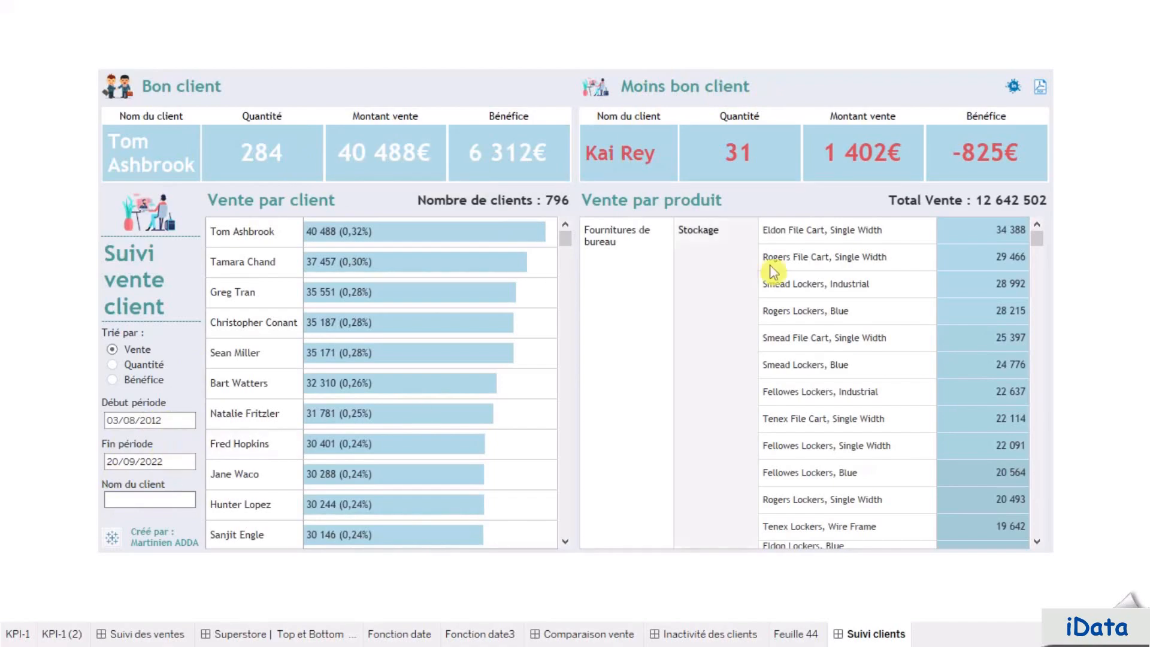
- Examine the best and worst customer figures, sorting the dashboard by Quantité, Bénéfice and back to Vente
{"action": "mouse_move", "coordinate": [710, 162]}
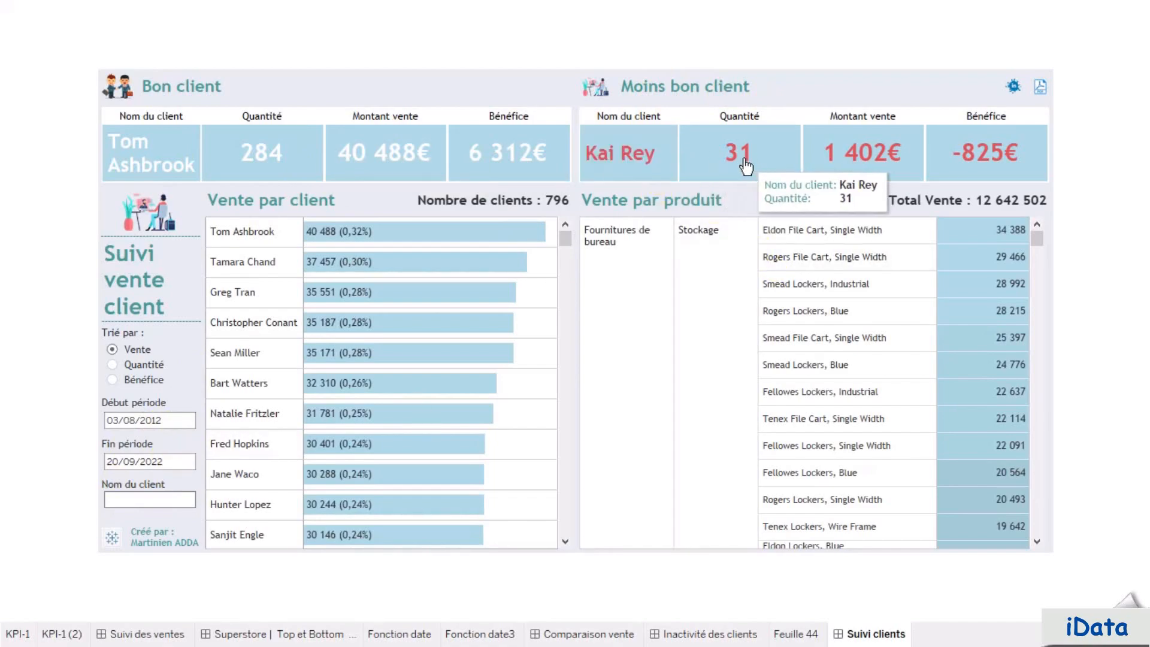
{"action": "mouse_move", "coordinate": [863, 163]}
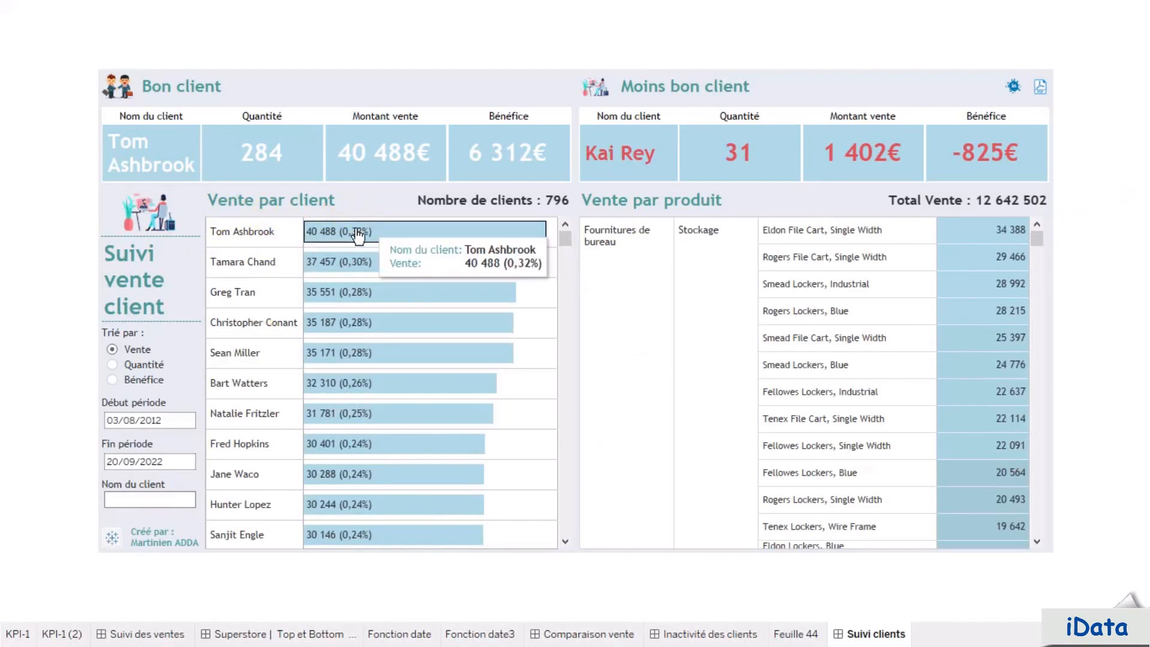
{"action": "mouse_move", "coordinate": [355, 241]}
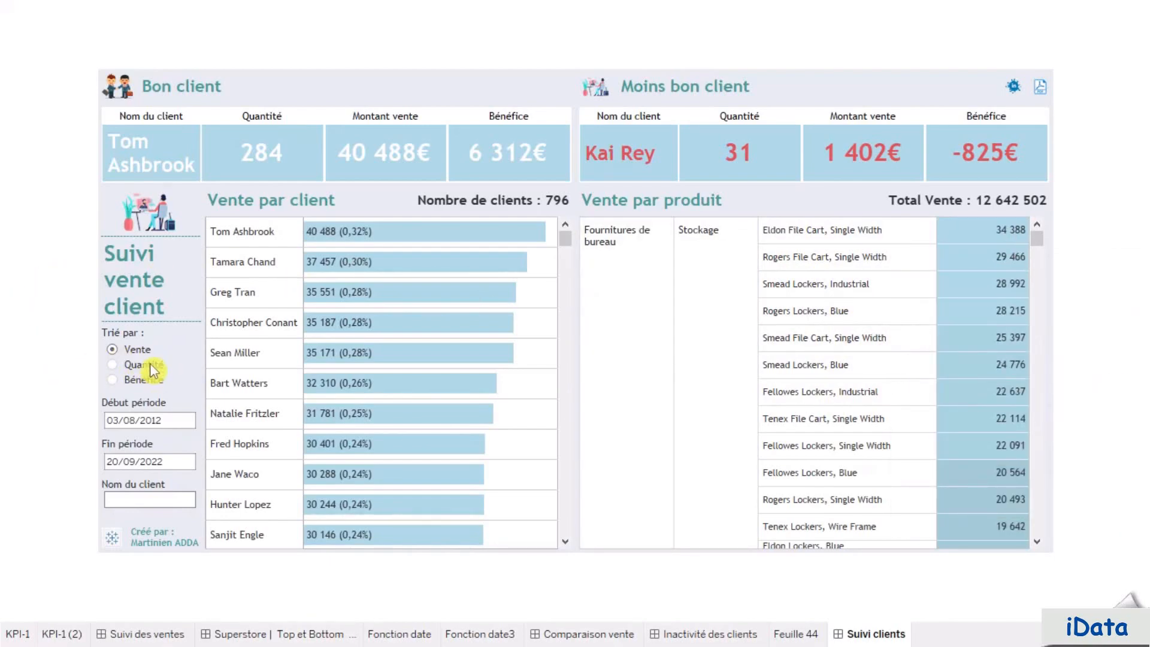
{"action": "left_click", "coordinate": [113, 367]}
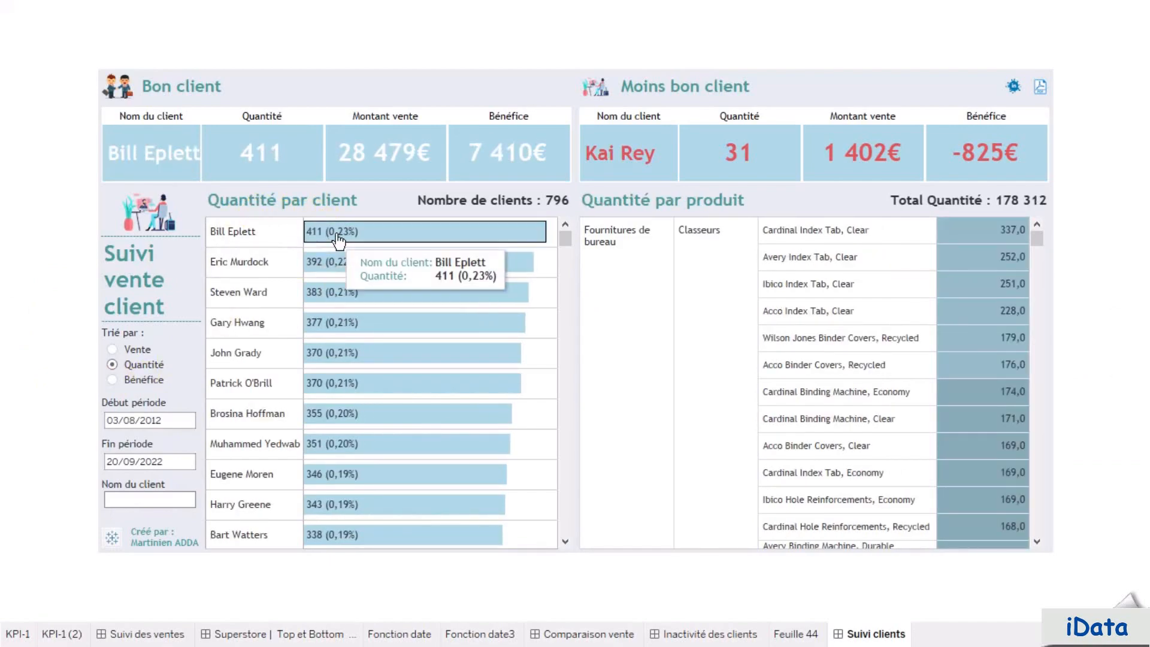
{"action": "left_click", "coordinate": [114, 381]}
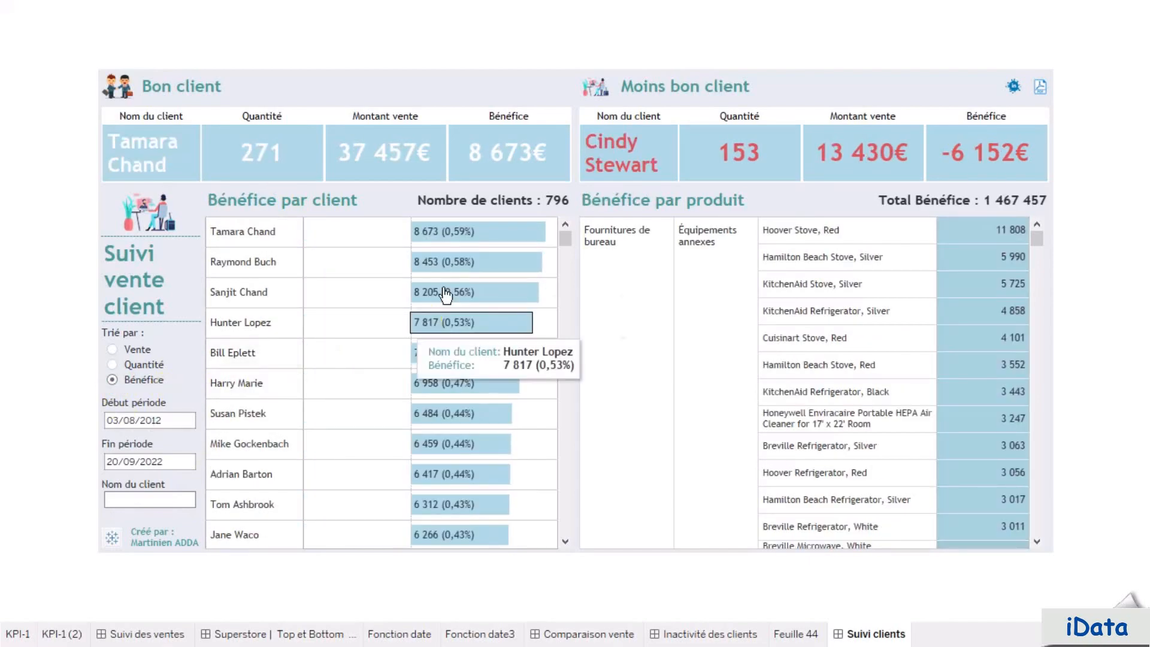
{"action": "left_click", "coordinate": [112, 353]}
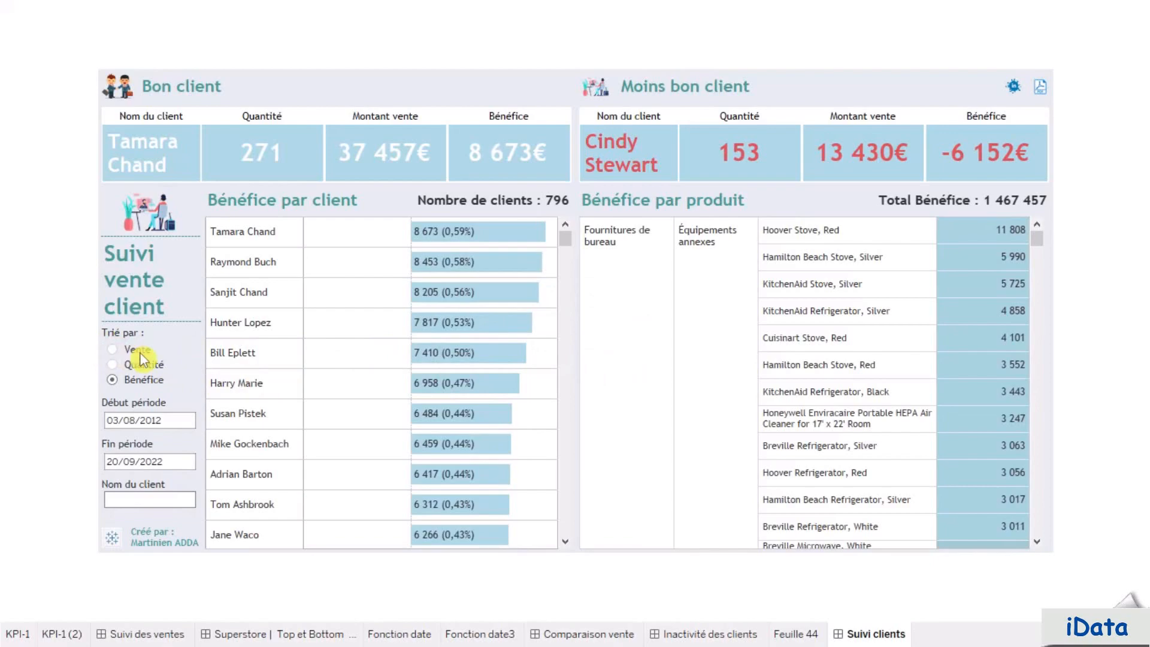
- Preview the dashboard for a single customer with the Nom du client filter, removing the selection and clearing the search text
{"action": "left_click", "coordinate": [147, 499]}
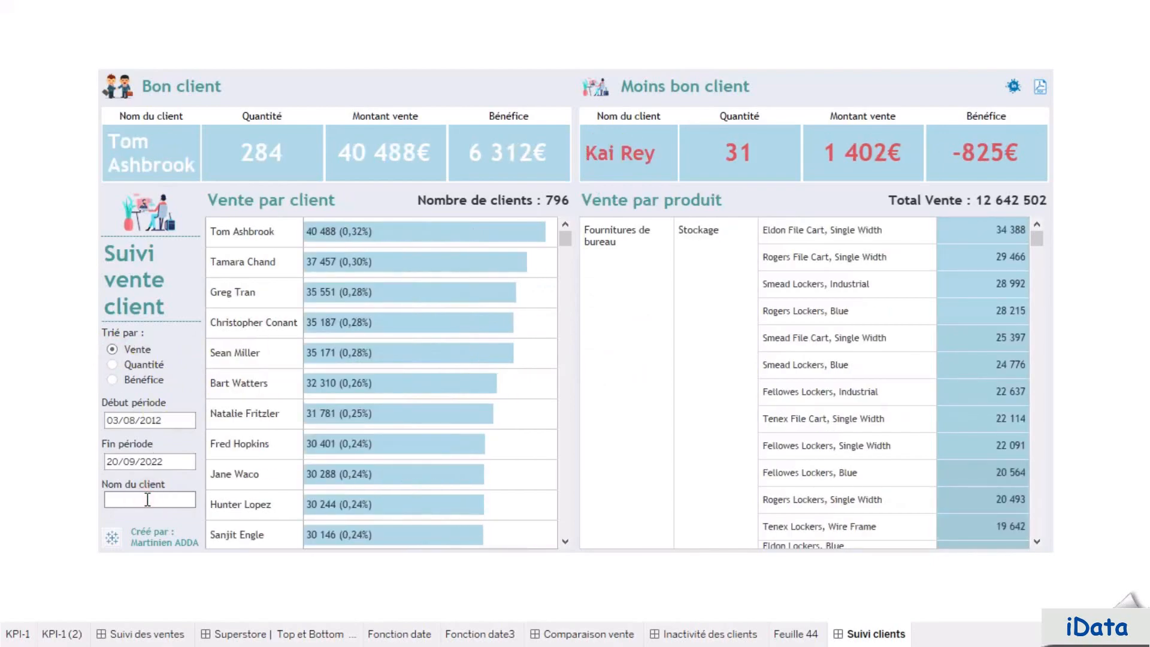
{"action": "left_click", "coordinate": [187, 500]}
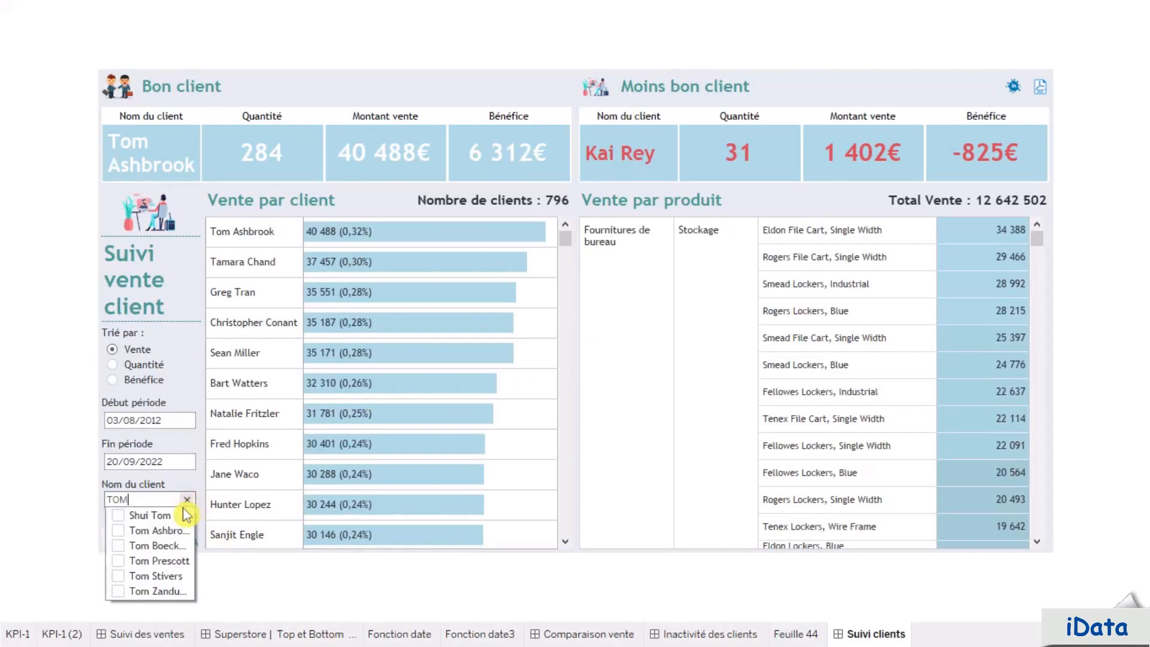
{"action": "left_click", "coordinate": [119, 531]}
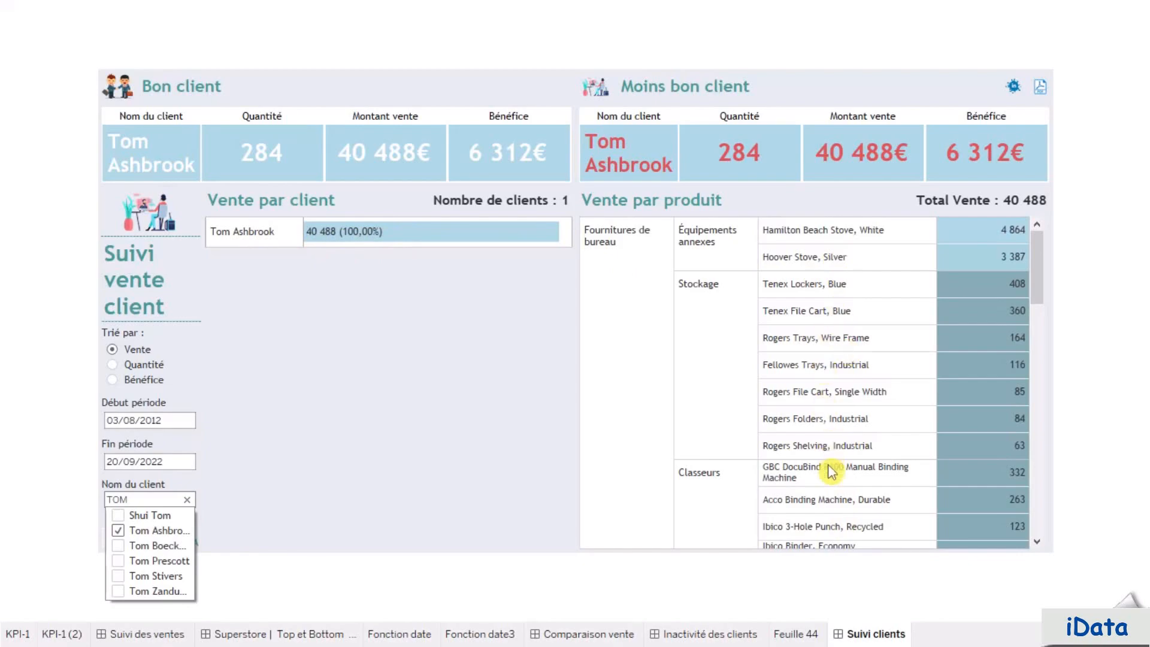
{"action": "left_click", "coordinate": [116, 532]}
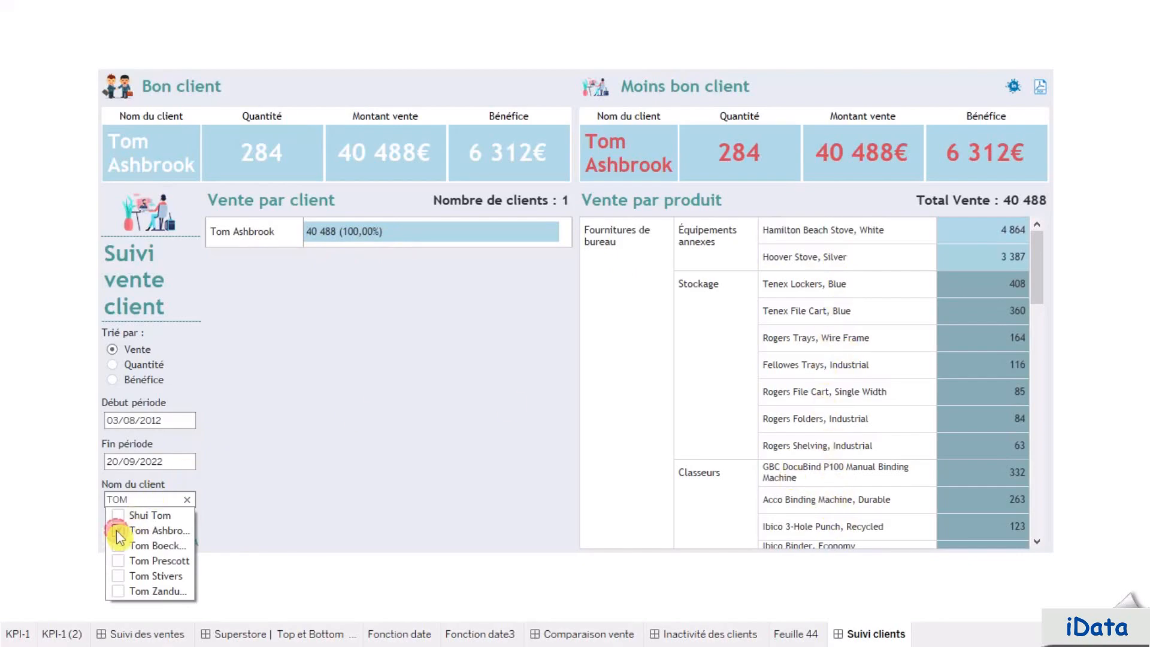
{"action": "left_click", "coordinate": [109, 498]}
{"action": "double_click", "coordinate": [109, 496]}
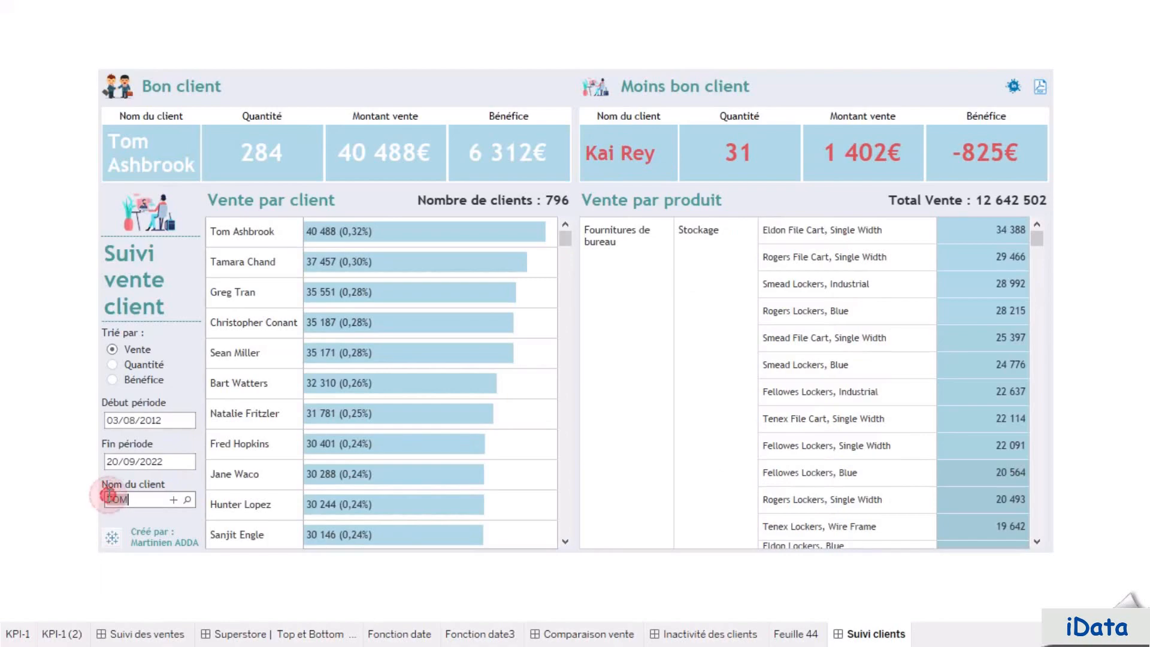
{"action": "key", "text": "BackSpace"}
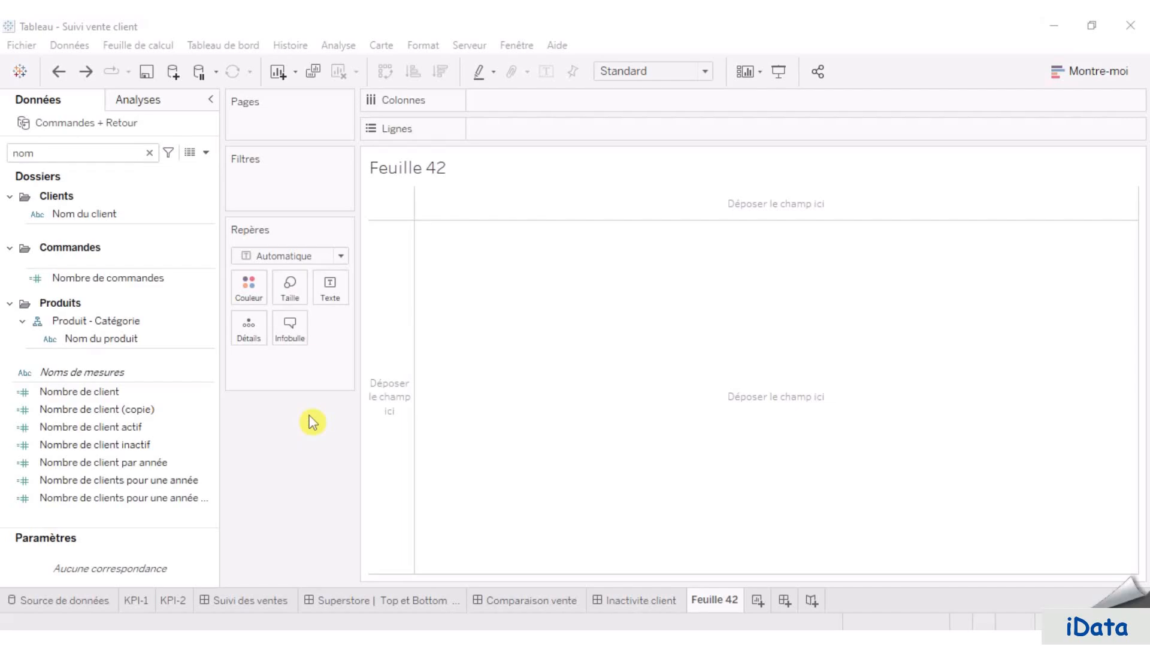
- Rename the sheet Feuille 42 as "Bon client" and place the Nom du client field in its rows
{"action": "double_click", "coordinate": [724, 604]}
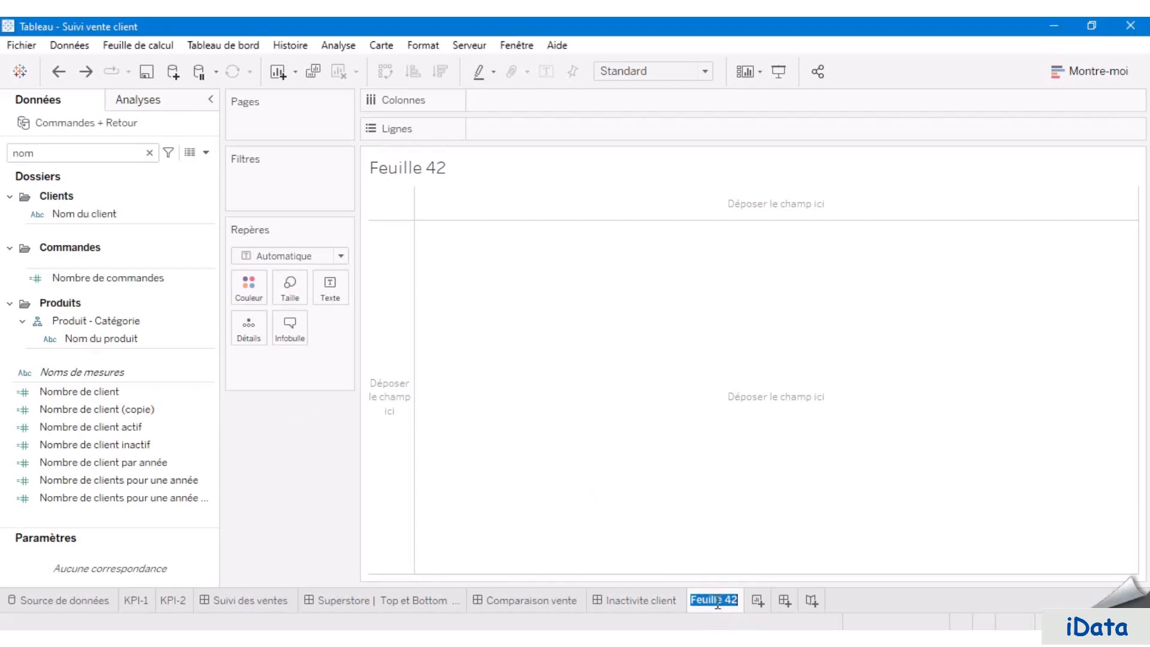
{"action": "type", "text": "Bon client"}
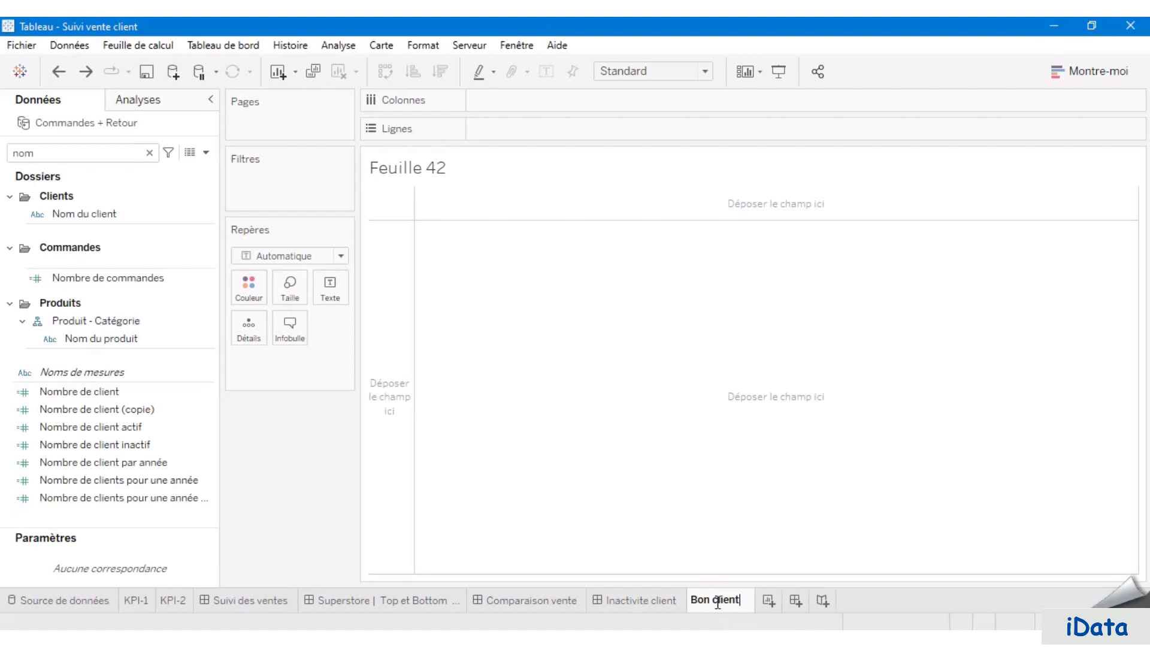
{"action": "key", "text": "Return"}
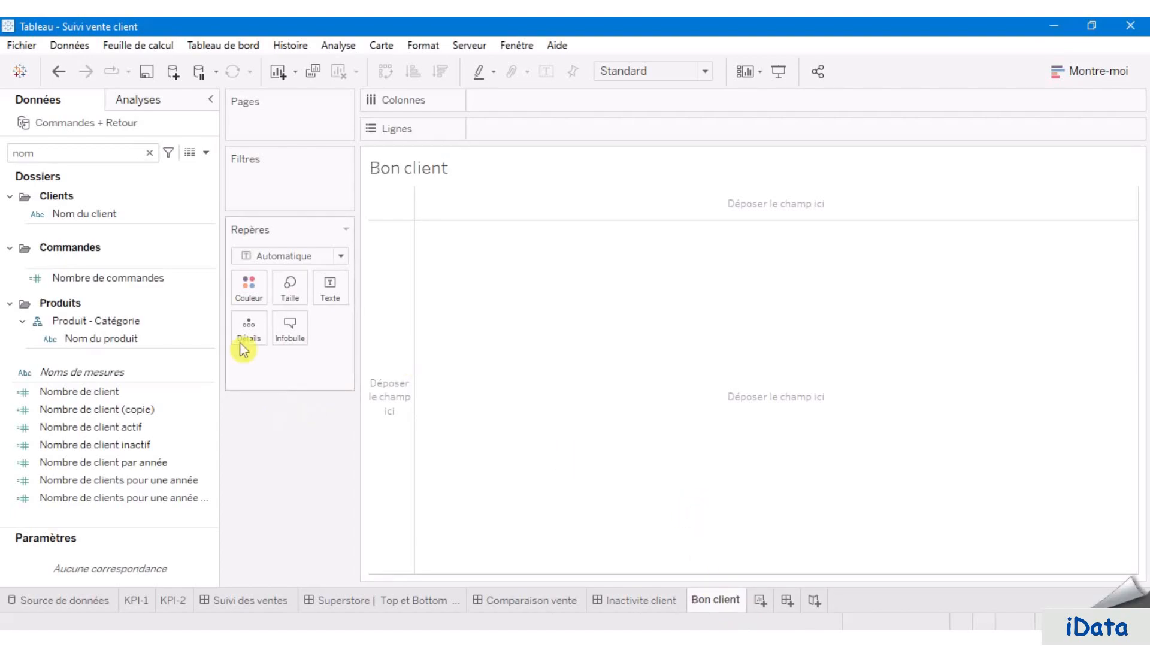
{"action": "left_click", "coordinate": [107, 216]}
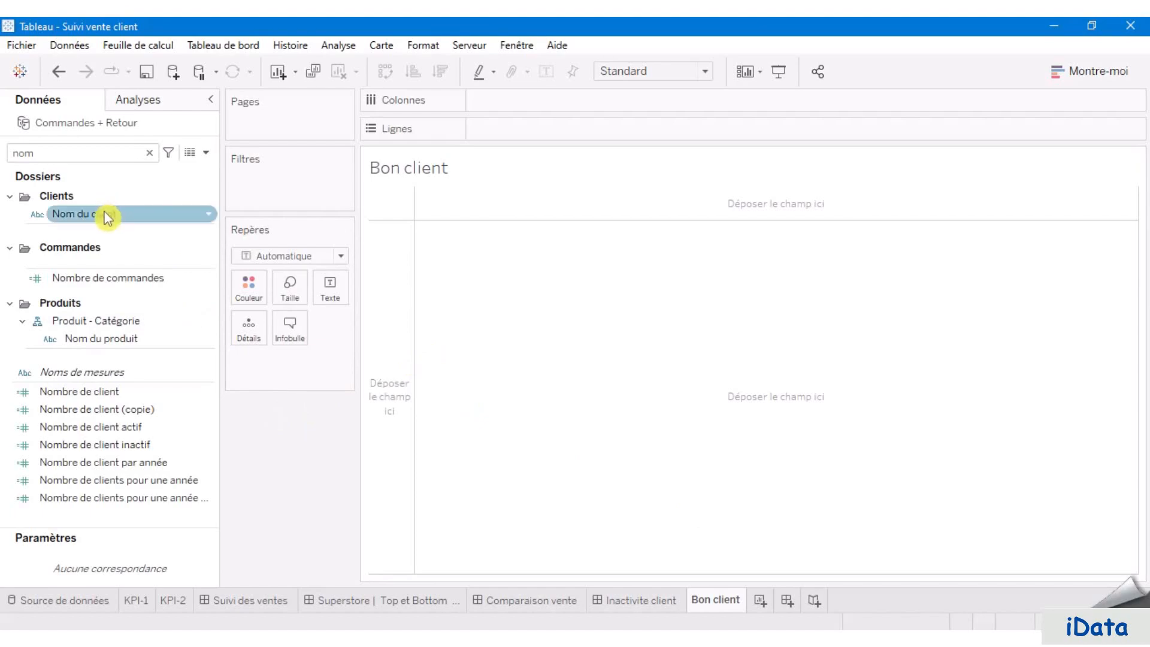
{"action": "mouse_move", "coordinate": [108, 217]}
{"action": "left_mouse_down"}
{"action": "mouse_move", "coordinate": [234, 213]}
{"action": "mouse_move", "coordinate": [103, 217]}
{"action": "mouse_move", "coordinate": [95, 207]}
{"action": "mouse_move", "coordinate": [165, 211]}
{"action": "mouse_move", "coordinate": [508, 127]}
{"action": "left_mouse_up"}
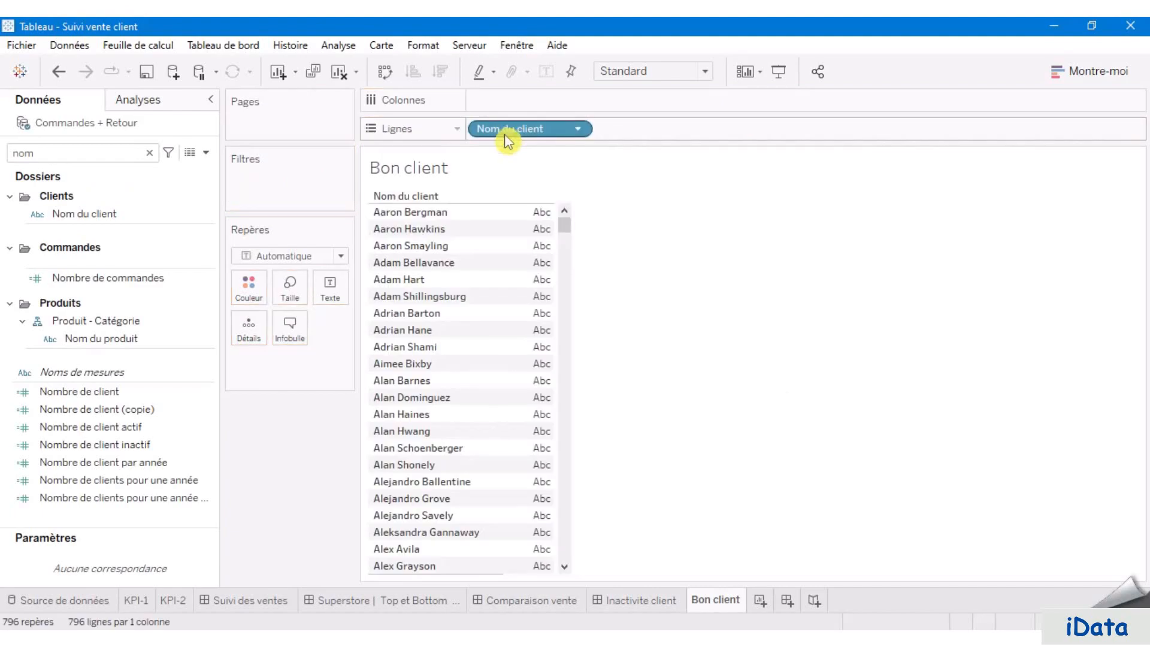
- Search the fields for "n°" and review the formula of the N° Ligne calculated field
{"action": "left_click", "coordinate": [73, 150]}
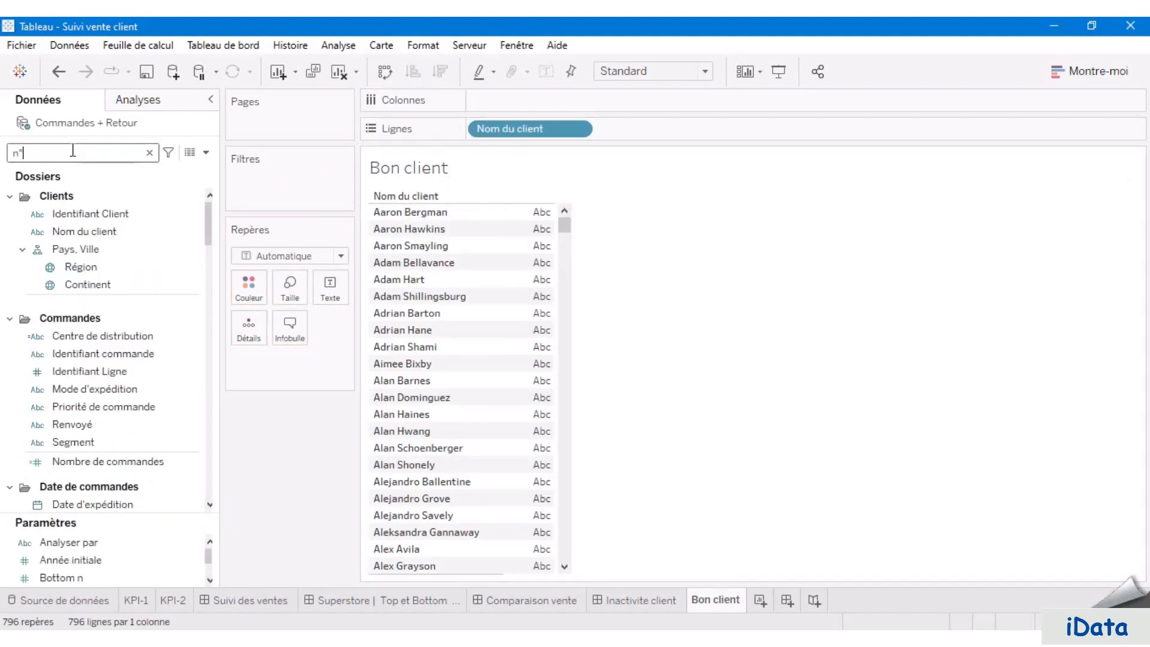
{"action": "type", "text": "°"}
{"action": "left_click", "coordinate": [76, 209]}
{"action": "right_click", "coordinate": [88, 209]}
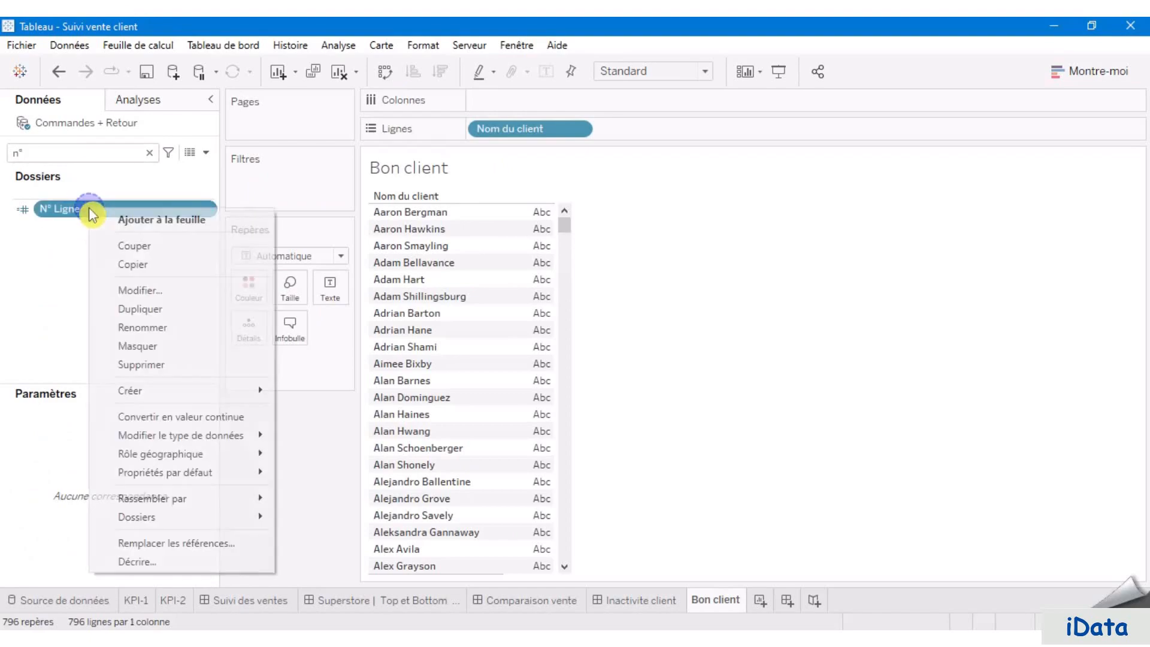
{"action": "left_click", "coordinate": [188, 290]}
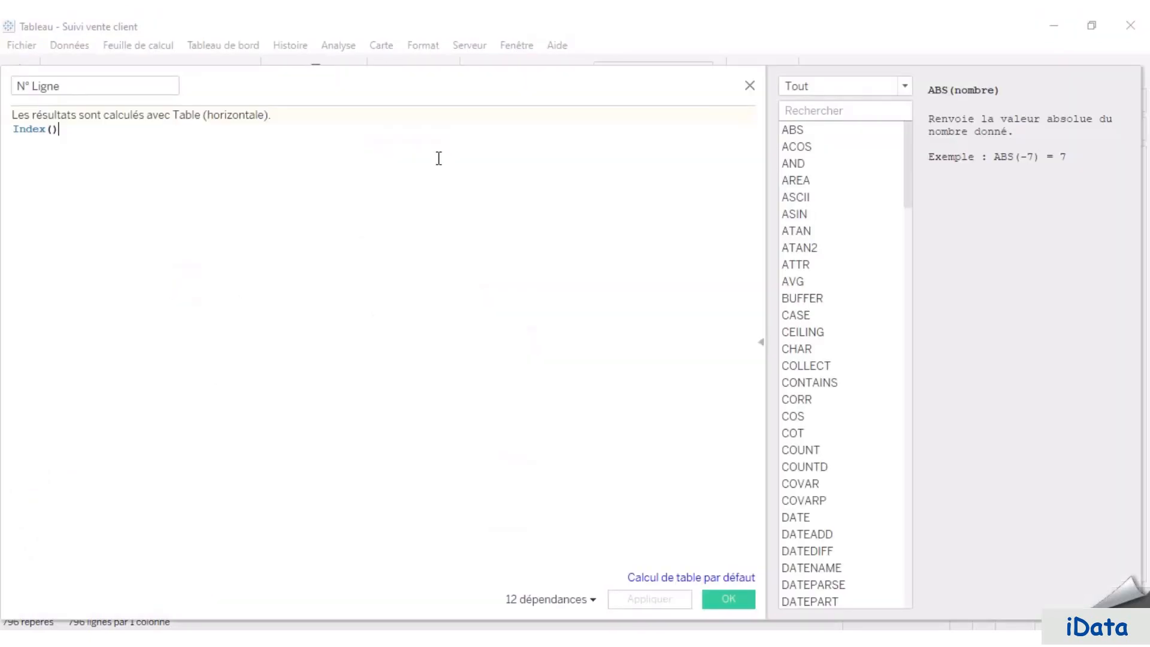
{"action": "left_click_drag", "start_coordinate": [275, 84], "coordinate": [317, 72]}
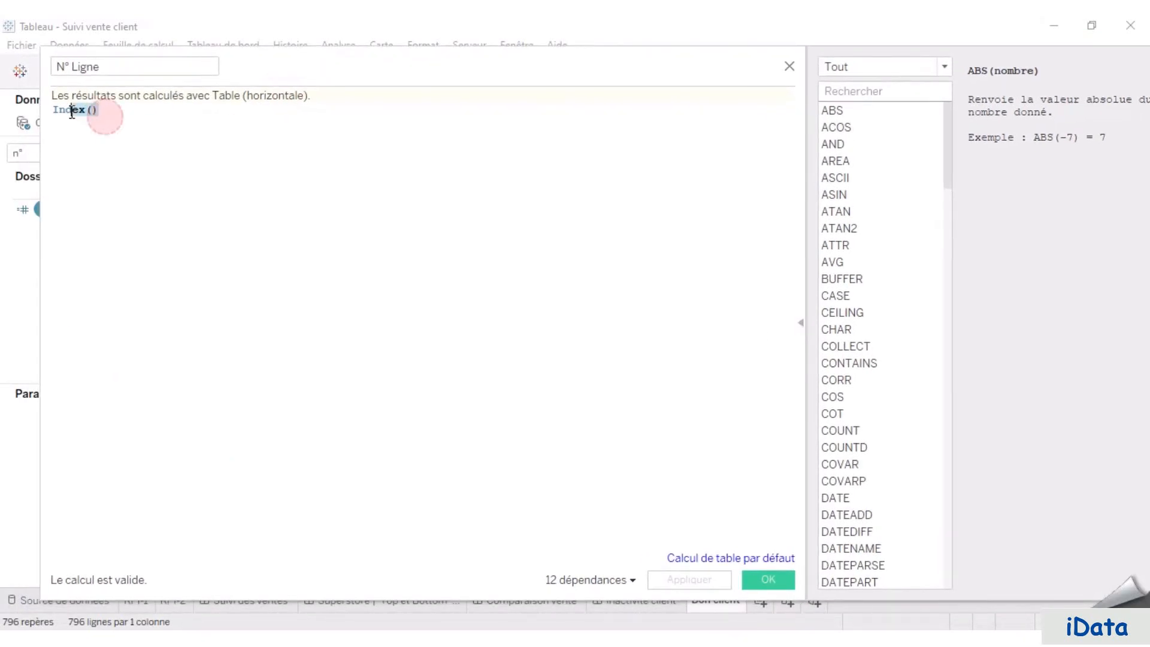
{"action": "left_click_drag", "start_coordinate": [102, 110], "coordinate": [52, 110]}
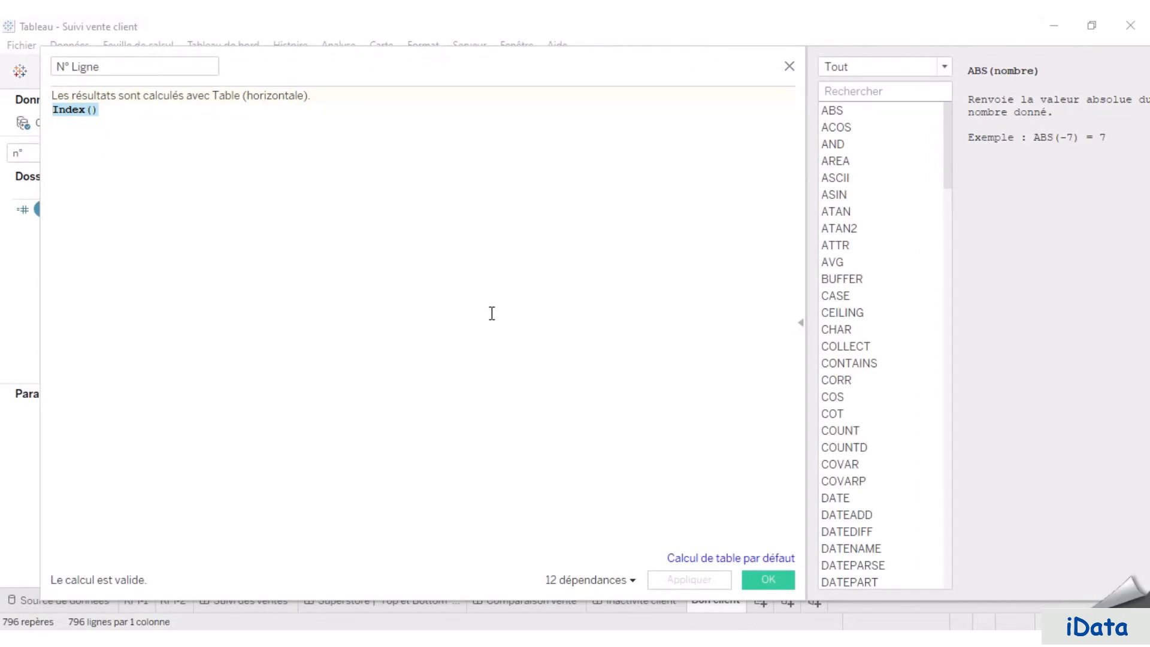
{"action": "left_click", "coordinate": [771, 584]}
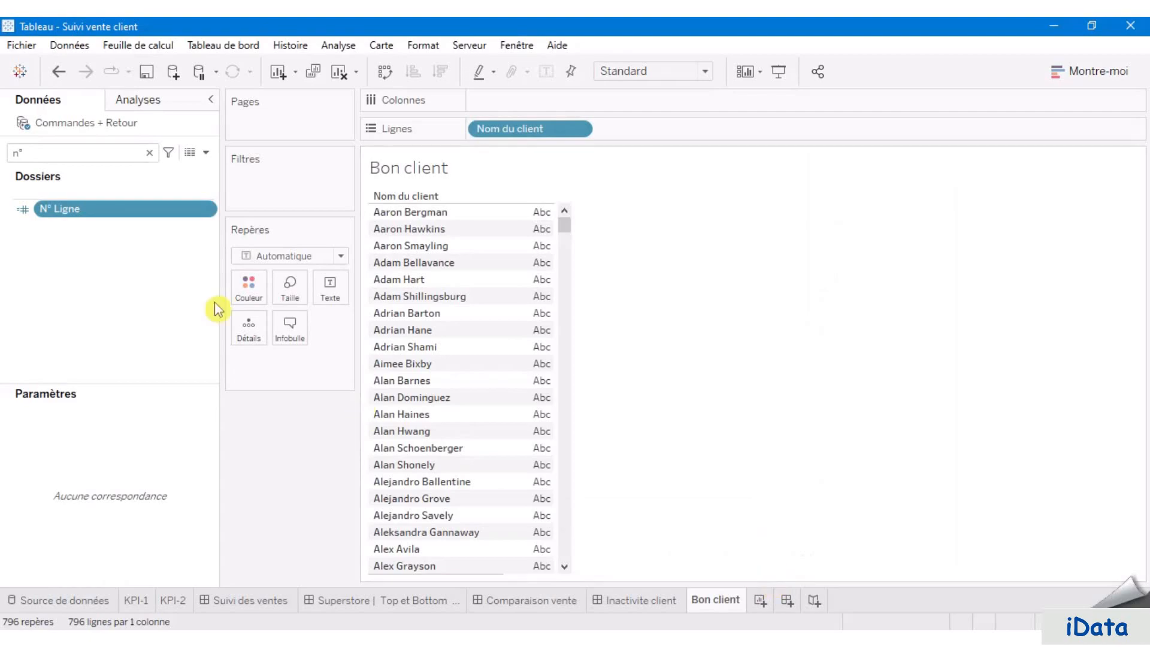
- Place N° Ligne ahead of Nom du client in the rows and Noms de mesures in the columns
{"action": "left_click_drag", "start_coordinate": [79, 220], "coordinate": [479, 130]}
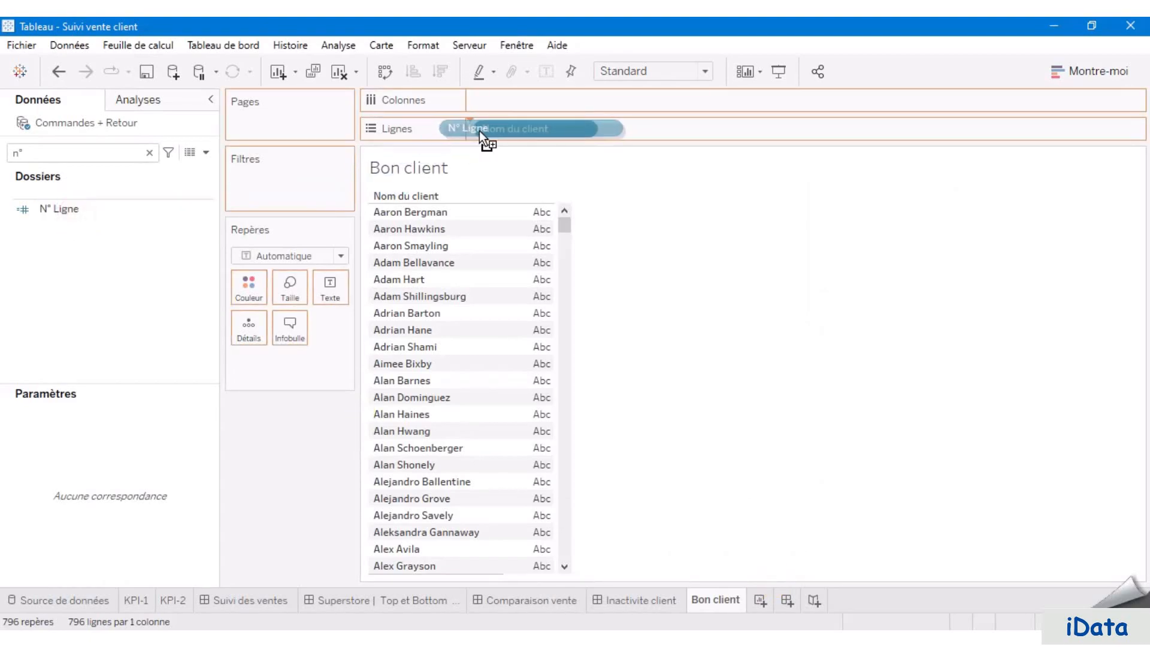
{"action": "left_click_drag", "start_coordinate": [480, 131], "coordinate": [482, 133]}
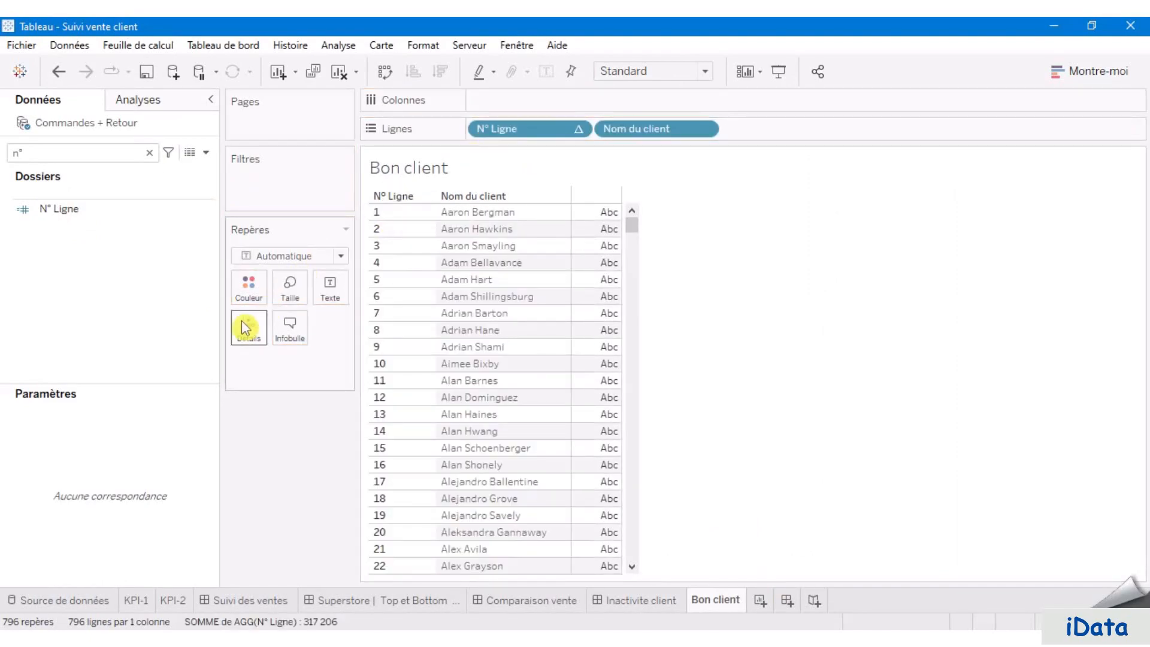
{"action": "left_click", "coordinate": [85, 155]}
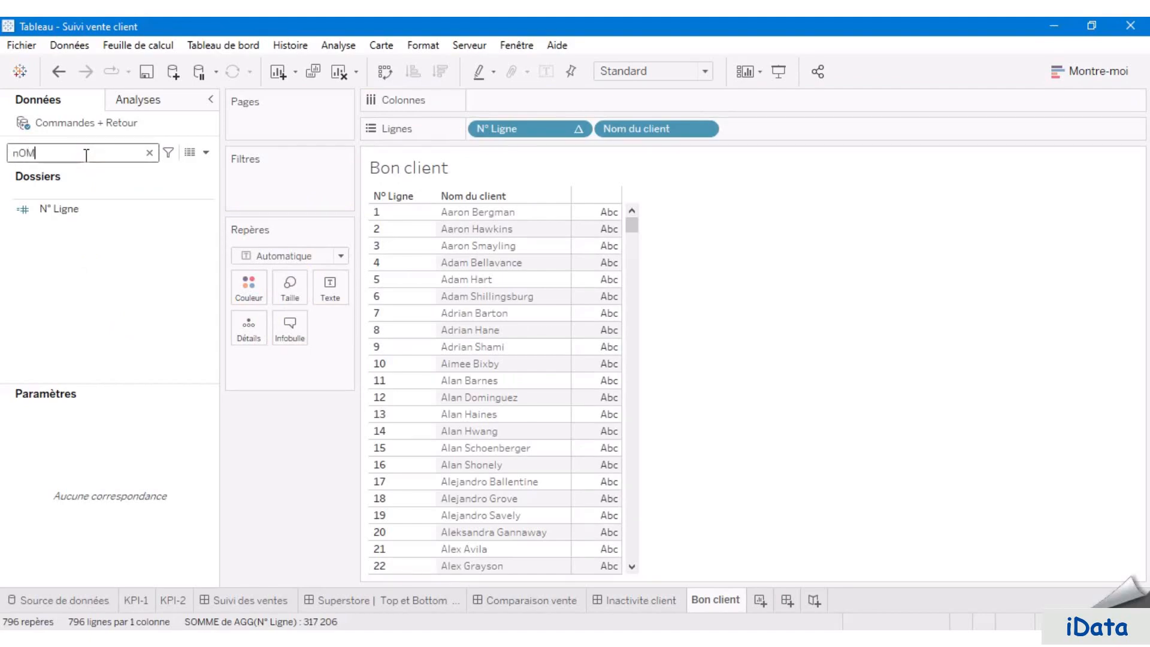
{"action": "left_click", "coordinate": [105, 374]}
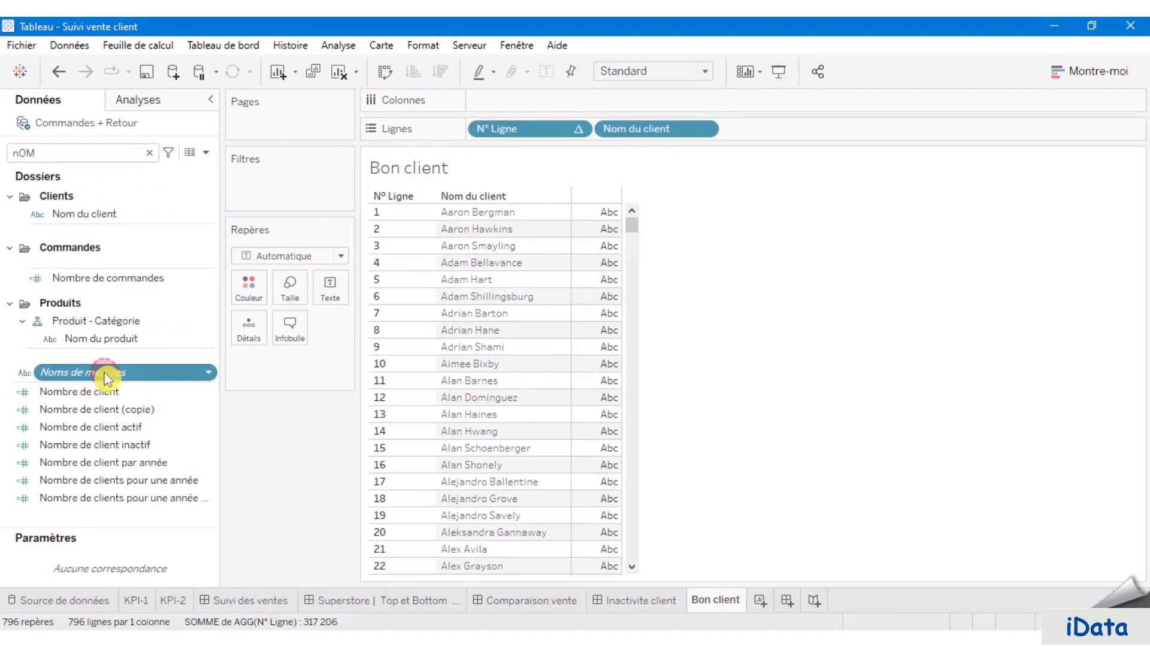
{"action": "left_click_drag", "start_coordinate": [105, 377], "coordinate": [558, 106]}
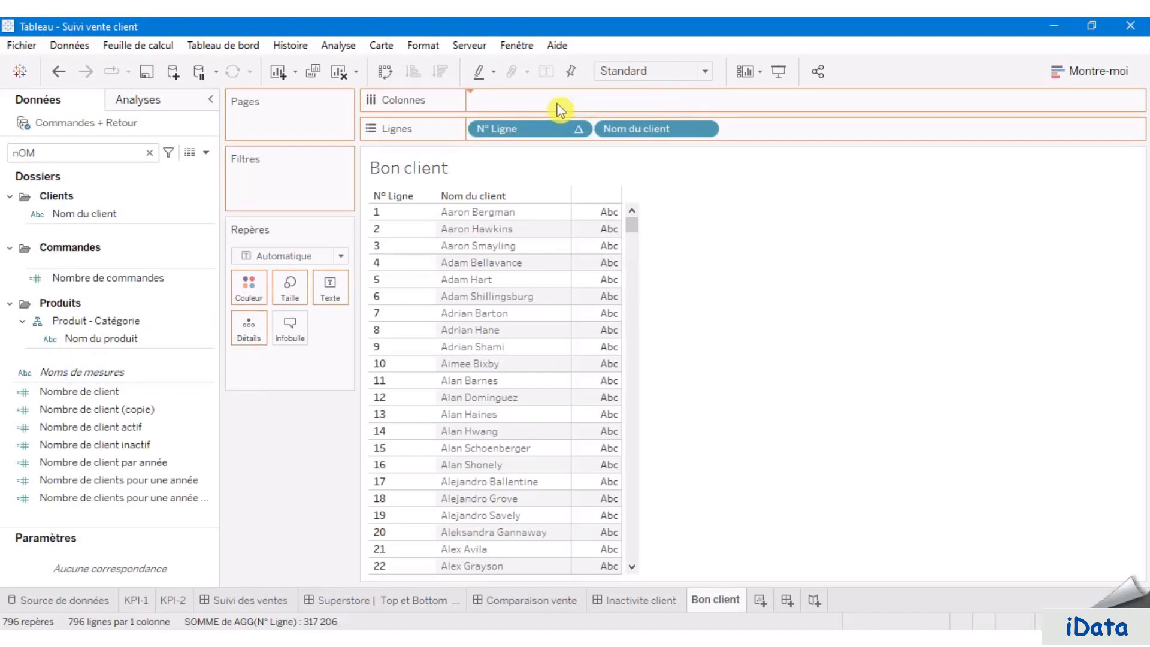
- Add the ad hoc calculation AVG([1]) to the columns after Noms de mesures
{"action": "double_click", "coordinate": [662, 98]}
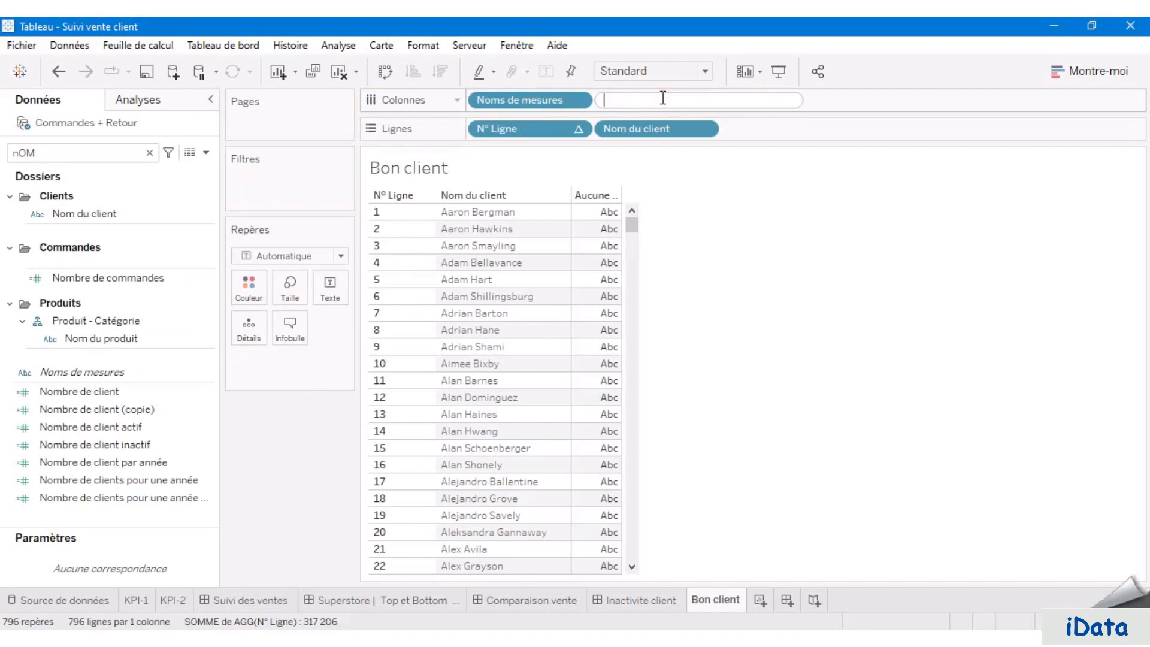
{"action": "type", "text": "a"}
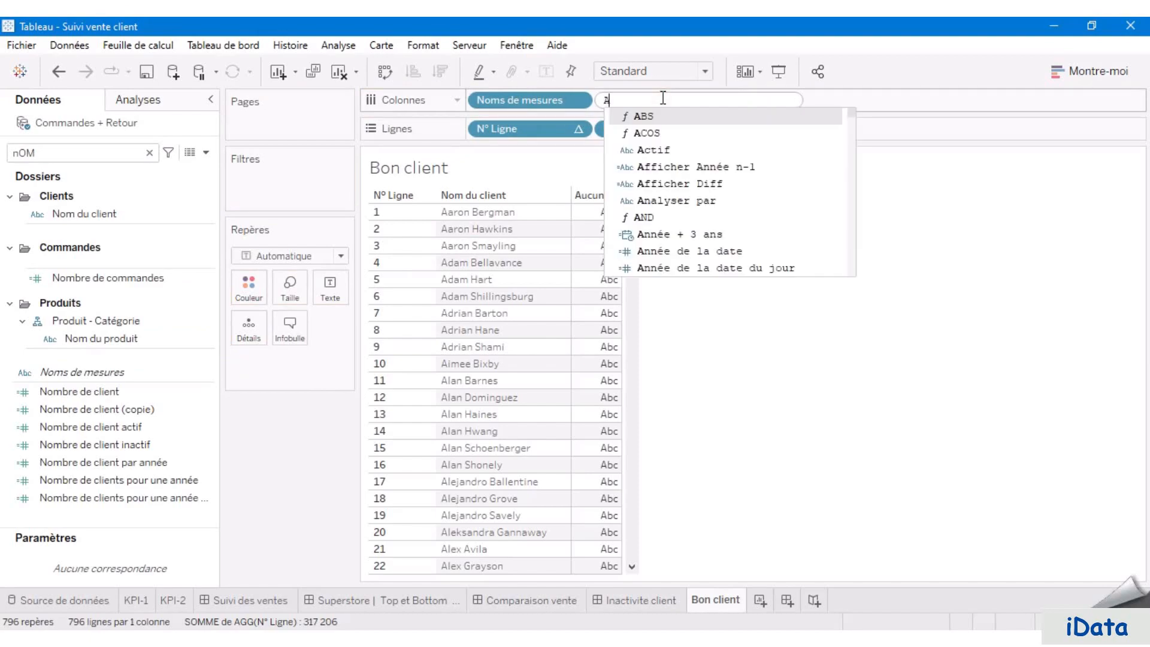
{"action": "type", "text": "v"}
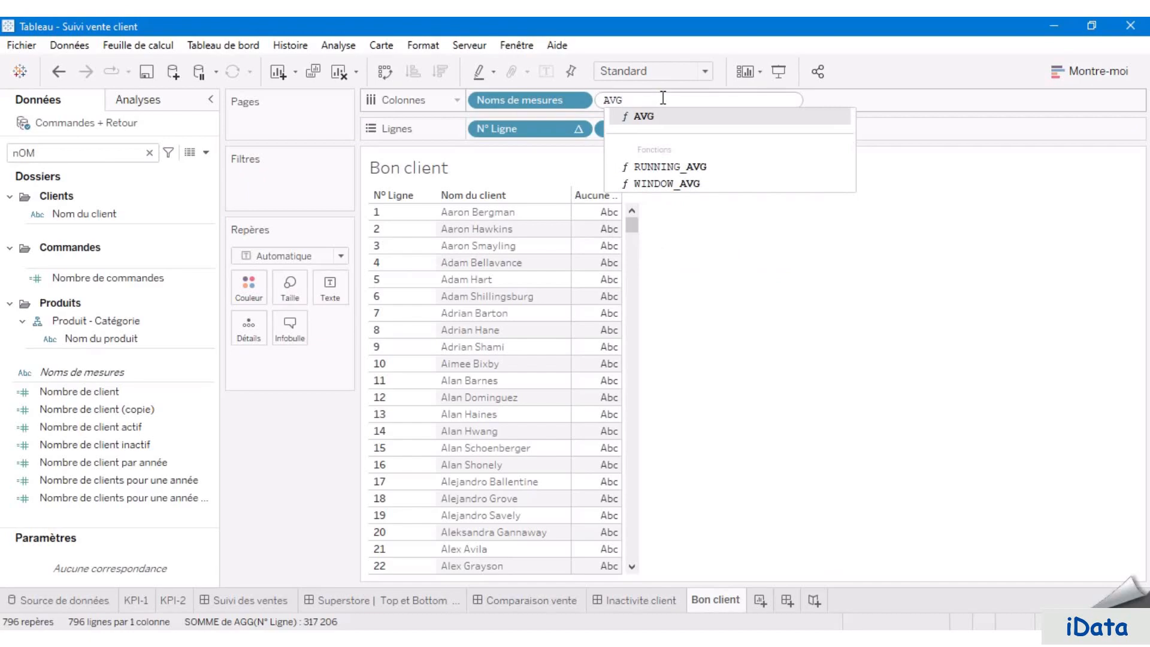
{"action": "type", "text": "([1"}
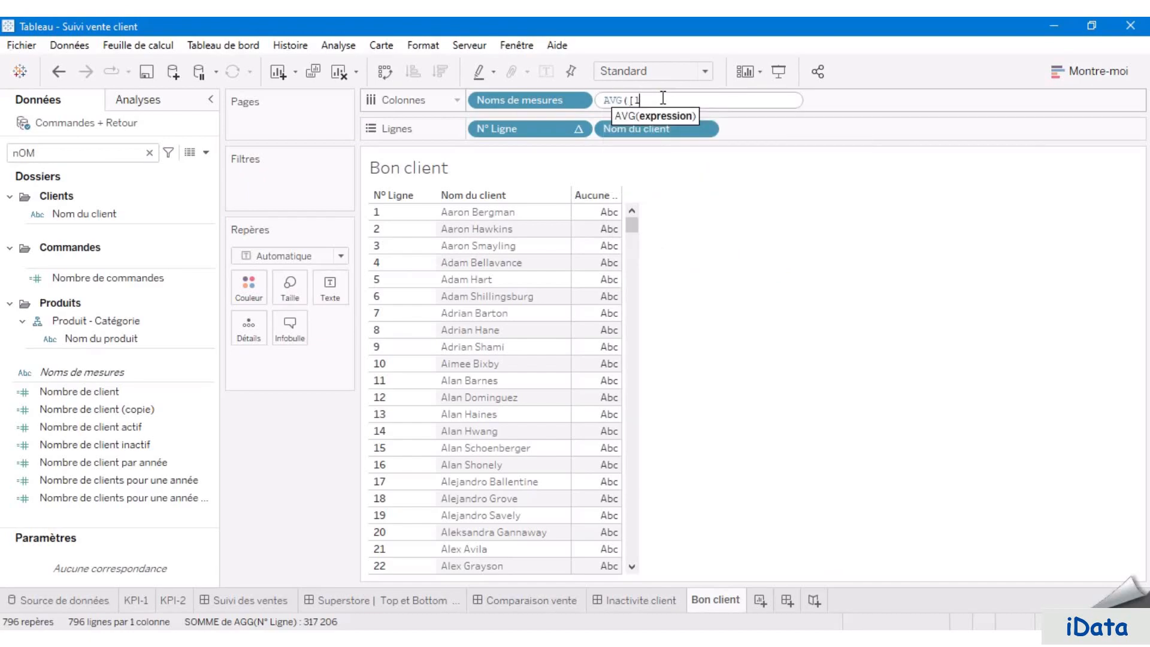
{"action": "type", "text": "])"}
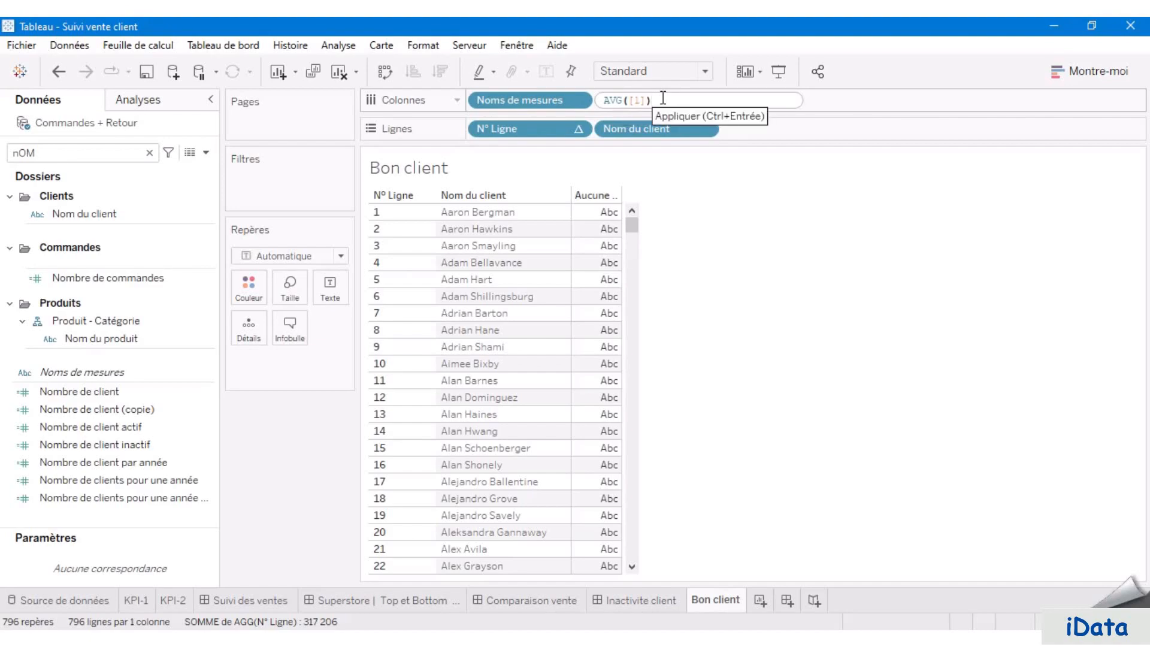
{"action": "left_click", "coordinate": [769, 273]}
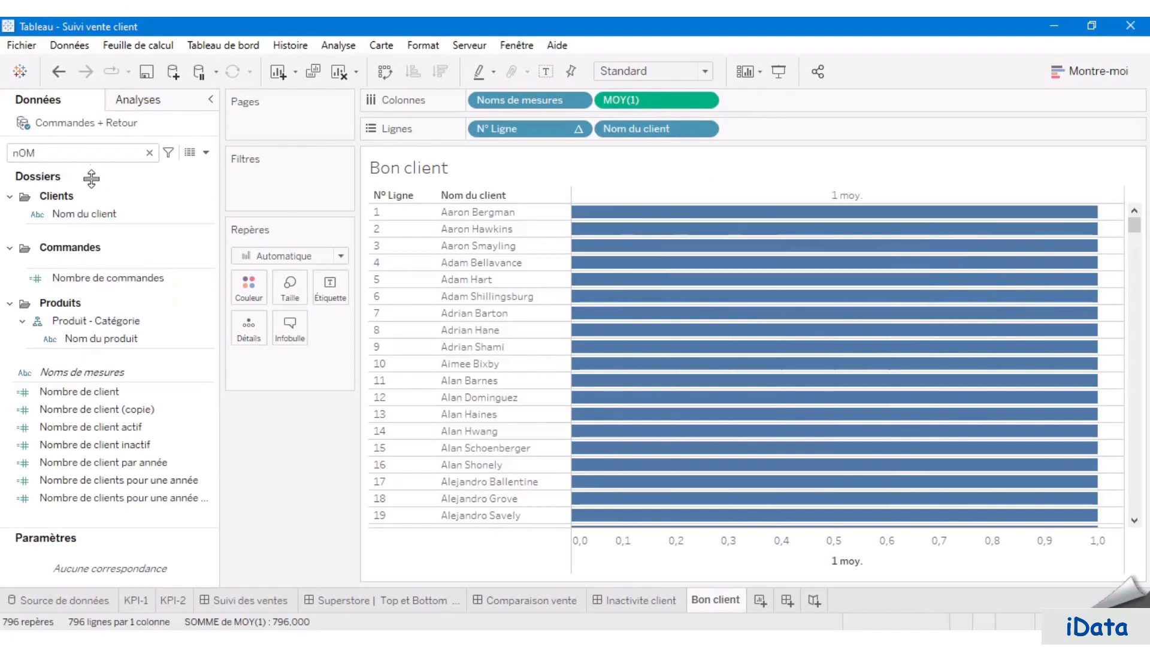
- Filter the sheet by Noms de mesures, keeping only Bénéfice and Vente
{"action": "left_click_drag", "start_coordinate": [123, 376], "coordinate": [310, 187]}
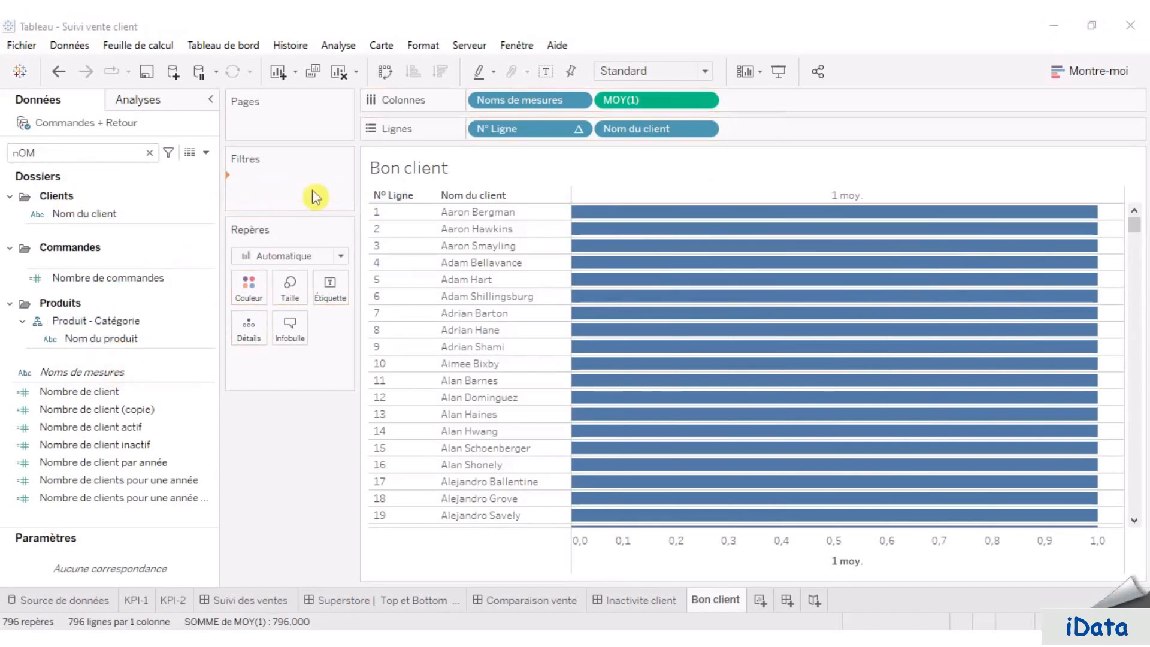
{"action": "left_click", "coordinate": [519, 379]}
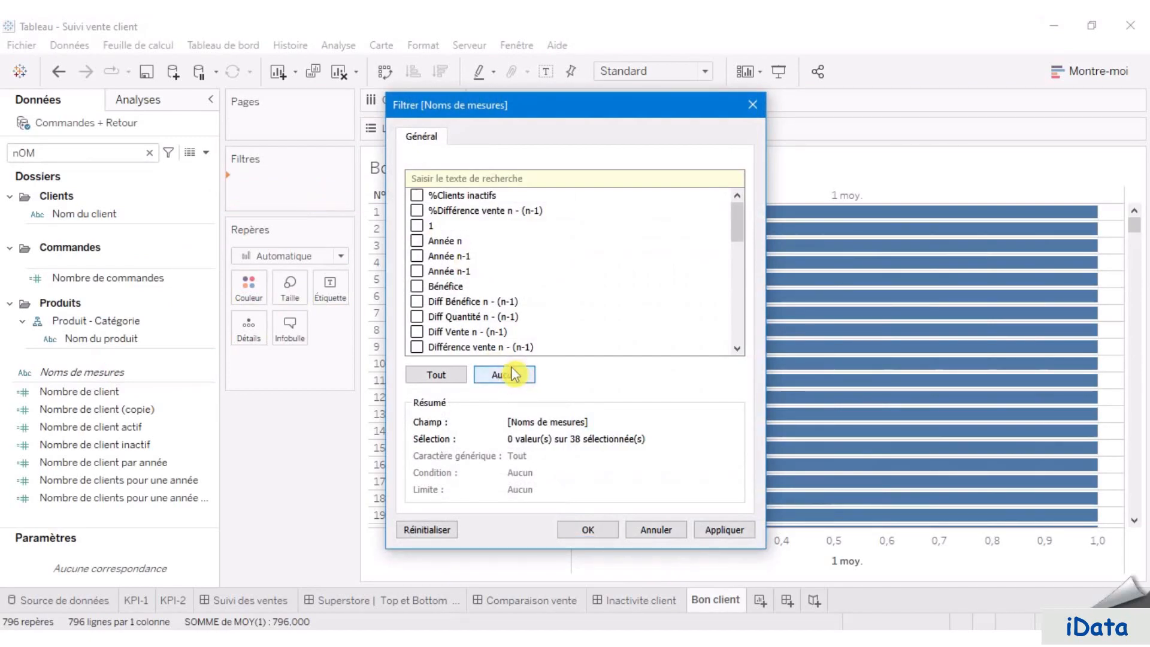
{"action": "left_click", "coordinate": [417, 287]}
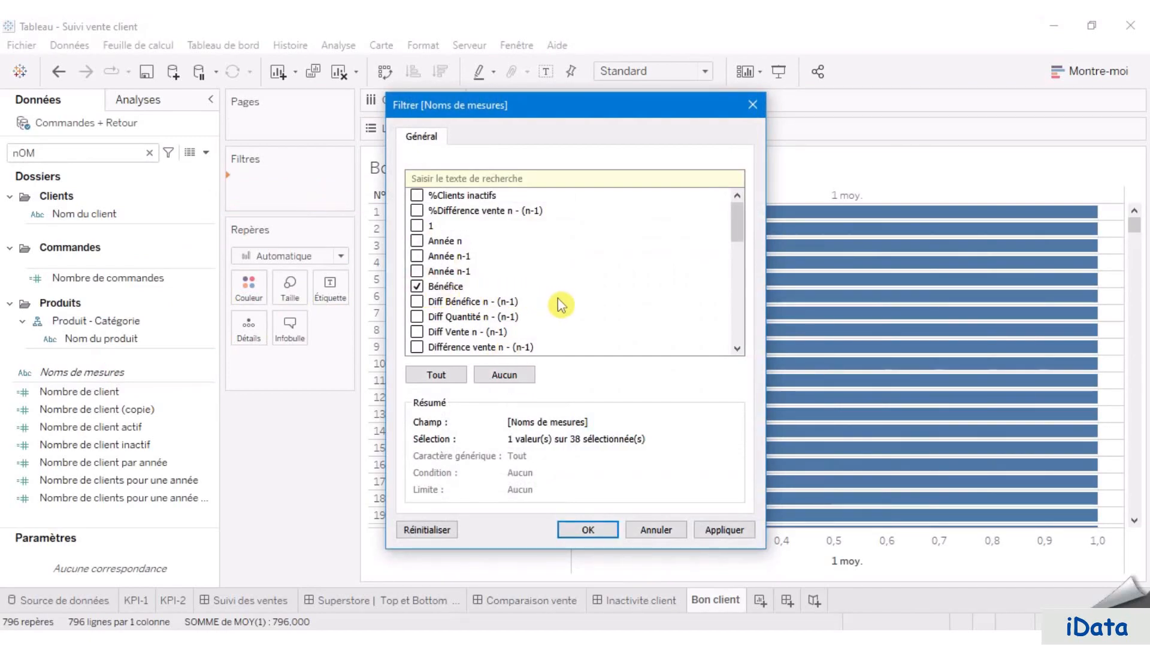
{"action": "left_click_drag", "start_coordinate": [741, 226], "coordinate": [737, 328]}
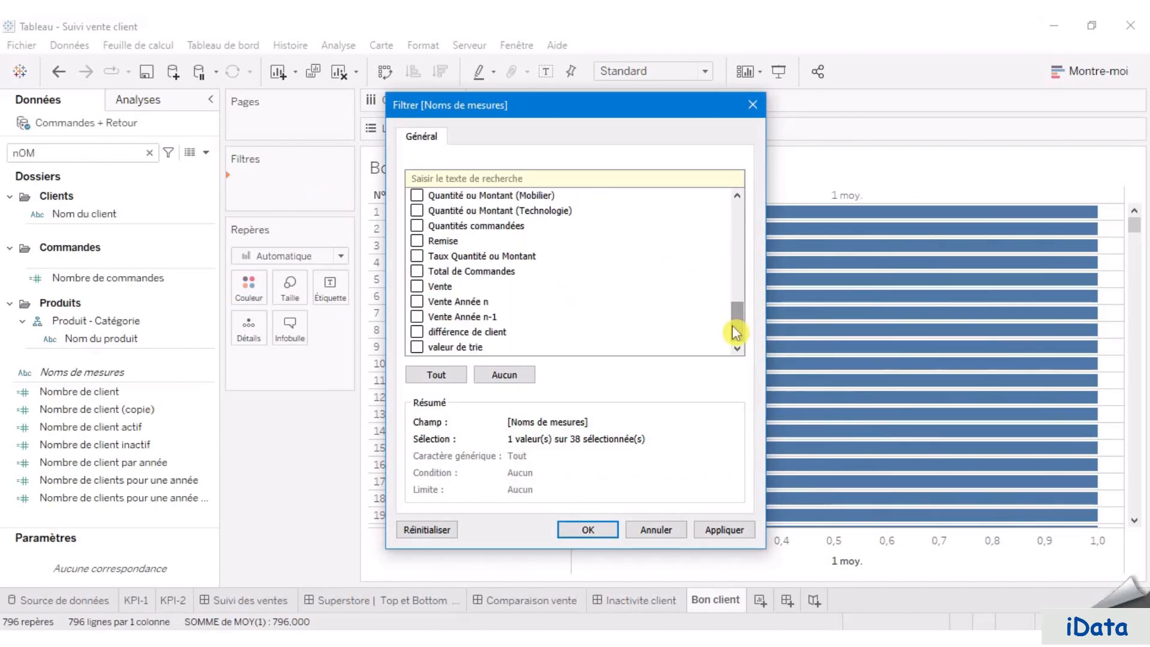
{"action": "left_click", "coordinate": [420, 288]}
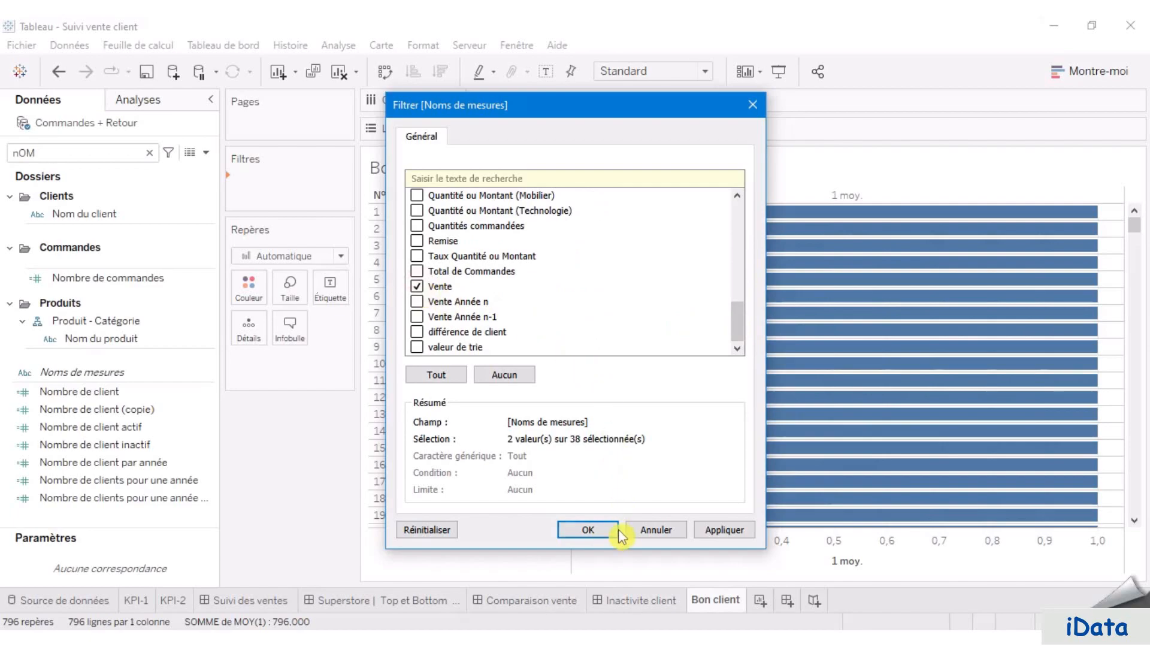
{"action": "left_click", "coordinate": [599, 532]}
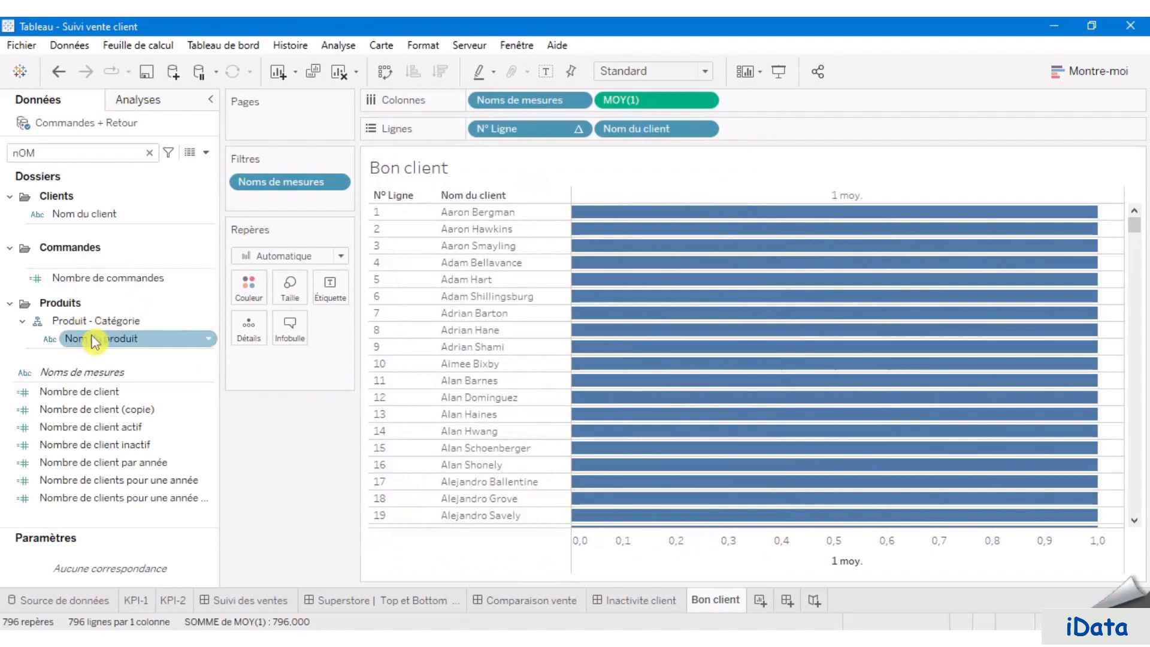
- Search the fields for "val" and place Valeurs de mesures on the marks' label
{"action": "double_click", "coordinate": [77, 152]}
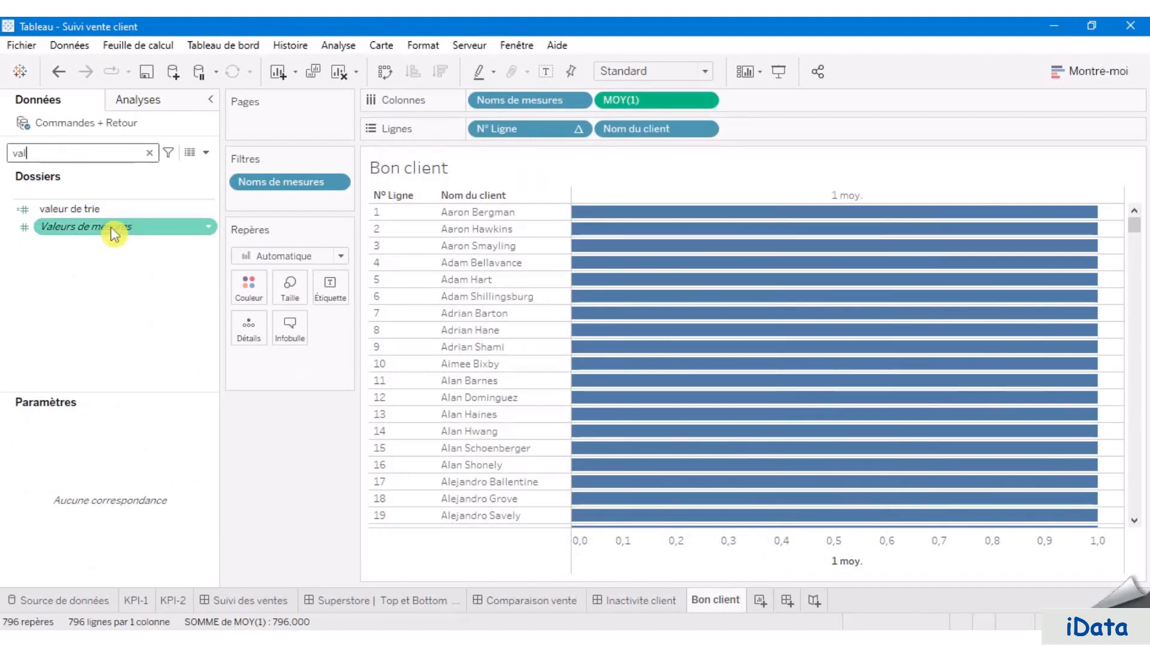
{"action": "left_click", "coordinate": [111, 230]}
{"action": "left_click_drag", "start_coordinate": [111, 230], "coordinate": [335, 292]}
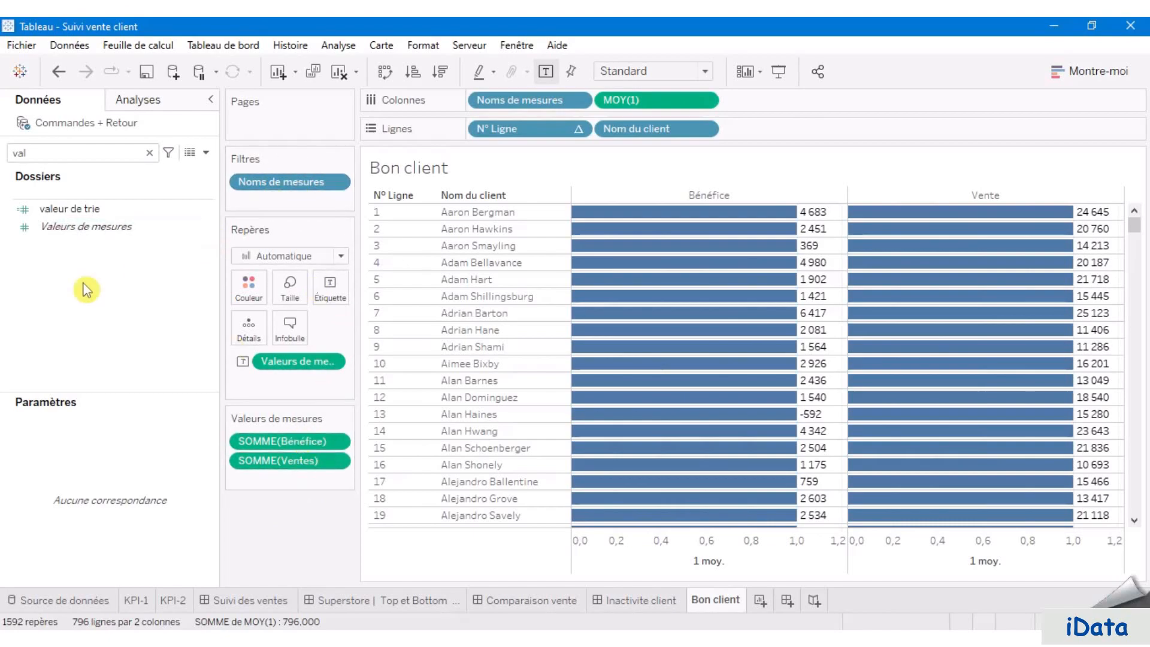
- Search the fields for "qua", add Quantité to the measure values, and order them Quantité, Ventes, Bénéfice
{"action": "double_click", "coordinate": [58, 155]}
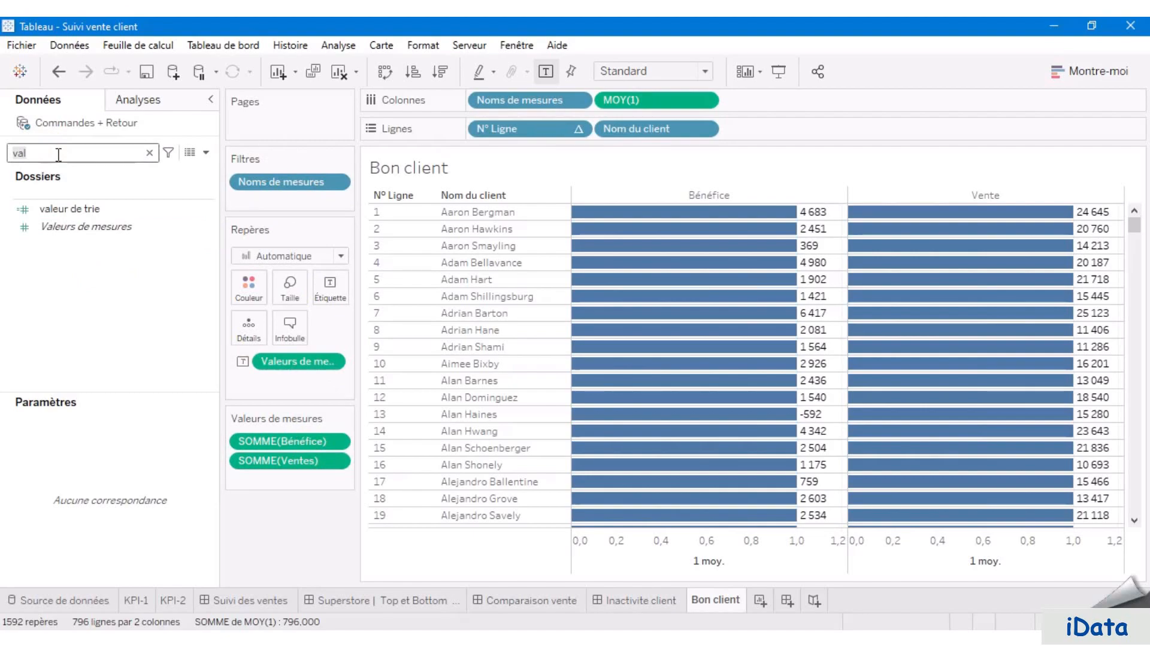
{"action": "key", "text": "BackSpace"}
{"action": "type", "text": "qua"}
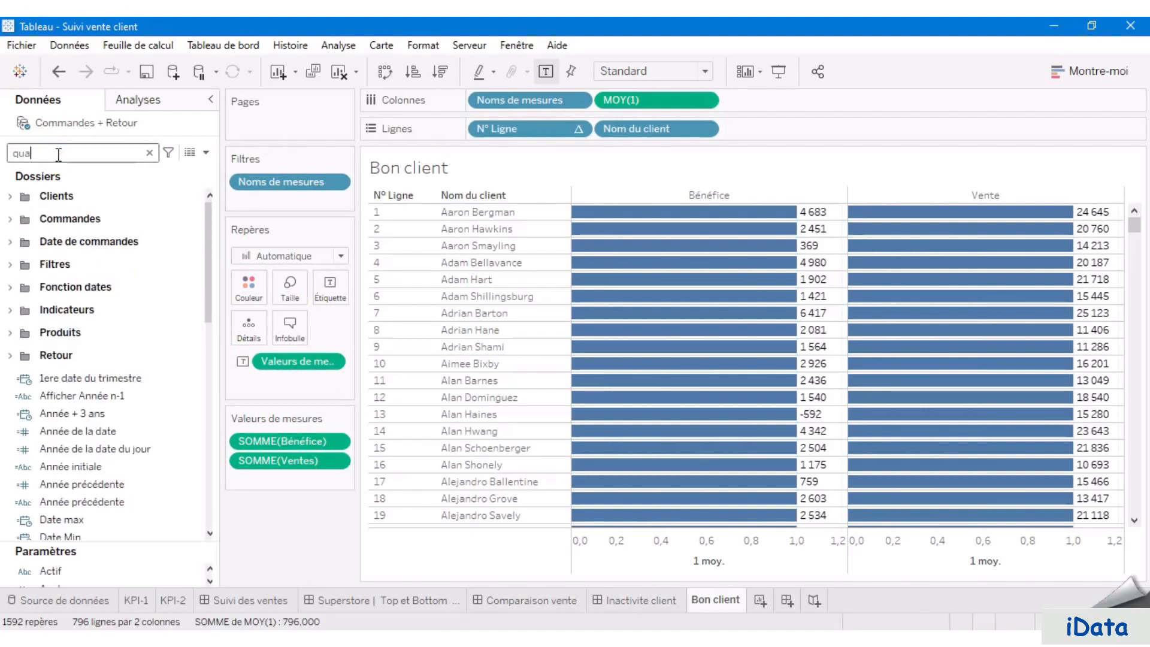
{"action": "left_click", "coordinate": [112, 316]}
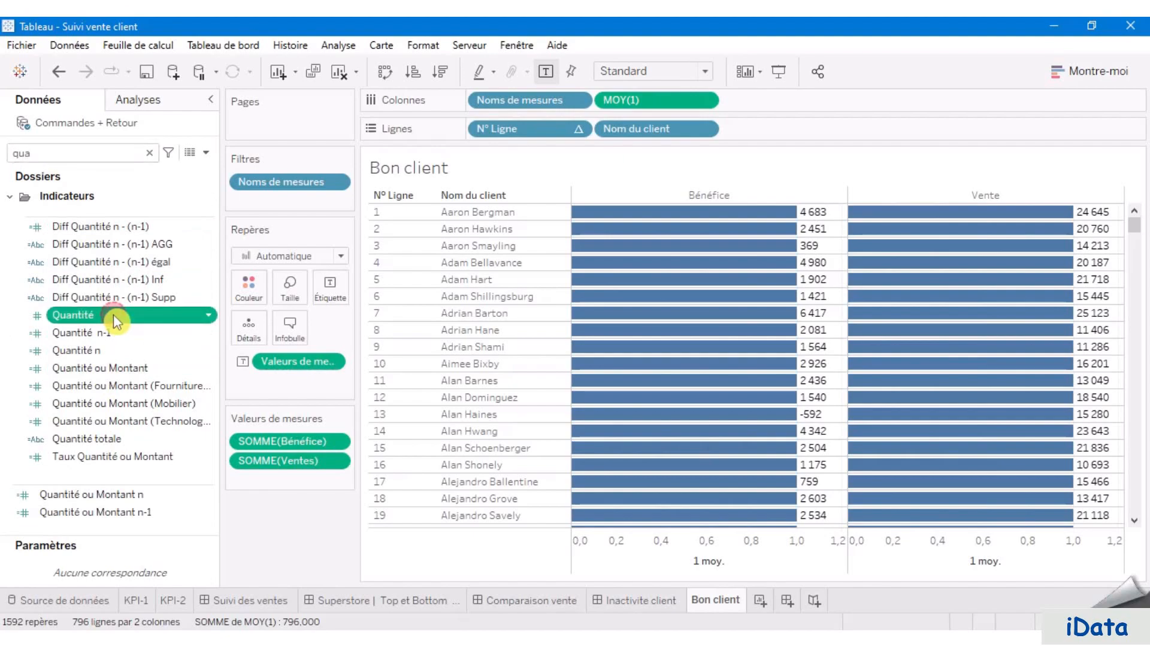
{"action": "left_click_drag", "start_coordinate": [116, 321], "coordinate": [298, 441]}
{"action": "left_click_drag", "start_coordinate": [313, 483], "coordinate": [318, 452]}
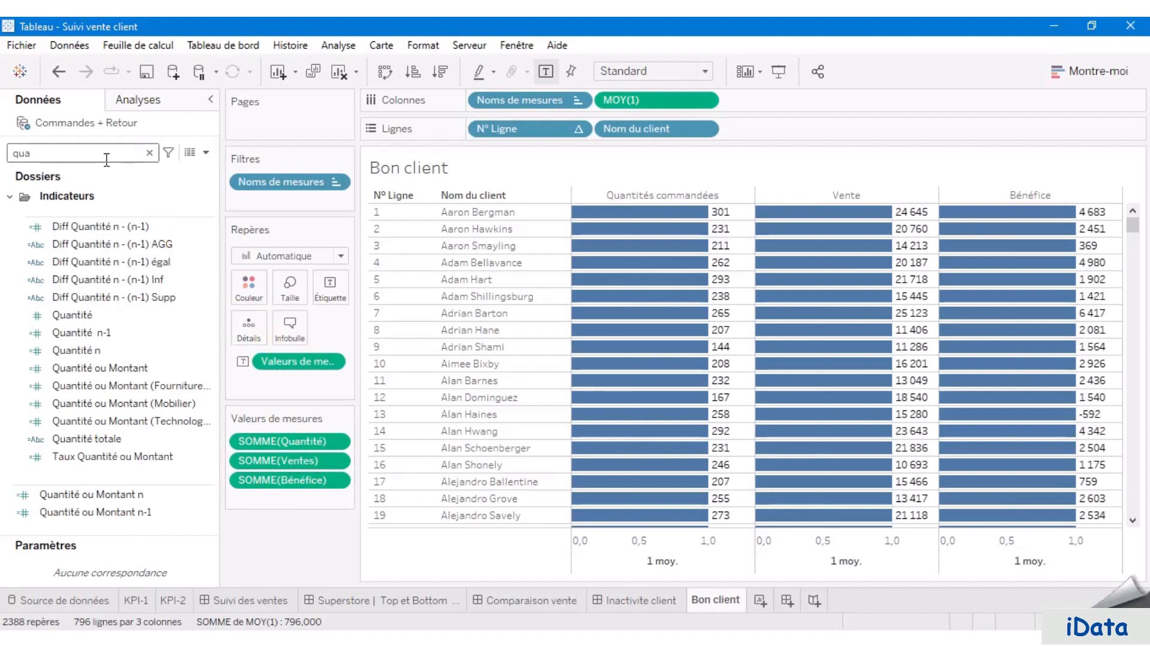
- Search the fields for "es" and review the formula of the Est inférieure ou égales à l'index - Top calculated field
{"action": "double_click", "coordinate": [76, 155]}
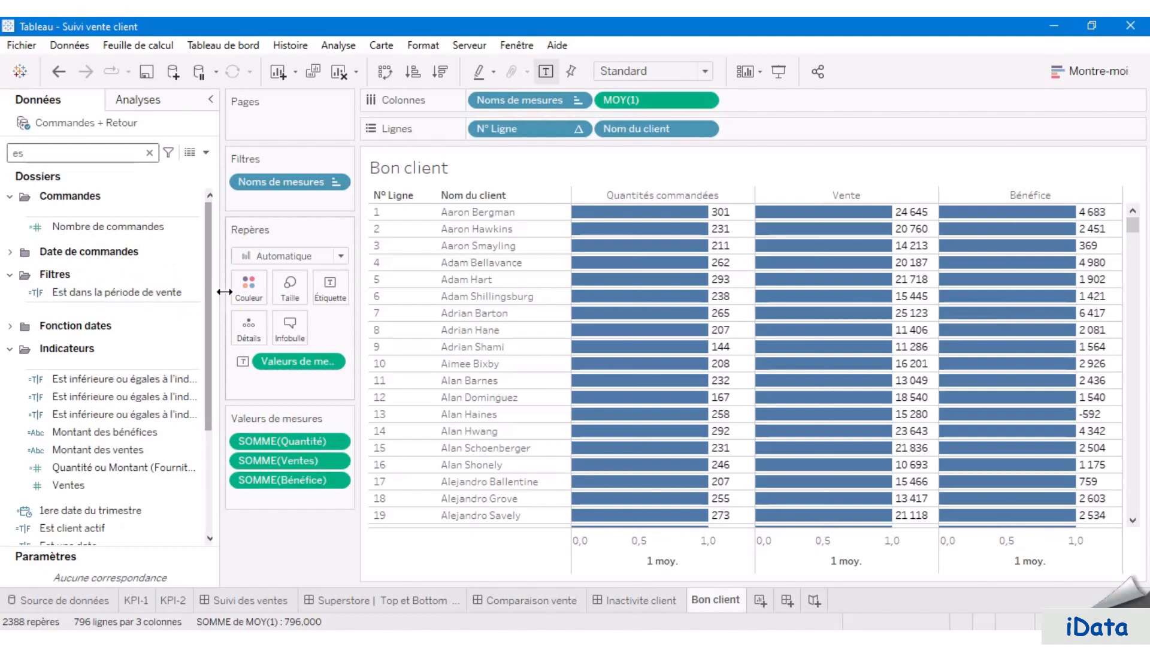
{"action": "left_click_drag", "start_coordinate": [224, 292], "coordinate": [289, 303]}
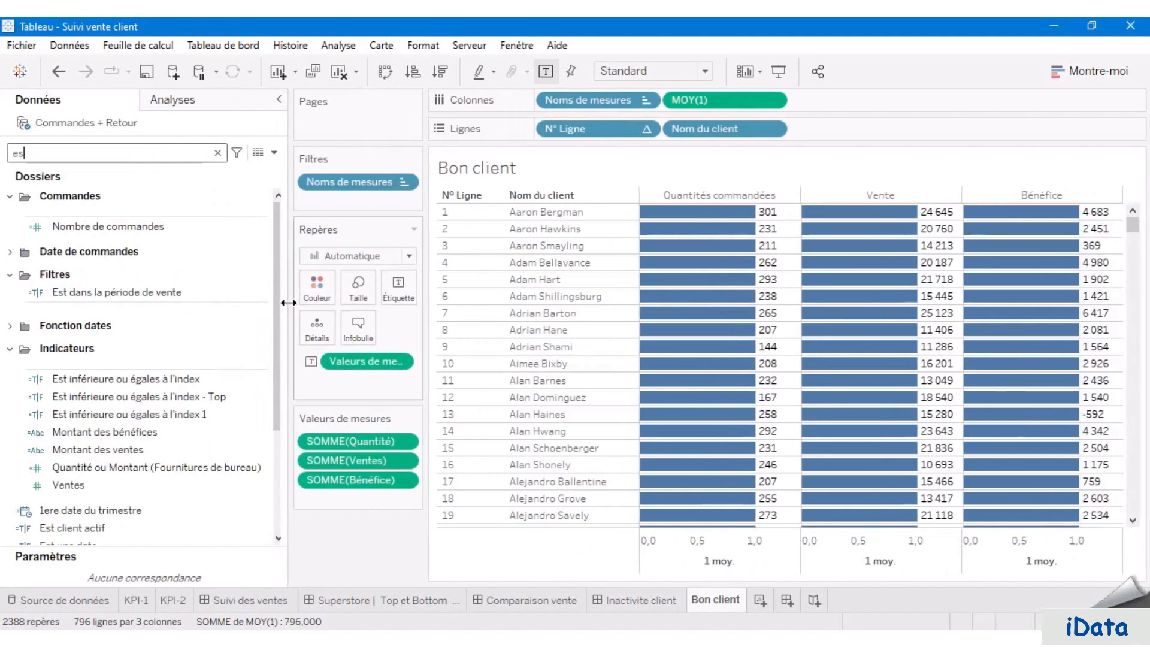
{"action": "left_click", "coordinate": [167, 402]}
{"action": "right_click", "coordinate": [167, 400]}
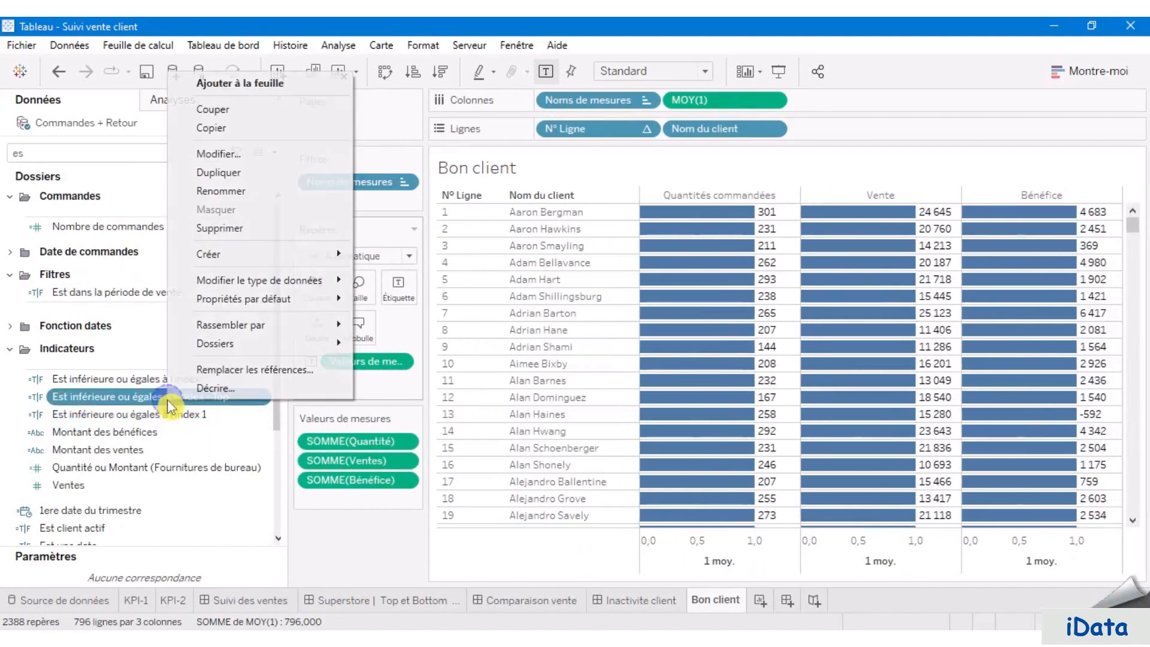
{"action": "left_click", "coordinate": [139, 402]}
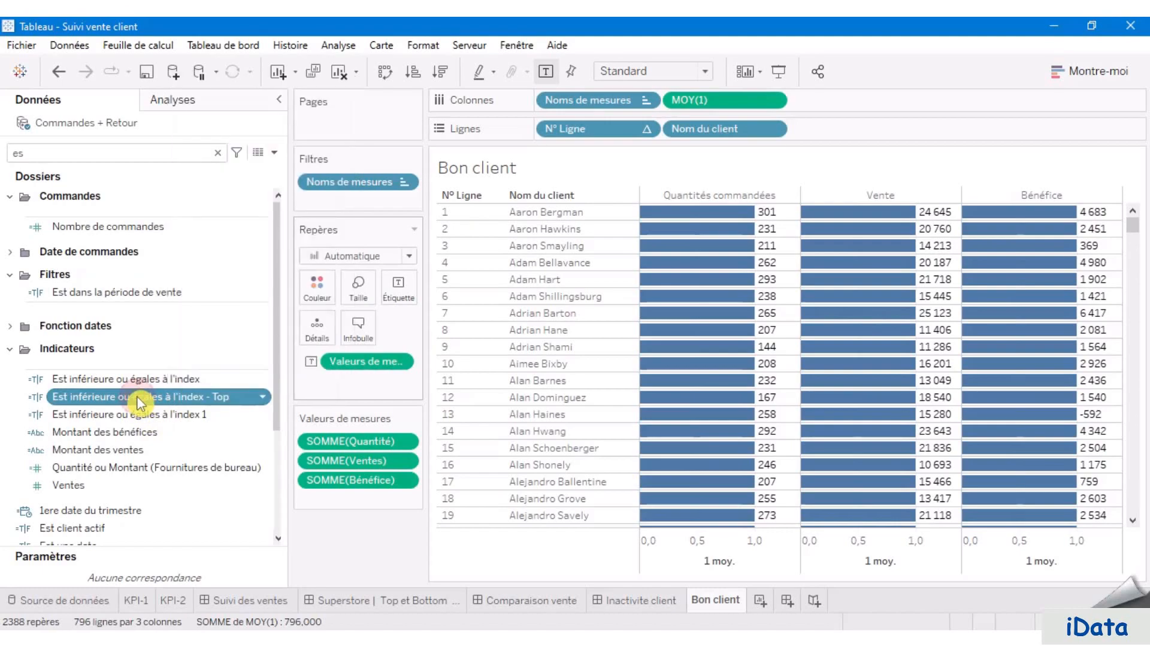
{"action": "left_click", "coordinate": [114, 416]}
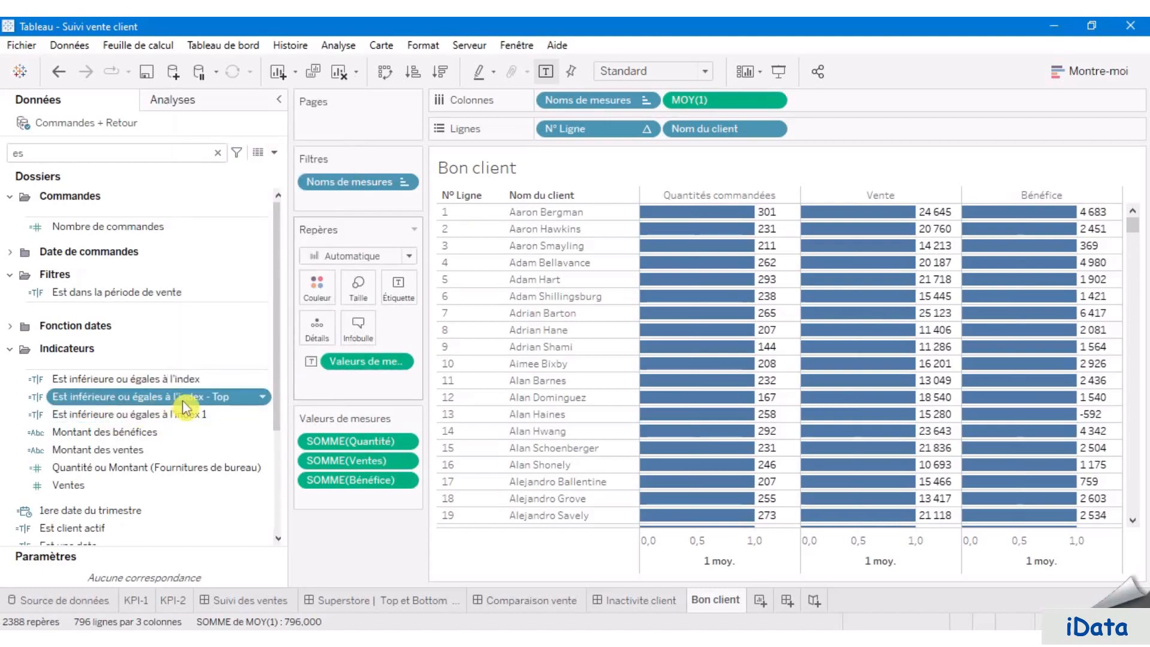
{"action": "right_click", "coordinate": [223, 406]}
{"action": "left_click", "coordinate": [311, 154]}
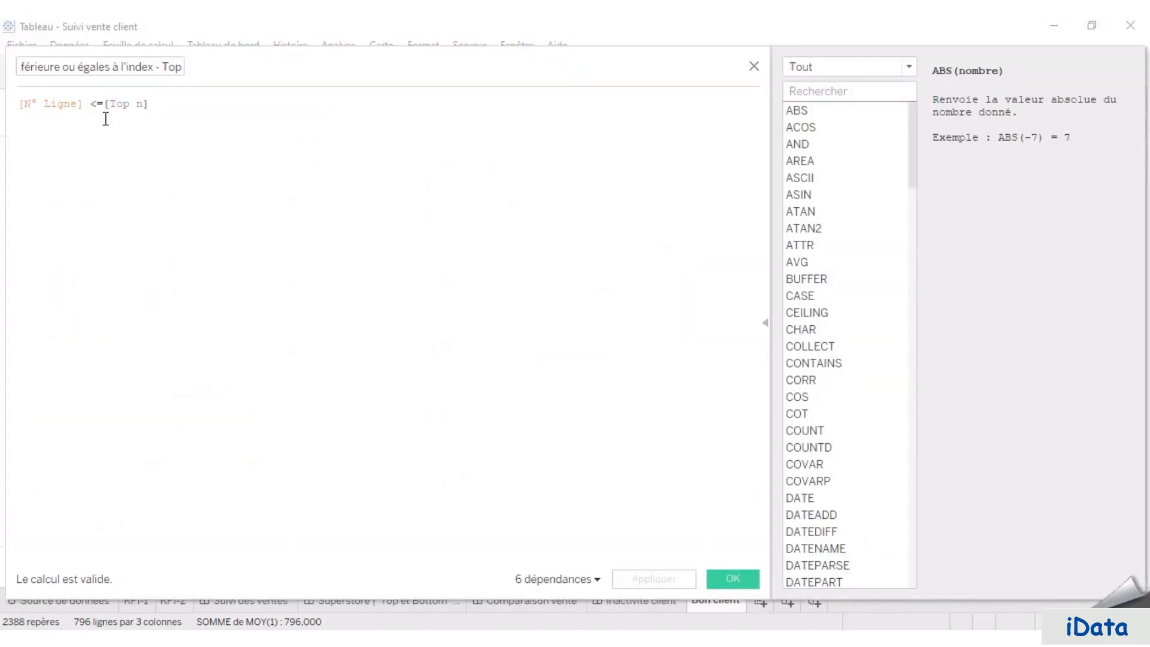
{"action": "left_click", "coordinate": [15, 112]}
{"action": "left_click", "coordinate": [732, 580]}
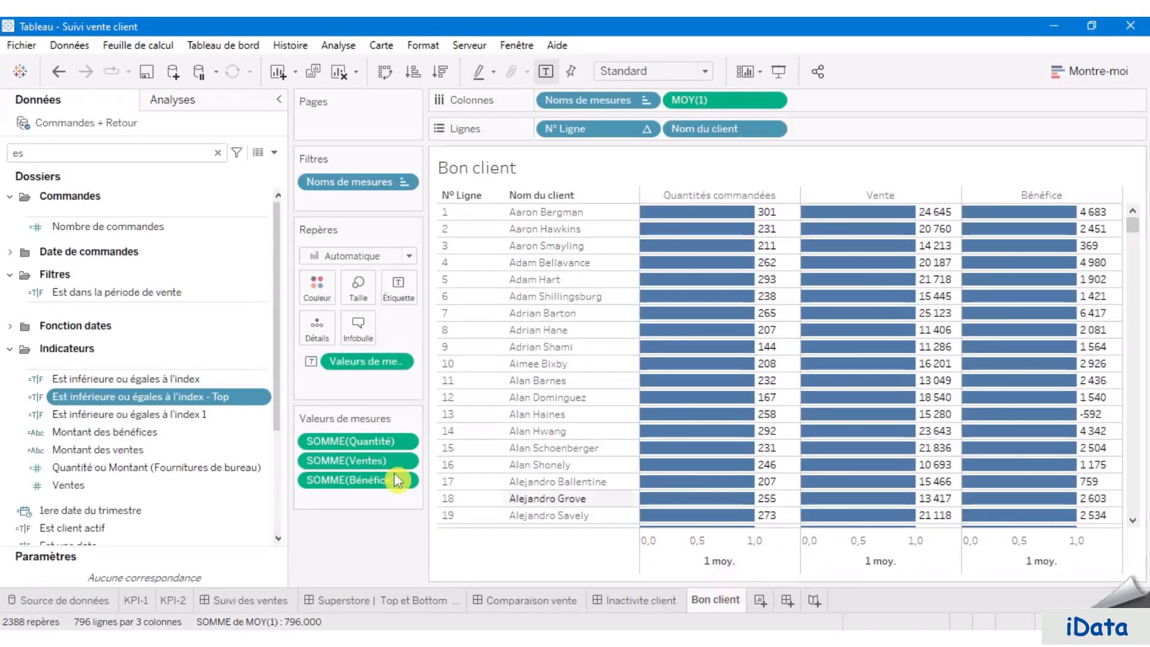
- Filter the sheet by Est inférieure ou égales à l'index - Top, keeping only Vrai
{"action": "left_click_drag", "start_coordinate": [170, 401], "coordinate": [388, 200]}
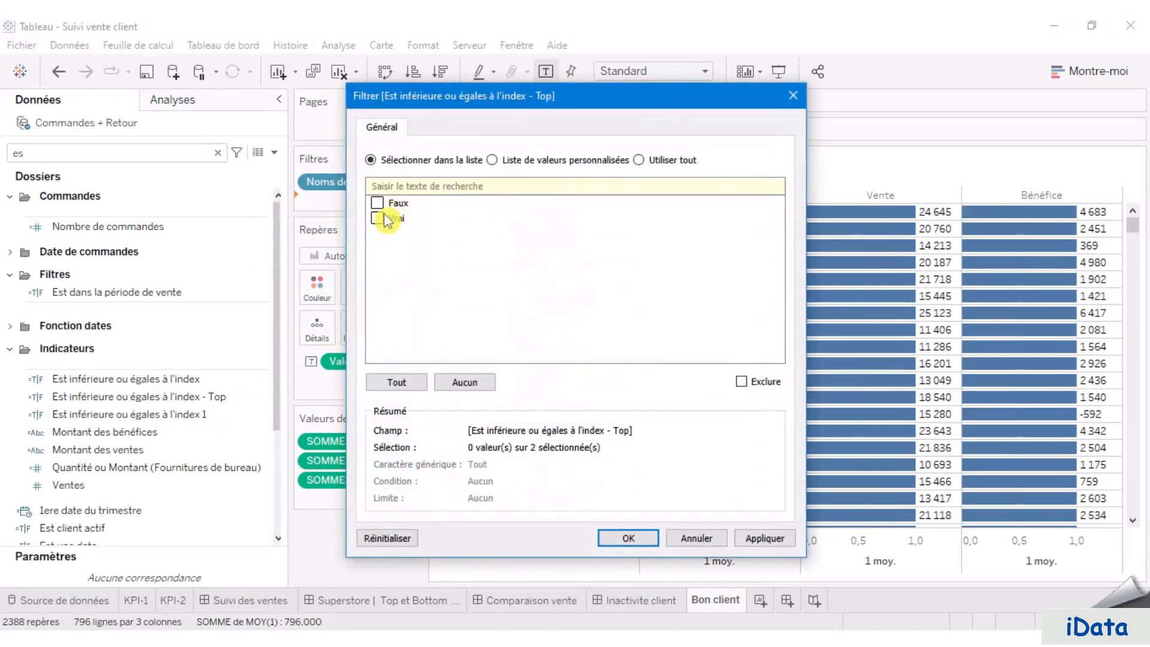
{"action": "left_click", "coordinate": [378, 219]}
{"action": "left_click", "coordinate": [626, 536]}
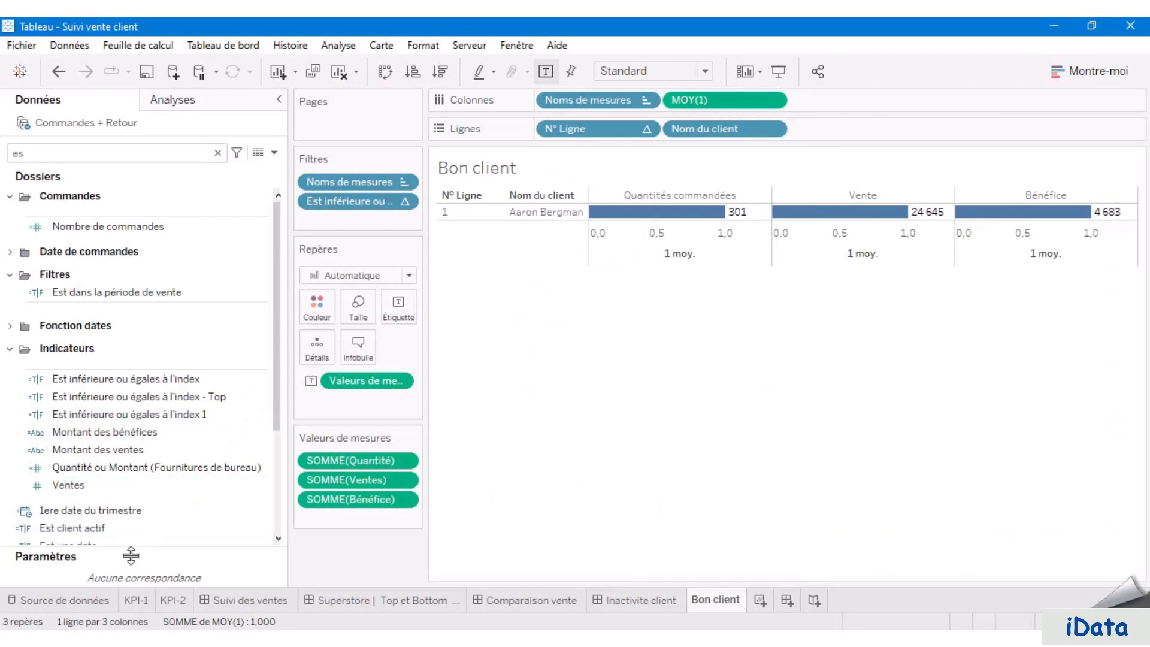
- Search the fields for "top" and show the Top n parameter control on the sheet
{"action": "left_click_drag", "start_coordinate": [124, 547], "coordinate": [163, 351]}
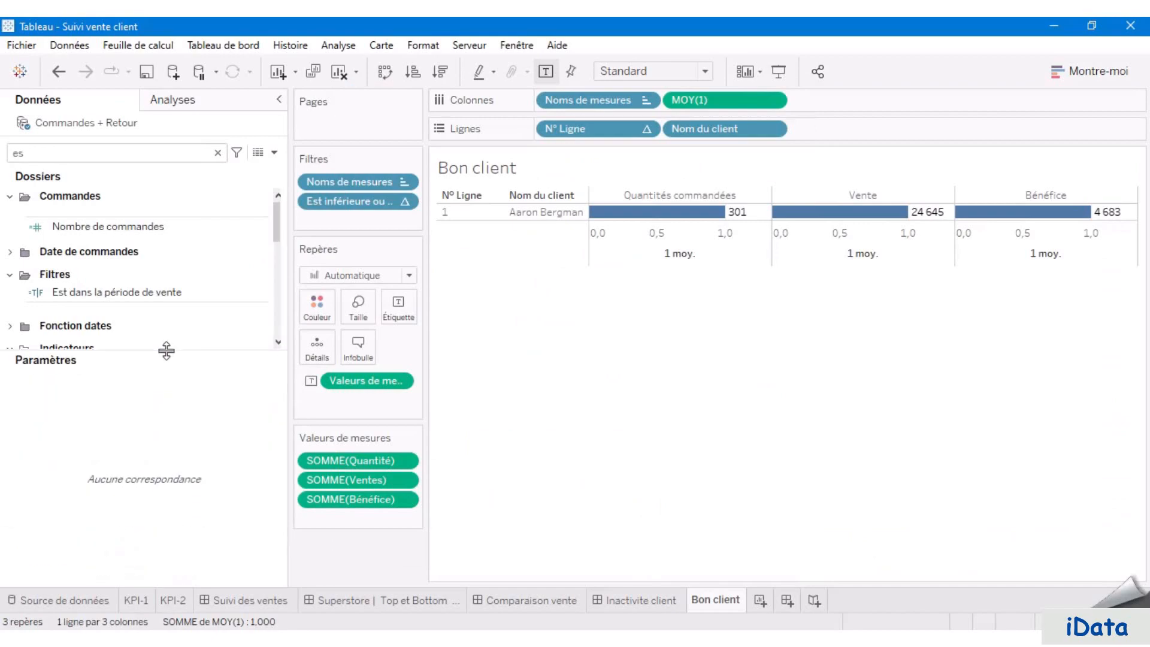
{"action": "left_click", "coordinate": [78, 152]}
{"action": "key", "text": "BackSpace"}
{"action": "key", "text": "BackSpace"}
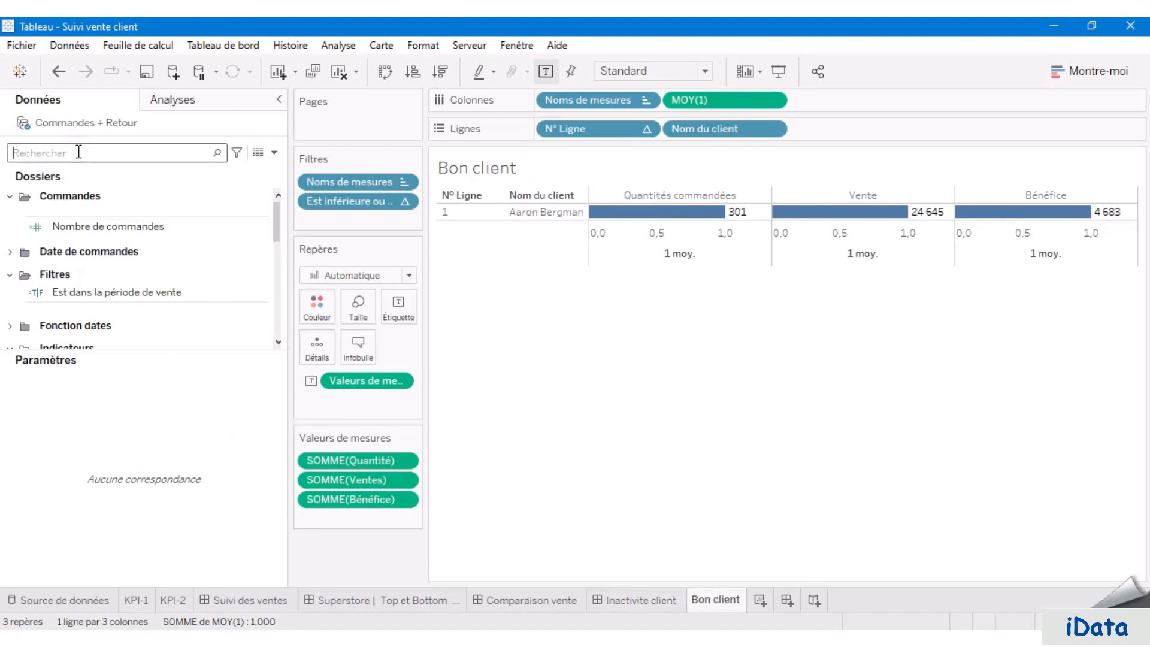
{"action": "type", "text": "top"}
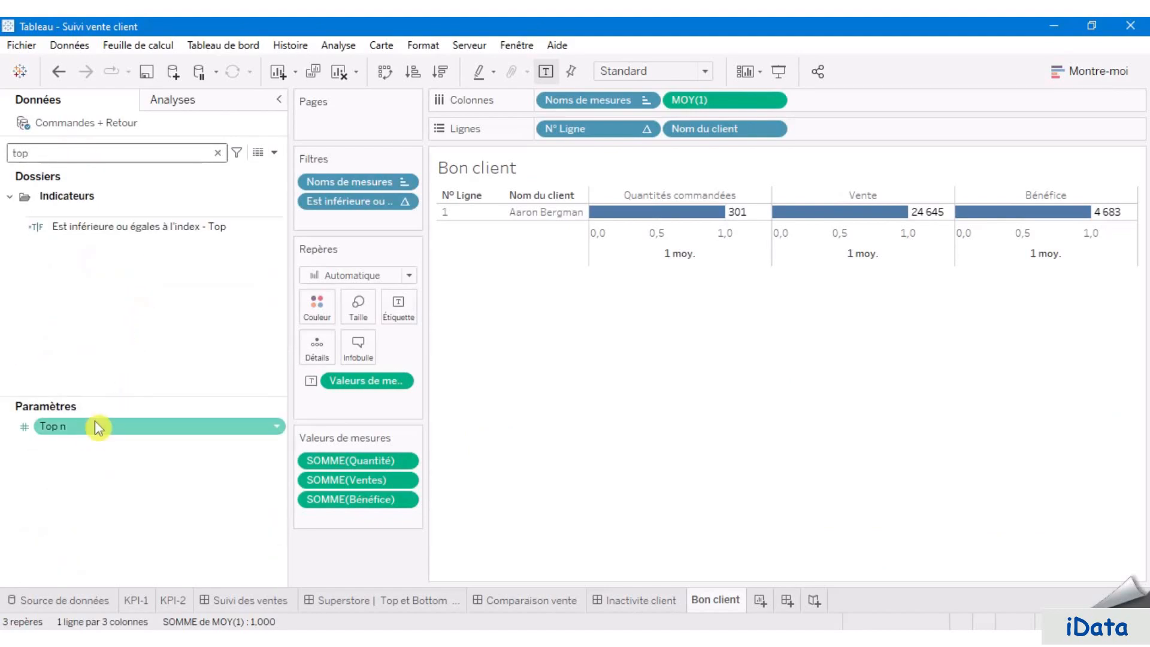
{"action": "right_click", "coordinate": [95, 426]}
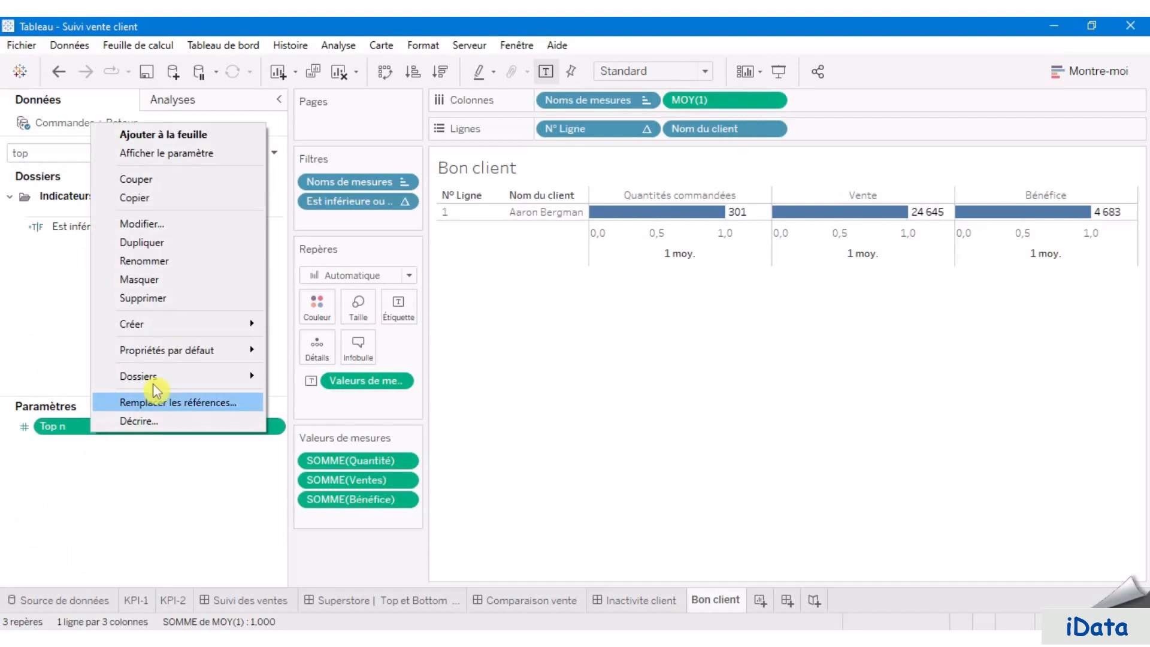
{"action": "left_click", "coordinate": [217, 155]}
- Search the fields for "mes" and review how the Mesure de trie formula picks Ventes, Quantité or Bénéfice
{"action": "left_click_drag", "start_coordinate": [289, 300], "coordinate": [144, 297]}
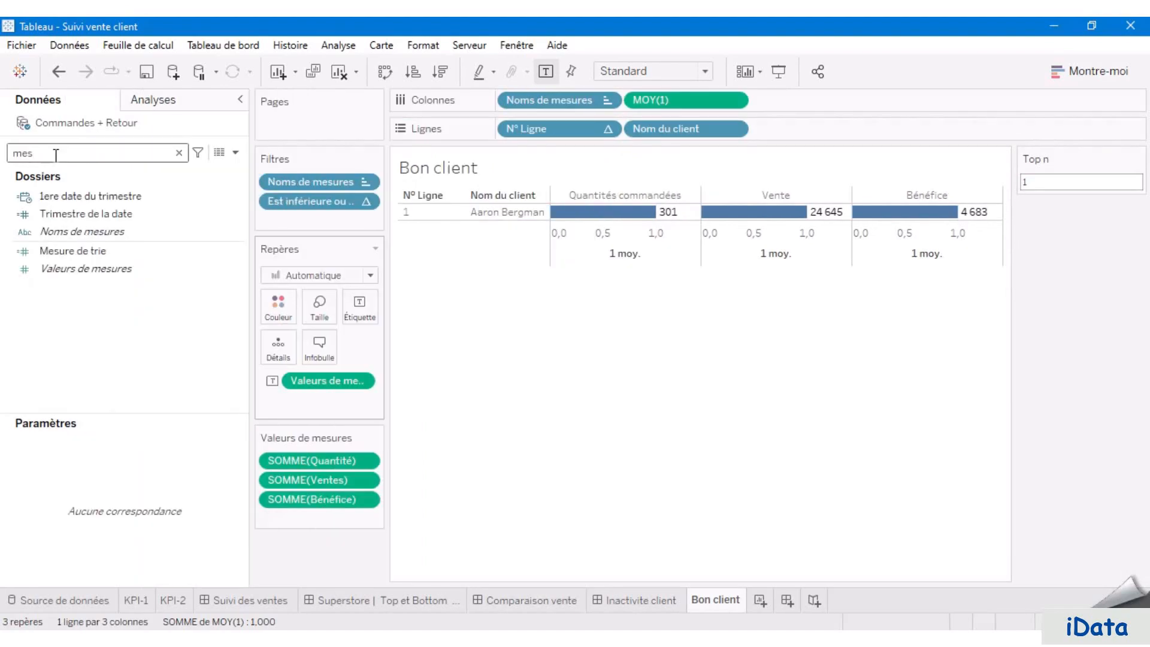
{"action": "left_click", "coordinate": [46, 251]}
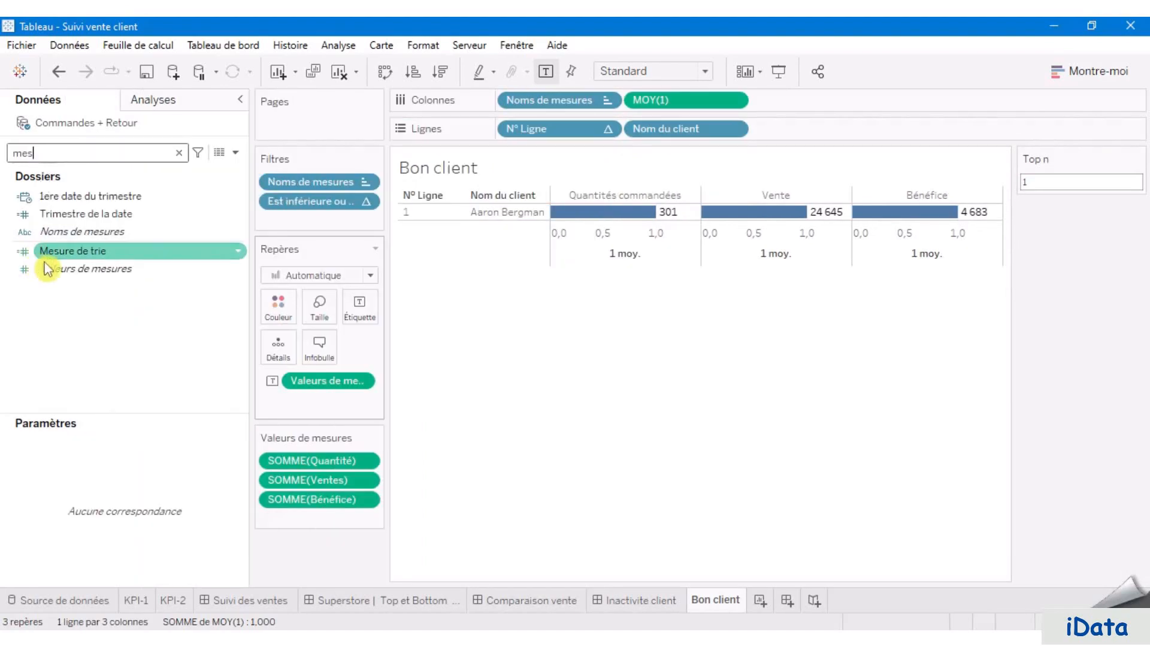
{"action": "right_click", "coordinate": [115, 251]}
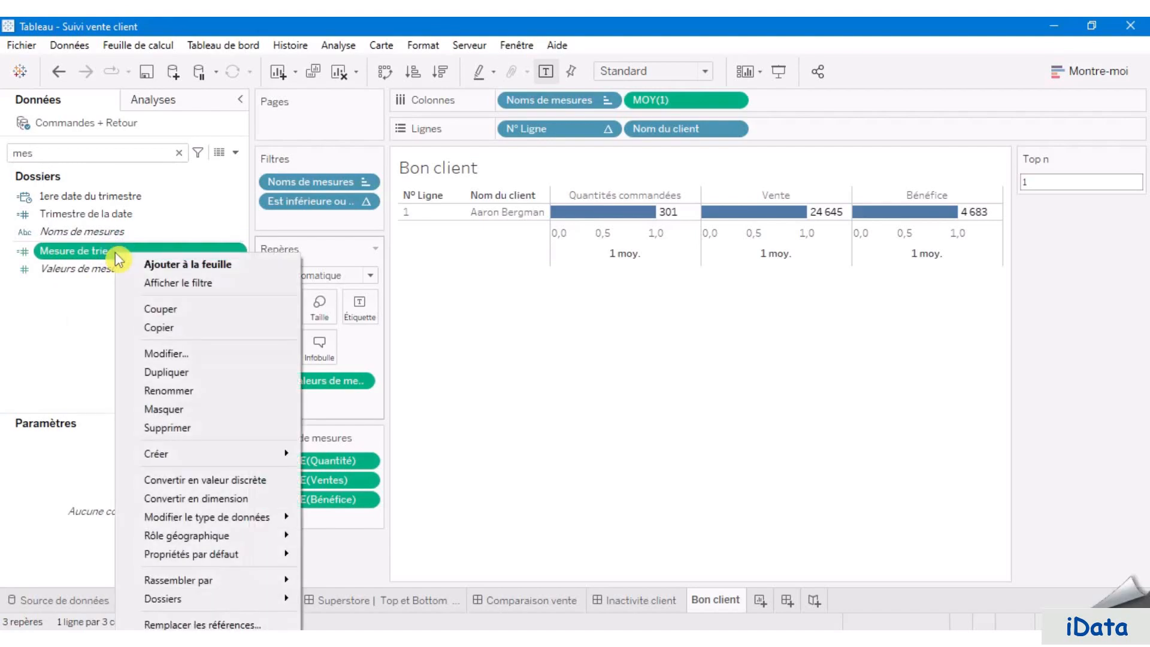
{"action": "left_click", "coordinate": [206, 355]}
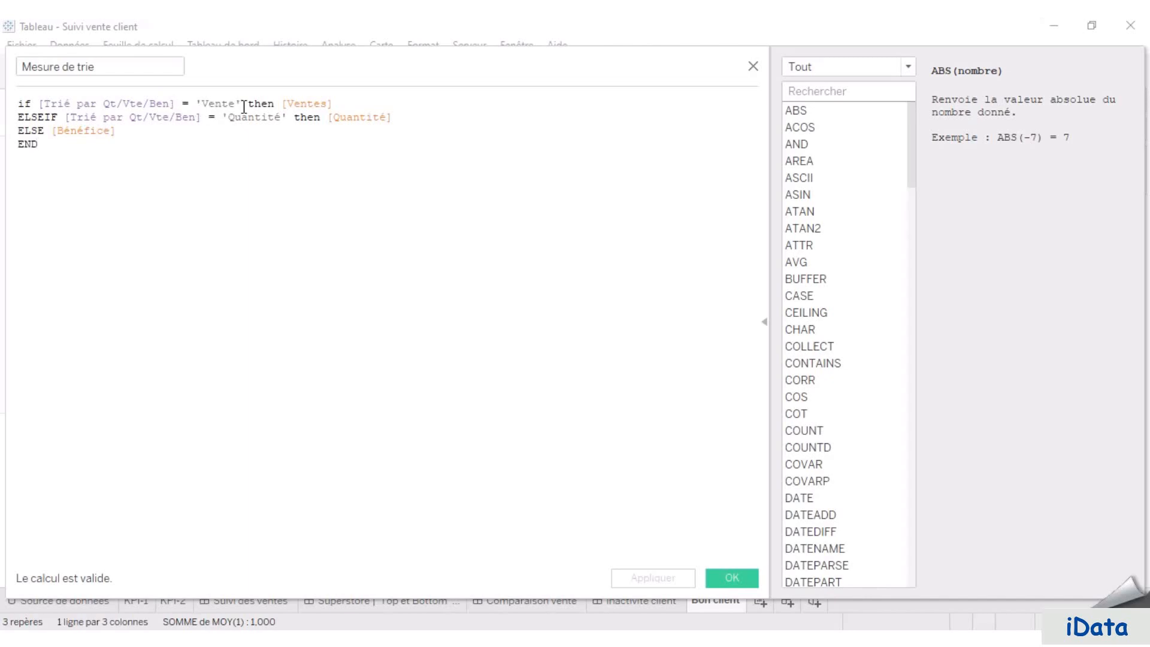
{"action": "left_click_drag", "start_coordinate": [337, 103], "coordinate": [288, 103]}
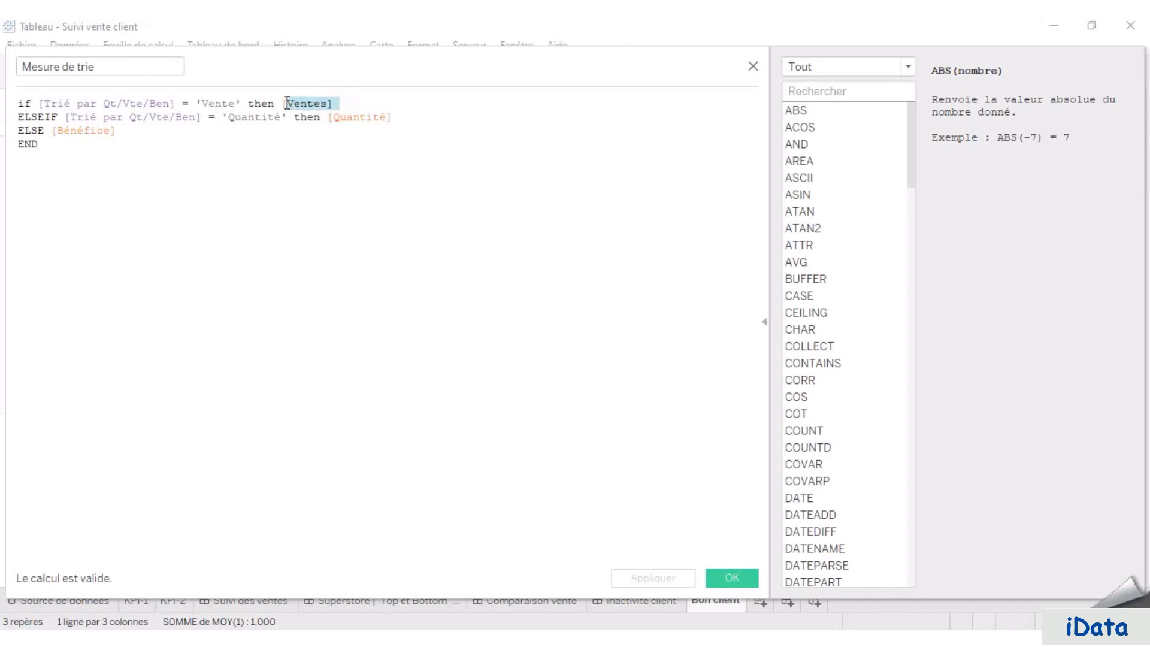
{"action": "left_click", "coordinate": [233, 116]}
{"action": "left_click_drag", "start_coordinate": [412, 121], "coordinate": [341, 121]}
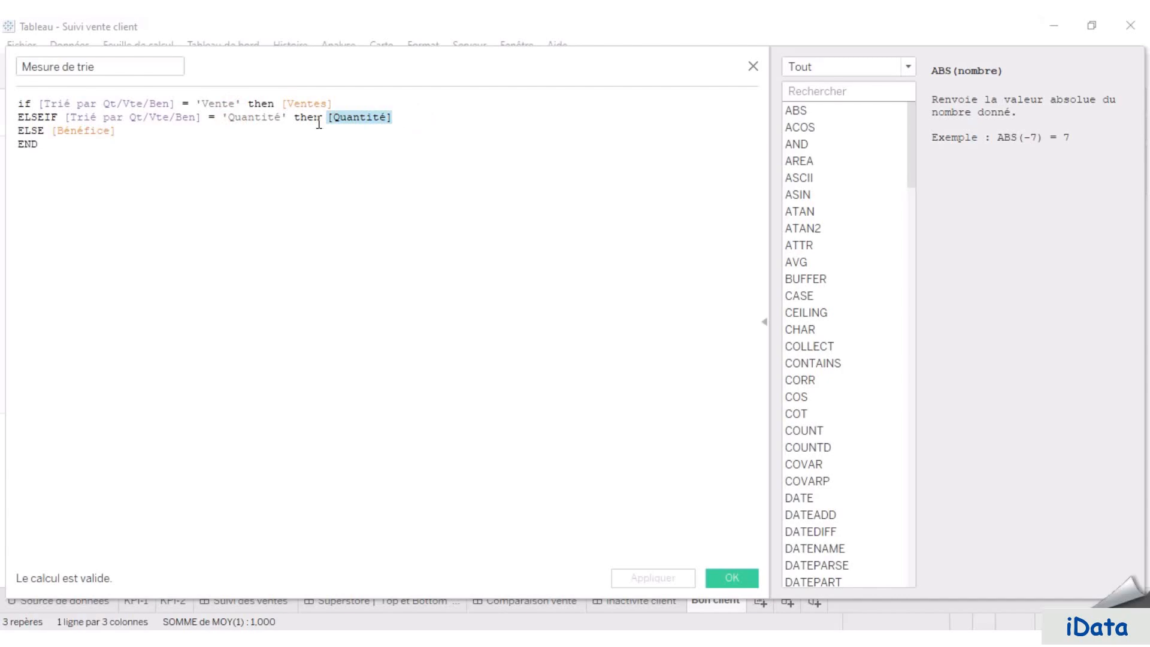
{"action": "left_click", "coordinate": [117, 132]}
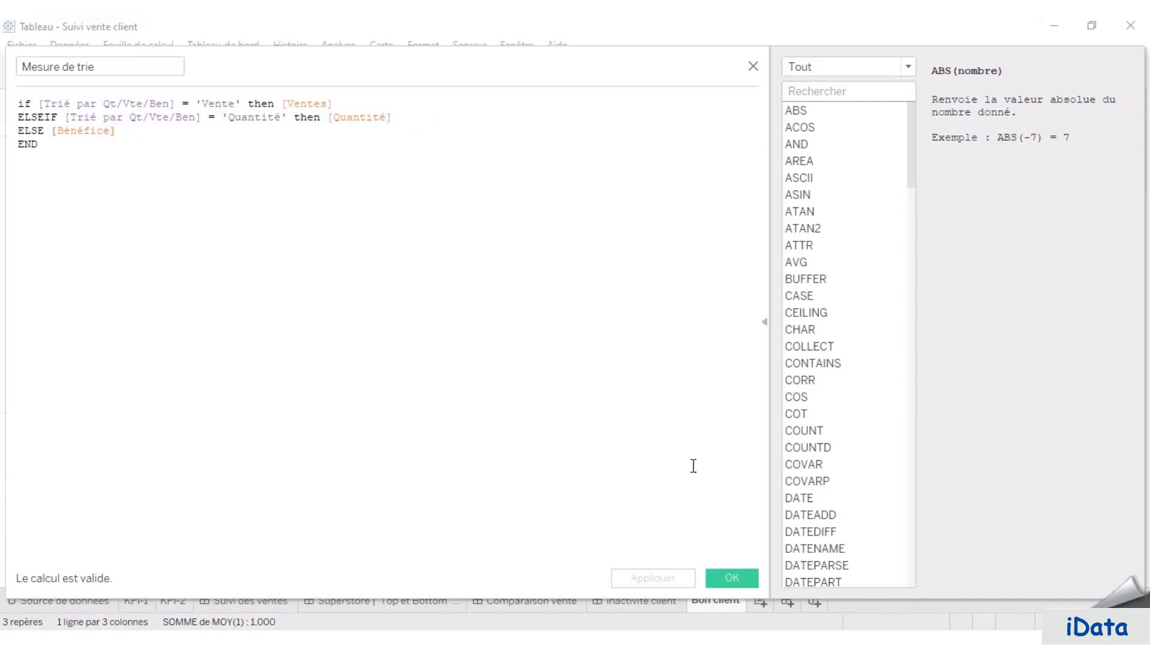
{"action": "left_click", "coordinate": [733, 577]}
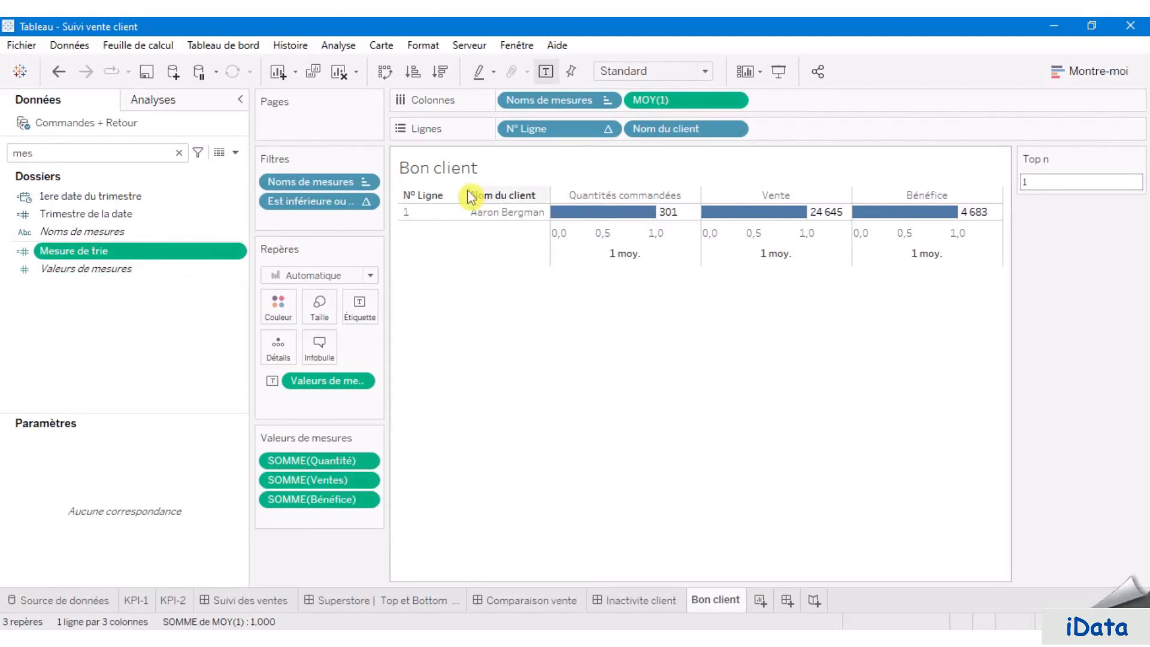
- Sort Nom du client by the field Mesure de trie in descending order, with the Somme aggregation
{"action": "left_click", "coordinate": [734, 129]}
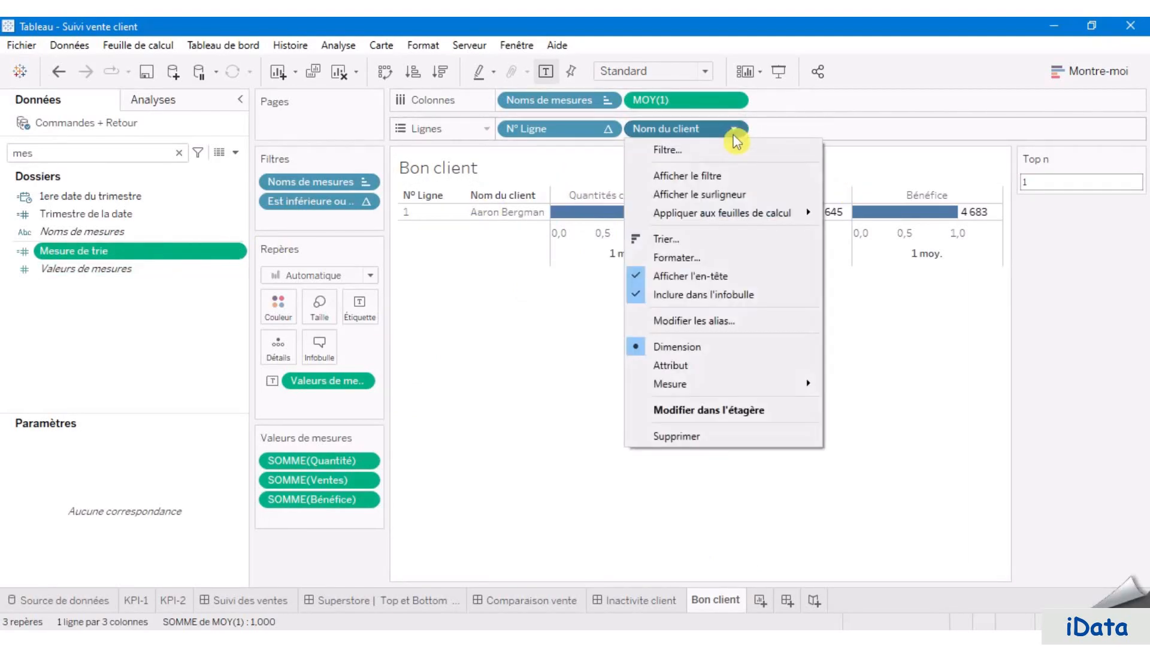
{"action": "left_click", "coordinate": [689, 239]}
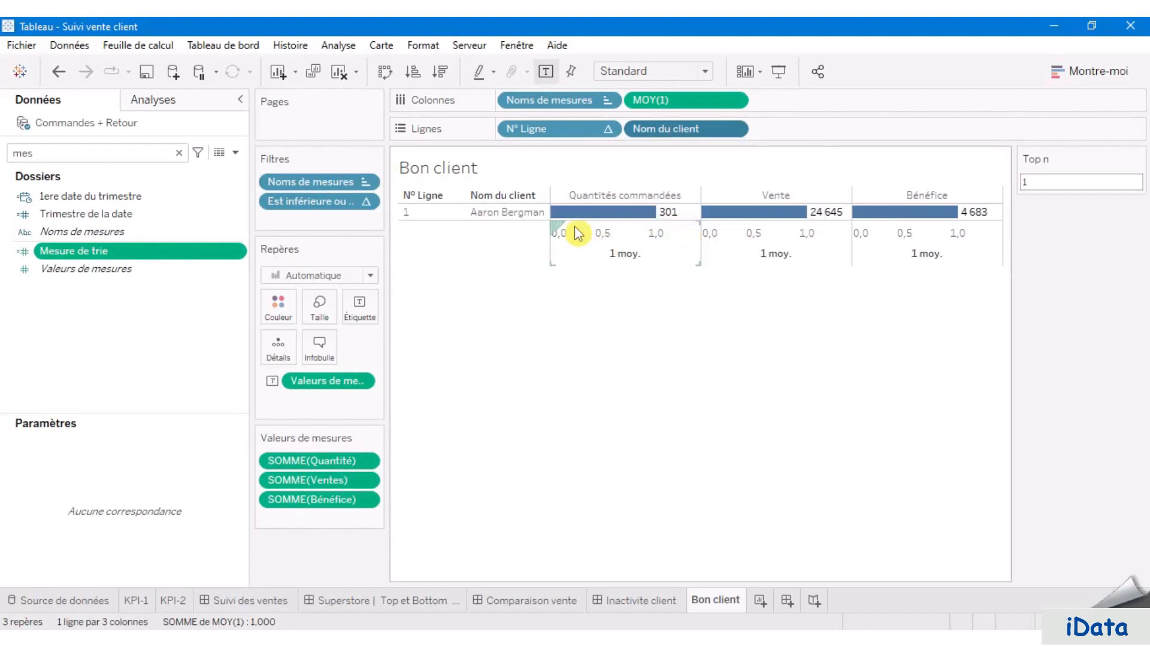
{"action": "left_click", "coordinate": [513, 282]}
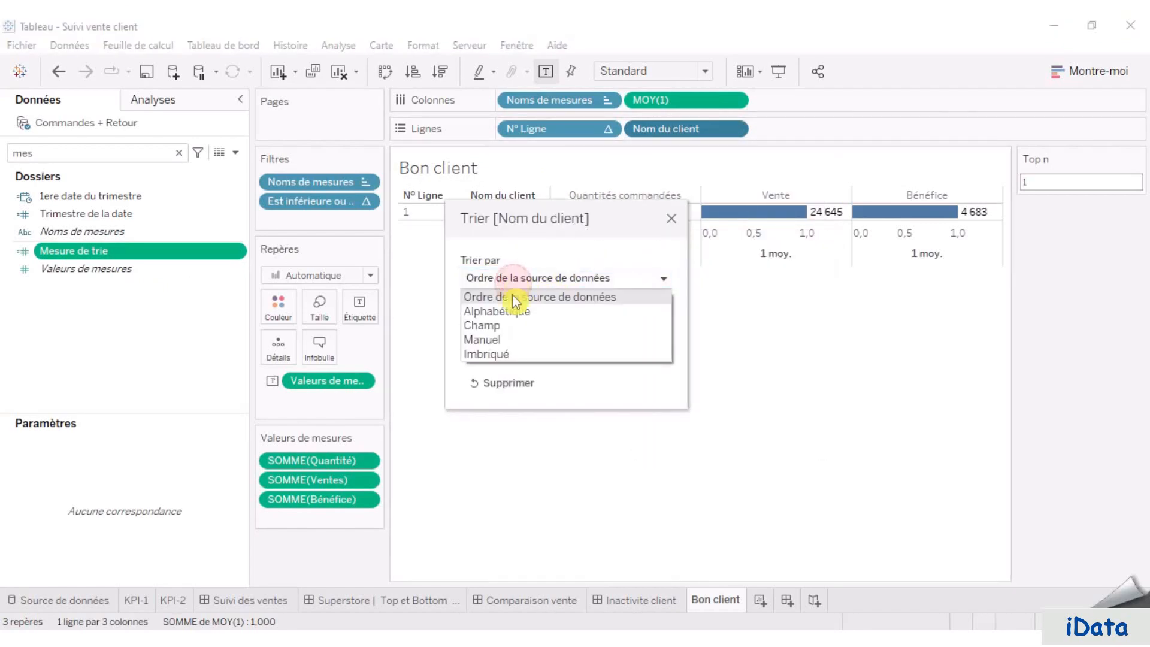
{"action": "left_click", "coordinate": [513, 328]}
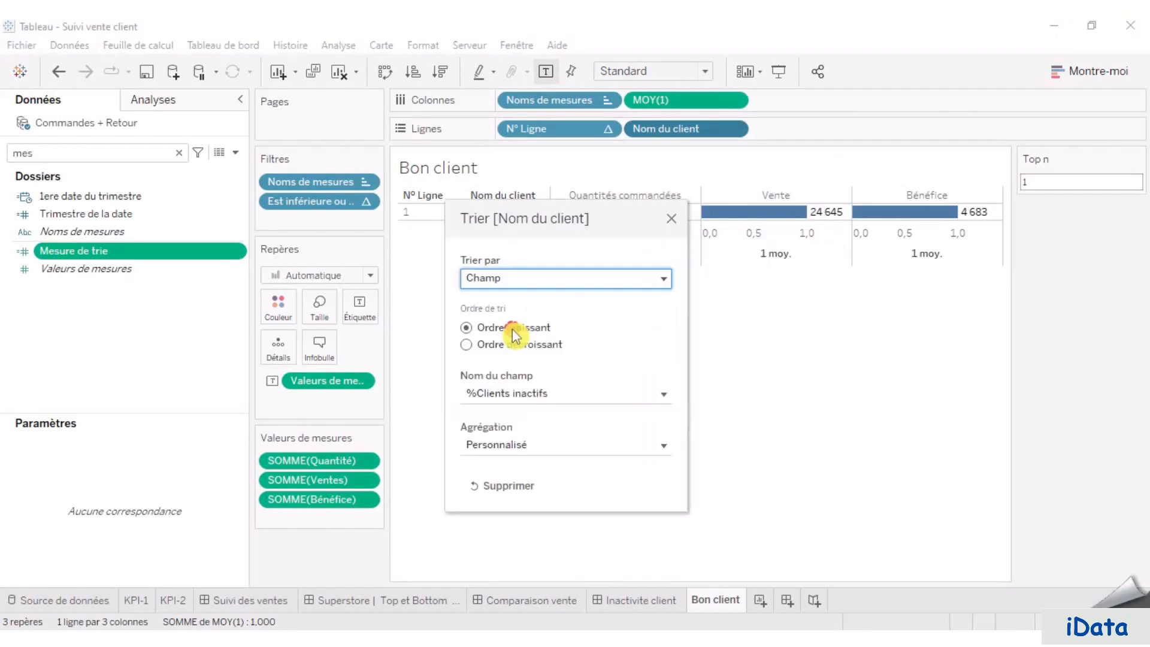
{"action": "left_click", "coordinate": [535, 393]}
{"action": "type", "text": "mes"}
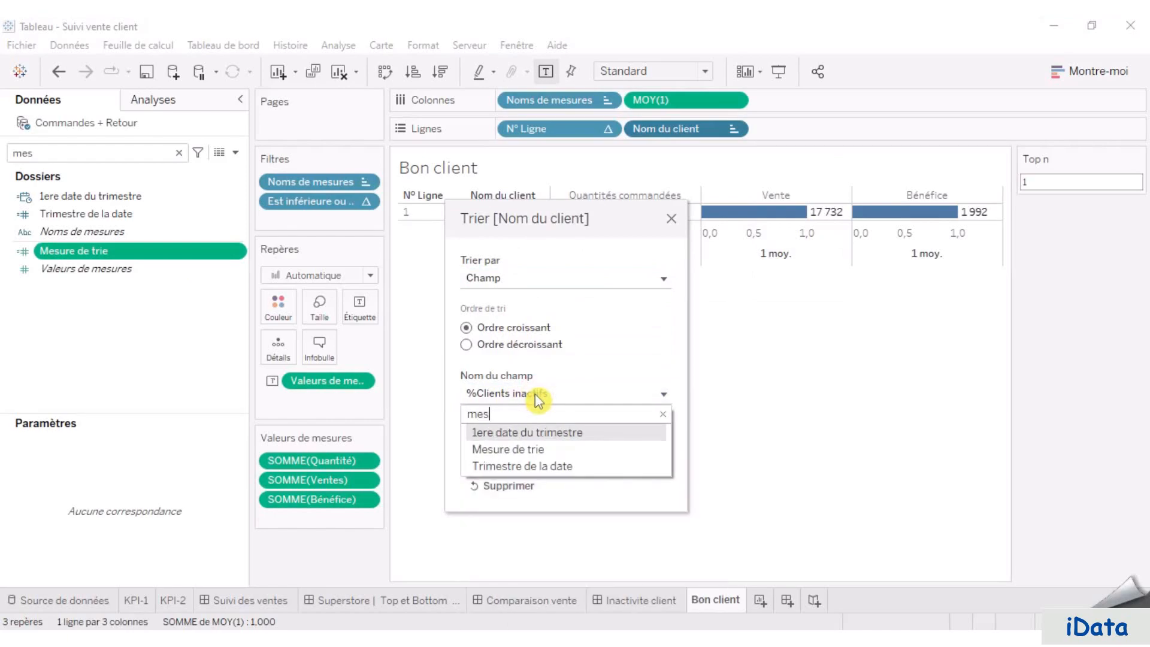
{"action": "left_click", "coordinate": [529, 454]}
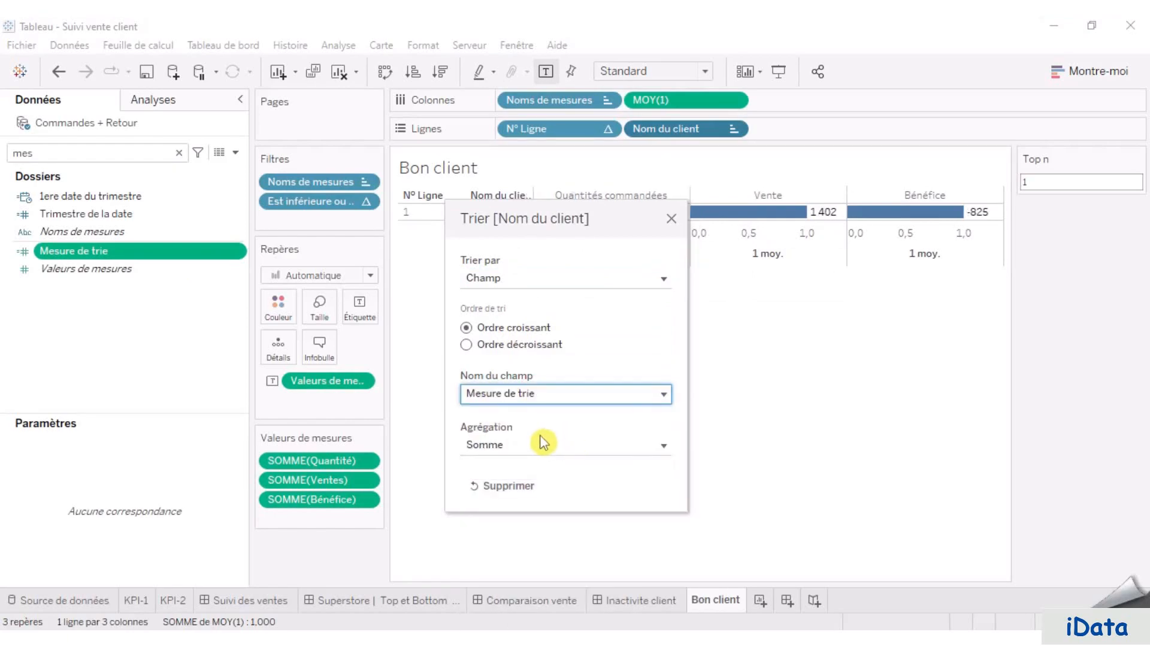
{"action": "left_click", "coordinate": [498, 346]}
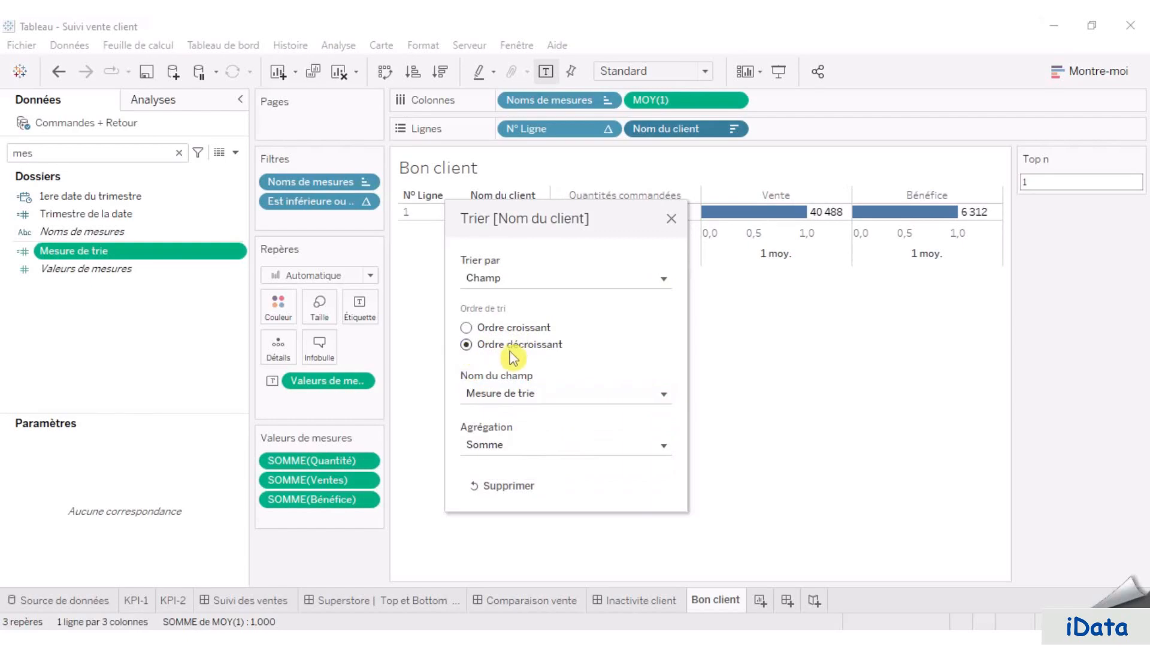
{"action": "left_click", "coordinate": [672, 218]}
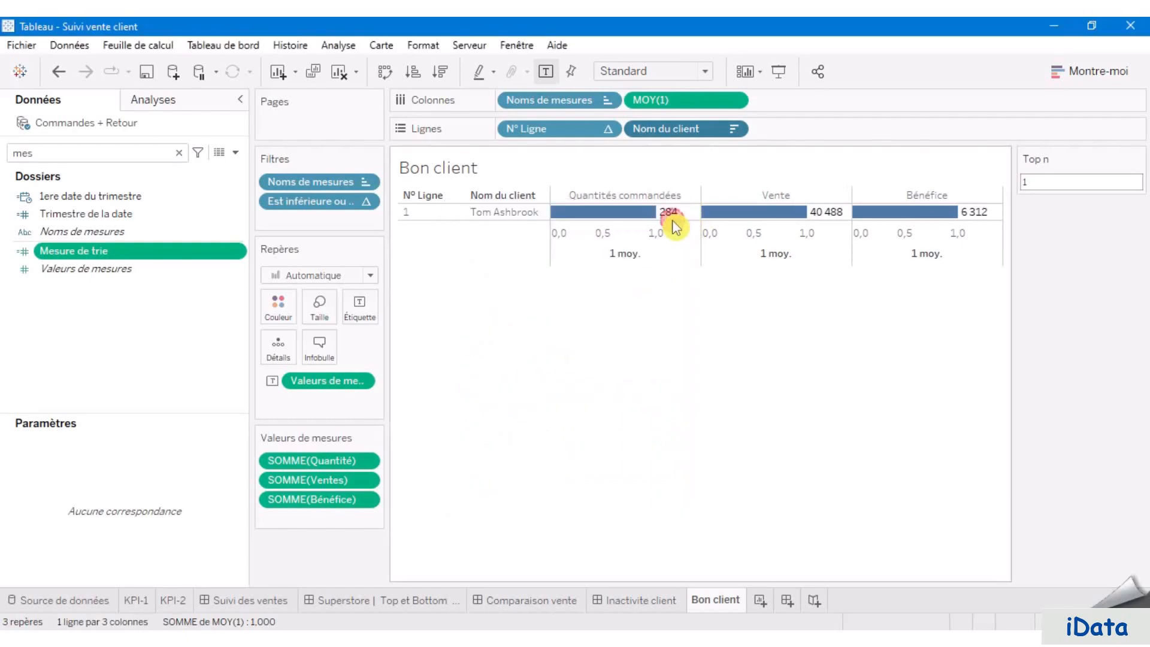
- Search the fields for "tri" and show the Trié par Qt/Vte/Ben parameter control on the sheet
{"action": "double_click", "coordinate": [88, 160]}
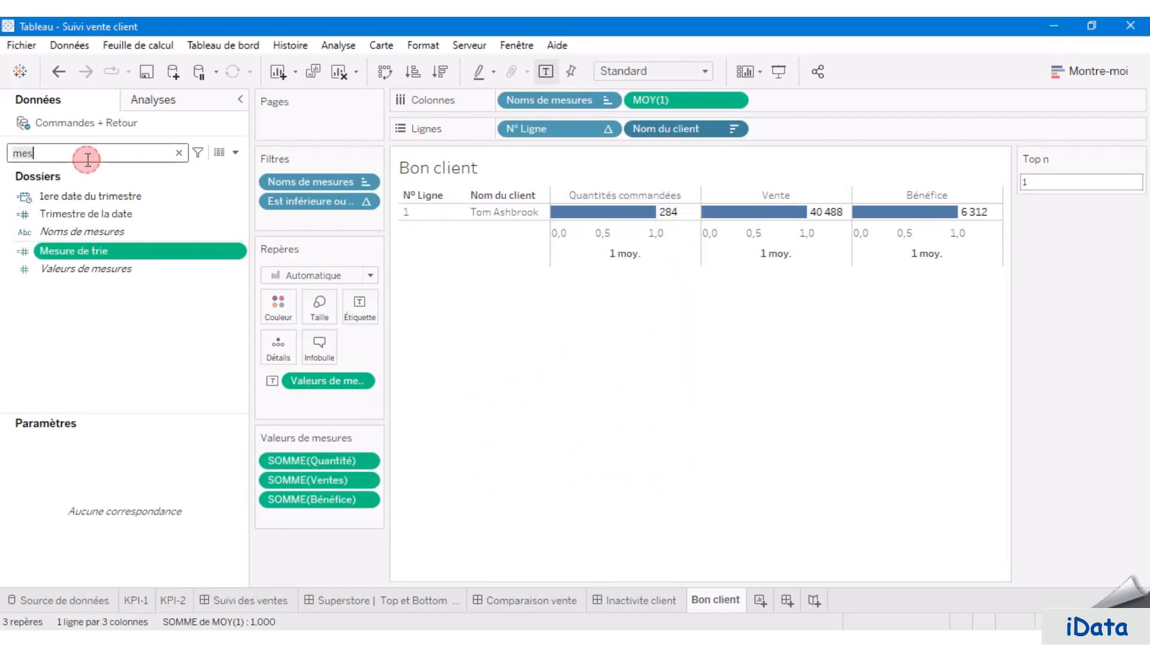
{"action": "type", "text": "tri"}
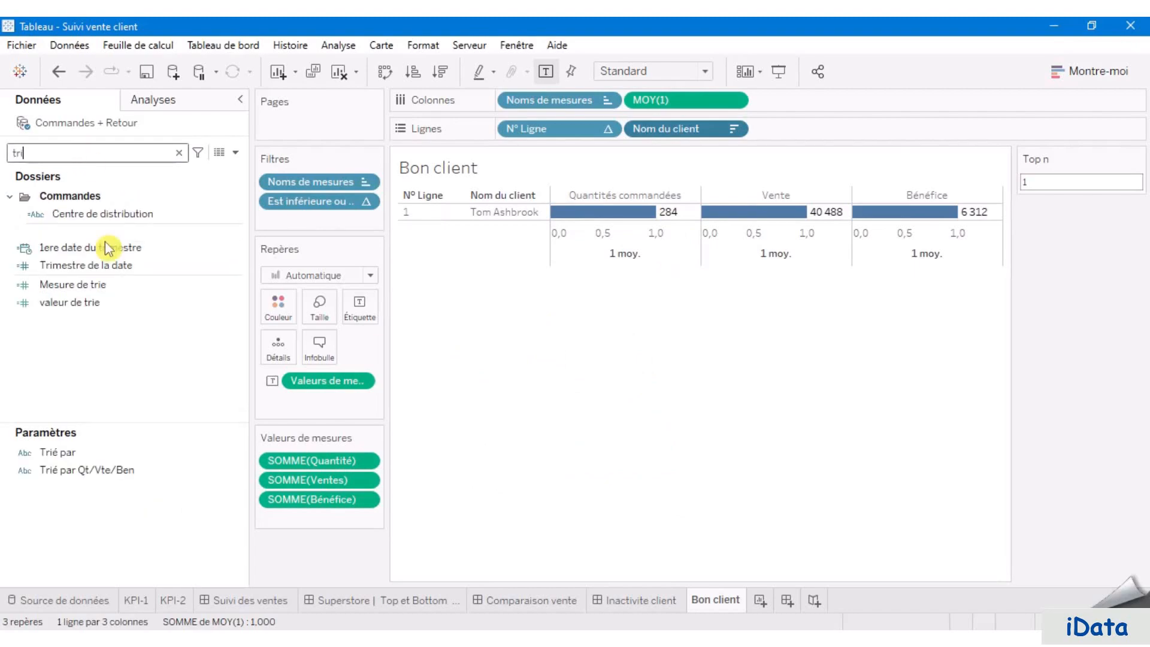
{"action": "left_click", "coordinate": [117, 473]}
{"action": "right_click", "coordinate": [117, 472]}
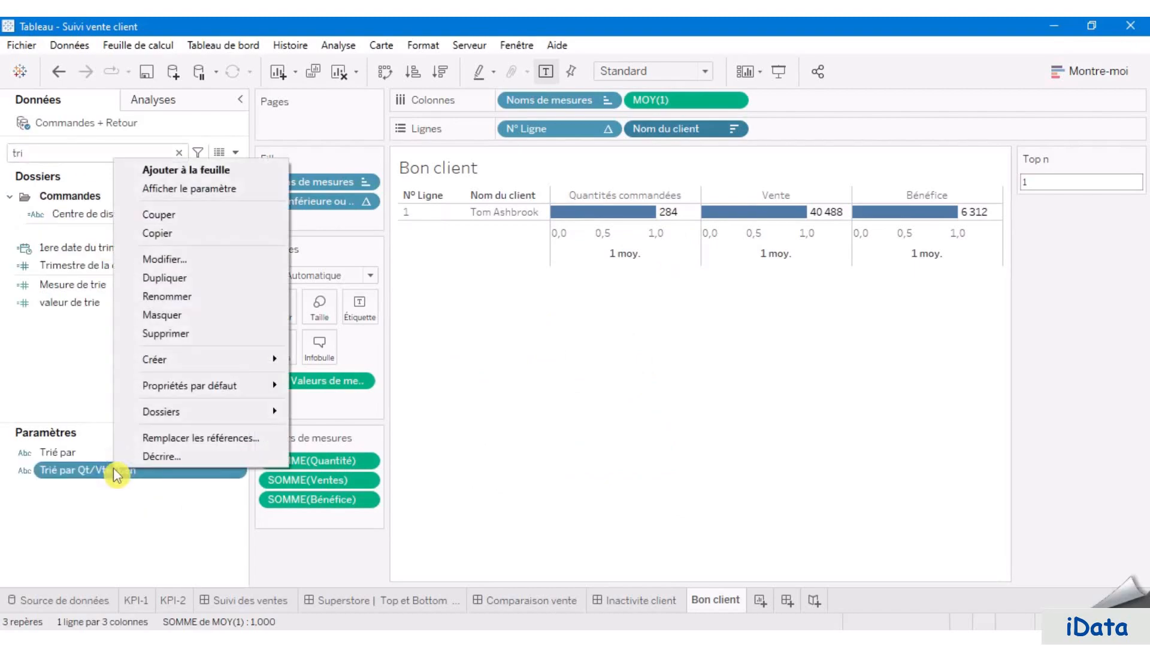
{"action": "left_click", "coordinate": [246, 186]}
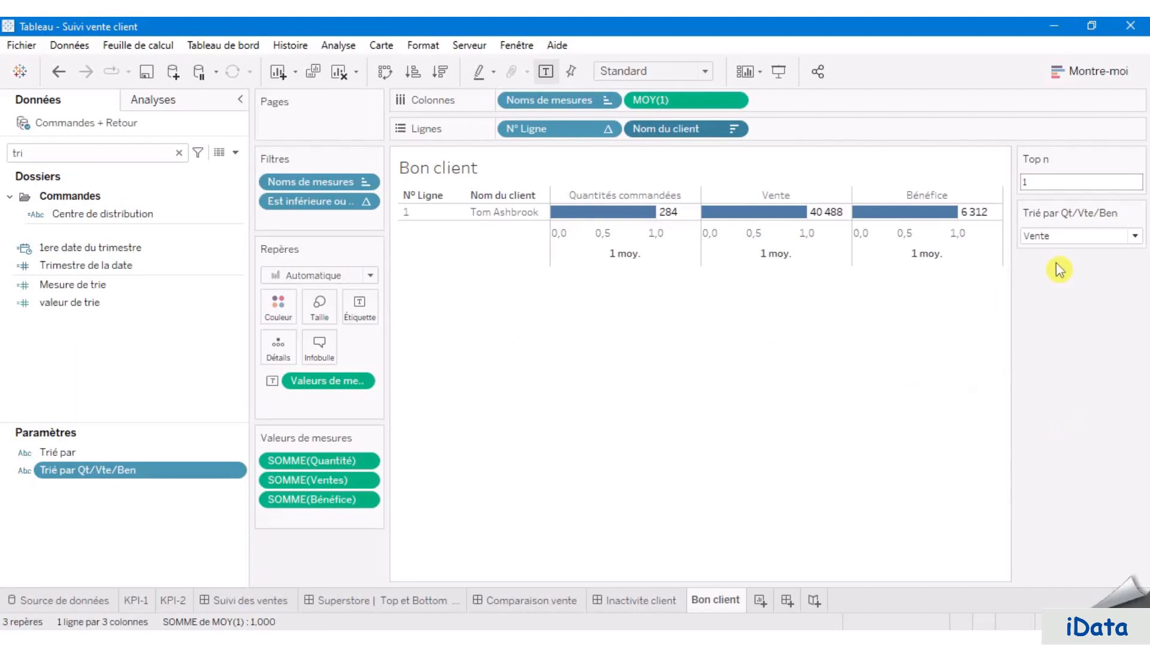
- Test the Trié par Qt/Vte/Ben parameter by choosing Quantité and switching back to Vente
{"action": "left_click", "coordinate": [1035, 237]}
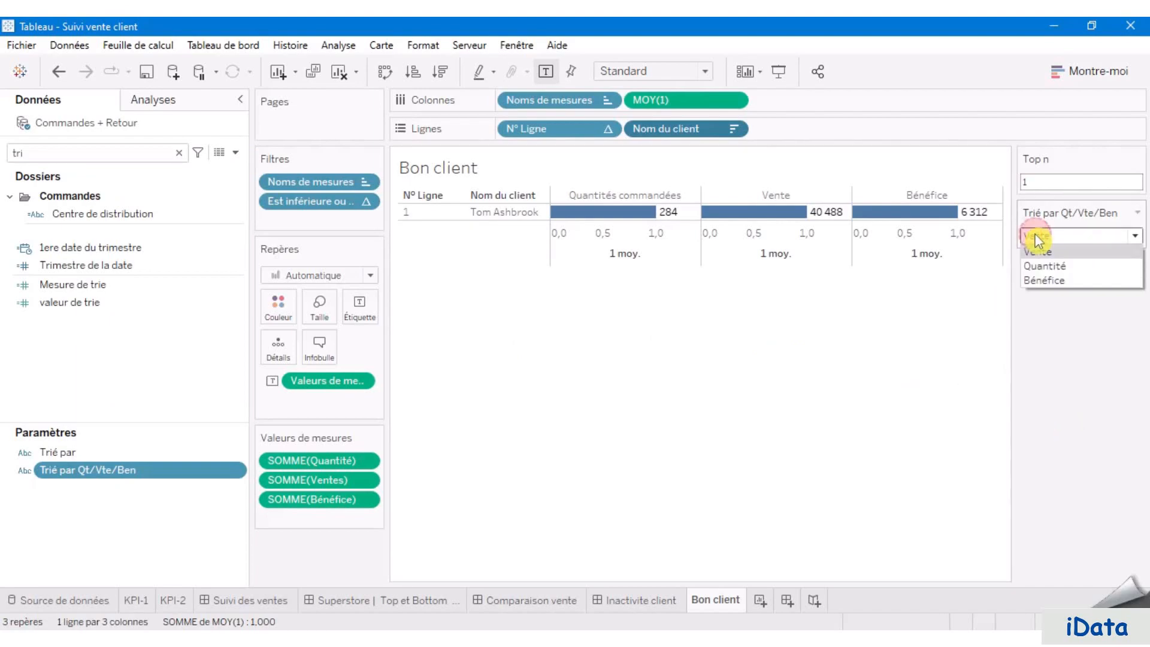
{"action": "left_click", "coordinate": [1059, 265]}
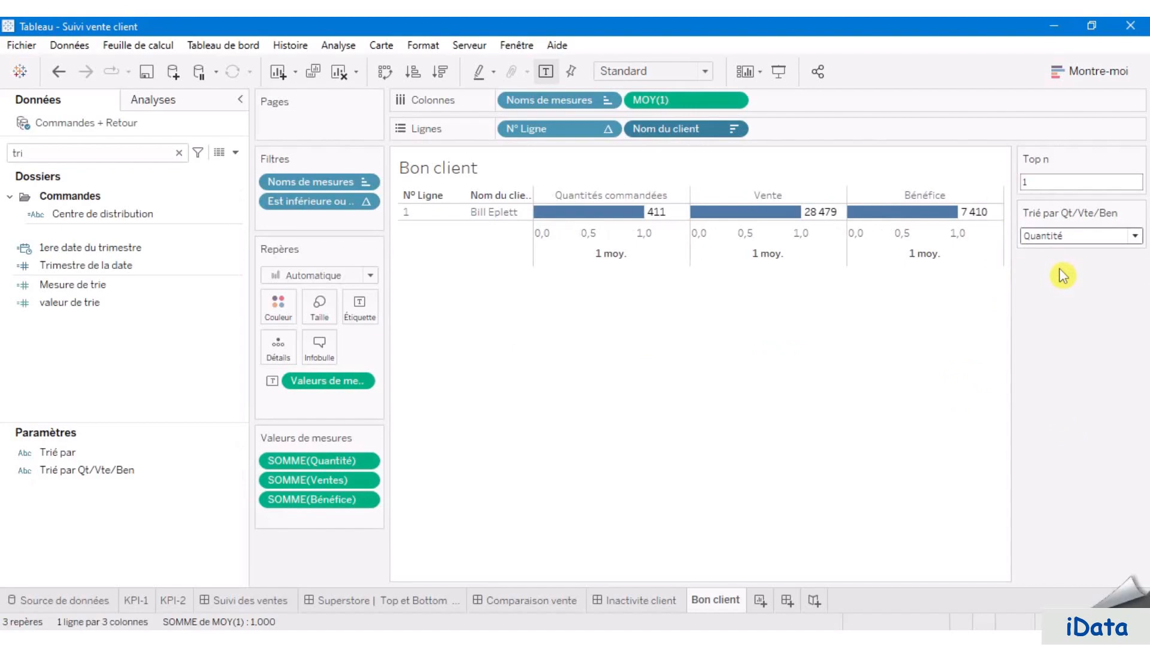
{"action": "left_click", "coordinate": [1043, 236]}
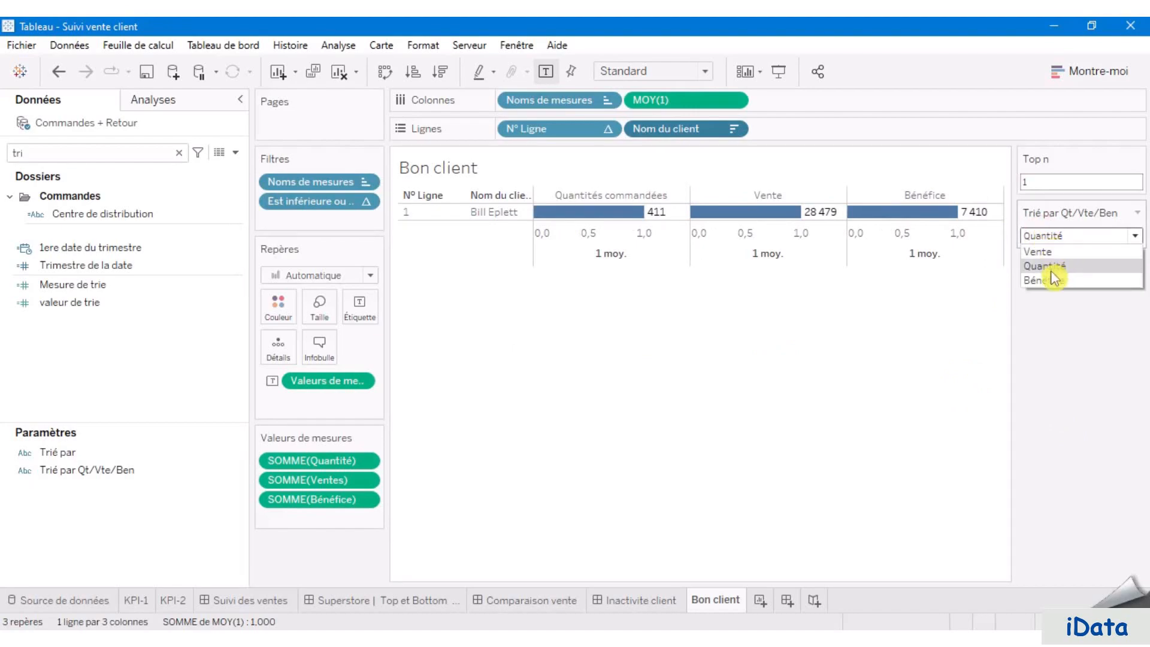
{"action": "left_click", "coordinate": [1049, 252]}
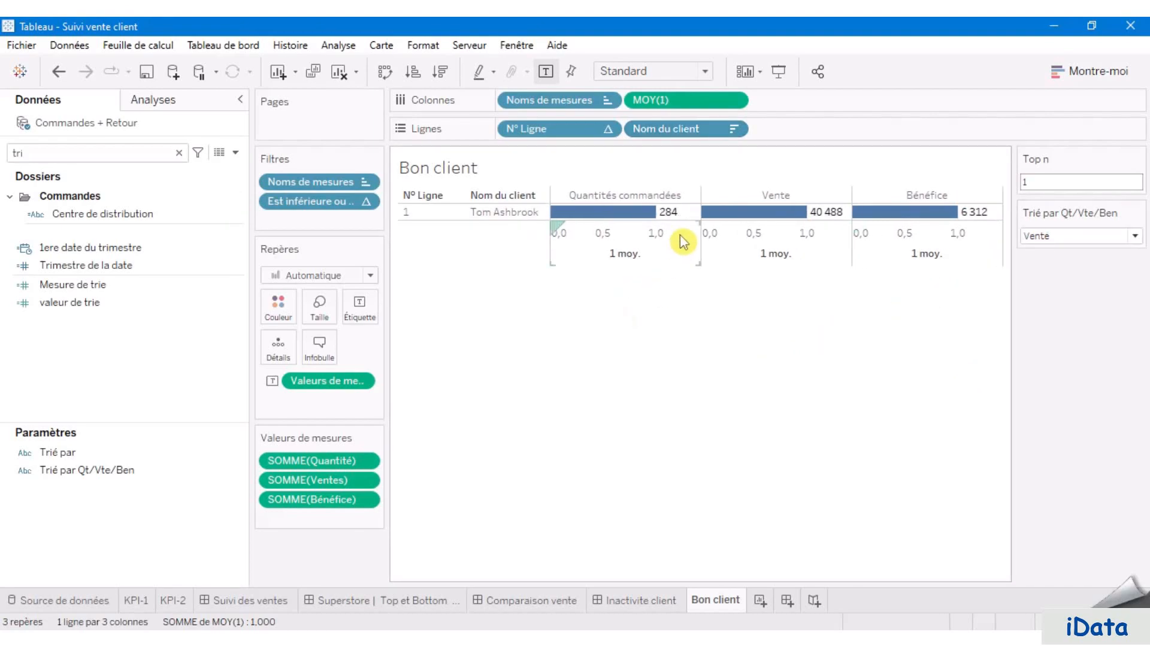
- Hide the axis header under the bars and centre the mark labels horizontally and vertically
{"action": "right_click", "coordinate": [659, 234]}
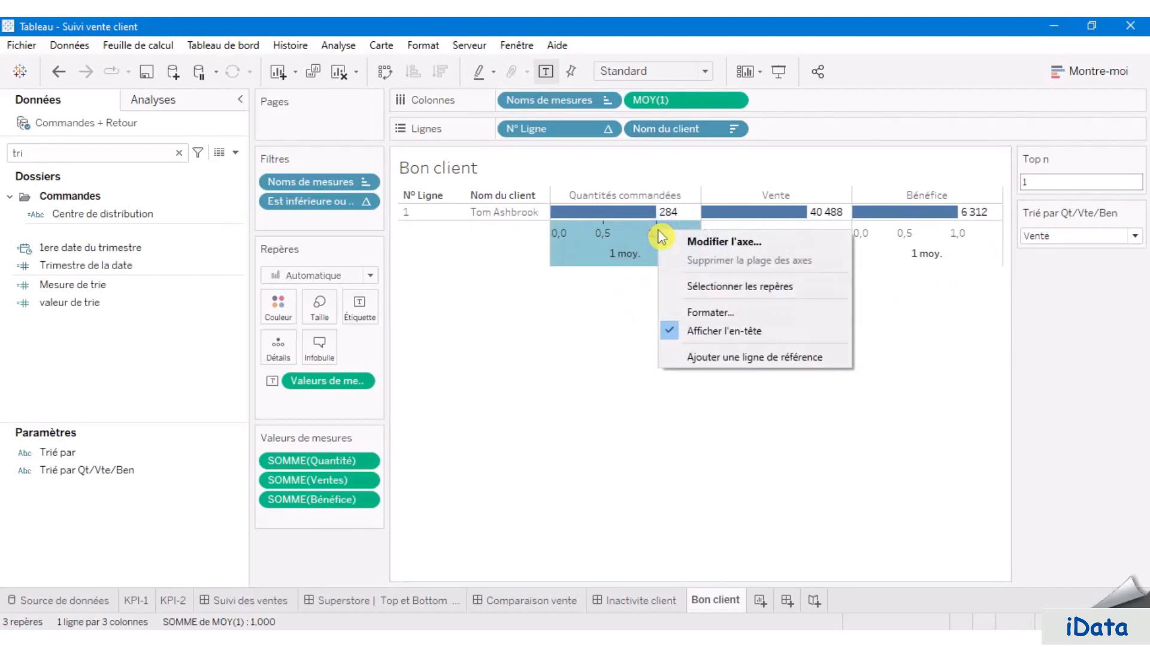
{"action": "left_click", "coordinate": [739, 343]}
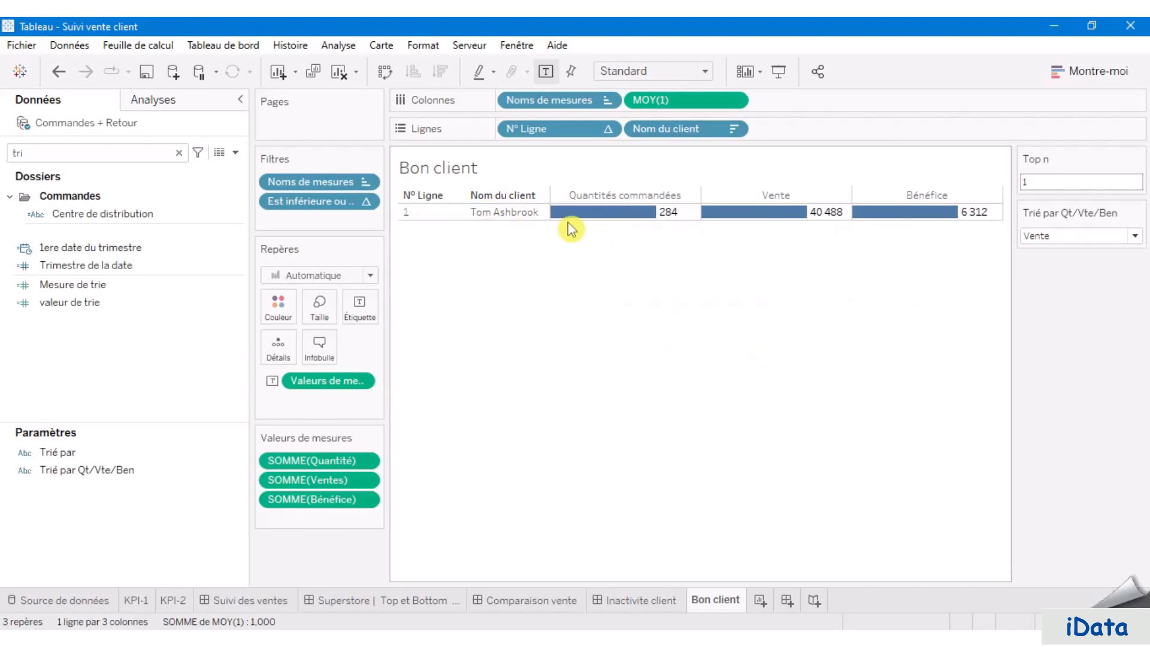
{"action": "left_click", "coordinate": [357, 304]}
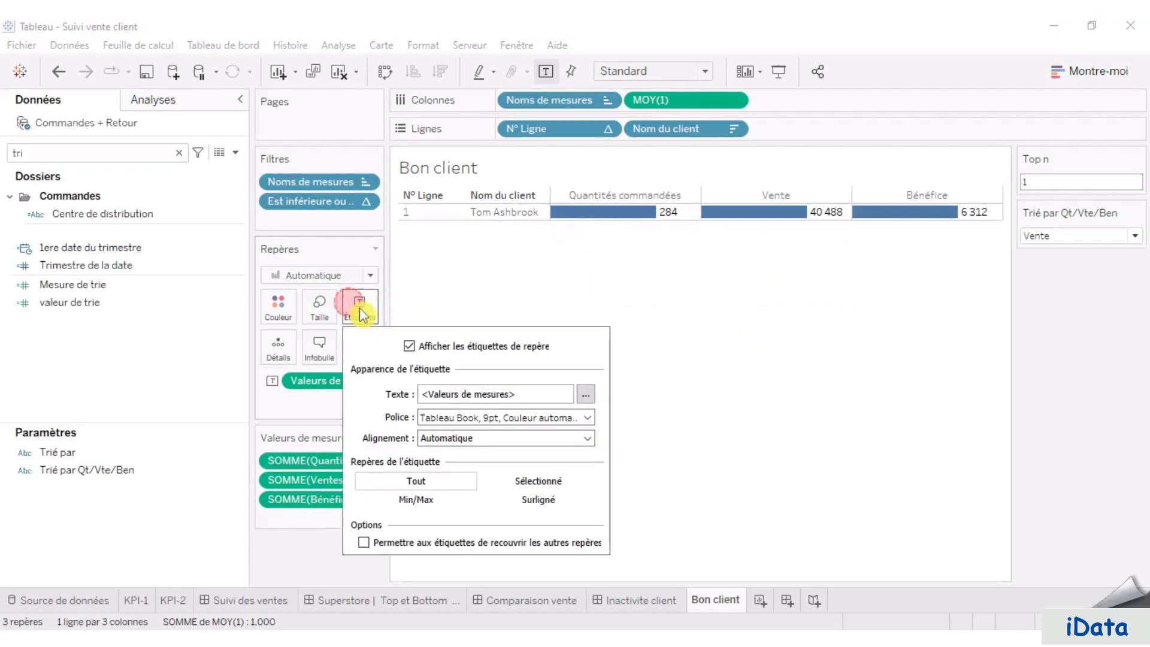
{"action": "left_click", "coordinate": [362, 308]}
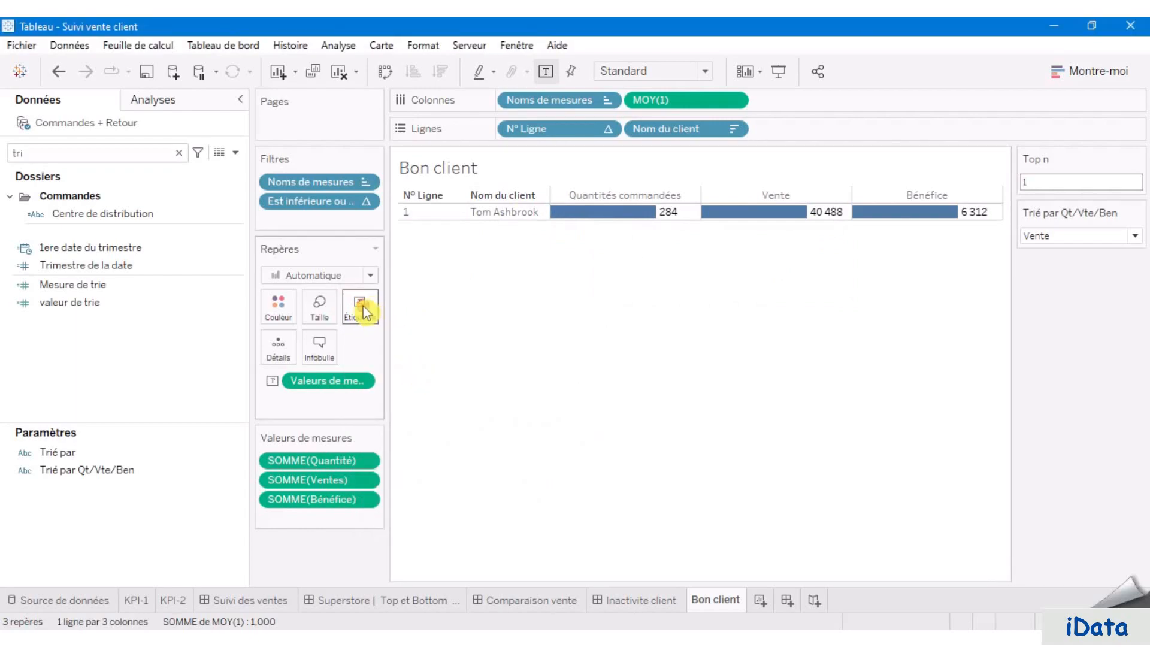
{"action": "left_click", "coordinate": [363, 310]}
{"action": "left_click", "coordinate": [459, 438]}
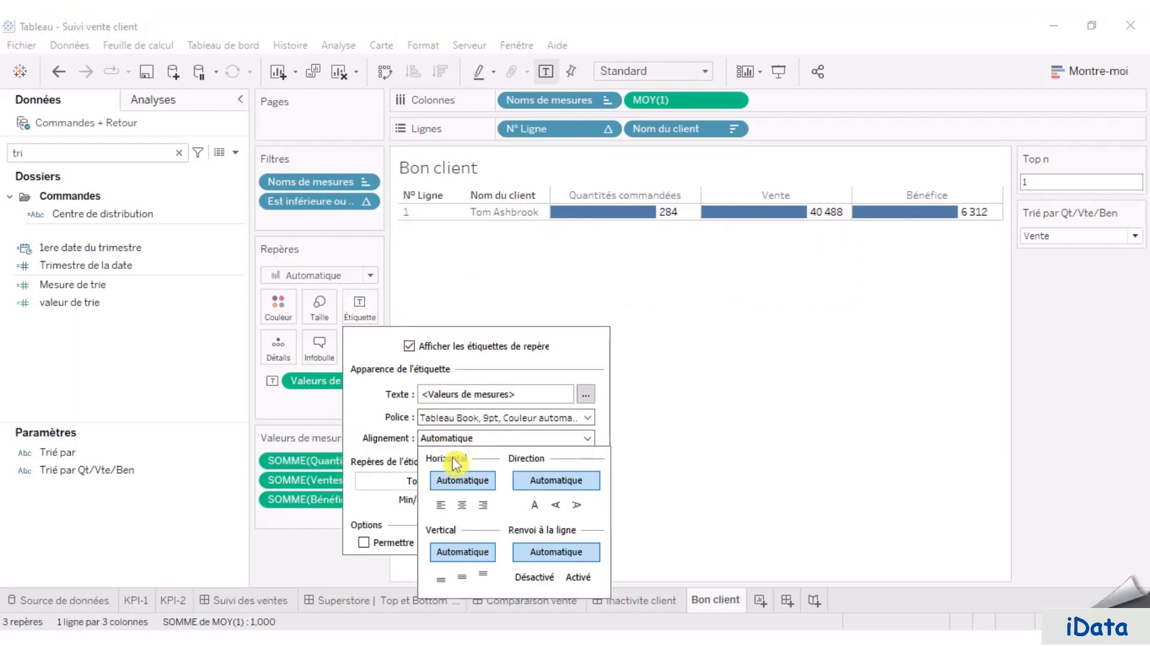
{"action": "left_click", "coordinate": [462, 505]}
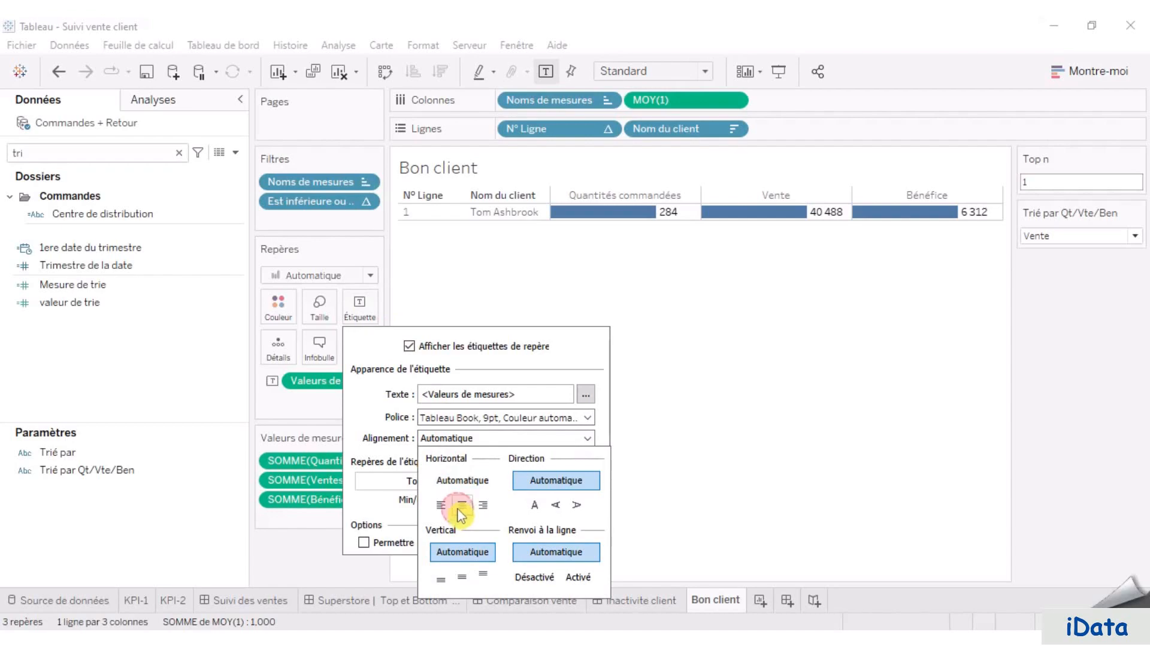
{"action": "left_click", "coordinate": [462, 577]}
{"action": "left_click", "coordinate": [681, 377]}
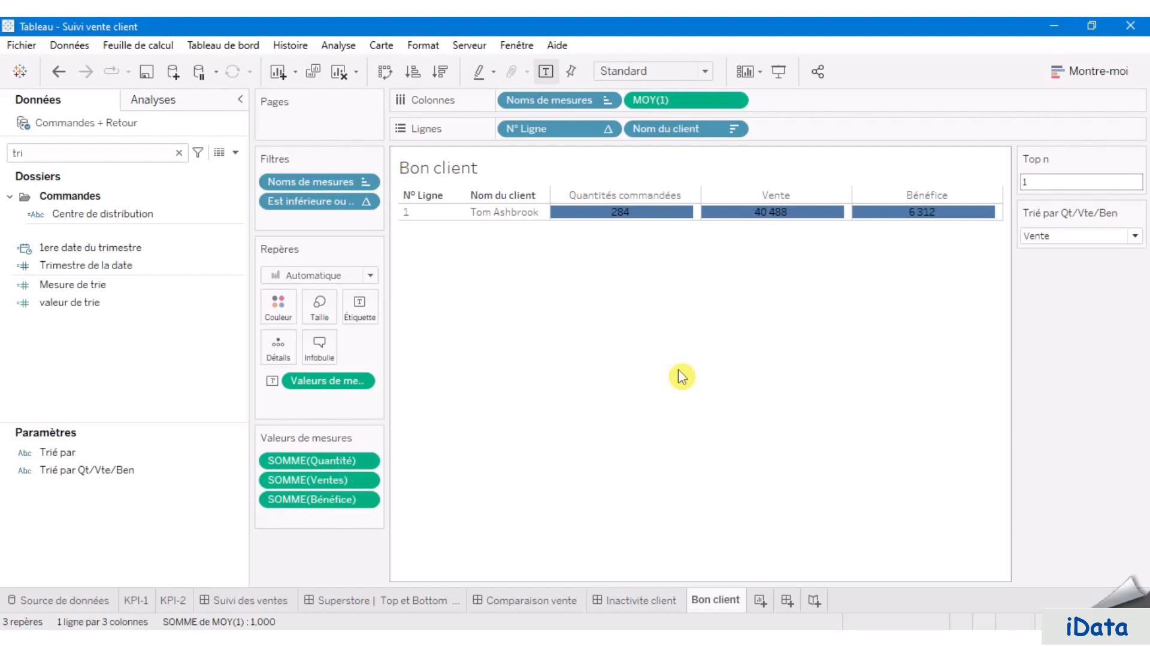
- Try taller rows by enlarging the row height four increments and shrinking it back again
{"action": "key", "text": "ctrl+Up"}
{"action": "key", "text": "ctrl+Up"}
{"action": "key", "text": "ctrl+Up"}
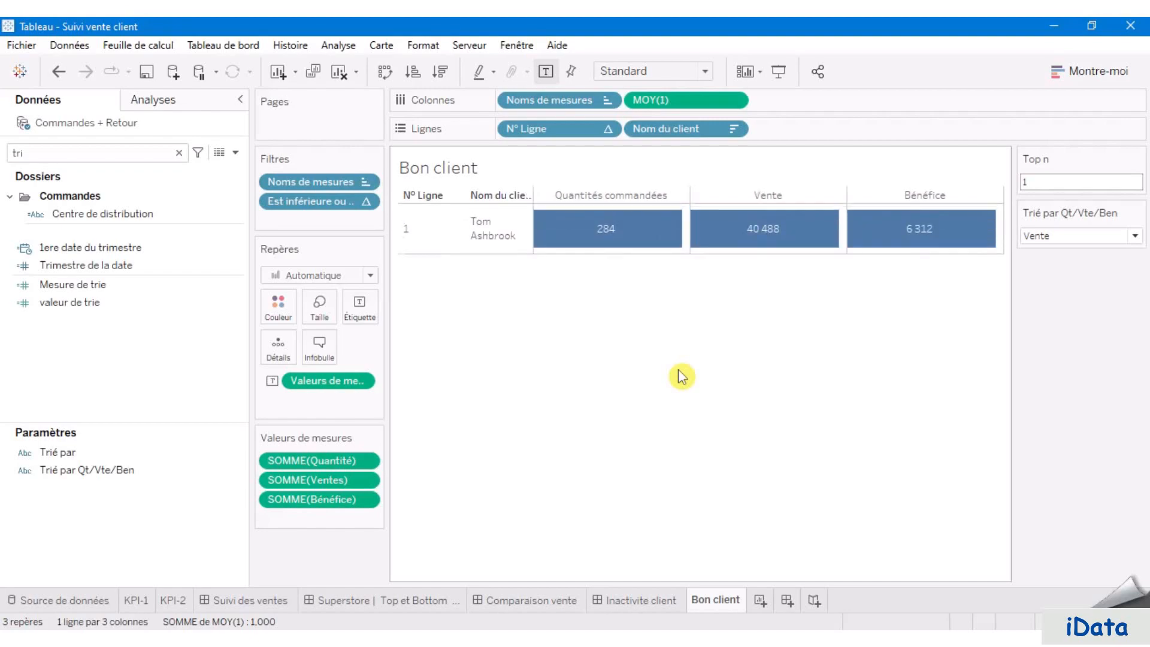
{"action": "key", "text": "ctrl+Up"}
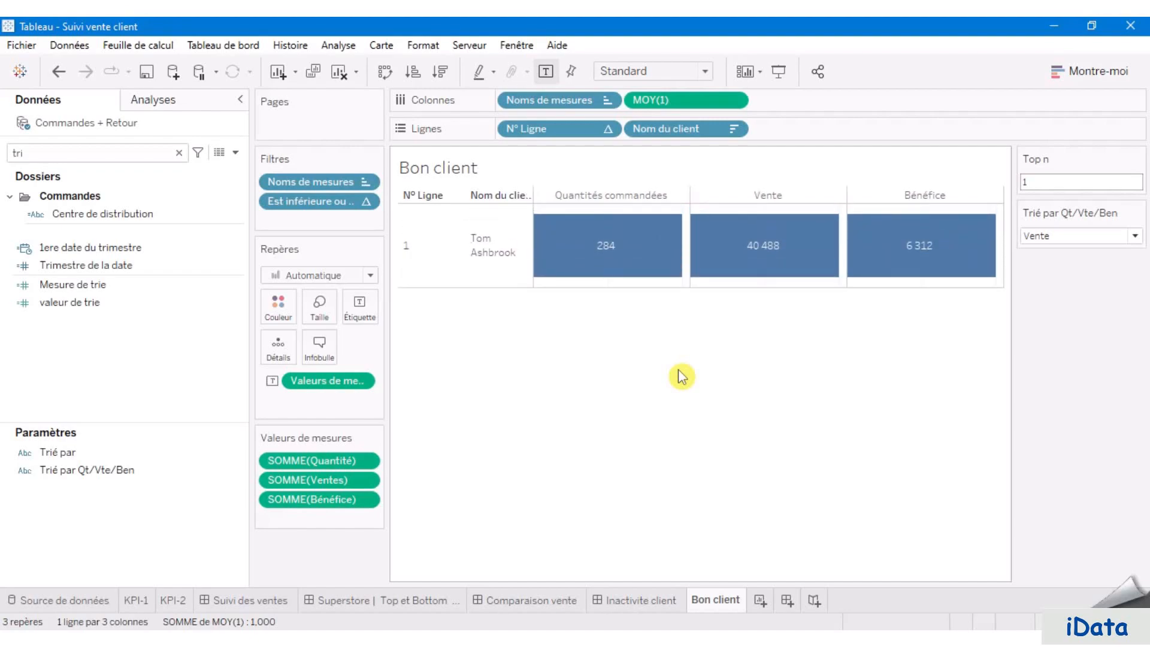
{"action": "key", "text": "ctrl+Down"}
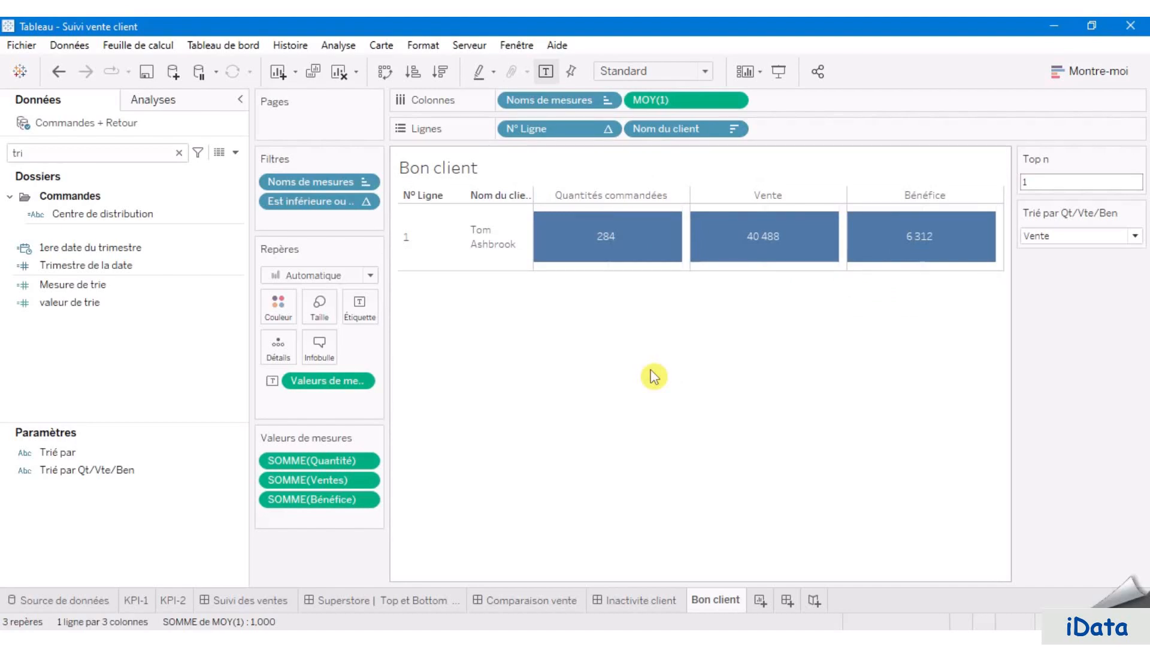
{"action": "key", "text": "ctrl+Down"}
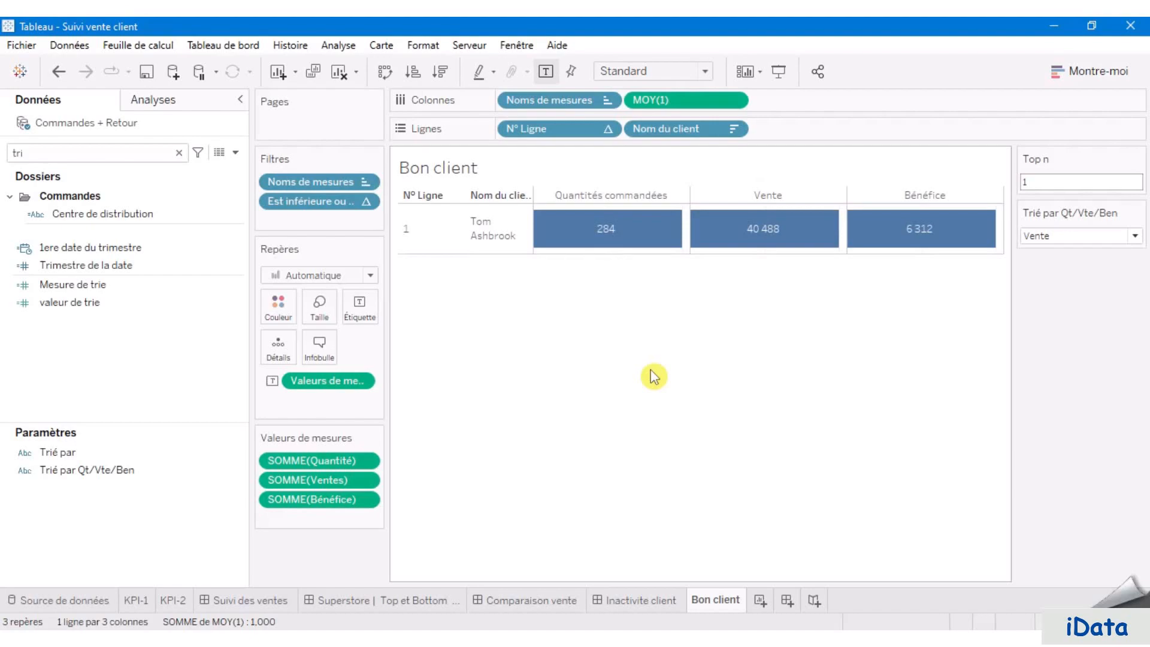
{"action": "key", "text": "ctrl+Down"}
{"action": "key", "text": "ctrl+Down"}
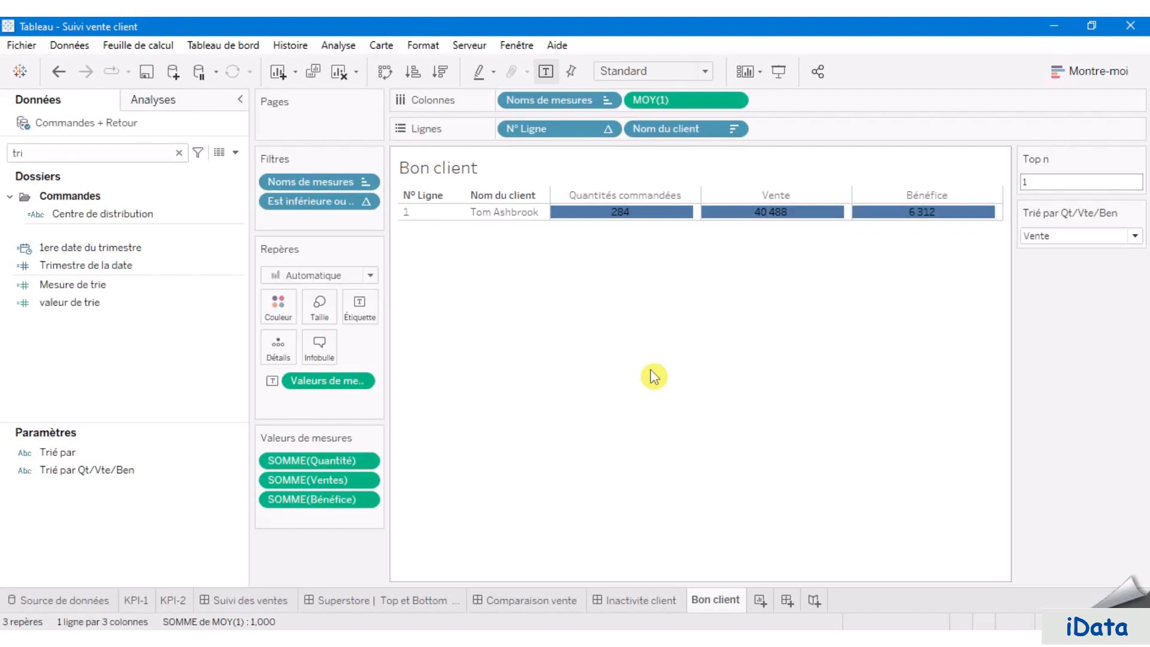
- Enlarge the row height of the Bon client chart by three increments
{"action": "key", "text": "ctrl+Up"}
{"action": "key", "text": "ctrl+Up"}
{"action": "key", "text": "ctrl+Up"}
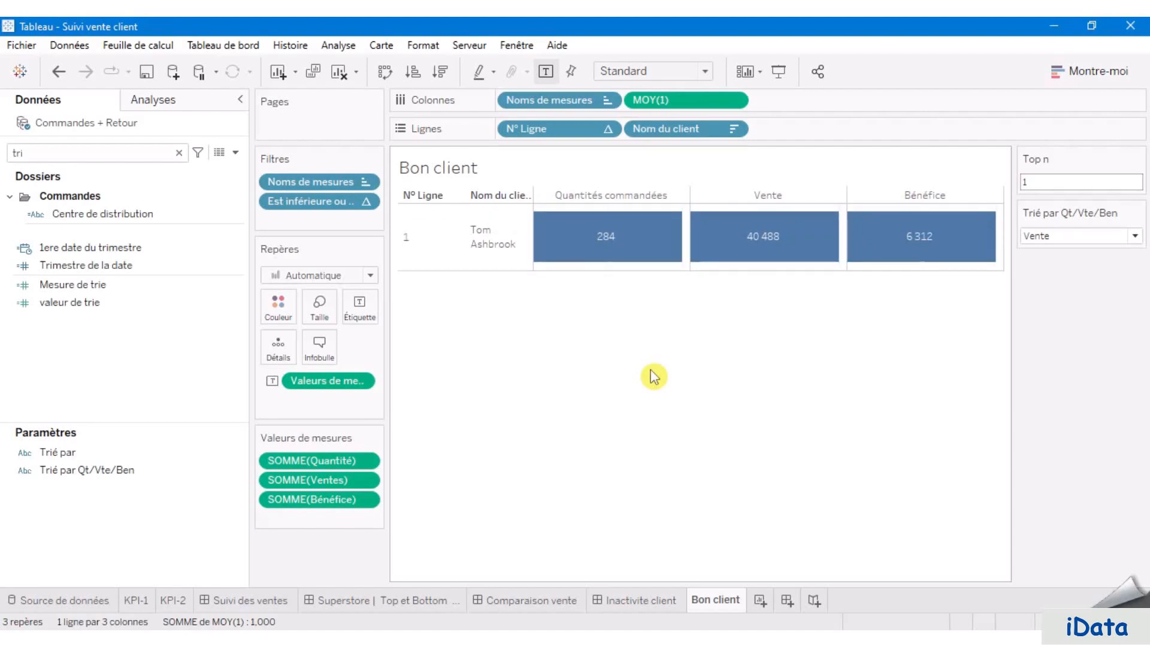
- Rename the Quantités commandées column header alias as Quantité
{"action": "right_click", "coordinate": [627, 195]}
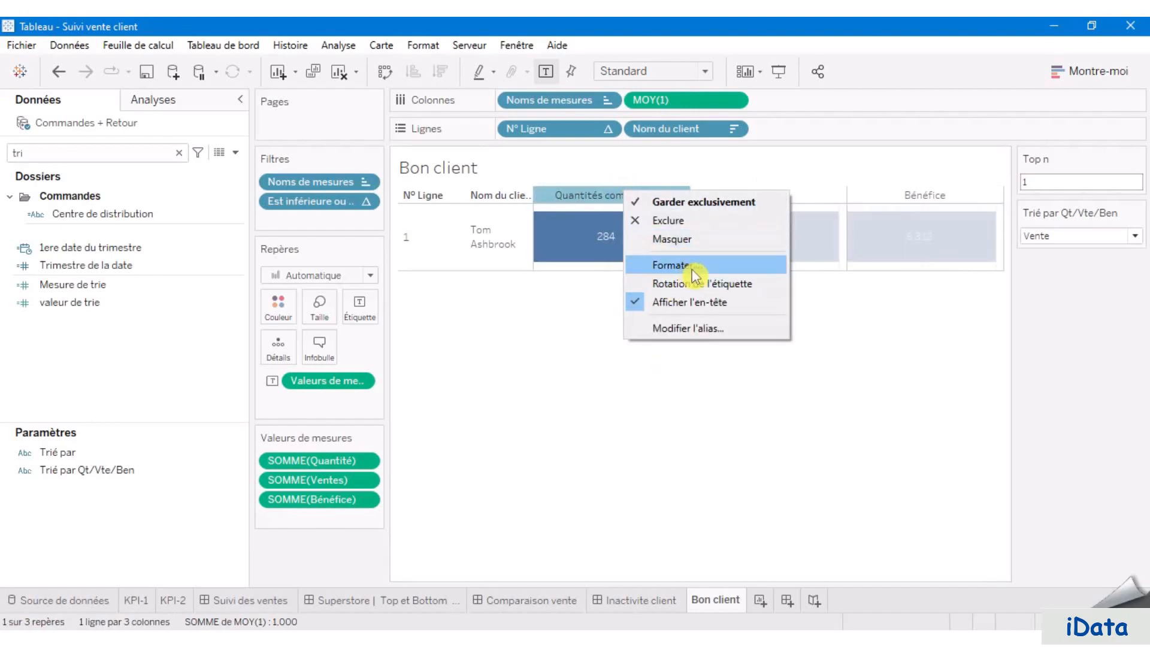
{"action": "left_click", "coordinate": [698, 327]}
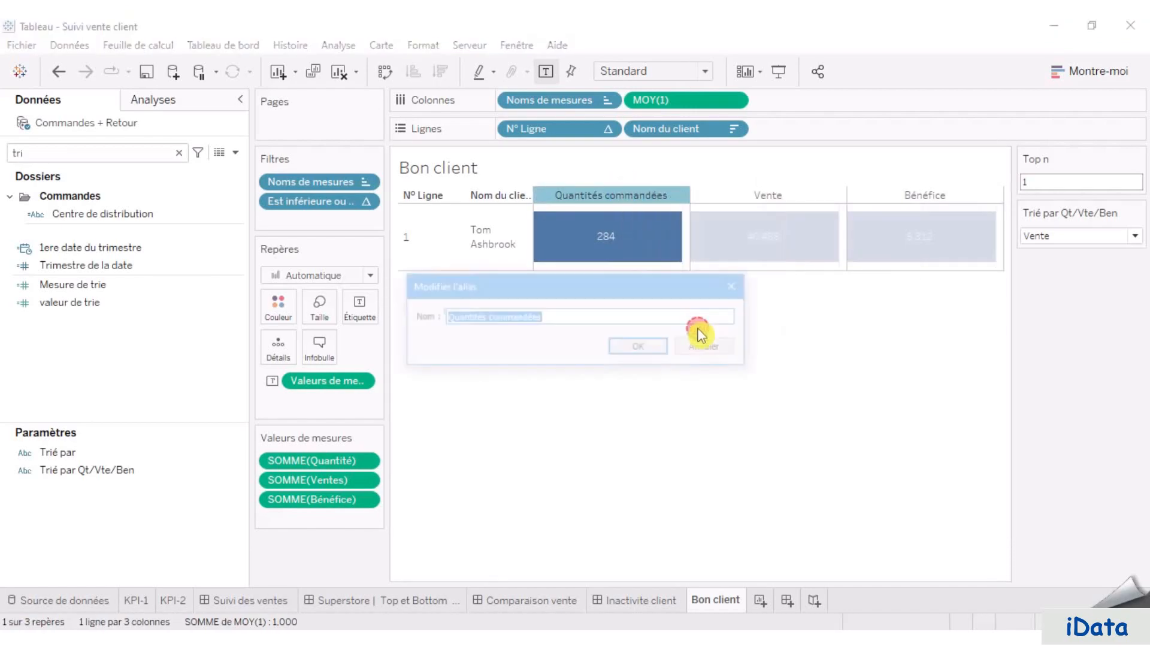
{"action": "double_click", "coordinate": [514, 317]}
{"action": "key", "text": "BackSpace"}
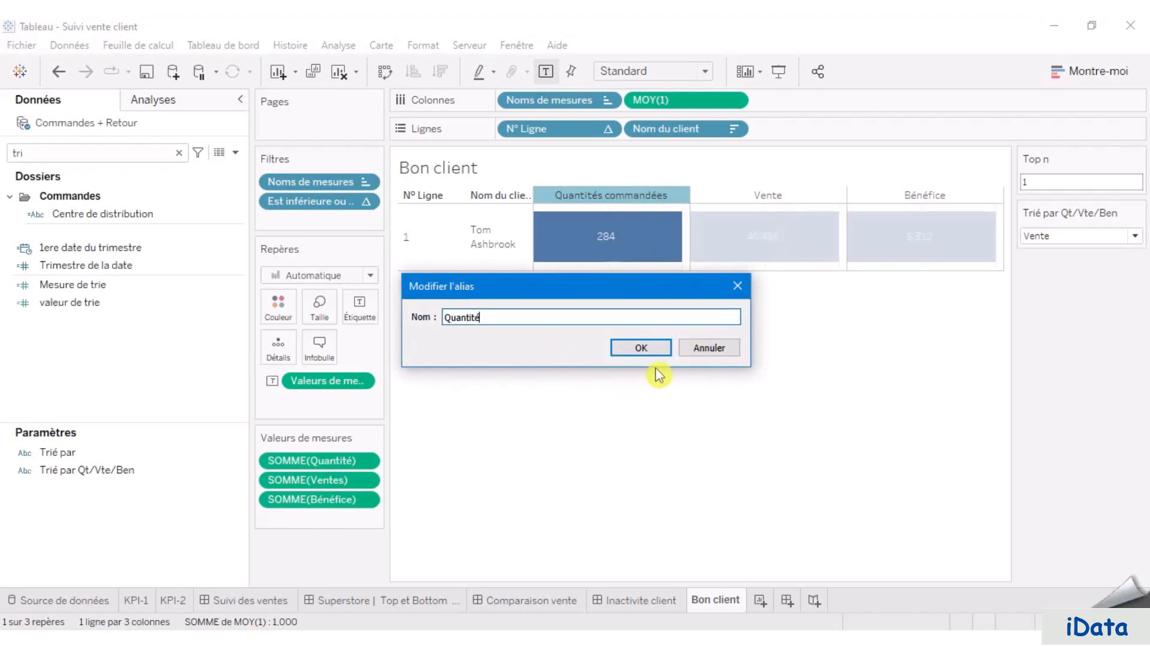
{"action": "left_click", "coordinate": [641, 347]}
- Rename the Vente column header alias as Montant vente
{"action": "right_click", "coordinate": [772, 195]}
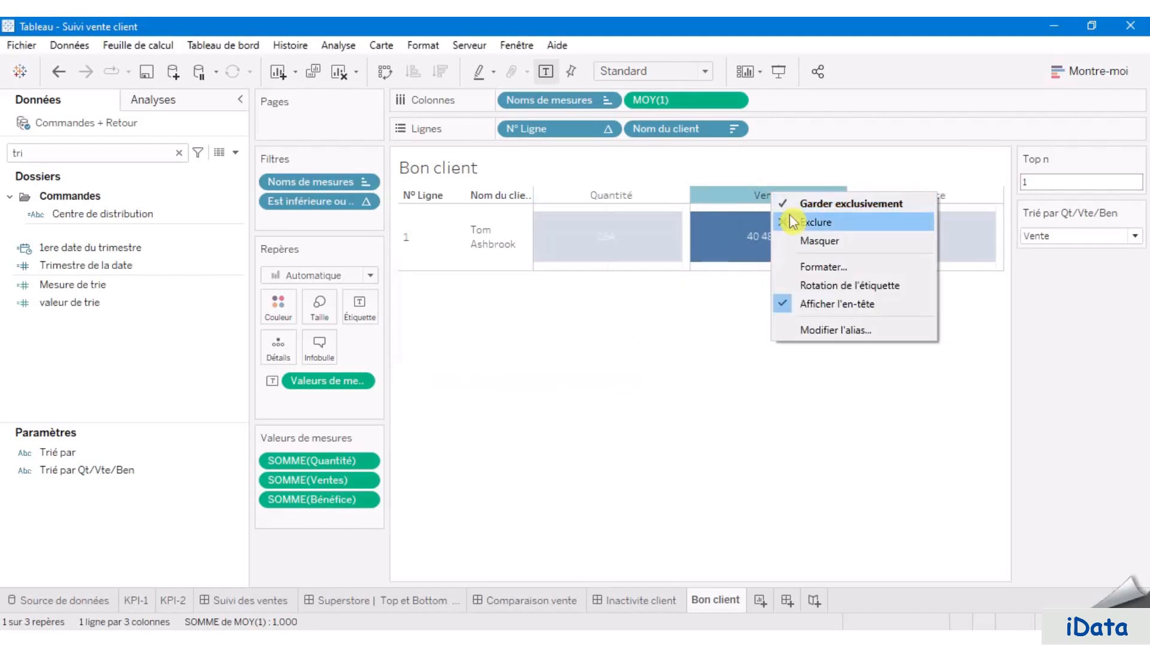
{"action": "left_click", "coordinate": [824, 329]}
{"action": "left_click", "coordinate": [458, 317]}
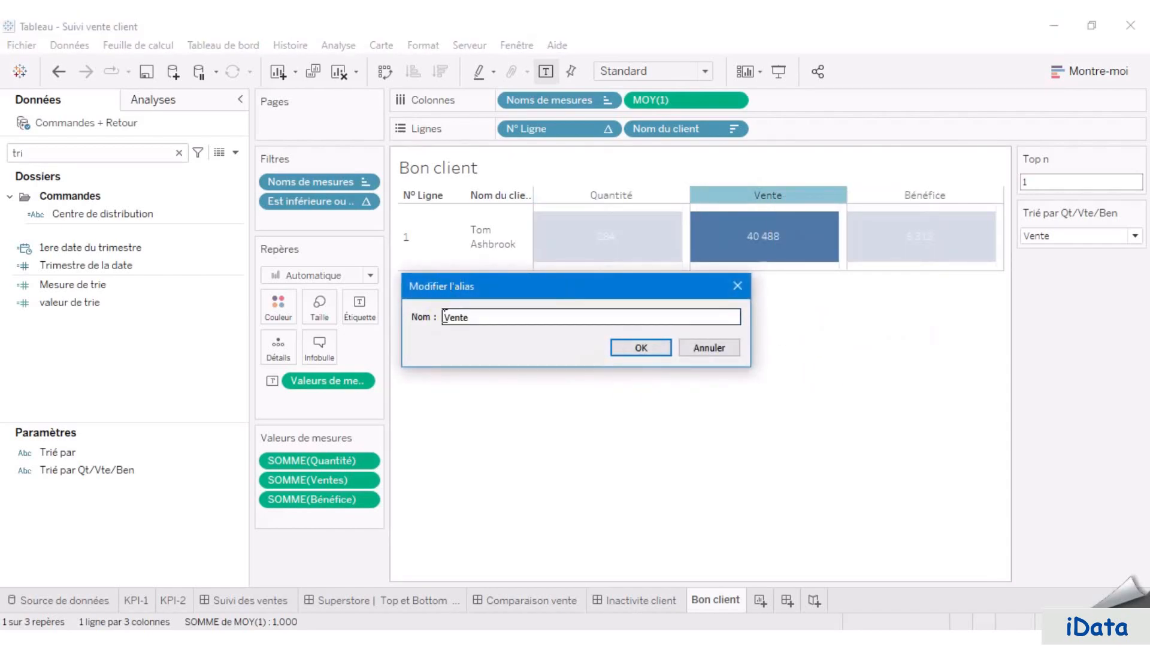
{"action": "type", "text": "Montant"}
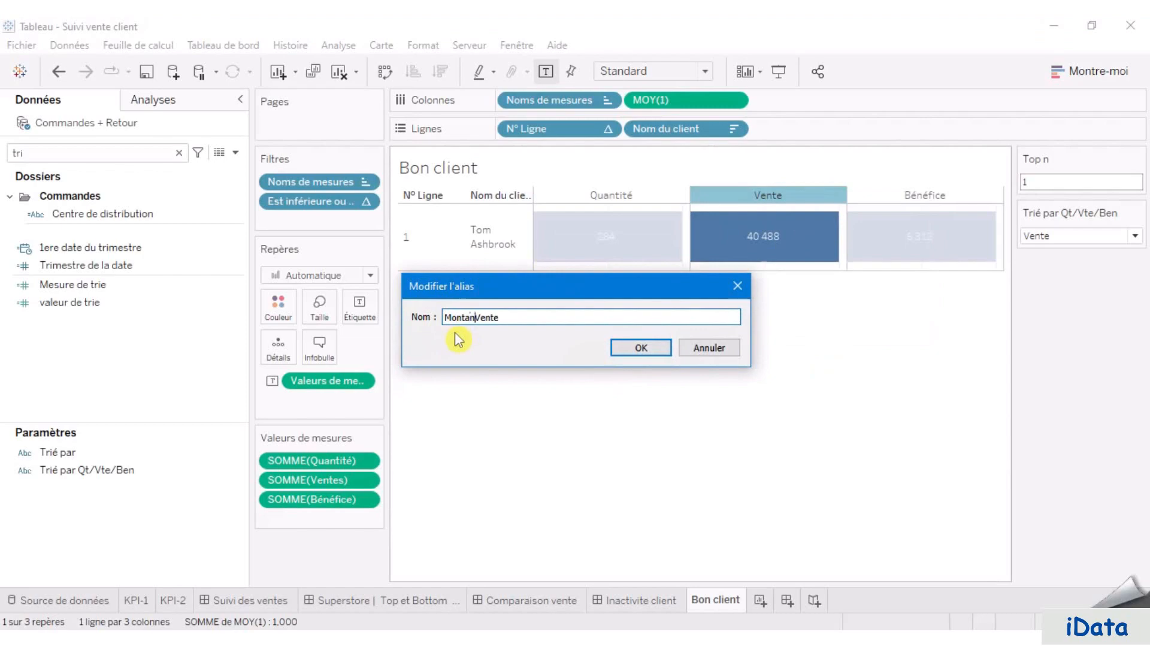
{"action": "key", "text": "Delete"}
{"action": "type", "text": "v"}
{"action": "left_click", "coordinate": [626, 347]}
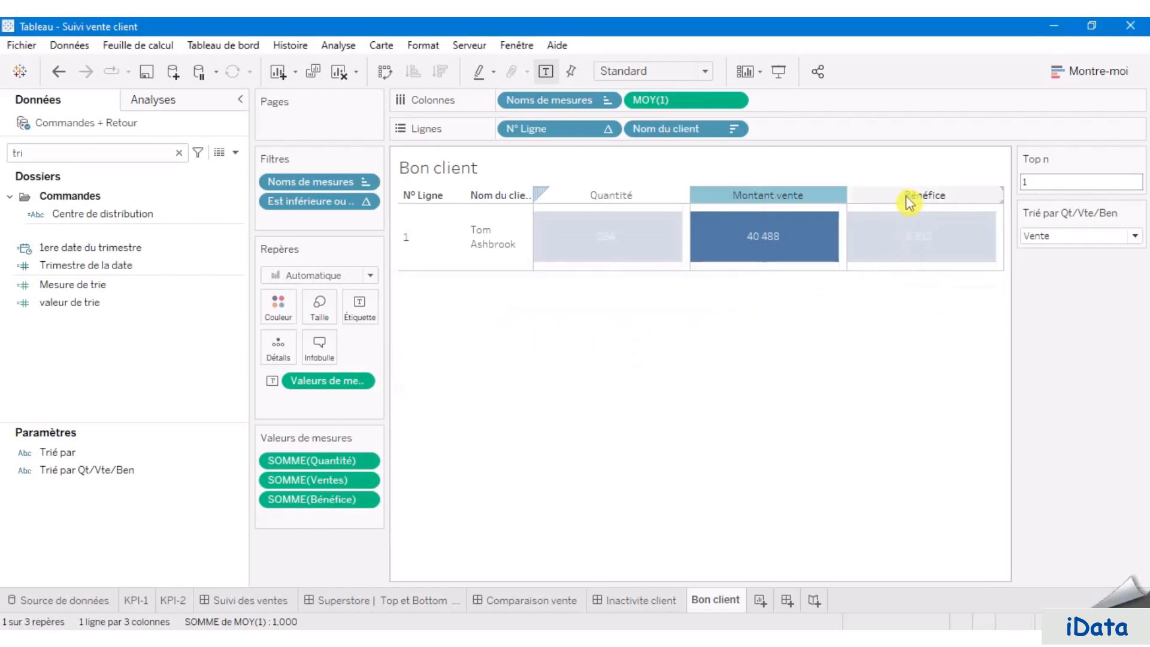
- Hide the N° Ligne header and widen the Nom du client column to fit the name on one line
{"action": "left_click", "coordinate": [910, 201]}
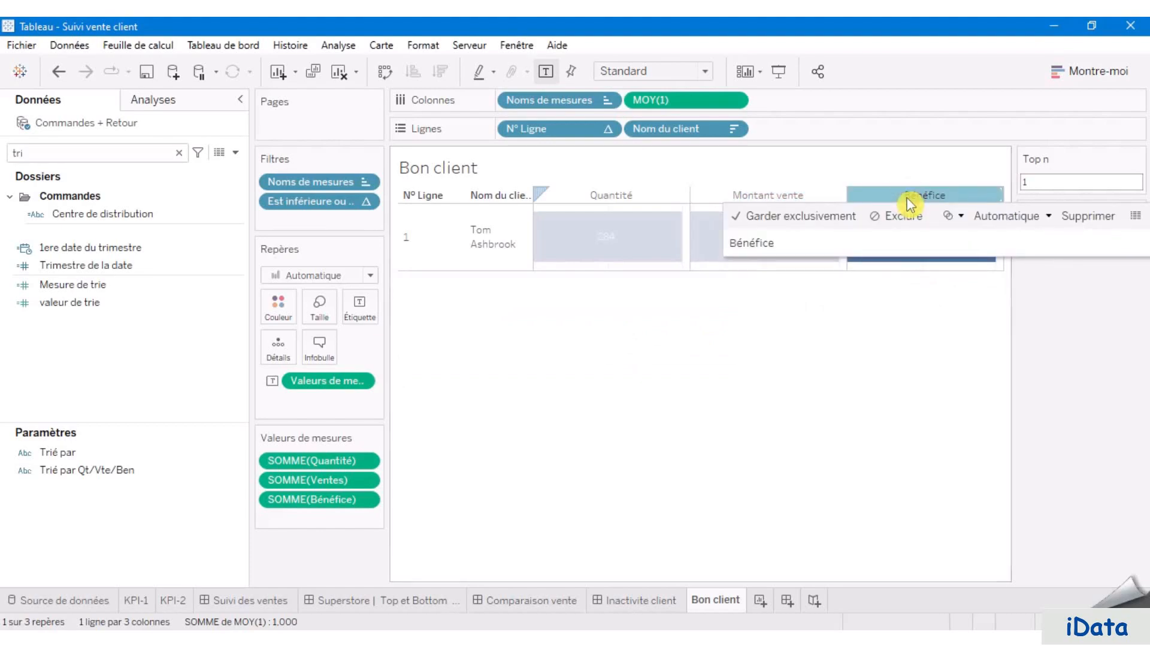
{"action": "key", "text": "Escape"}
{"action": "left_click", "coordinate": [607, 129]}
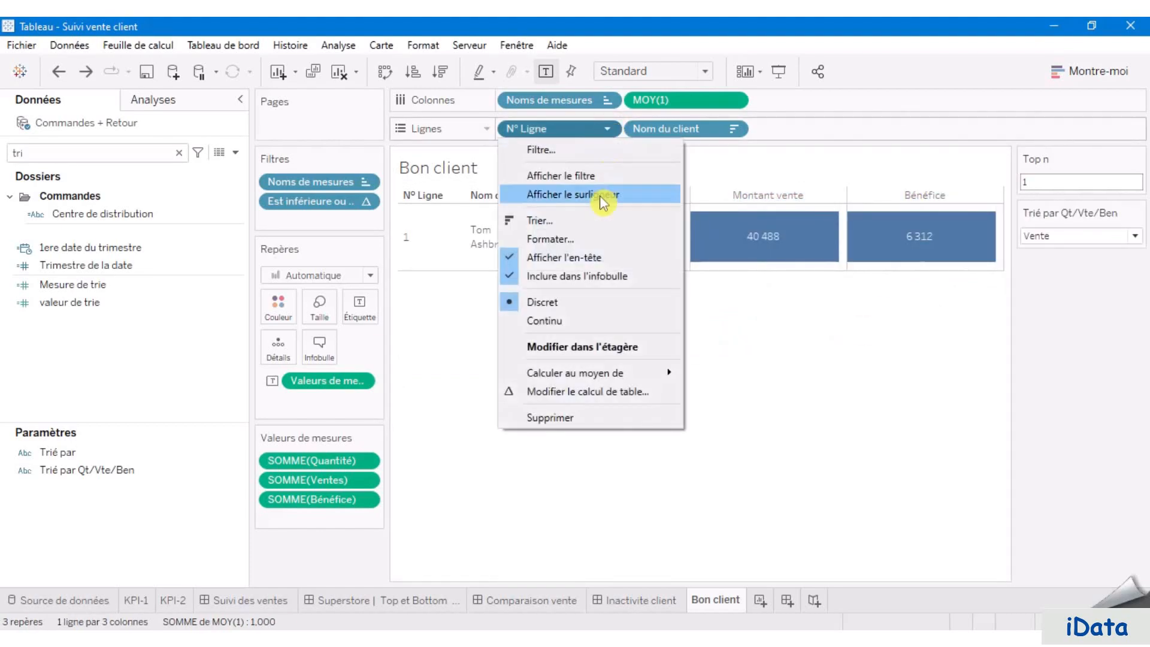
{"action": "left_click", "coordinate": [565, 257]}
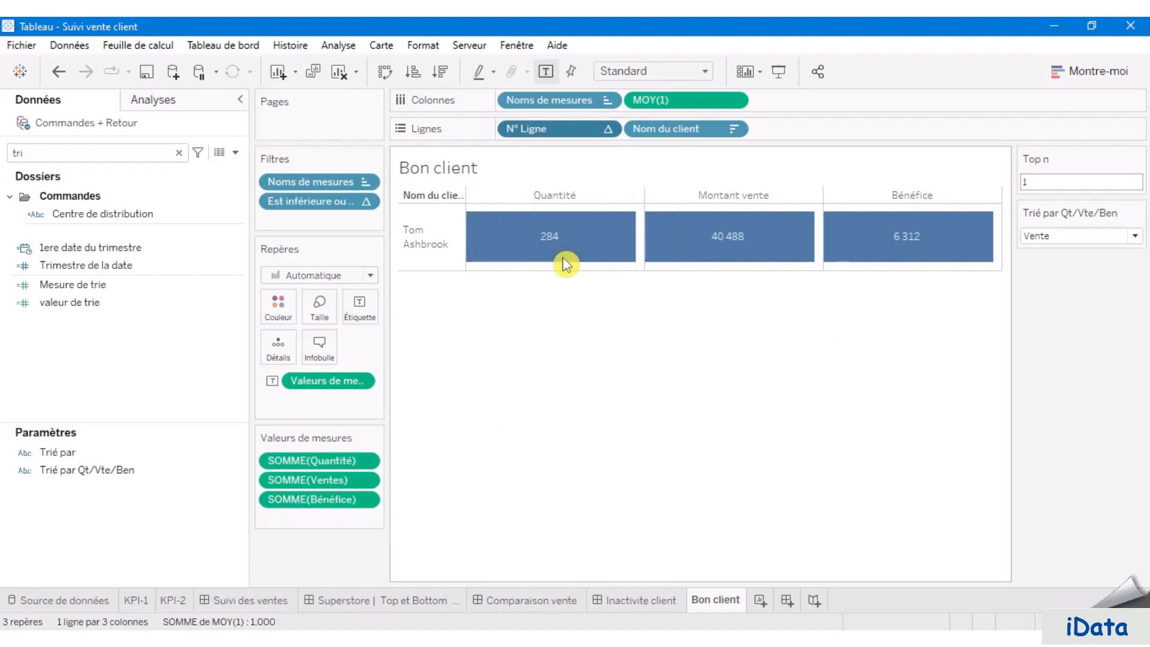
{"action": "double_click", "coordinate": [464, 222]}
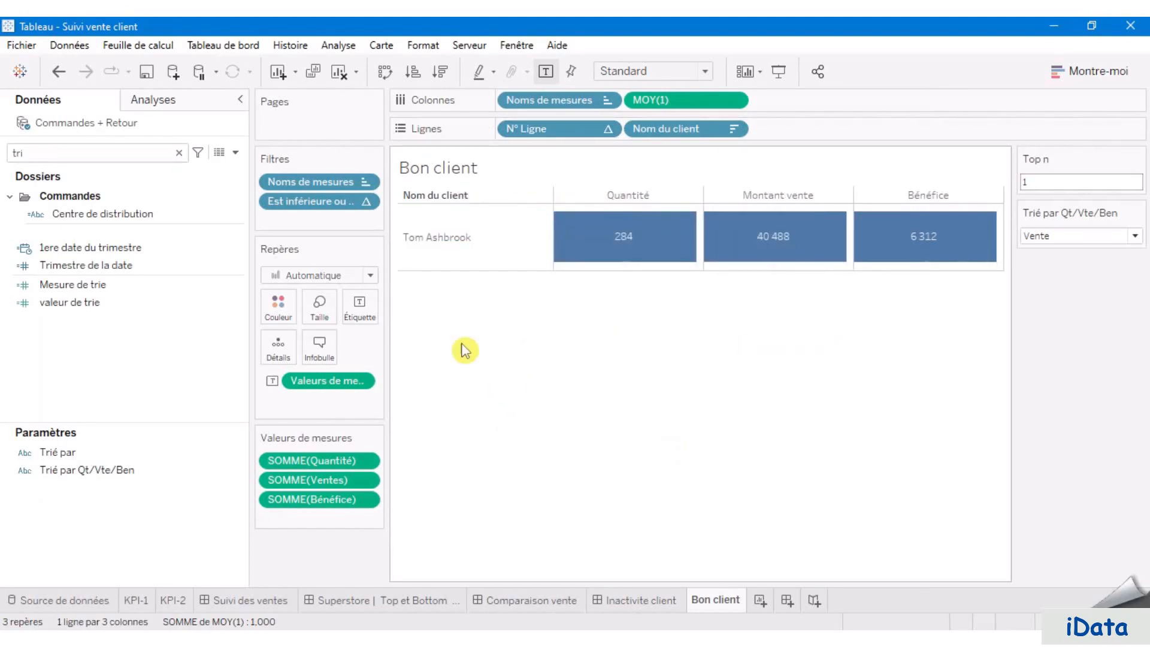
- Format the Valeurs de mesures label text in Trebuchet MS, size 22, white
{"action": "left_click", "coordinate": [360, 311]}
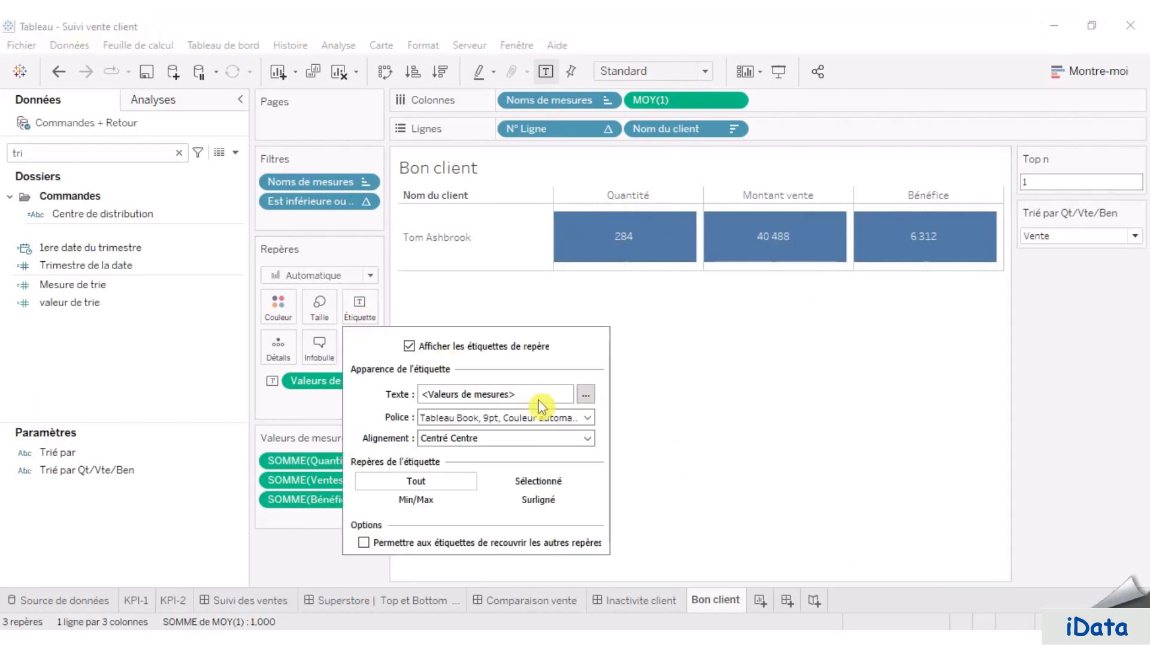
{"action": "left_click", "coordinate": [587, 396]}
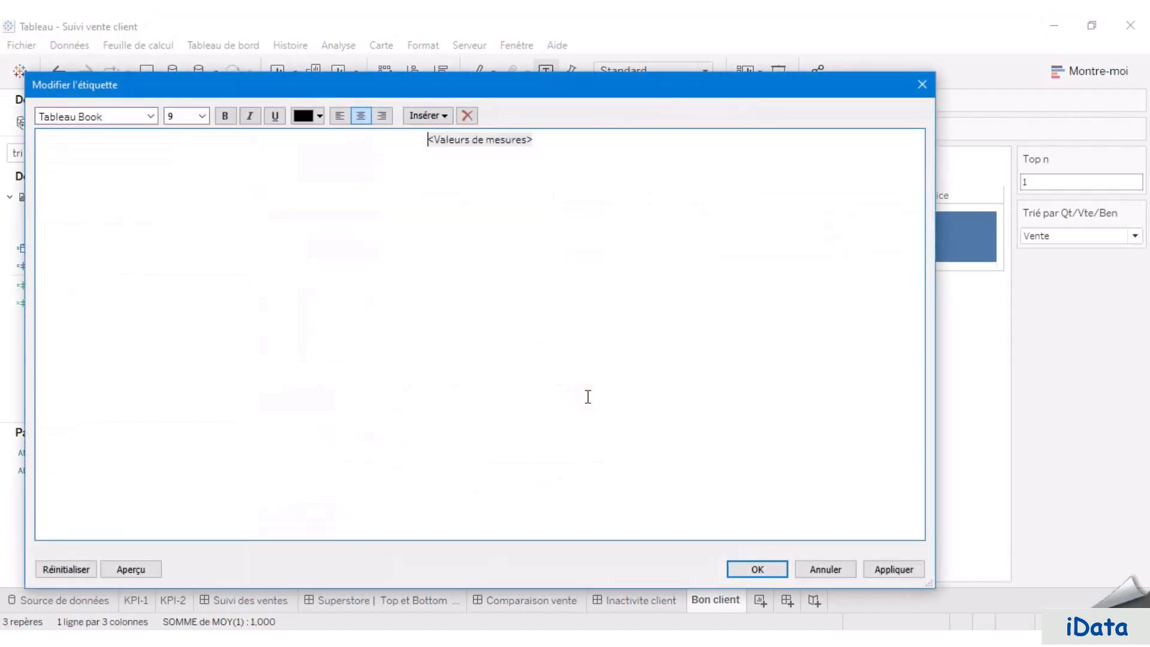
{"action": "left_click_drag", "start_coordinate": [566, 153], "coordinate": [282, 115]}
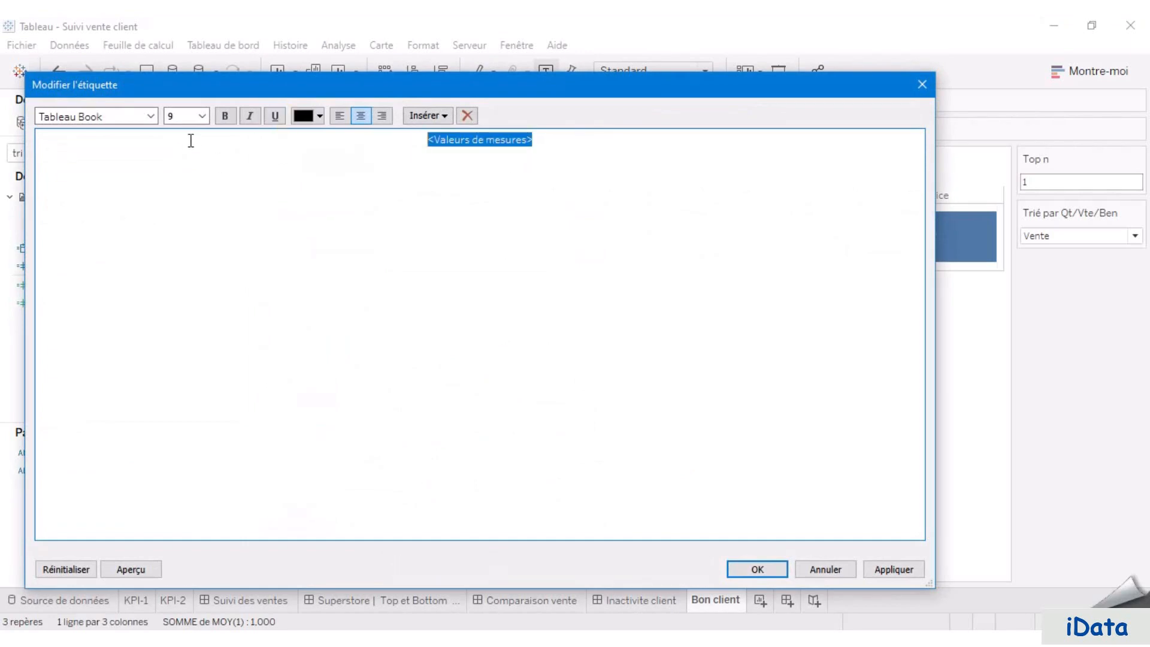
{"action": "left_click", "coordinate": [121, 111]}
{"action": "type", "text": "trebuchet MS"}
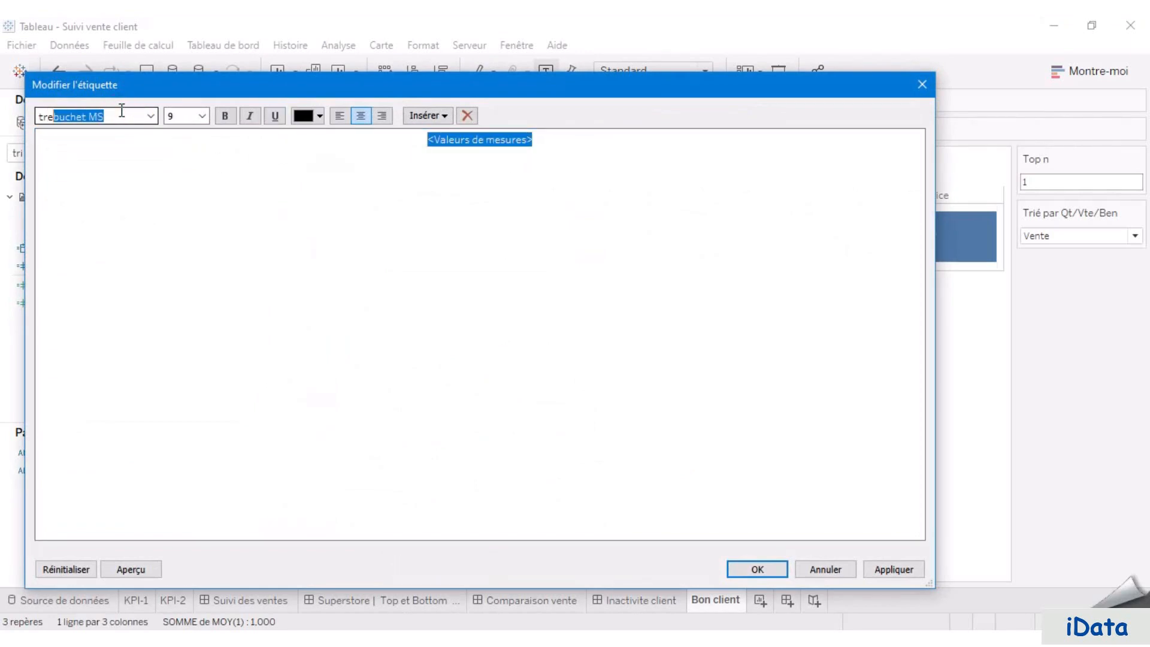
{"action": "key", "text": "Return"}
{"action": "left_click", "coordinate": [202, 116]}
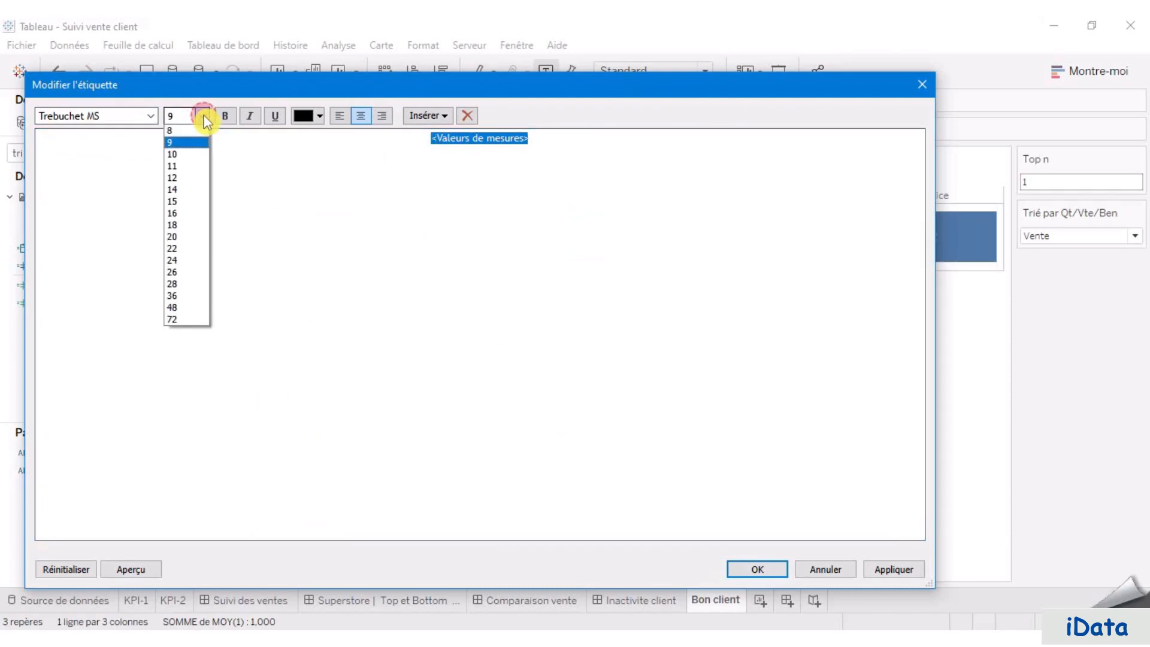
{"action": "left_click", "coordinate": [186, 248]}
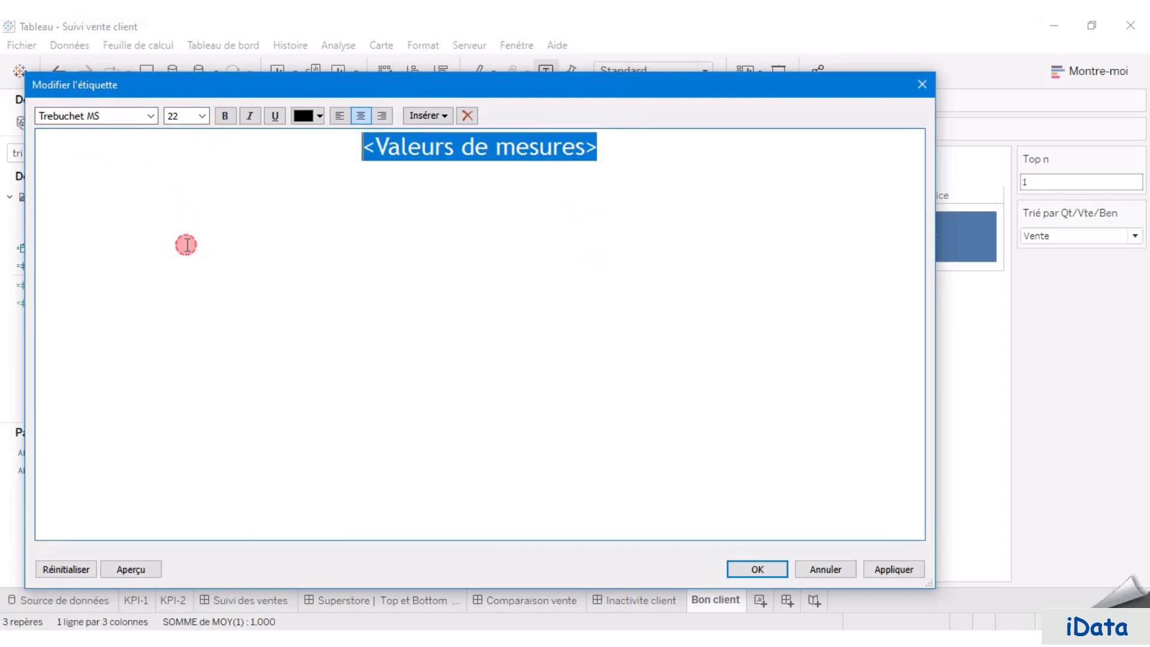
{"action": "left_click", "coordinate": [305, 117]}
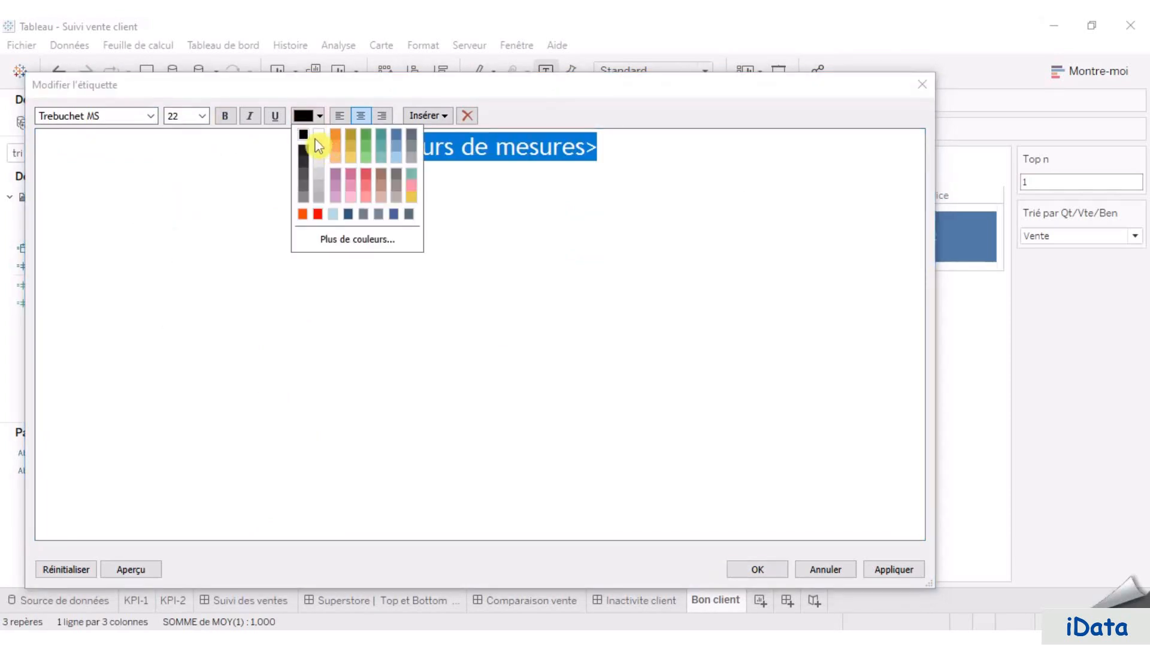
{"action": "left_click", "coordinate": [318, 134]}
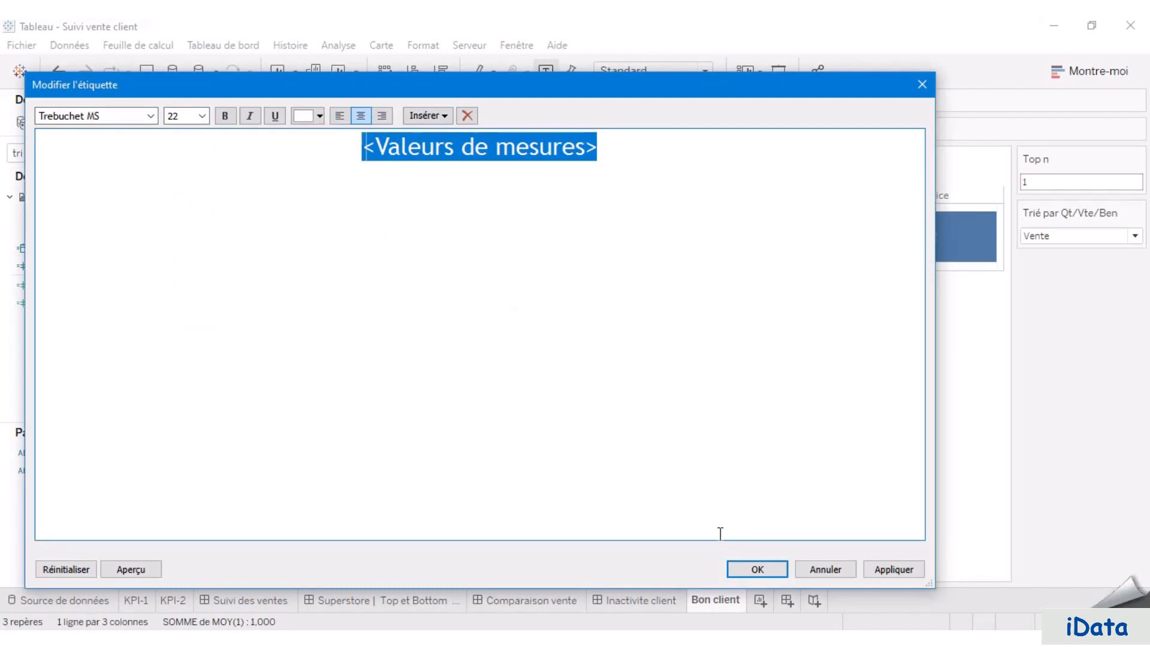
{"action": "left_click", "coordinate": [778, 570]}
{"action": "left_click", "coordinate": [705, 394]}
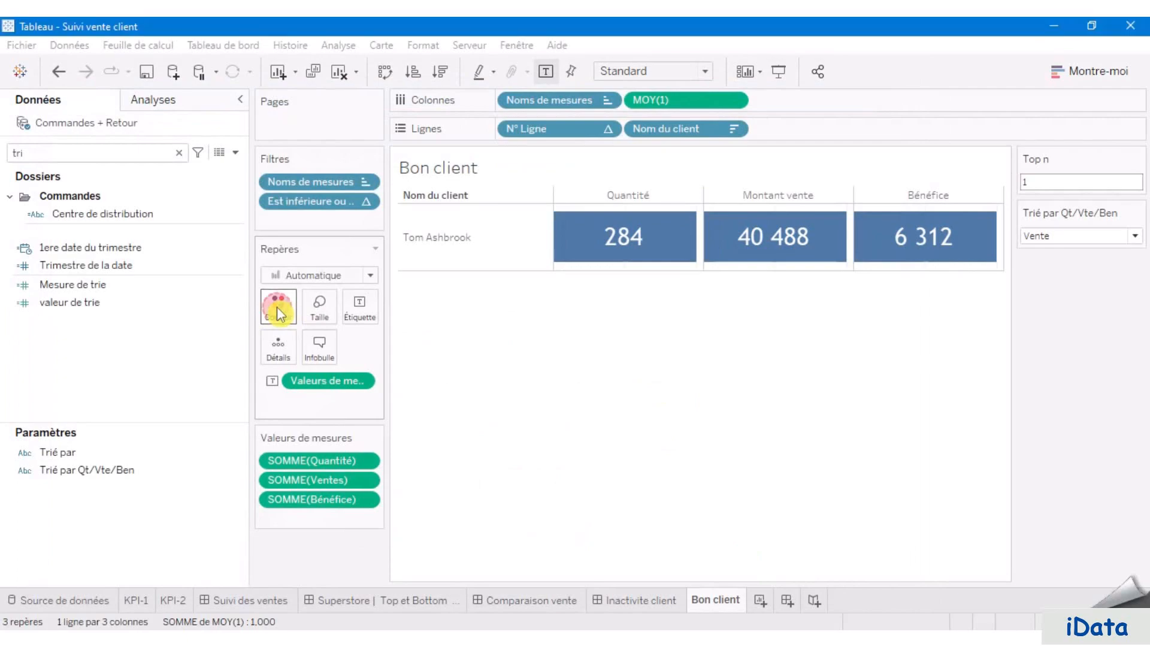
- Set the bar colour to the custom HTML colour #add8e6
{"action": "left_click", "coordinate": [277, 306]}
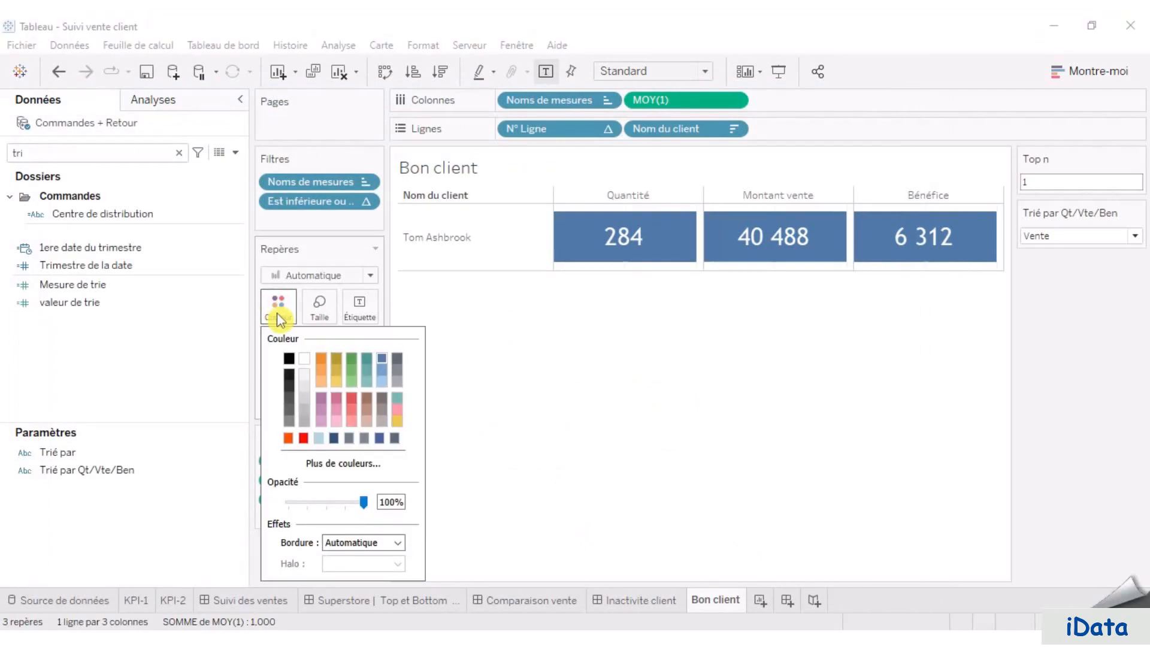
{"action": "left_click", "coordinate": [350, 464]}
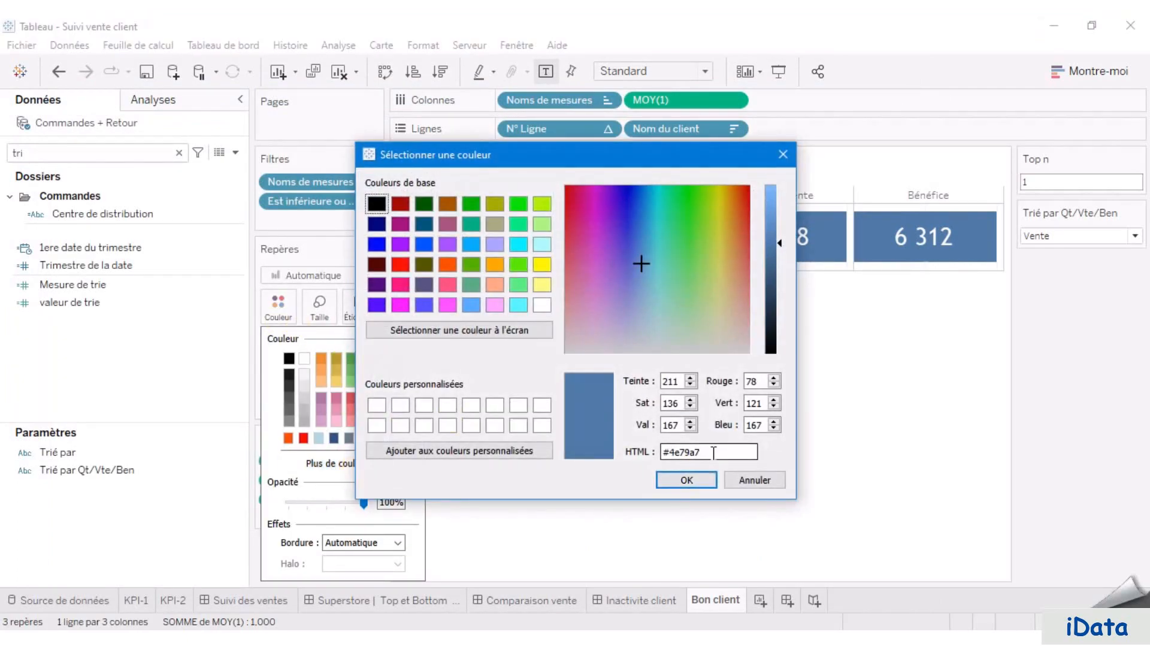
{"action": "left_click_drag", "start_coordinate": [713, 452], "coordinate": [586, 457]}
{"action": "type", "text": "#add8e6"}
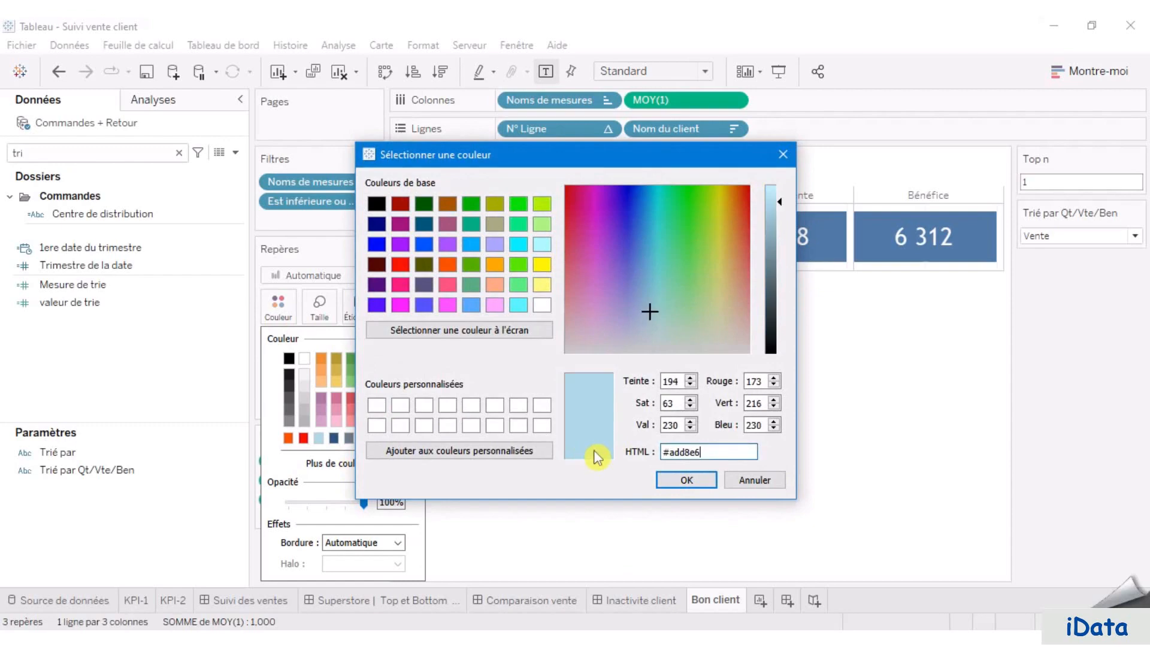
{"action": "left_click", "coordinate": [687, 480]}
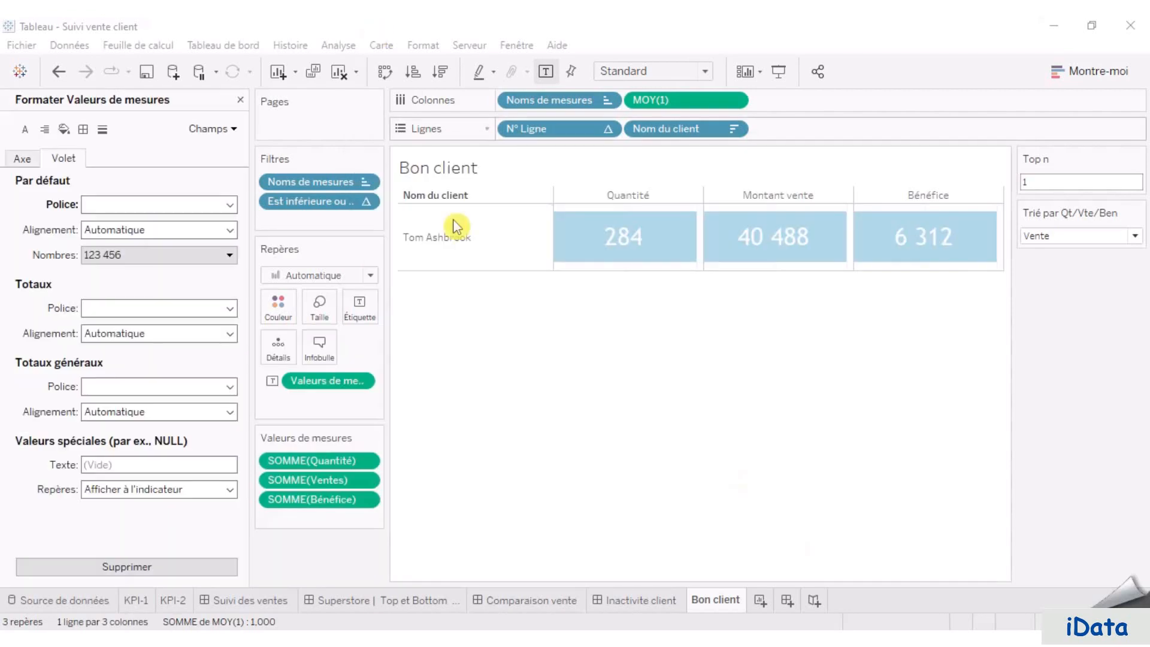
- Shade the Nom du client row header with the custom HTML colour #add8e6
{"action": "left_click", "coordinate": [486, 241]}
{"action": "right_click", "coordinate": [490, 240]}
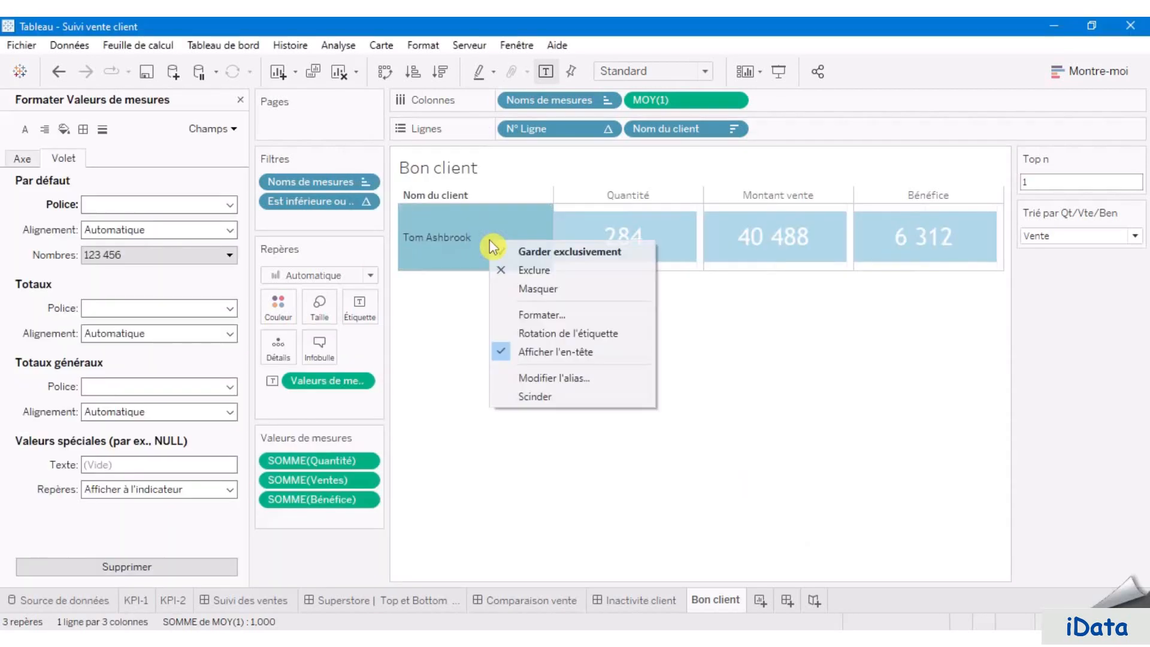
{"action": "left_click", "coordinate": [546, 316]}
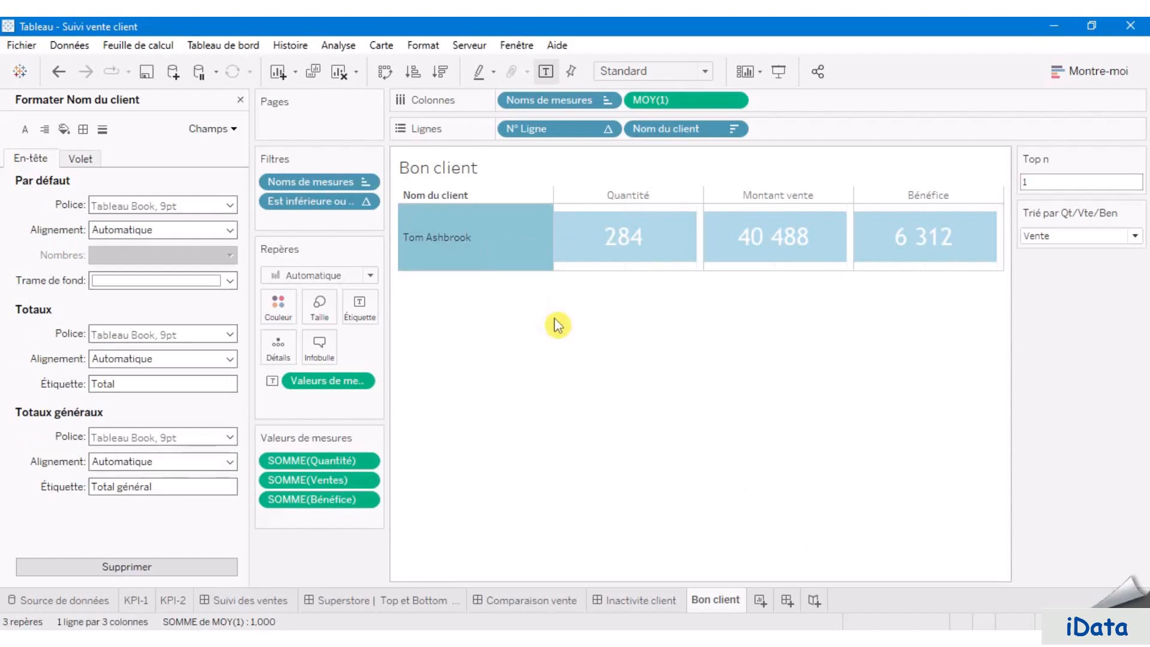
{"action": "left_click", "coordinate": [200, 283]}
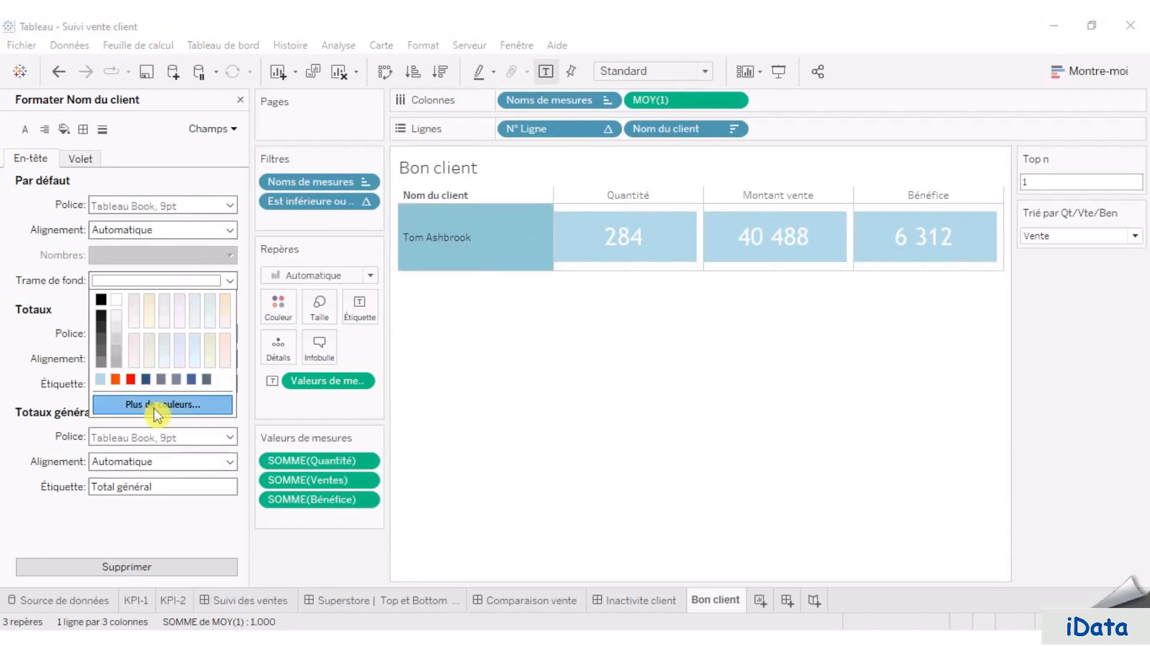
{"action": "left_click", "coordinate": [154, 409]}
{"action": "double_click", "coordinate": [720, 449]}
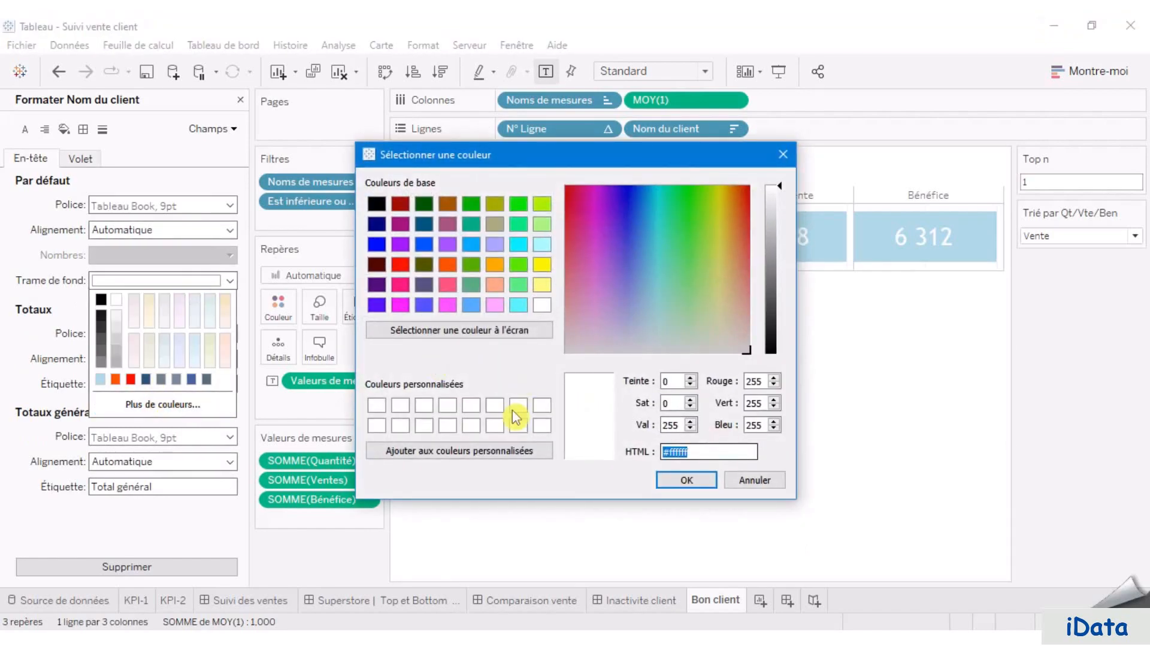
{"action": "type", "text": "#add8e6"}
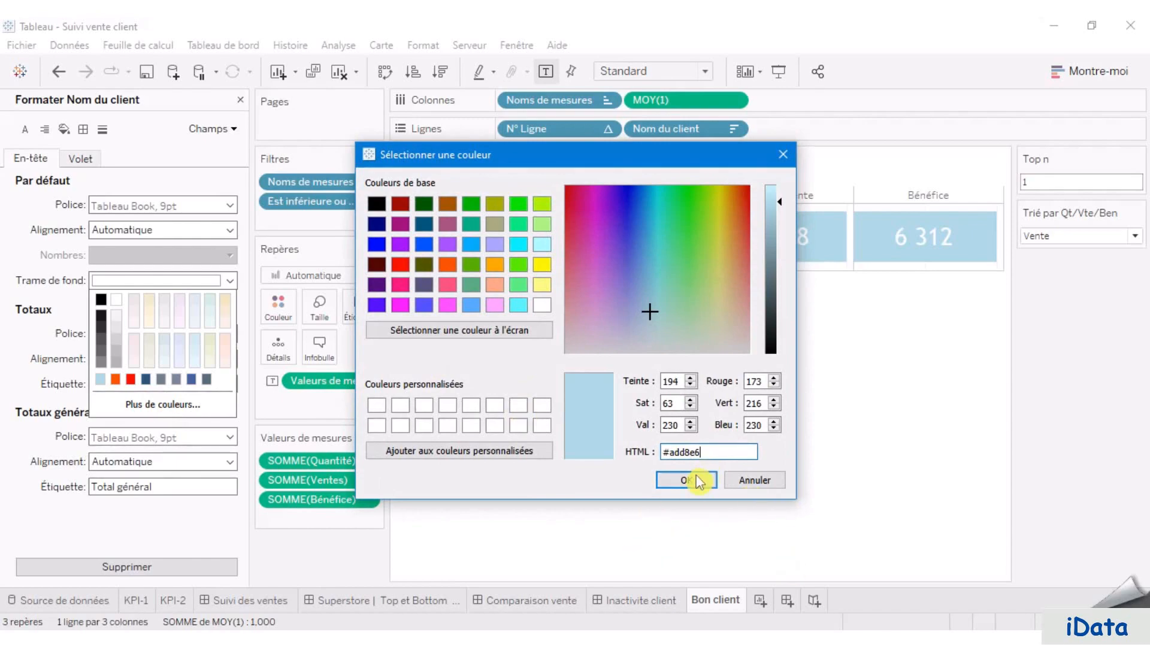
{"action": "left_click", "coordinate": [685, 480]}
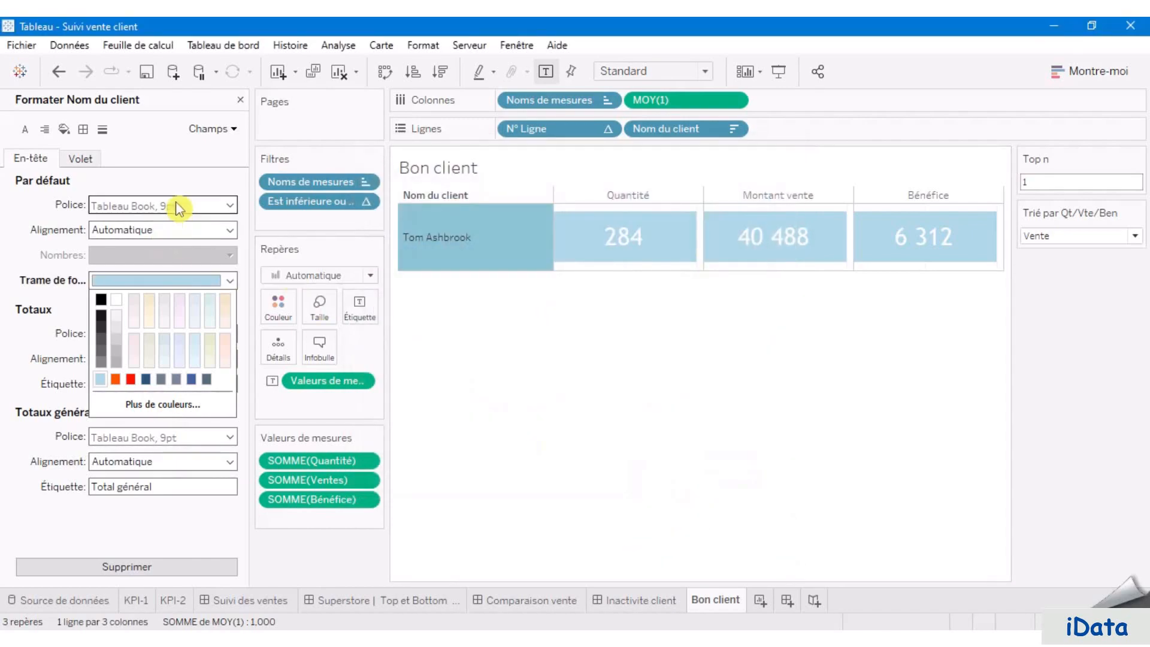
- Set the Nom du client row header font to Trebuchet MS at 22 pt
{"action": "left_click", "coordinate": [178, 207]}
{"action": "triple_click", "coordinate": [176, 231]}
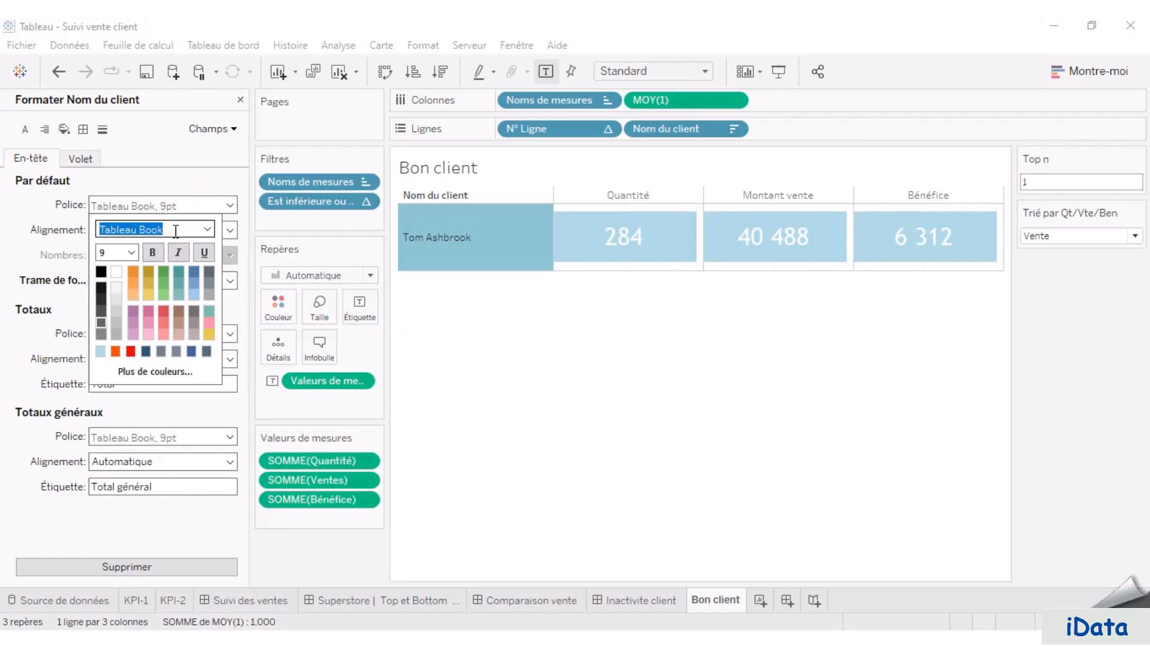
{"action": "type", "text": "trebuchet MS"}
{"action": "key", "text": "Tab"}
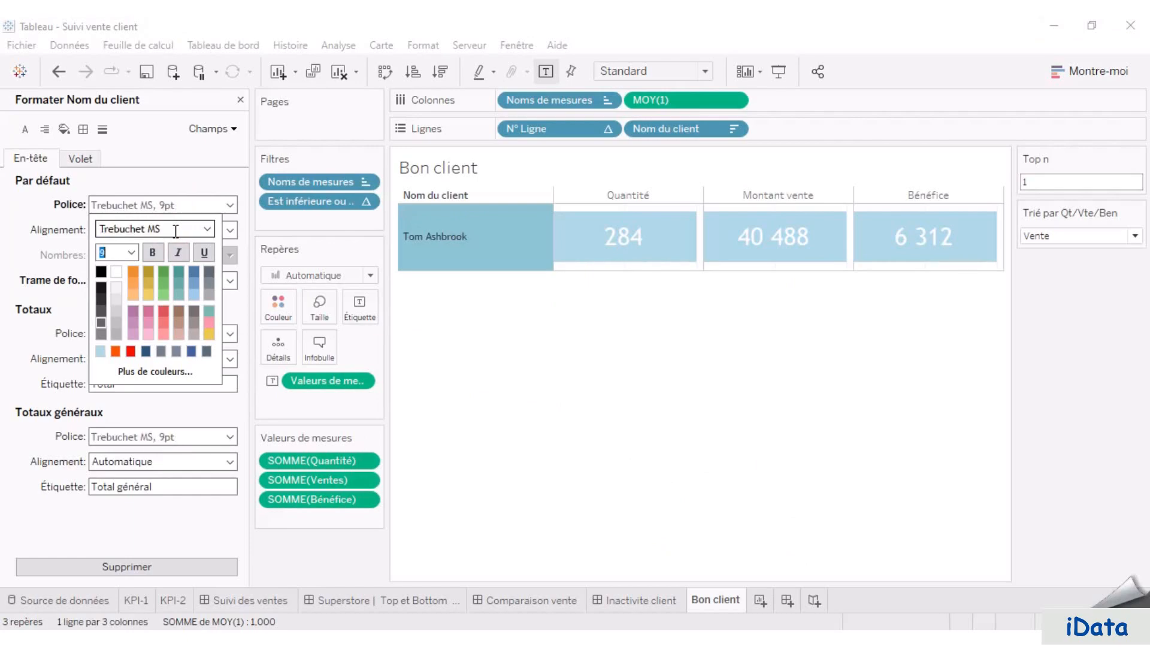
{"action": "left_click", "coordinate": [136, 251]}
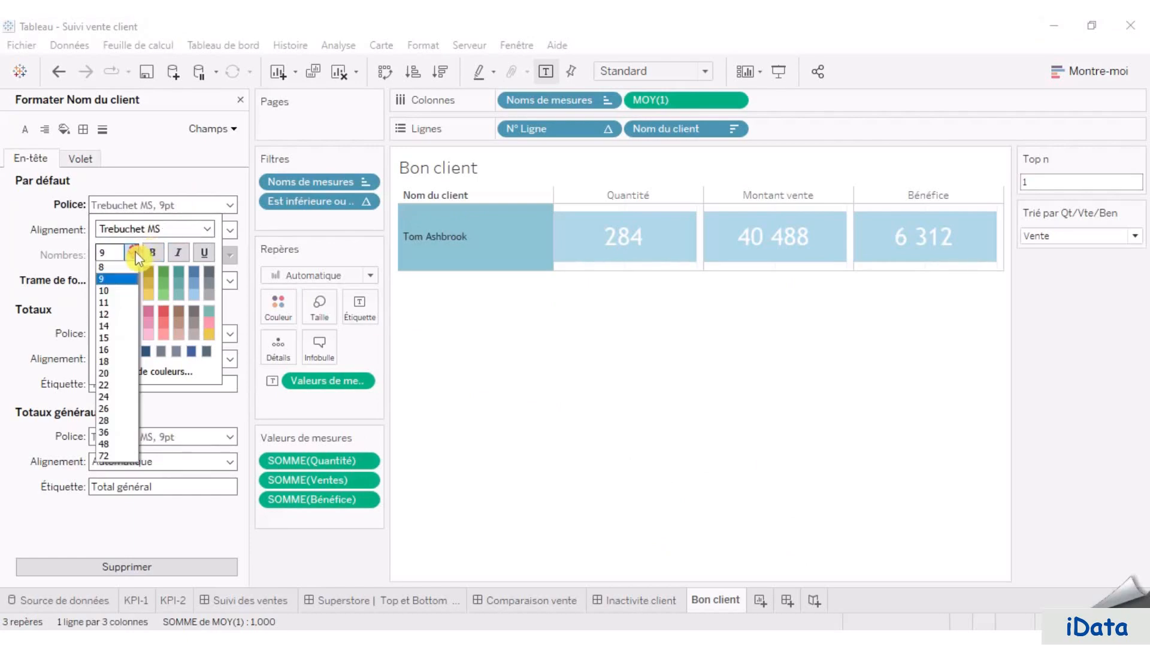
{"action": "left_click", "coordinate": [122, 388]}
{"action": "left_click", "coordinate": [538, 382]}
- Change the customer name text in the Nom du client row header to white
{"action": "left_click", "coordinate": [461, 236]}
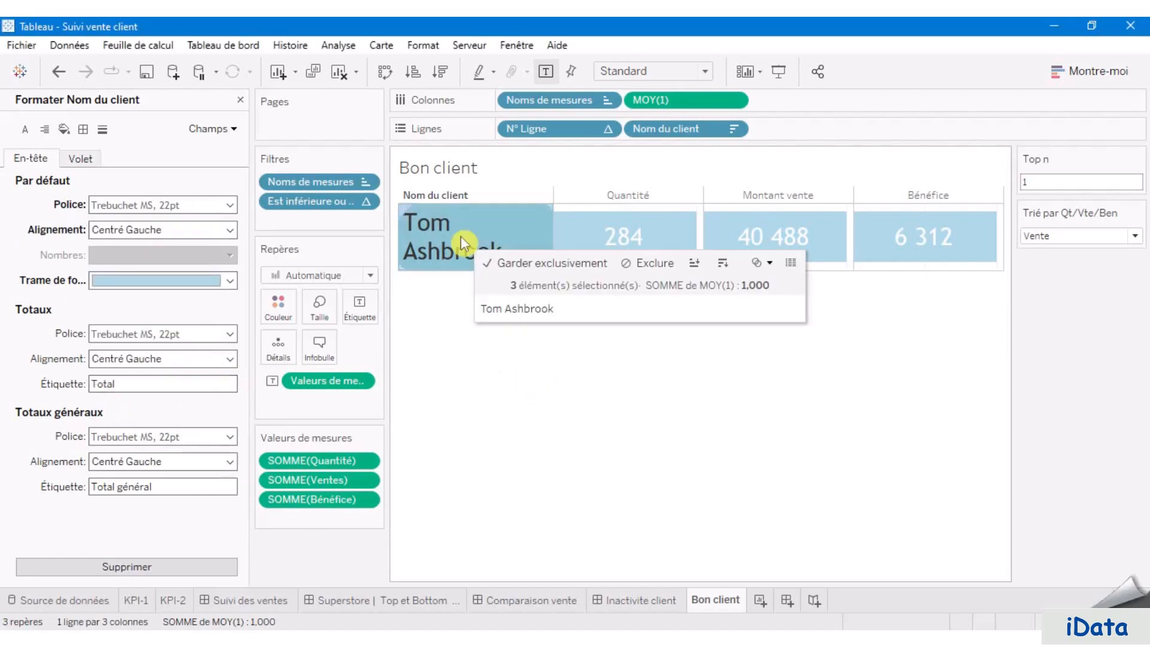
{"action": "right_click", "coordinate": [462, 236]}
{"action": "left_click", "coordinate": [227, 205]}
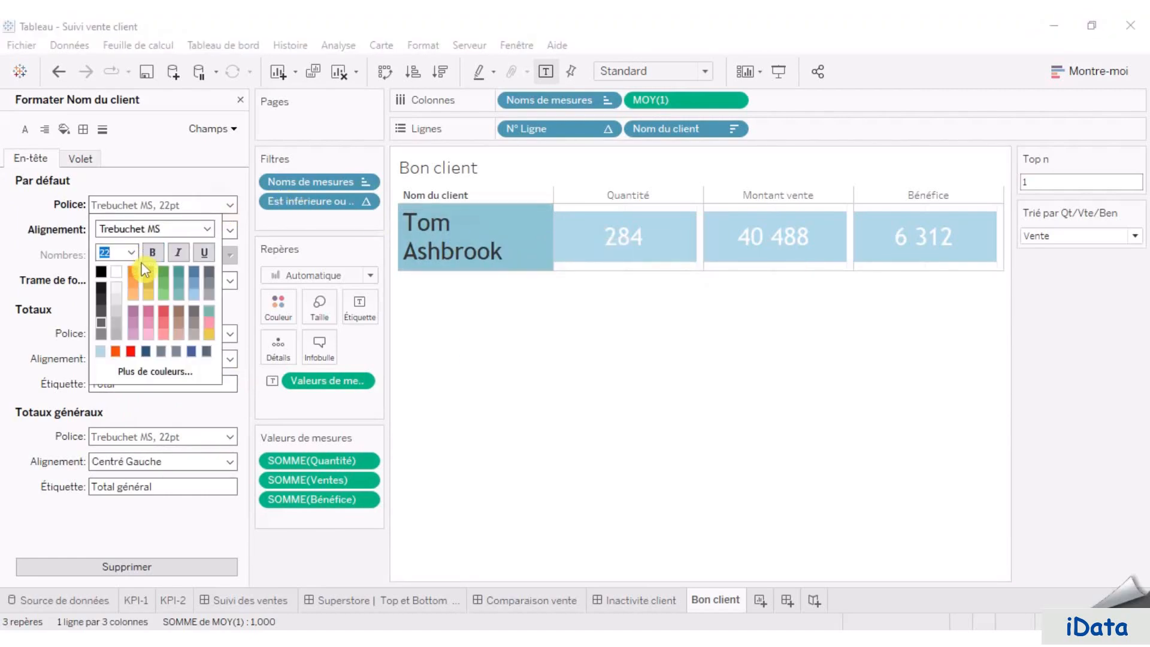
{"action": "left_click", "coordinate": [115, 271]}
{"action": "left_click", "coordinate": [648, 401]}
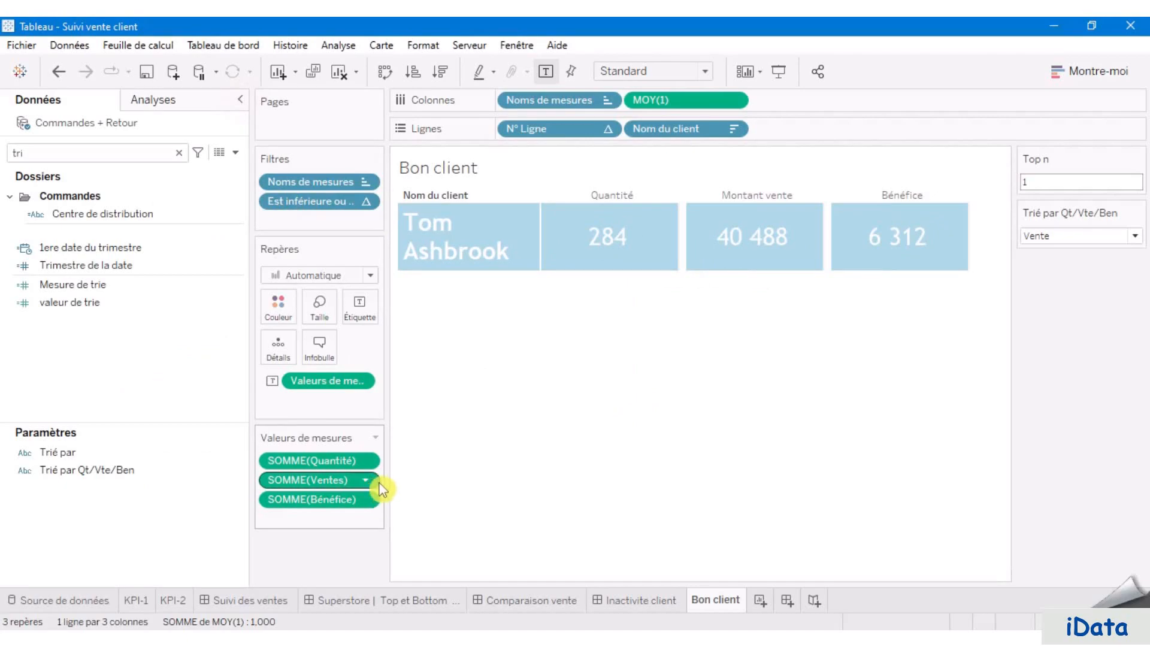
- Format the SOMME(Ventes) values as a custom number with 0 decimal places and the suffix €
{"action": "left_click", "coordinate": [366, 481]}
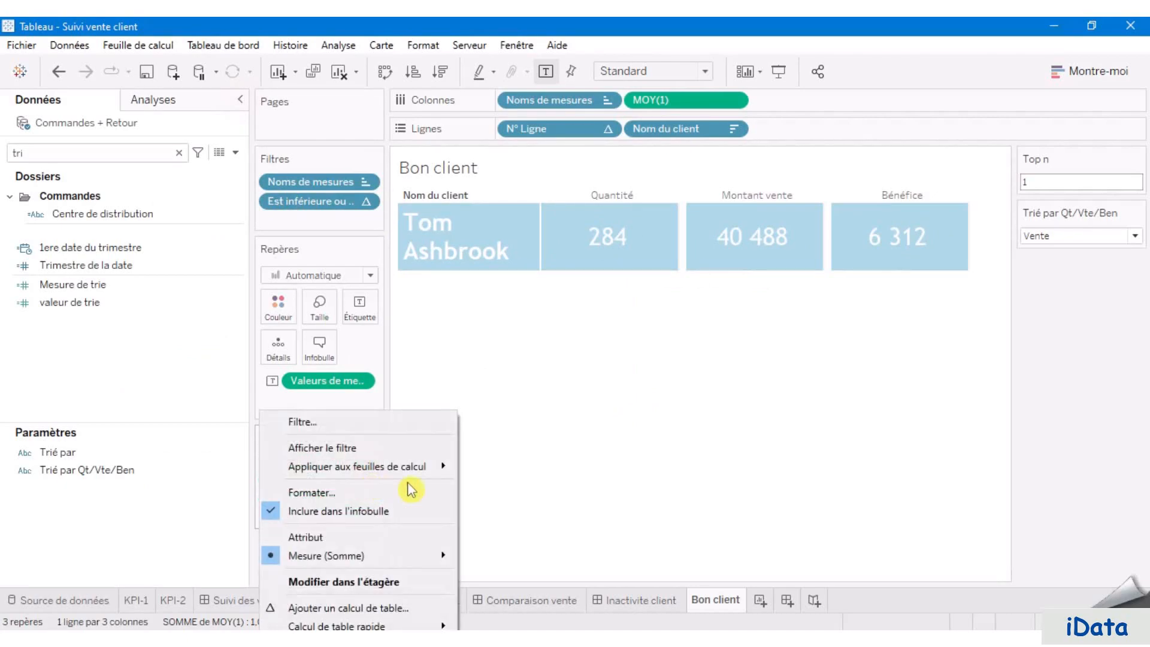
{"action": "left_click", "coordinate": [339, 492]}
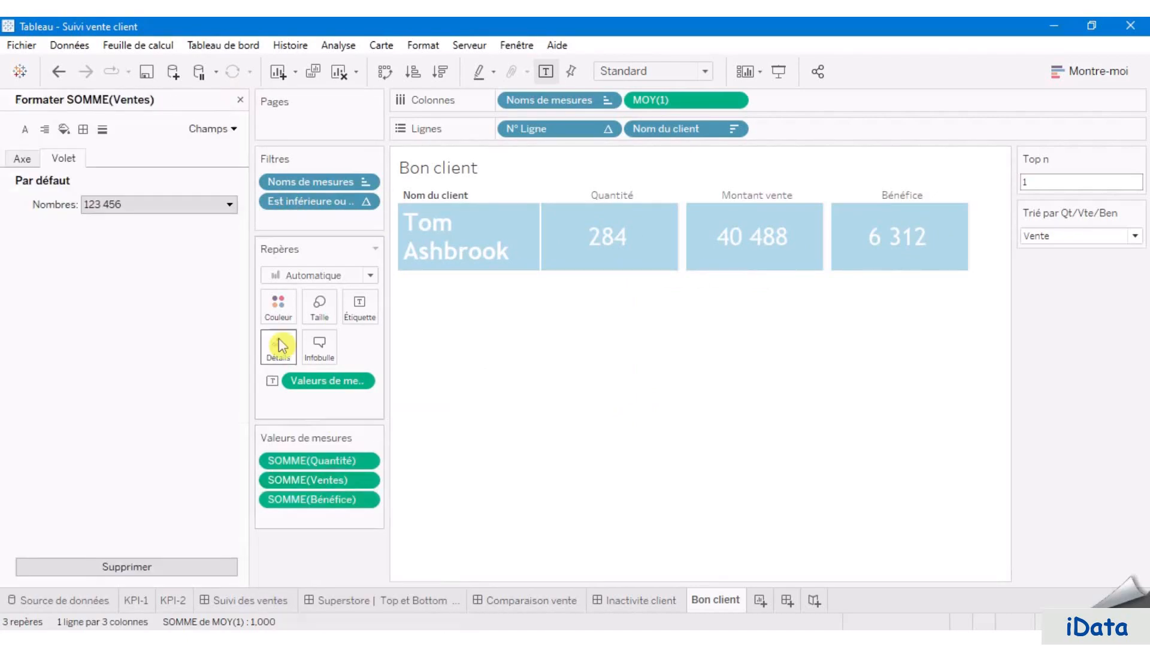
{"action": "left_click", "coordinate": [157, 206]}
{"action": "left_click", "coordinate": [177, 255]}
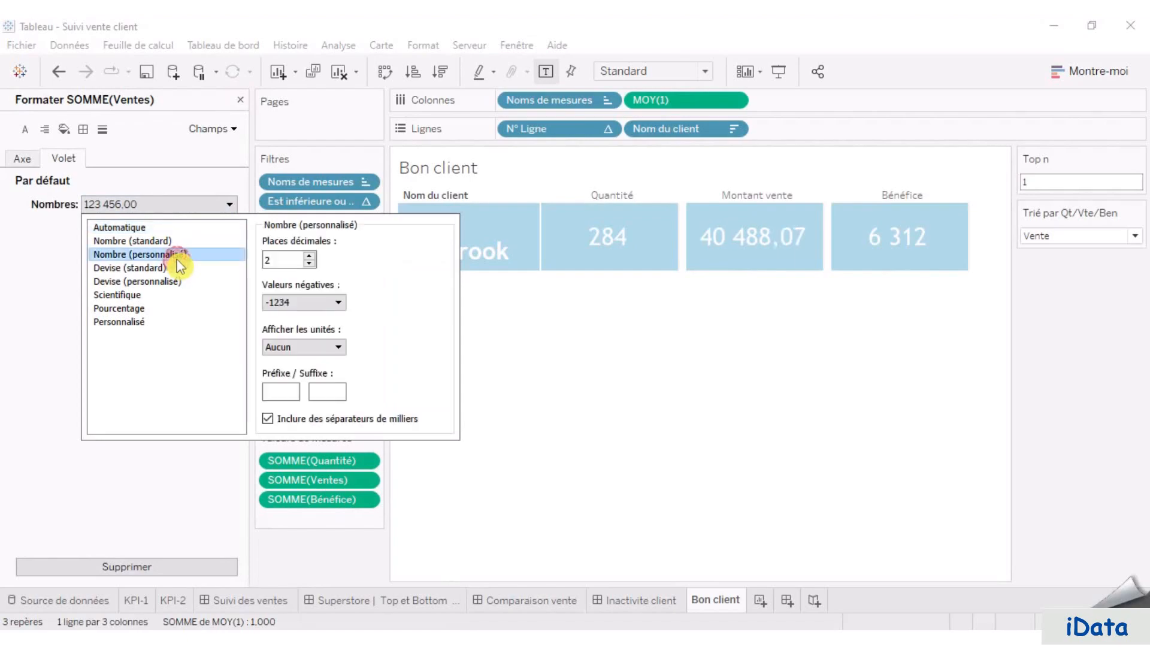
{"action": "left_click", "coordinate": [310, 263]}
{"action": "left_click", "coordinate": [310, 264]}
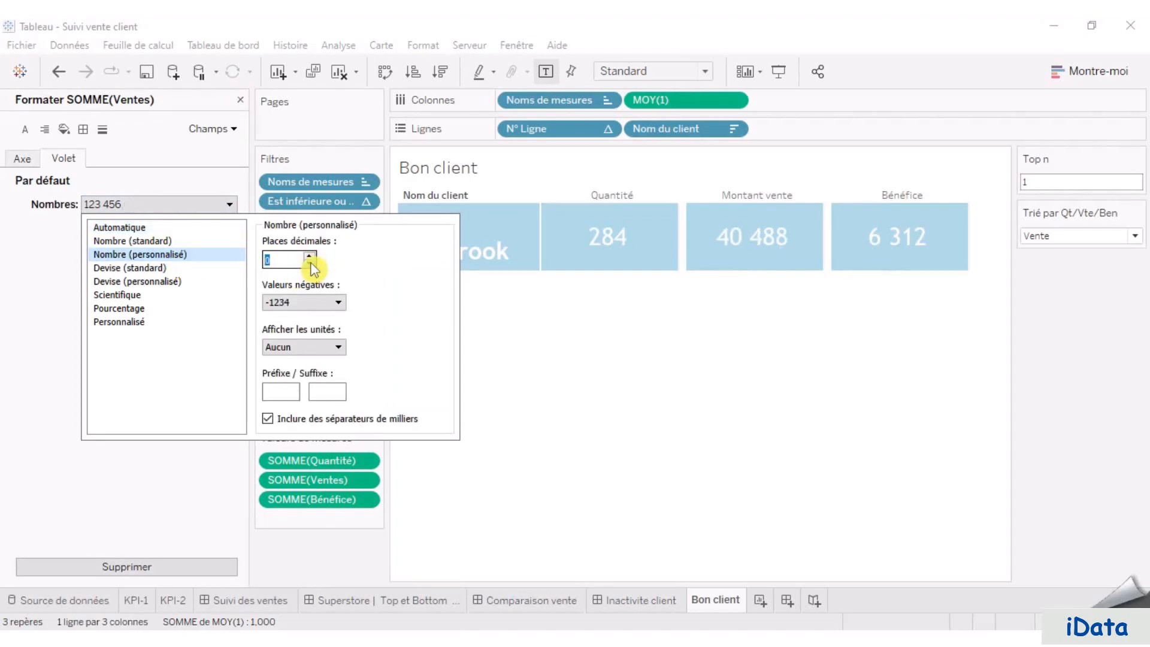
{"action": "left_click", "coordinate": [329, 393]}
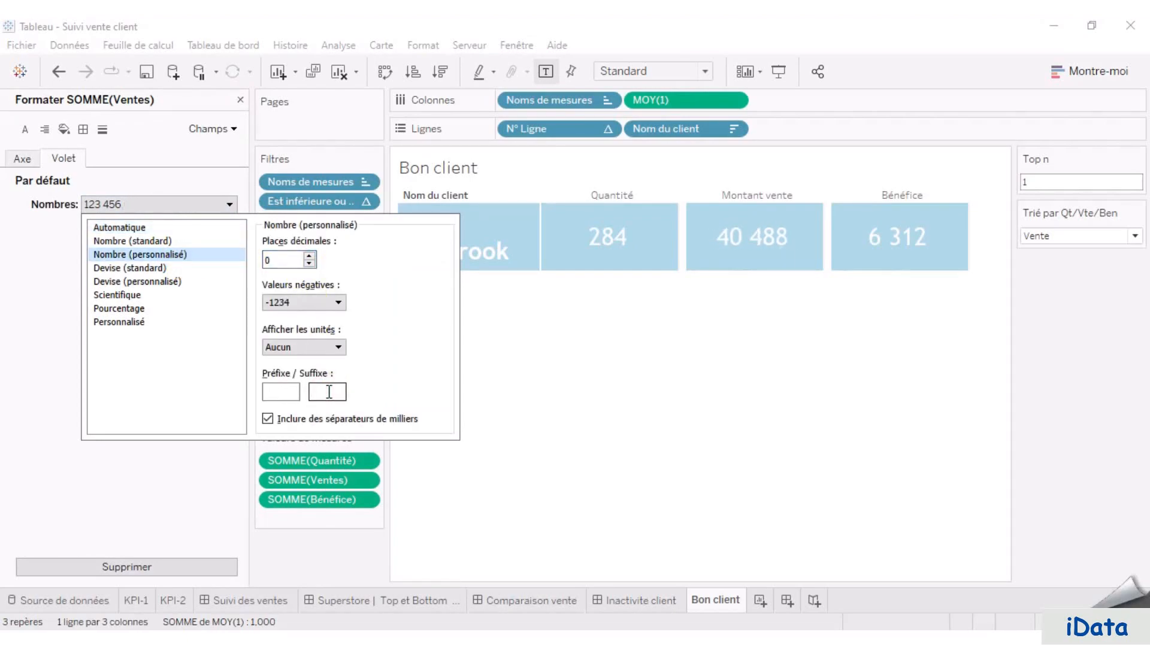
{"action": "type", "text": "€"}
{"action": "left_click", "coordinate": [367, 513]}
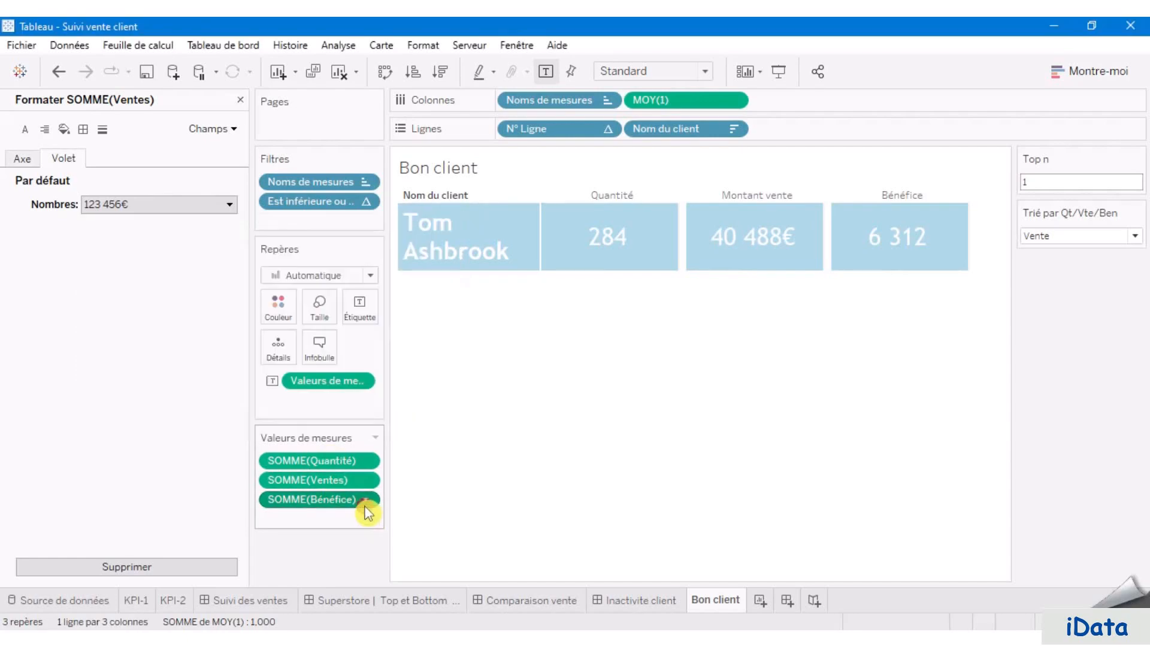
- Format the SOMME(Bénéfice) values as a custom number with 0 decimal places and the suffix €
{"action": "left_click", "coordinate": [366, 499]}
{"action": "left_click", "coordinate": [304, 488]}
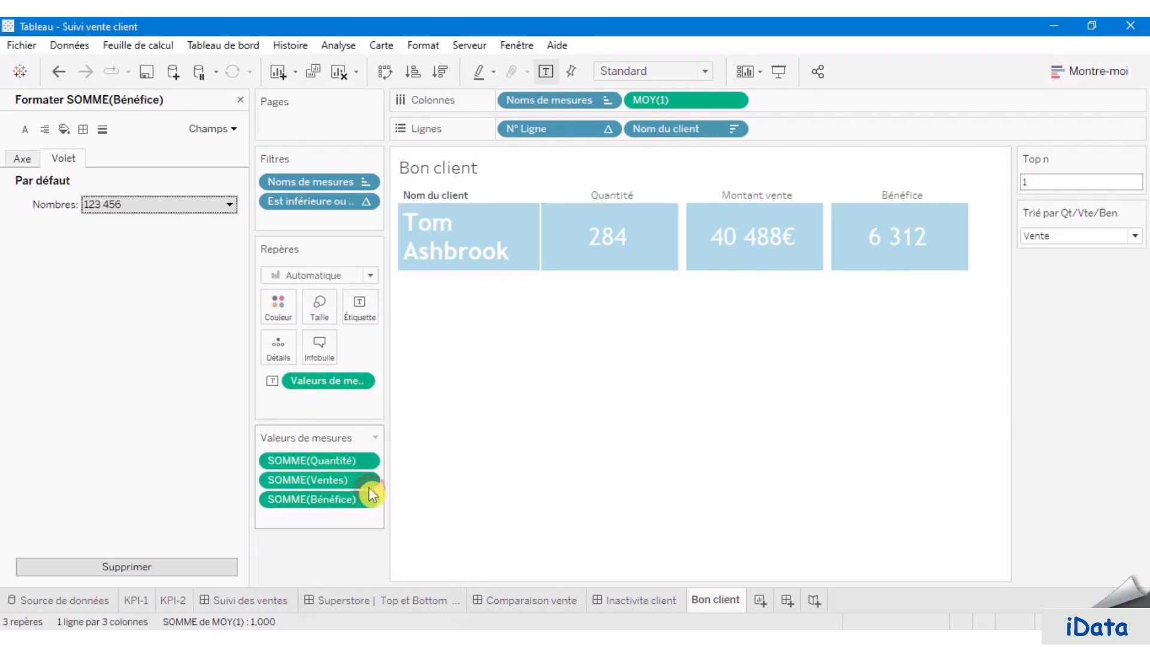
{"action": "left_click", "coordinate": [191, 215]}
{"action": "left_click", "coordinate": [159, 254]}
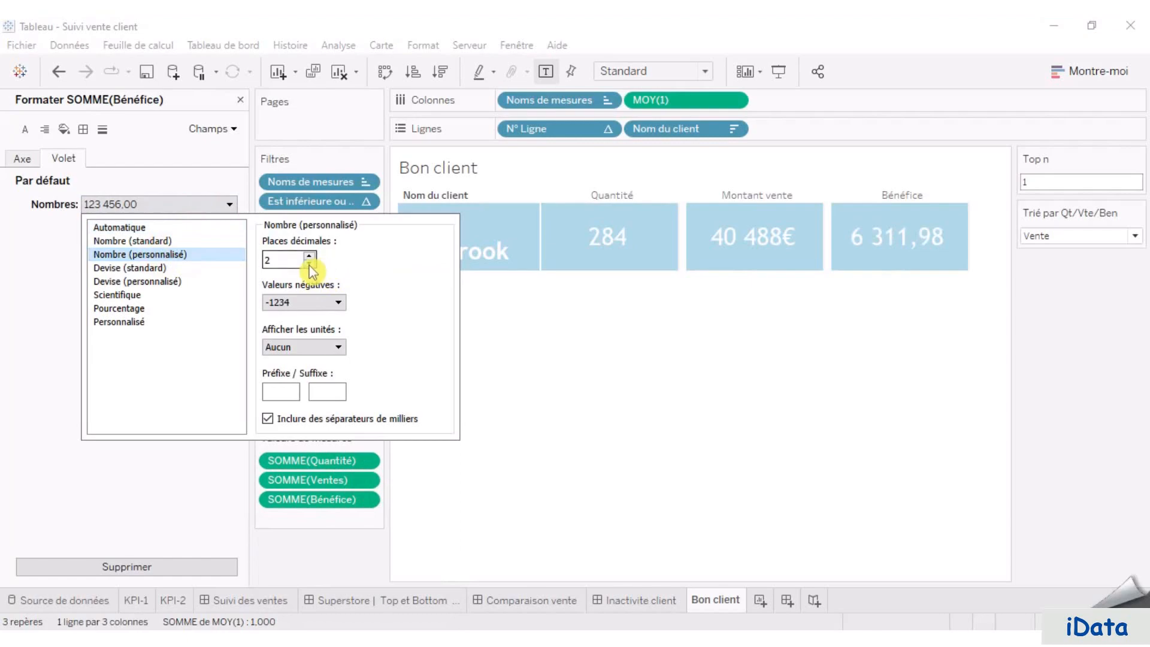
{"action": "double_click", "coordinate": [309, 264]}
{"action": "left_click", "coordinate": [337, 393]}
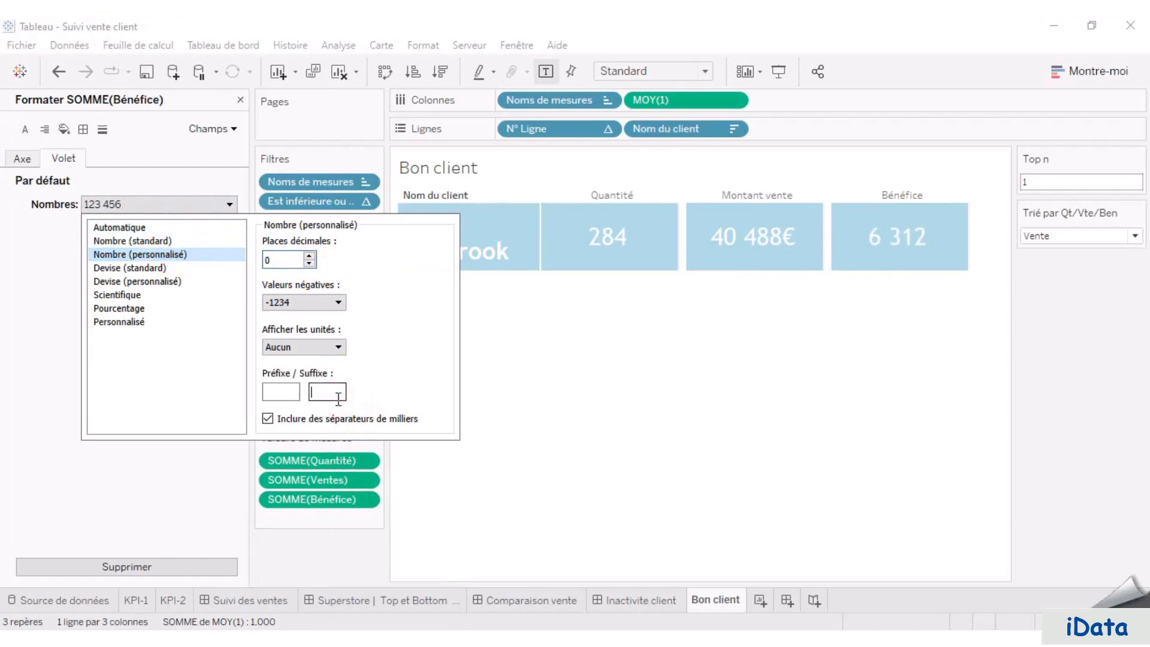
{"action": "type", "text": "€"}
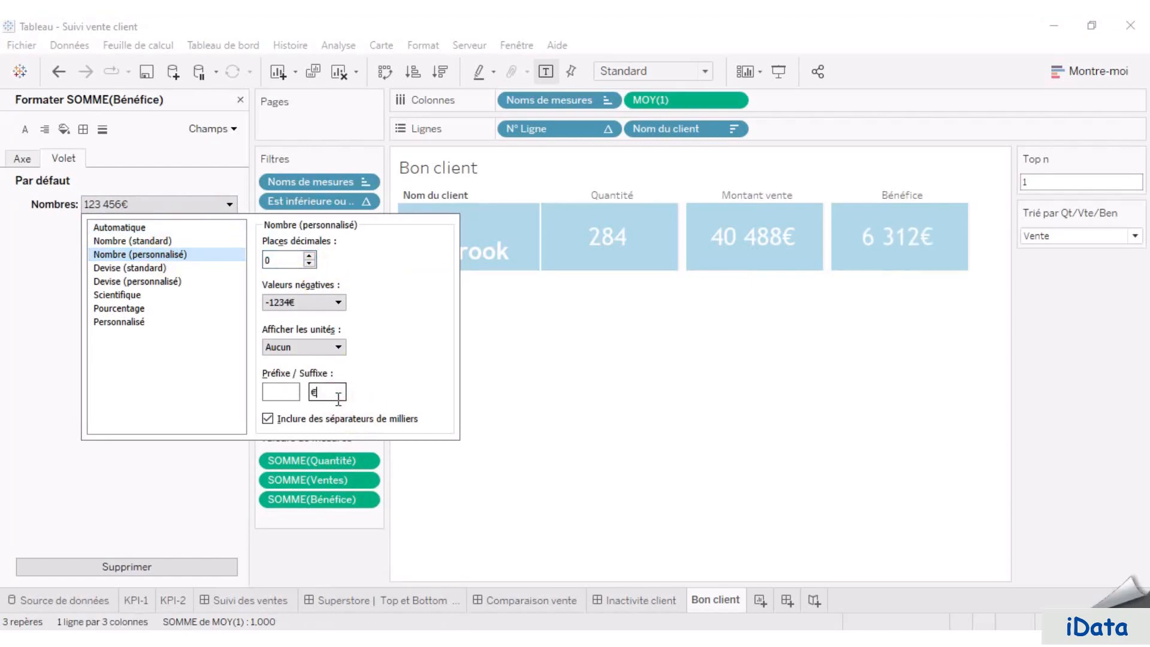
{"action": "left_click", "coordinate": [318, 556]}
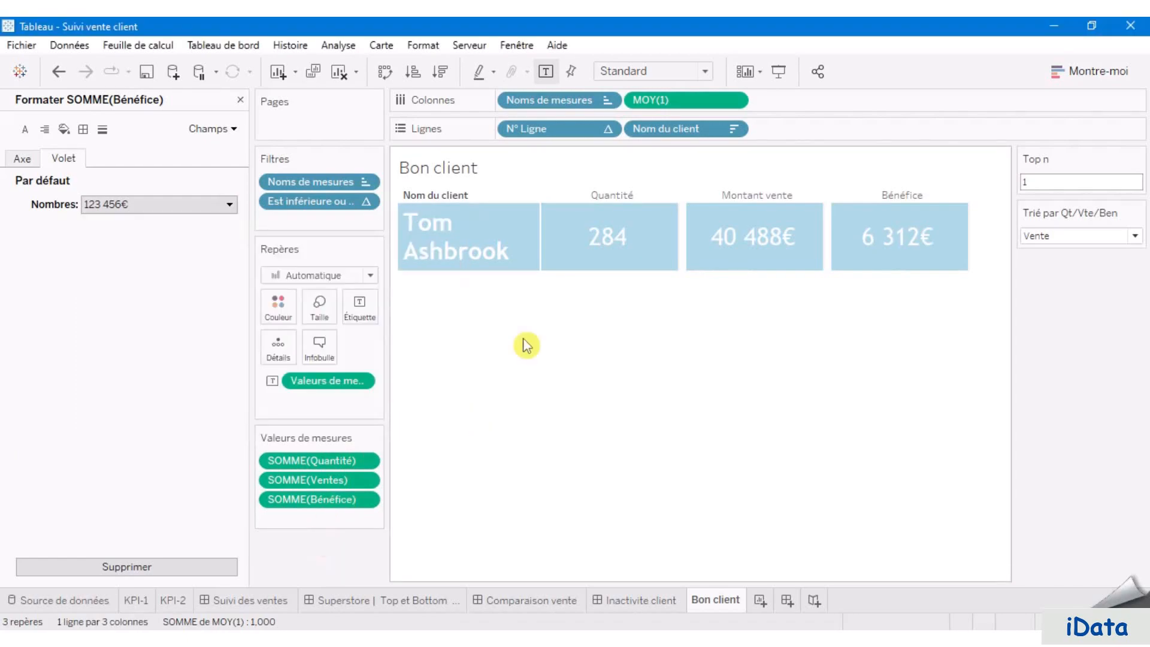
- Set the font of the measure name column headers (Quantité, Montant vente, Bénéfice) to Trebuchet MS
{"action": "left_click", "coordinate": [608, 198]}
{"action": "right_click", "coordinate": [608, 196]}
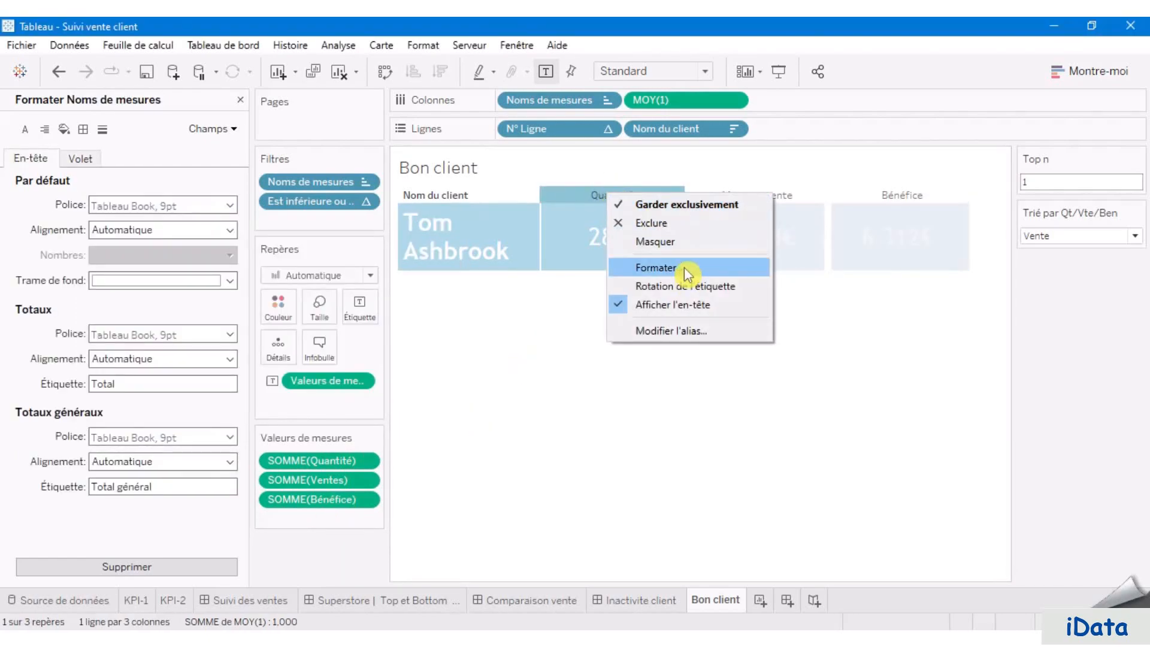
{"action": "left_click", "coordinate": [684, 269]}
{"action": "left_click", "coordinate": [191, 205]}
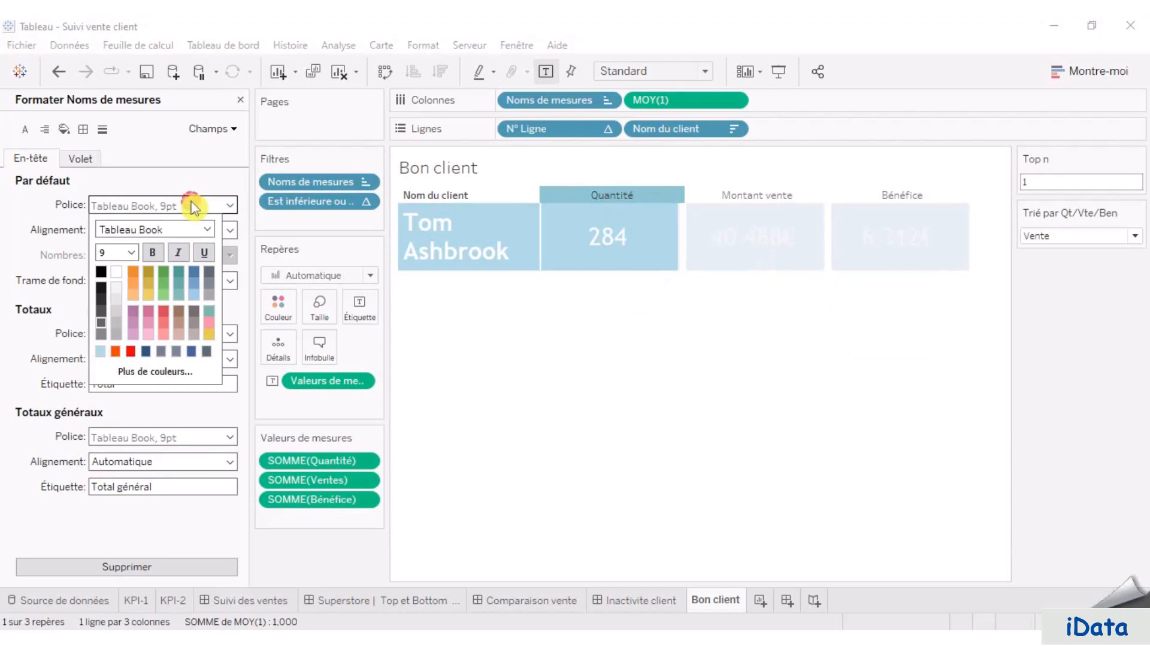
{"action": "type", "text": "trebuchet MS"}
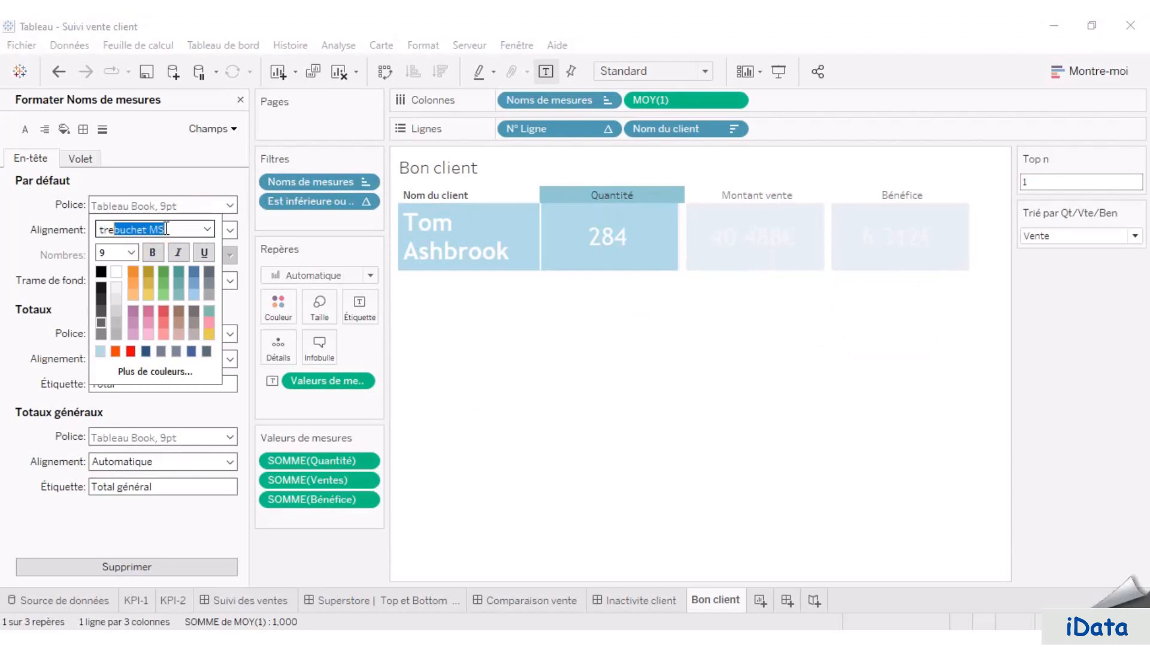
{"action": "key", "text": "Tab"}
{"action": "left_click", "coordinate": [781, 419]}
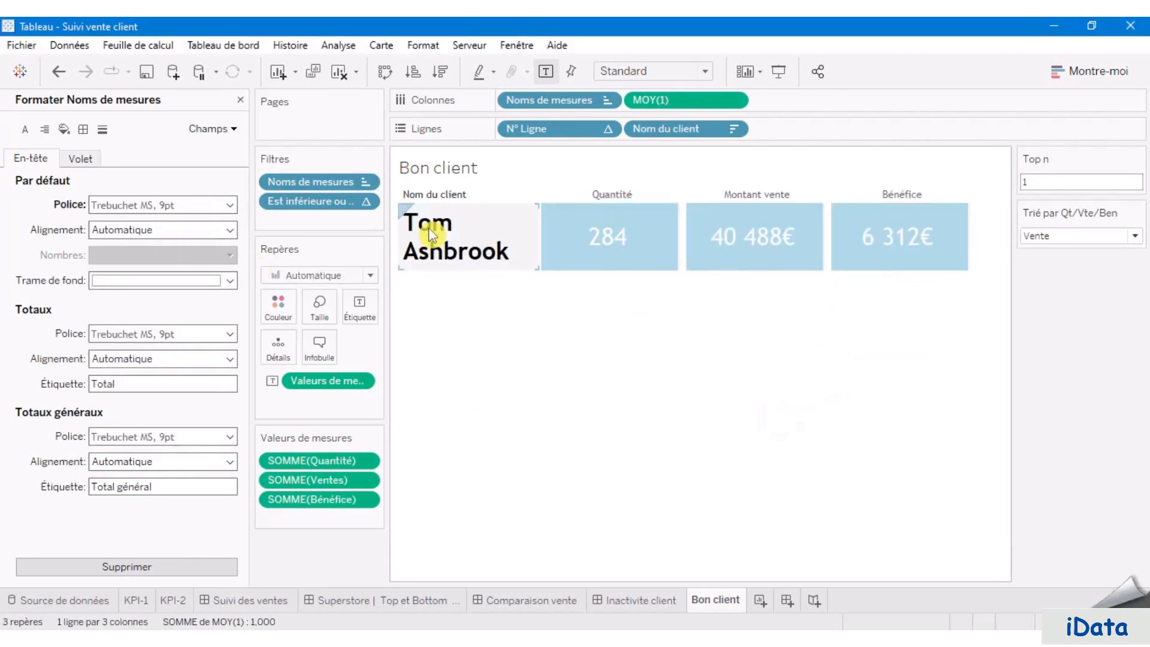
- Hide the title of the Bon client sheet and save the workbook
{"action": "right_click", "coordinate": [458, 169]}
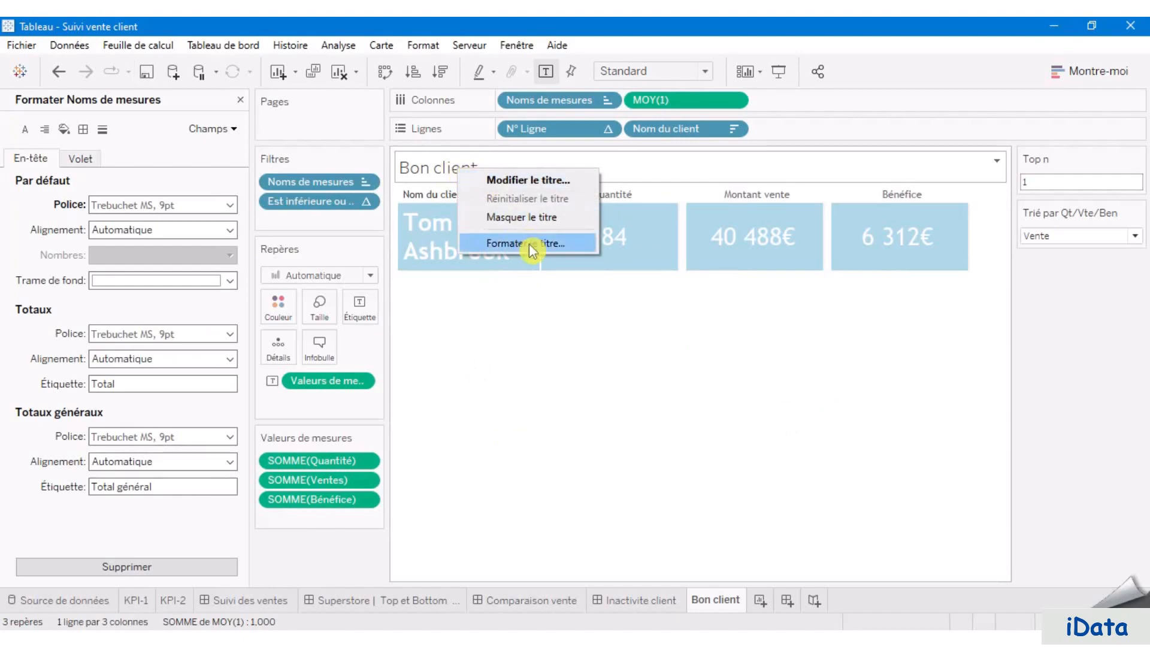
{"action": "left_click", "coordinate": [523, 218]}
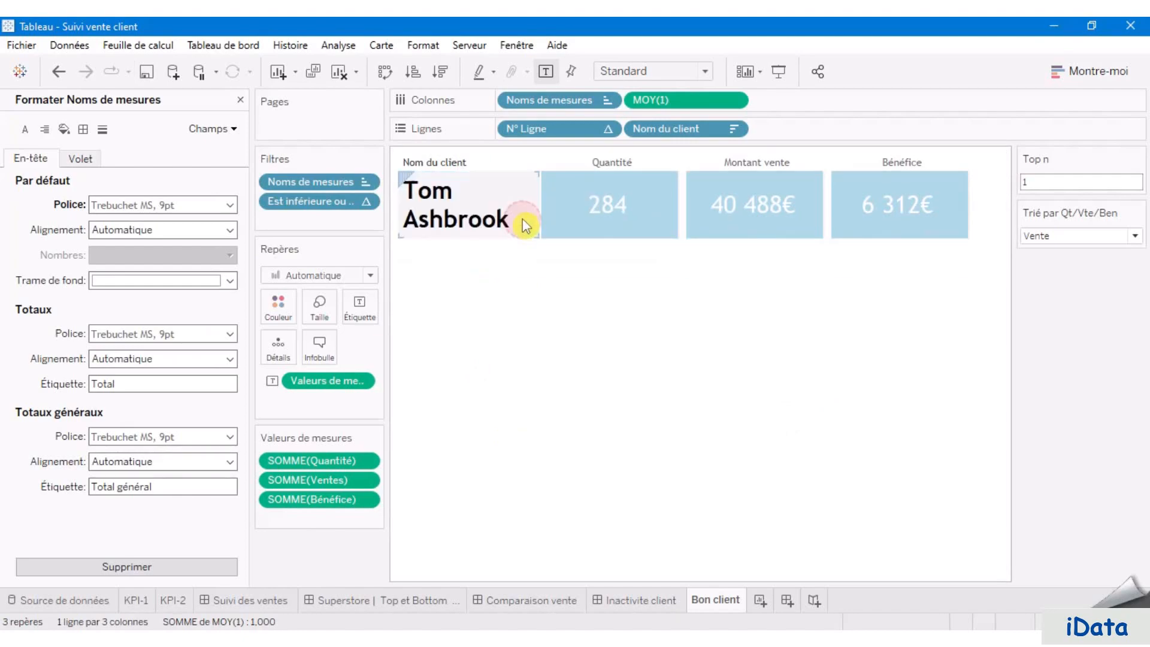
{"action": "left_click", "coordinate": [520, 345]}
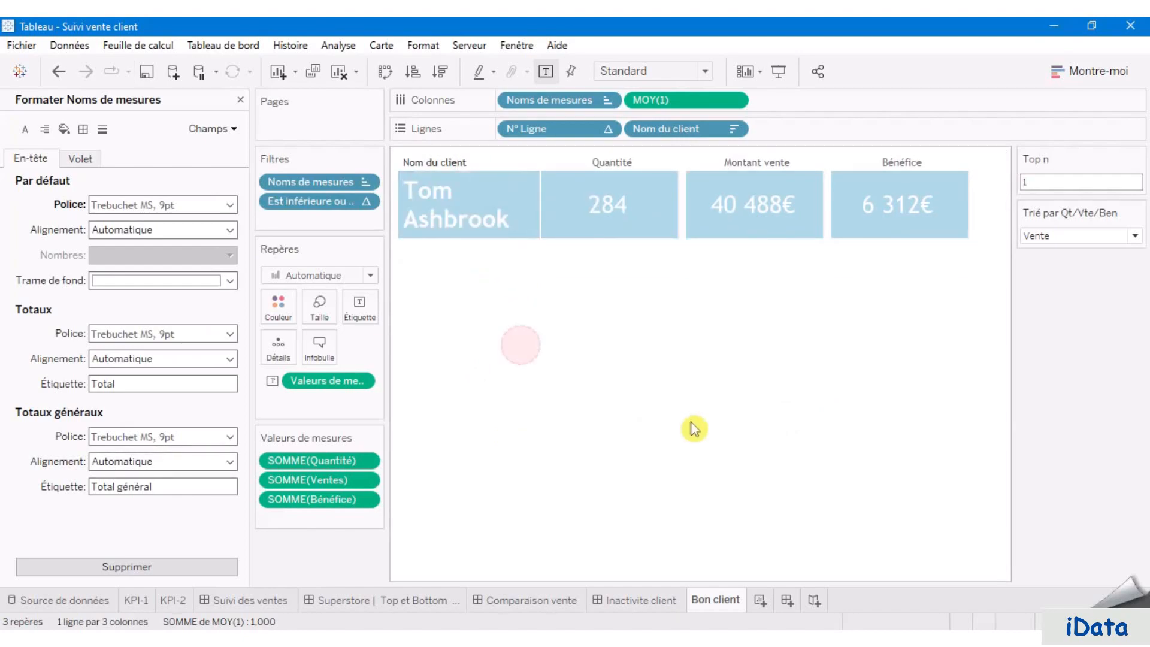
{"action": "left_click", "coordinate": [149, 73]}
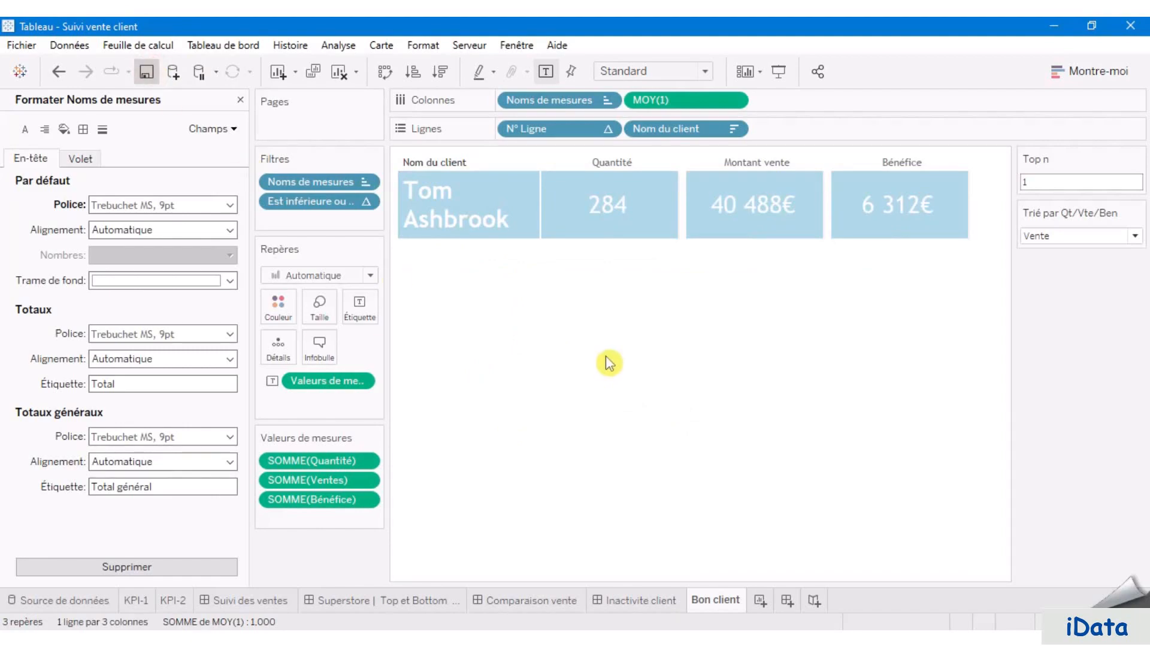
- Duplicate the Bon client sheet and rename the copy as Moins Bon client
{"action": "right_click", "coordinate": [715, 605]}
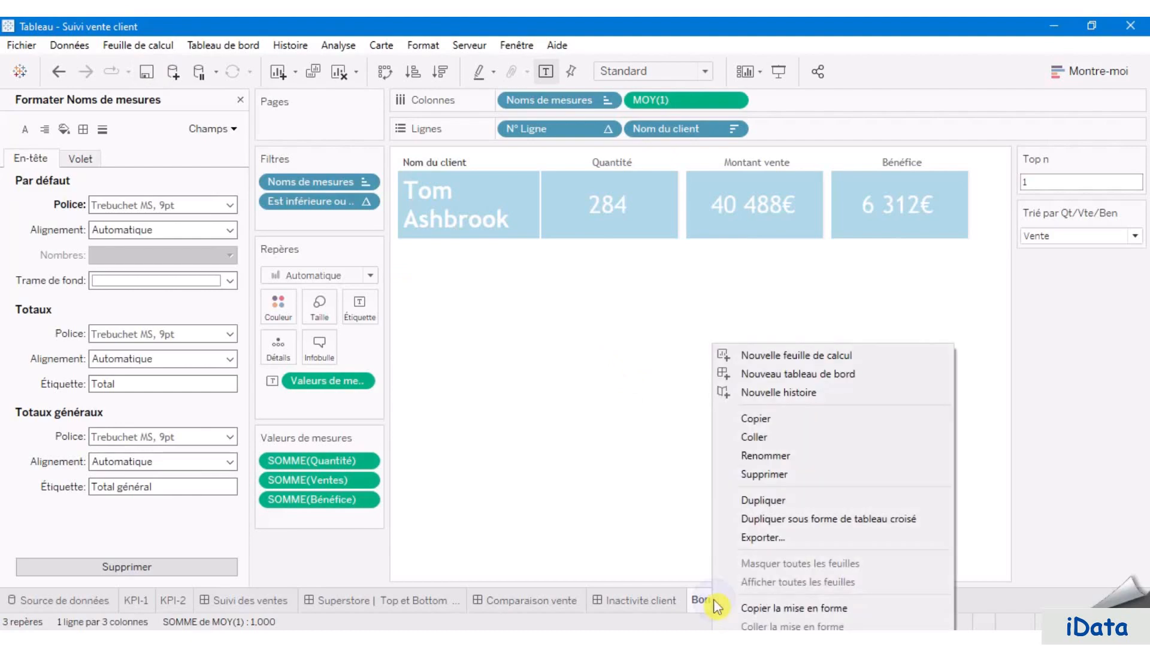
{"action": "left_click", "coordinate": [777, 501]}
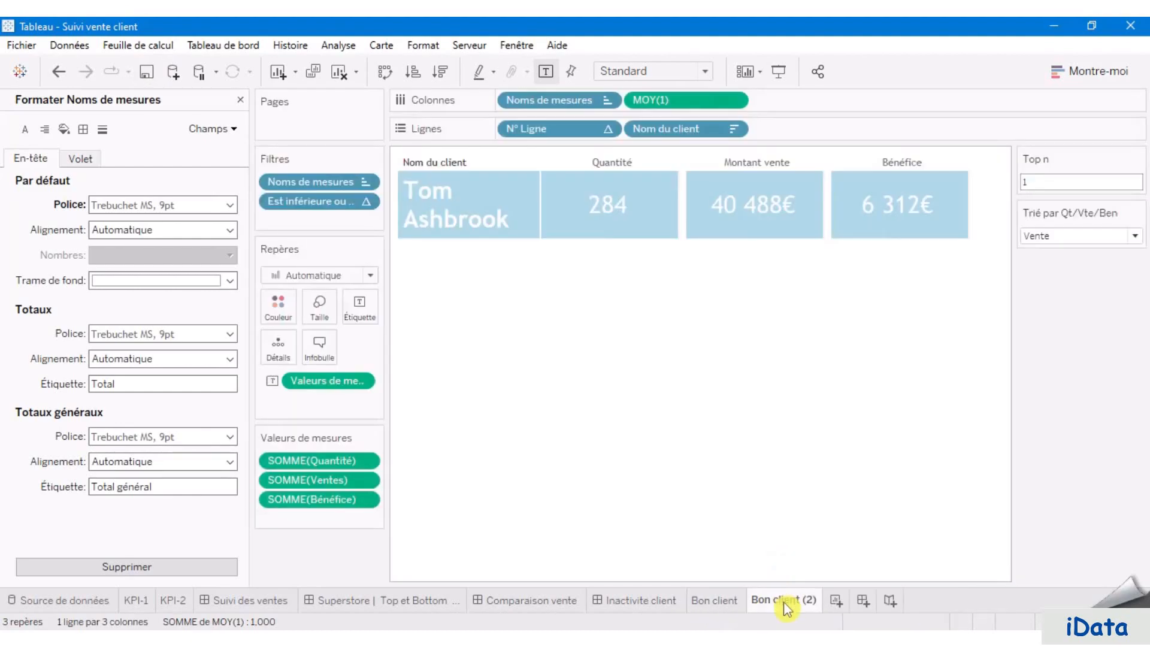
{"action": "double_click", "coordinate": [785, 601]}
{"action": "left_click", "coordinate": [754, 599]}
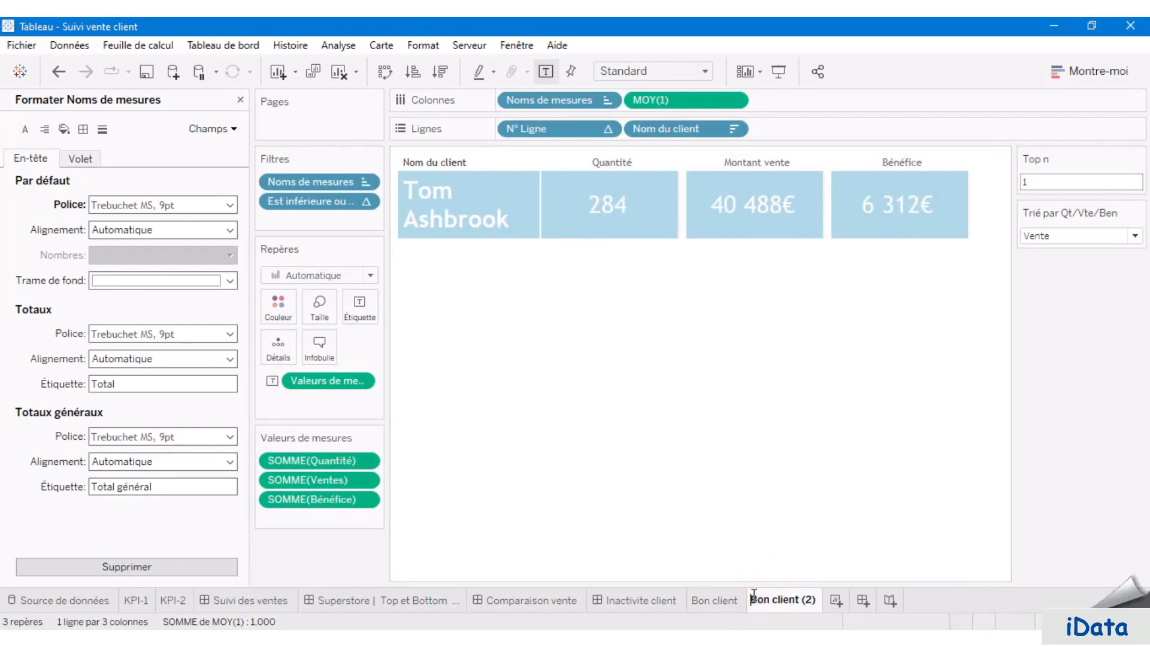
{"action": "type", "text": "Moins"}
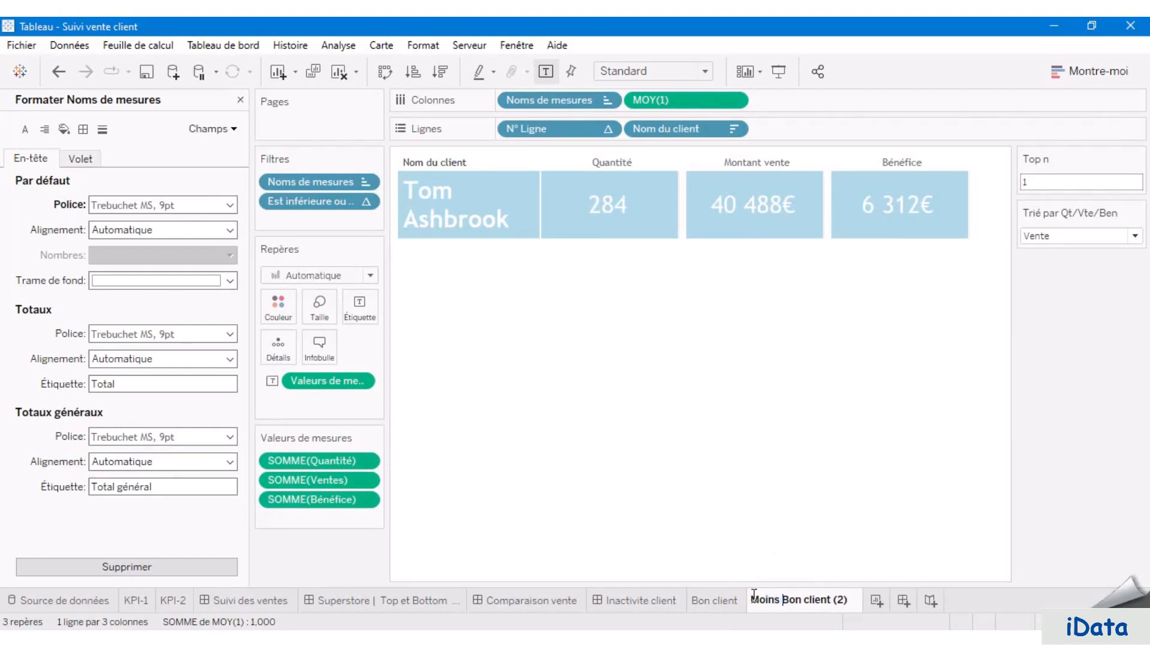
{"action": "left_click", "coordinate": [832, 599]}
{"action": "key", "text": "Delete"}
{"action": "key", "text": "Delete"}
{"action": "key", "text": "Delete"}
{"action": "key", "text": "Delete"}
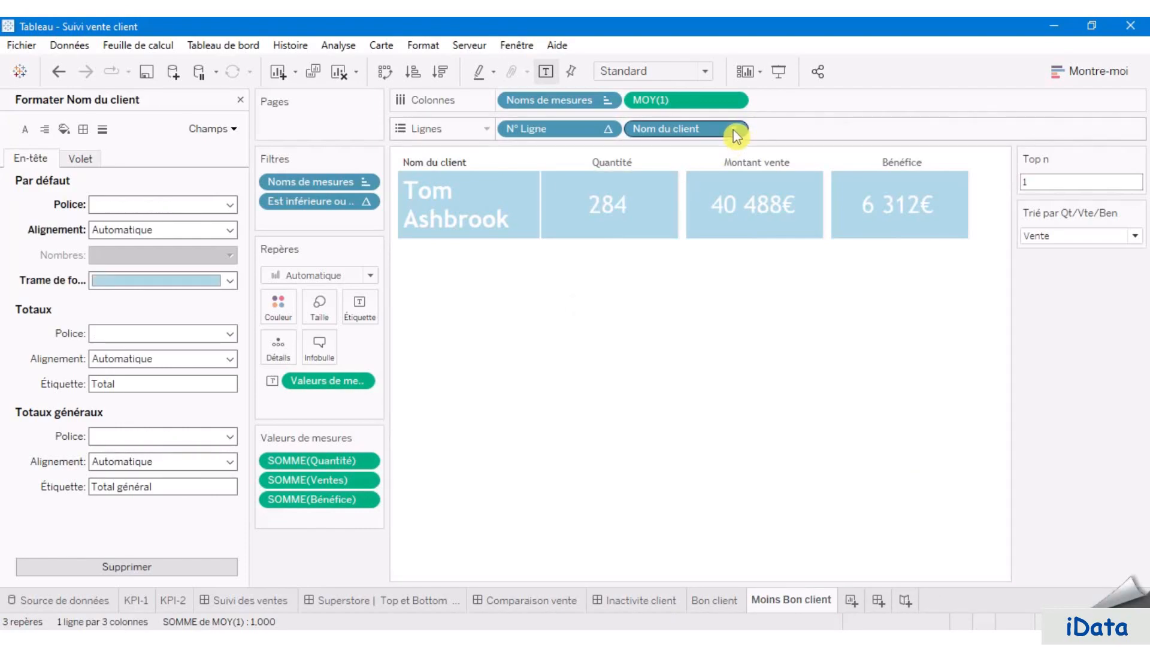
- Change the Nom du client sort on the Mesure de trie field to ascending order
{"action": "left_click", "coordinate": [734, 129]}
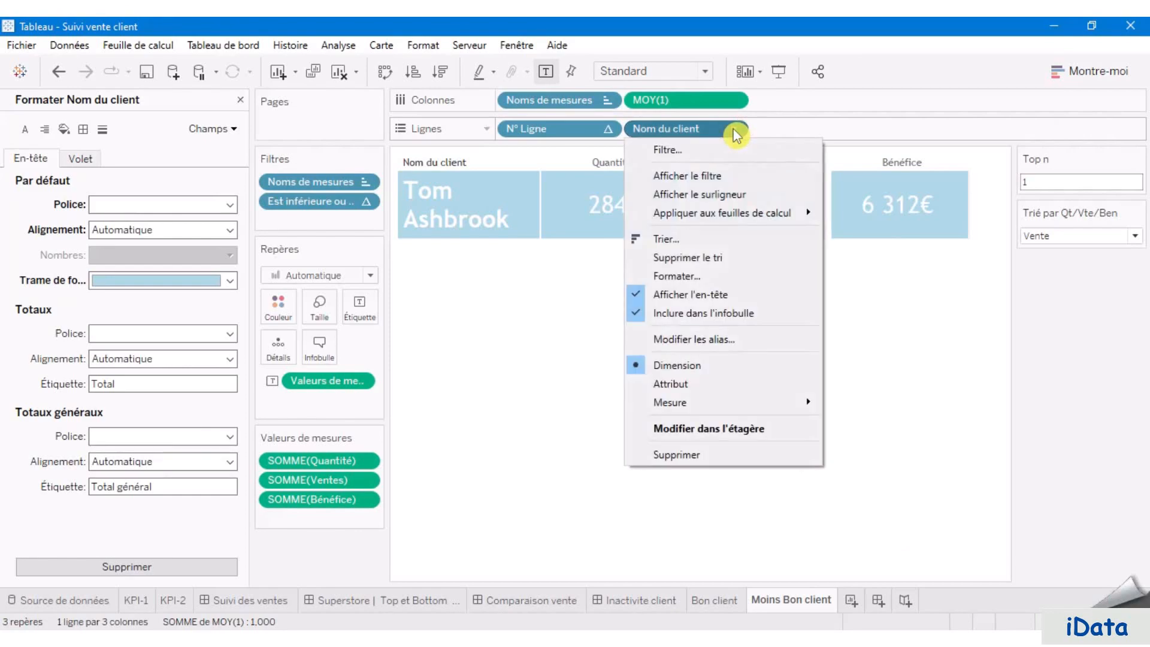
{"action": "left_click", "coordinate": [693, 243]}
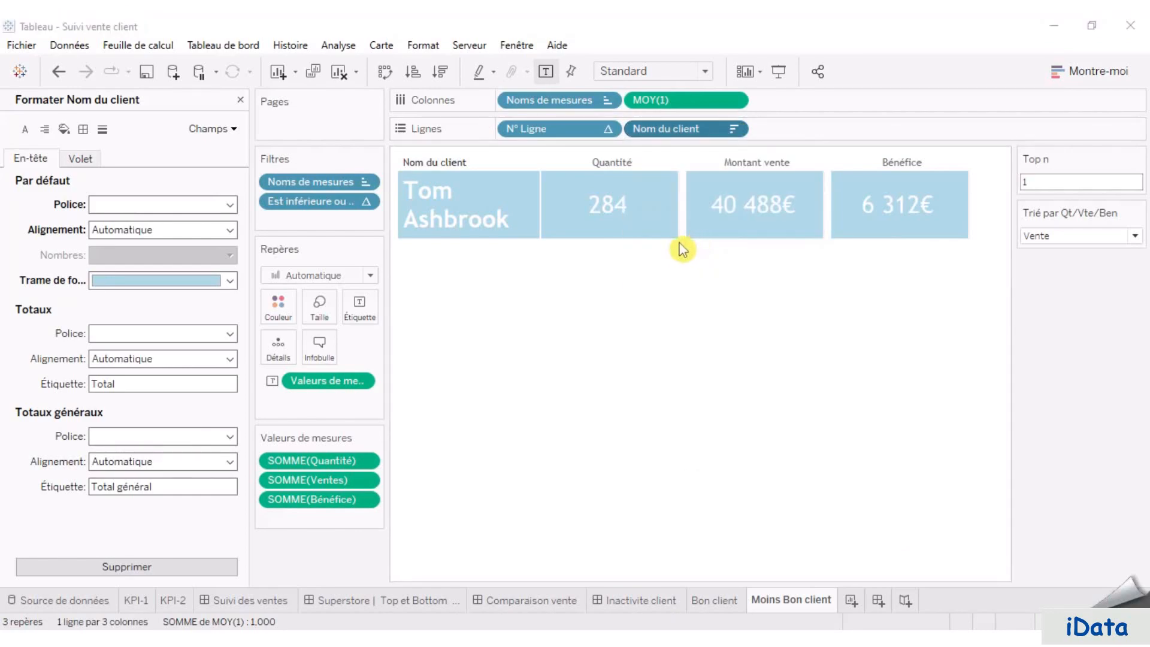
{"action": "left_click", "coordinate": [520, 276]}
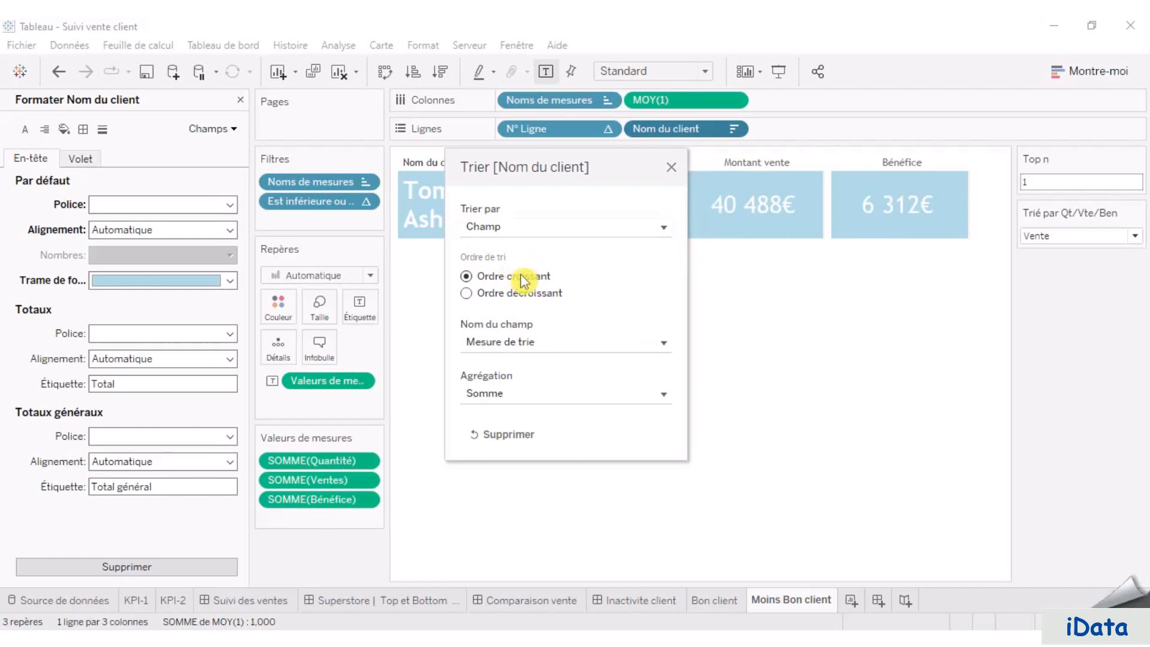
- Change the font colour of the Nom du client row header to the custom HTML colour #e15759
{"action": "right_click", "coordinate": [448, 216]}
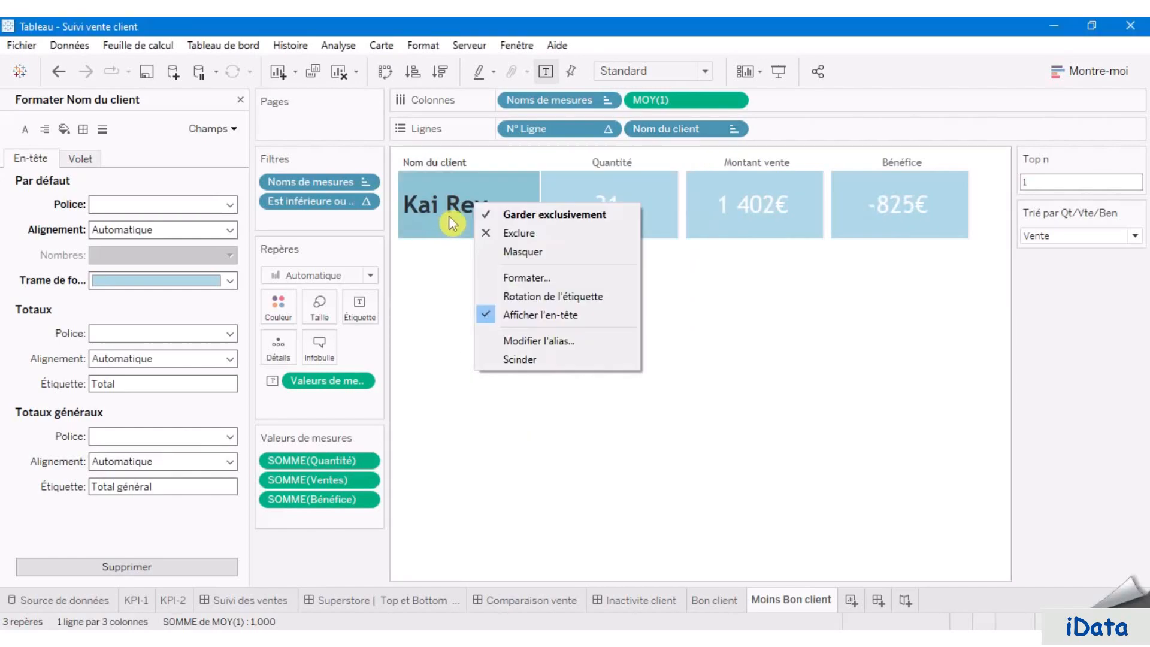
{"action": "left_click", "coordinate": [542, 279]}
{"action": "left_click", "coordinate": [168, 204]}
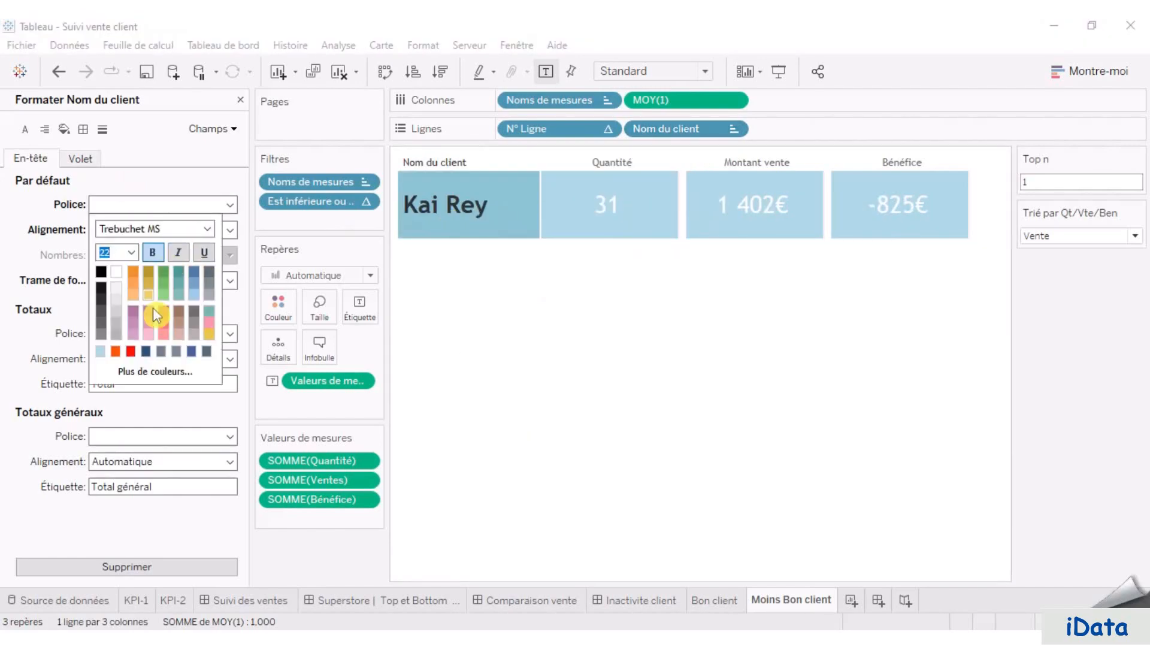
{"action": "left_click", "coordinate": [148, 374]}
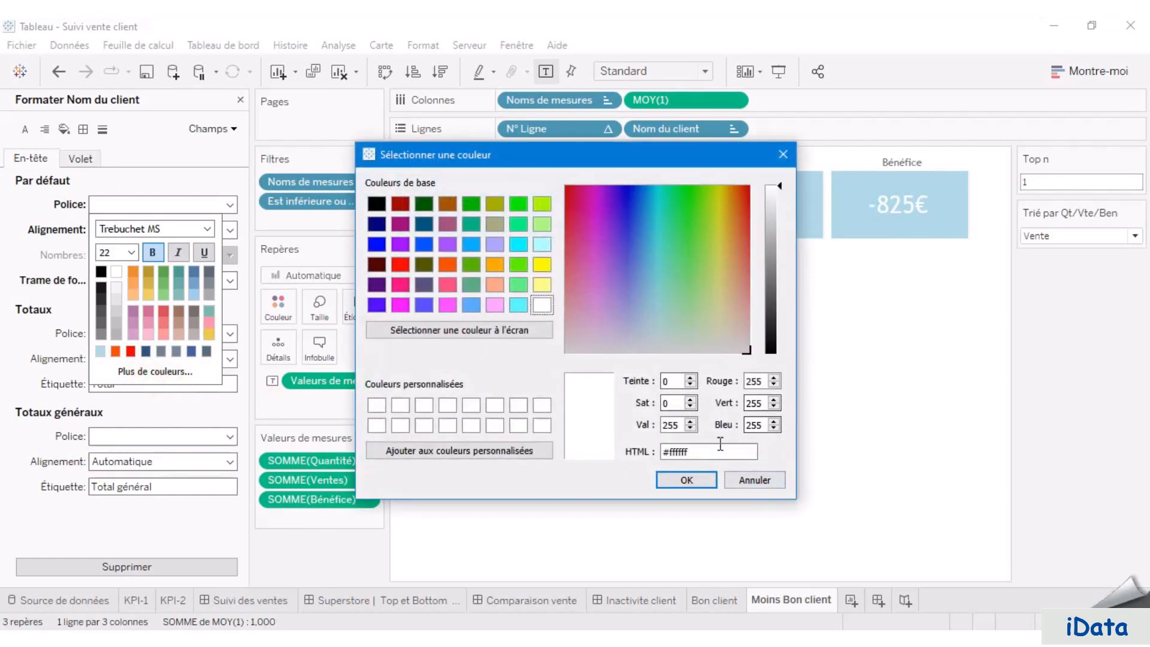
{"action": "double_click", "coordinate": [702, 448]}
{"action": "type", "text": "#e15759"}
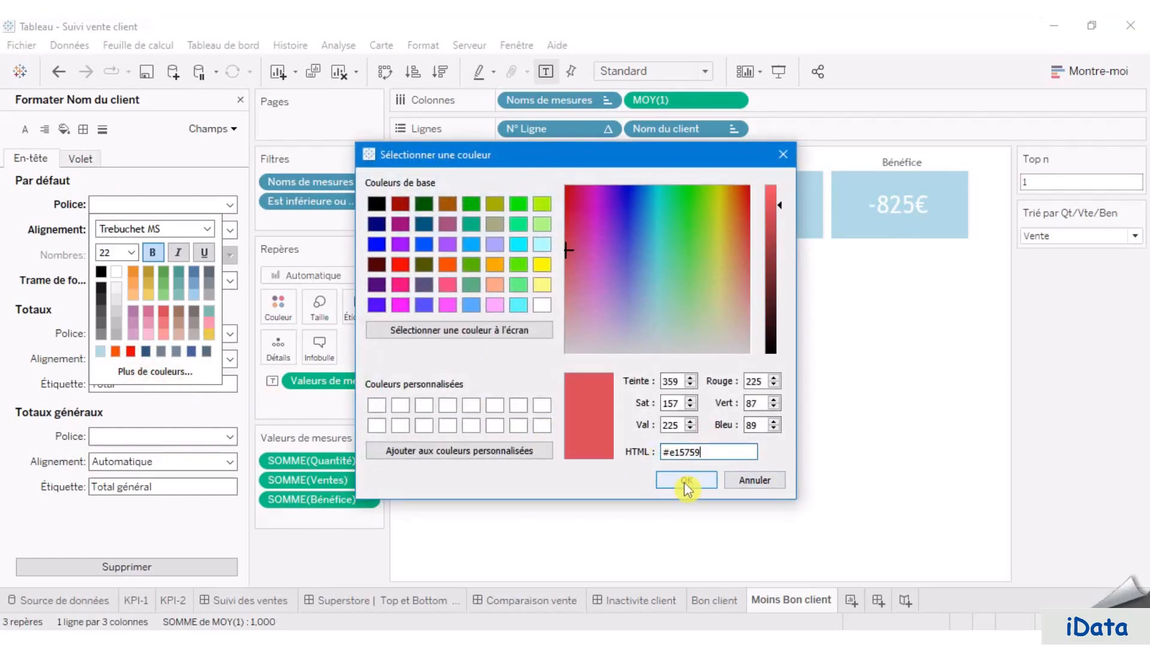
{"action": "left_click", "coordinate": [687, 480]}
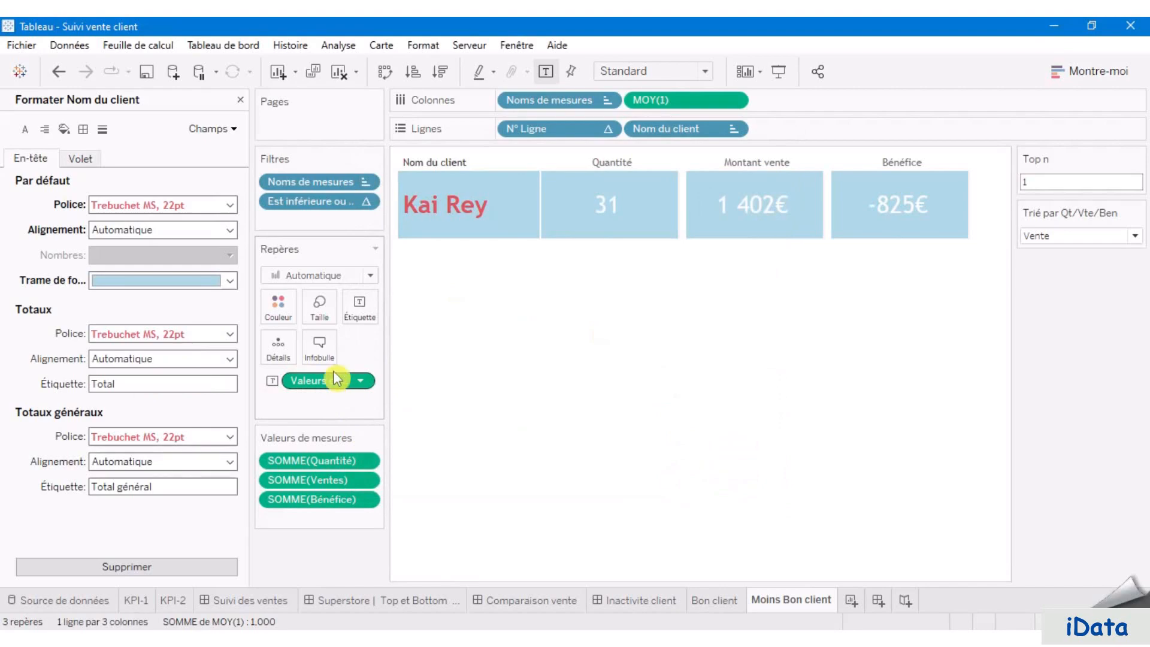
- Set the font colour of the Valeurs de mesures label text to the custom HTML colour #e15759
{"action": "left_click", "coordinate": [360, 304]}
{"action": "left_click", "coordinate": [586, 393]}
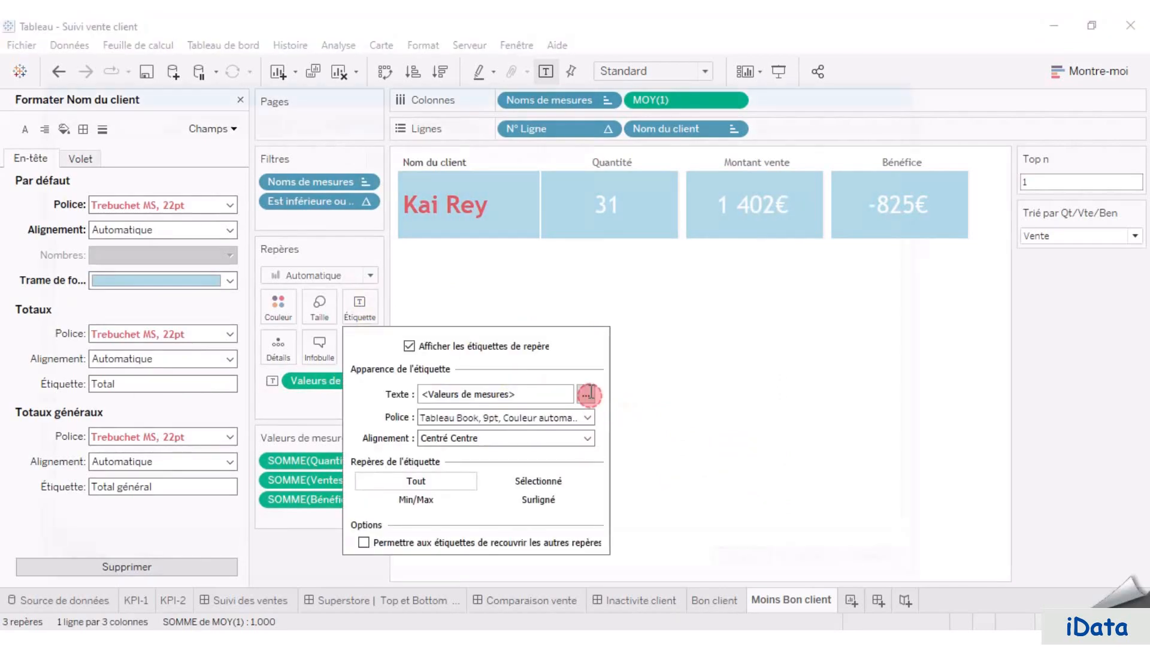
{"action": "mouse_move", "coordinate": [670, 162]}
{"action": "left_mouse_down"}
{"action": "mouse_move", "coordinate": [288, 161]}
{"action": "mouse_move", "coordinate": [673, 161]}
{"action": "left_mouse_up"}
{"action": "left_click", "coordinate": [319, 116]}
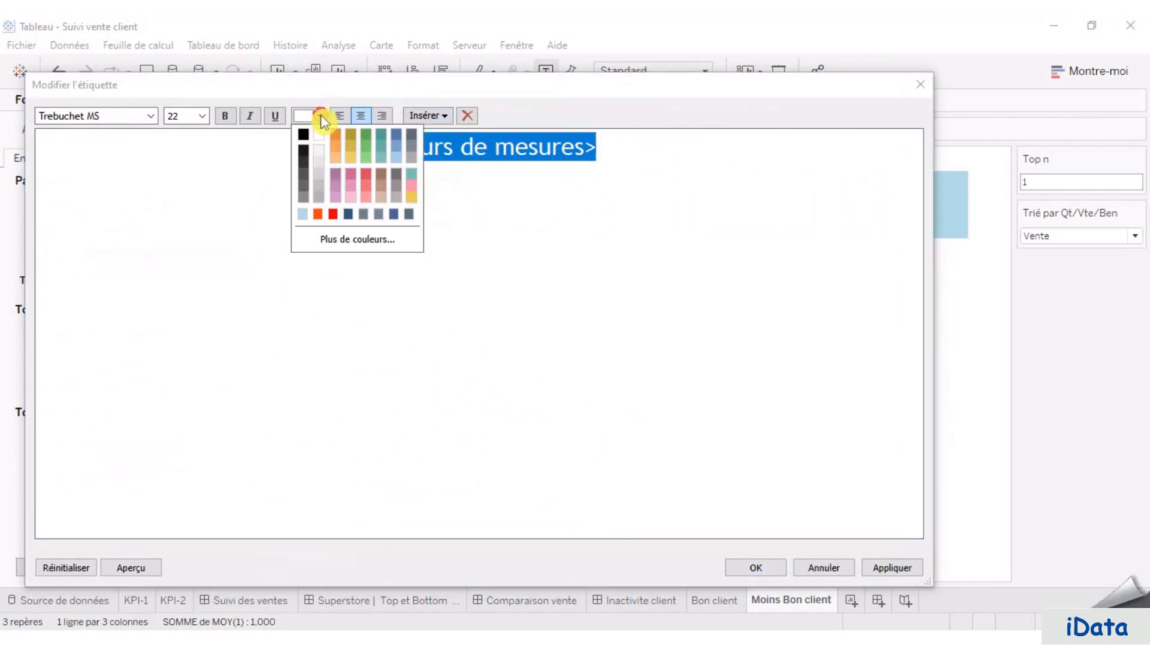
{"action": "left_click", "coordinate": [359, 239]}
{"action": "left_click_drag", "start_coordinate": [613, 461], "coordinate": [539, 458]}
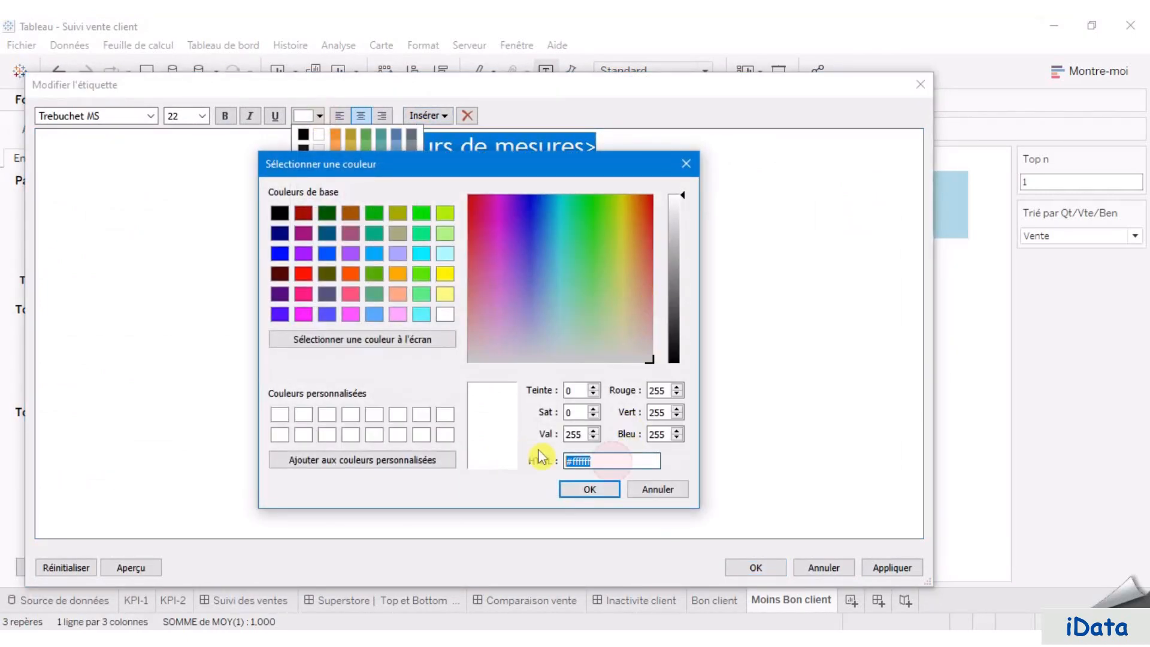
{"action": "type", "text": "#e15759"}
{"action": "left_click", "coordinate": [589, 489]}
{"action": "left_click", "coordinate": [764, 570]}
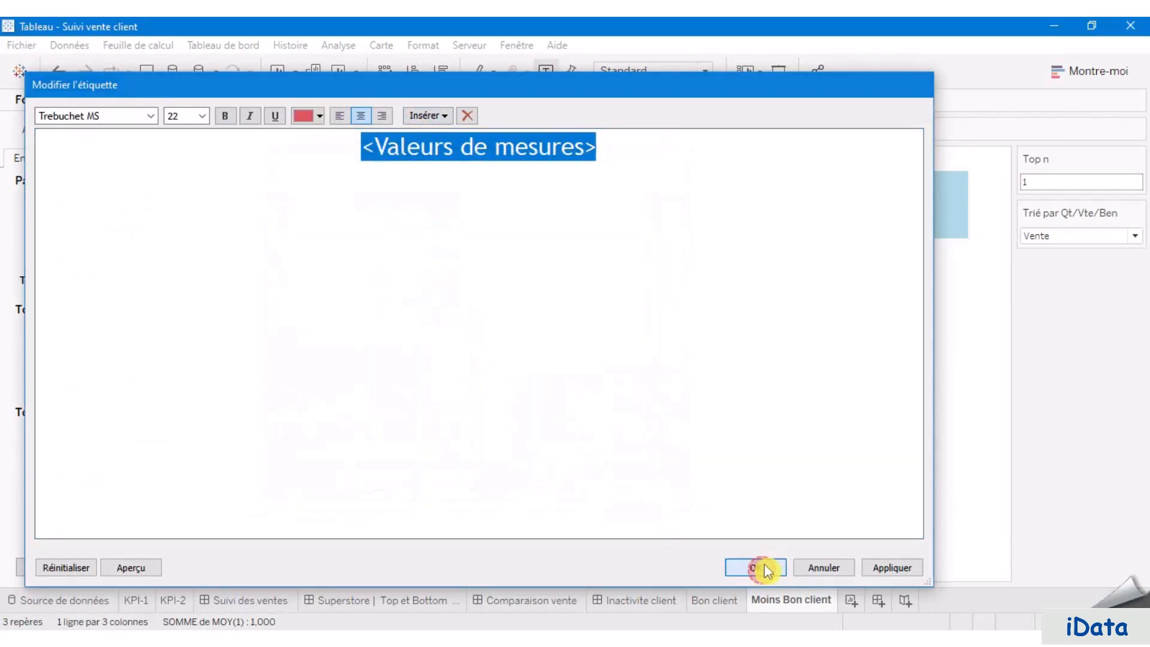
{"action": "left_click", "coordinate": [671, 441]}
- Create a new worksheet and name it Vte par client
{"action": "left_click", "coordinate": [851, 601]}
{"action": "mouse_move", "coordinate": [888, 604]}
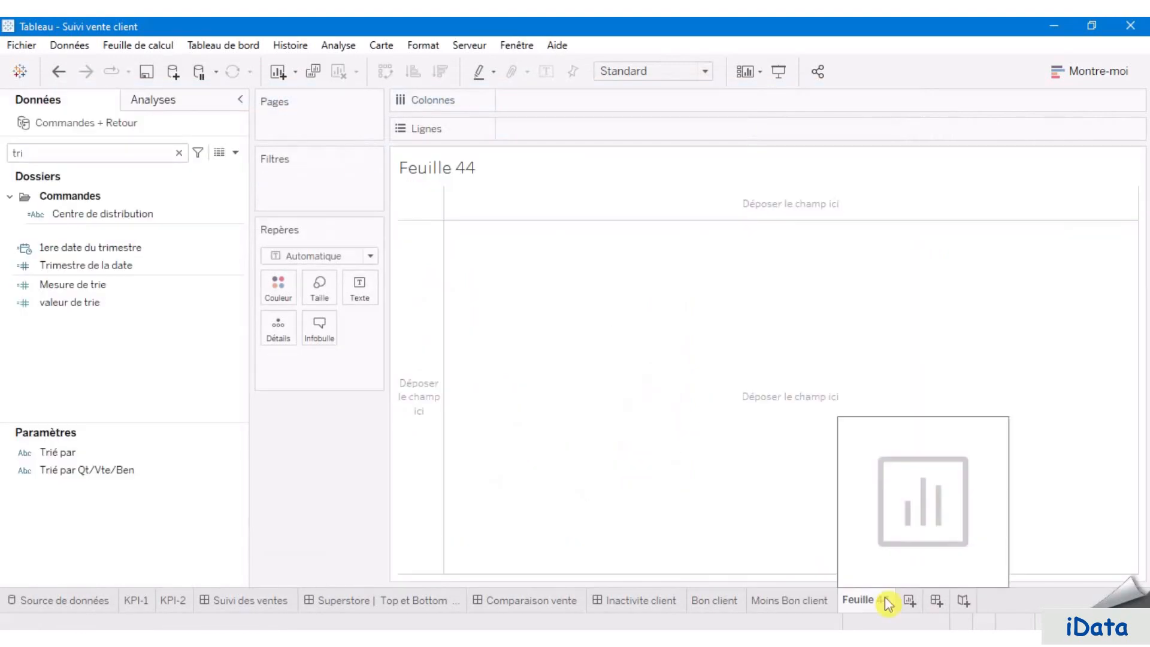
{"action": "double_click", "coordinate": [873, 601]}
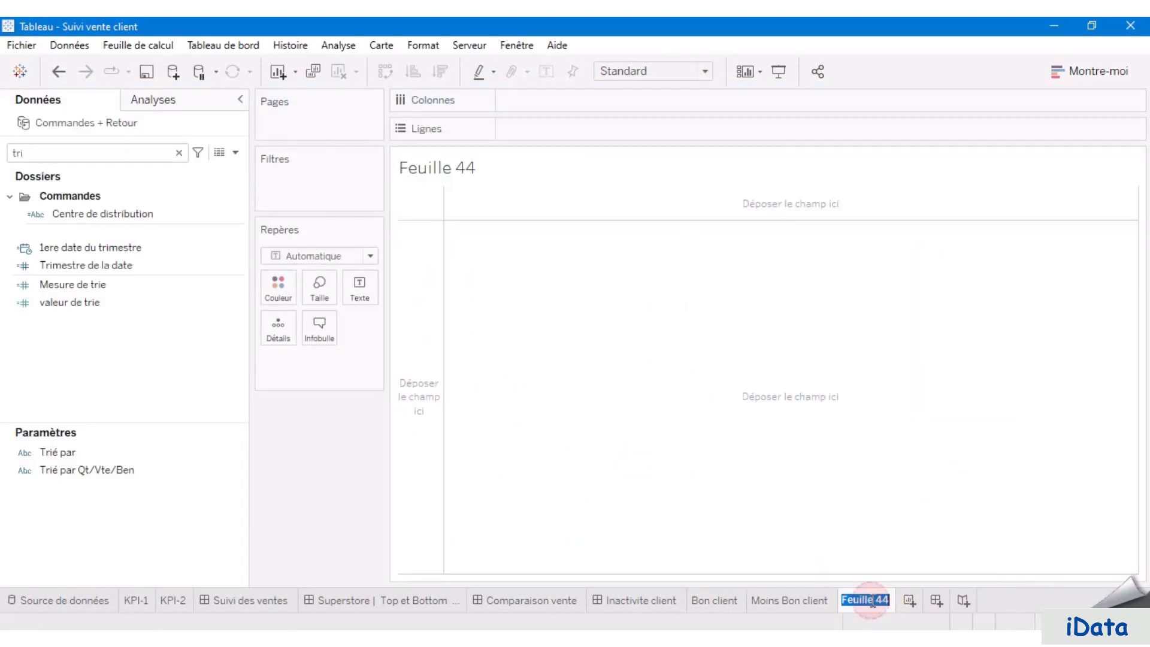
{"action": "type", "text": "Vte par client"}
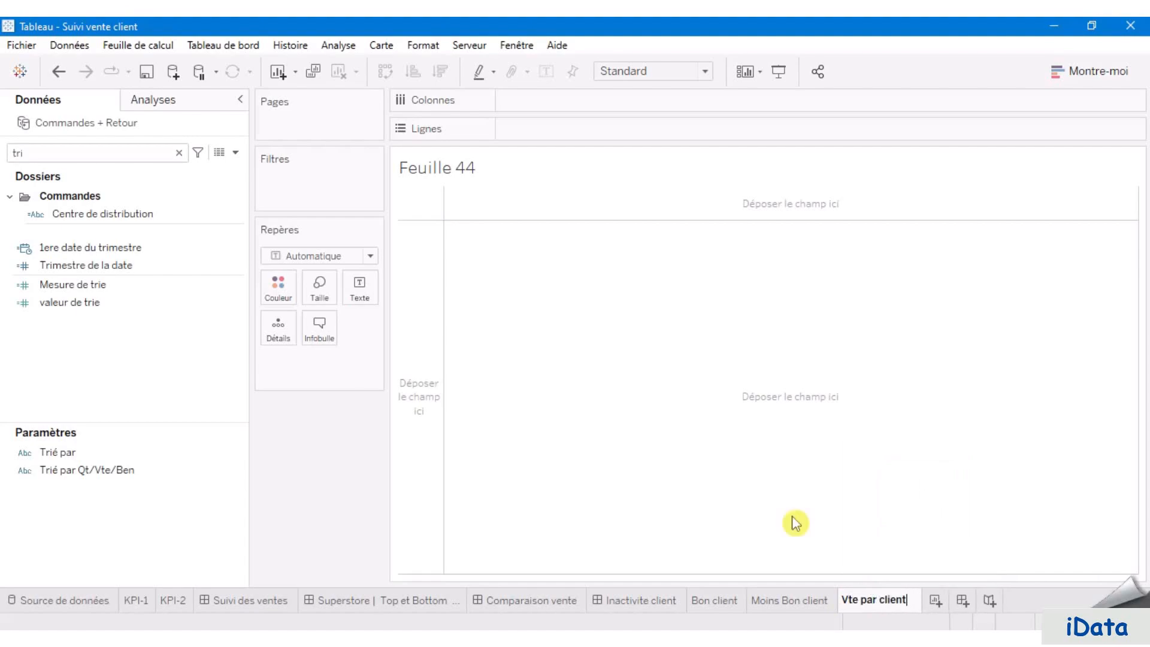
{"action": "key", "text": "Return"}
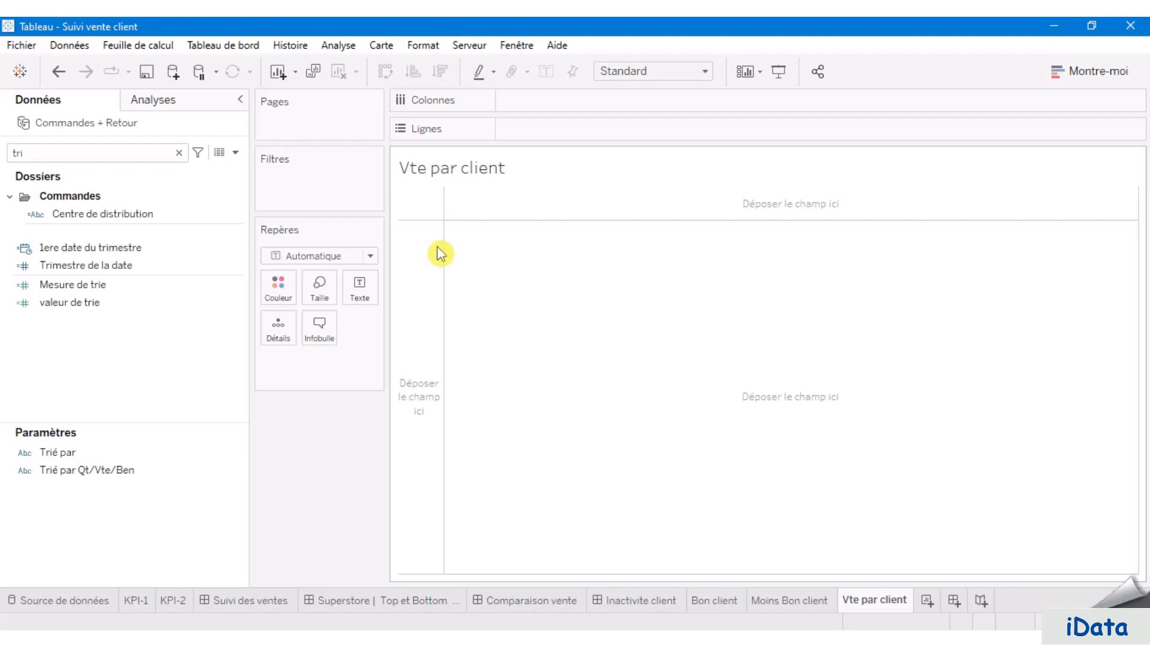
- Add Nom du client to the rows of the sheet and place N° Ligne in front of it
{"action": "left_click", "coordinate": [179, 153]}
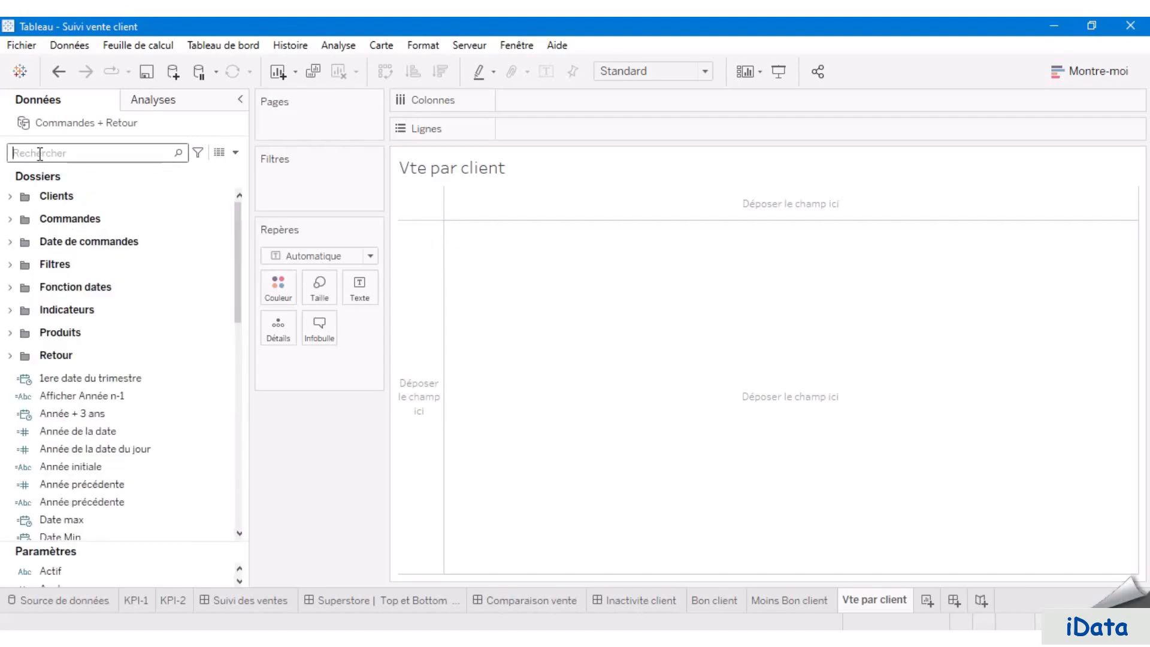
{"action": "type", "text": "nom"}
{"action": "left_click_drag", "start_coordinate": [108, 214], "coordinate": [579, 130]}
{"action": "left_click", "coordinate": [145, 152]}
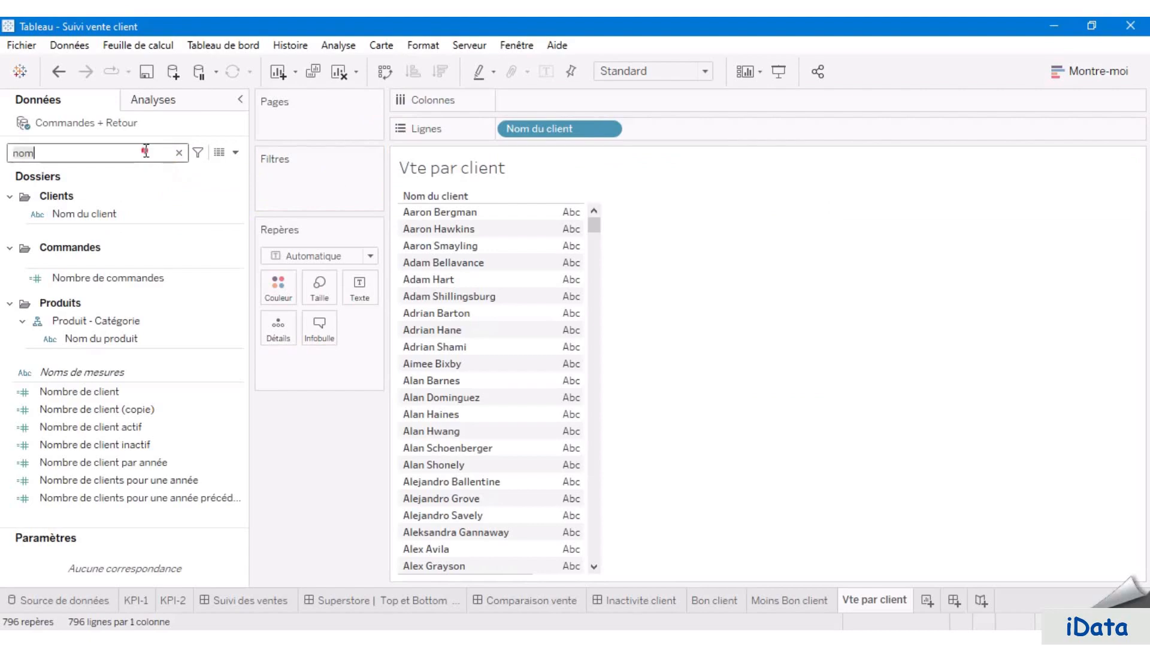
{"action": "type", "text": "°"}
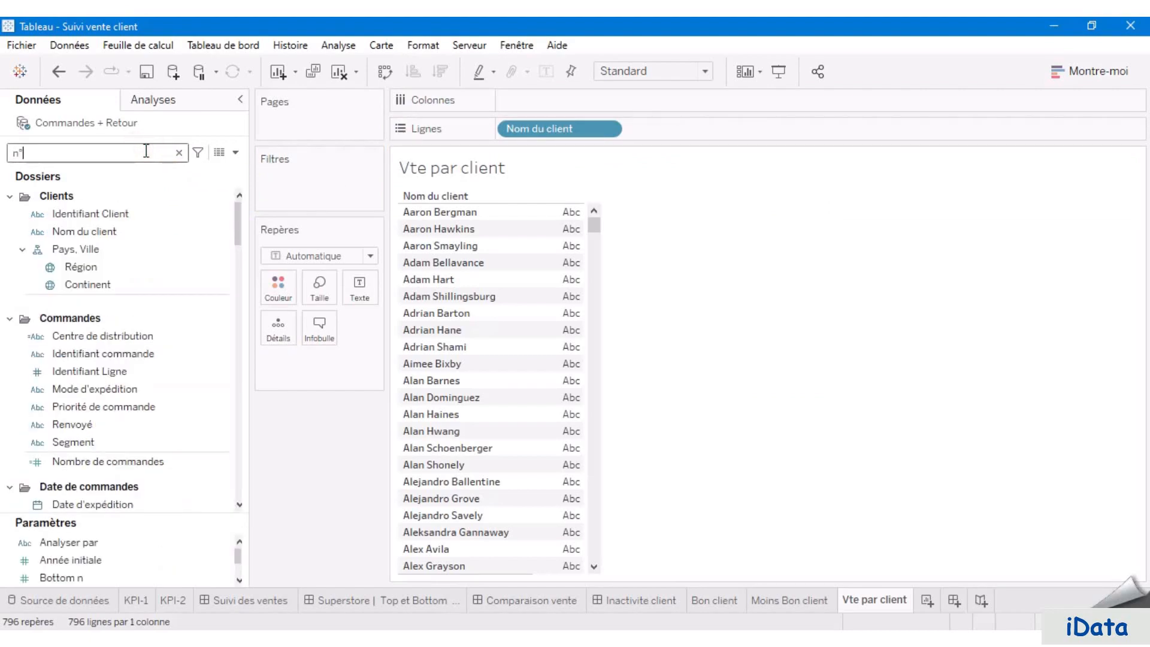
{"action": "left_click", "coordinate": [79, 215]}
{"action": "left_click_drag", "start_coordinate": [81, 221], "coordinate": [516, 133]}
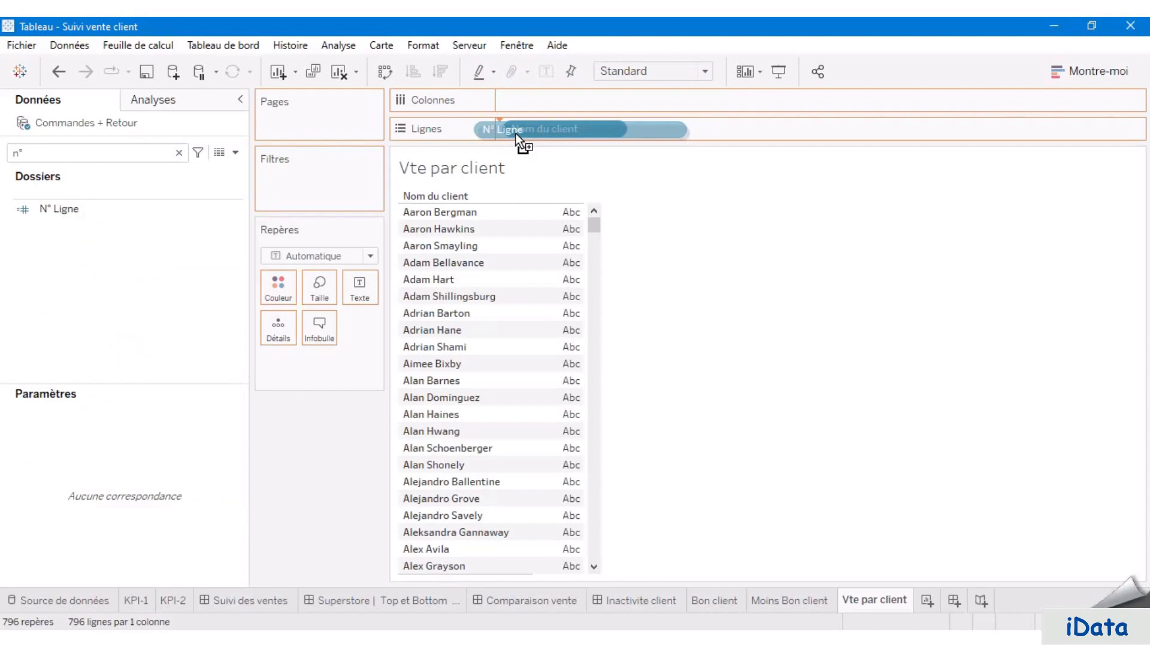
{"action": "left_click_drag", "start_coordinate": [516, 133], "coordinate": [519, 138]}
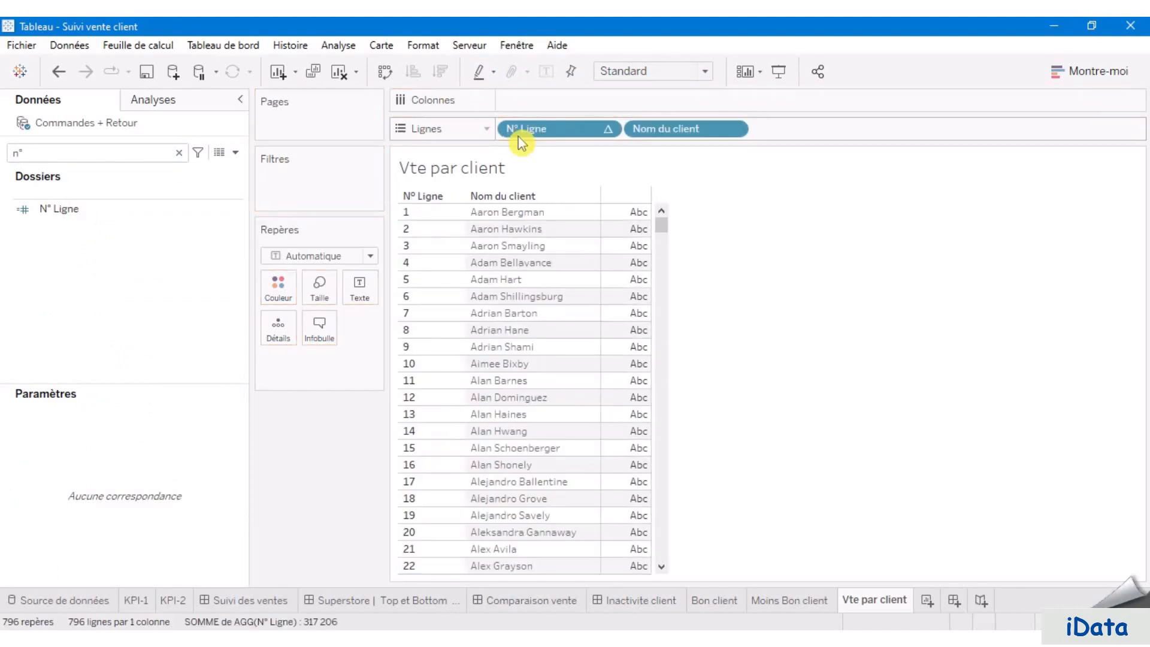
- Find the Mesure de trie field and add it to the columns
{"action": "left_click", "coordinate": [51, 157]}
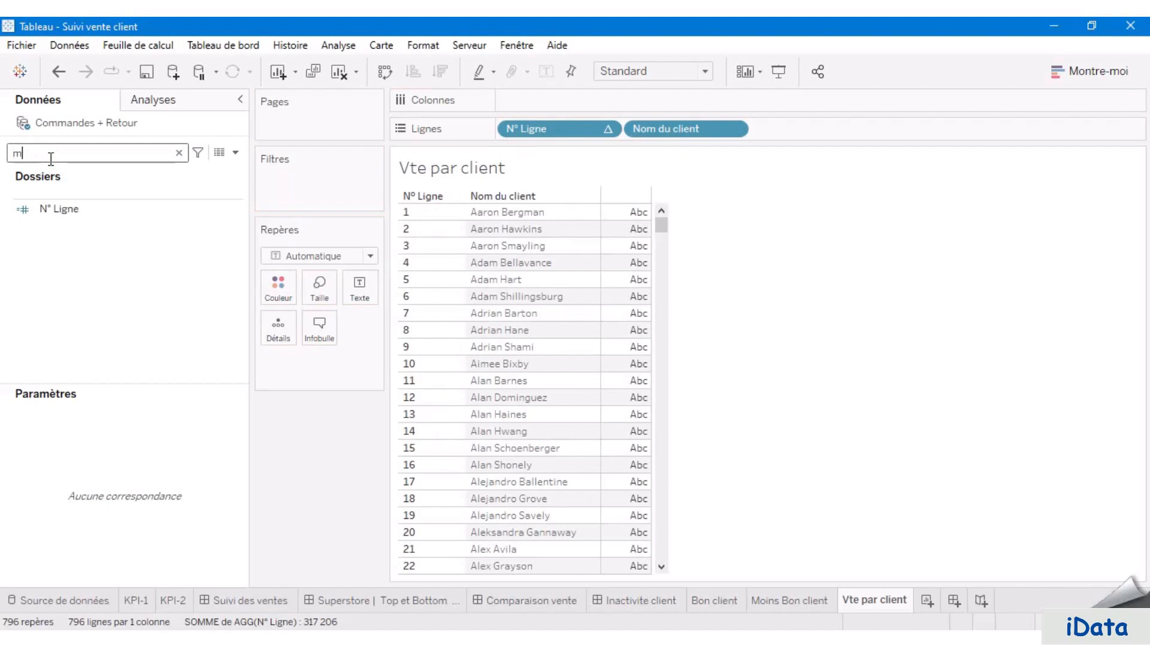
{"action": "left_click", "coordinate": [133, 251]}
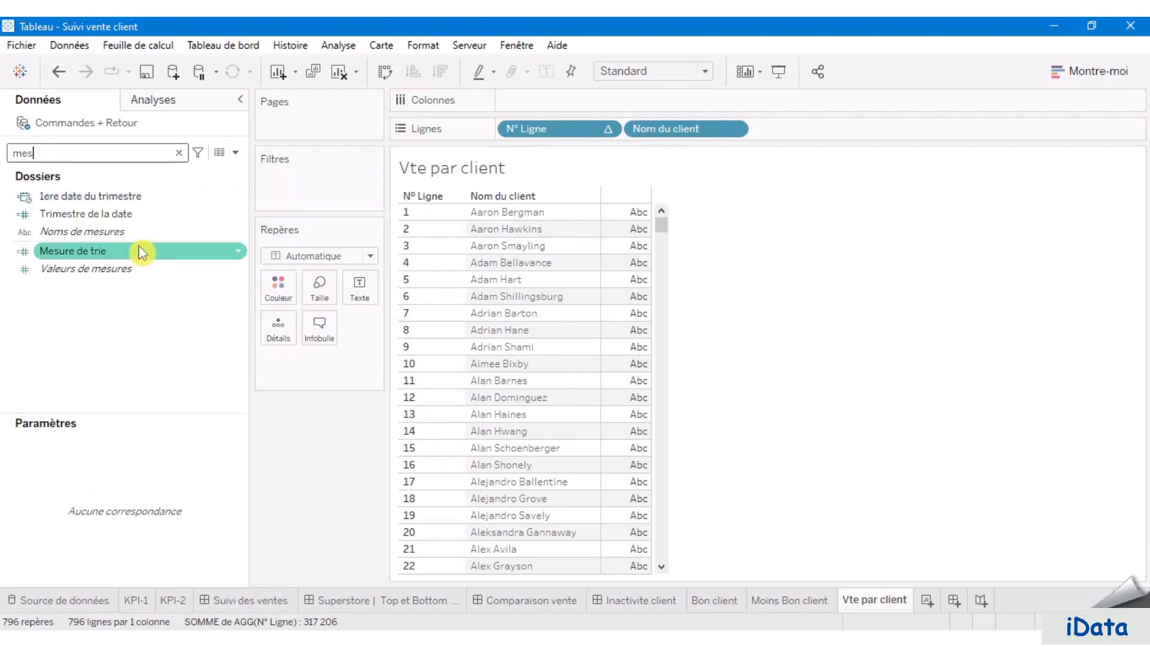
{"action": "left_click_drag", "start_coordinate": [132, 251], "coordinate": [534, 102]}
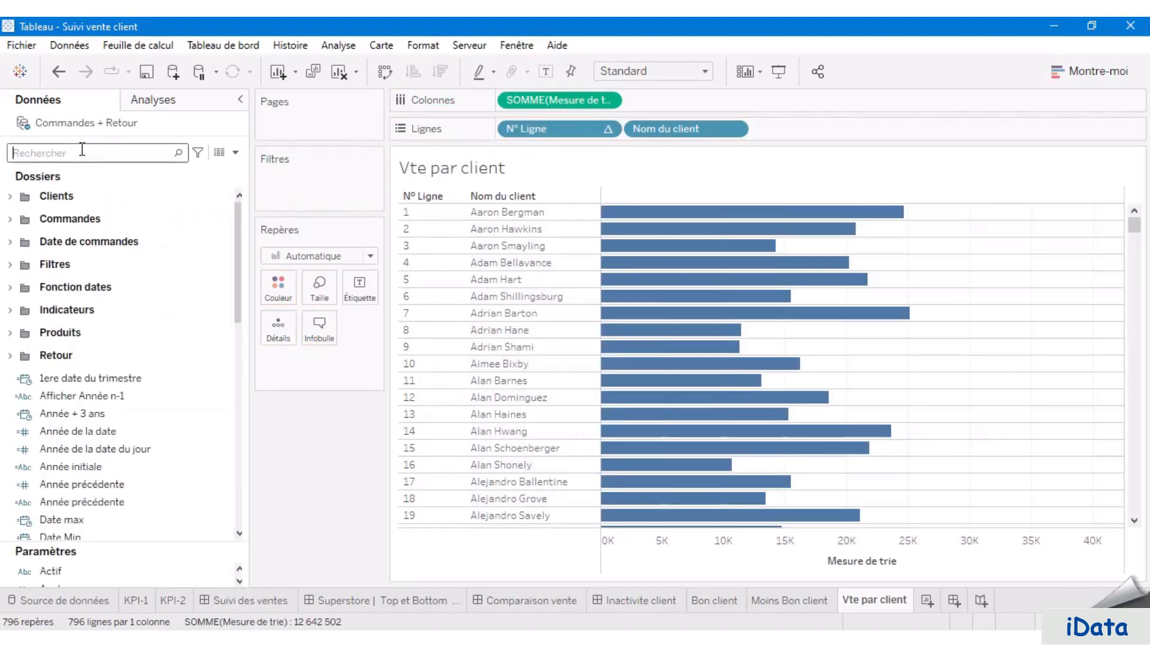
- Filter the sheet on Est dans la période de vente, keeping only the value Vrai
{"action": "left_click", "coordinate": [116, 215]}
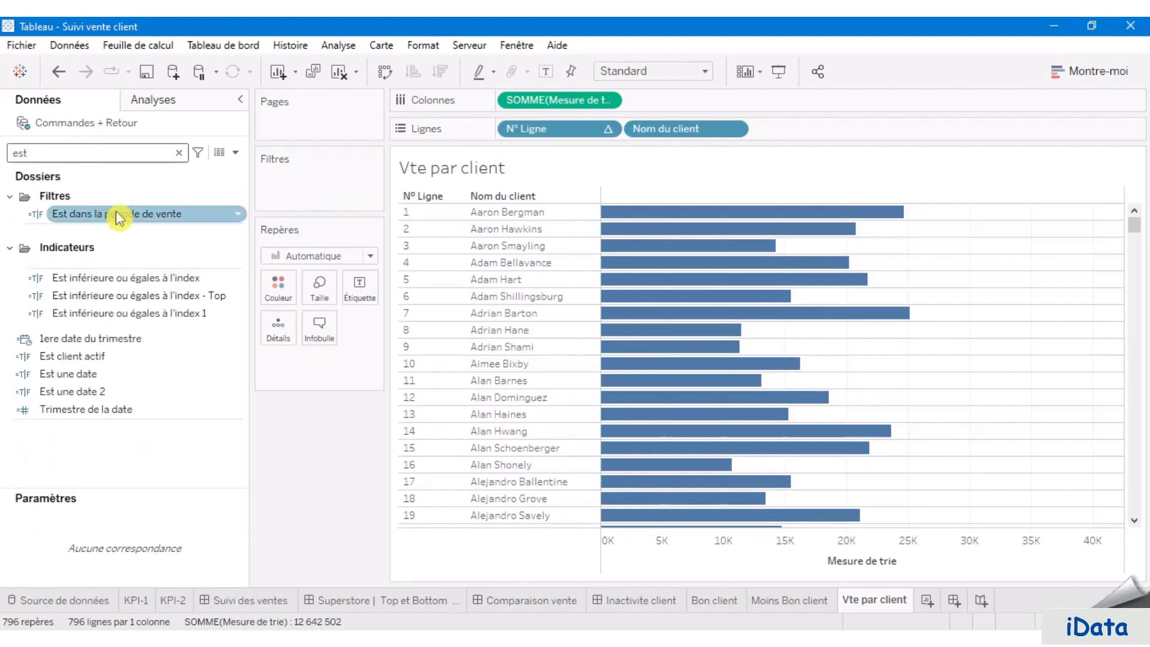
{"action": "left_click_drag", "start_coordinate": [115, 215], "coordinate": [328, 185]}
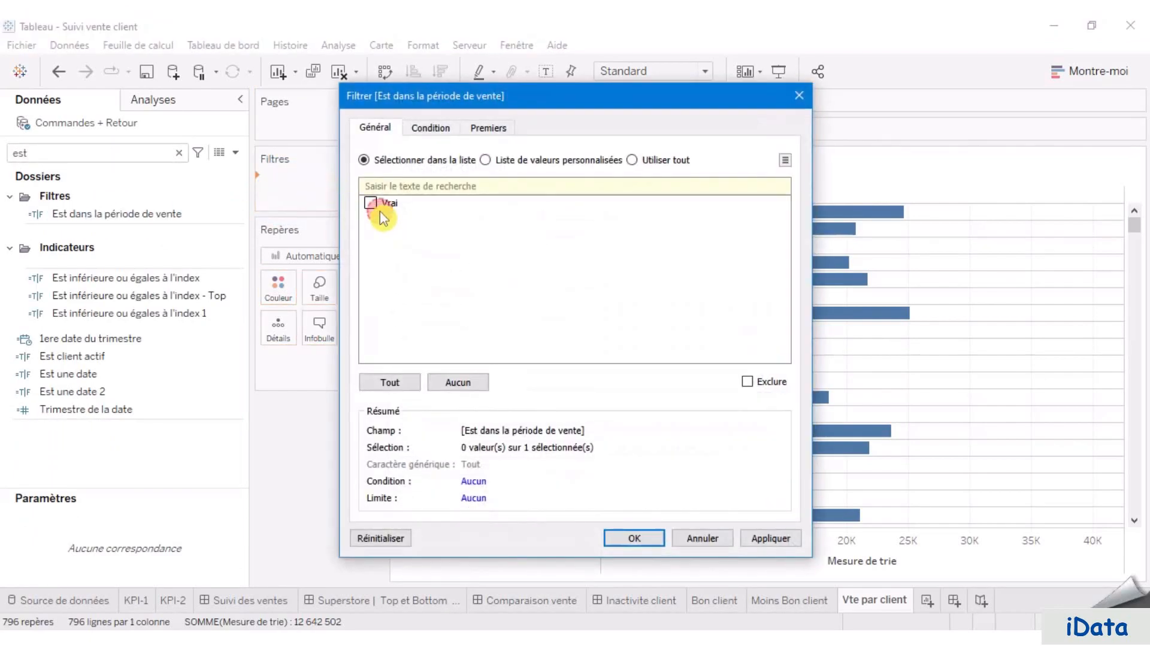
{"action": "left_click", "coordinate": [373, 204]}
{"action": "key", "text": "Return"}
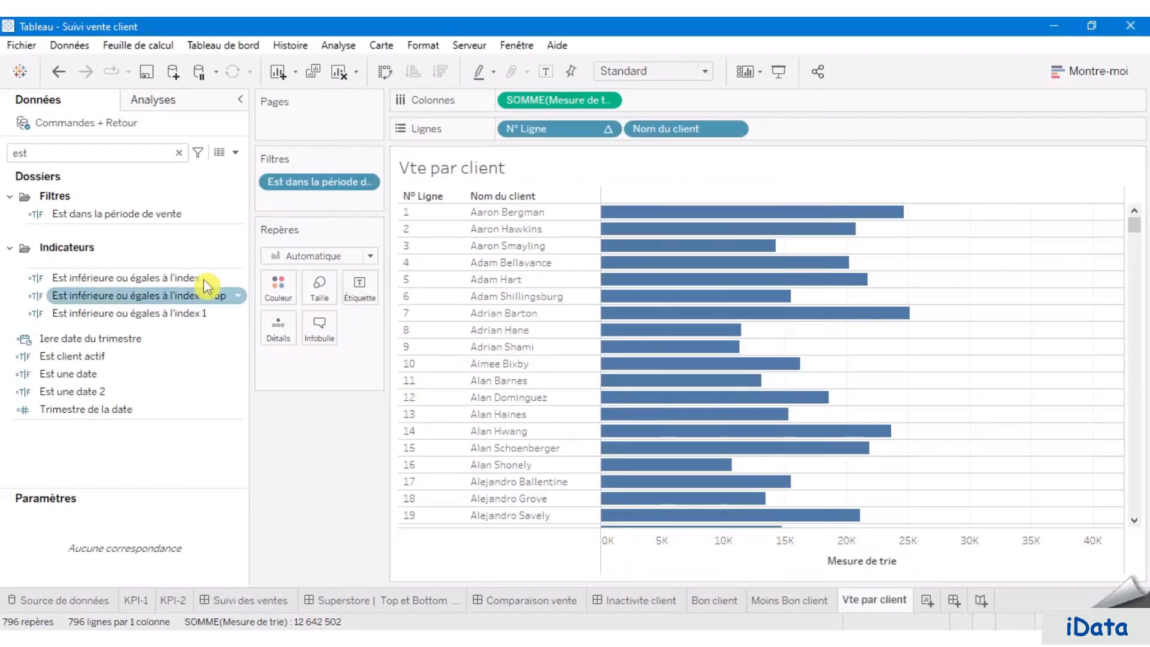
- Add a Nom du client filter to the sheet with the Utiliser tout option
{"action": "double_click", "coordinate": [72, 150]}
{"action": "type", "text": "nom"}
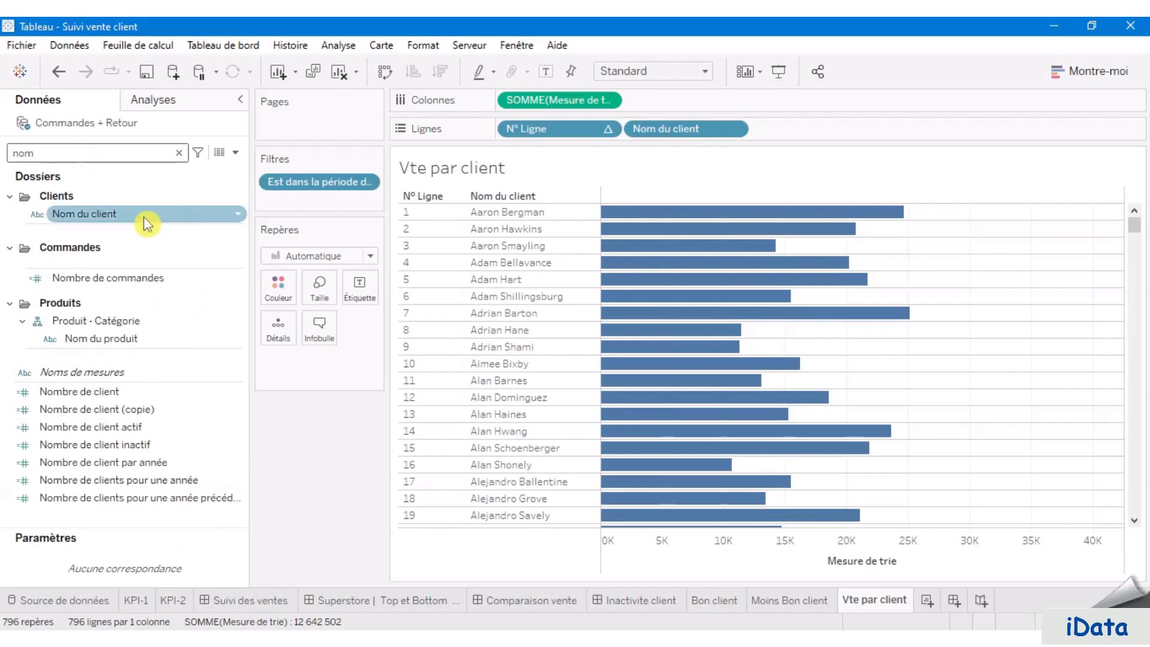
{"action": "left_click_drag", "start_coordinate": [146, 221], "coordinate": [351, 212]}
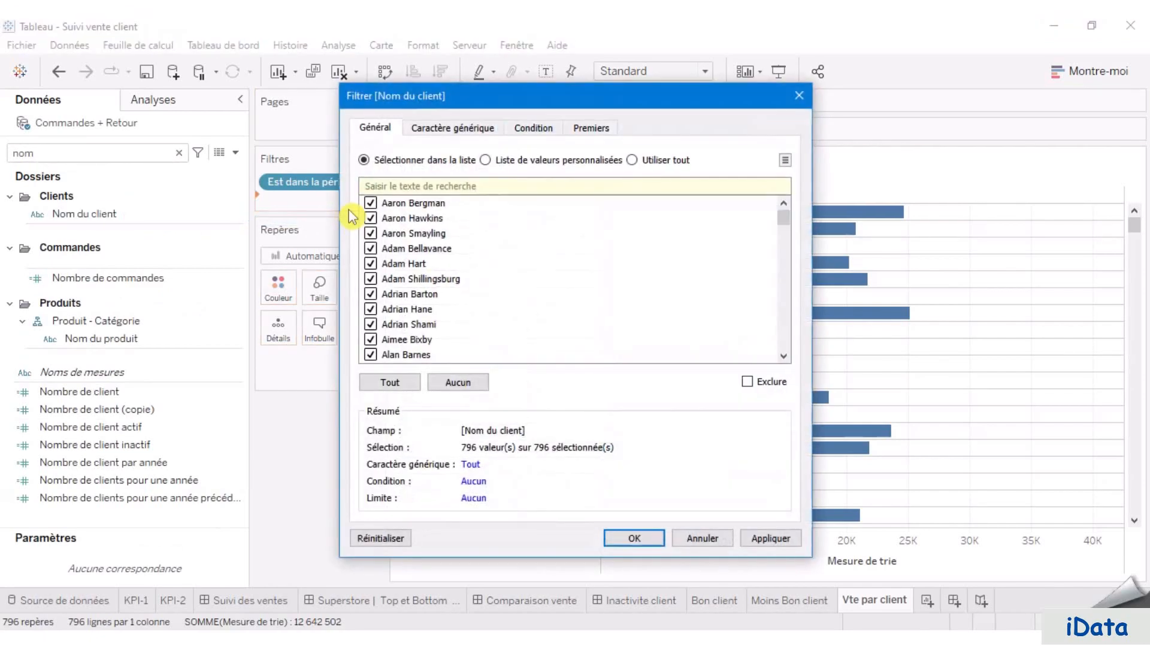
{"action": "left_click", "coordinate": [646, 163]}
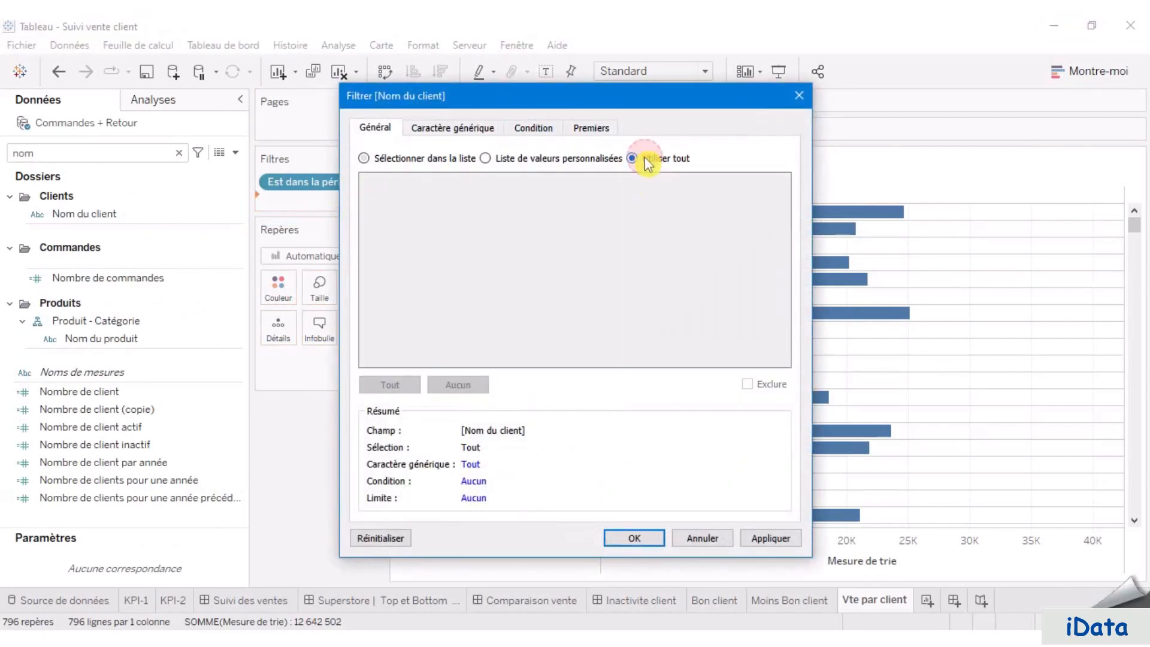
{"action": "left_click", "coordinate": [794, 539]}
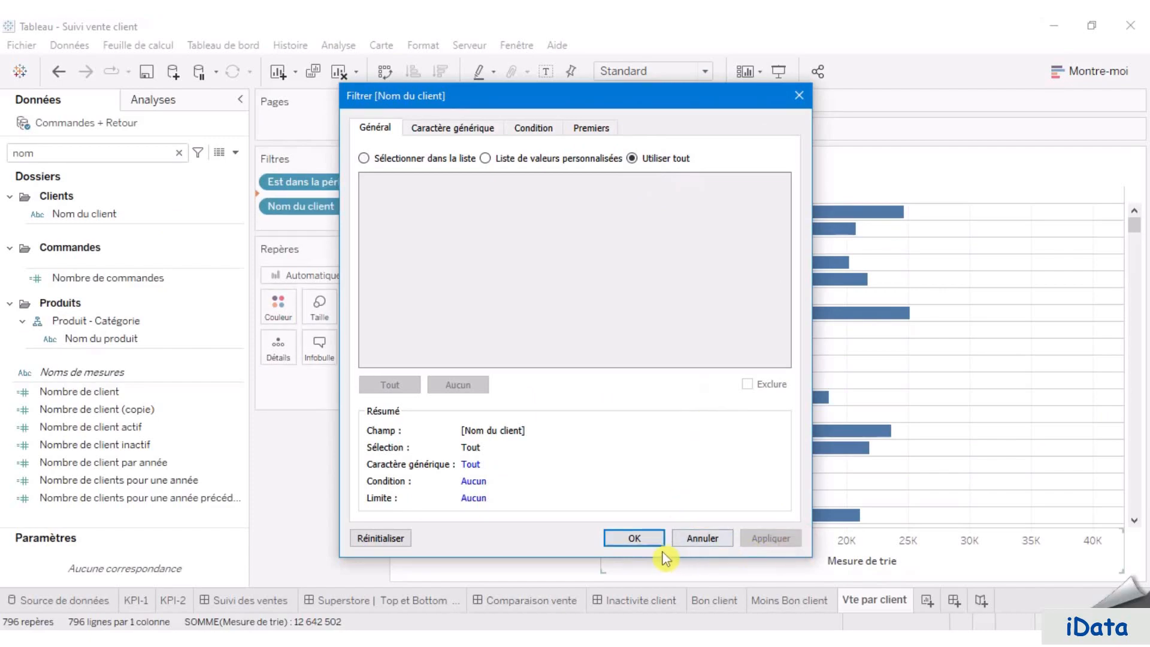
{"action": "left_click", "coordinate": [646, 538]}
- Show Mesure de trie as the label on the bars
{"action": "left_click", "coordinate": [68, 156]}
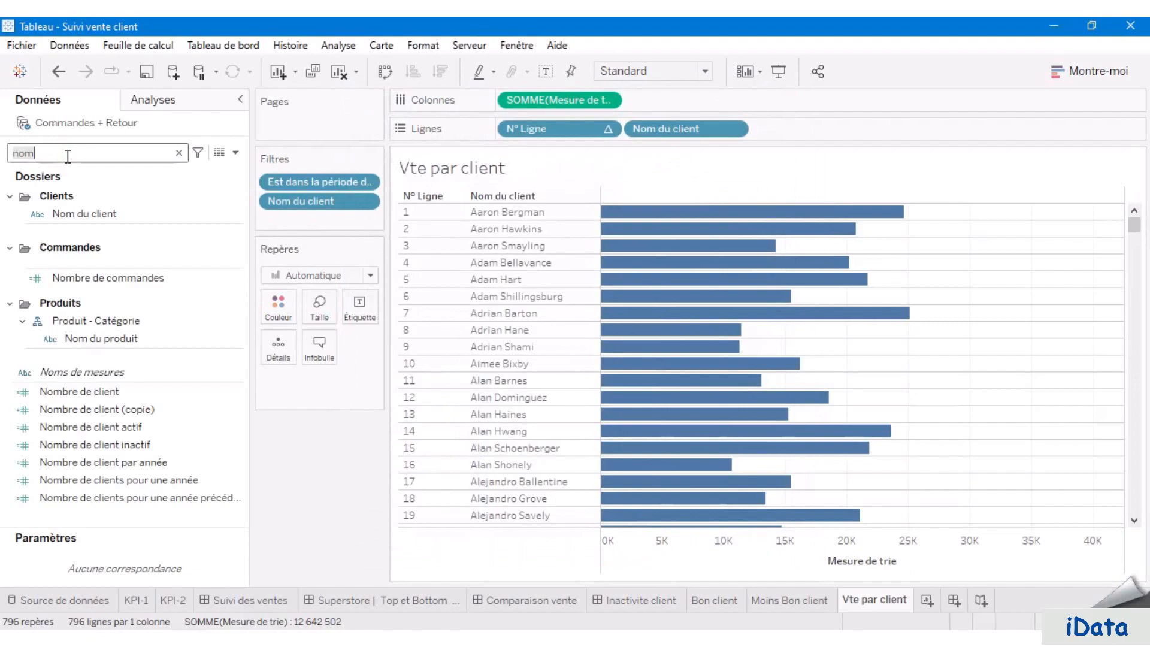
{"action": "type", "text": "mes"}
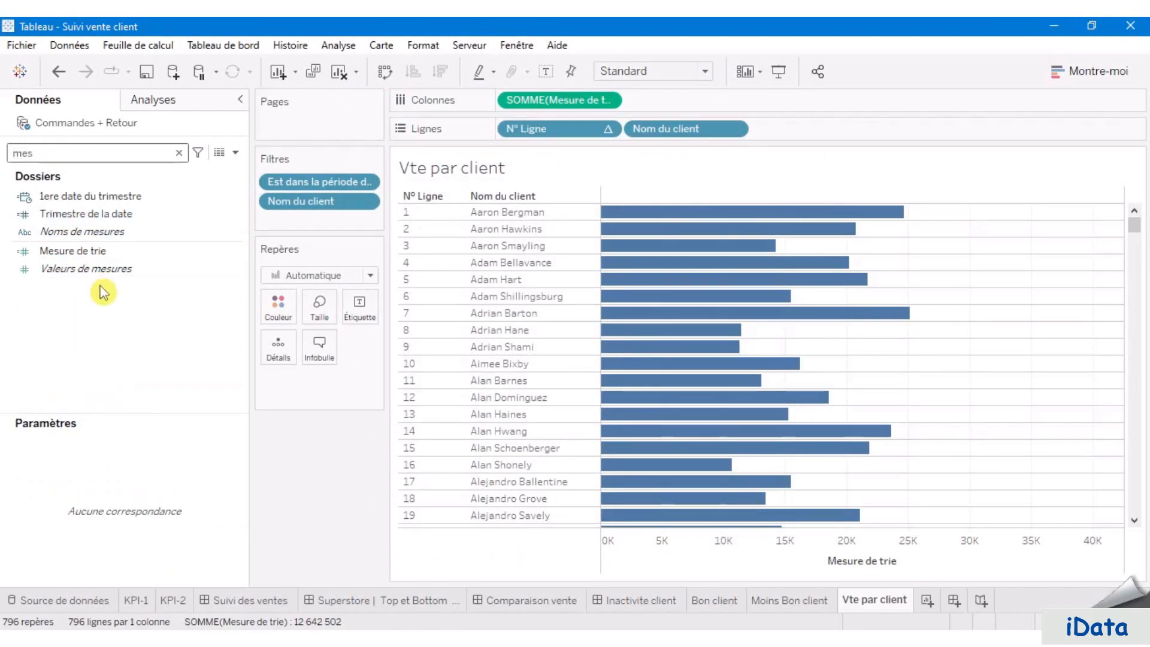
{"action": "left_click_drag", "start_coordinate": [106, 251], "coordinate": [364, 311]}
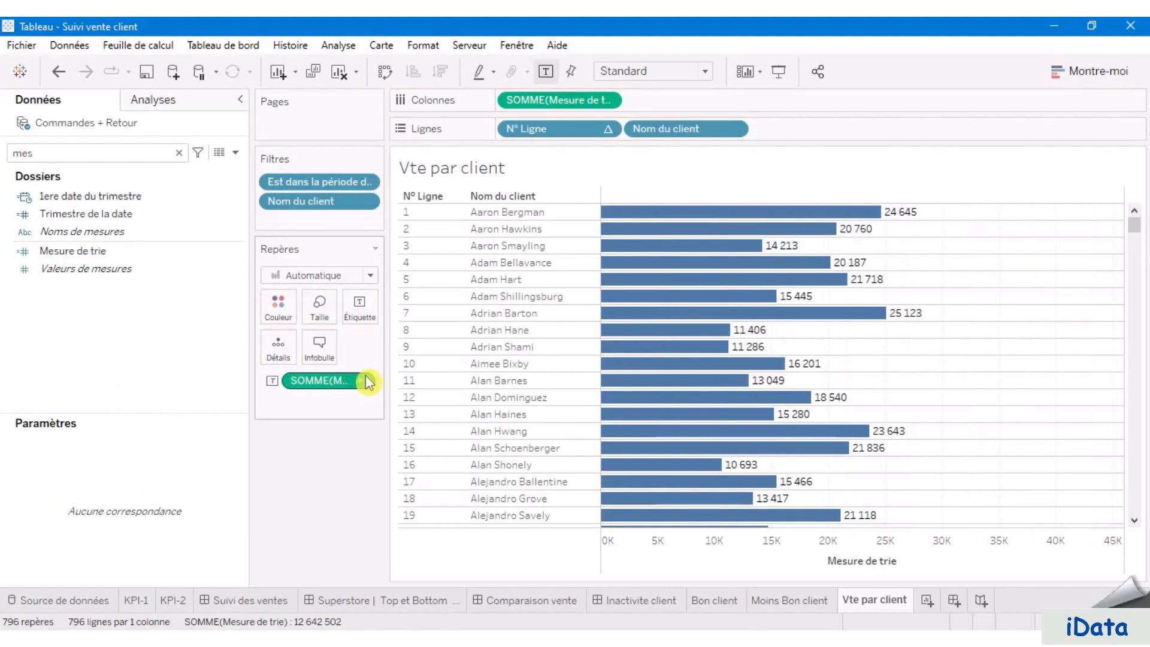
- Add Mesure de trie to the marks again as a second label calculated as Pourcentage du total
{"action": "left_click", "coordinate": [131, 253]}
{"action": "left_click_drag", "start_coordinate": [97, 254], "coordinate": [310, 411]}
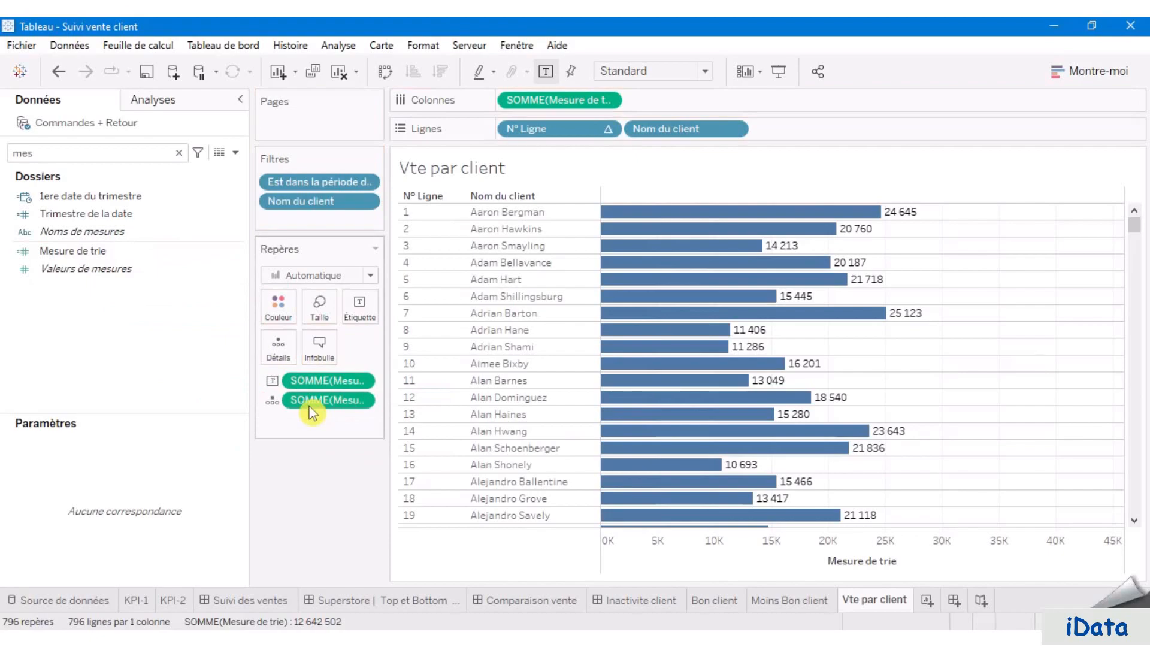
{"action": "left_click", "coordinate": [362, 400]}
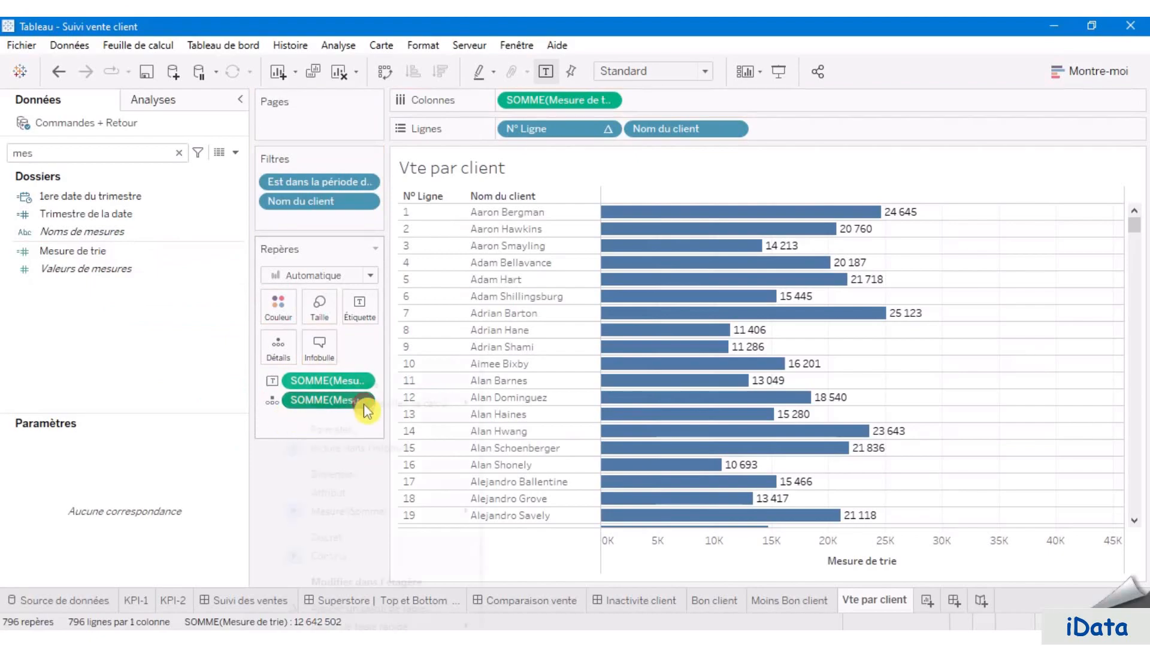
{"action": "mouse_move", "coordinate": [437, 626]}
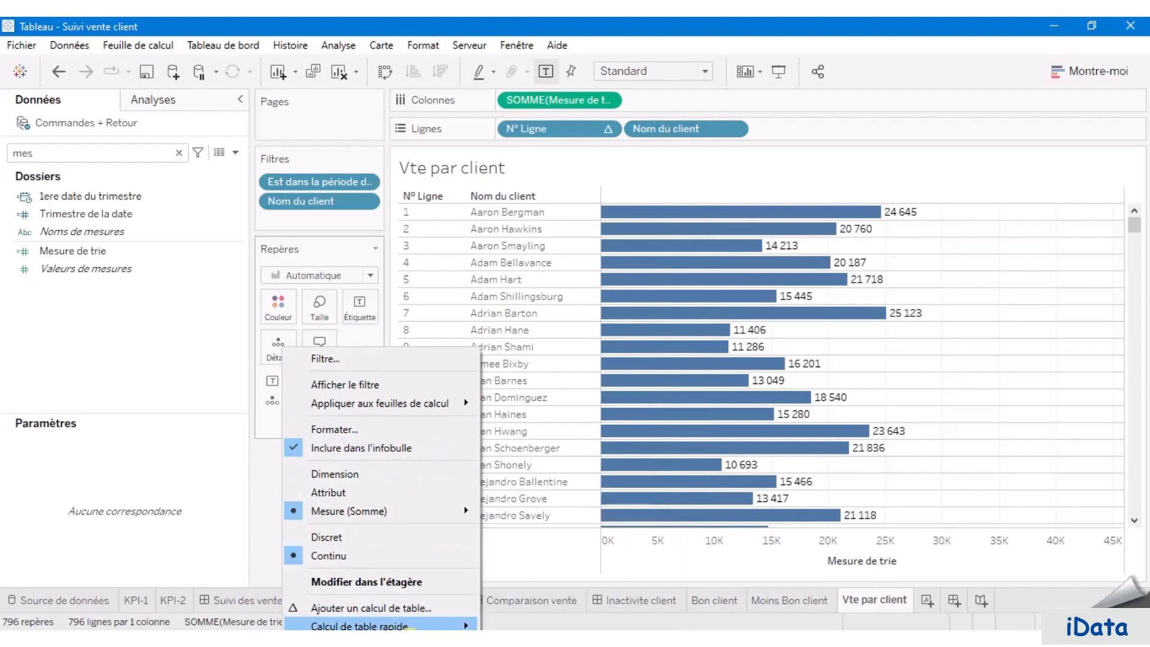
{"action": "mouse_move", "coordinate": [398, 628]}
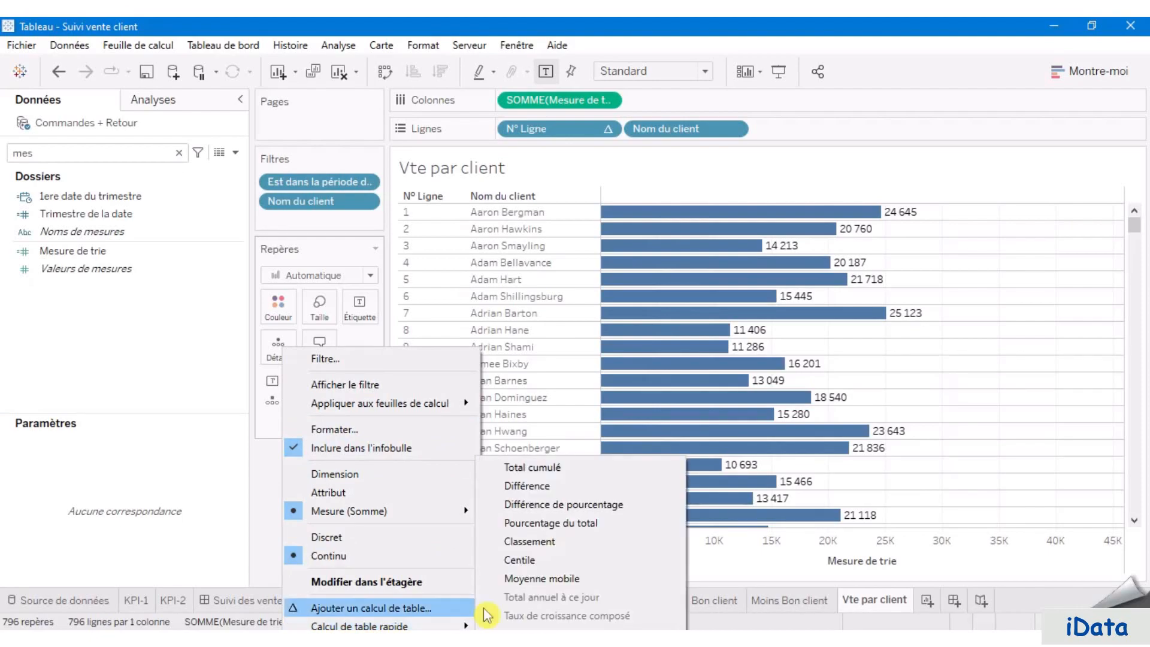
{"action": "left_click", "coordinate": [580, 525]}
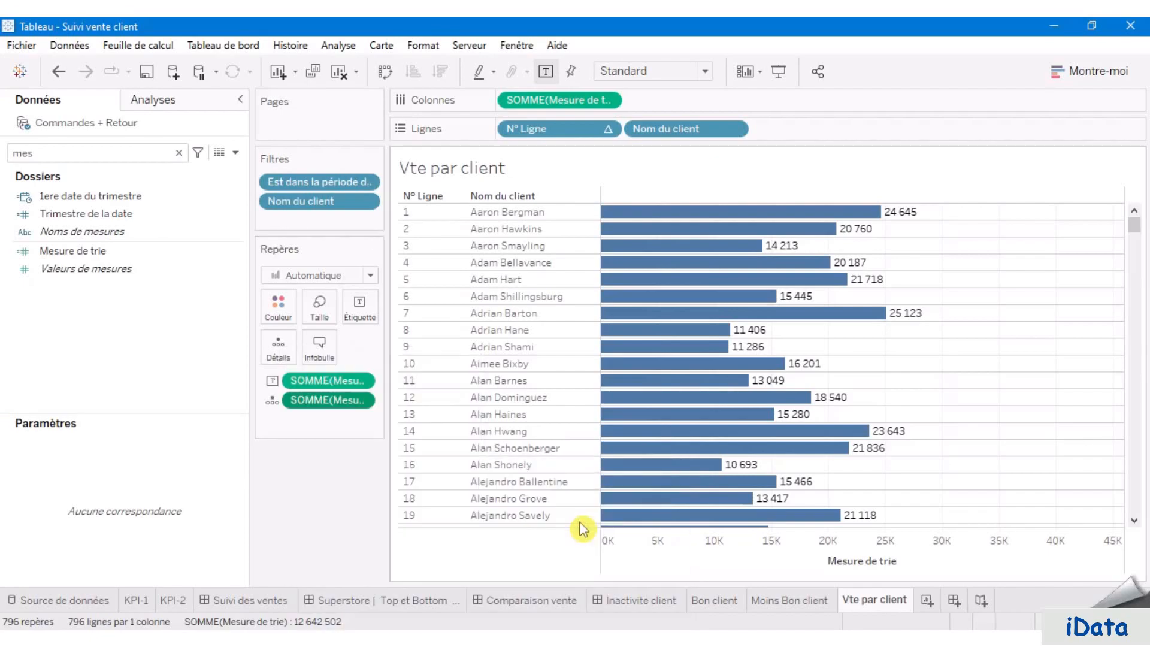
{"action": "left_click", "coordinate": [272, 401]}
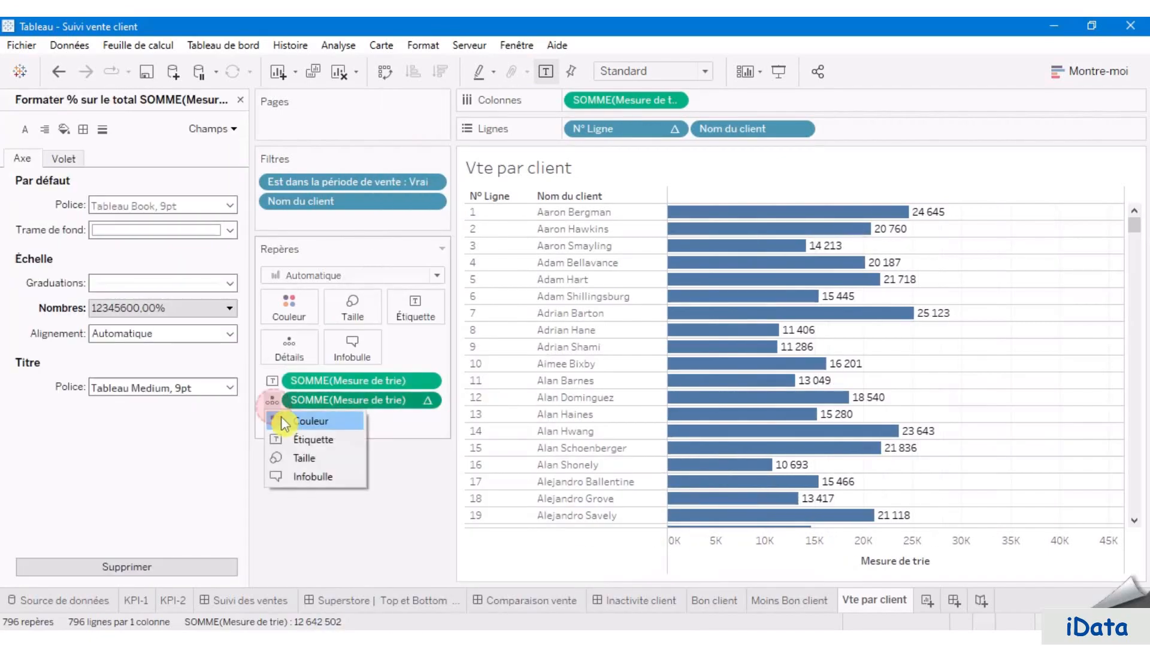
{"action": "left_click", "coordinate": [324, 440]}
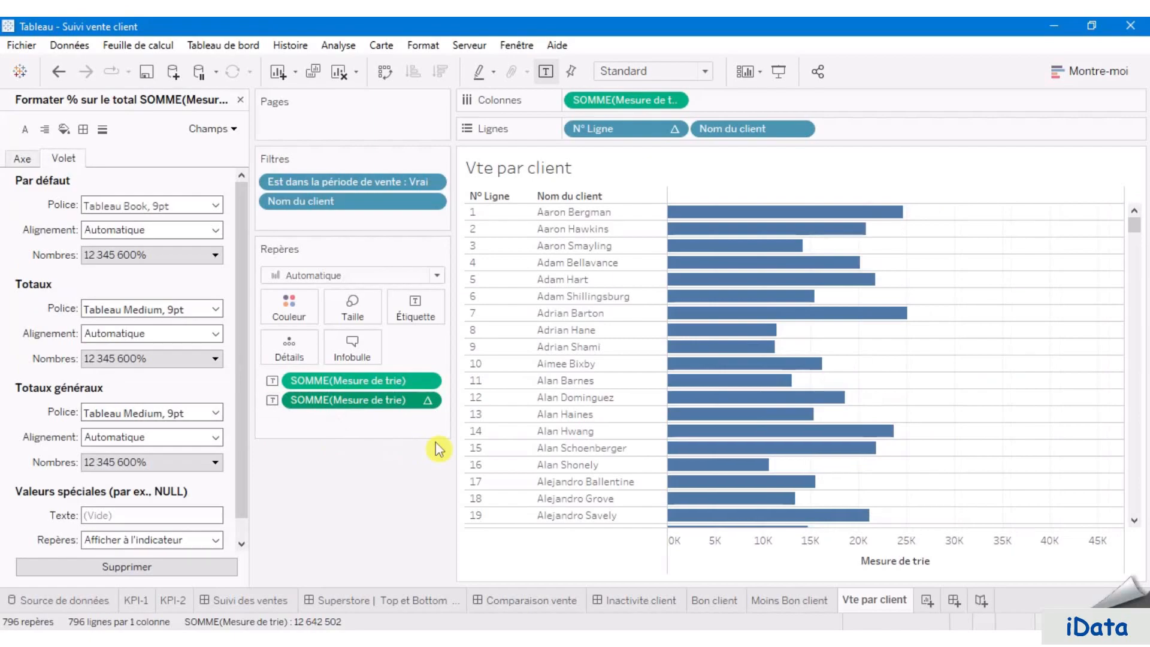
- Edit the bar label text to put both measures on one line, with the percentage of total in parentheses
{"action": "left_click", "coordinate": [420, 314]}
{"action": "left_click", "coordinate": [630, 396]}
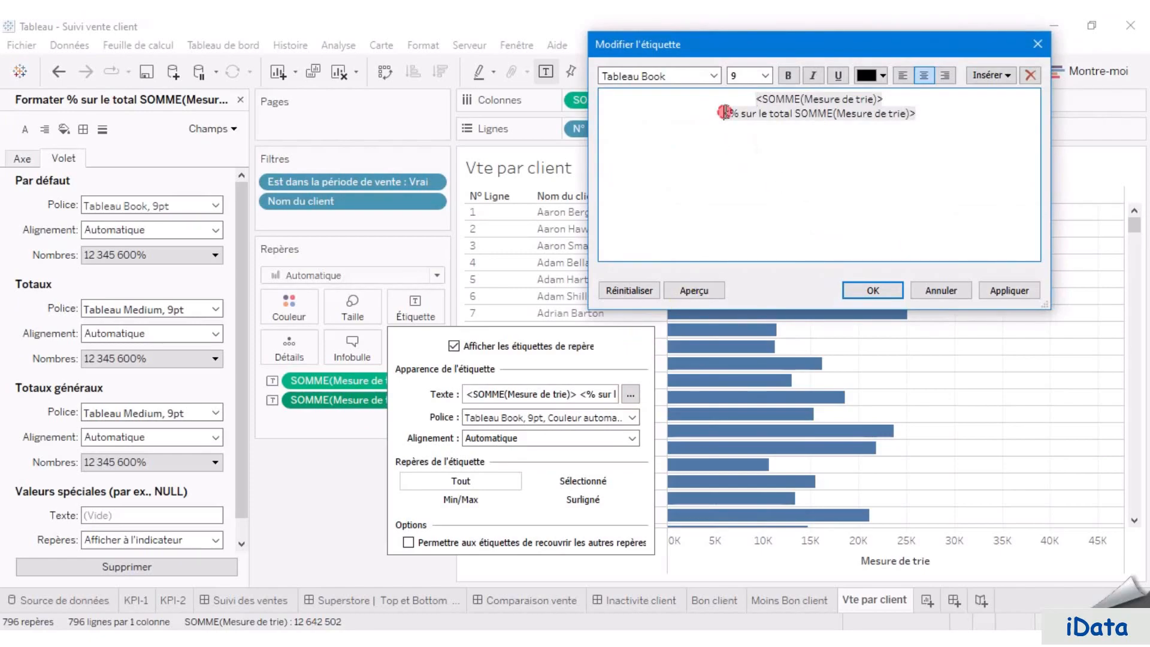
{"action": "key", "text": "BackSpace"}
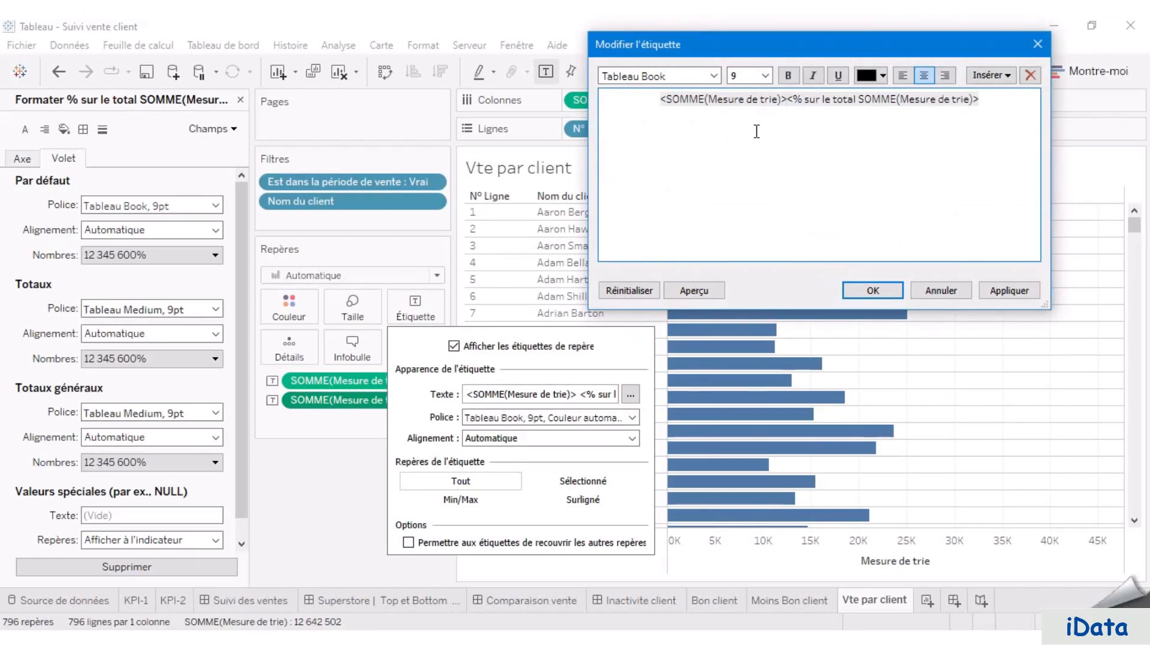
{"action": "type", "text": "("}
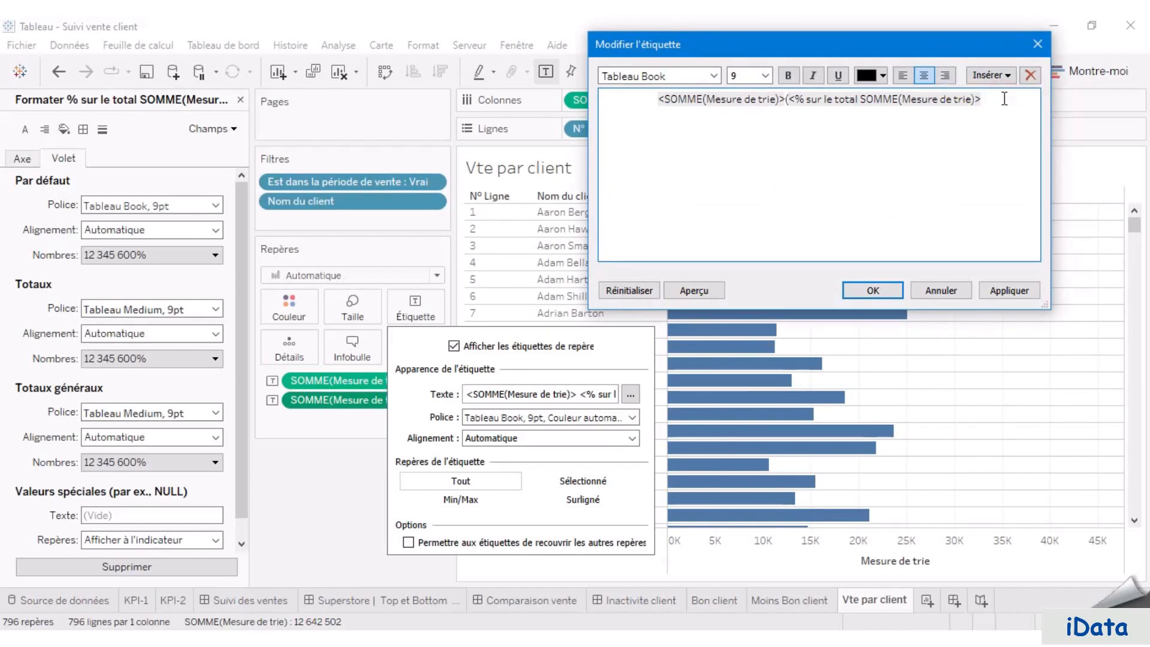
{"action": "type", "text": ")"}
- Set the font of the entire label text to Trebuchet MS and apply it
{"action": "key", "text": "ctrl+a"}
{"action": "left_click", "coordinate": [638, 76]}
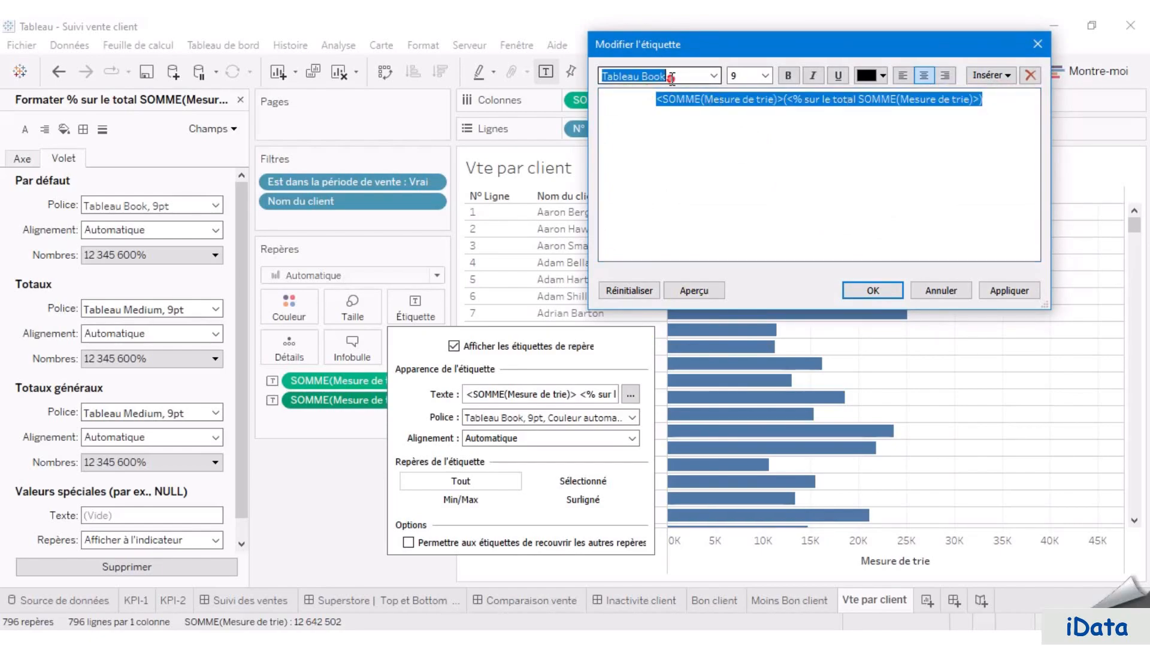
{"action": "type", "text": "tri"}
{"action": "type", "text": "ebuchet MS"}
{"action": "key", "text": "Return"}
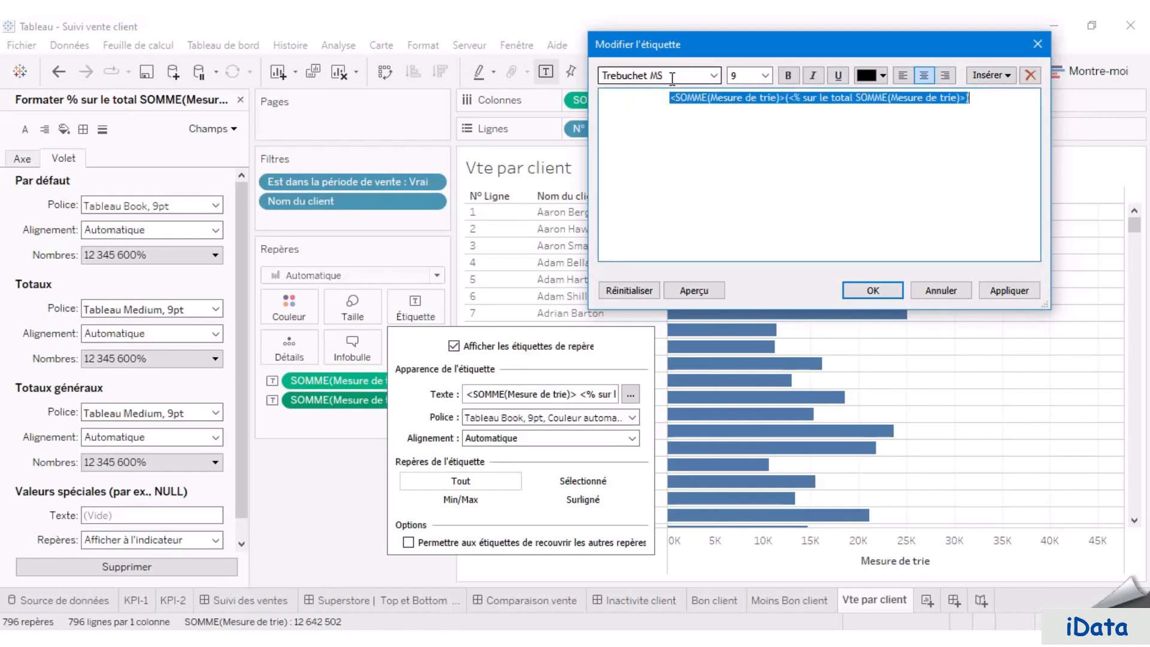
{"action": "left_click", "coordinate": [1006, 291]}
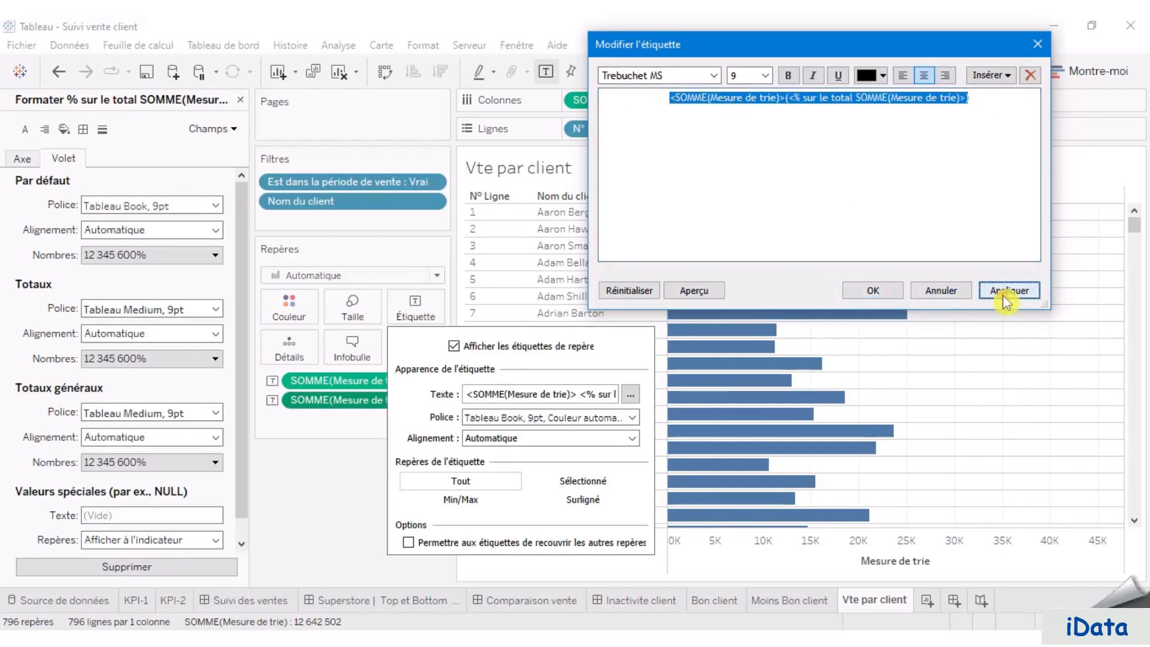
{"action": "left_click", "coordinate": [866, 292]}
- Set the horizontal alignment of the bar labels to Gauche
{"action": "left_click", "coordinate": [419, 308]}
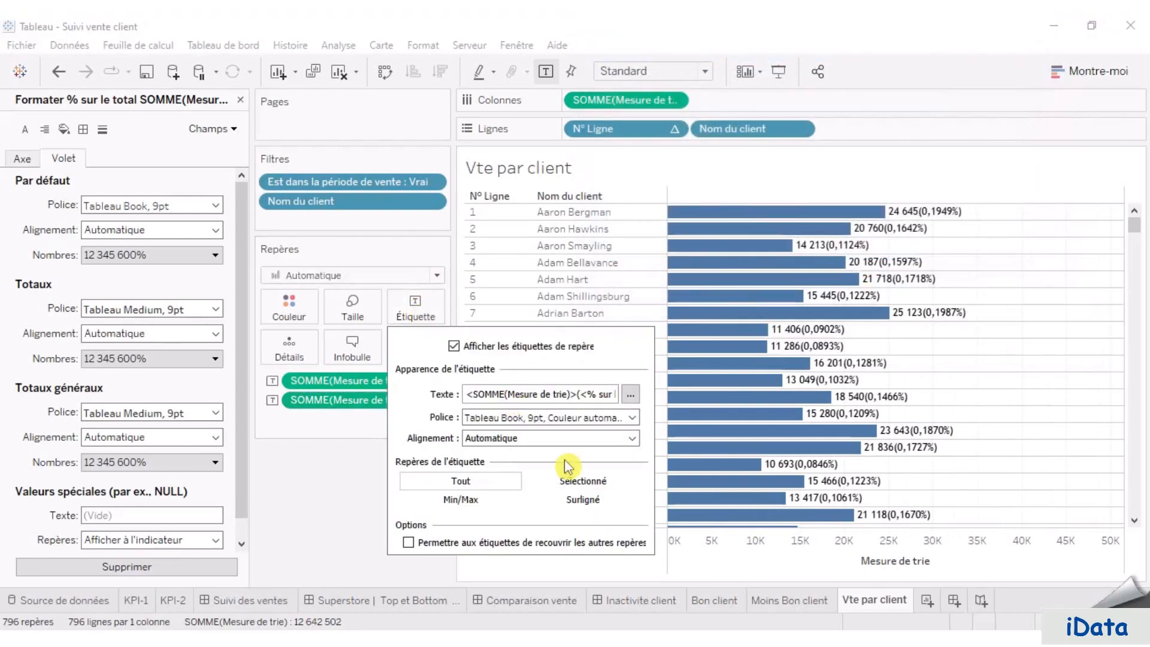
{"action": "left_click", "coordinate": [546, 439]}
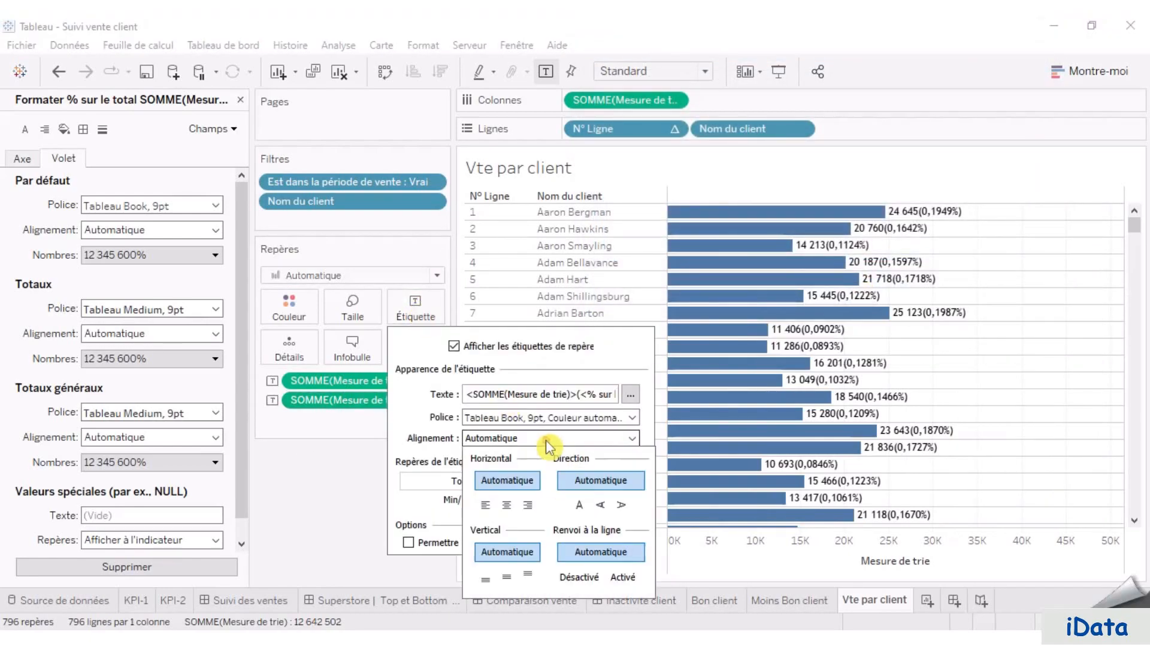
{"action": "left_click", "coordinate": [487, 508]}
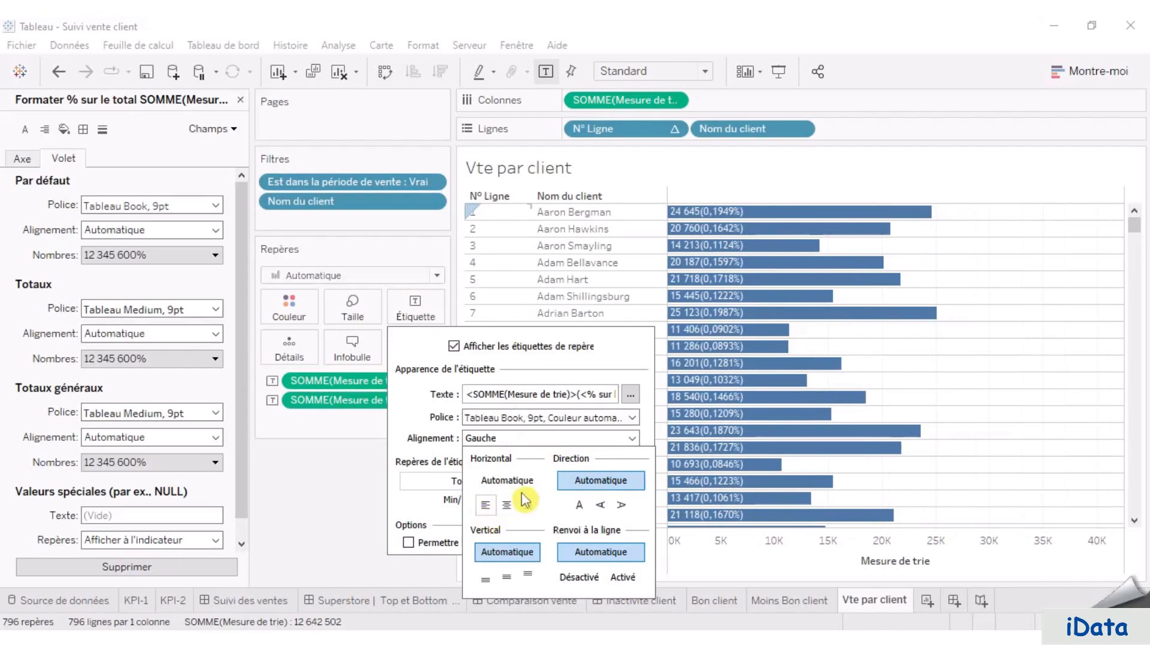
{"action": "left_click", "coordinate": [318, 513]}
- Change the bar colour to the custom HTML value #add8e6
{"action": "left_click", "coordinate": [290, 304]}
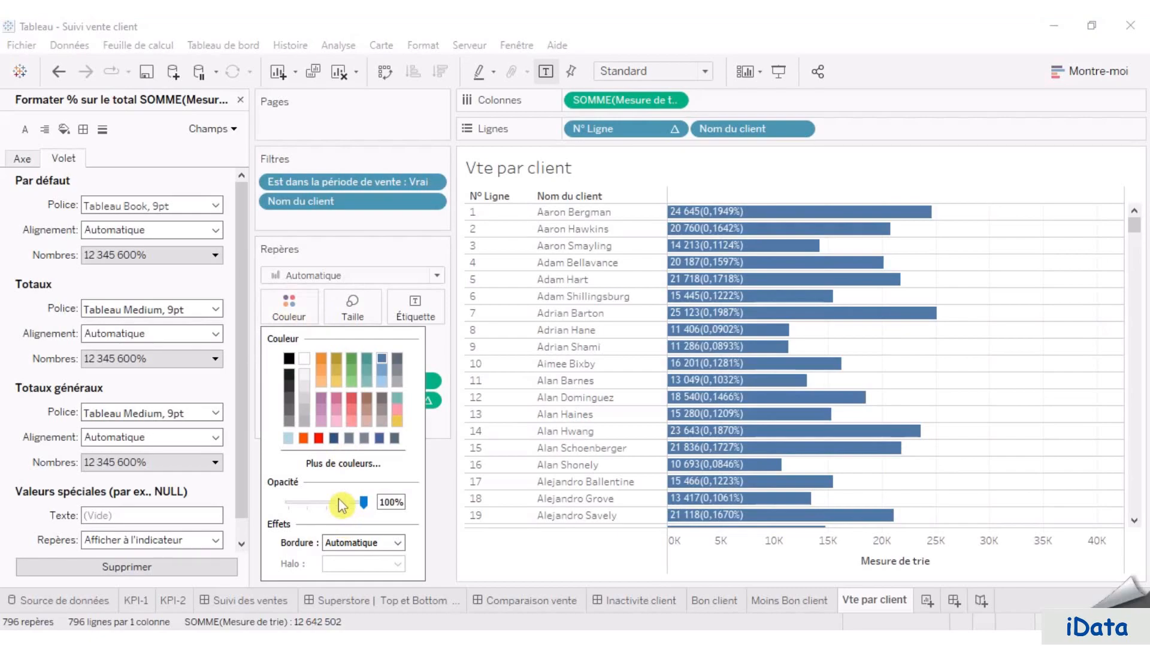
{"action": "left_click", "coordinate": [345, 470]}
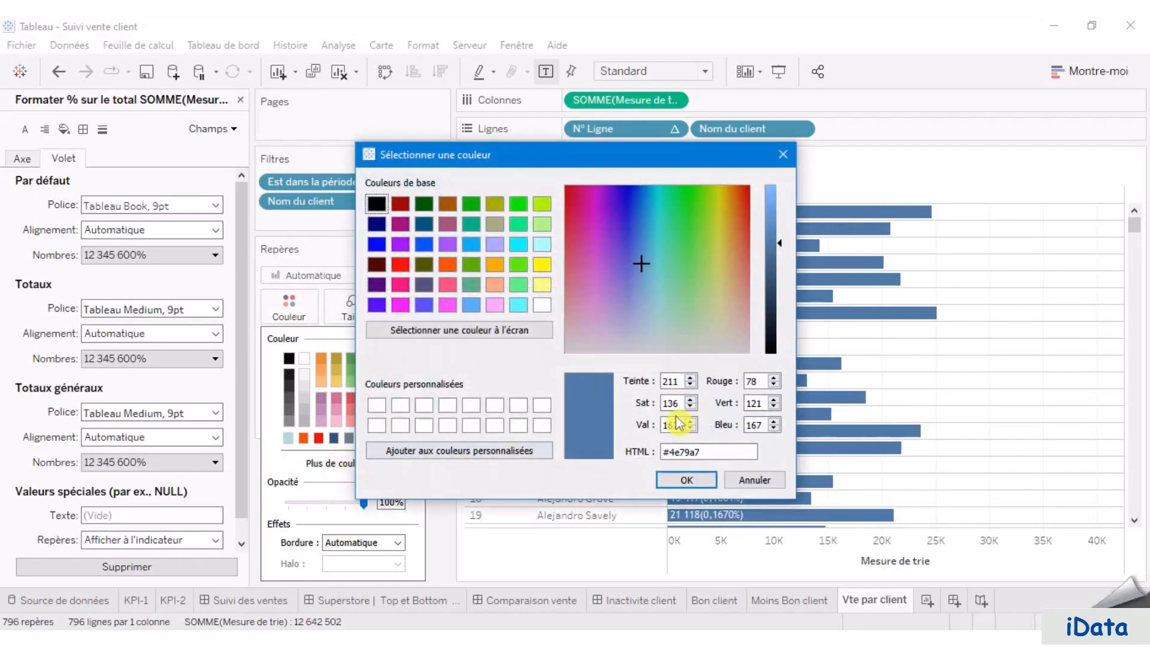
{"action": "left_click_drag", "start_coordinate": [718, 452], "coordinate": [589, 450]}
{"action": "left_click_drag", "start_coordinate": [724, 452], "coordinate": [563, 449]}
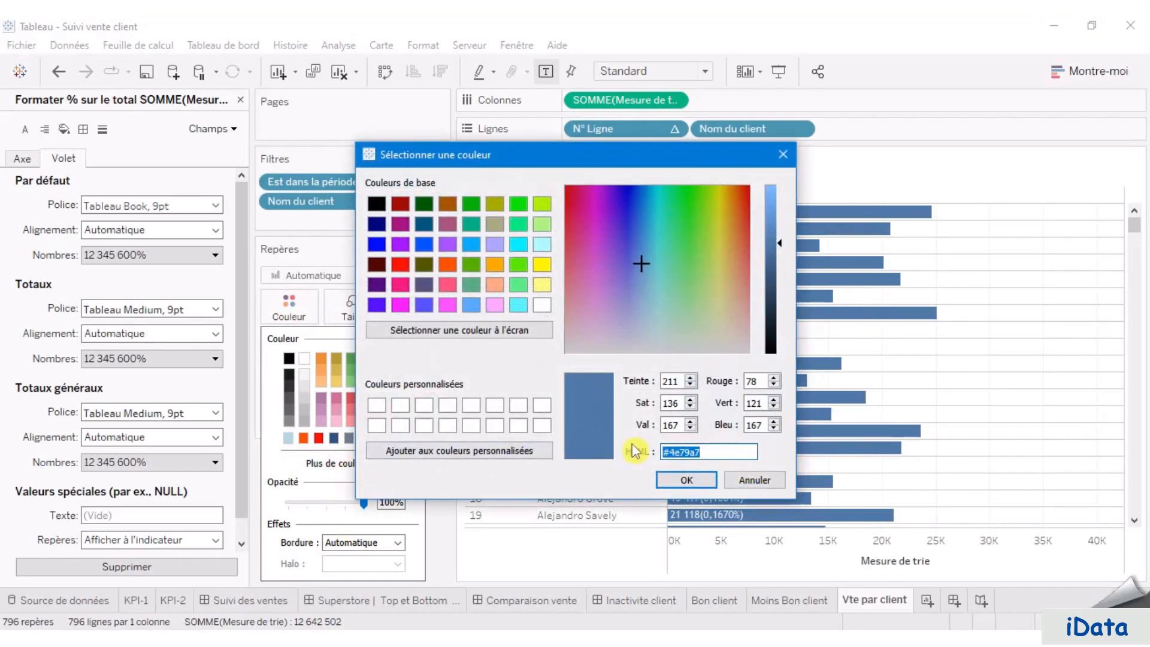
{"action": "type", "text": "#add8e6"}
{"action": "left_click", "coordinate": [695, 483]}
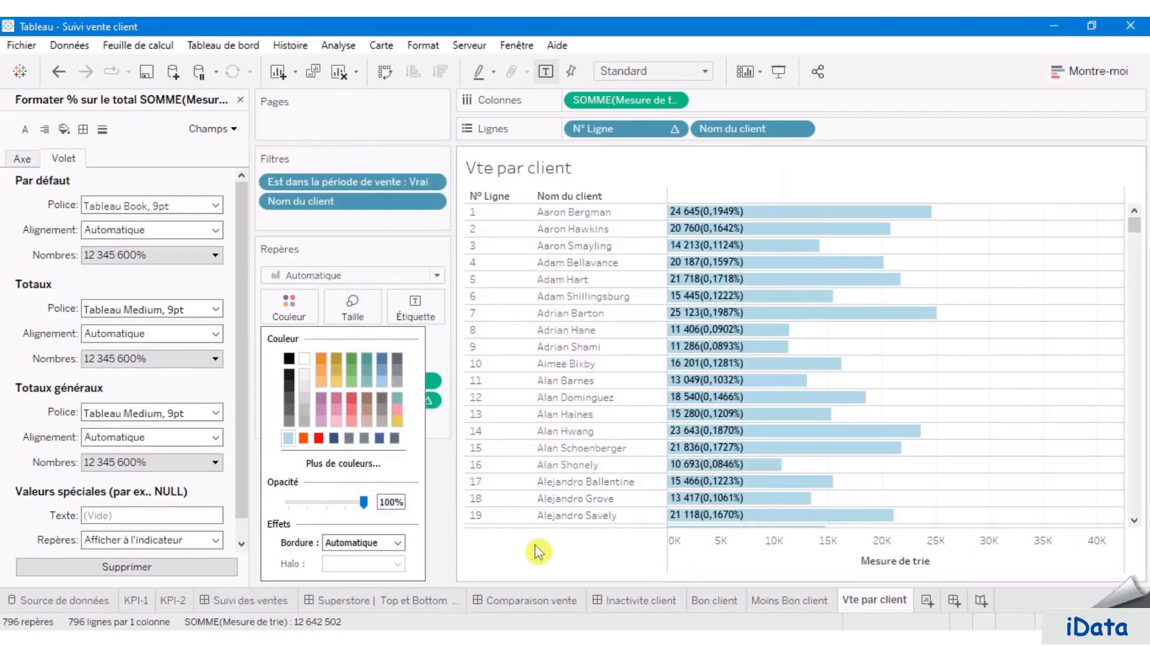
{"action": "left_click", "coordinate": [454, 542]}
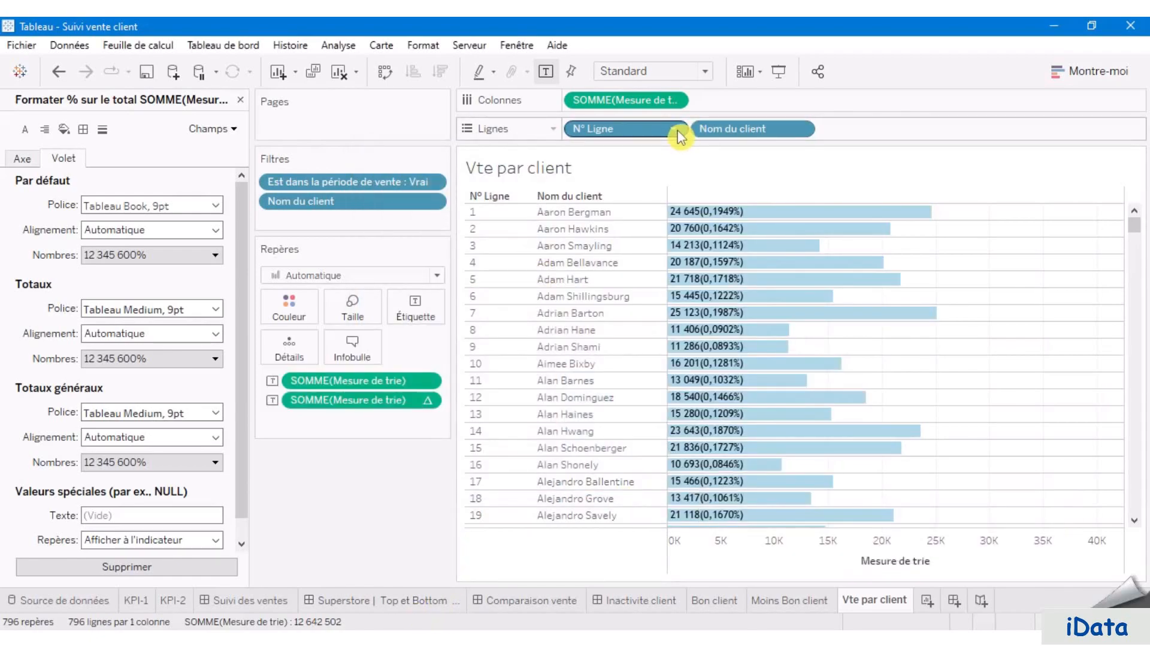
- Hide the N° Ligne row header and the Mesure de trie axis header
{"action": "left_click", "coordinate": [675, 129]}
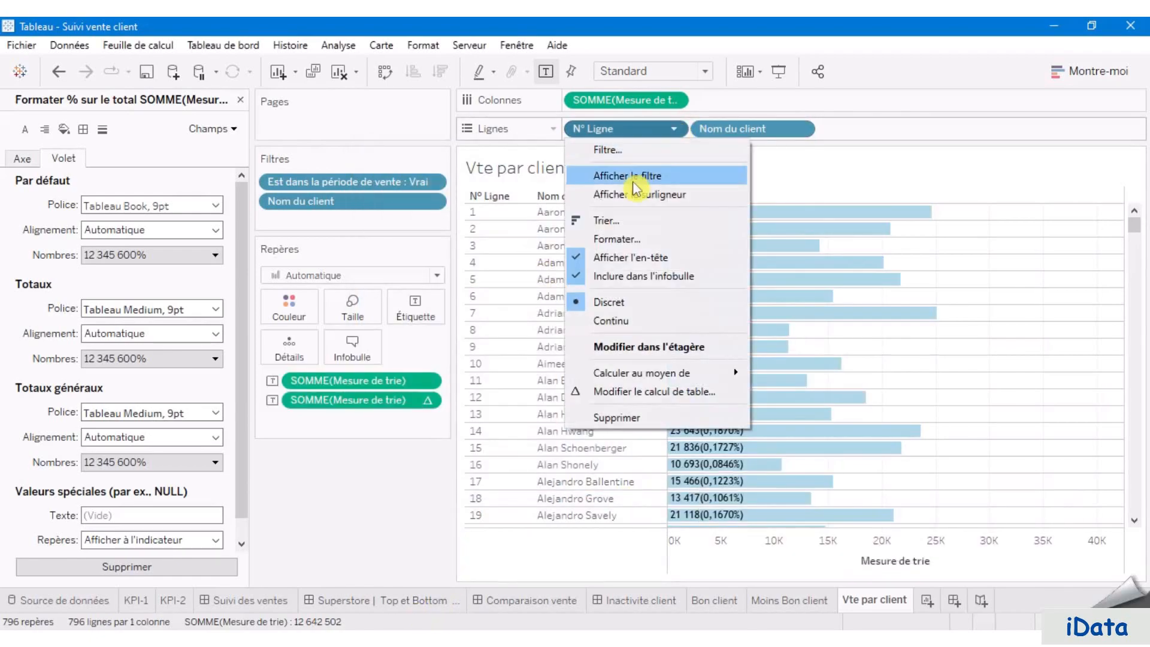
{"action": "left_click", "coordinate": [676, 263]}
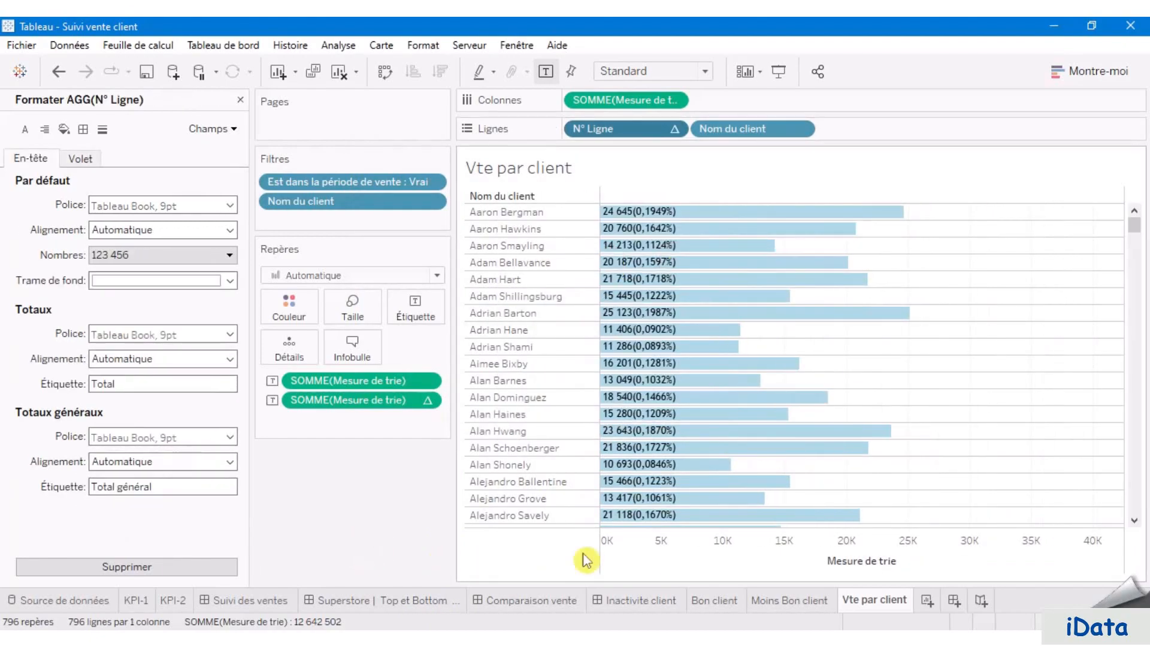
{"action": "right_click", "coordinate": [645, 547]}
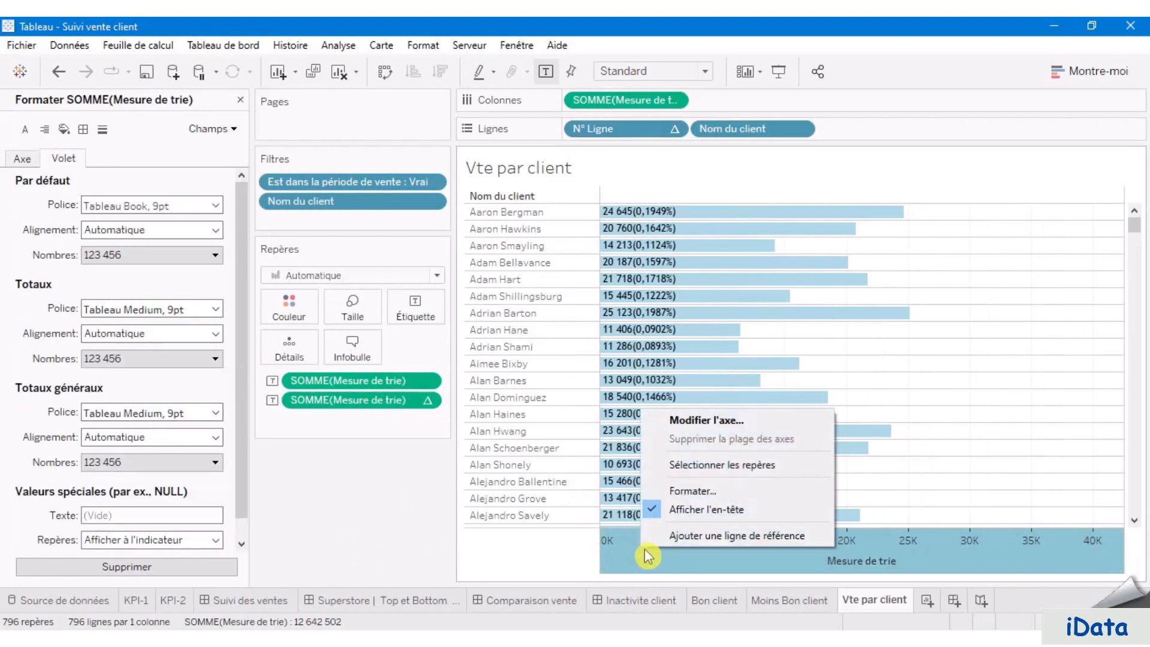
{"action": "left_click", "coordinate": [750, 514]}
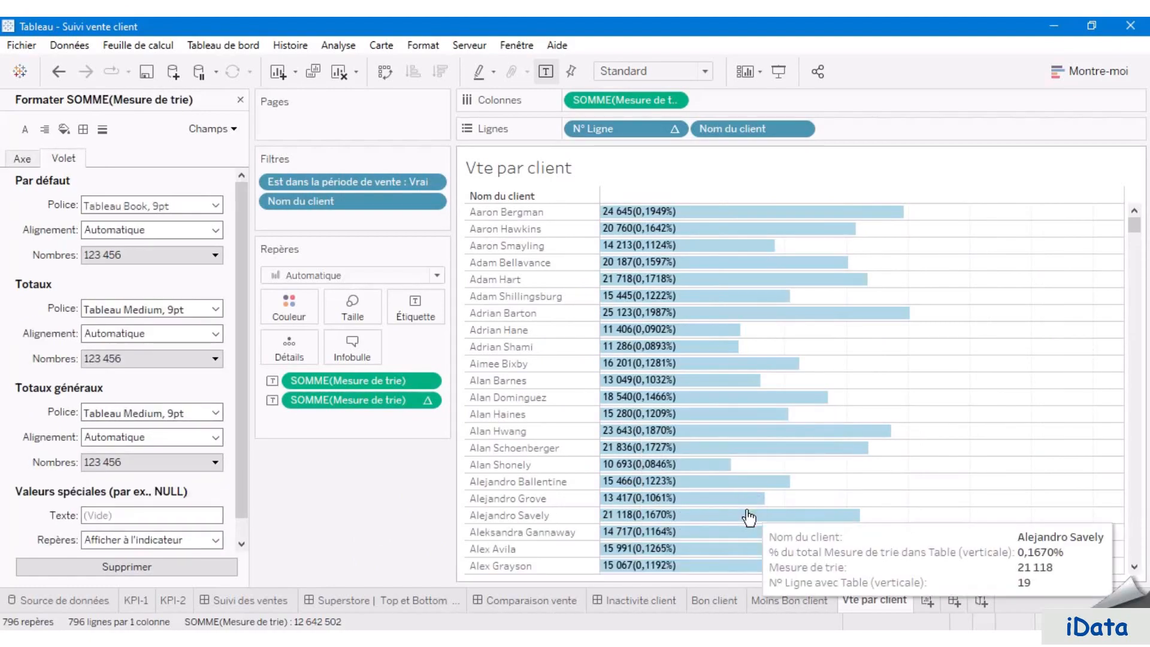
- Hide the field labels for rows and the Vte par client sheet title
{"action": "right_click", "coordinate": [534, 198]}
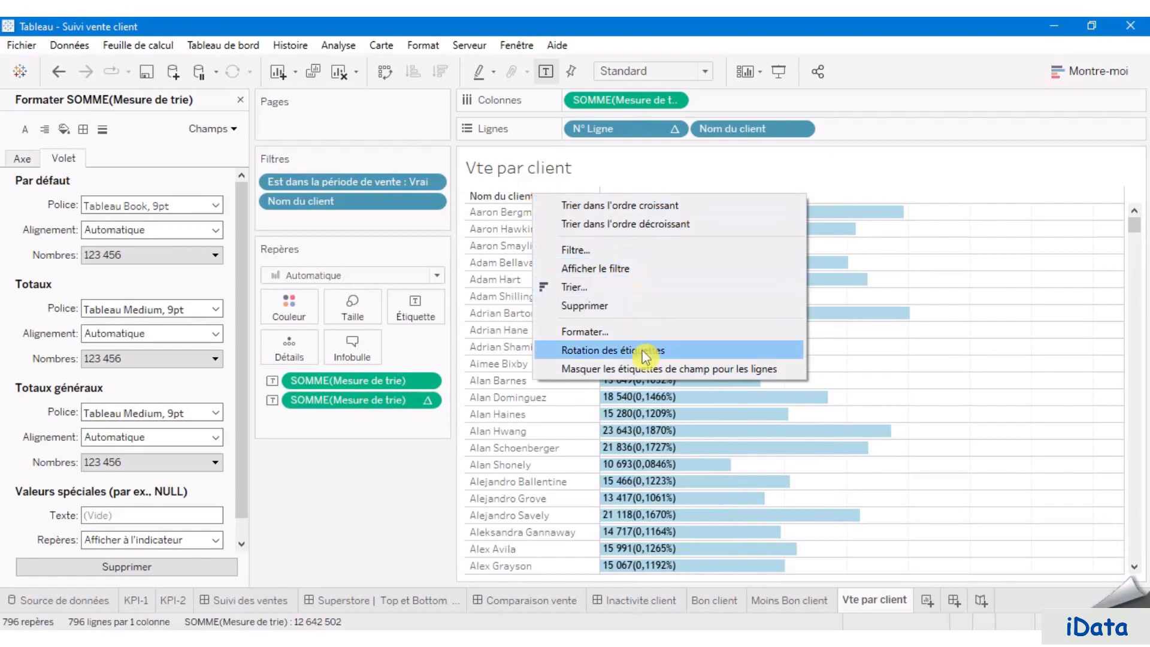
{"action": "left_click", "coordinate": [658, 370]}
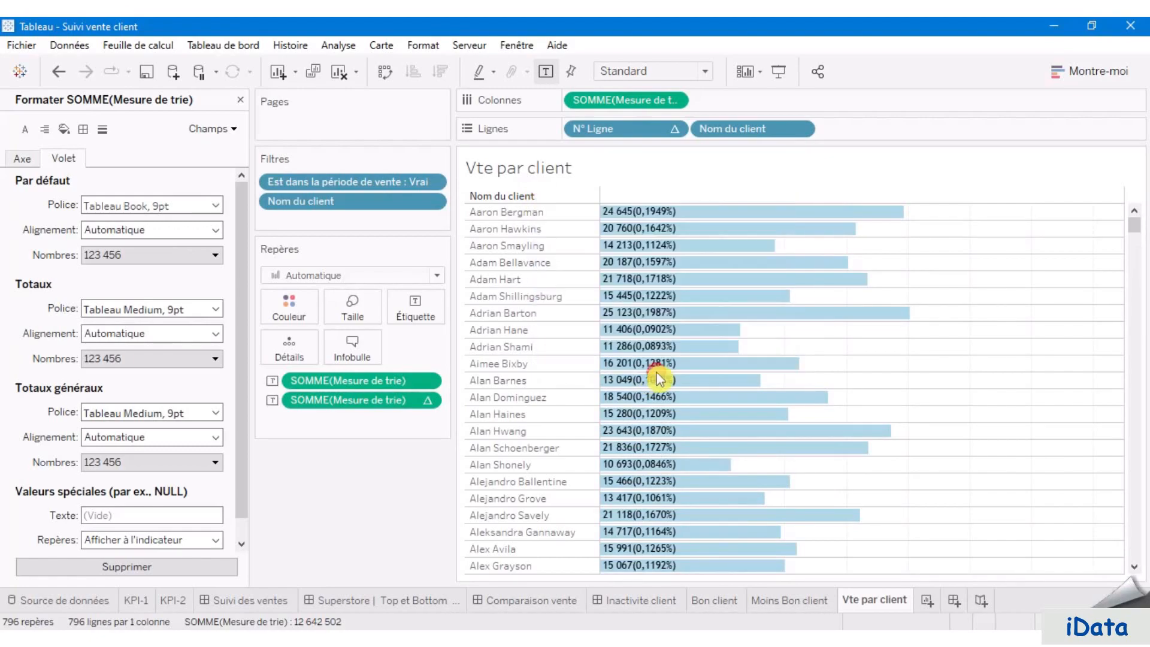
{"action": "right_click", "coordinate": [562, 172]}
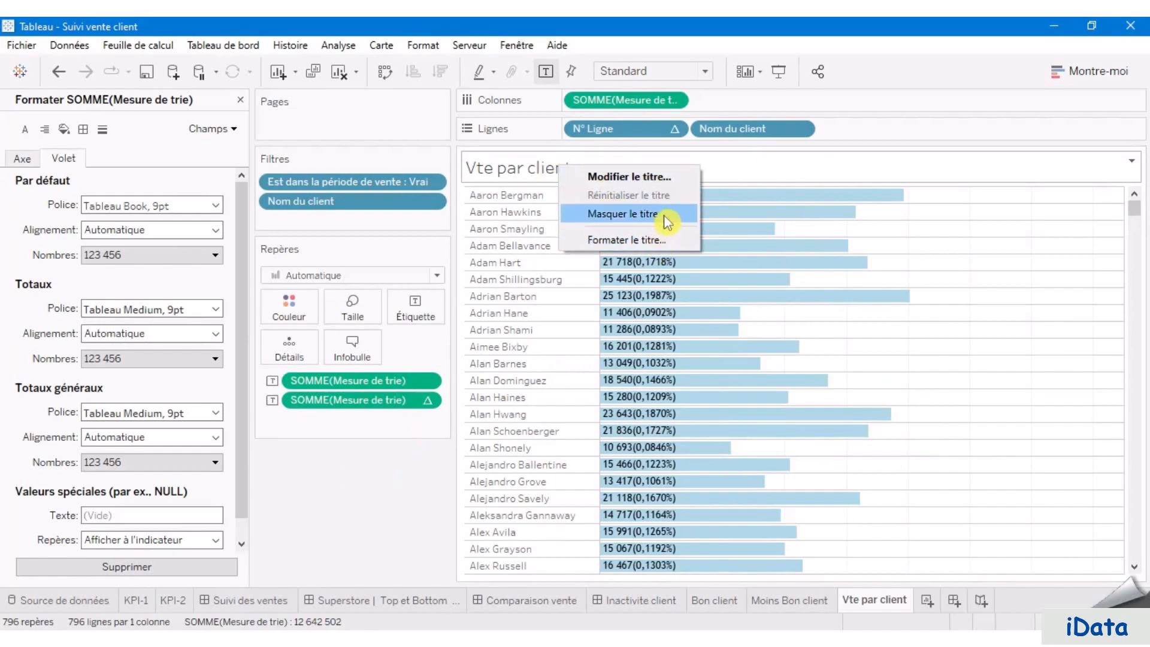
{"action": "left_click", "coordinate": [664, 216]}
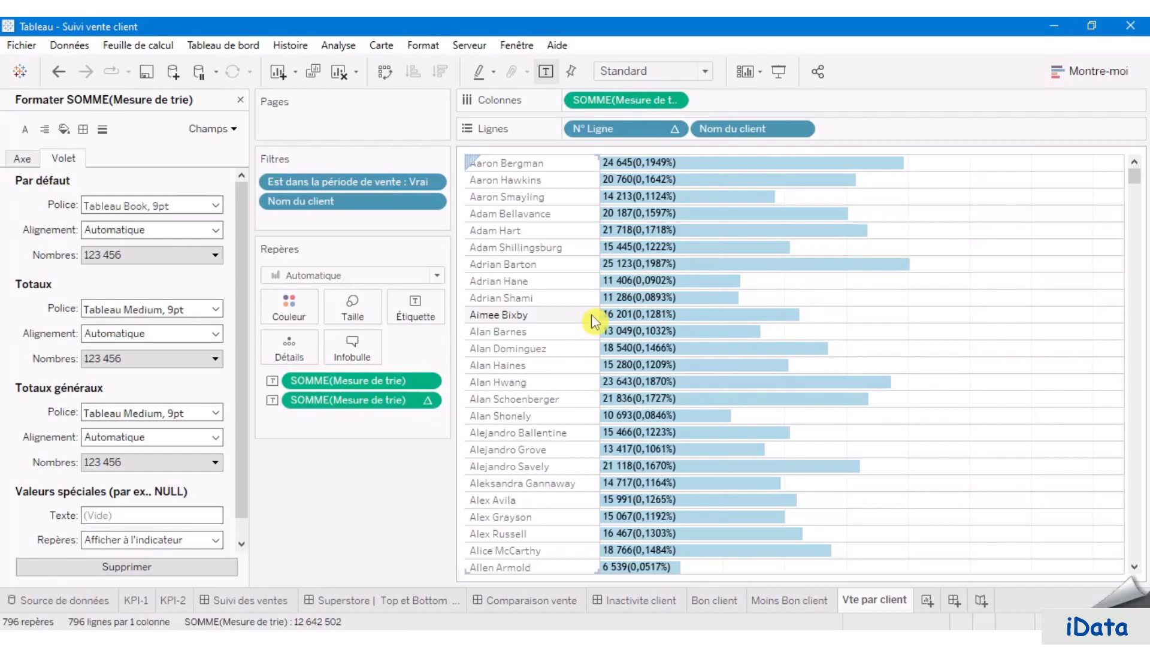
- Increase the row height and widen the customer name column so each name fits on one line
{"action": "key", "text": "ctrl+Up"}
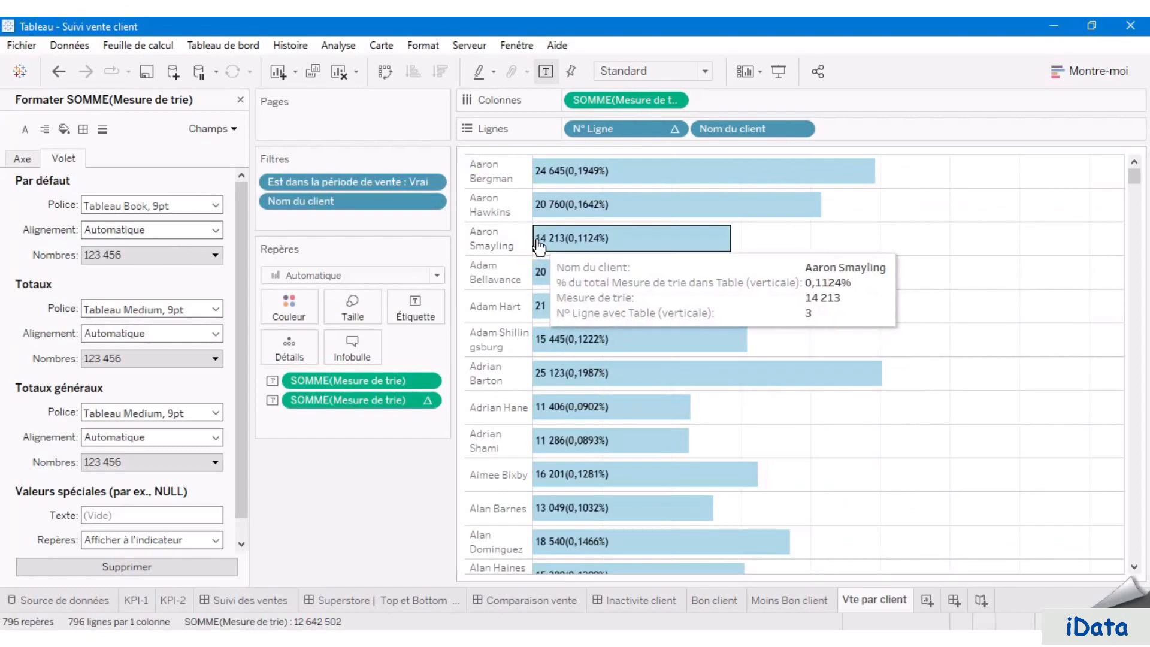
{"action": "left_click_drag", "start_coordinate": [531, 238], "coordinate": [579, 250]}
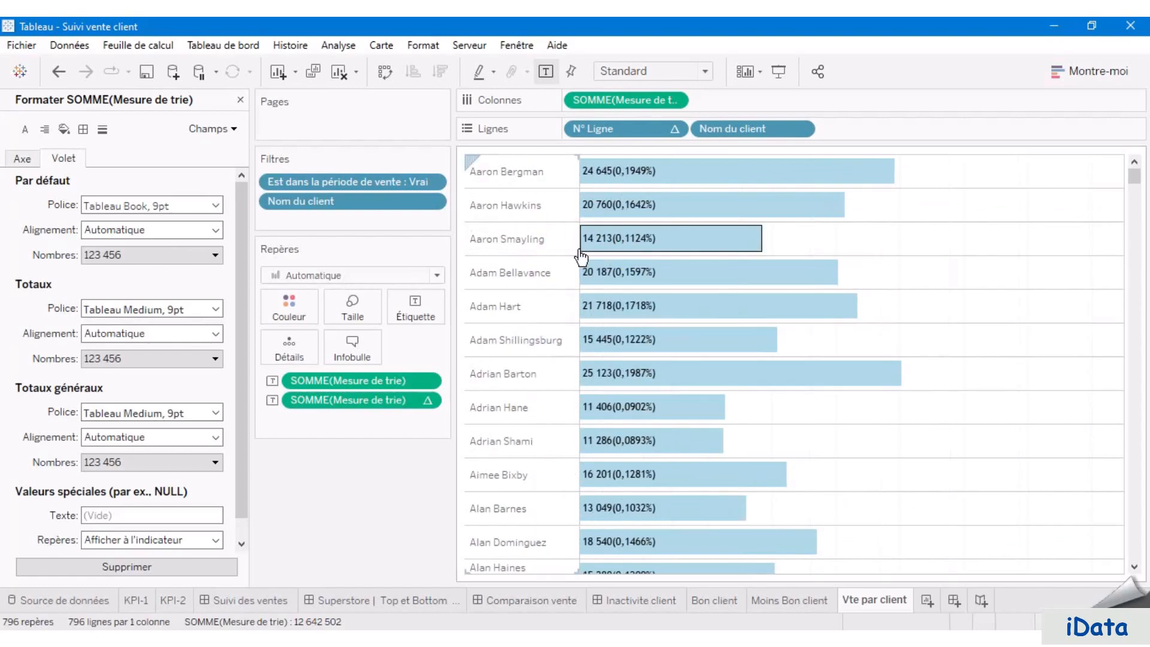
- Format the percent-of-total Mesure de trie label as Pourcentage with 2 decimal places
{"action": "left_click", "coordinate": [429, 405]}
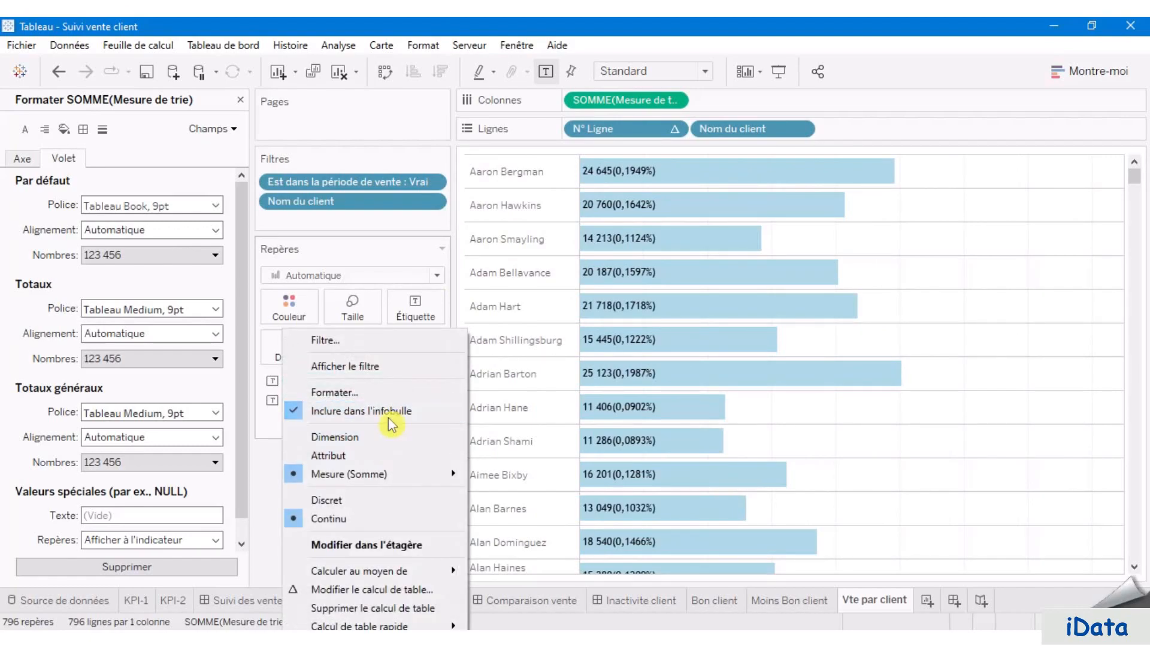
{"action": "left_click", "coordinate": [389, 391]}
{"action": "left_click", "coordinate": [211, 254]}
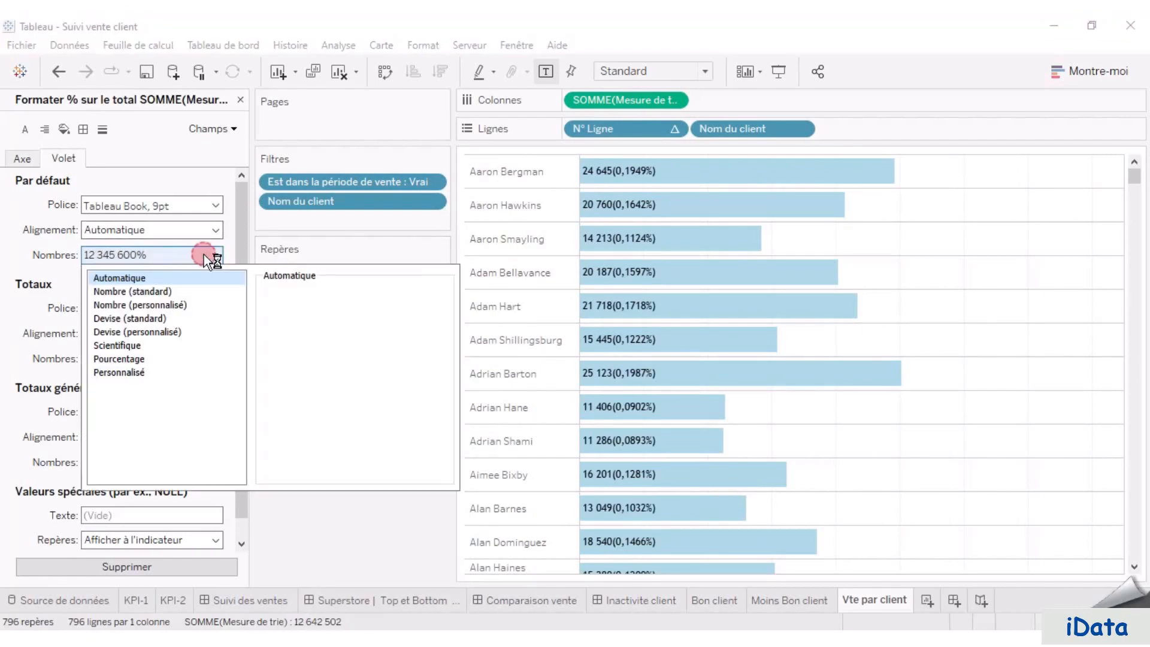
{"action": "left_click", "coordinate": [167, 360]}
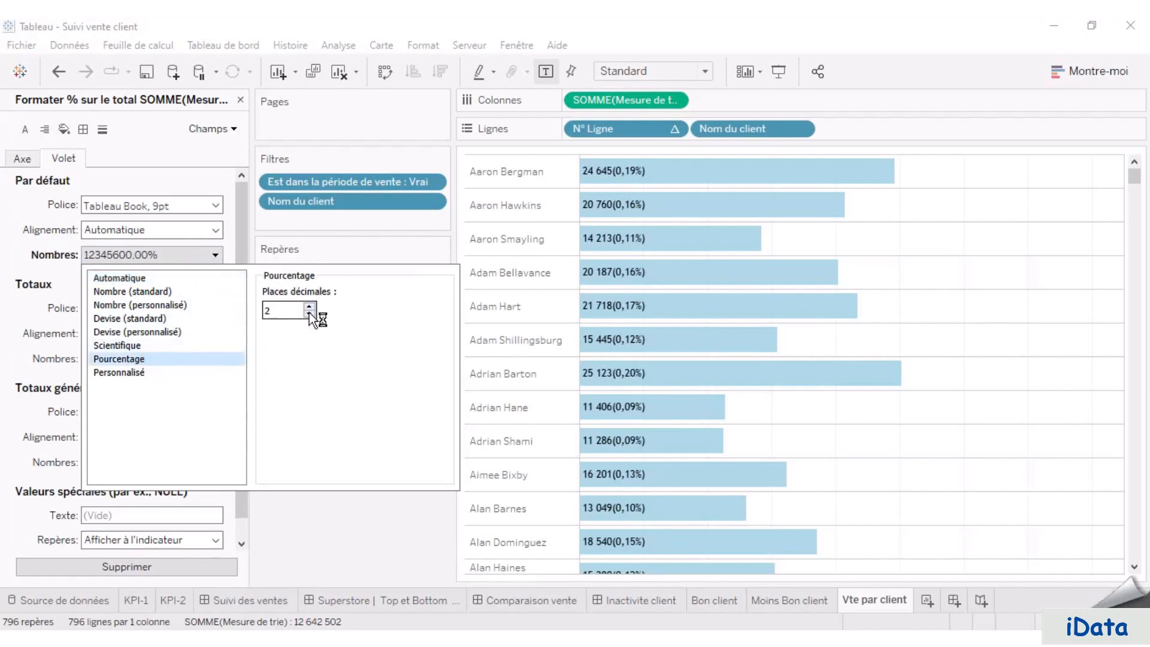
{"action": "left_click", "coordinate": [310, 314]}
{"action": "left_click", "coordinate": [309, 307]}
{"action": "left_click", "coordinate": [320, 561]}
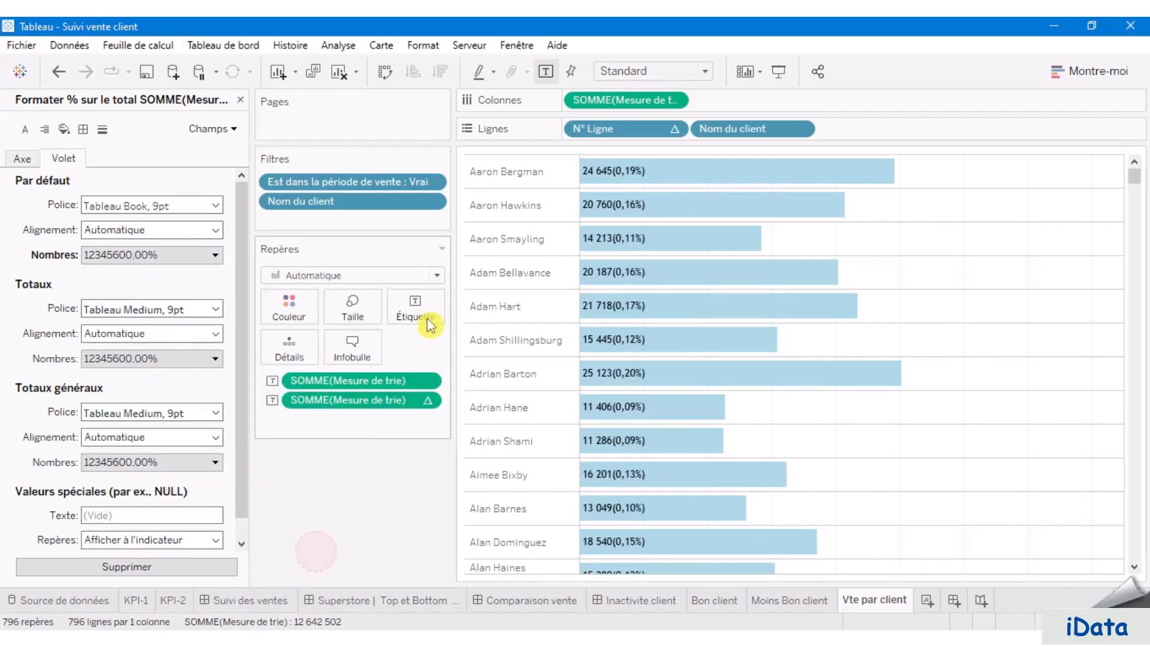
- Sort Nom du client by the field Mesure de trie in descending order (Ordre décroissant)
{"action": "left_click", "coordinate": [802, 130]}
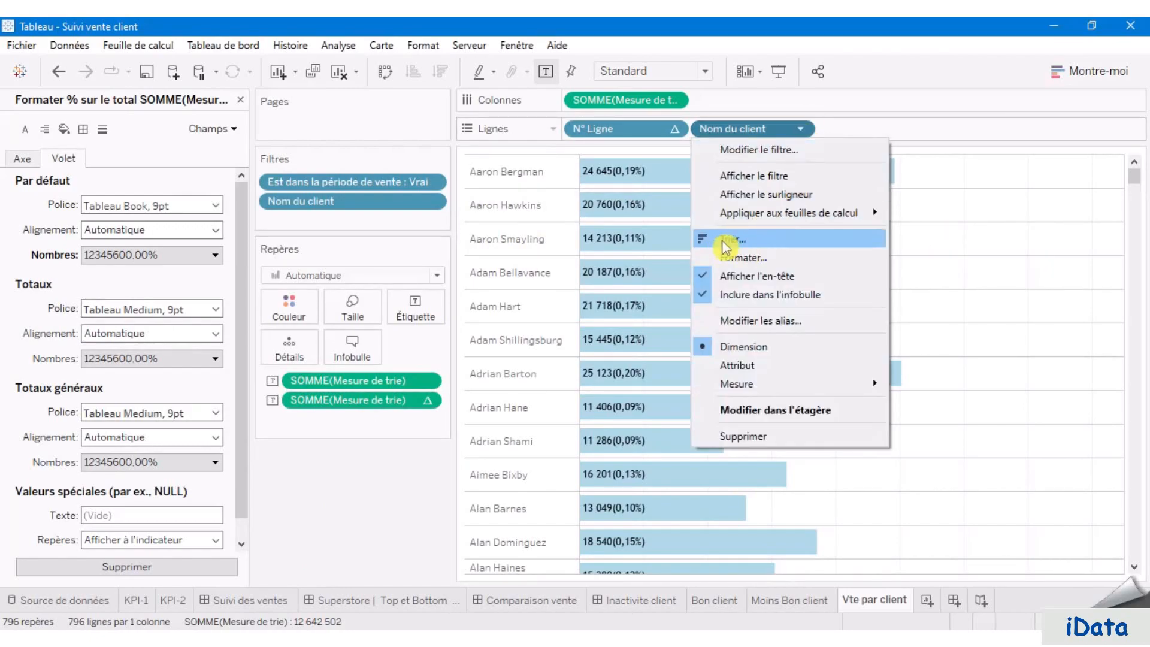
{"action": "left_click", "coordinate": [743, 257]}
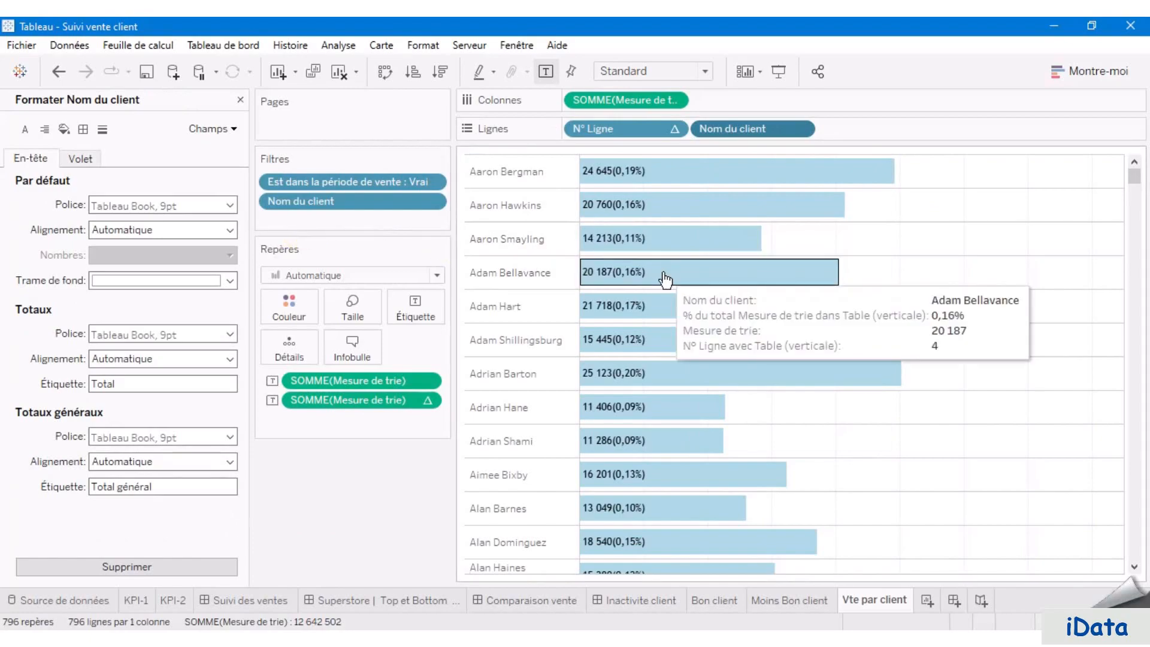
{"action": "left_click", "coordinate": [590, 279]}
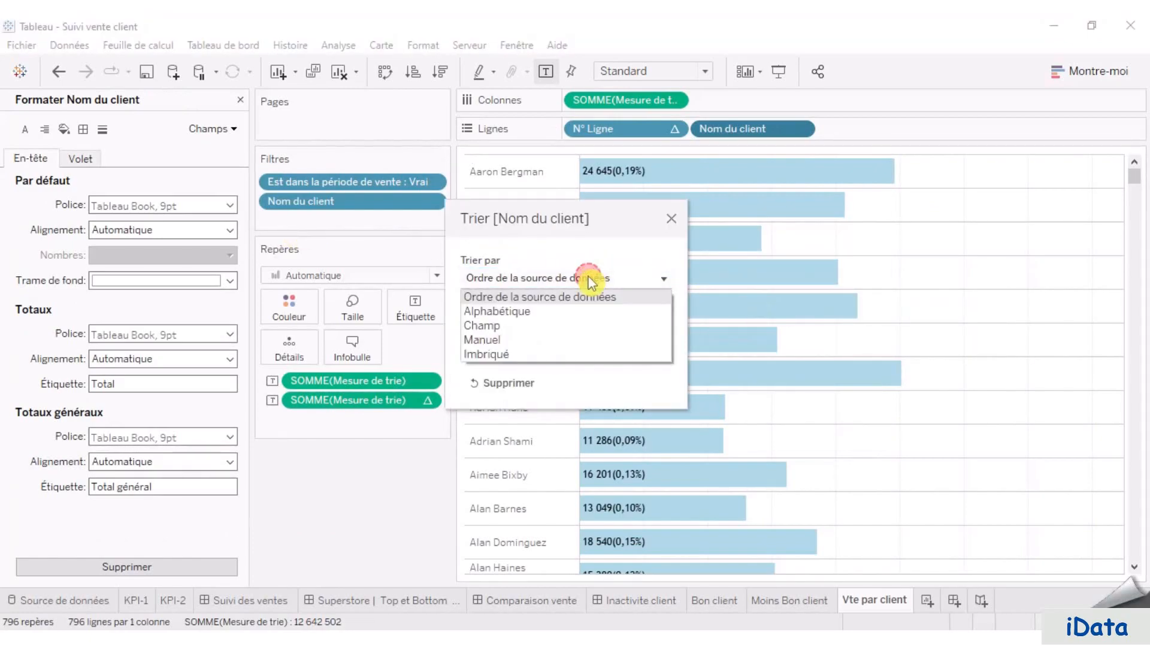
{"action": "left_click", "coordinate": [533, 326]}
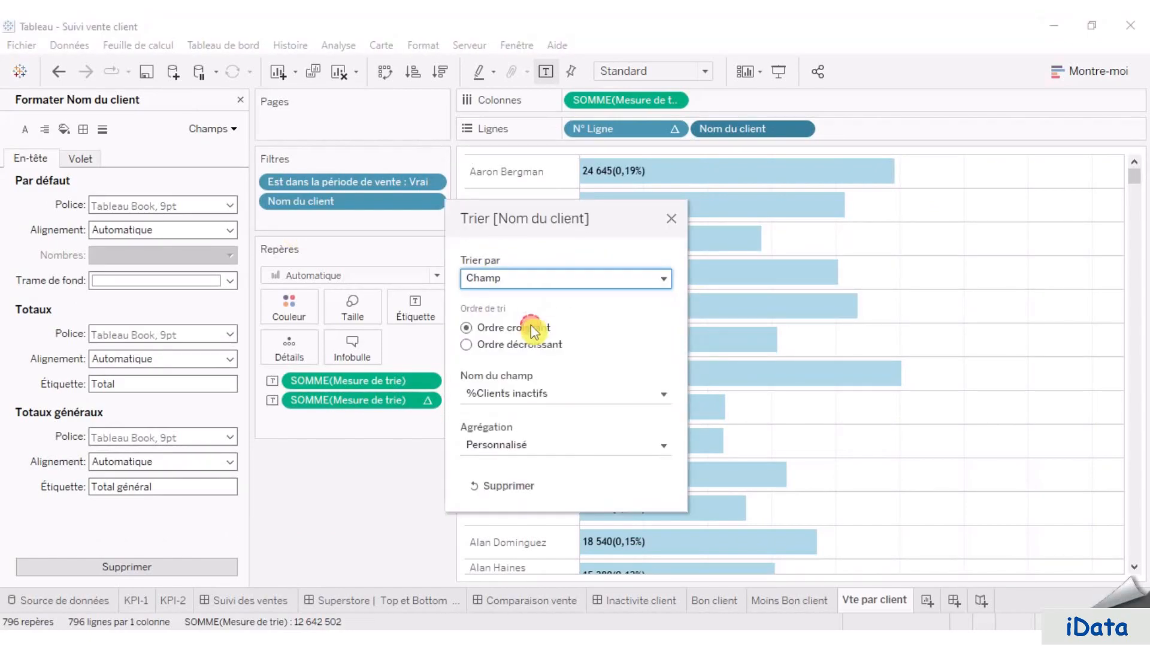
{"action": "left_click", "coordinate": [535, 397]}
{"action": "type", "text": "mes"}
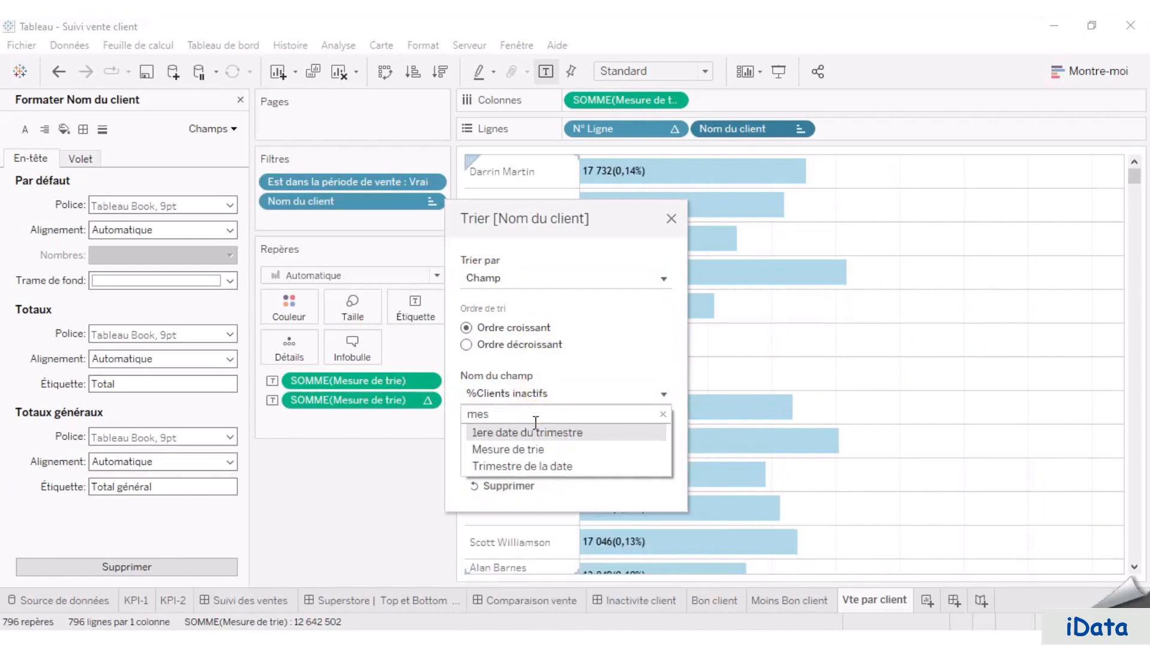
{"action": "left_click", "coordinate": [537, 450]}
{"action": "left_click", "coordinate": [484, 346]}
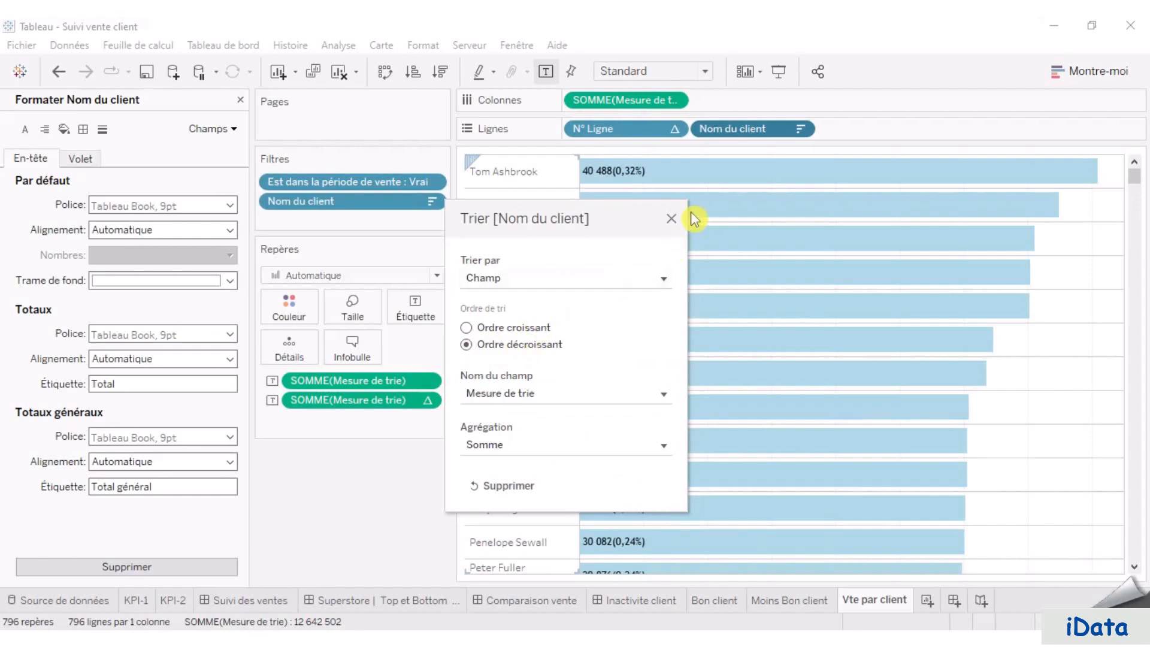
{"action": "left_click", "coordinate": [675, 222]}
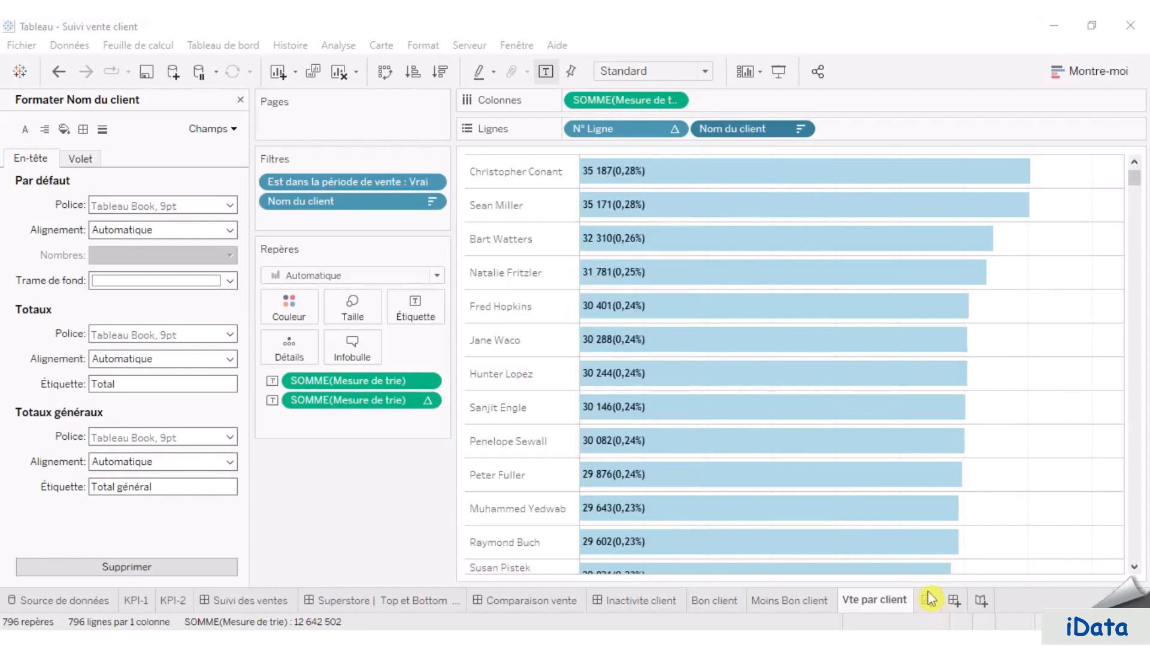
- Create a new worksheet and name it Vte par produit
{"action": "left_click", "coordinate": [930, 599]}
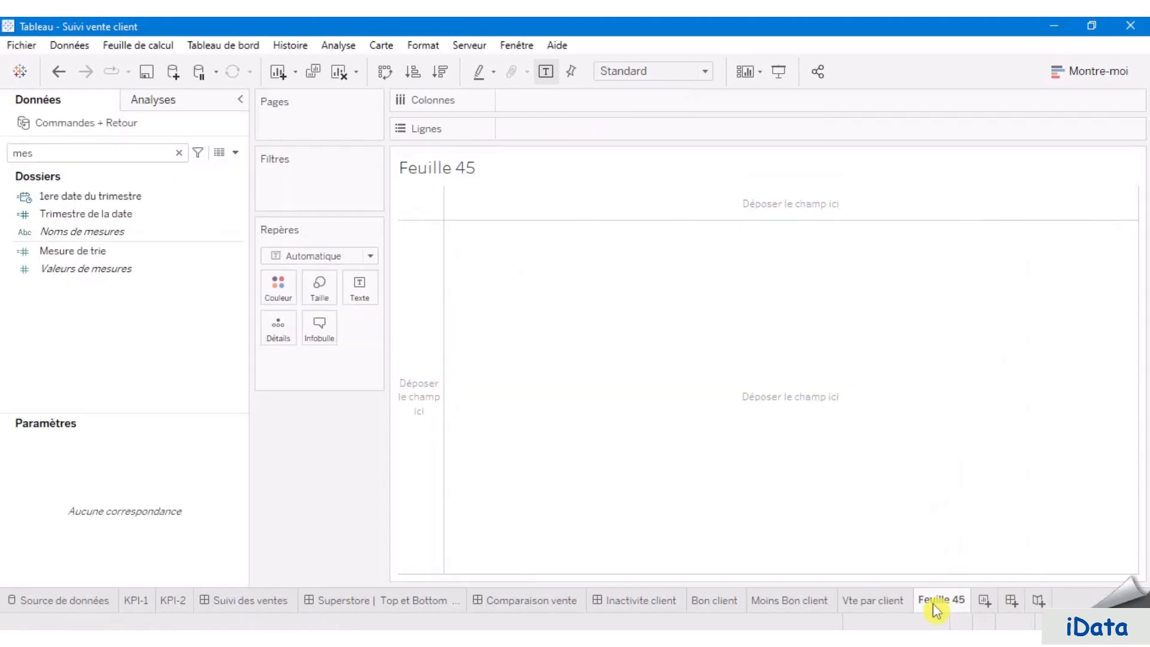
{"action": "double_click", "coordinate": [941, 600]}
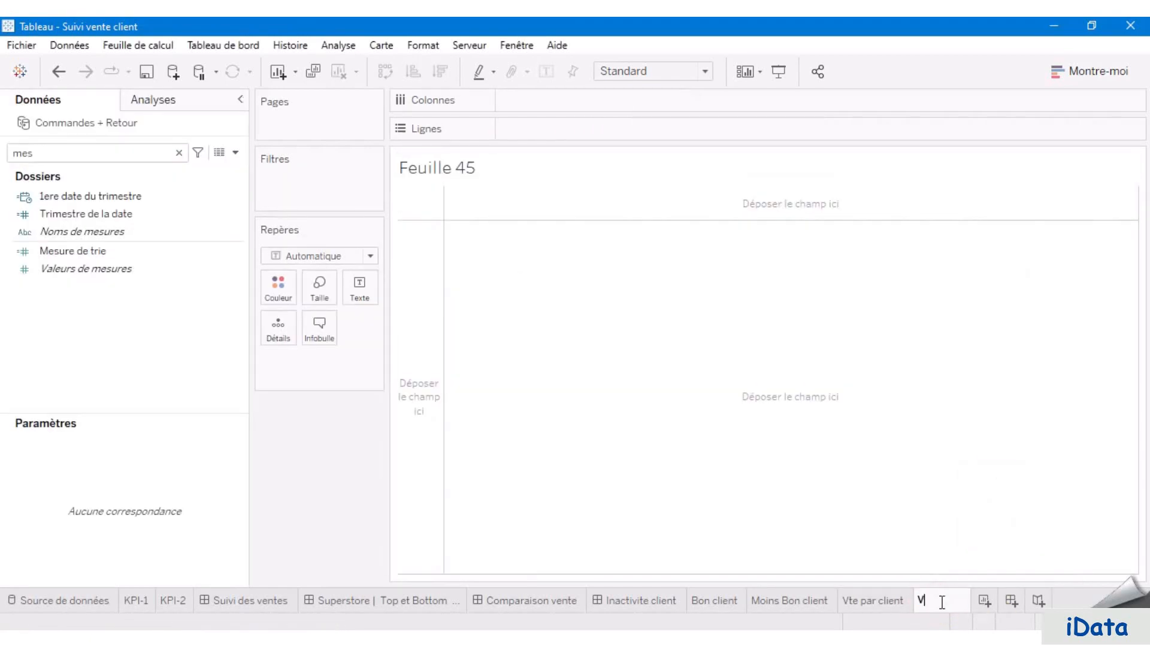
{"action": "type", "text": "Vte par produit"}
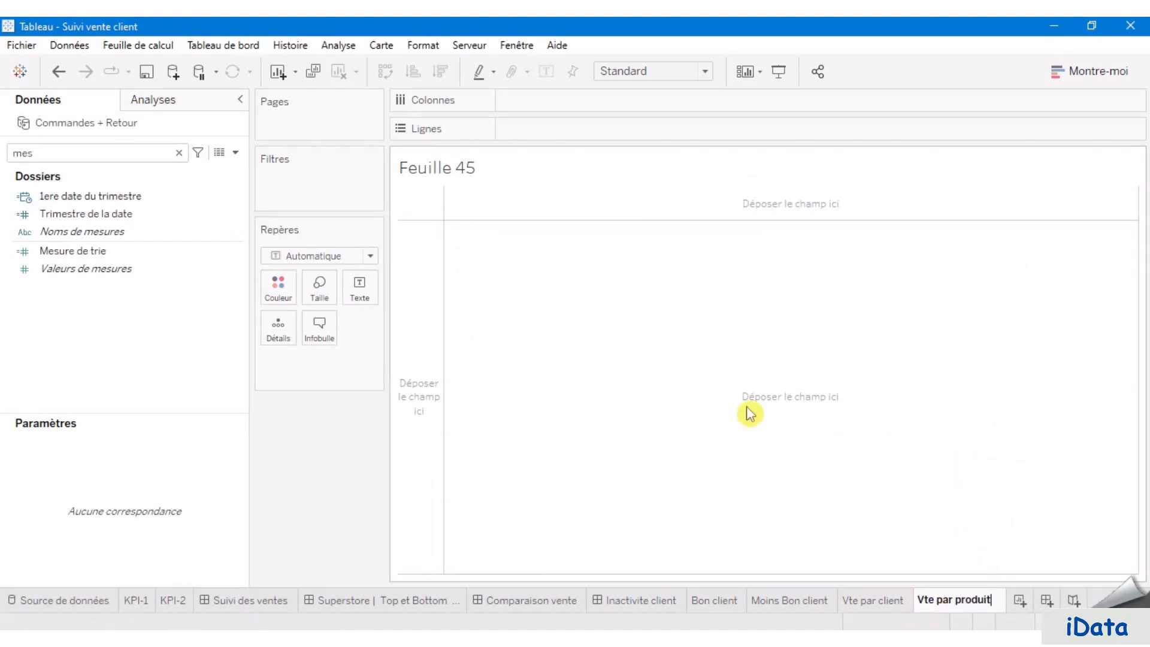
{"action": "left_click", "coordinate": [629, 351]}
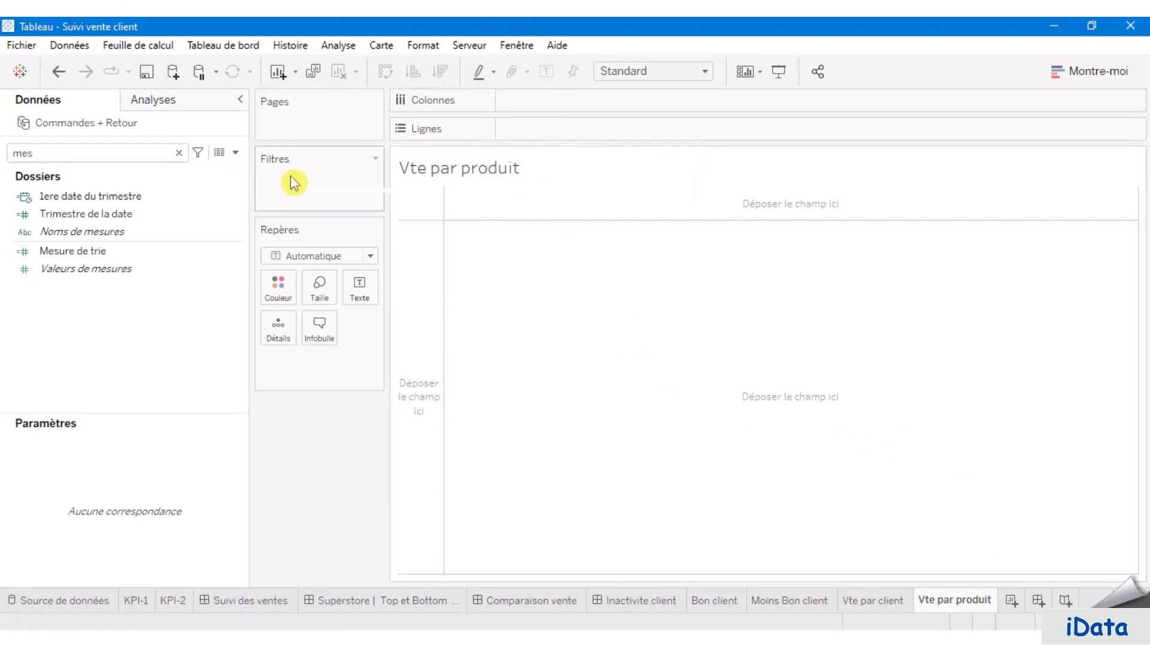
- Add the Produit - Catégorie hierarchy to the rows and expand it through Sous-catégorie down to Nom du produit
{"action": "left_click", "coordinate": [100, 156]}
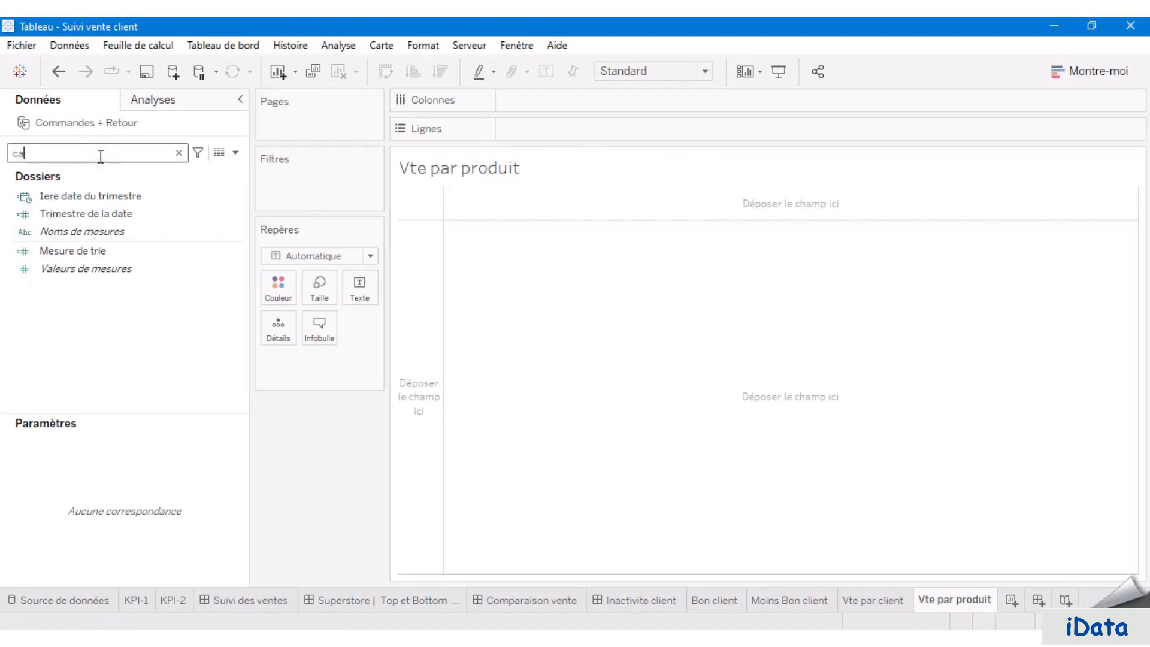
{"action": "left_click_drag", "start_coordinate": [122, 243], "coordinate": [595, 134]}
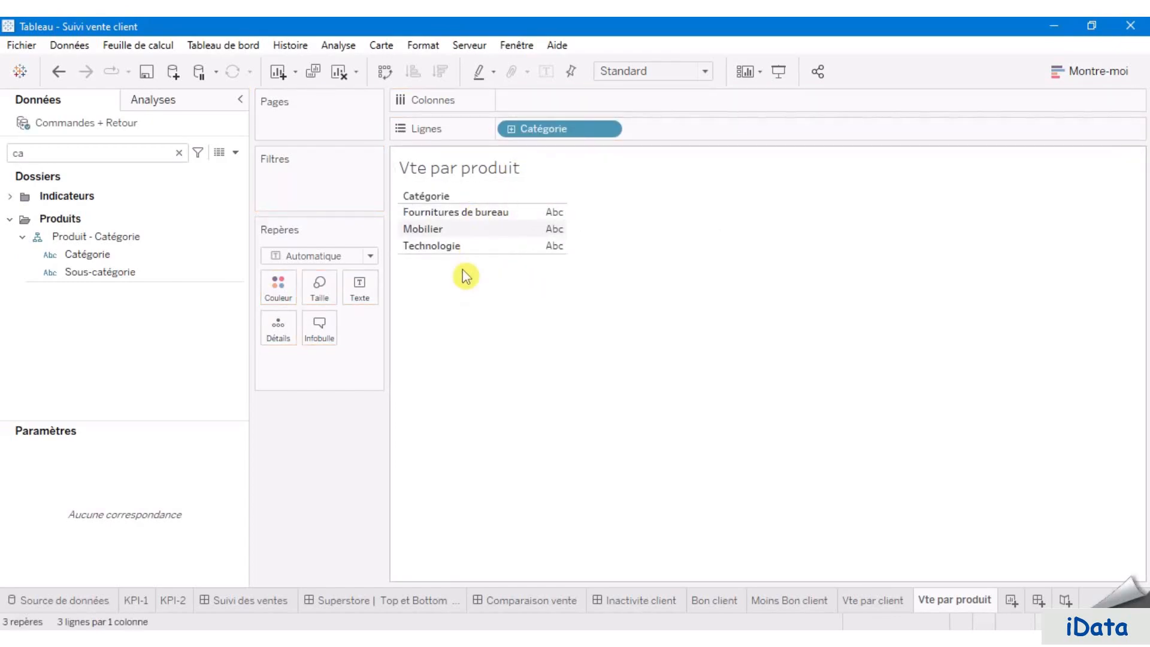
{"action": "left_click", "coordinate": [511, 128]}
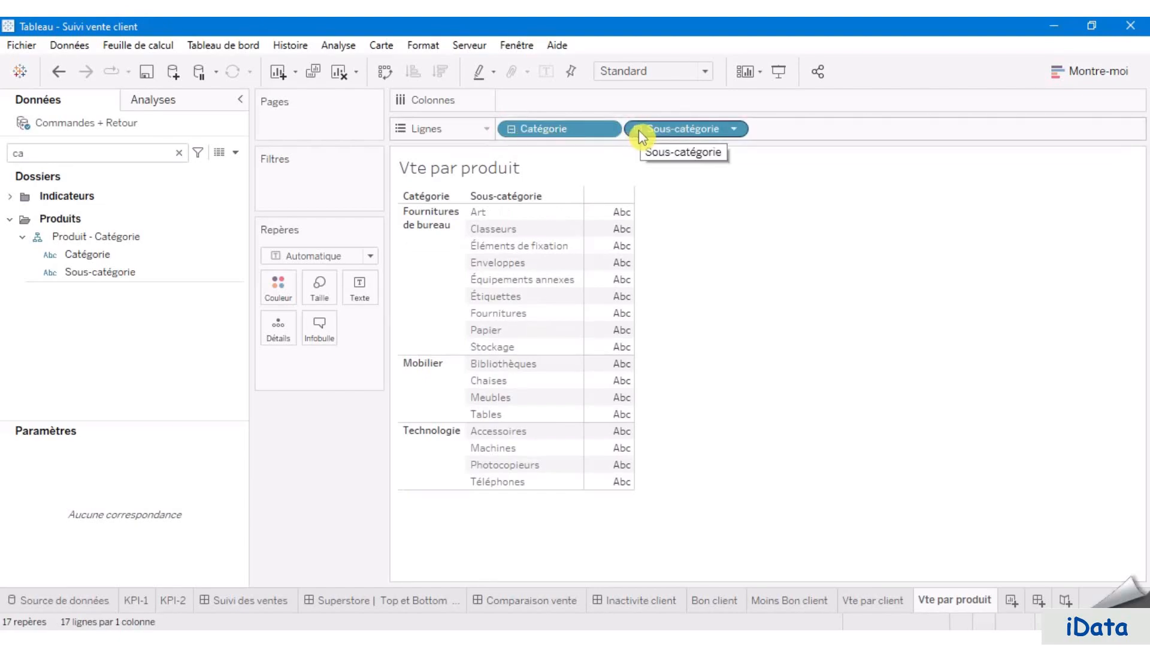
{"action": "left_click", "coordinate": [639, 130]}
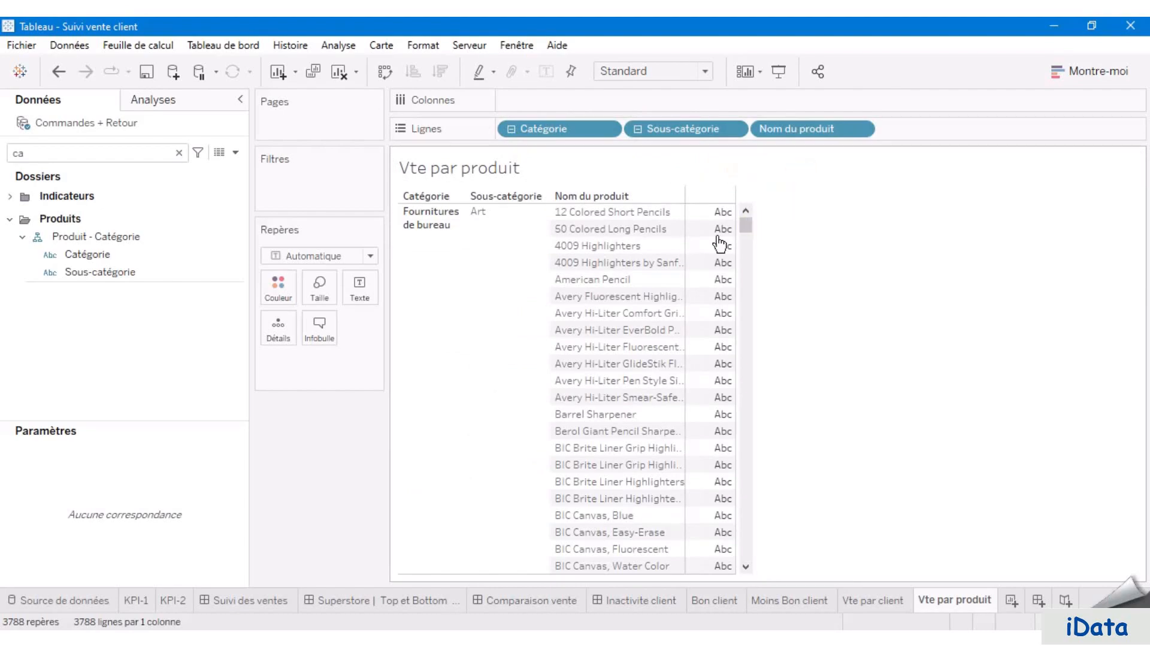
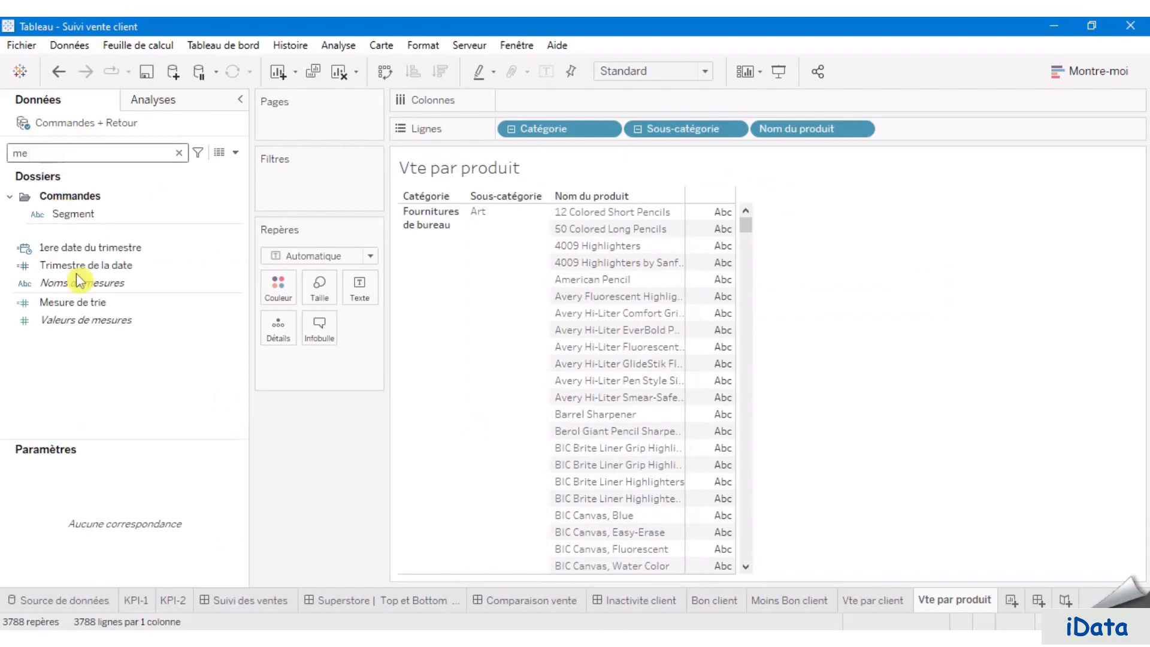
- Assign Mesure de trie to both the colour and the text label of the marks, and set the mark type to Carré
{"action": "left_click_drag", "start_coordinate": [124, 301], "coordinate": [277, 290]}
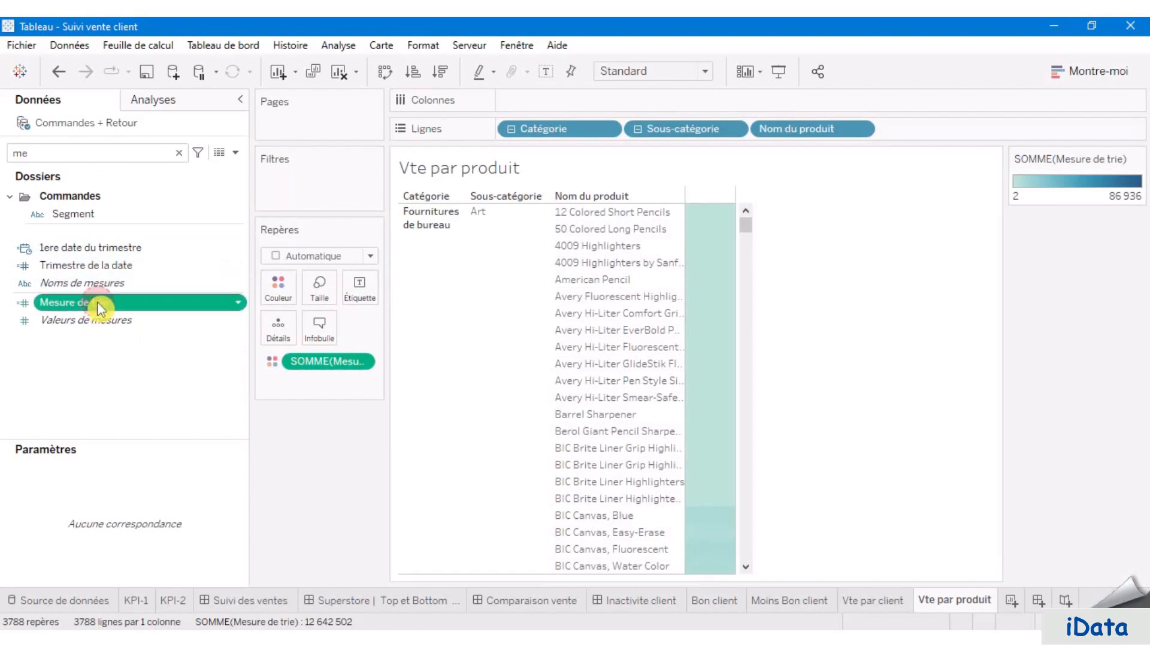
{"action": "left_click_drag", "start_coordinate": [97, 304], "coordinate": [357, 287]}
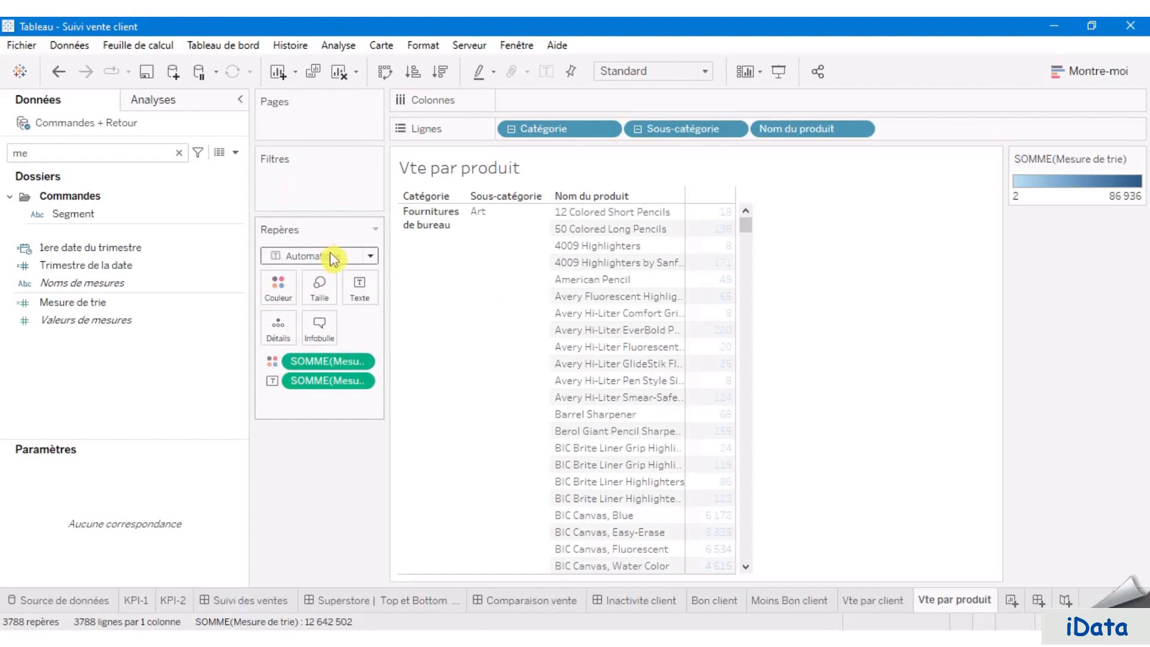
{"action": "left_click", "coordinate": [352, 257]}
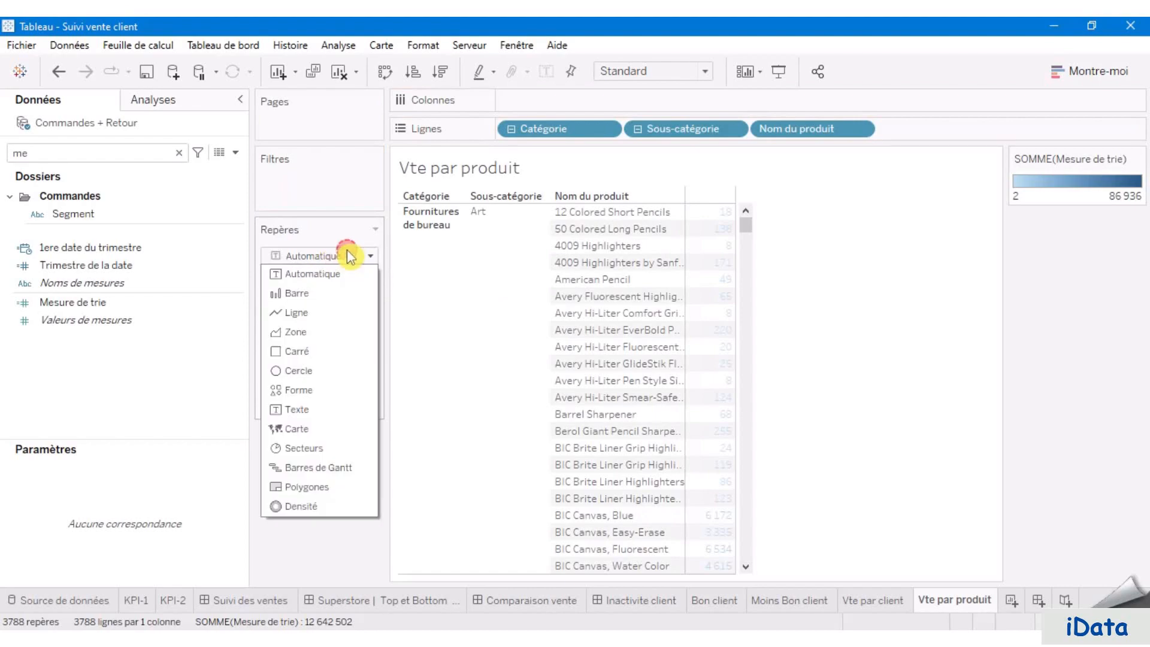
{"action": "left_click", "coordinate": [315, 354]}
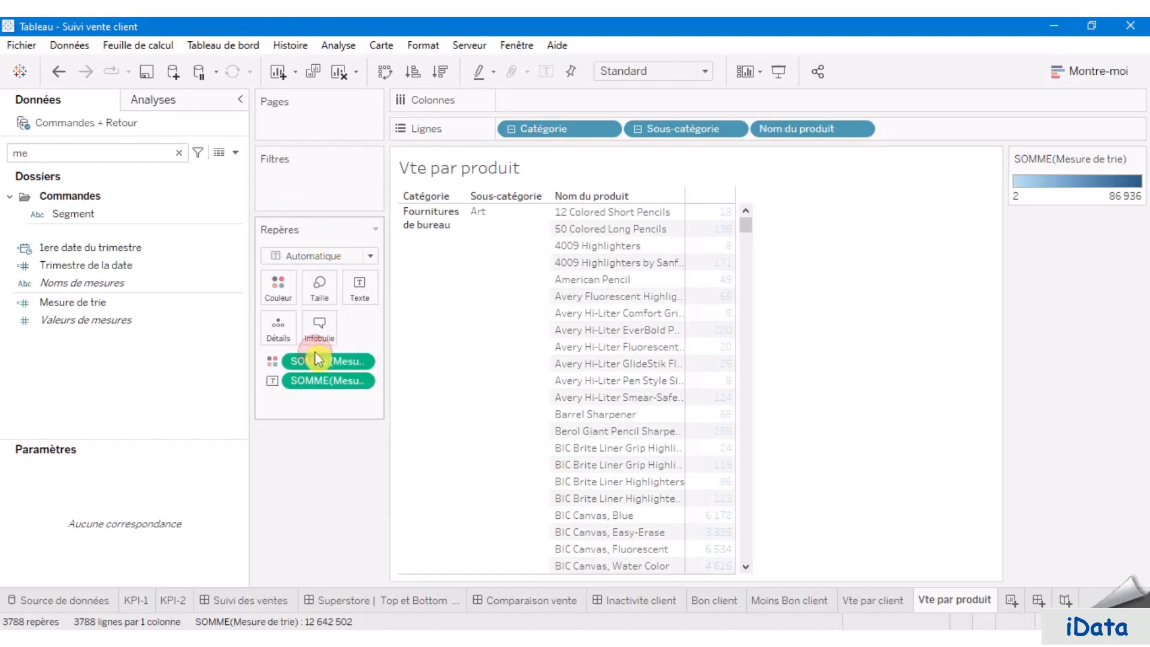
- Sort Catégorie by the field Mesure de trie with Somme aggregation in descending order (Ordre décroissant)
{"action": "left_click", "coordinate": [614, 133]}
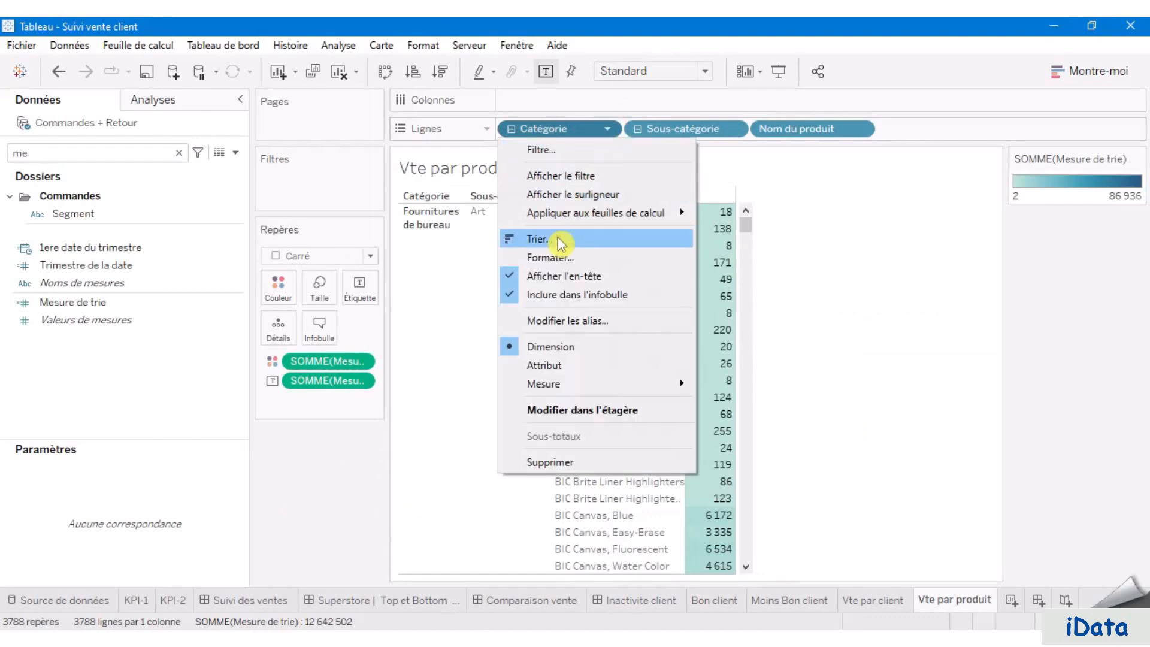
{"action": "left_click", "coordinate": [559, 239]}
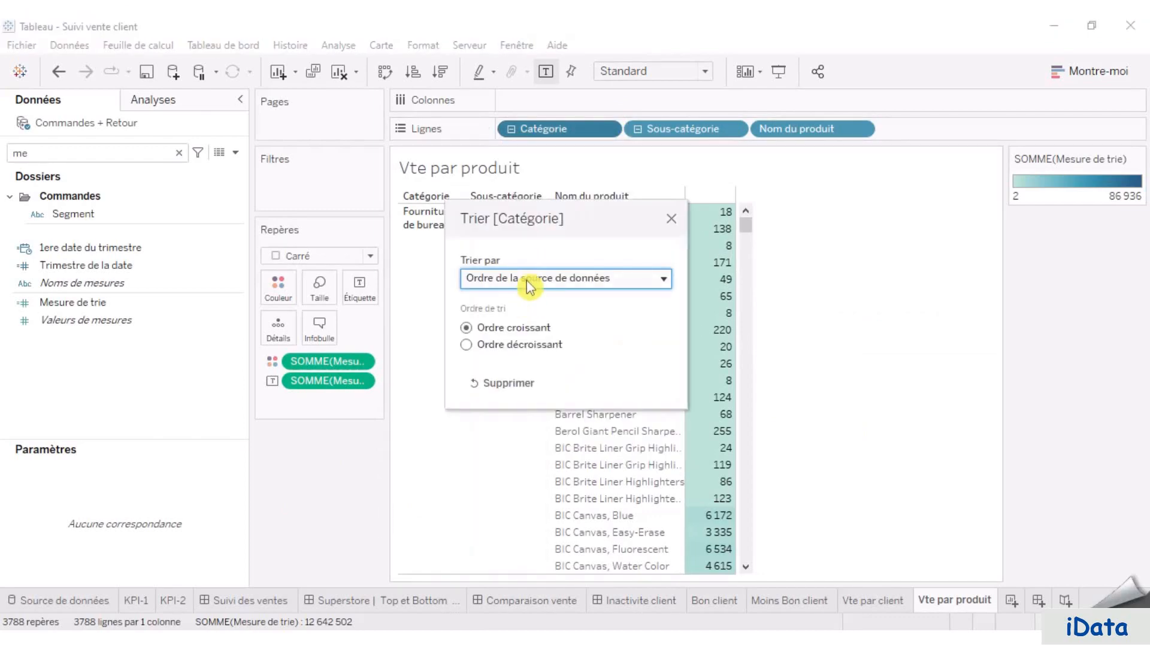
{"action": "left_click", "coordinate": [530, 279]}
{"action": "left_click", "coordinate": [527, 326]}
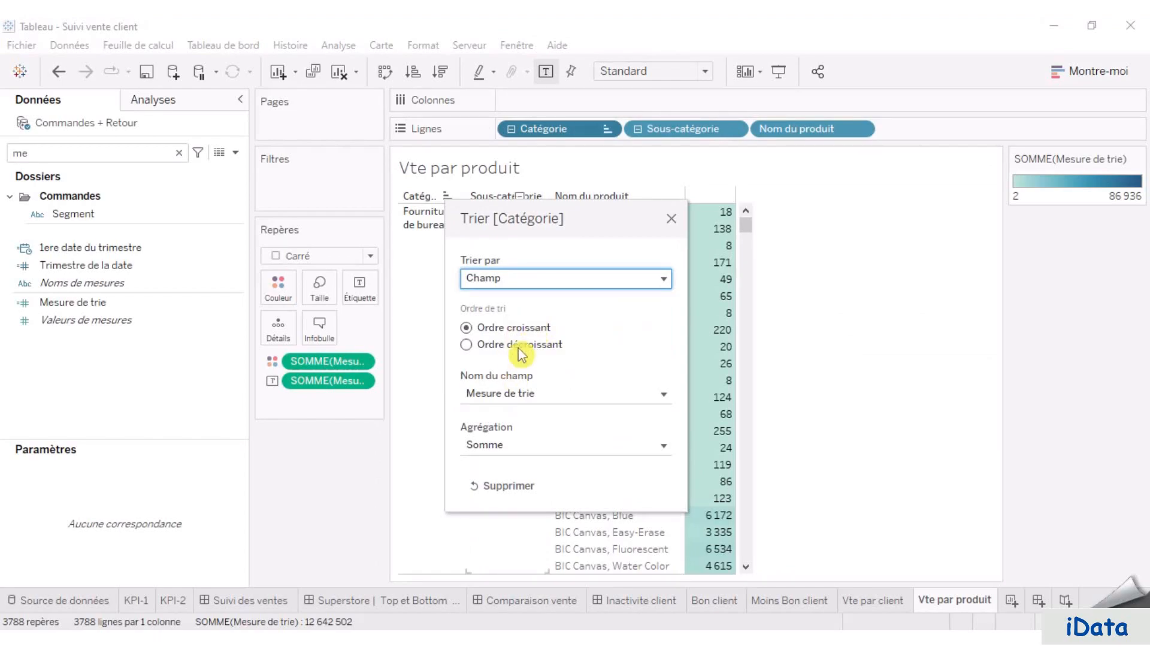
{"action": "left_click", "coordinate": [519, 351]}
{"action": "left_click", "coordinate": [515, 398]}
{"action": "left_click", "coordinate": [614, 384]}
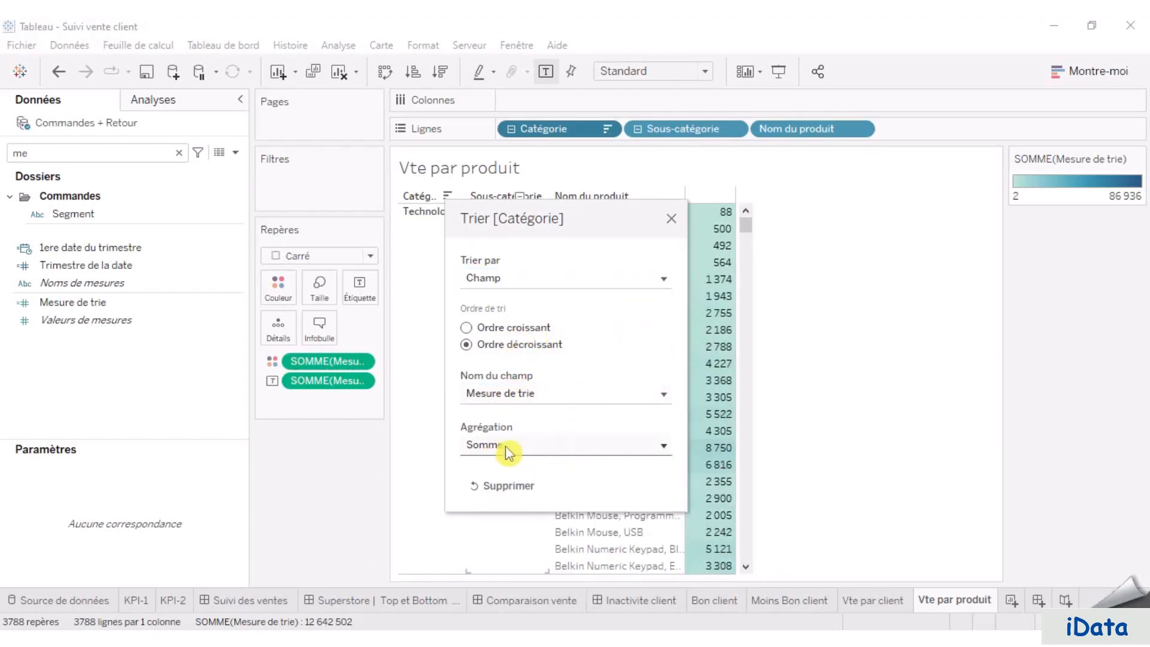
{"action": "left_click", "coordinate": [671, 220]}
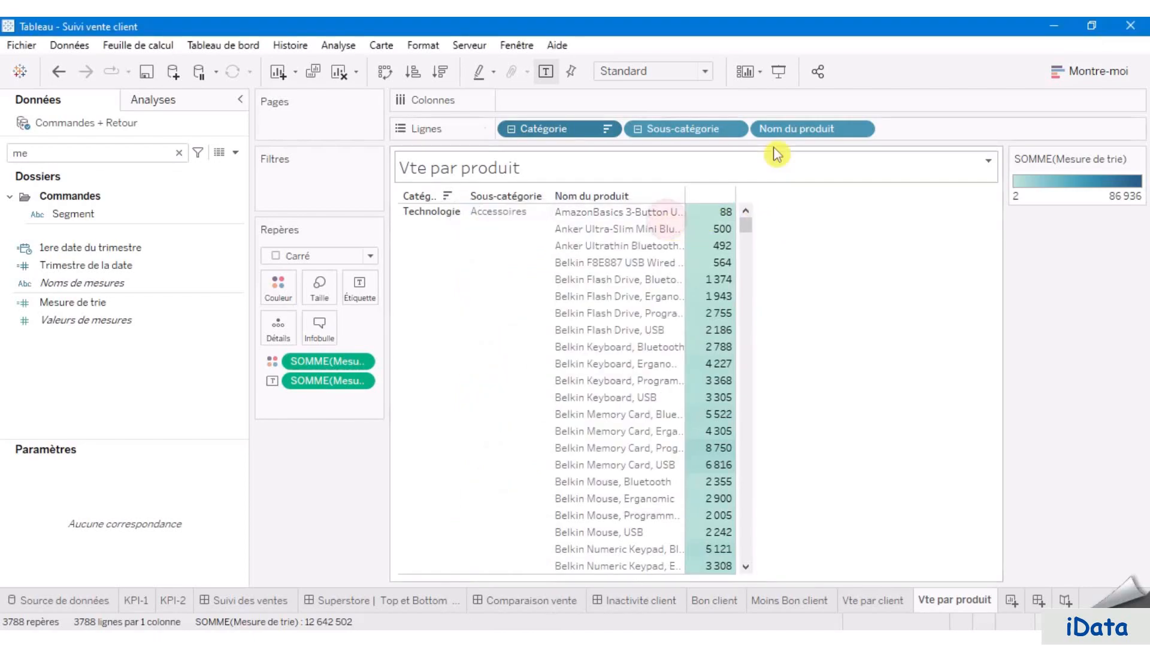
- Sort Sous-catégorie by the field Mesure de trie with Somme aggregation in descending order (Ordre décroissant)
{"action": "left_click", "coordinate": [736, 128]}
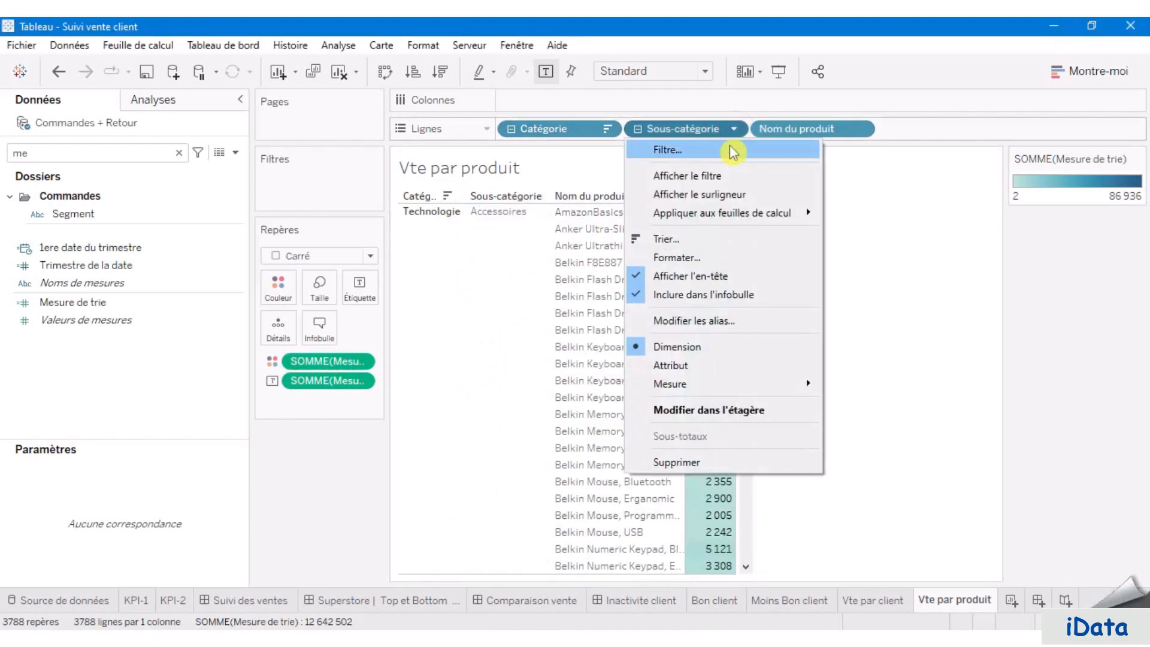
{"action": "left_click", "coordinate": [693, 240]}
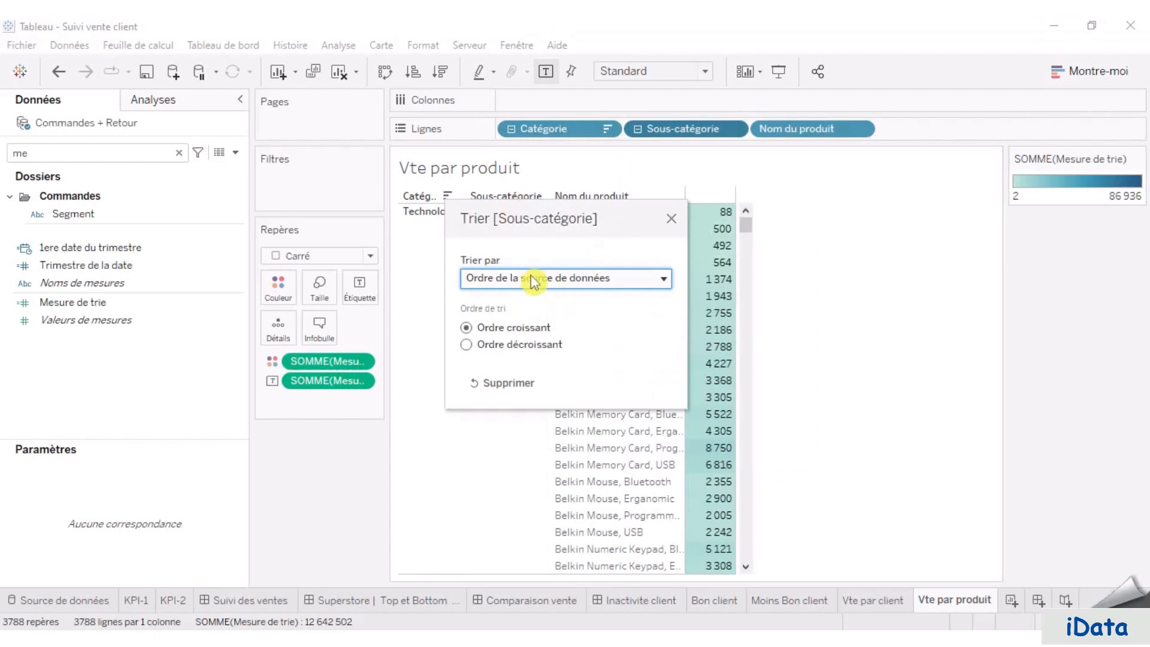
{"action": "left_click", "coordinate": [513, 344]}
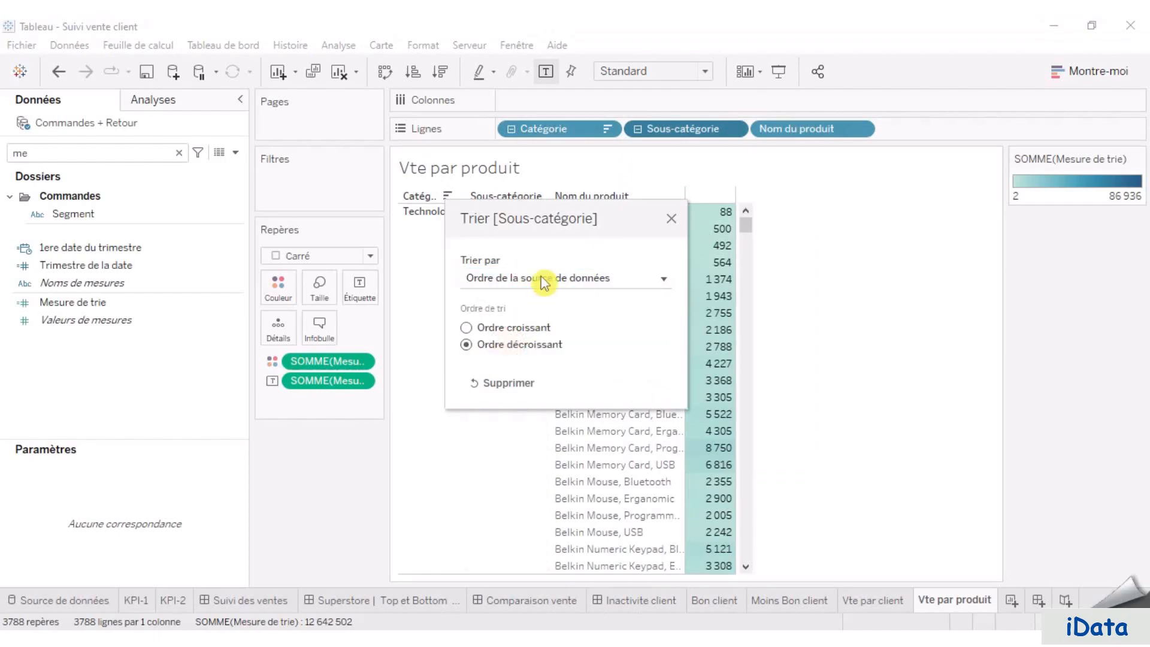
{"action": "left_click", "coordinate": [541, 279]}
{"action": "left_click", "coordinate": [518, 324]}
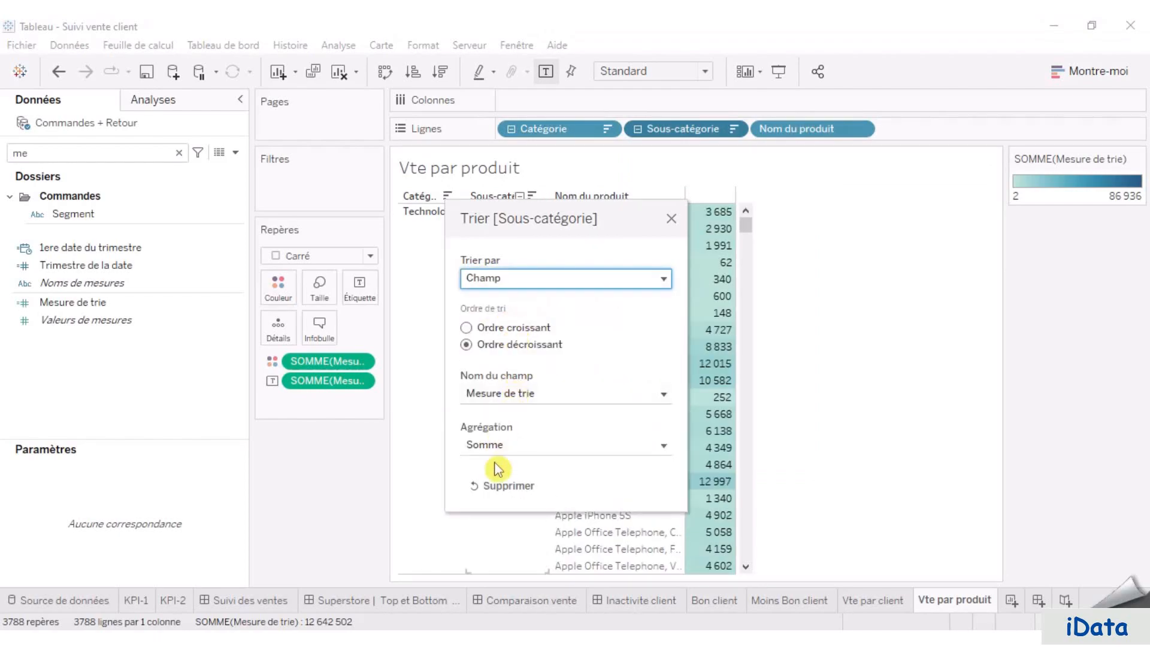
{"action": "left_click", "coordinate": [672, 219]}
- Open the sort settings of Nom du produit in the rows
{"action": "left_click", "coordinate": [862, 130]}
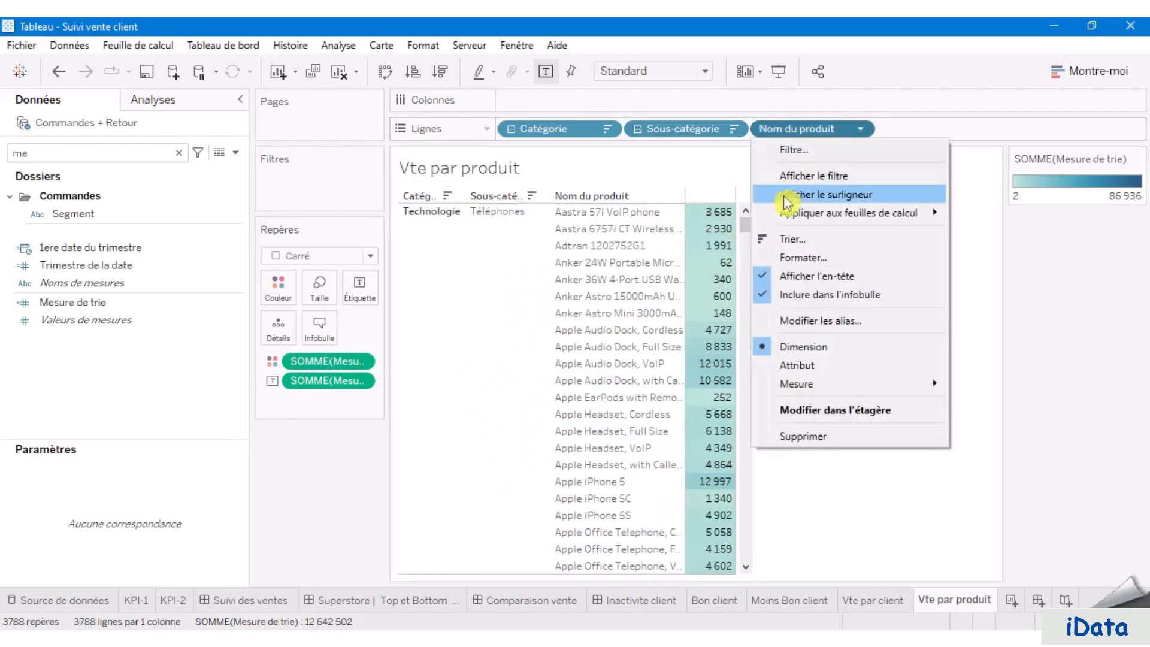
{"action": "left_click", "coordinate": [786, 238]}
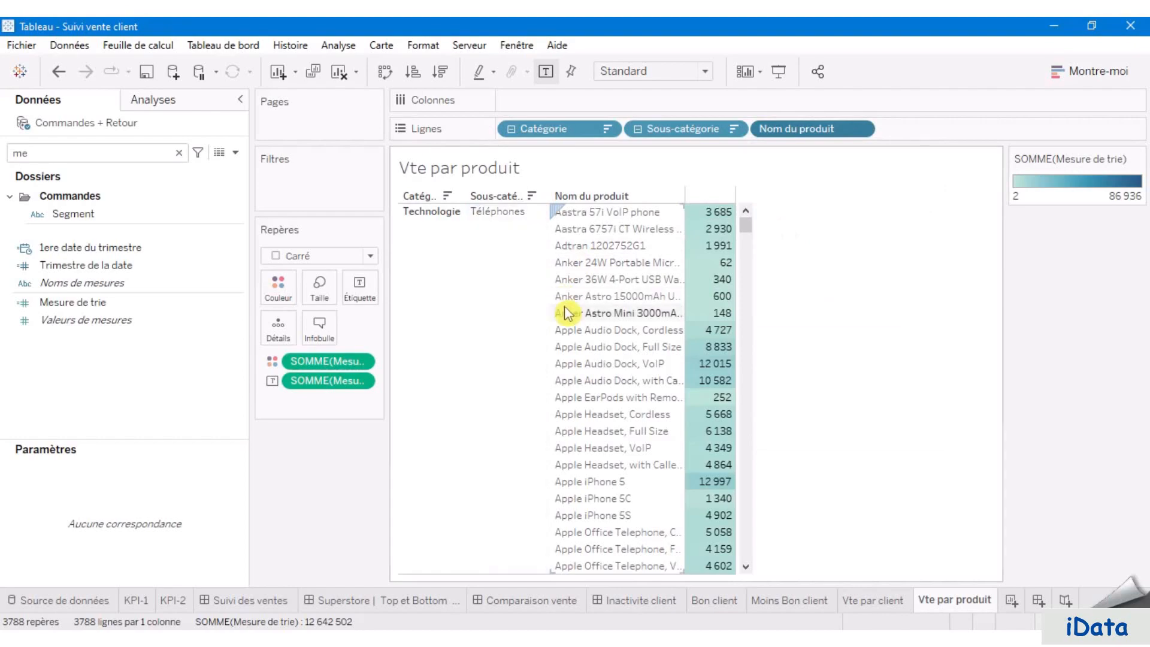
- Sort the Nom du produit field by the sum of Mesure de trie in descending order
{"action": "left_click", "coordinate": [540, 278]}
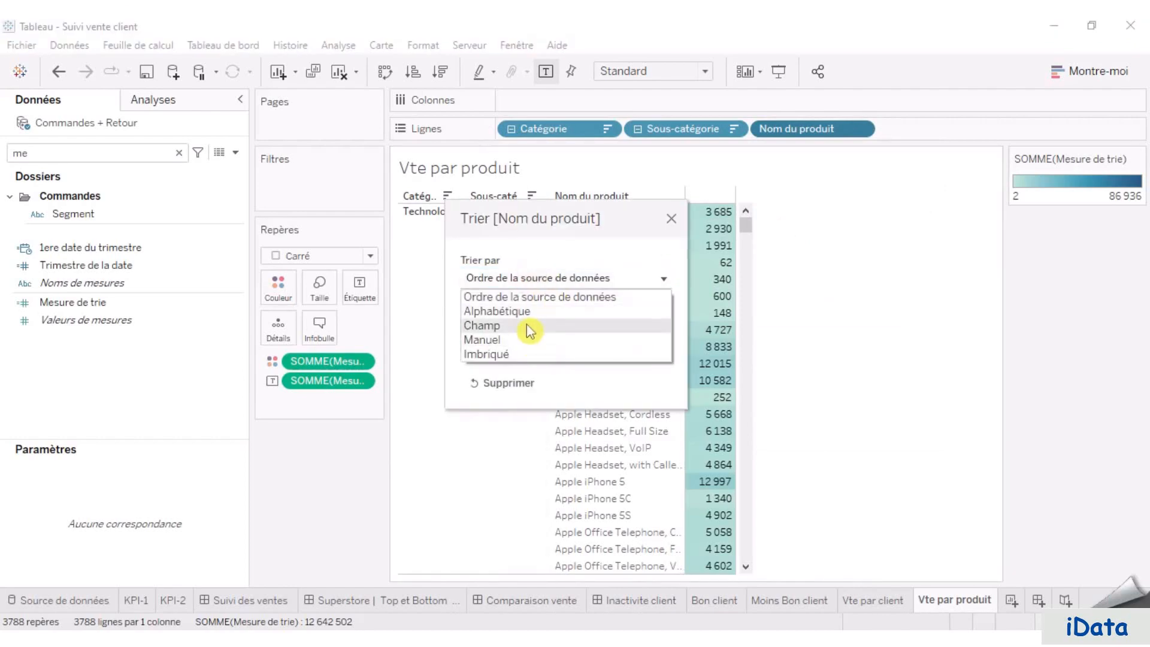
{"action": "left_click", "coordinate": [527, 326]}
{"action": "left_click", "coordinate": [521, 344]}
{"action": "left_click", "coordinate": [557, 398]}
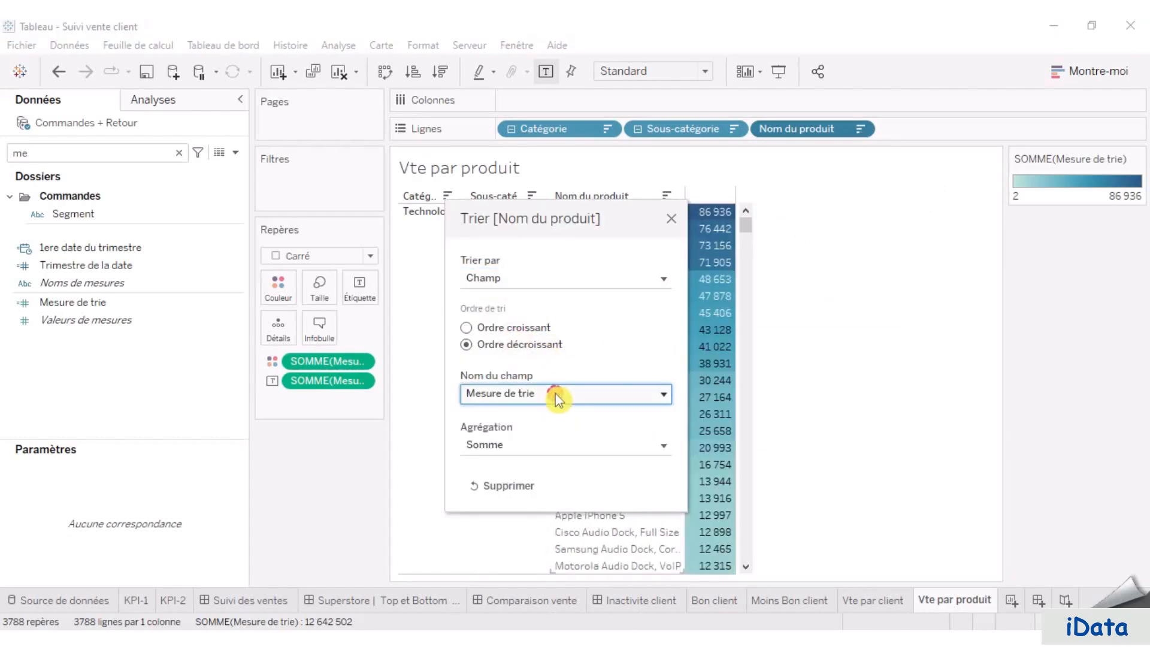
{"action": "left_click", "coordinate": [559, 398]}
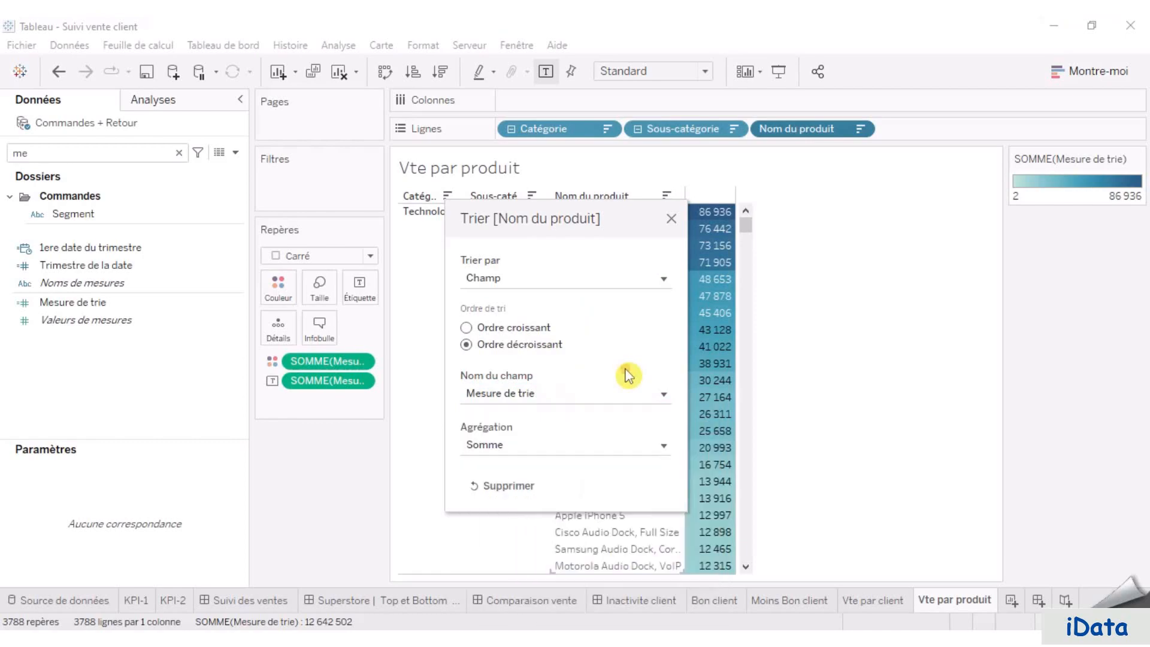
{"action": "left_click", "coordinate": [674, 221]}
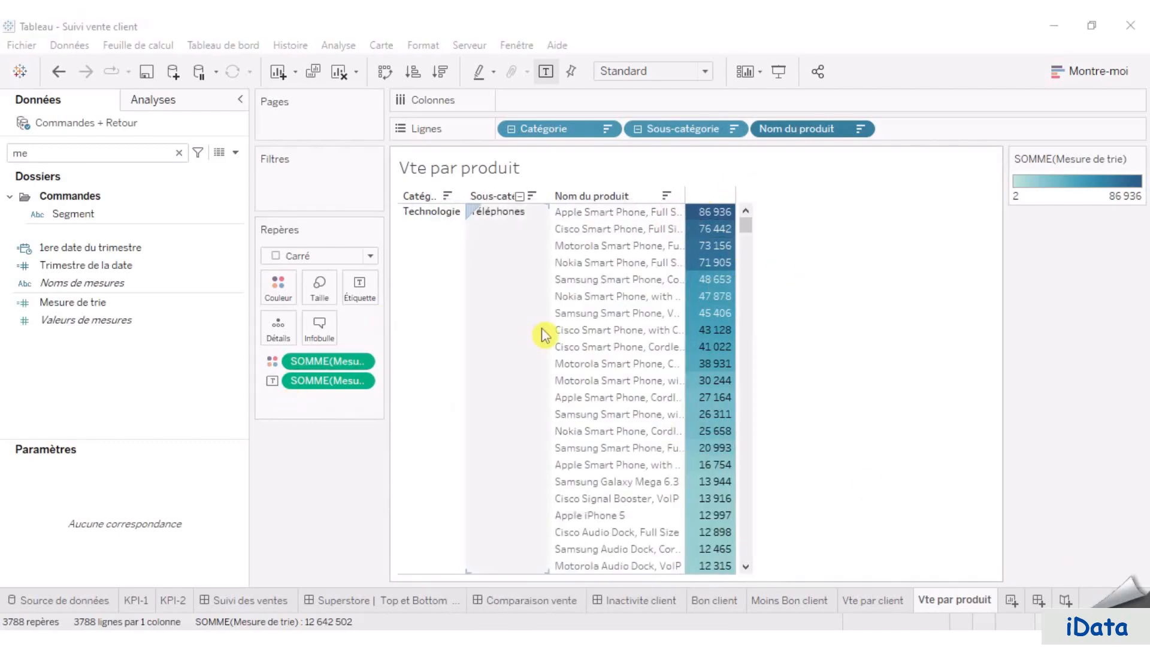
- Change the colour palette of Mesure de trie to Papa Color and apply it
{"action": "left_click", "coordinate": [280, 289]}
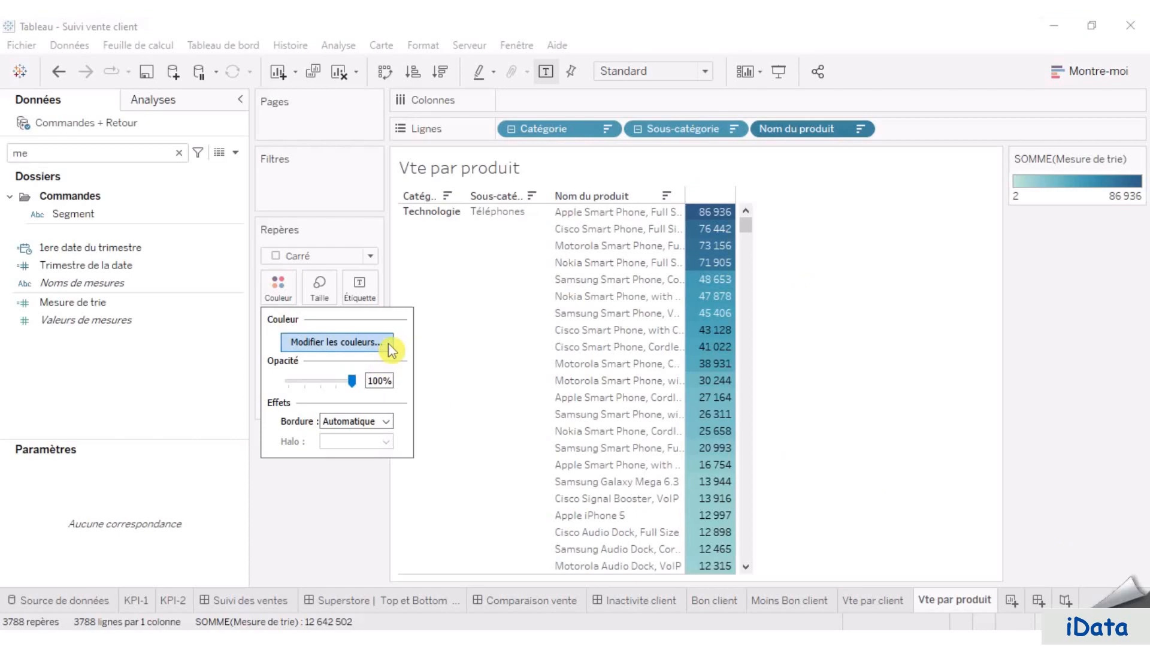
{"action": "left_click", "coordinate": [389, 343]}
{"action": "left_click", "coordinate": [668, 259]}
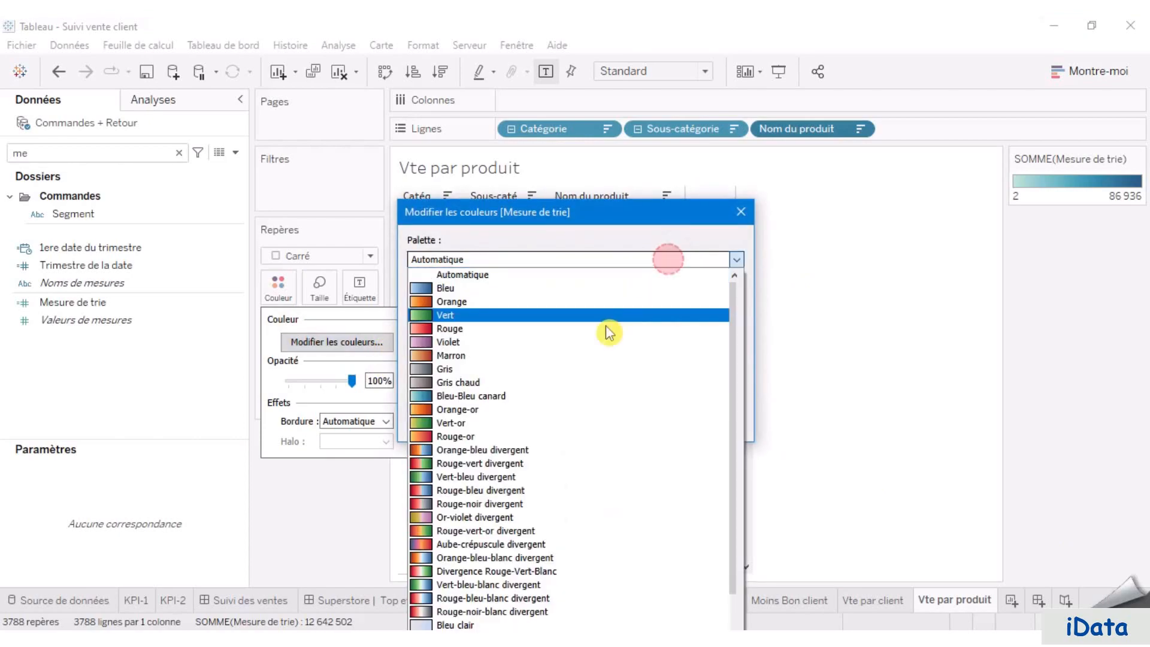
{"action": "scroll", "coordinate": [558, 542], "scroll_direction": "down", "scroll_amount": 2}
{"action": "left_click", "coordinate": [513, 644]}
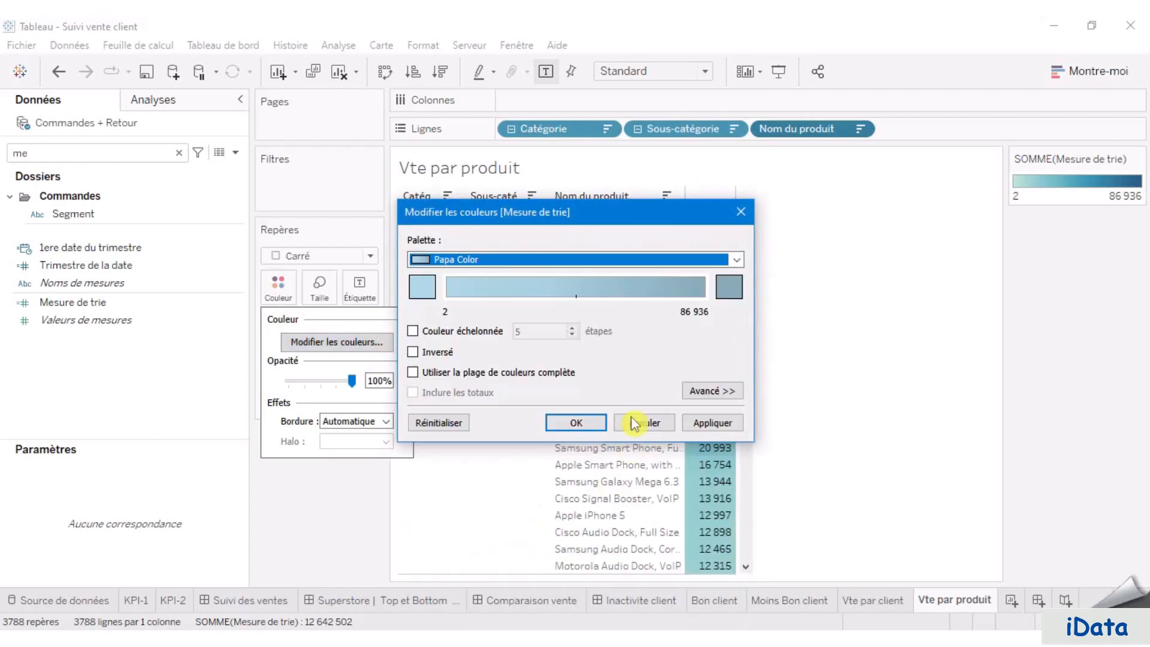
{"action": "left_click", "coordinate": [724, 424]}
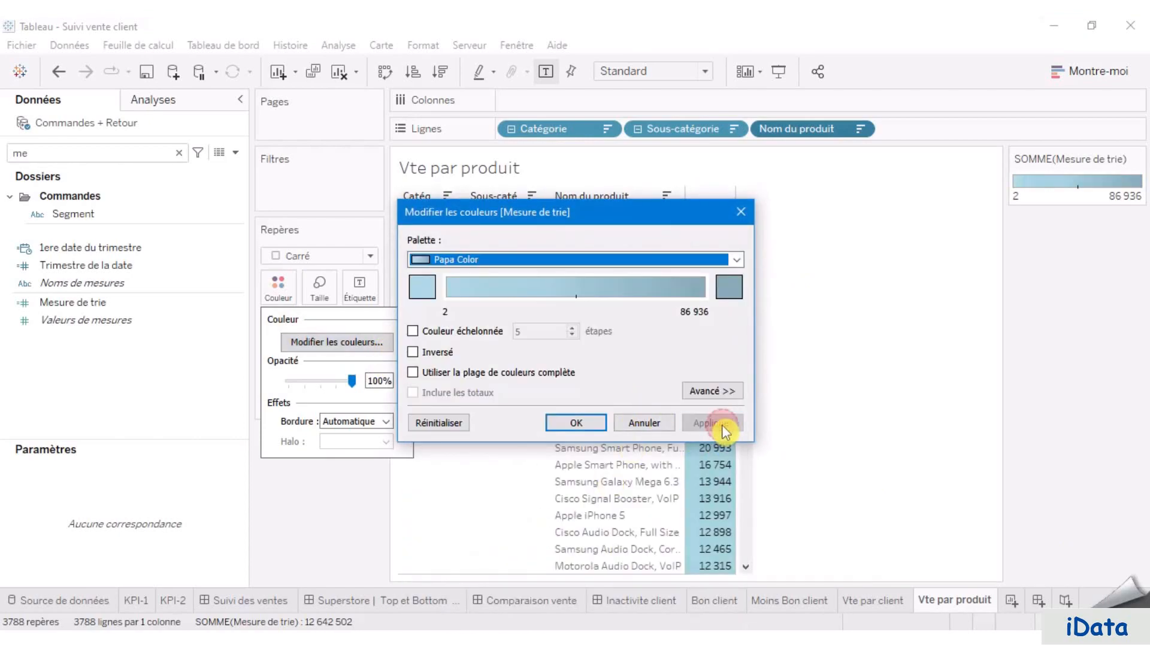
{"action": "left_click", "coordinate": [588, 422]}
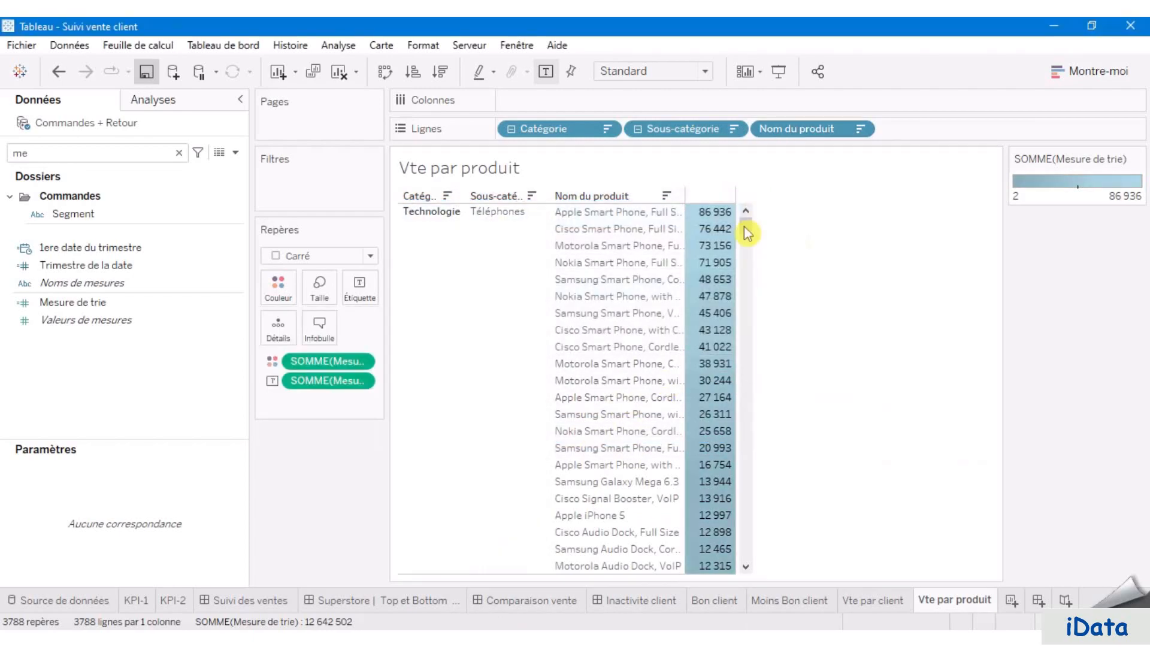
- Hide the field labels for the rows and the title of the Vte par produit sheet
{"action": "right_click", "coordinate": [426, 203]}
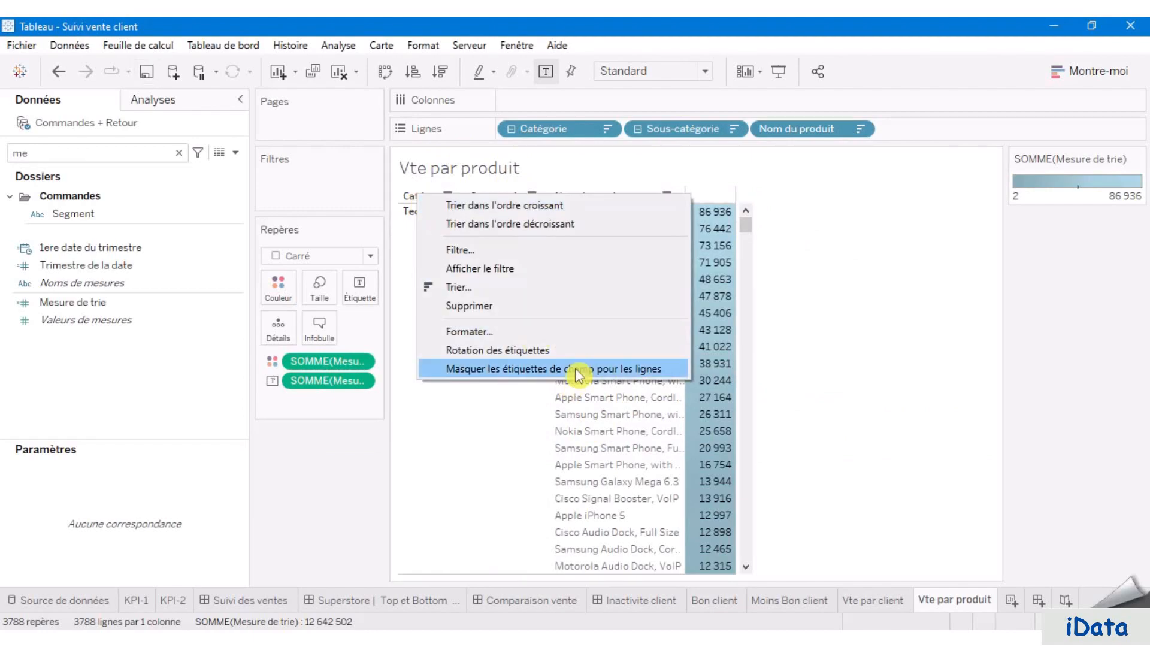
{"action": "left_click", "coordinate": [497, 369]}
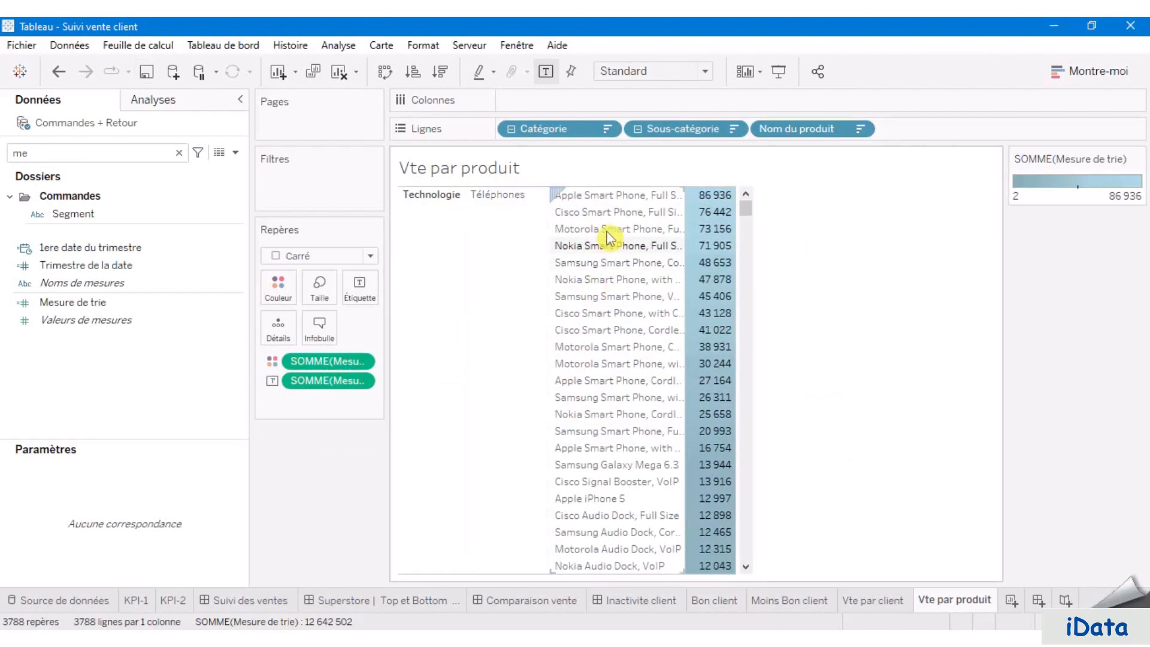
{"action": "right_click", "coordinate": [457, 172]}
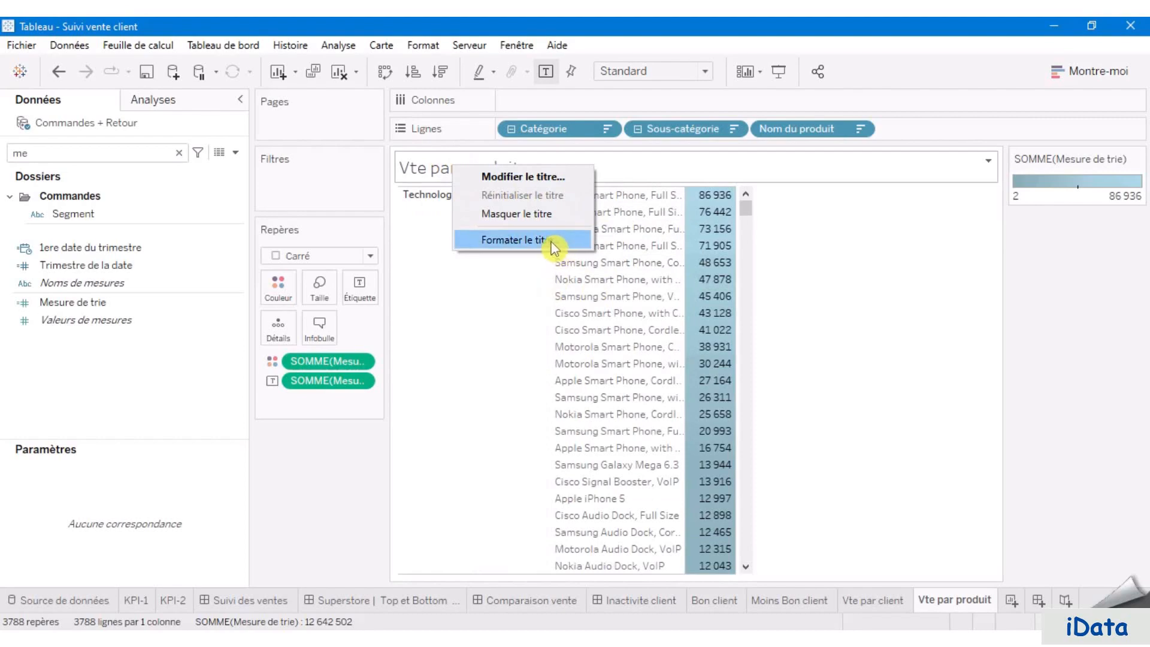
{"action": "left_click", "coordinate": [546, 216]}
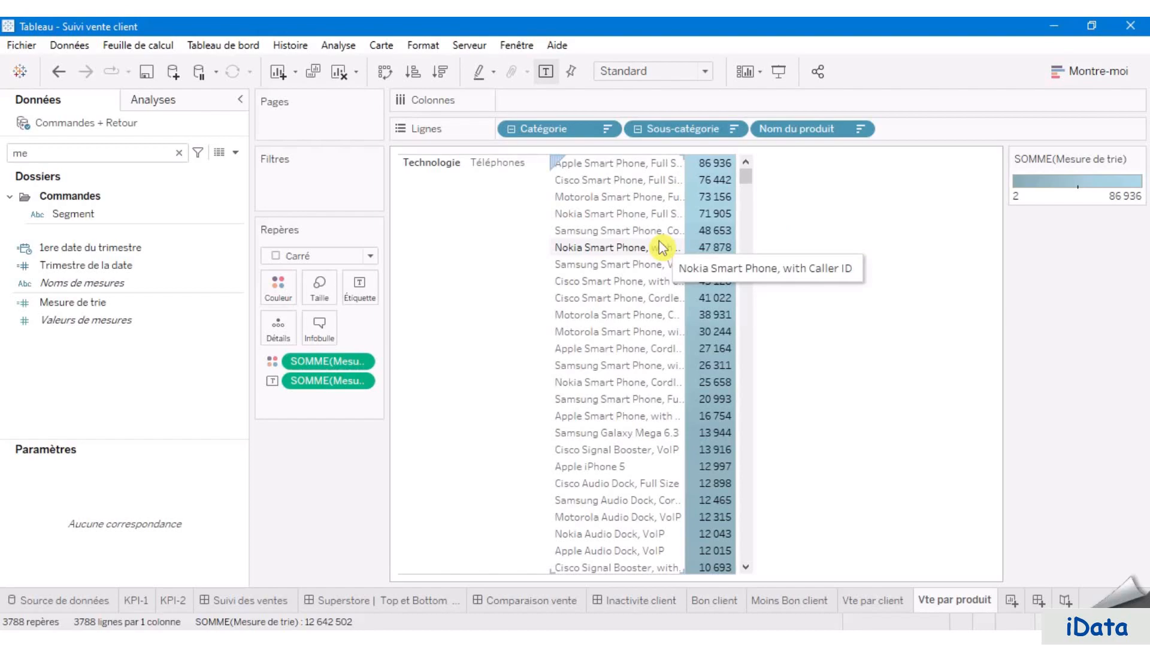
- Increase the row height of the product table and widen the product name column so the names fit on one line
{"action": "key", "text": "ctrl+Up"}
{"action": "key", "text": "ctrl+Up"}
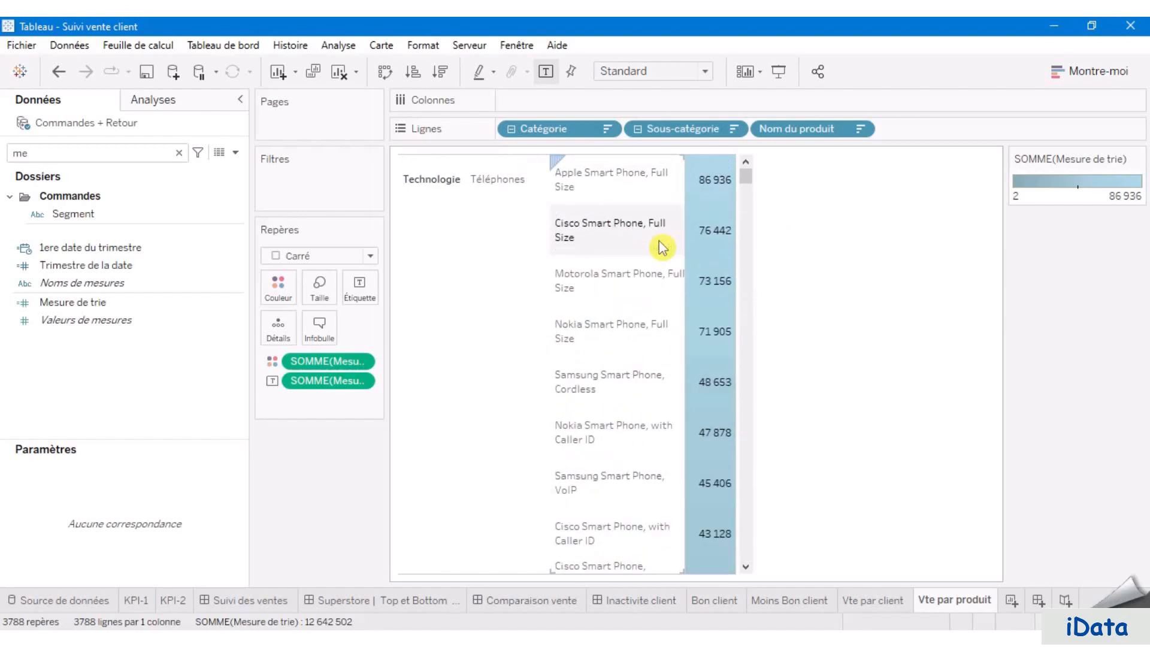
{"action": "key", "text": "ctrl+Up"}
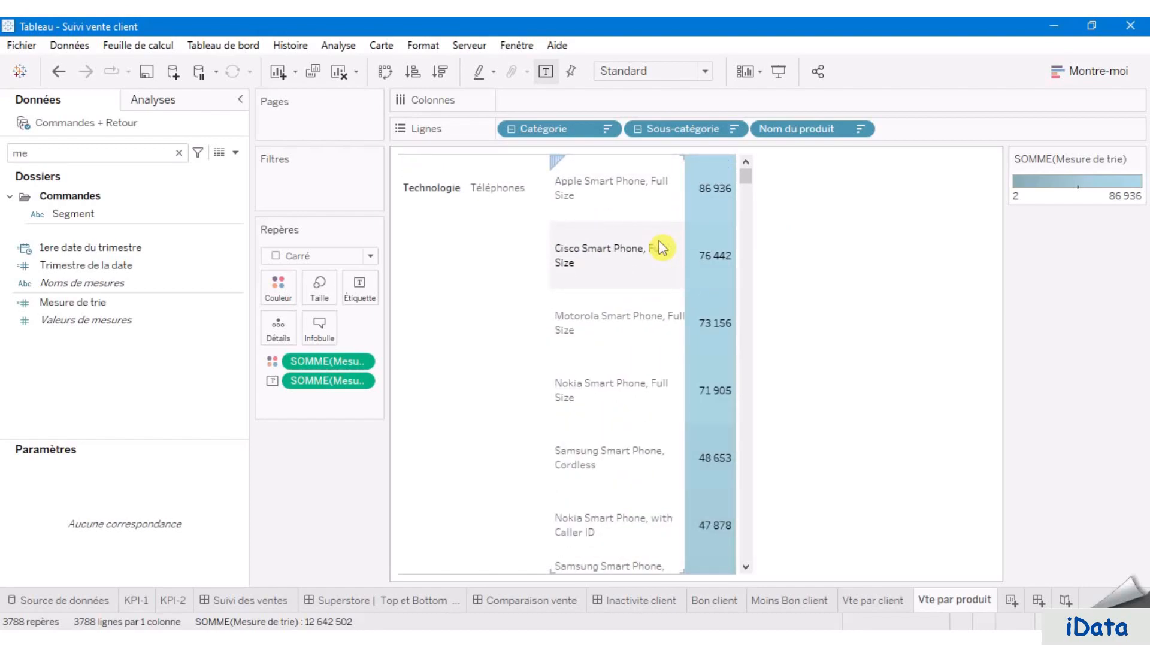
{"action": "key", "text": "ctrl+Down"}
{"action": "key", "text": "ctrl+Down"}
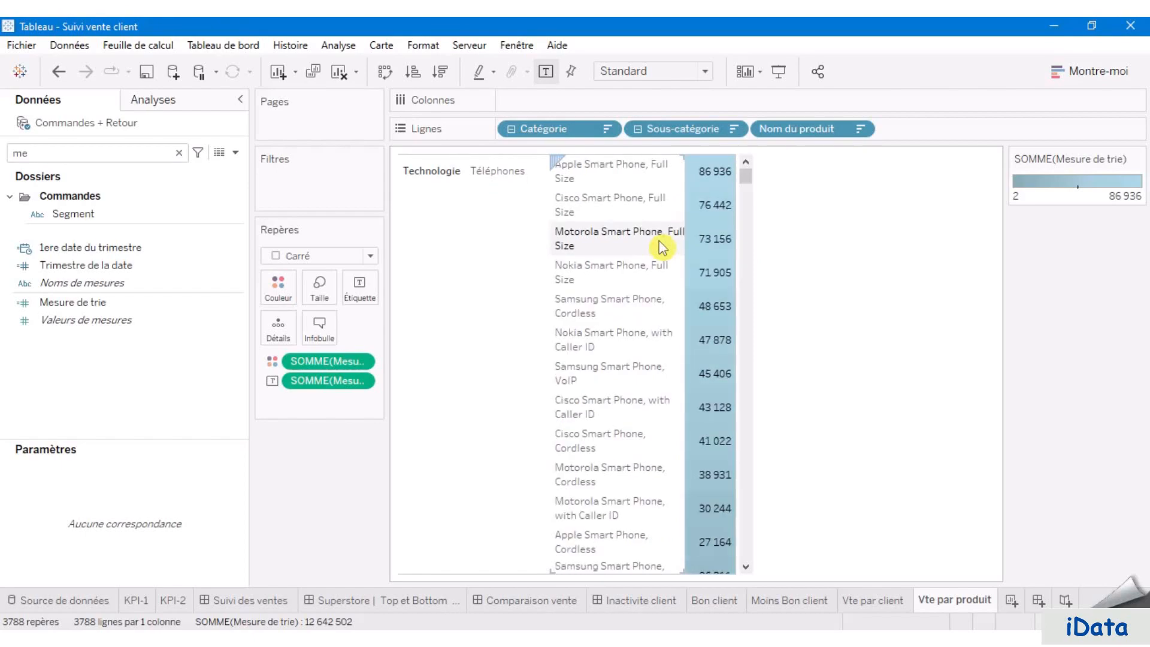
{"action": "key", "text": "ctrl+Up"}
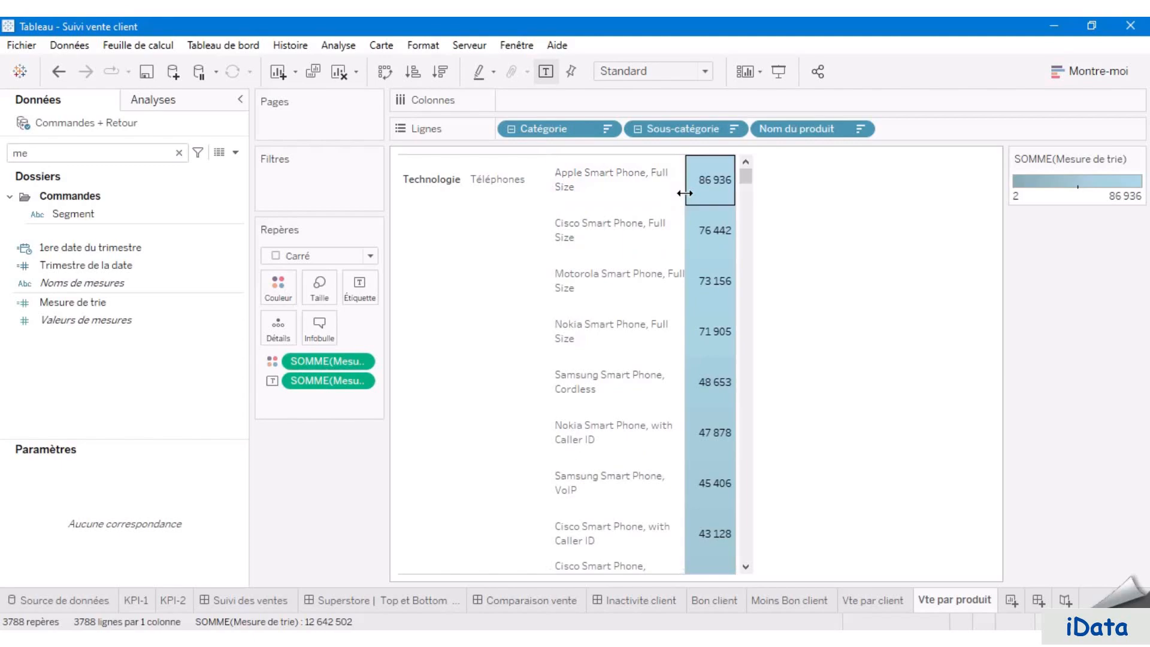
{"action": "mouse_move", "coordinate": [689, 199]}
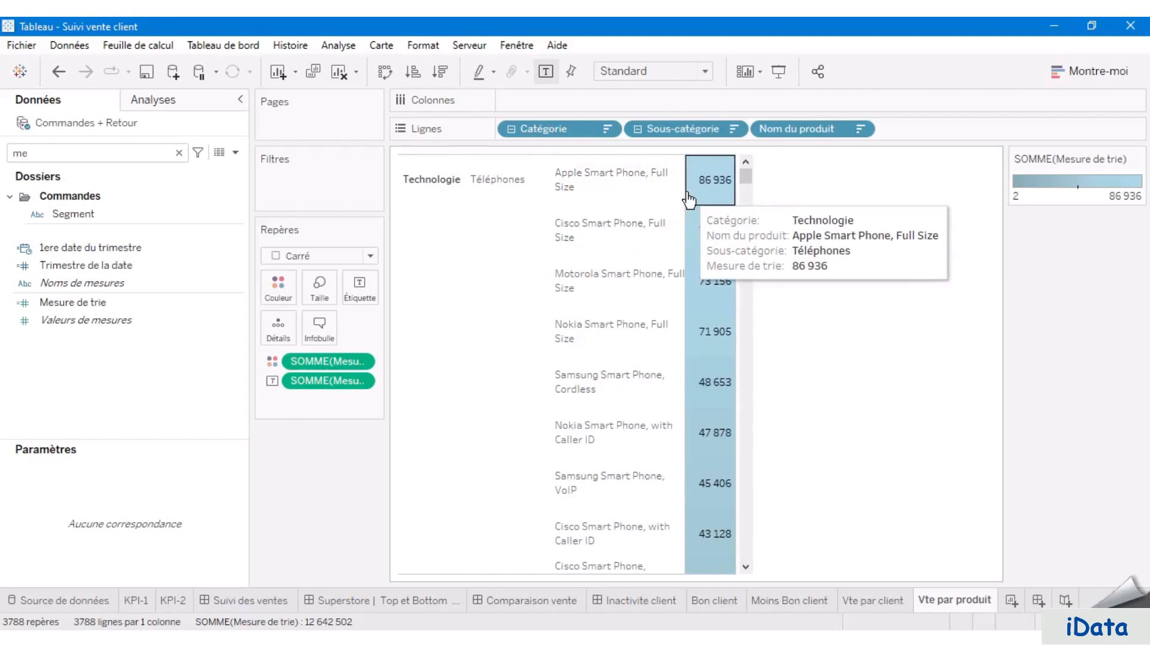
{"action": "left_click_drag", "start_coordinate": [683, 191], "coordinate": [732, 192]}
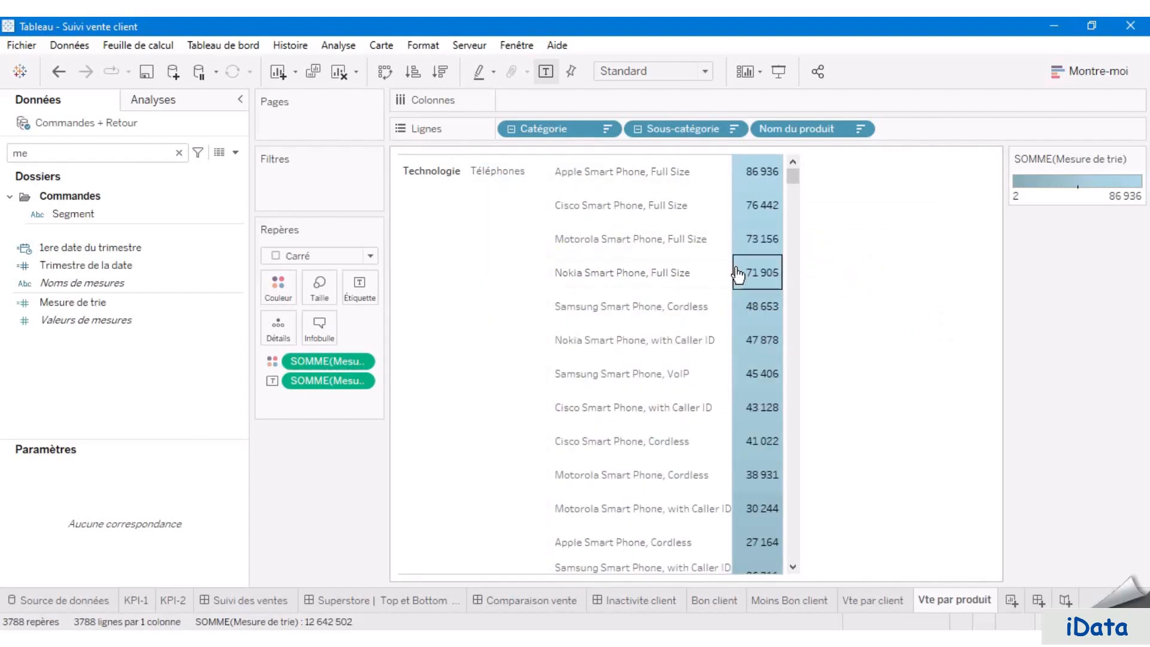
- Format the table borders with a solid line as the default cell border for columns
{"action": "left_click", "coordinate": [512, 287]}
{"action": "right_click", "coordinate": [513, 292]}
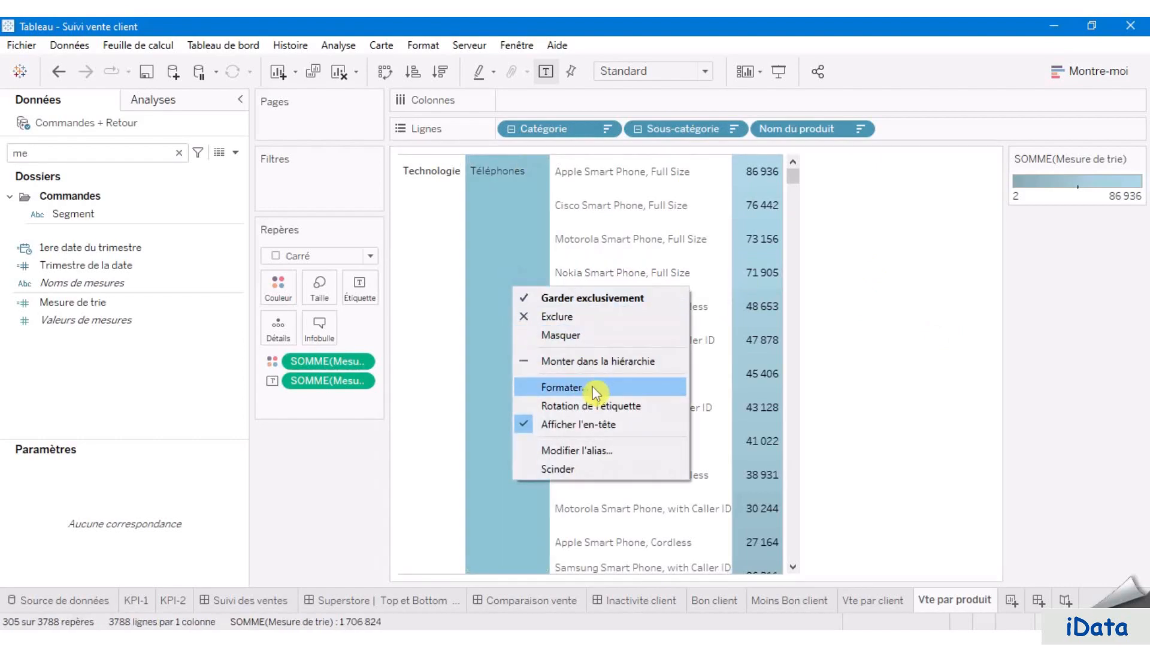
{"action": "left_click", "coordinate": [595, 393]}
{"action": "left_click", "coordinate": [84, 130]}
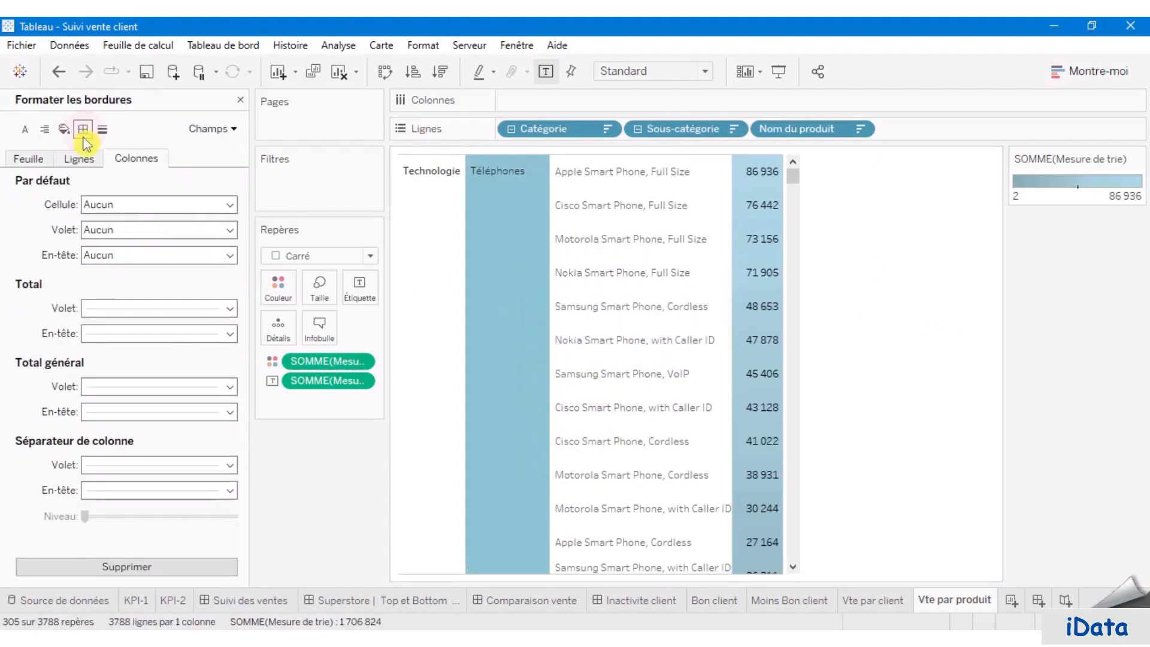
{"action": "left_click", "coordinate": [152, 206]}
{"action": "left_click", "coordinate": [163, 249]}
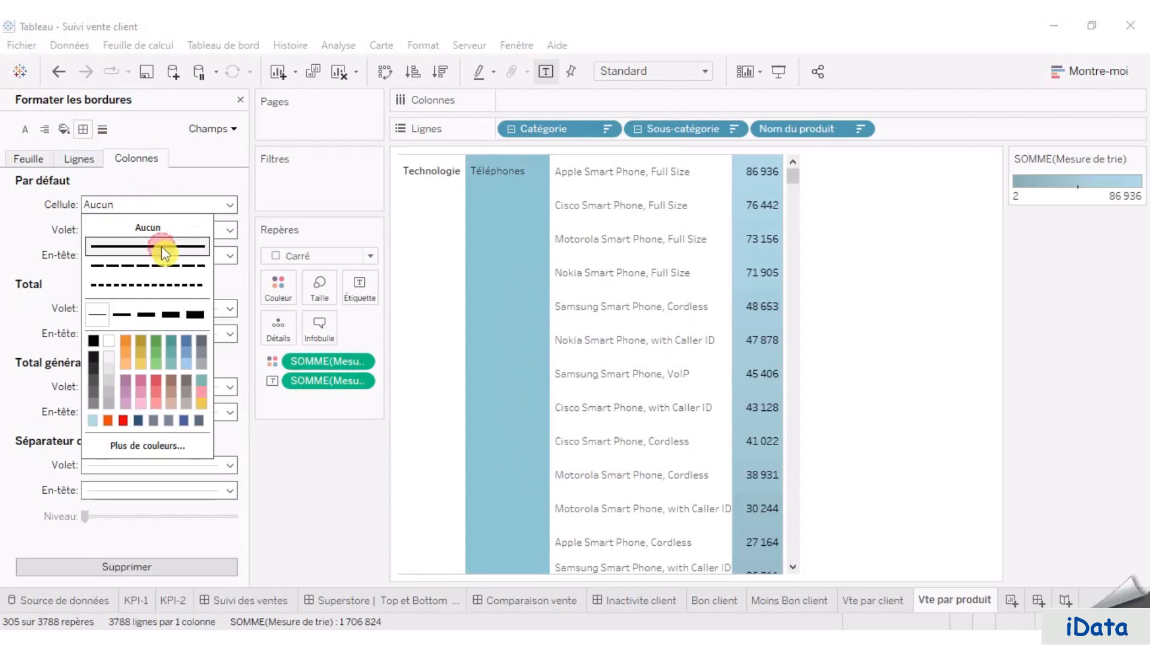
{"action": "left_click", "coordinate": [1007, 327]}
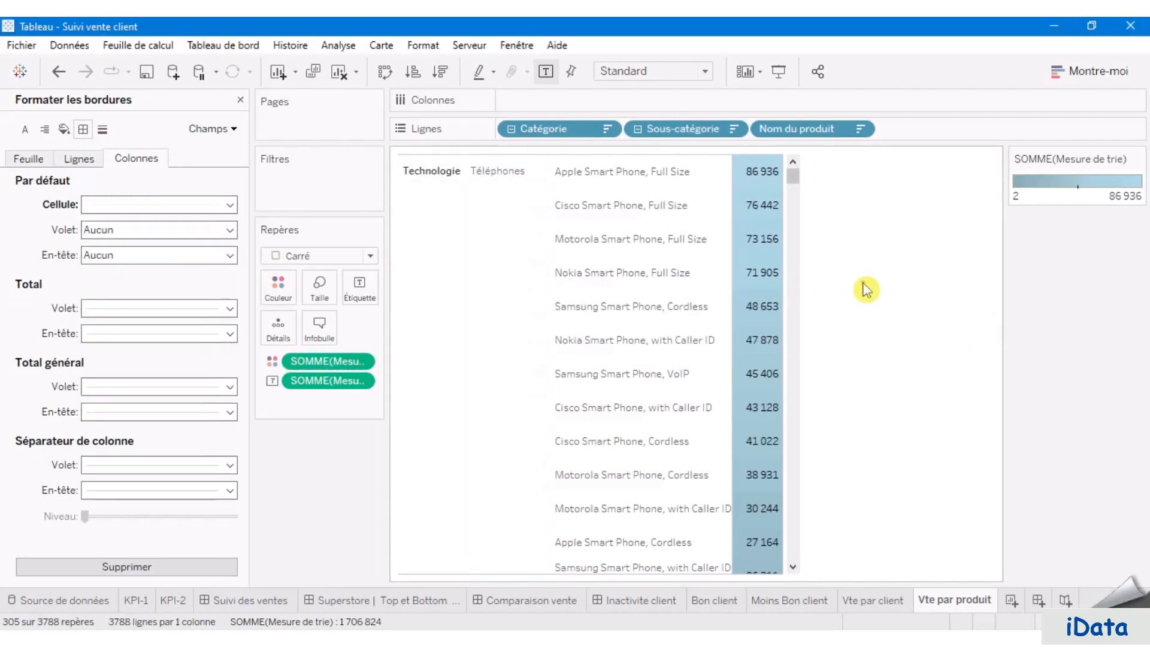
{"action": "left_click", "coordinate": [241, 99]}
- Find the field Est dans la période de vente and add it as a filter keeping only Vrai
{"action": "left_click", "coordinate": [87, 155]}
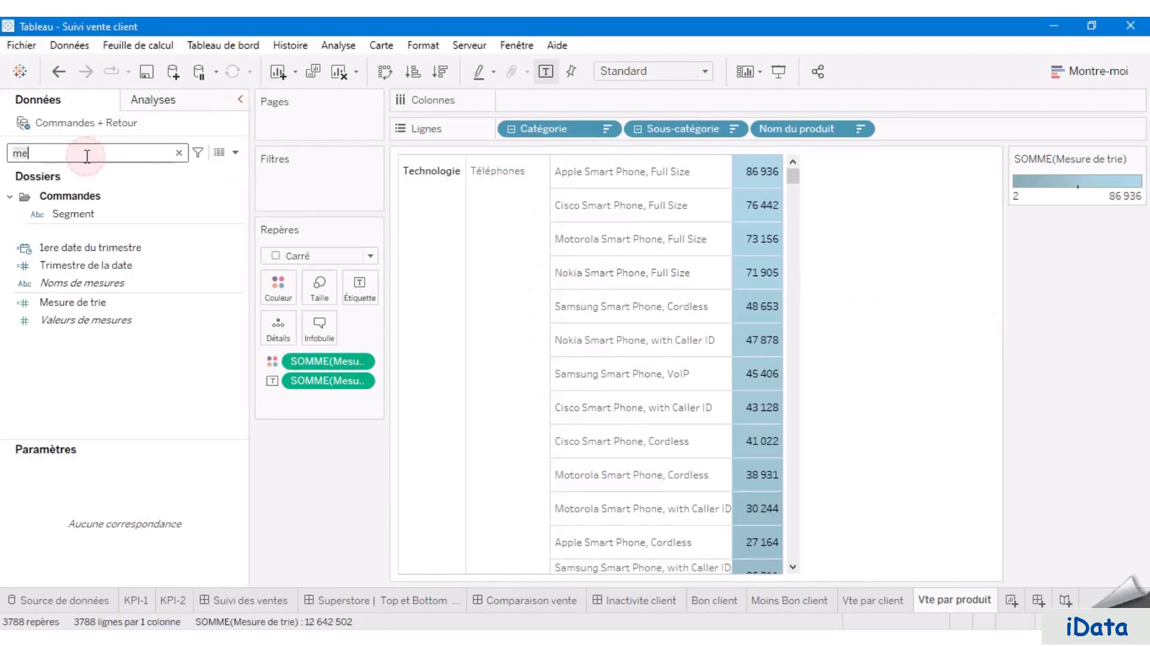
{"action": "type", "text": "est"}
{"action": "left_click_drag", "start_coordinate": [128, 214], "coordinate": [320, 188]}
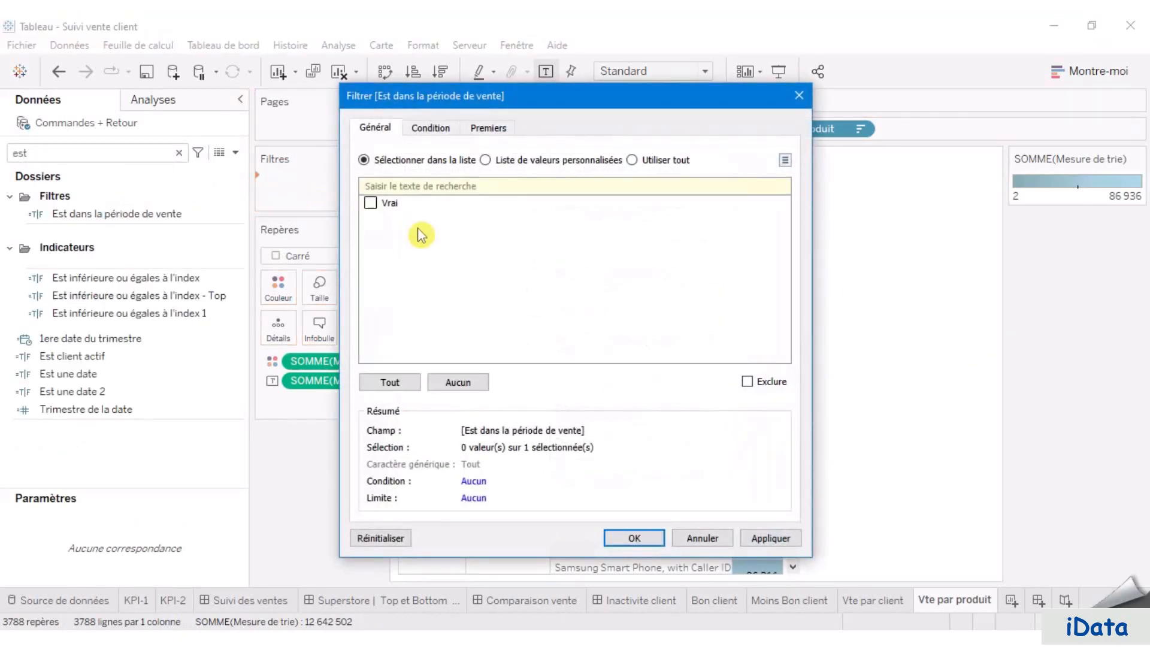
{"action": "left_click", "coordinate": [370, 202]}
{"action": "left_click", "coordinate": [769, 536]}
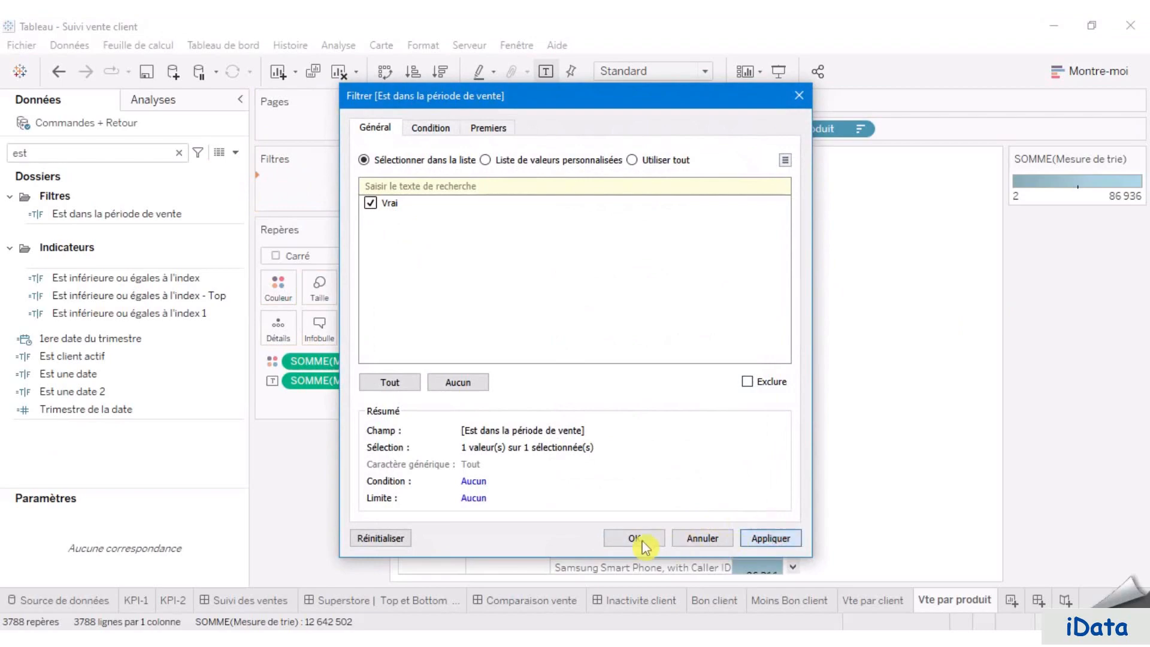
{"action": "left_click", "coordinate": [626, 541]}
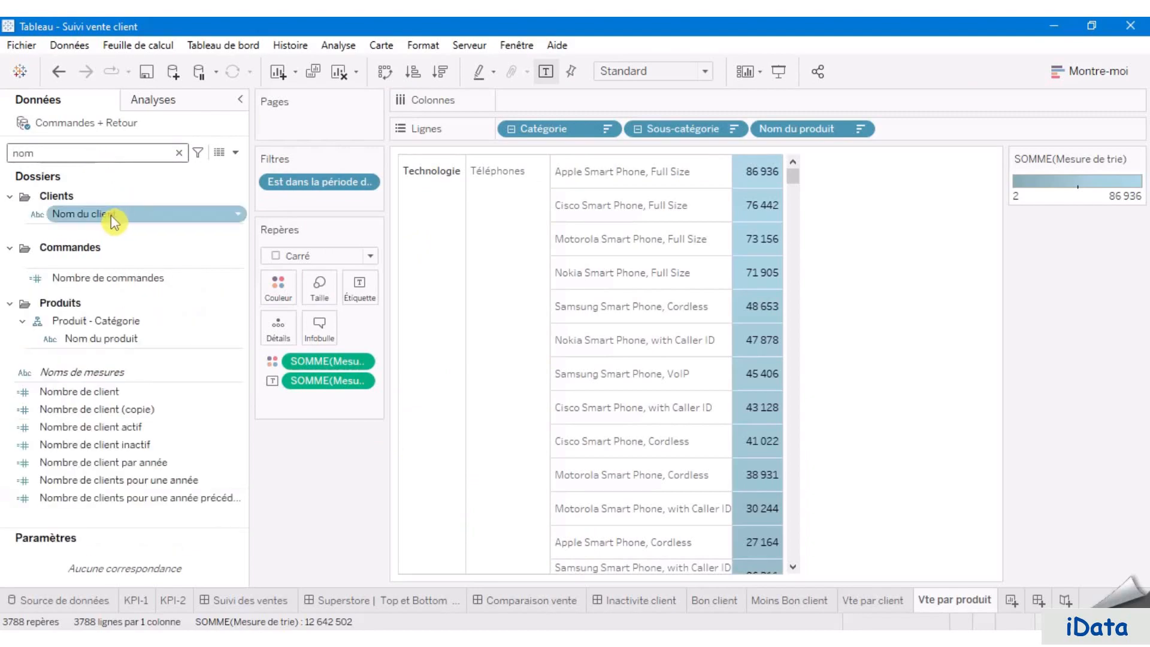
- Add Nom du client as a filter on the sheet with the Utiliser tout option
{"action": "left_click_drag", "start_coordinate": [113, 215], "coordinate": [335, 210]}
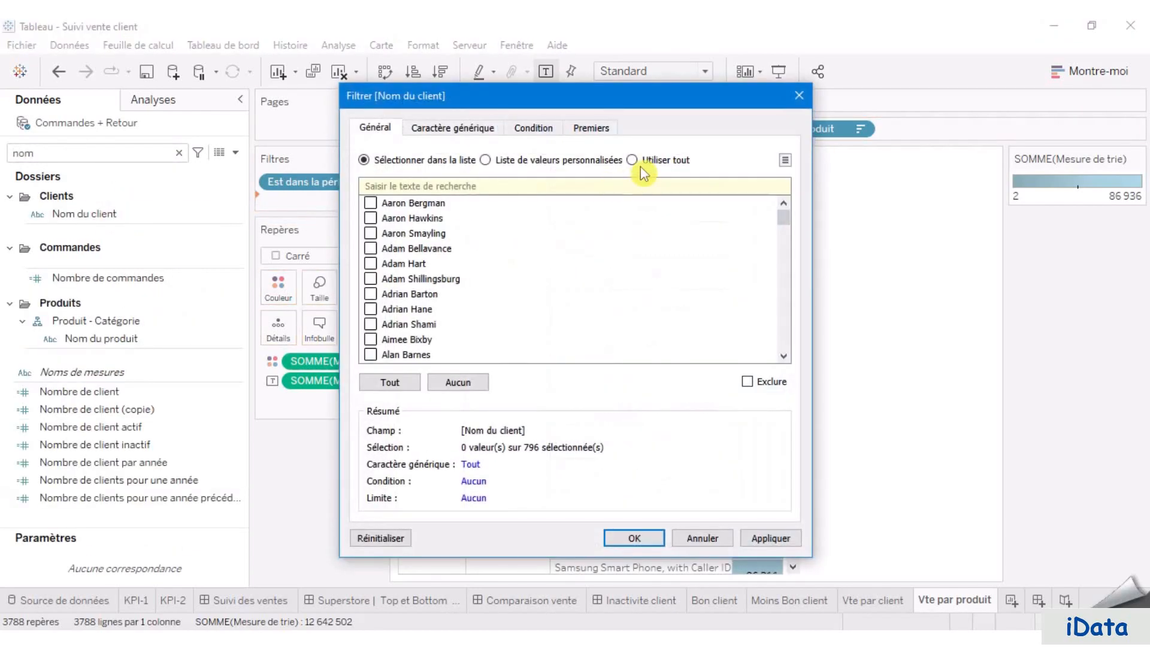
{"action": "left_click", "coordinate": [650, 158]}
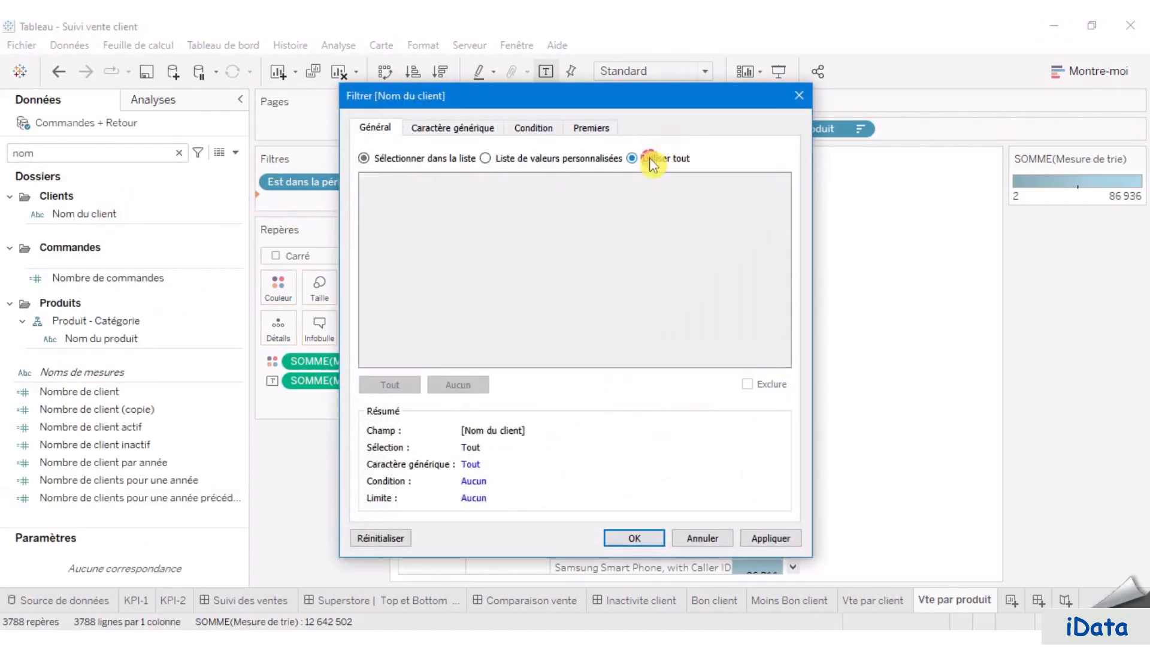
{"action": "left_click", "coordinate": [773, 538]}
{"action": "left_click", "coordinate": [634, 539]}
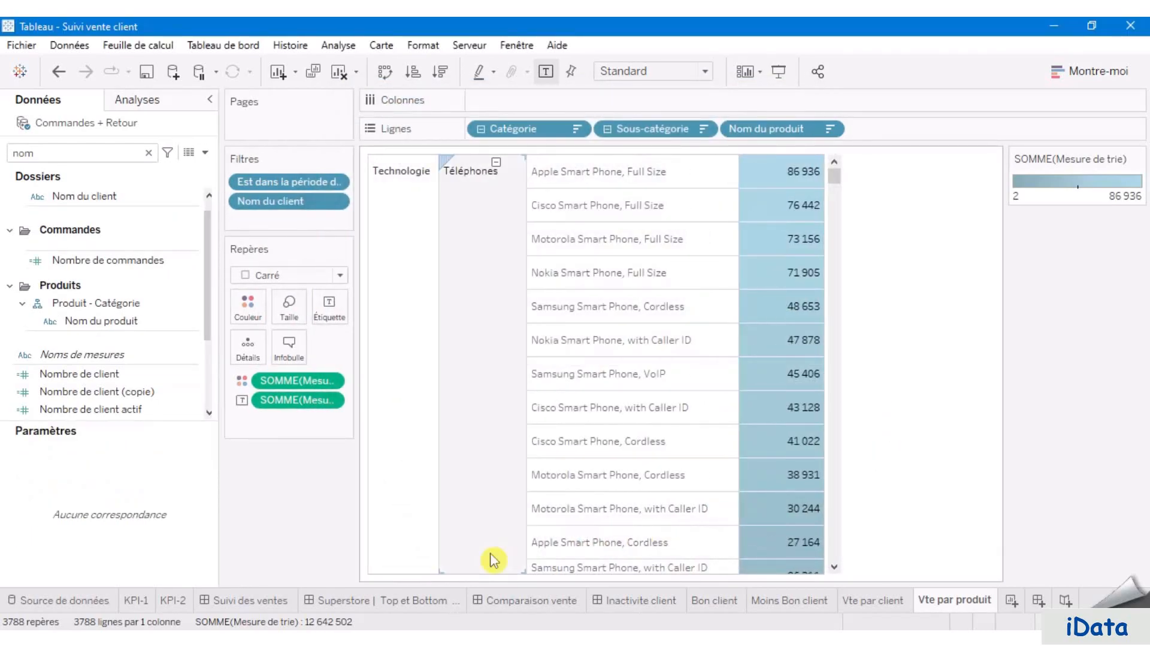
- Create a new dashboard and give it a custom fixed size with a width of 1150 px
{"action": "left_click", "coordinate": [1038, 600]}
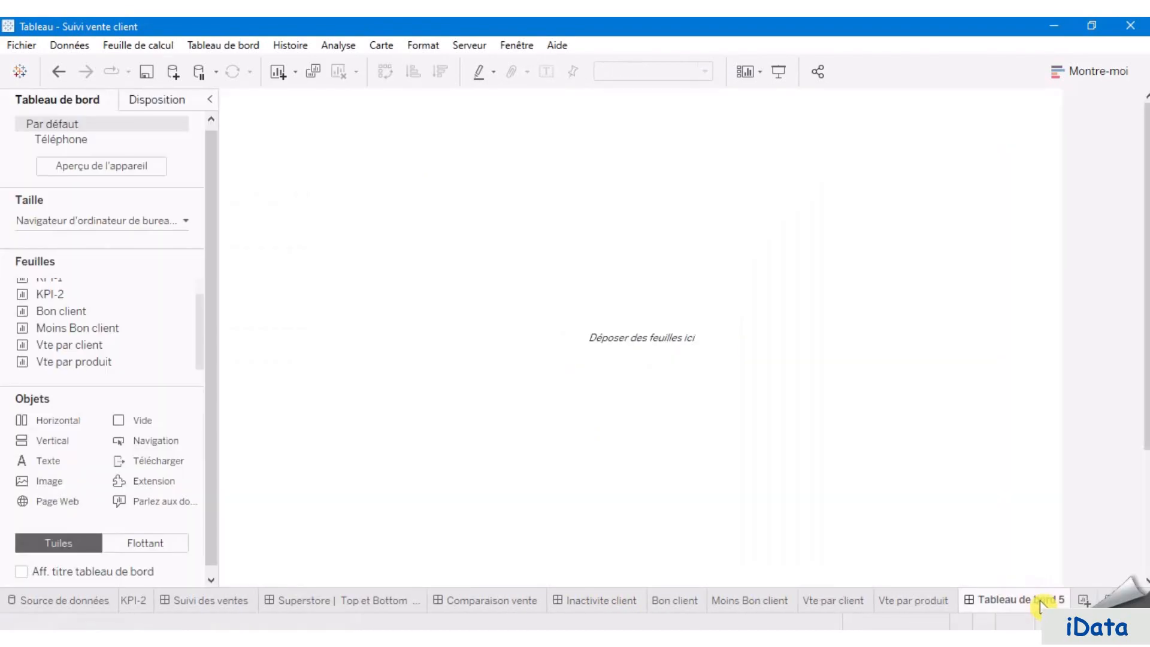
{"action": "left_click", "coordinate": [128, 222]}
{"action": "left_click", "coordinate": [57, 325]}
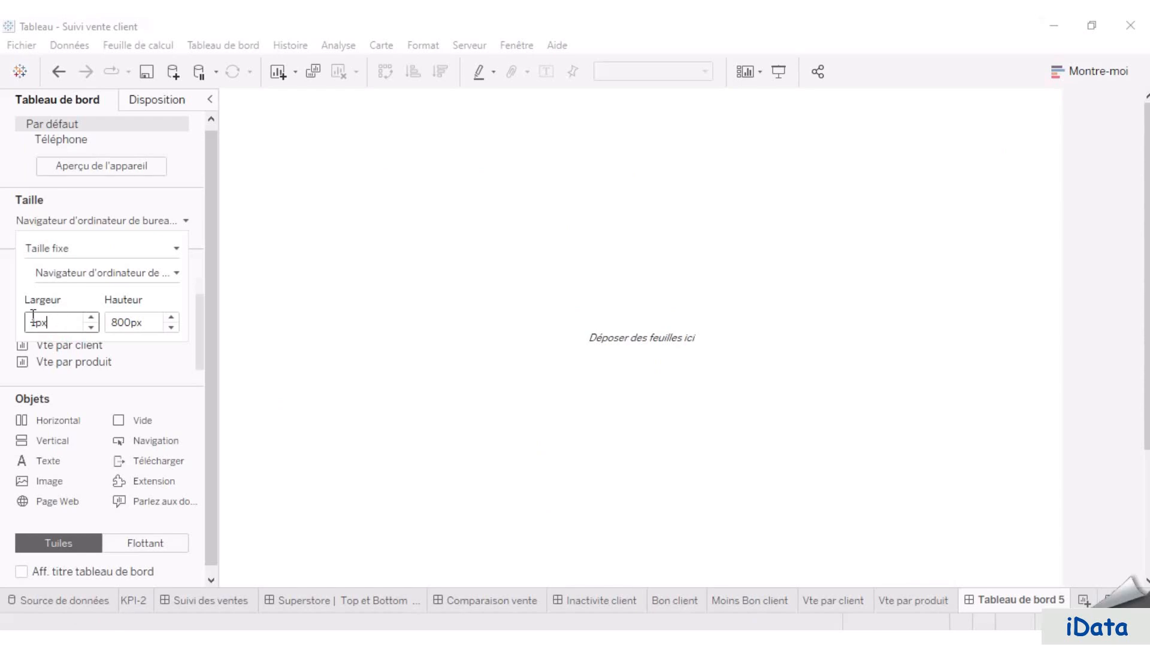
{"action": "left_click", "coordinate": [39, 323]}
{"action": "left_click", "coordinate": [131, 323]}
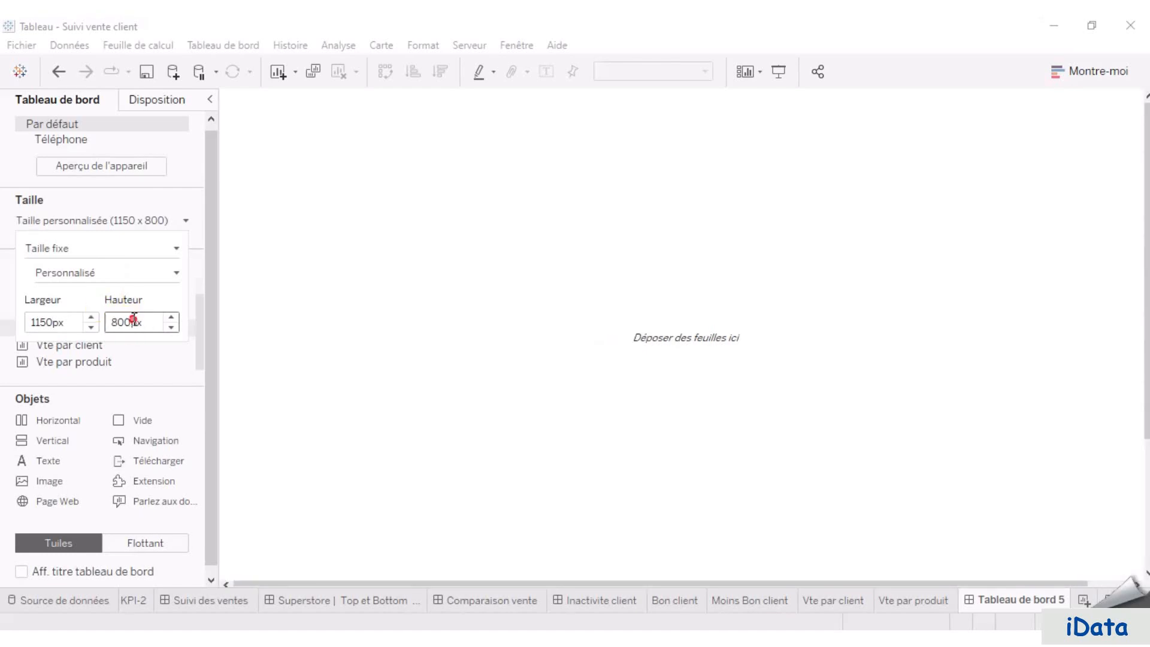
{"action": "left_click", "coordinate": [133, 321]}
{"action": "left_click", "coordinate": [199, 217]}
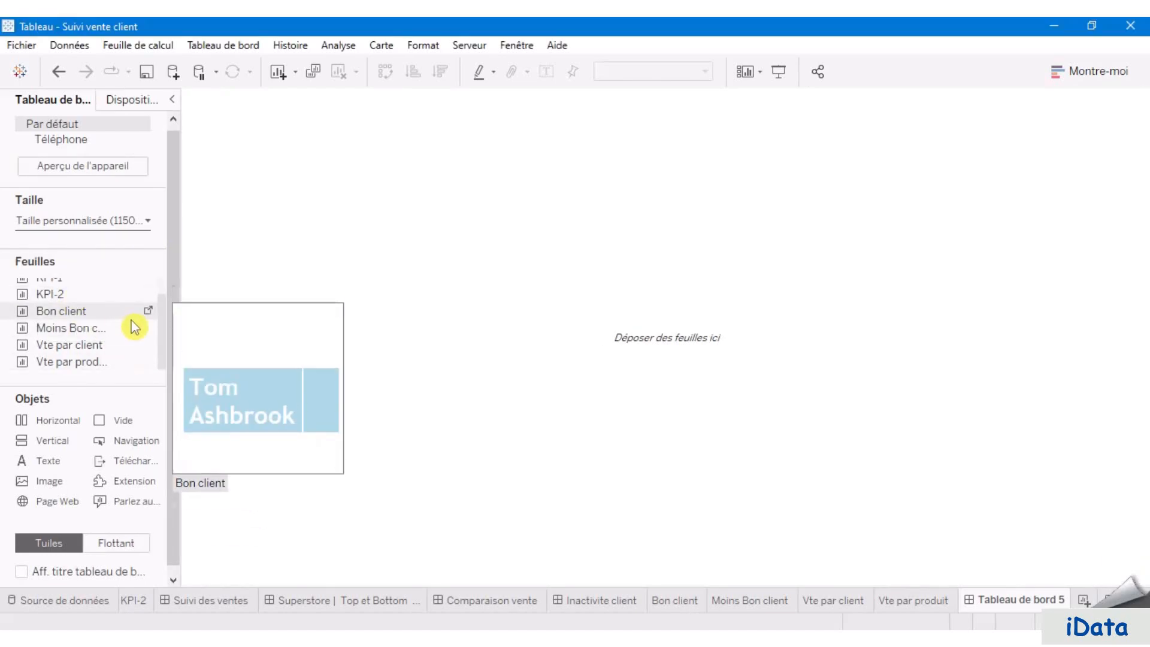
{"action": "scroll", "coordinate": [167, 306], "scroll_direction": "up", "scroll_amount": 1}
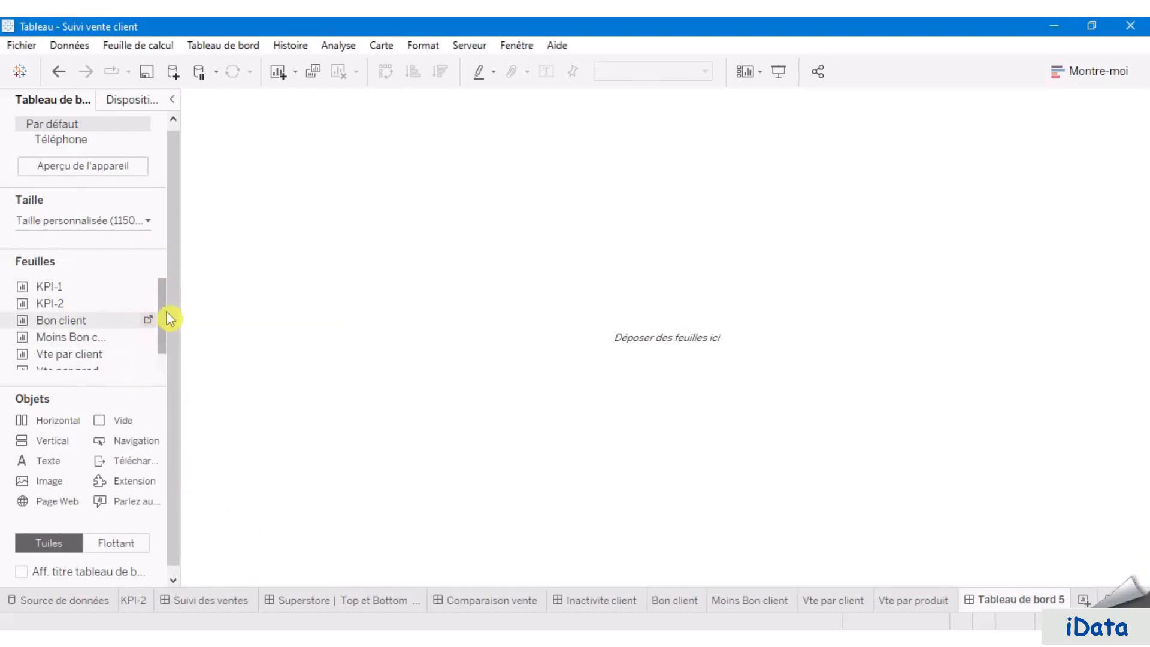
- Place the Bon client sheet on the dashboard and add the Moins Bon client sheet to the right of it
{"action": "scroll", "coordinate": [167, 359], "scroll_direction": "down", "scroll_amount": 1}
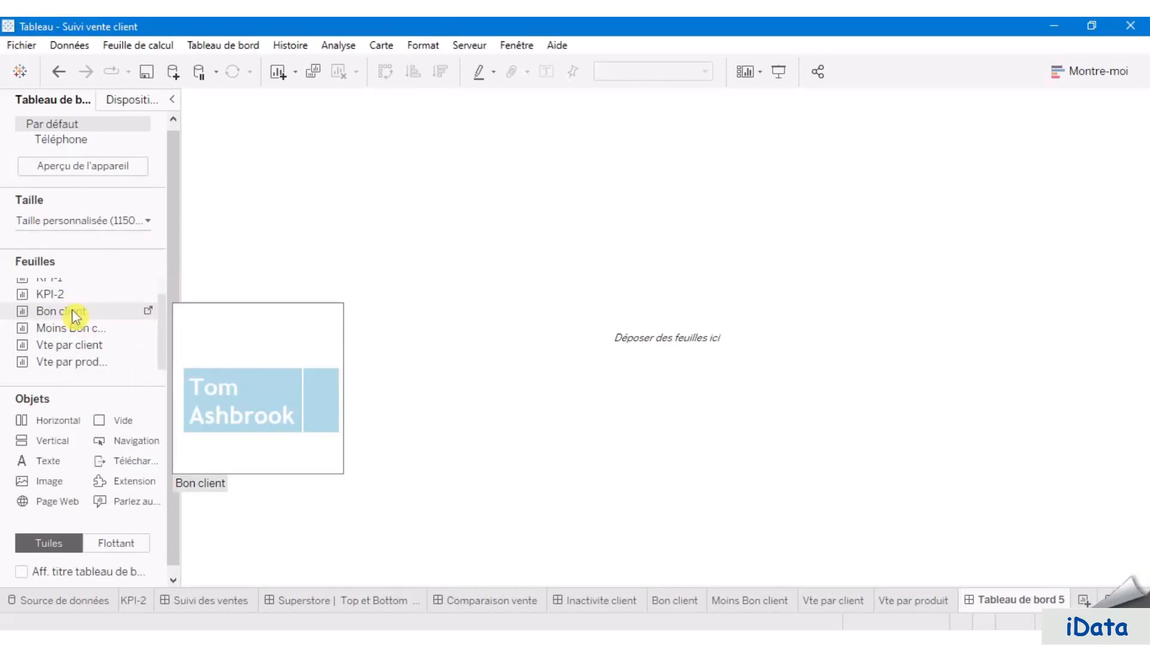
{"action": "left_click_drag", "start_coordinate": [81, 311], "coordinate": [271, 311]}
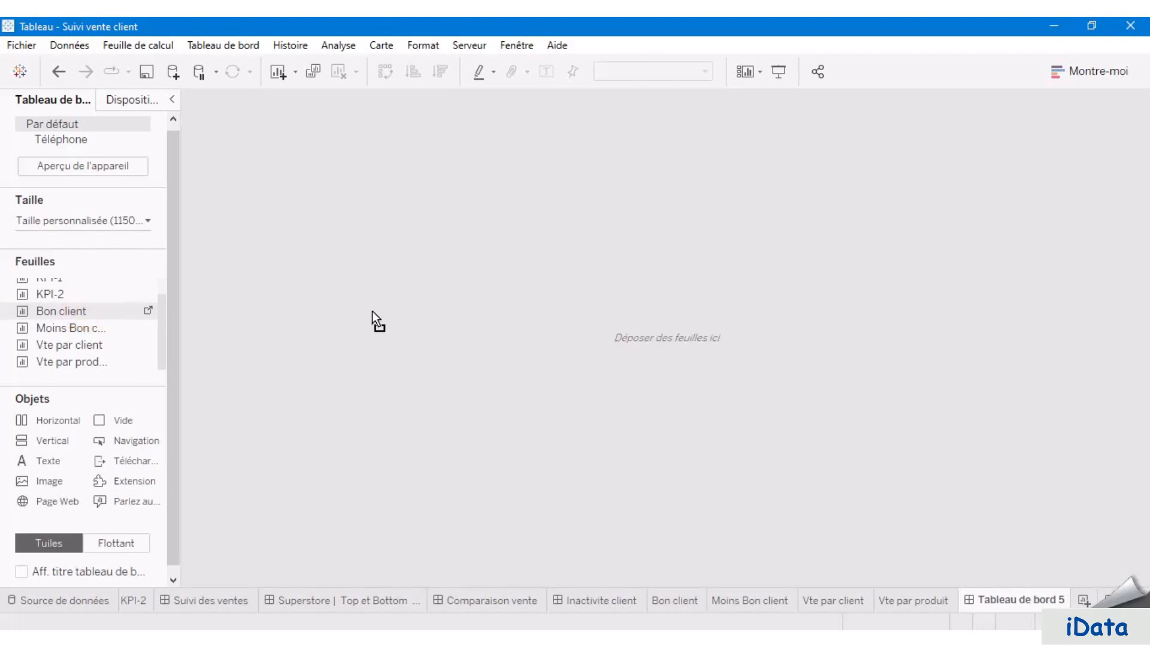
{"action": "left_click_drag", "start_coordinate": [378, 322], "coordinate": [378, 322]}
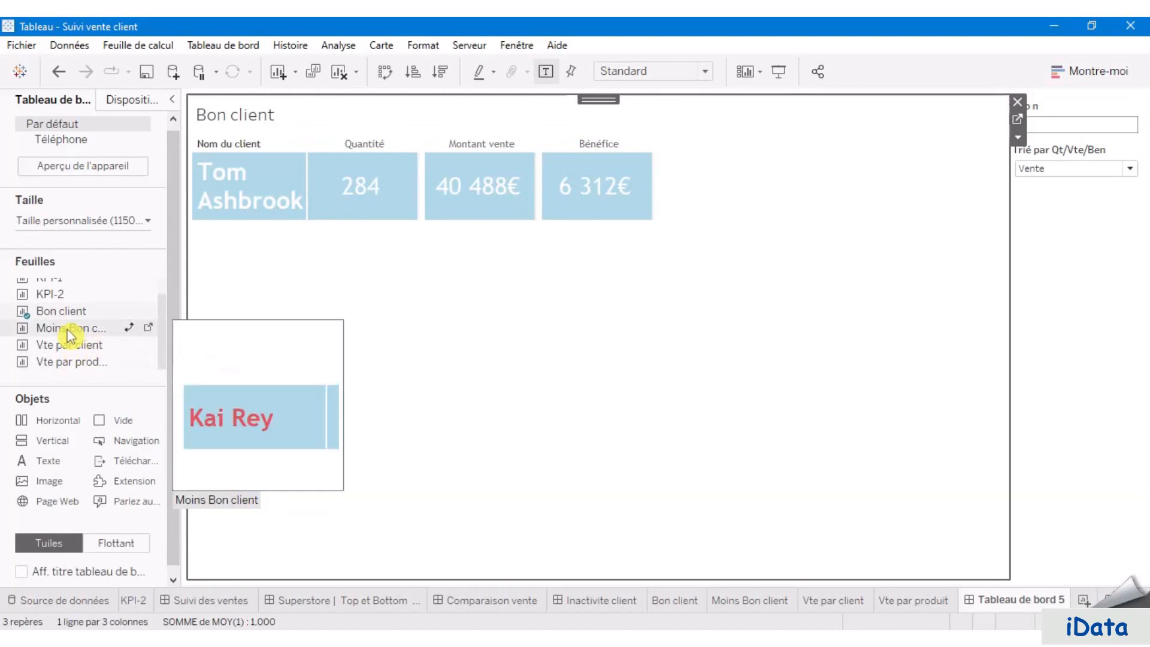
{"action": "left_click_drag", "start_coordinate": [72, 328], "coordinate": [713, 311]}
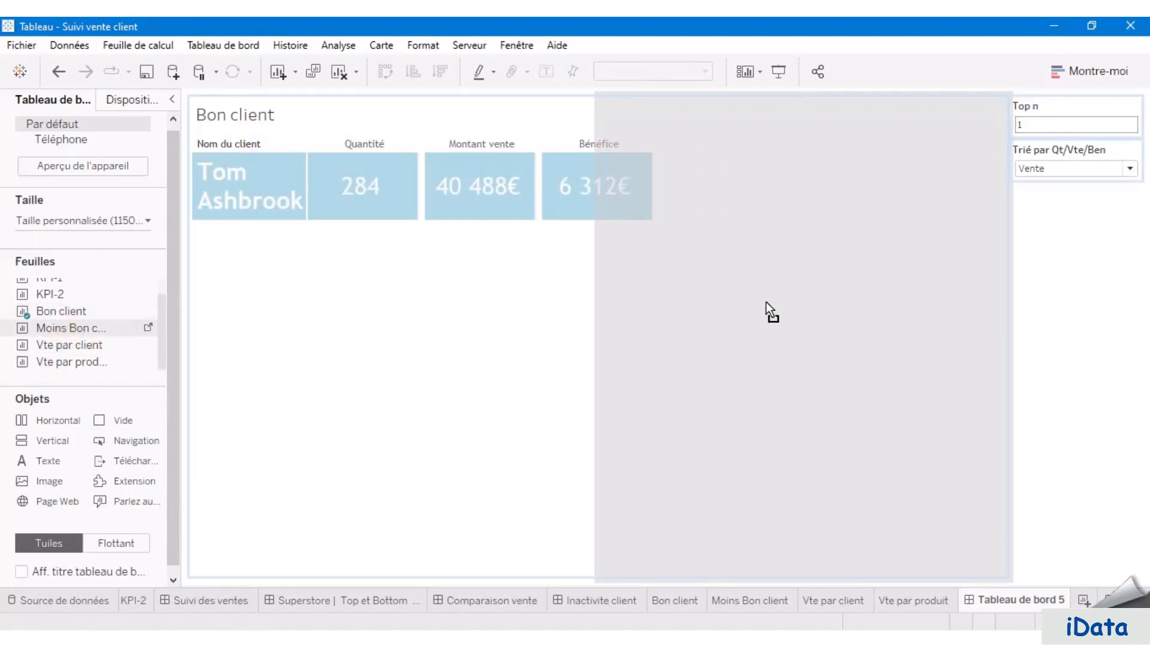
{"action": "left_click_drag", "start_coordinate": [705, 286], "coordinate": [717, 303]}
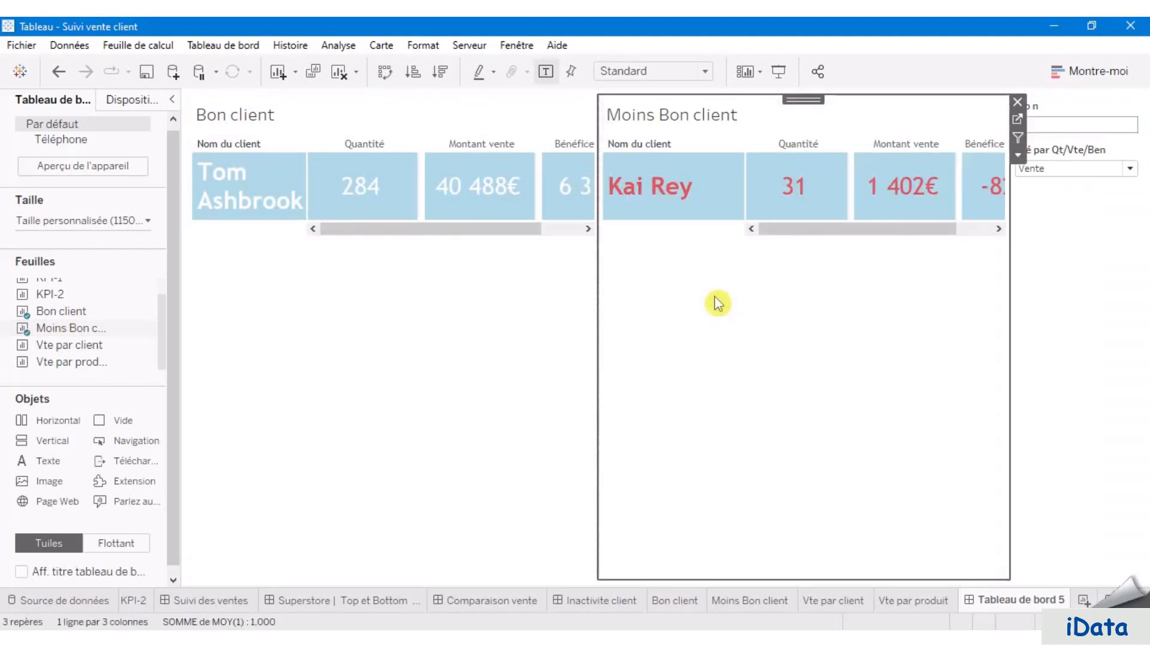
- Remove the Top n and Trié par Qt/Vte/Ben parameter controls from the dashboard
{"action": "left_click", "coordinate": [1068, 117]}
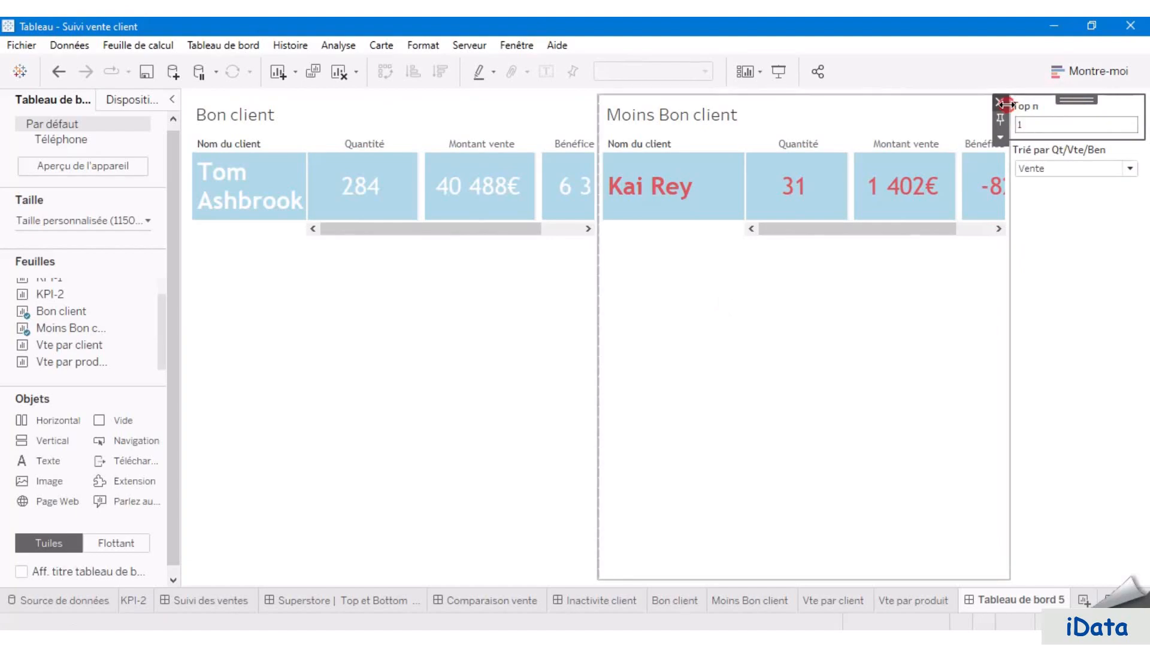
{"action": "left_click", "coordinate": [1001, 102]}
{"action": "left_click", "coordinate": [1053, 106]}
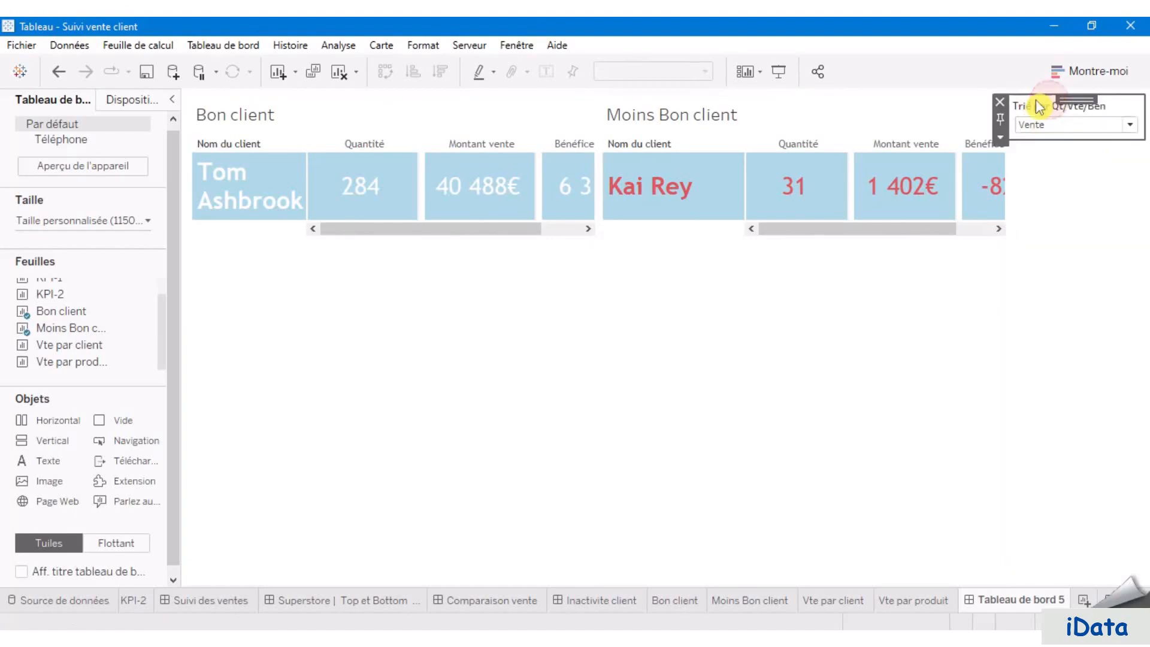
{"action": "left_click", "coordinate": [1004, 105]}
- Hide the titles of the Bon client and Moins Bon client sheets on the dashboard
{"action": "left_click", "coordinate": [375, 129]}
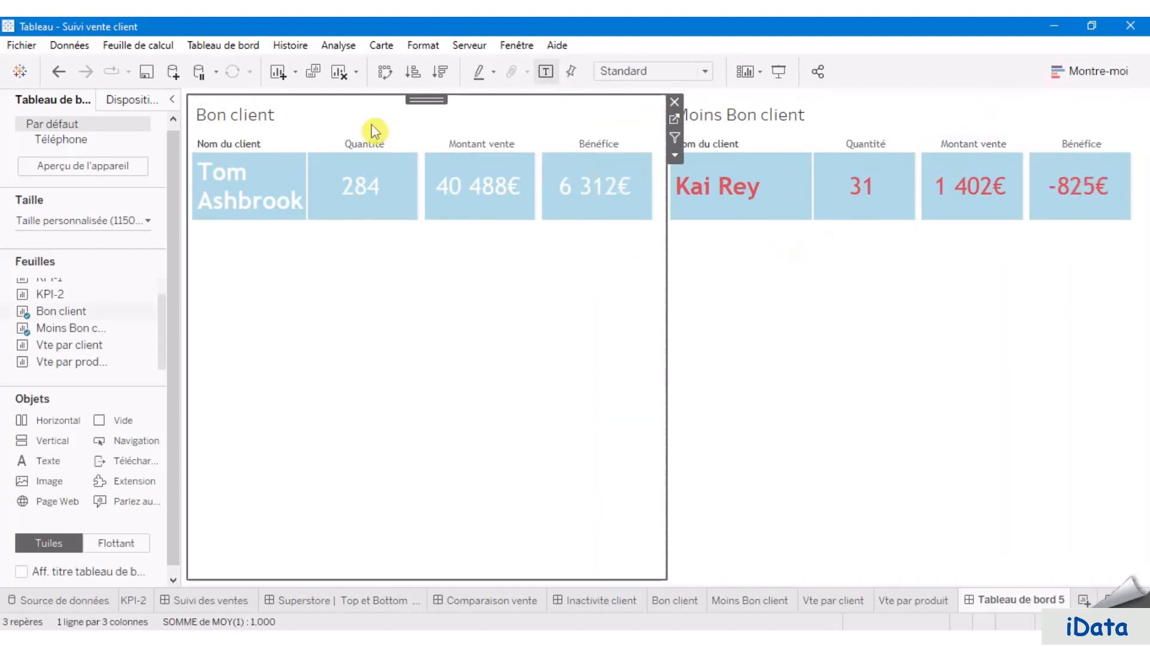
{"action": "left_click", "coordinate": [675, 156]}
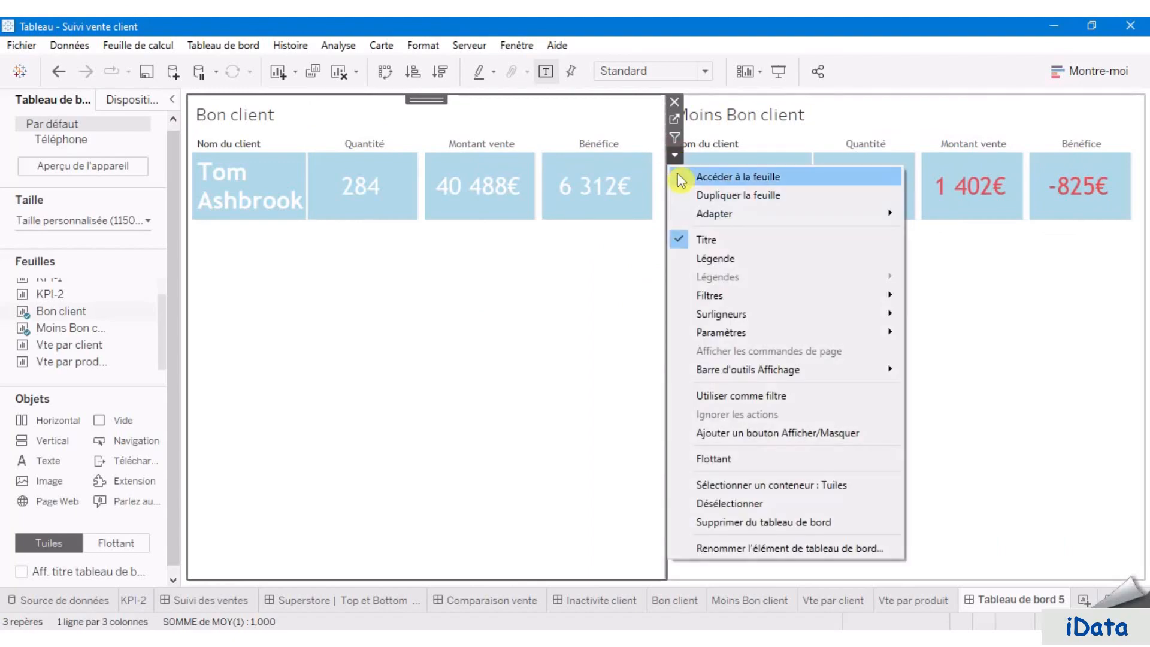
{"action": "left_click", "coordinate": [696, 234]}
{"action": "left_click", "coordinate": [786, 320]}
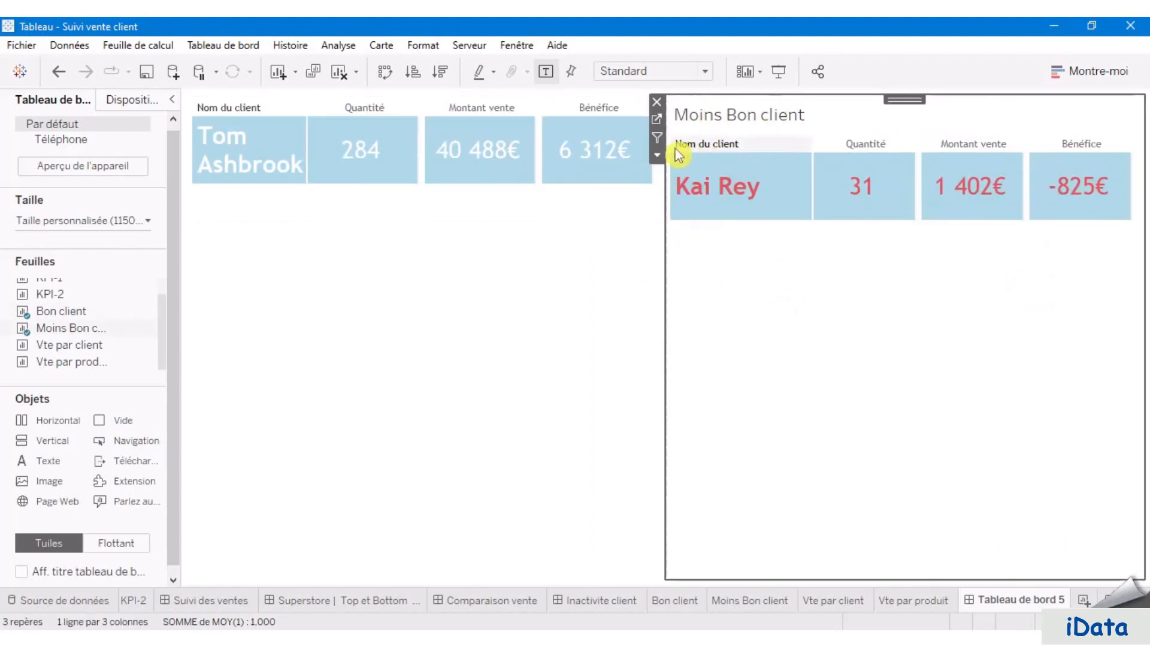
{"action": "left_click", "coordinate": [658, 157]}
{"action": "left_click", "coordinate": [725, 236]}
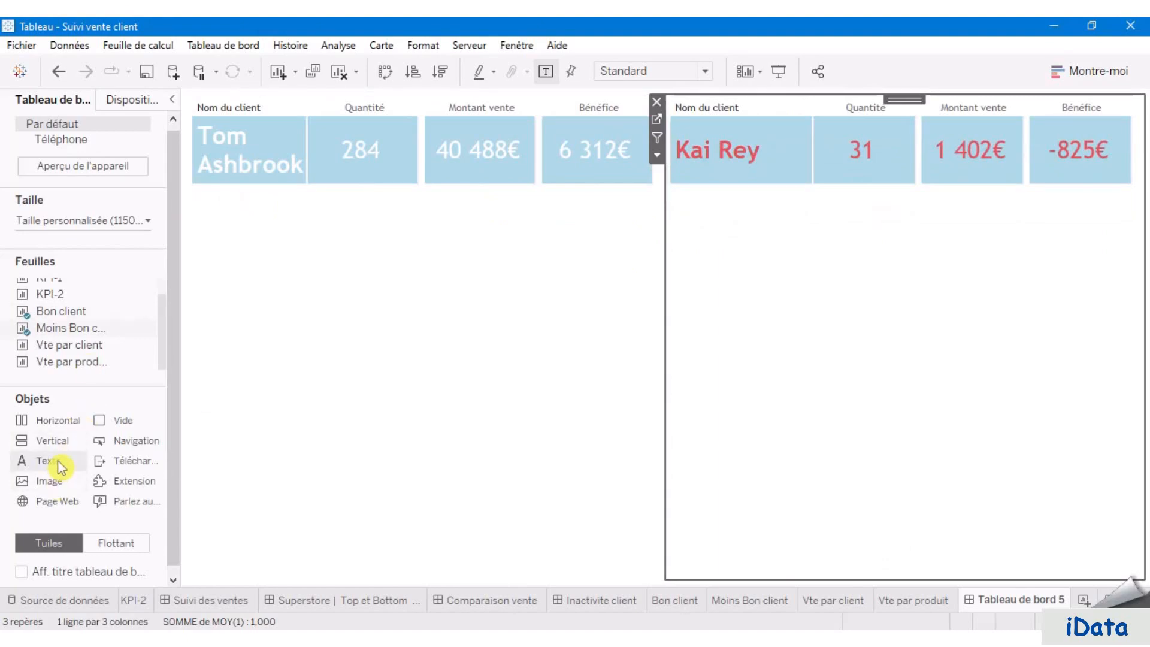
- Add a text object above the Bon client sheet reading Bon client, in Trebuchet MS size 15
{"action": "left_click_drag", "start_coordinate": [57, 461], "coordinate": [384, 231]}
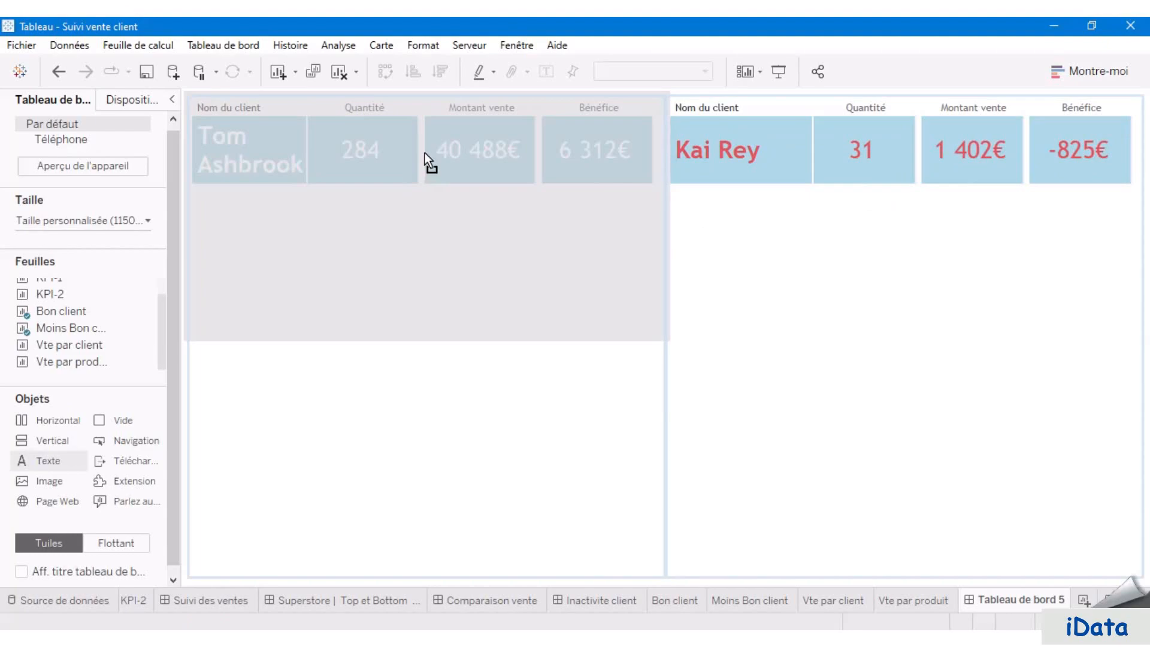
{"action": "left_click_drag", "start_coordinate": [425, 153], "coordinate": [426, 153]}
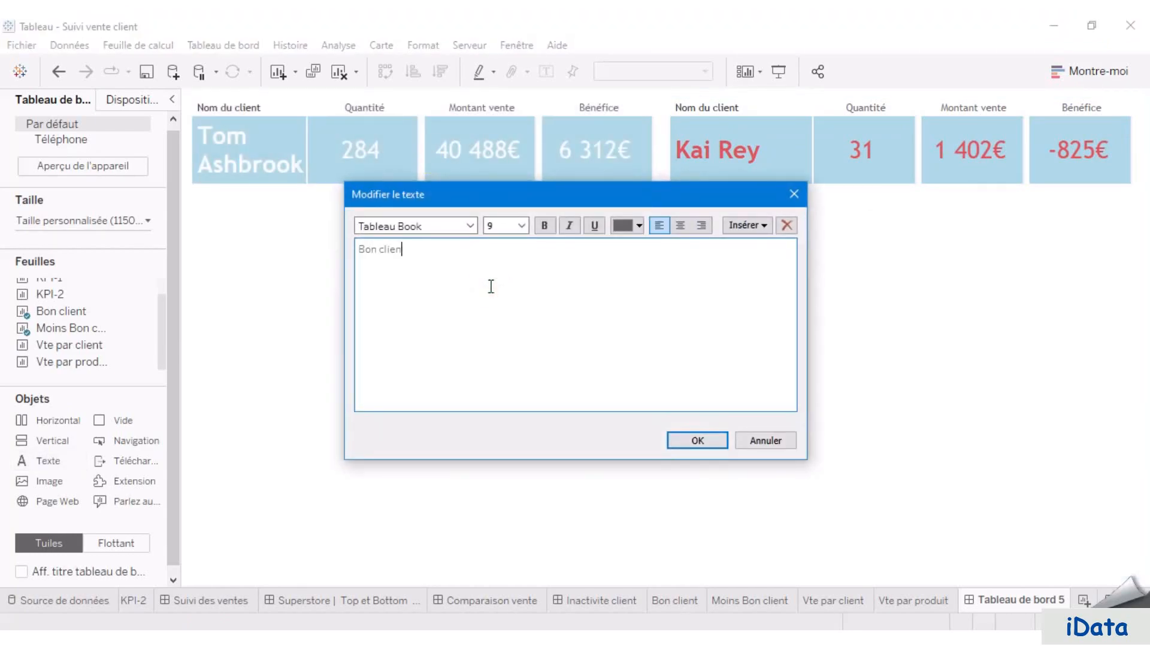
{"action": "key", "text": "ctrl+a"}
{"action": "left_click", "coordinate": [442, 227]}
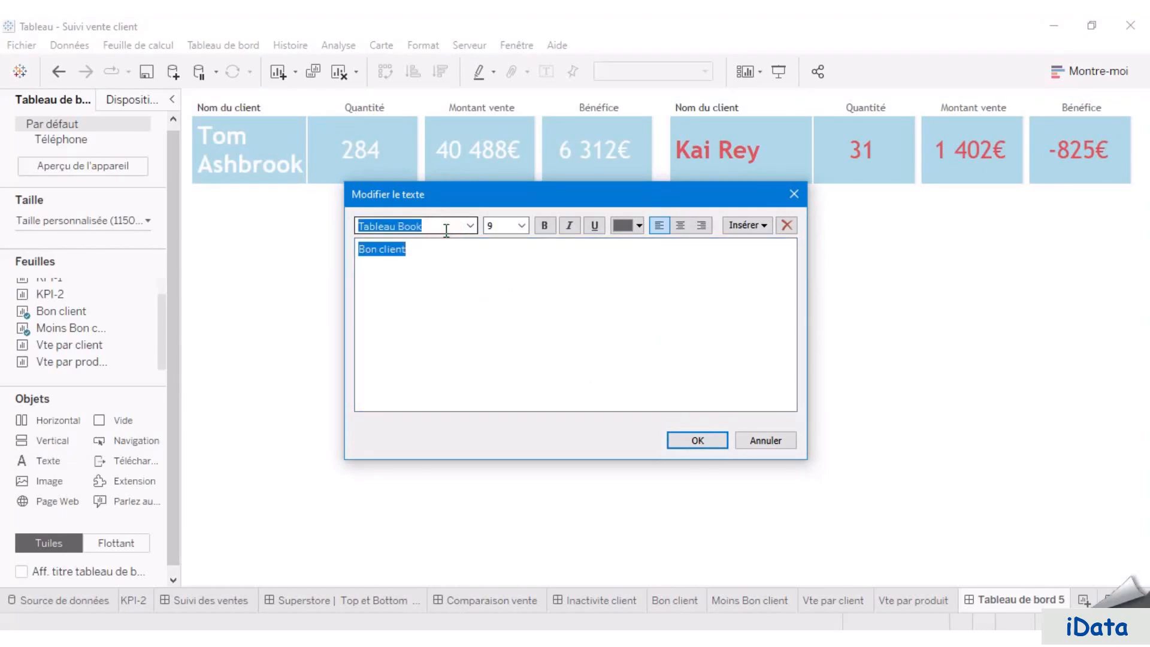
{"action": "key", "text": "Return"}
{"action": "left_click", "coordinate": [522, 226]}
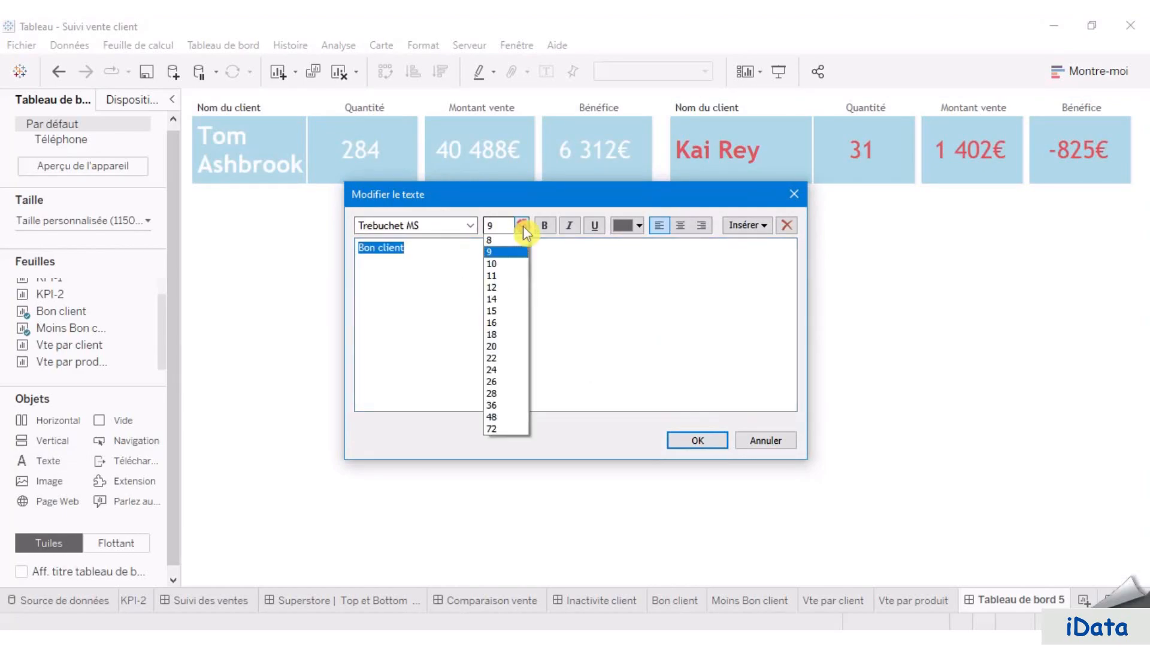
{"action": "left_click", "coordinate": [509, 310]}
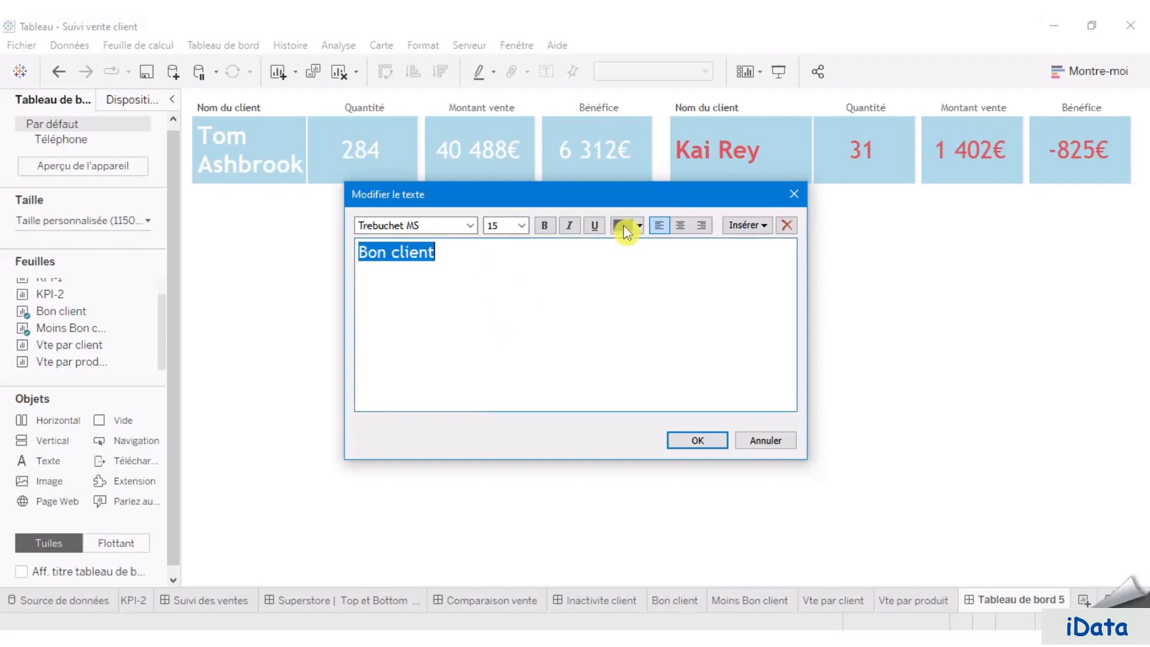
- Colour the Bon client text #499894 and shrink its text object to a thin heading strip above the sheet
{"action": "left_click", "coordinate": [628, 226]}
{"action": "left_click", "coordinate": [669, 352]}
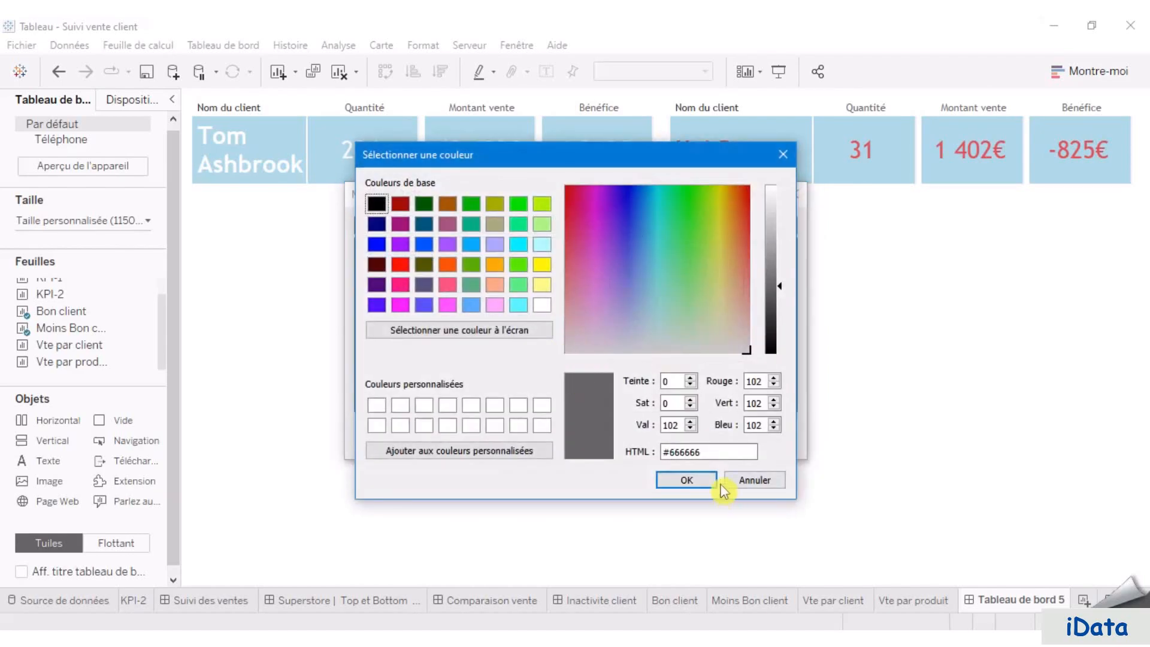
{"action": "left_click", "coordinate": [718, 452]}
{"action": "left_click_drag", "start_coordinate": [738, 458], "coordinate": [595, 446]}
{"action": "left_click", "coordinate": [702, 482]}
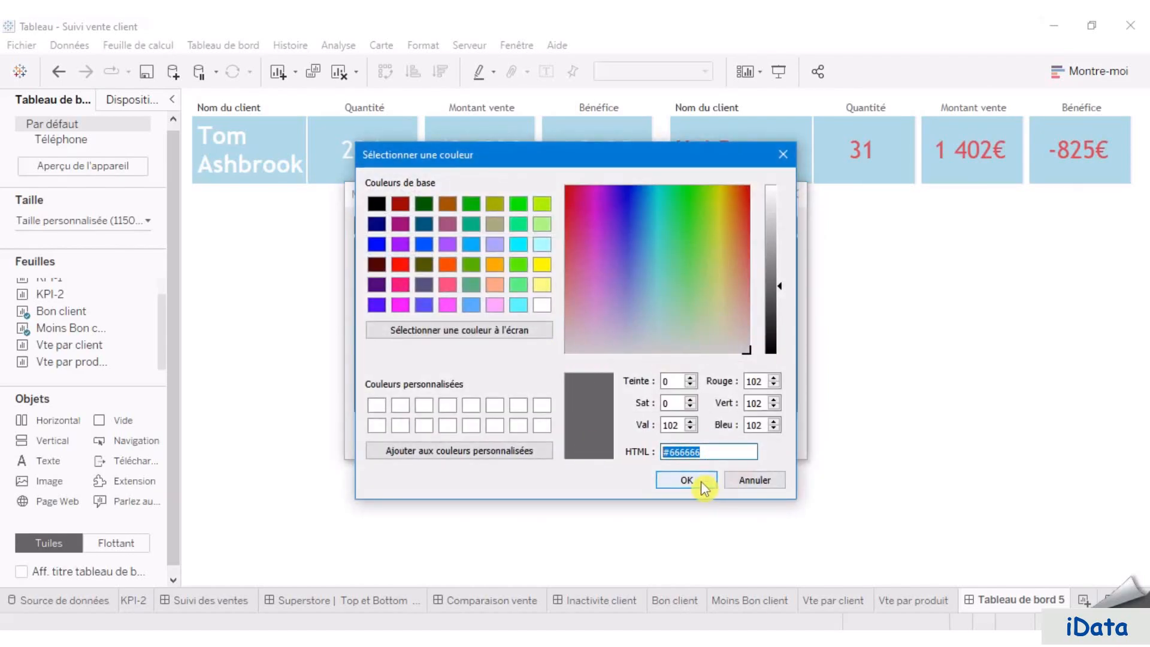
{"action": "type", "text": "#499894"}
{"action": "left_click", "coordinate": [686, 480]}
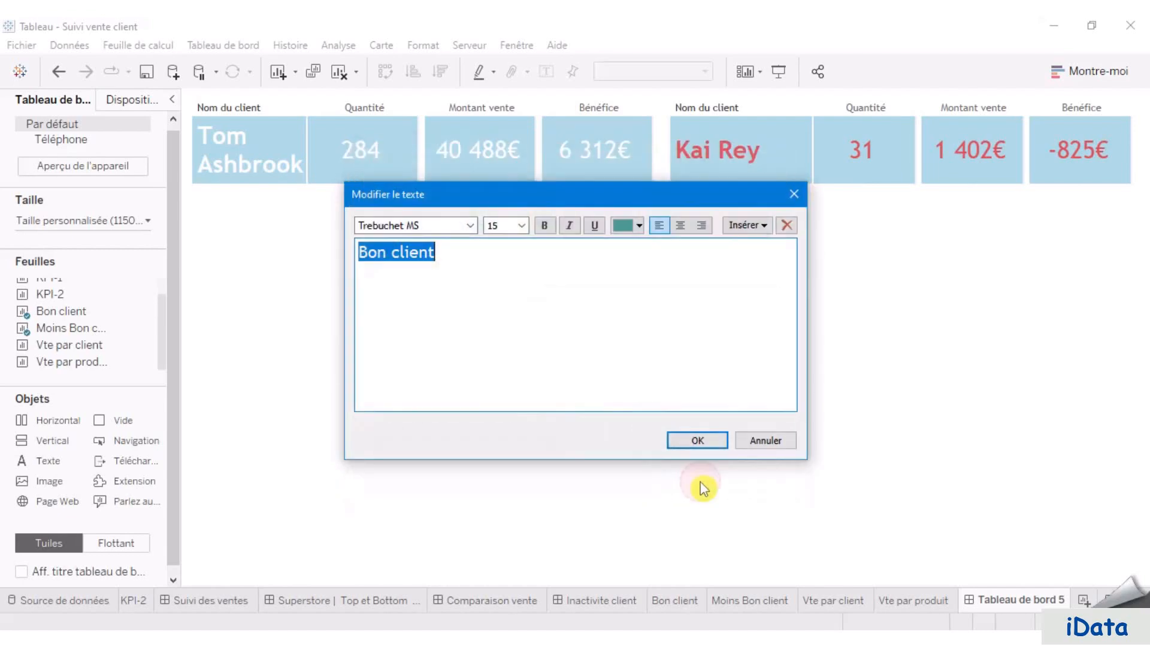
{"action": "left_click", "coordinate": [697, 442]}
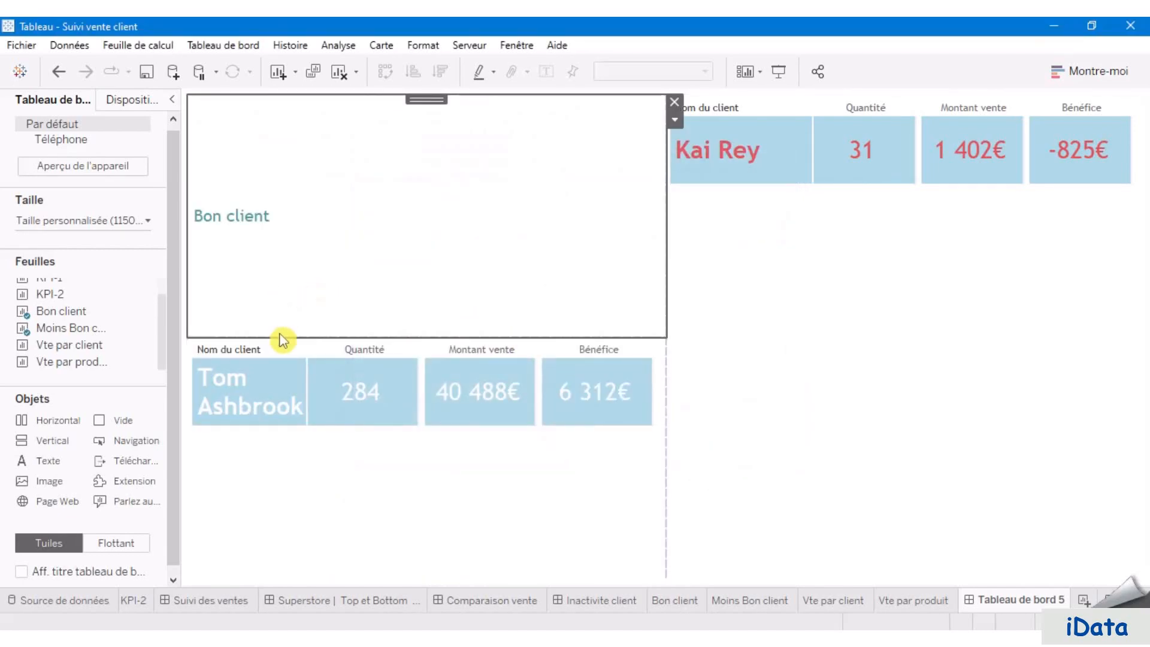
{"action": "left_click_drag", "start_coordinate": [279, 339], "coordinate": [313, 129]}
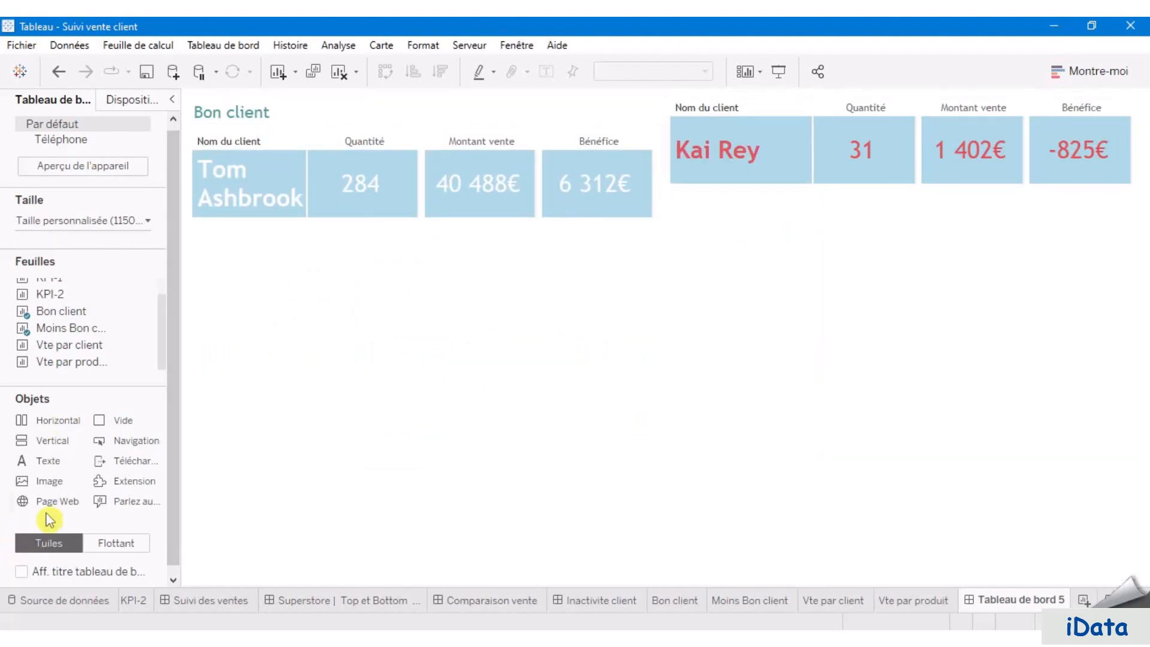
- Add a text object above the Moins Bon client sheet reading Moins bon client, coloured #499894
{"action": "mouse_move", "coordinate": [46, 461]}
{"action": "left_mouse_down"}
{"action": "mouse_move", "coordinate": [457, 325]}
{"action": "mouse_move", "coordinate": [827, 182]}
{"action": "mouse_move", "coordinate": [853, 156]}
{"action": "left_mouse_up"}
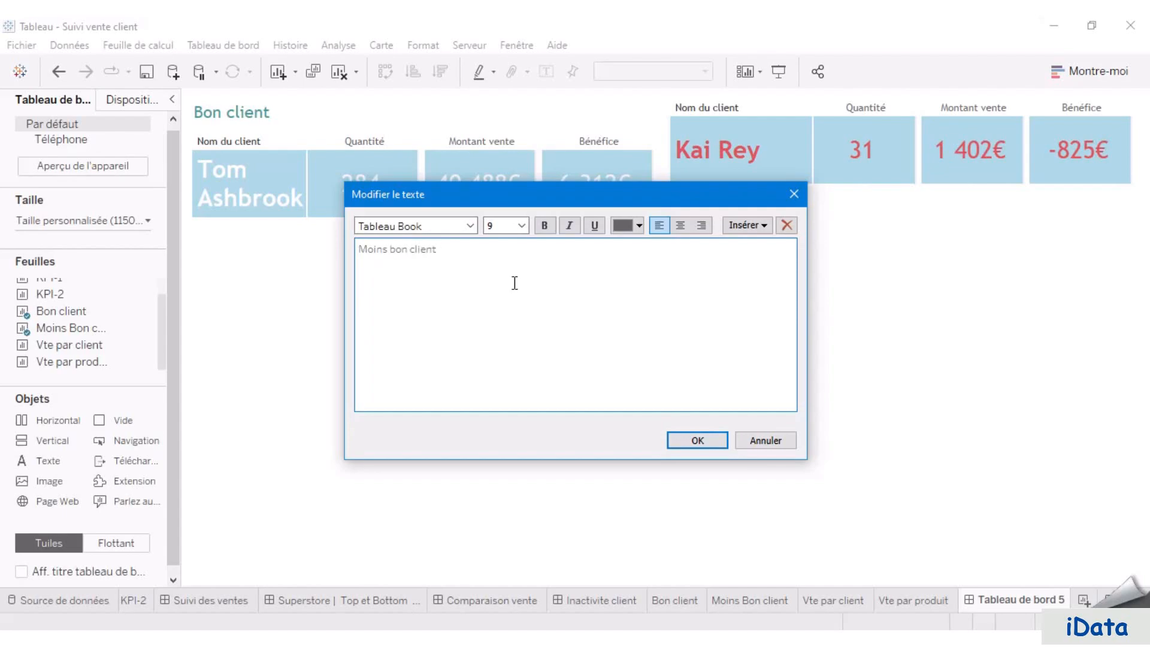
{"action": "key", "text": "ctrl+a"}
{"action": "left_click", "coordinate": [633, 229]}
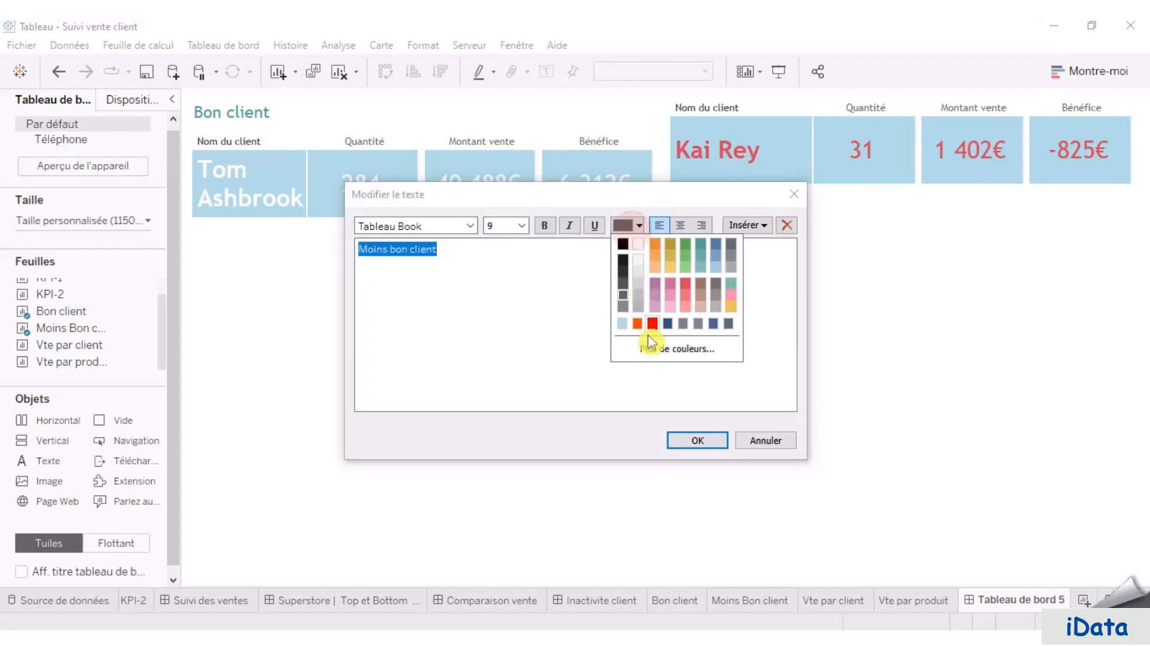
{"action": "left_click", "coordinate": [692, 347]}
{"action": "left_click_drag", "start_coordinate": [728, 457], "coordinate": [657, 459]}
{"action": "key", "text": "ctrl+v"}
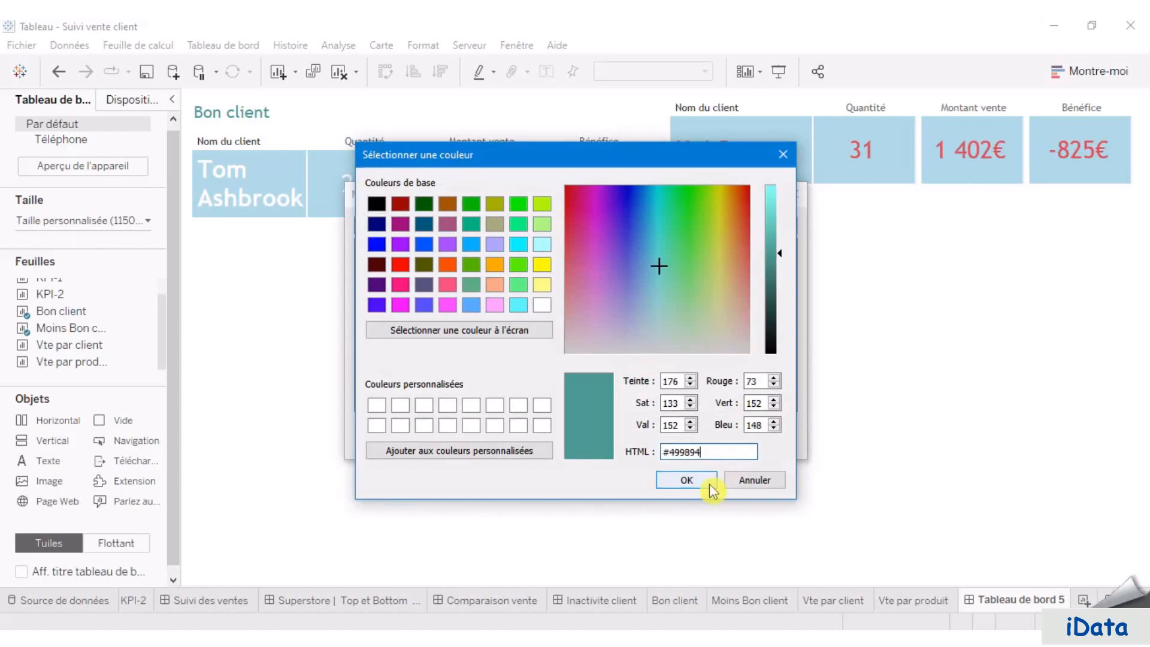
{"action": "left_click", "coordinate": [687, 480]}
- Set the Moins bon client text to Trebuchet MS size 15 and shrink its text object to a thin heading strip
{"action": "left_click", "coordinate": [434, 231]}
{"action": "type", "text": "Trebuchet MS"}
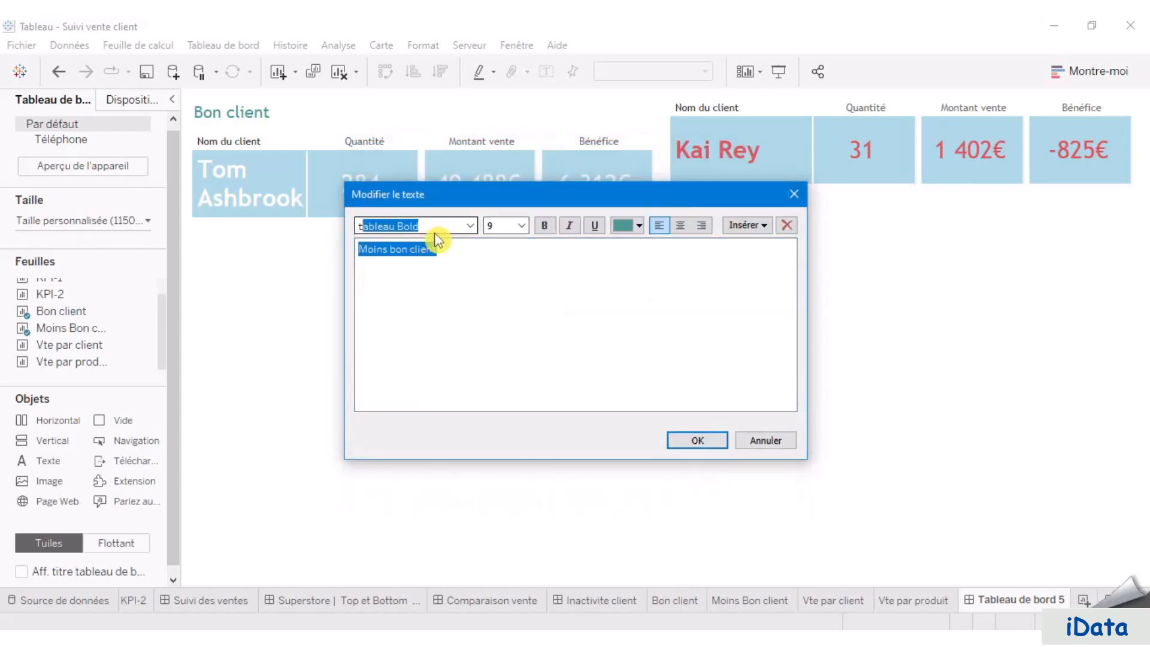
{"action": "key", "text": "Return"}
{"action": "left_click", "coordinate": [511, 226]}
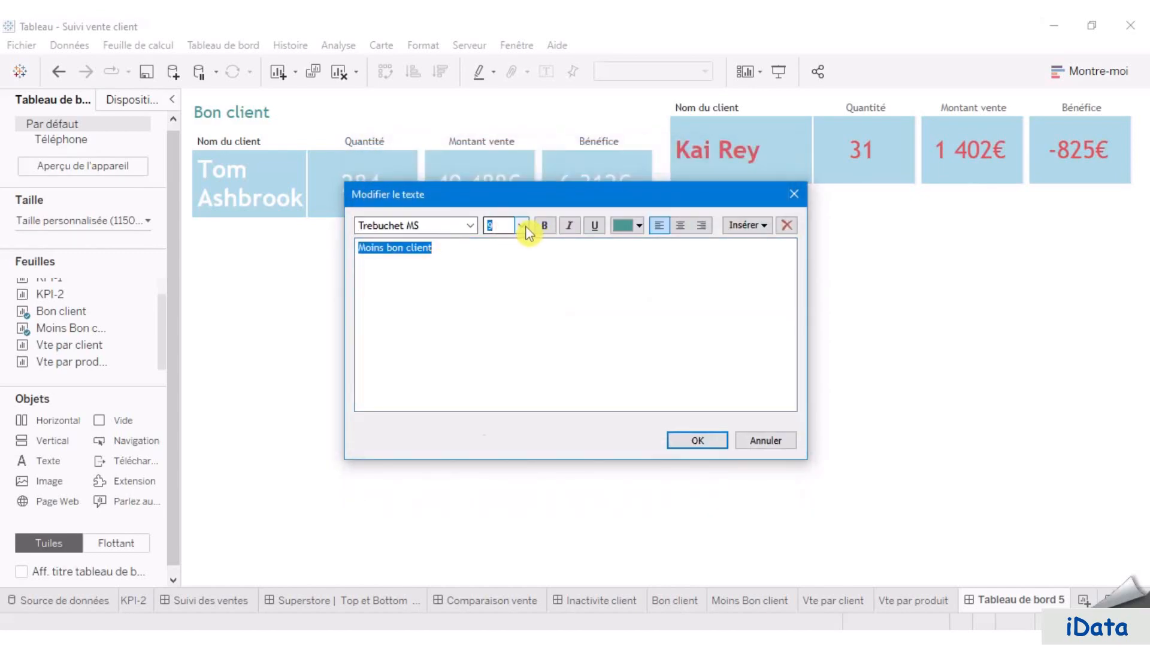
{"action": "left_click", "coordinate": [524, 229]}
{"action": "left_click", "coordinate": [507, 321]}
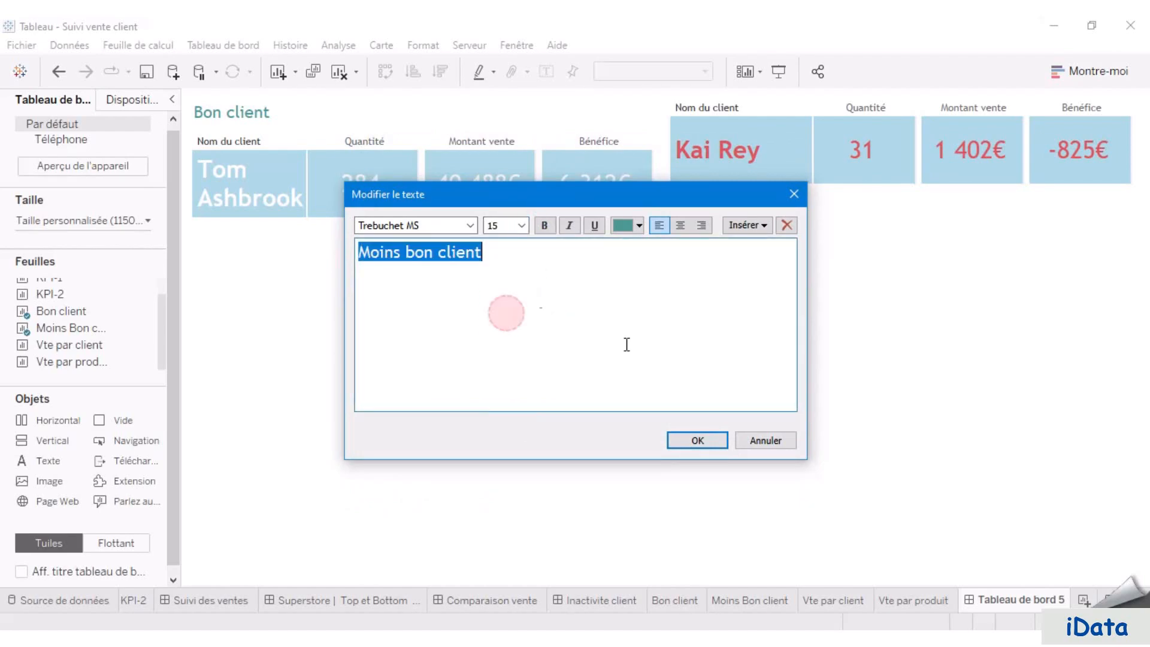
{"action": "left_click", "coordinate": [698, 441]}
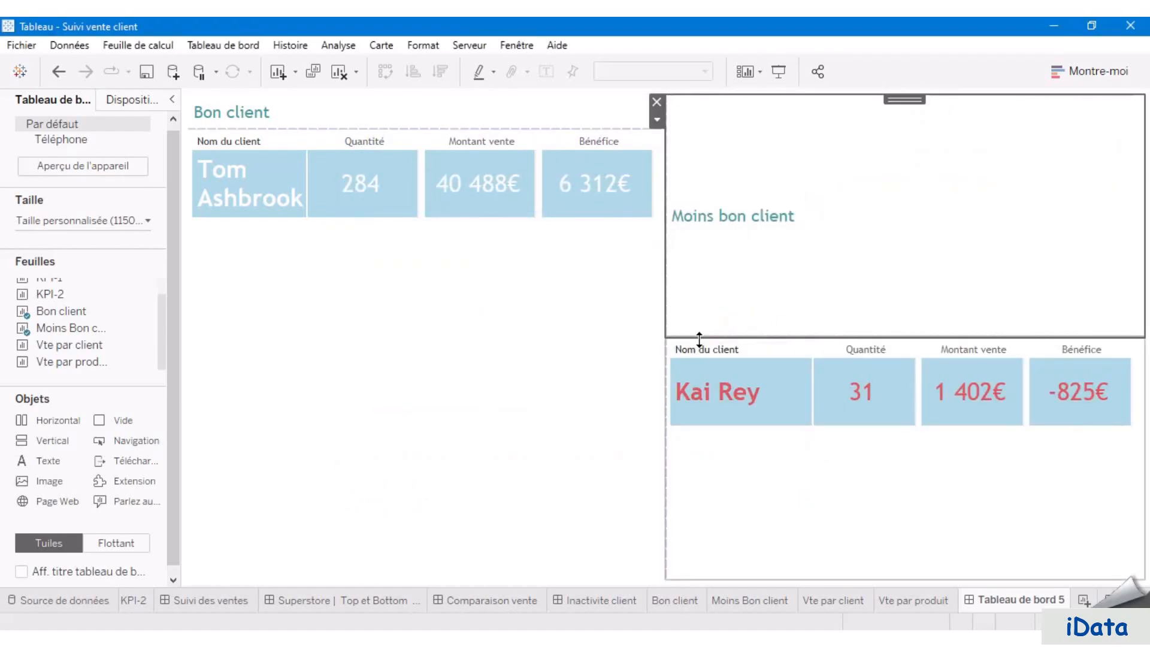
{"action": "left_click_drag", "start_coordinate": [700, 338], "coordinate": [710, 117]}
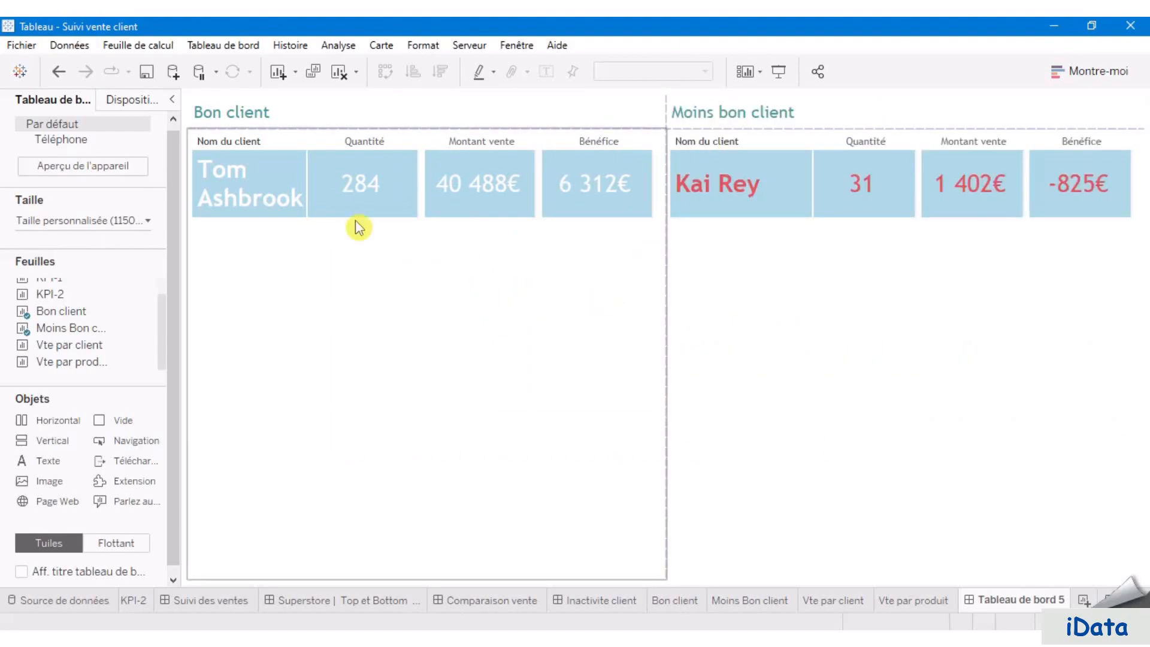
- Add a full-width vertical container below both customer sheets and extend it upward to just under the blue cards
{"action": "left_click", "coordinate": [365, 315]}
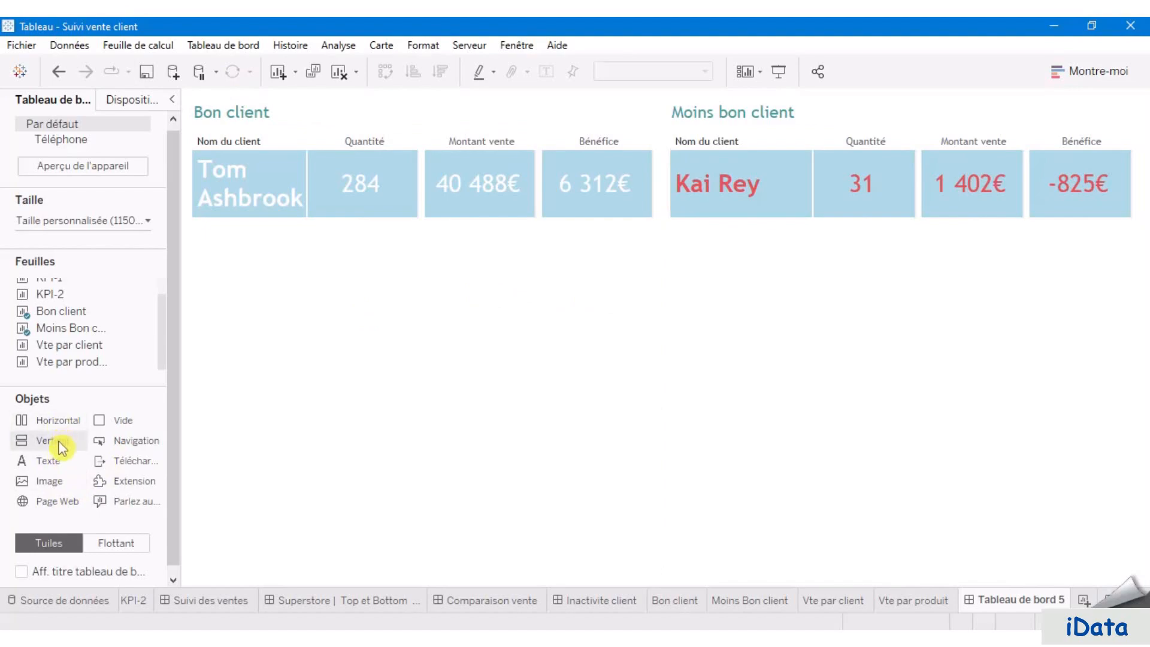
{"action": "left_click_drag", "start_coordinate": [62, 447], "coordinate": [456, 497]}
{"action": "left_click_drag", "start_coordinate": [579, 543], "coordinate": [628, 576]}
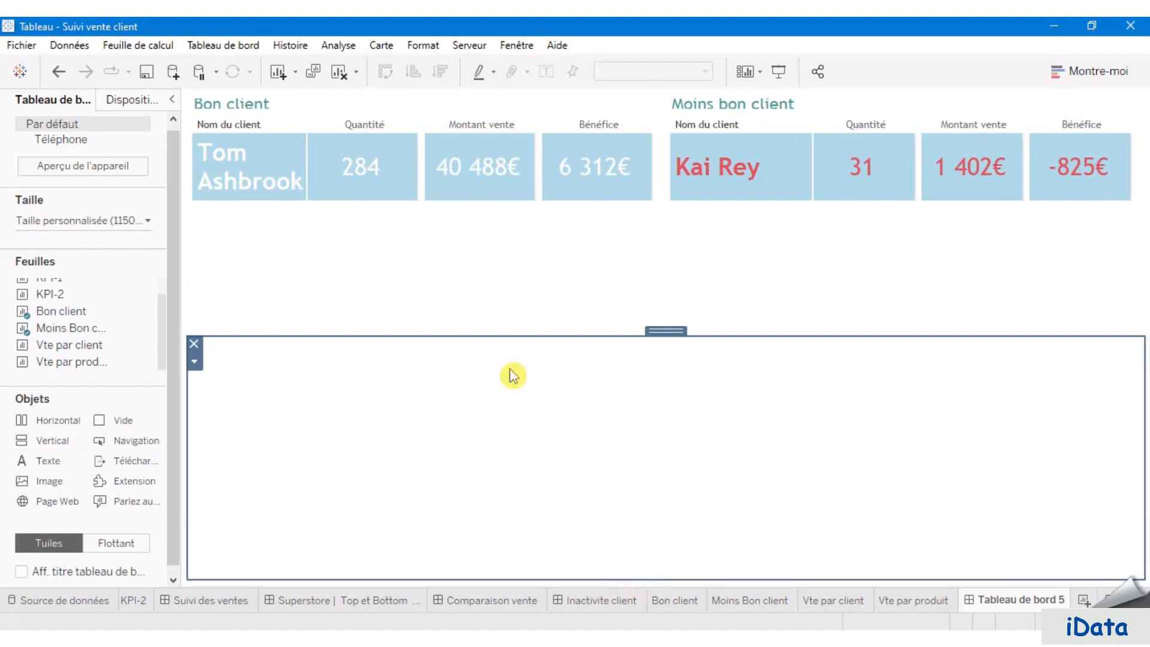
{"action": "left_click_drag", "start_coordinate": [432, 339], "coordinate": [427, 210]}
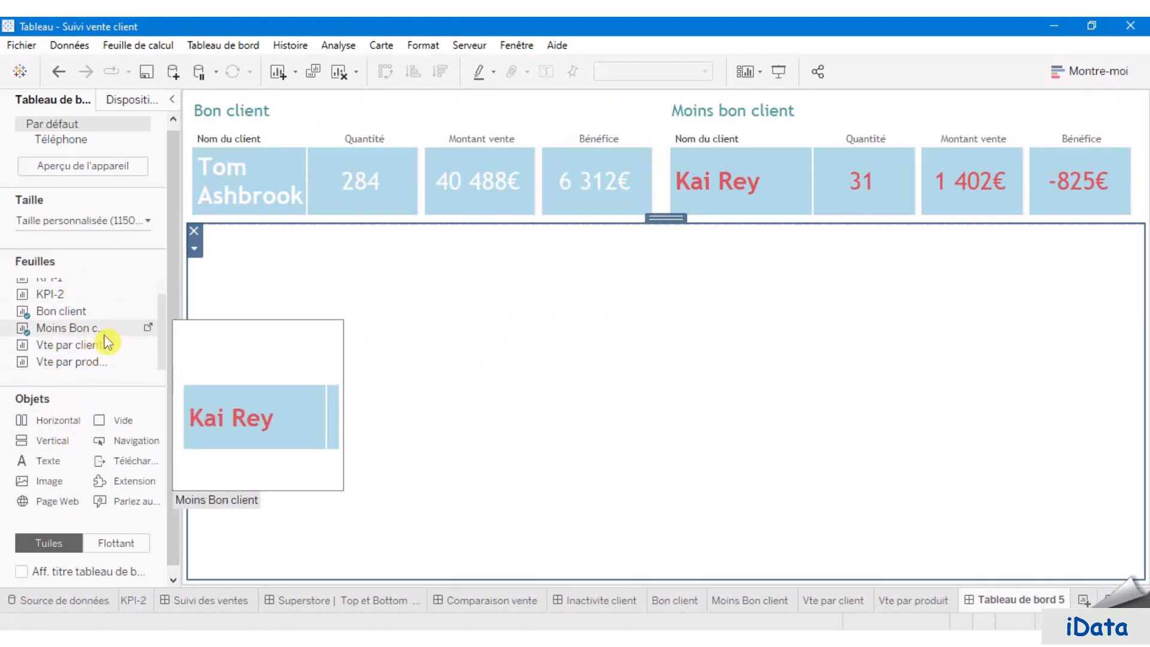
- Place the Vte par client sheet to the right of the empty container and widen it to most of the dashboard width
{"action": "left_click_drag", "start_coordinate": [96, 345], "coordinate": [610, 386]}
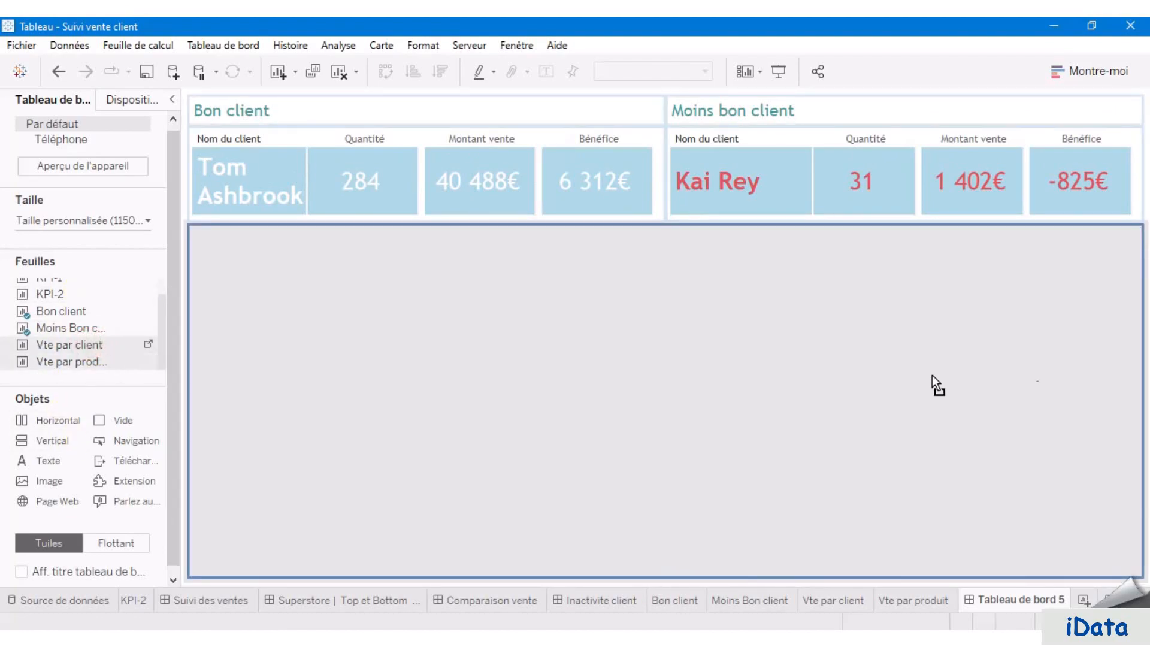
{"action": "left_click_drag", "start_coordinate": [1100, 354], "coordinate": [1120, 378]}
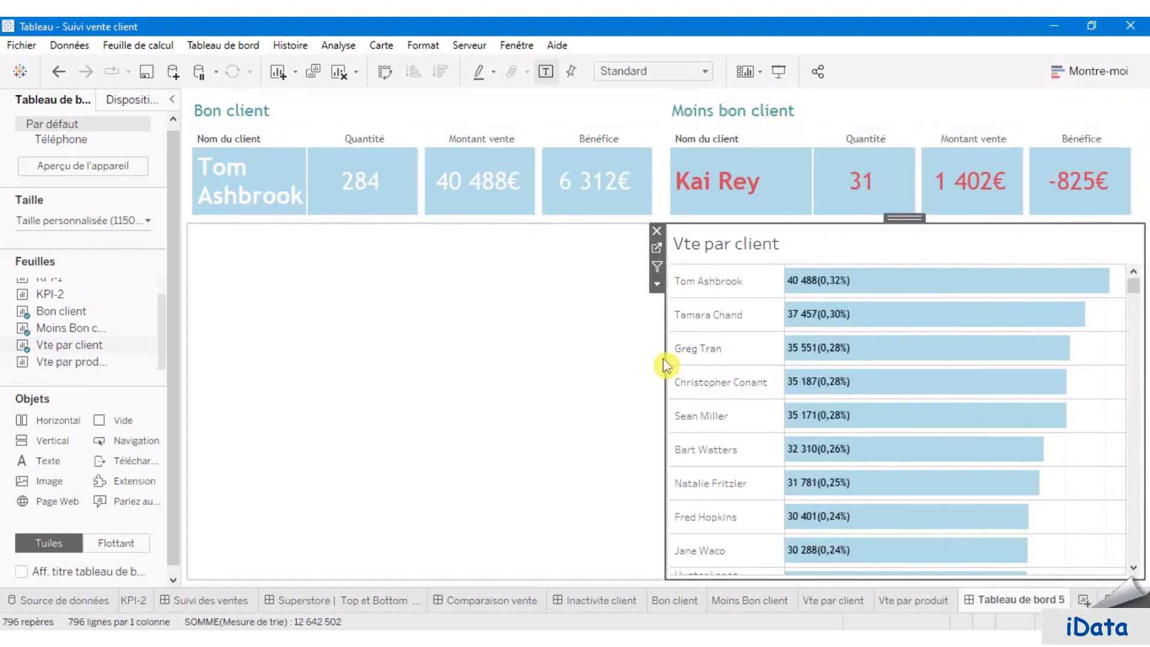
{"action": "left_click_drag", "start_coordinate": [667, 358], "coordinate": [310, 378]}
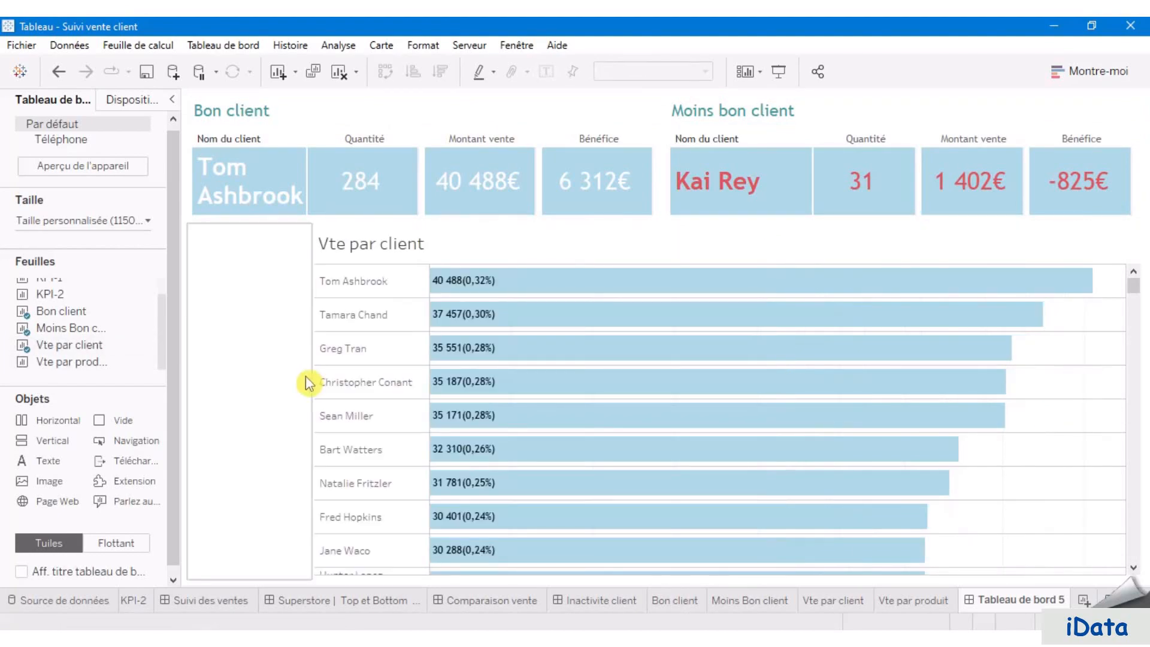
- Place the Vte par produit sheet beside the Vte par client sheet and widen it until its values column shows in full
{"action": "left_click_drag", "start_coordinate": [71, 361], "coordinate": [936, 394]}
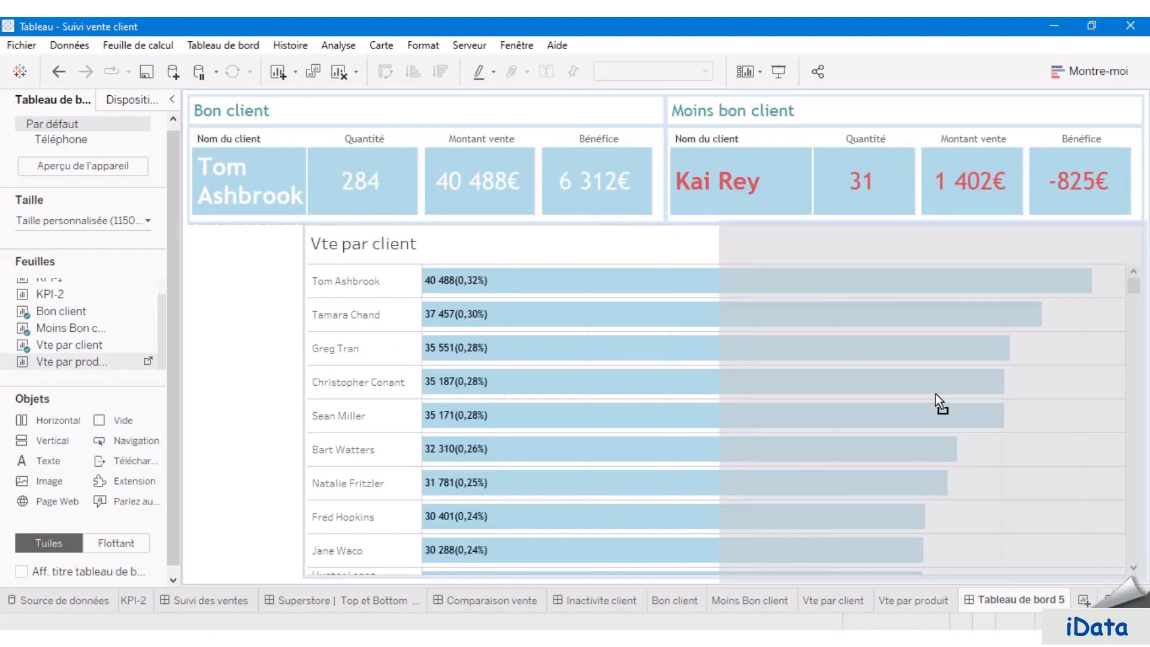
{"action": "left_click_drag", "start_coordinate": [936, 394], "coordinate": [942, 400]}
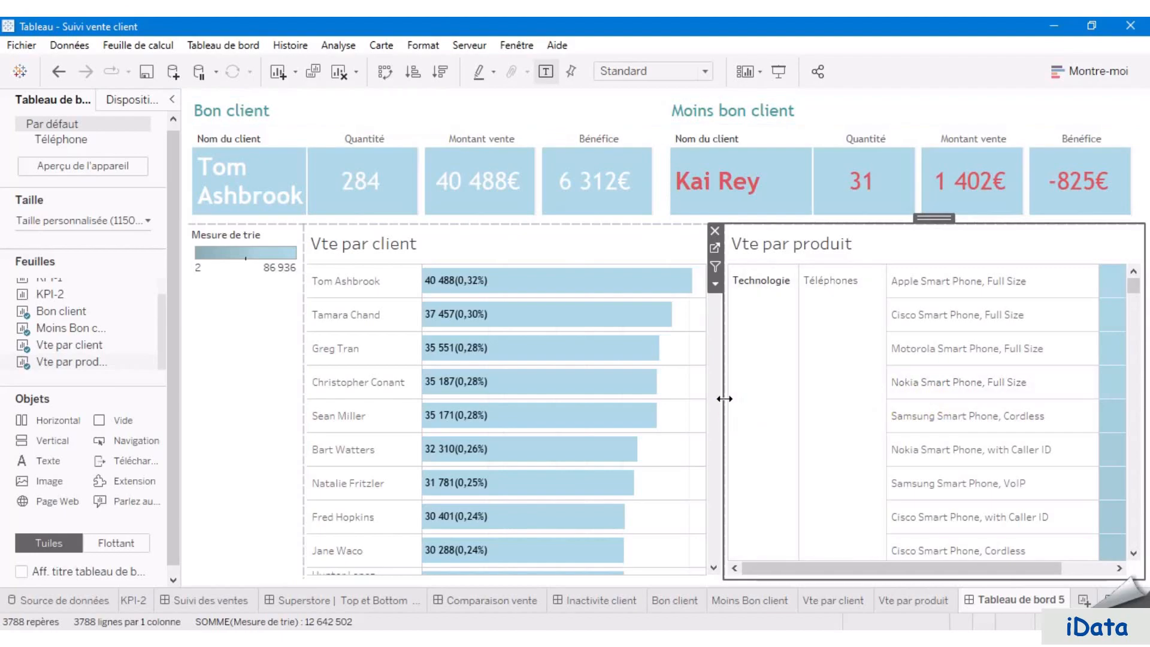
{"action": "left_click_drag", "start_coordinate": [724, 399], "coordinate": [660, 394]}
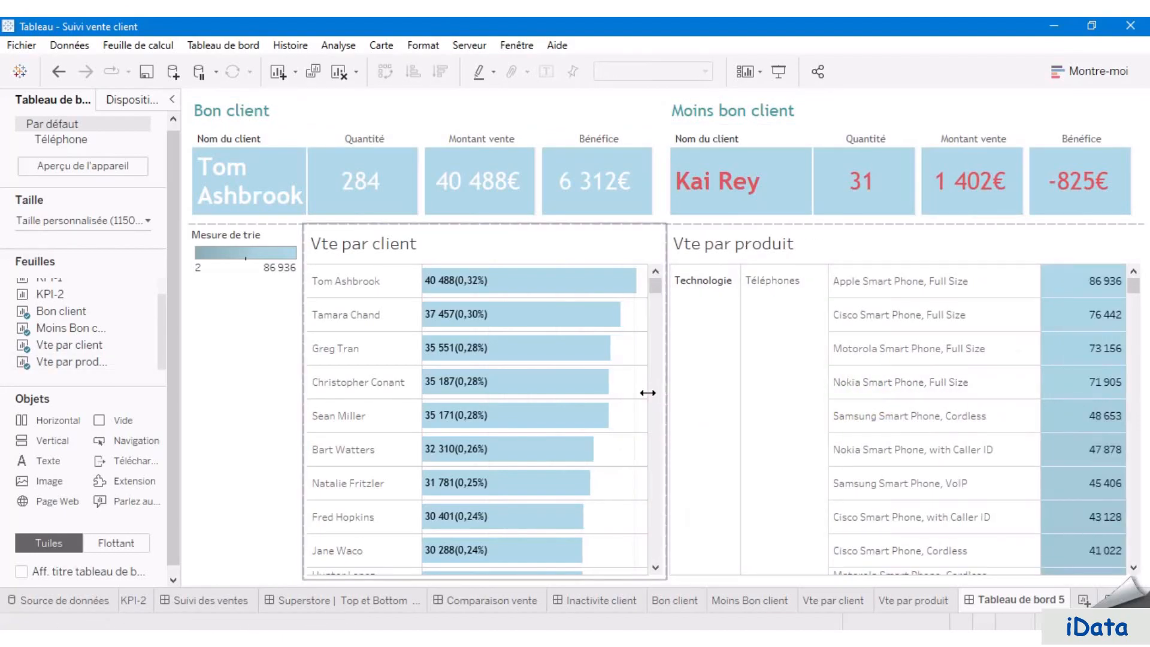
- Hide the built-in titles of the Vte par client and Vte par produit sheets
{"action": "left_click", "coordinate": [401, 236]}
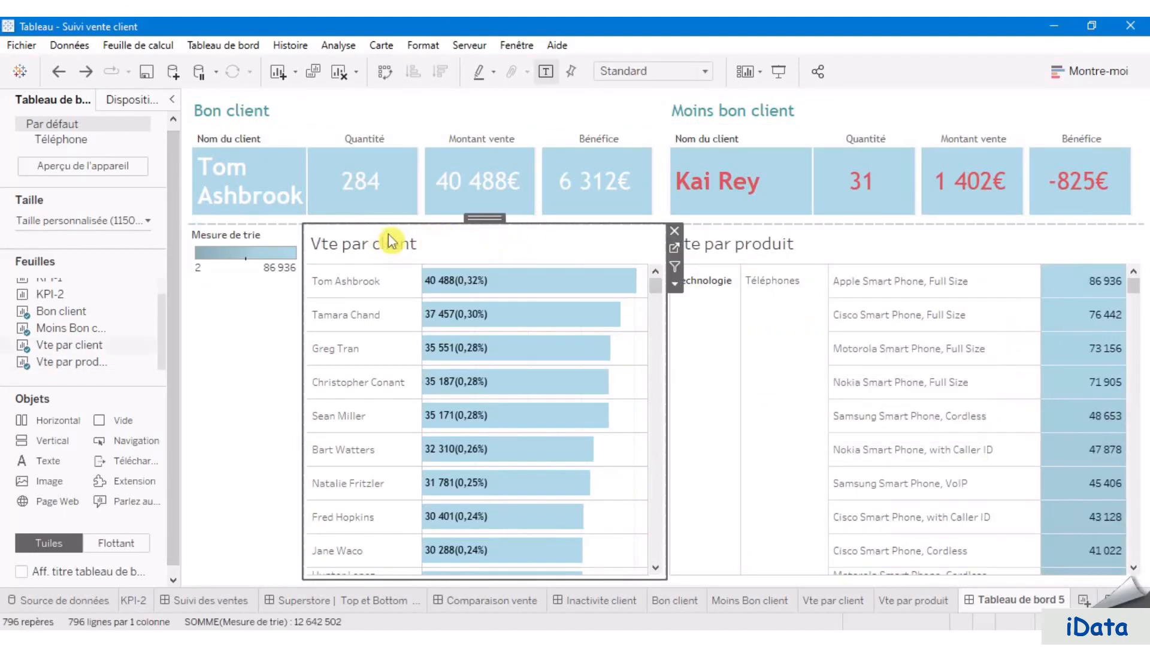
{"action": "left_click", "coordinate": [676, 286]}
{"action": "left_click", "coordinate": [719, 348]}
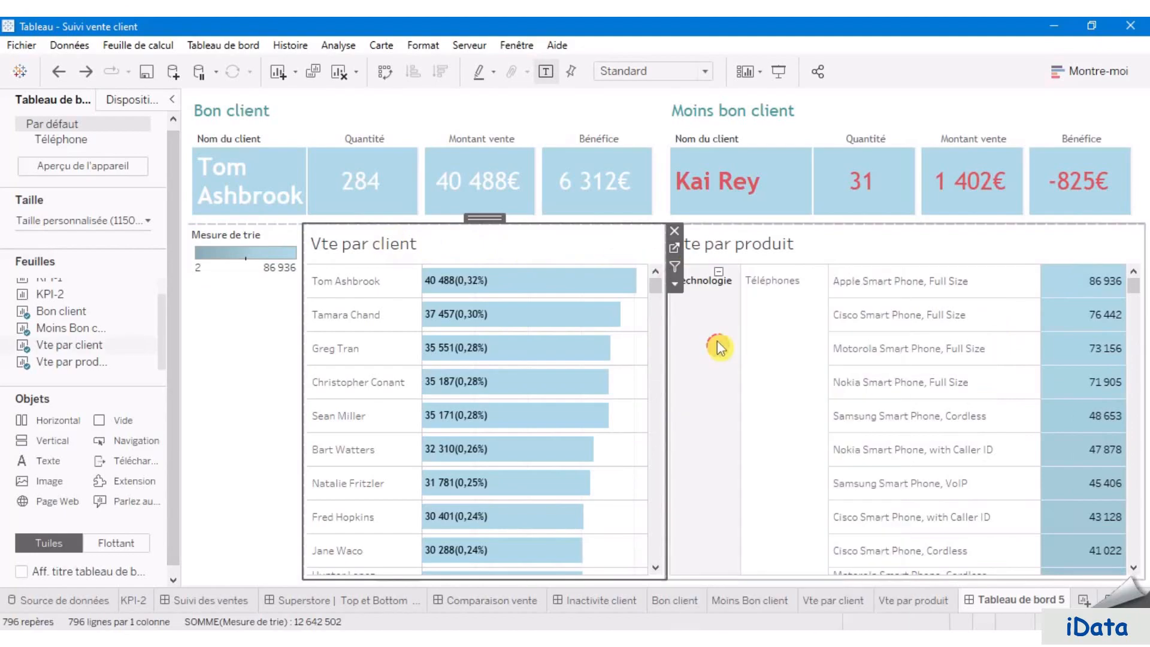
{"action": "left_click", "coordinate": [743, 242]}
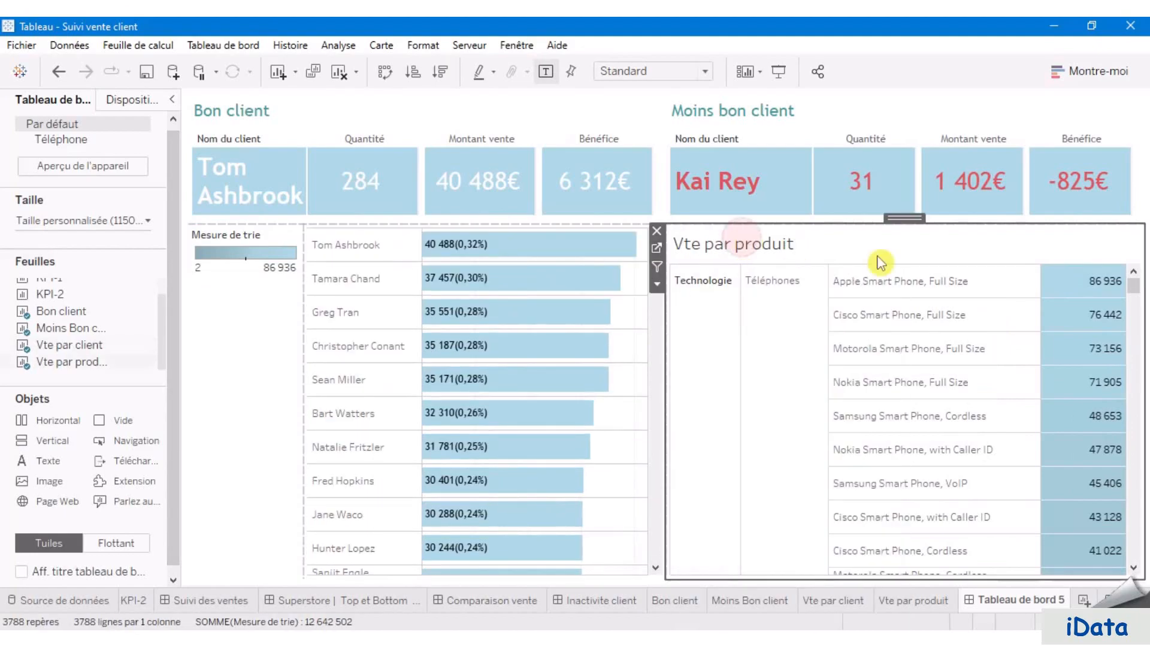
{"action": "left_click", "coordinate": [662, 290]}
{"action": "left_click", "coordinate": [700, 341]}
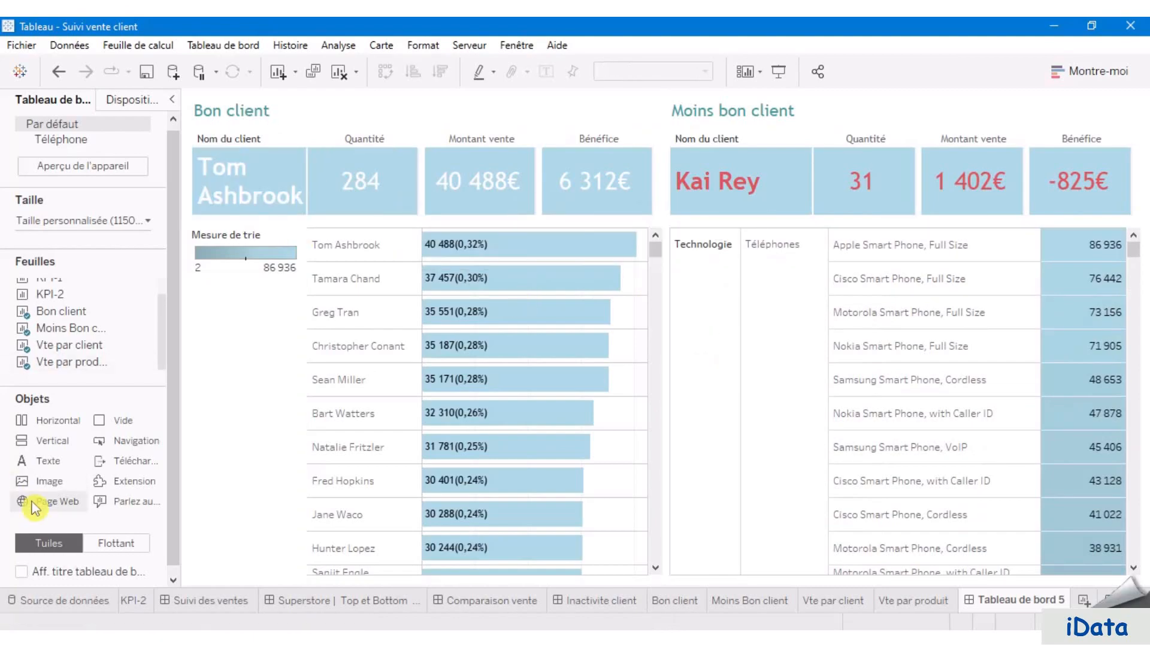
- Add a text object above the Vte par client sheet containing the Trié par Qt/Vte/Ben parameter followed by "par client"
{"action": "left_click_drag", "start_coordinate": [37, 460], "coordinate": [444, 252]}
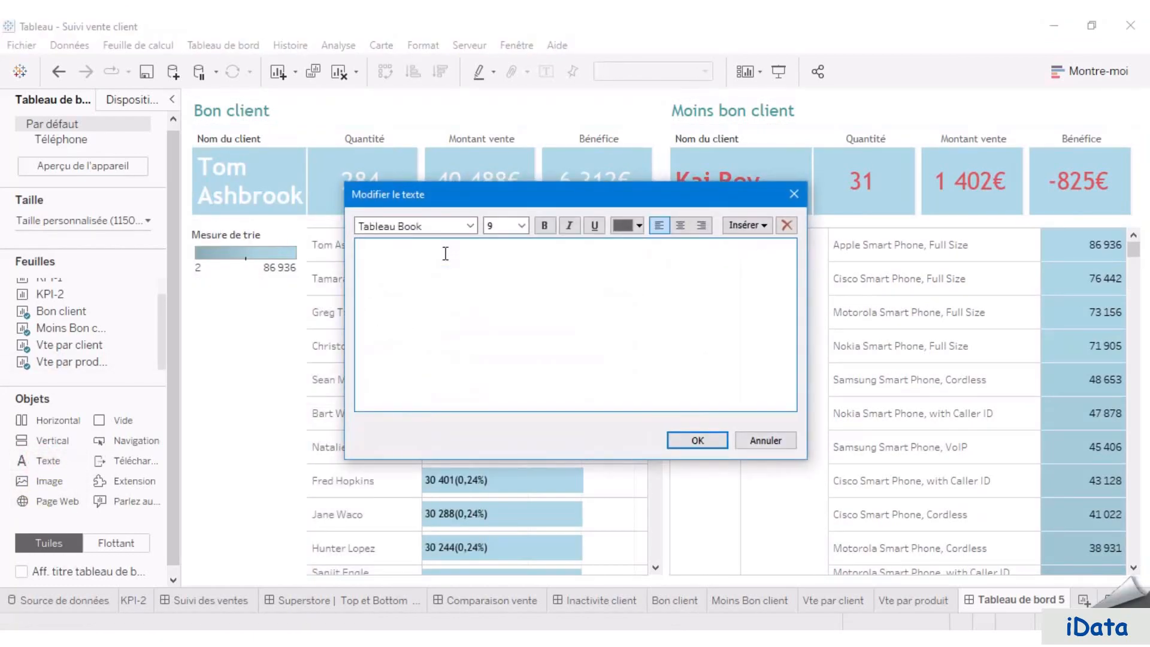
{"action": "left_click", "coordinate": [759, 226]}
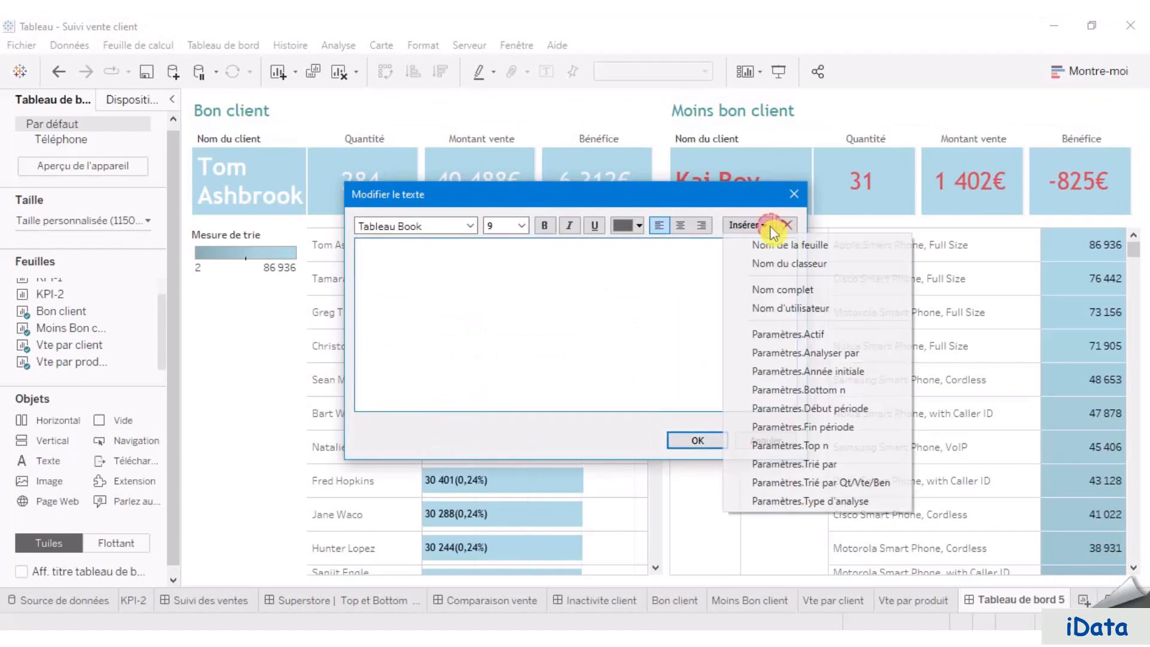
{"action": "left_click", "coordinate": [824, 485]}
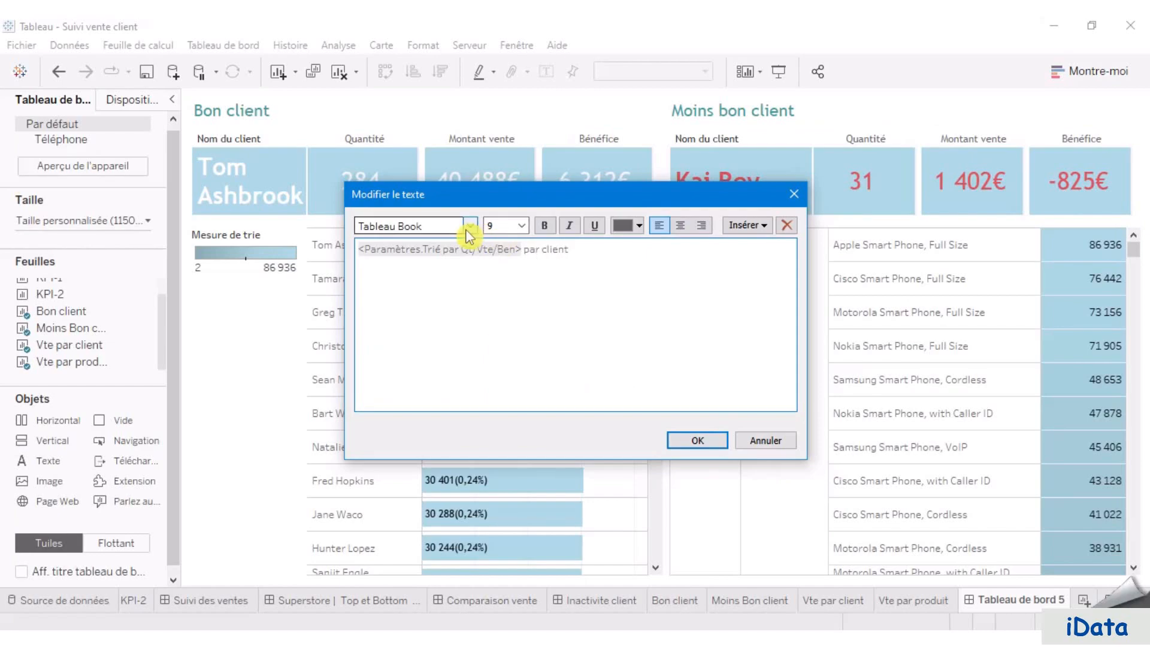
- Set the whole client chart heading to Trebuchet MS size 15
{"action": "left_click", "coordinate": [444, 227]}
{"action": "type", "text": "trebuchet MS"}
{"action": "key", "text": "Return"}
{"action": "left_click_drag", "start_coordinate": [575, 245], "coordinate": [359, 246]}
{"action": "left_click", "coordinate": [446, 229]}
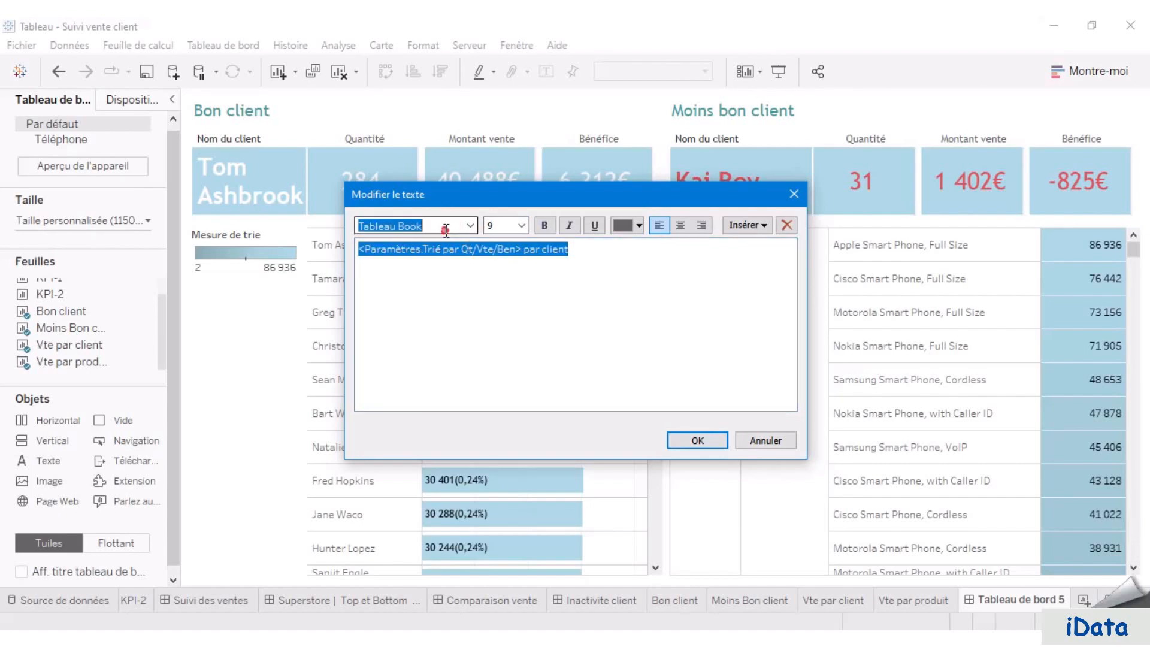
{"action": "type", "text": "trebuchet MS"}
{"action": "key", "text": "Return"}
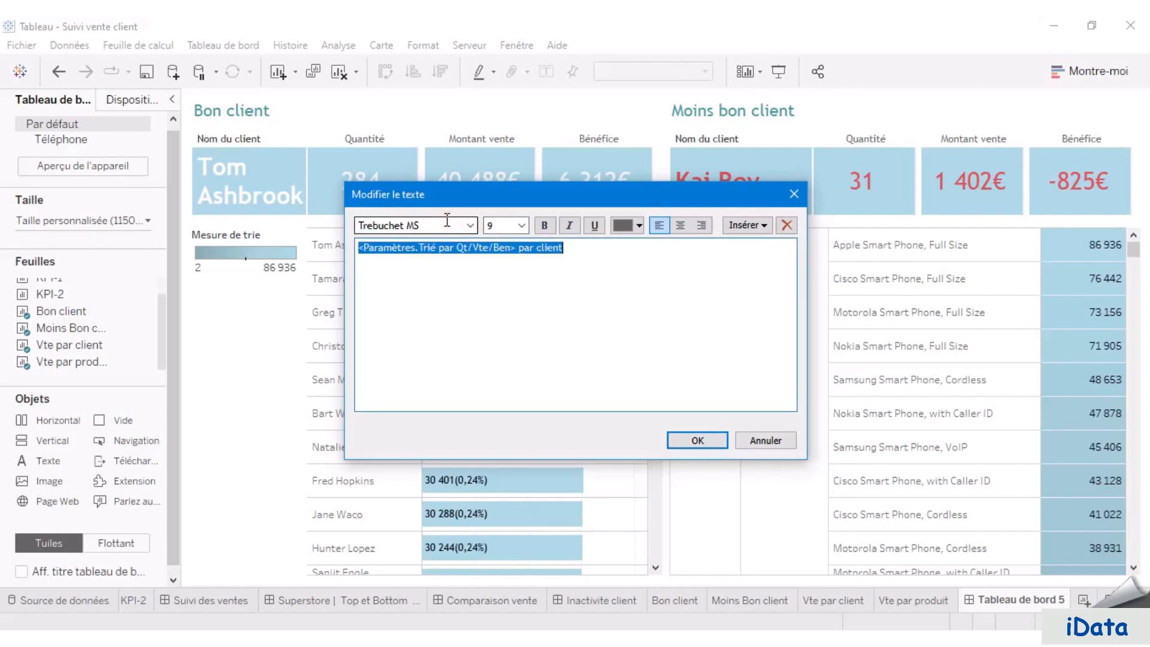
{"action": "left_click", "coordinate": [522, 225]}
{"action": "left_click", "coordinate": [512, 312]}
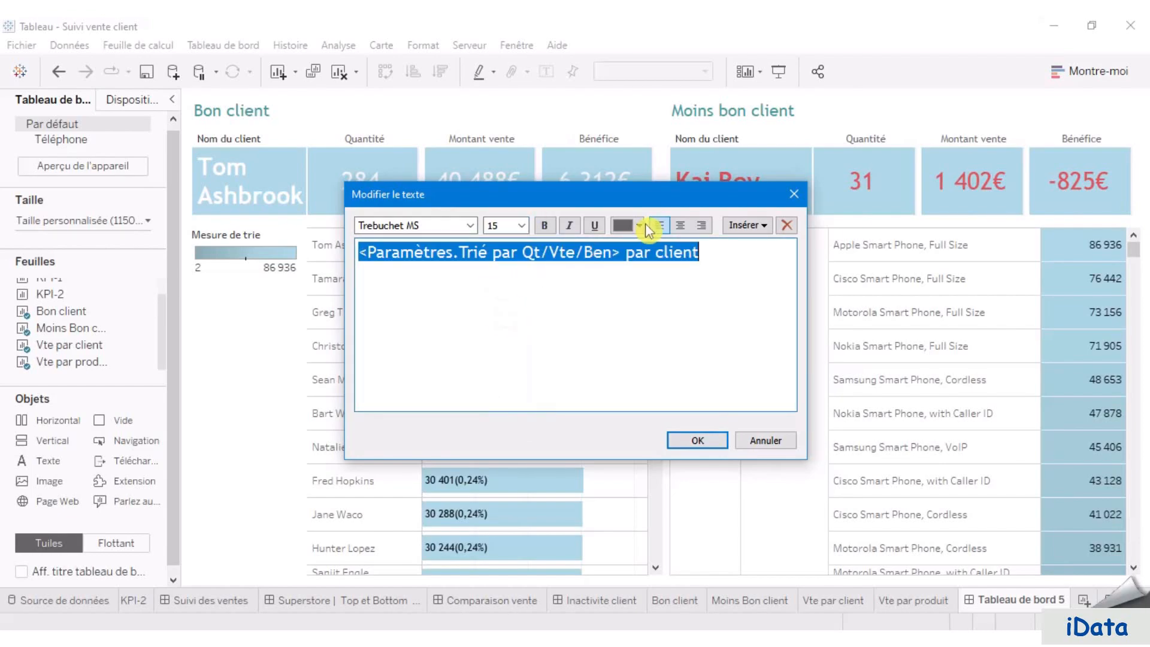
- Colour the client chart heading #499894 and shrink its text object to a thin strip above the bars
{"action": "left_click", "coordinate": [640, 226]}
{"action": "left_click", "coordinate": [663, 350]}
{"action": "left_click", "coordinate": [725, 454]}
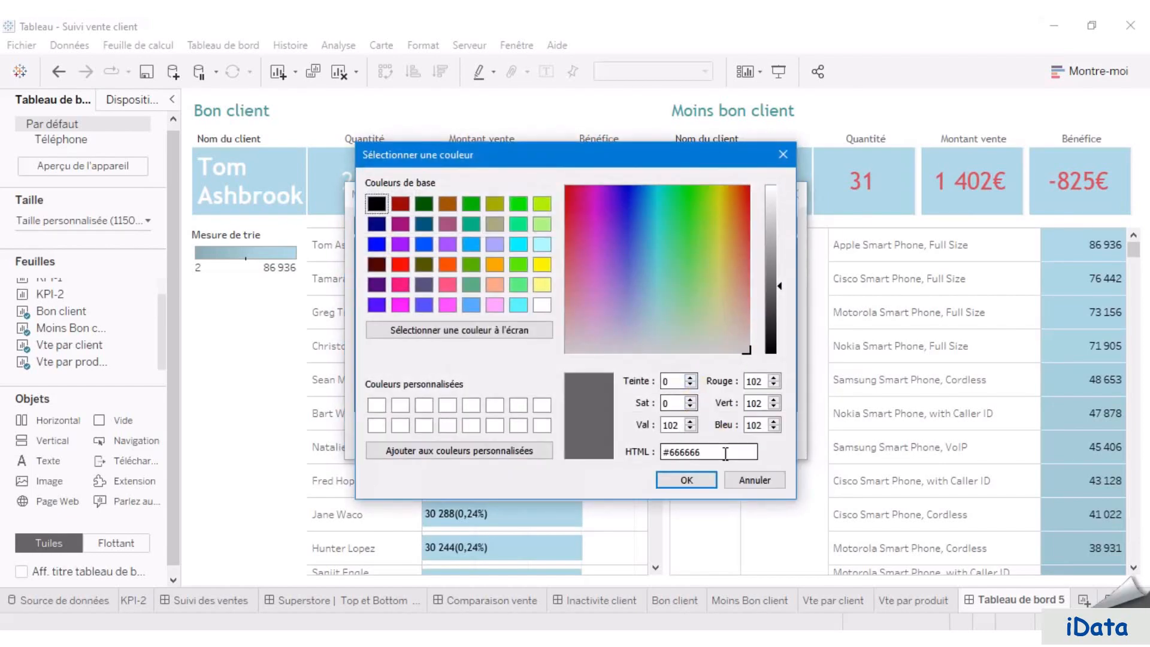
{"action": "double_click", "coordinate": [725, 453]}
{"action": "key", "text": "ctrl+v"}
{"action": "left_click", "coordinate": [688, 481]}
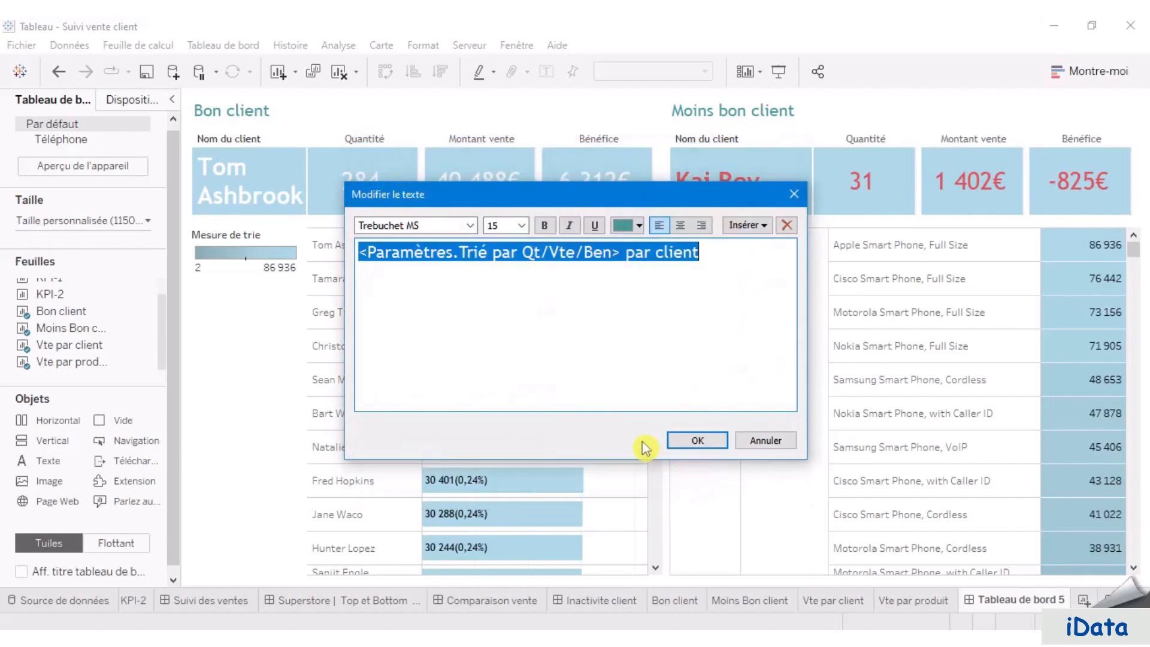
{"action": "left_click", "coordinate": [698, 441]}
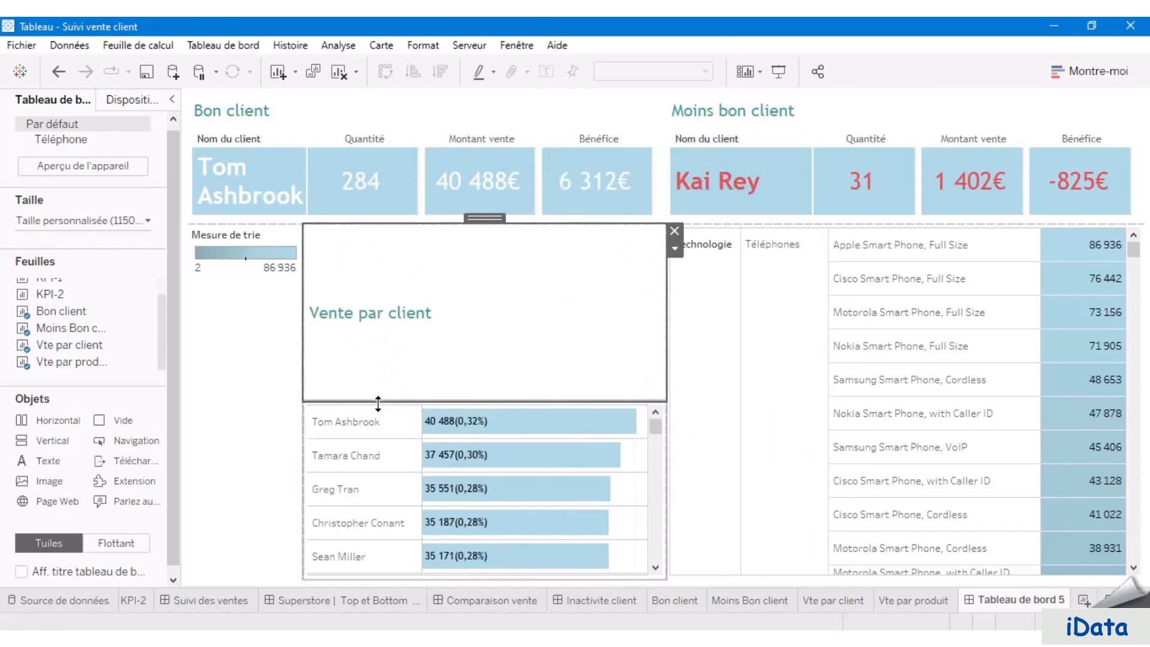
{"action": "left_click_drag", "start_coordinate": [378, 404], "coordinate": [421, 253]}
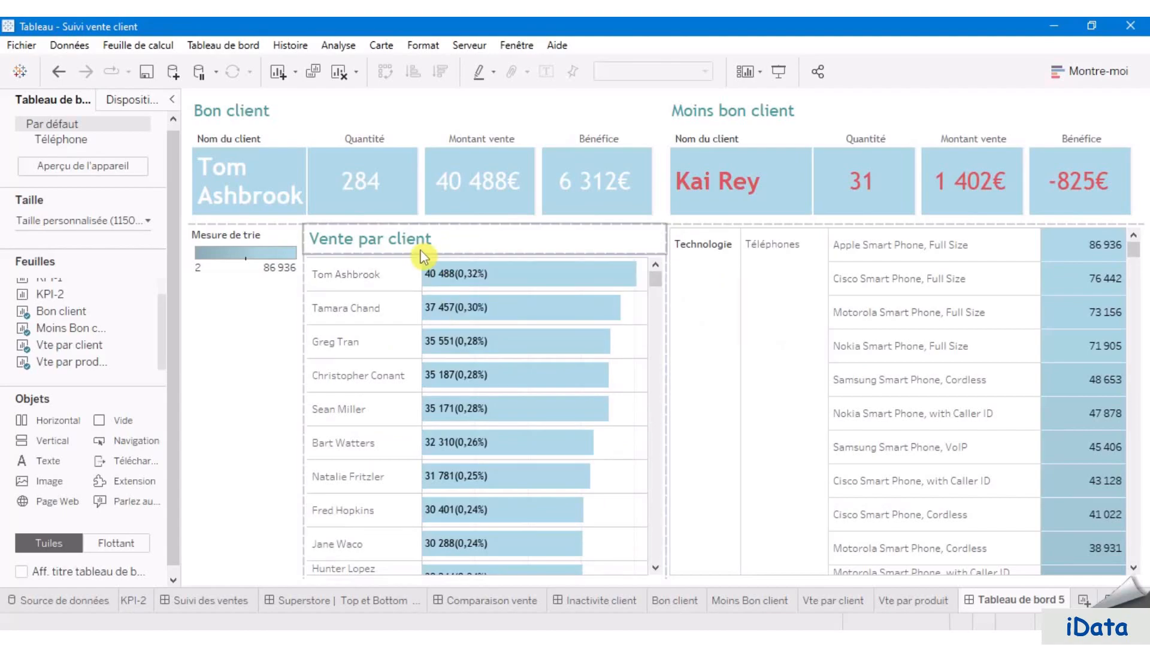
- Add a text object above the Vte par produit sheet containing the Trié par Qt/Vte/Ben parameter followed by "par produit"
{"action": "mouse_move", "coordinate": [48, 461]}
{"action": "left_mouse_down"}
{"action": "mouse_move", "coordinate": [765, 345]}
{"action": "mouse_move", "coordinate": [853, 306]}
{"action": "left_mouse_up"}
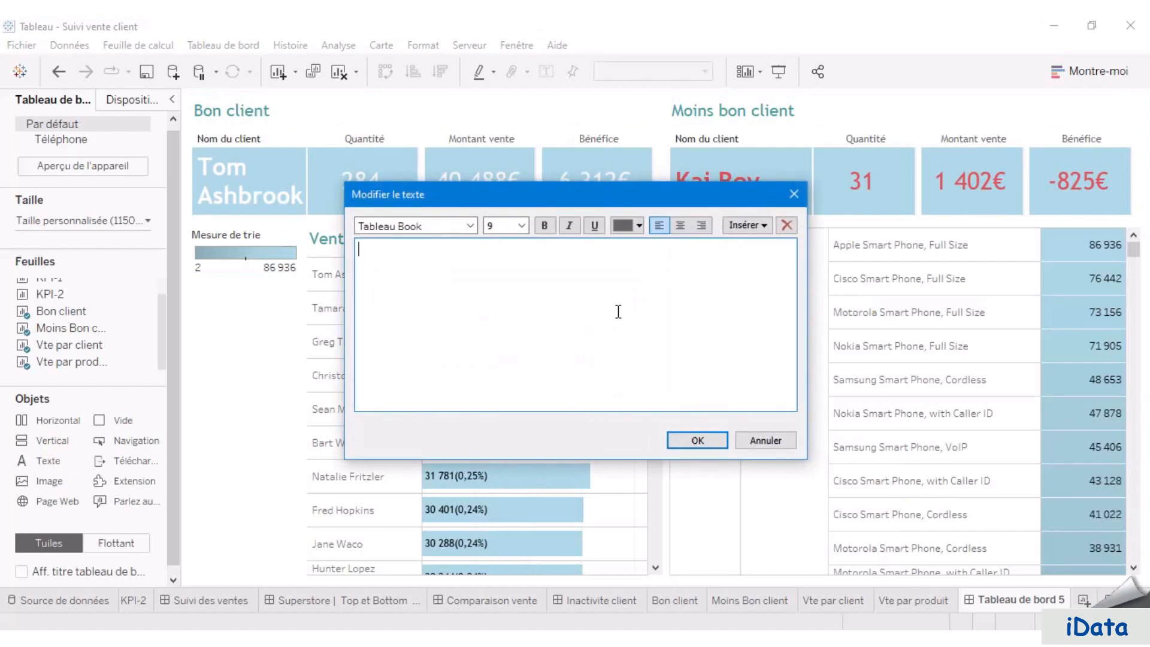
{"action": "left_click", "coordinate": [756, 227]}
{"action": "left_click", "coordinate": [826, 484]}
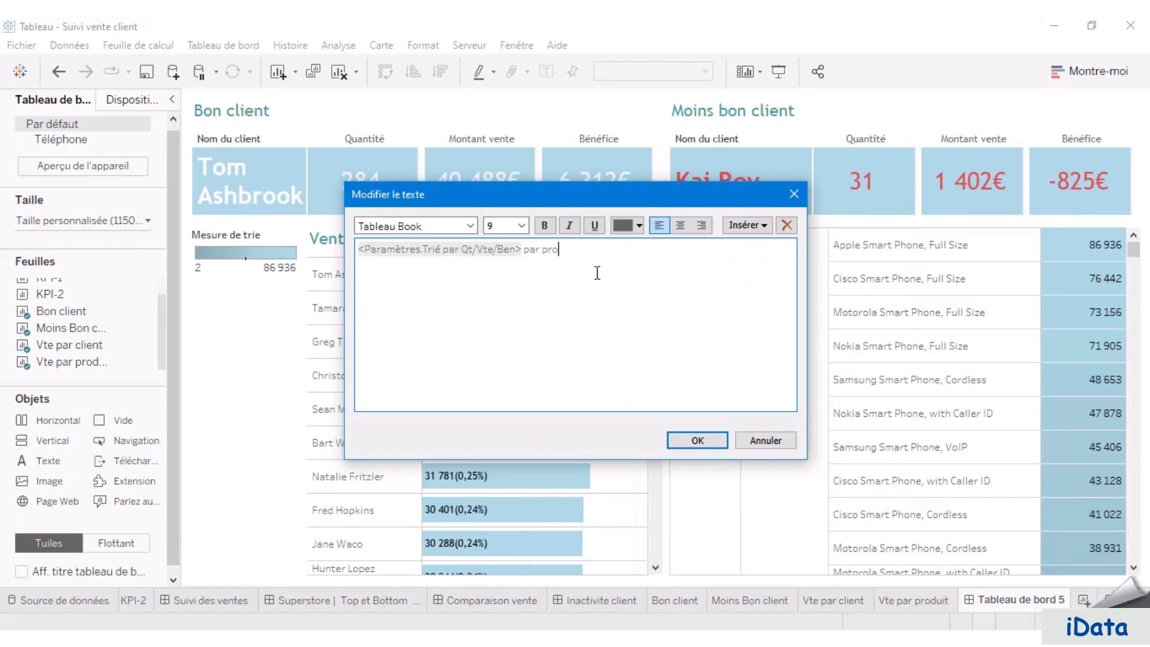
- Set the whole product chart heading to Trebuchet MS size 15
{"action": "key", "text": "ctrl+a"}
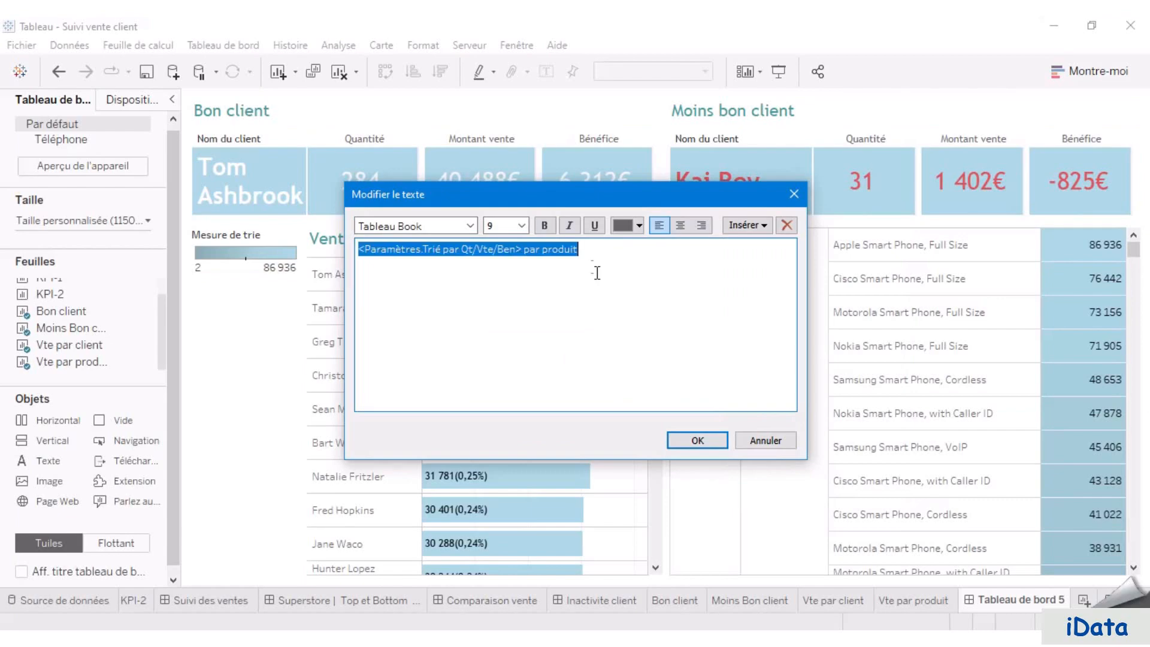
{"action": "left_click", "coordinate": [451, 225]}
{"action": "type", "text": "trebuchet MS"}
{"action": "key", "text": "Return"}
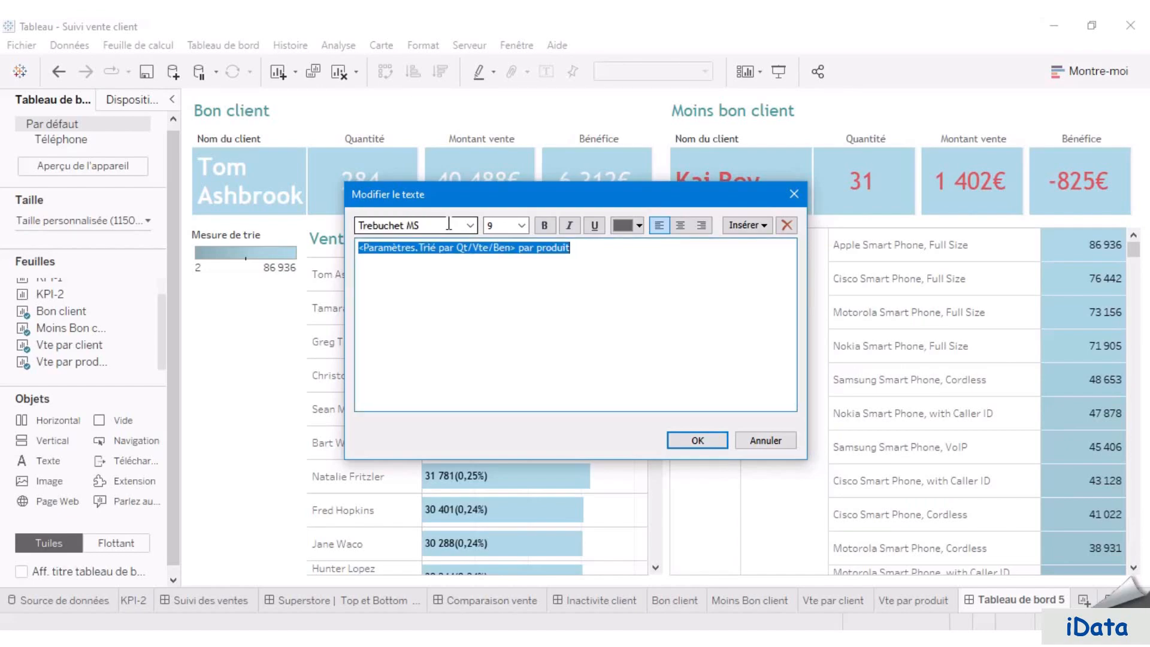
{"action": "left_click", "coordinate": [522, 225]}
{"action": "left_click", "coordinate": [501, 311]}
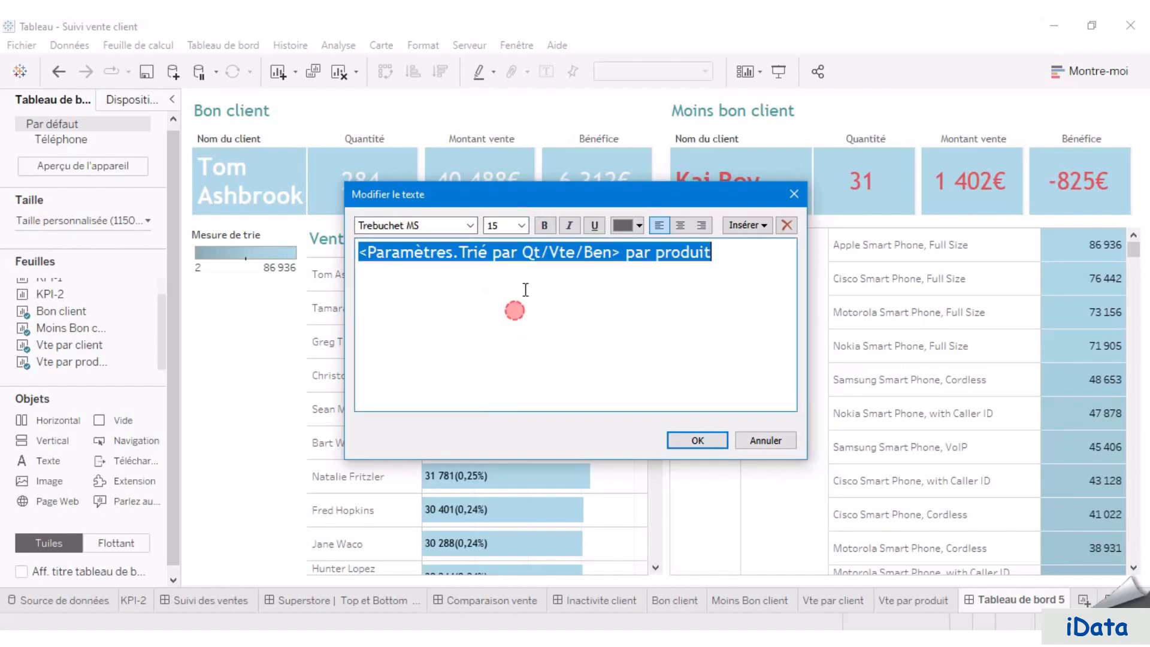
- Colour the product chart heading #499894 and shrink its text object to a thin strip level with the client heading
{"action": "left_click", "coordinate": [637, 225]}
{"action": "left_click", "coordinate": [642, 347]}
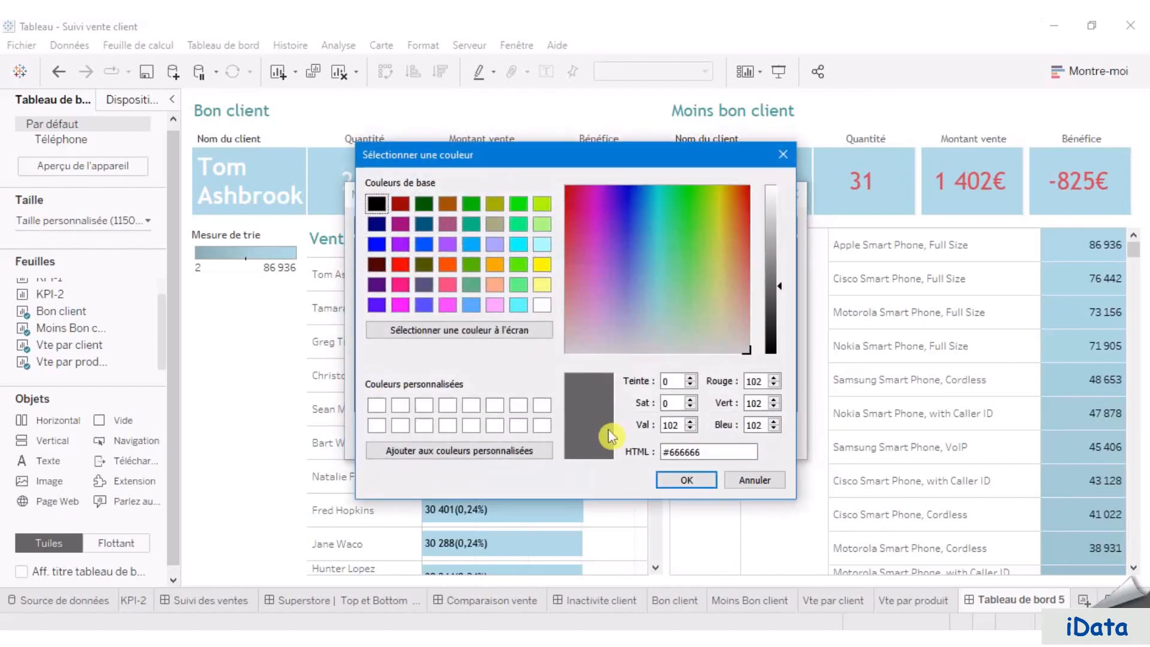
{"action": "left_click_drag", "start_coordinate": [727, 451], "coordinate": [586, 452]}
{"action": "type", "text": "#499894"}
{"action": "left_click", "coordinate": [686, 489]}
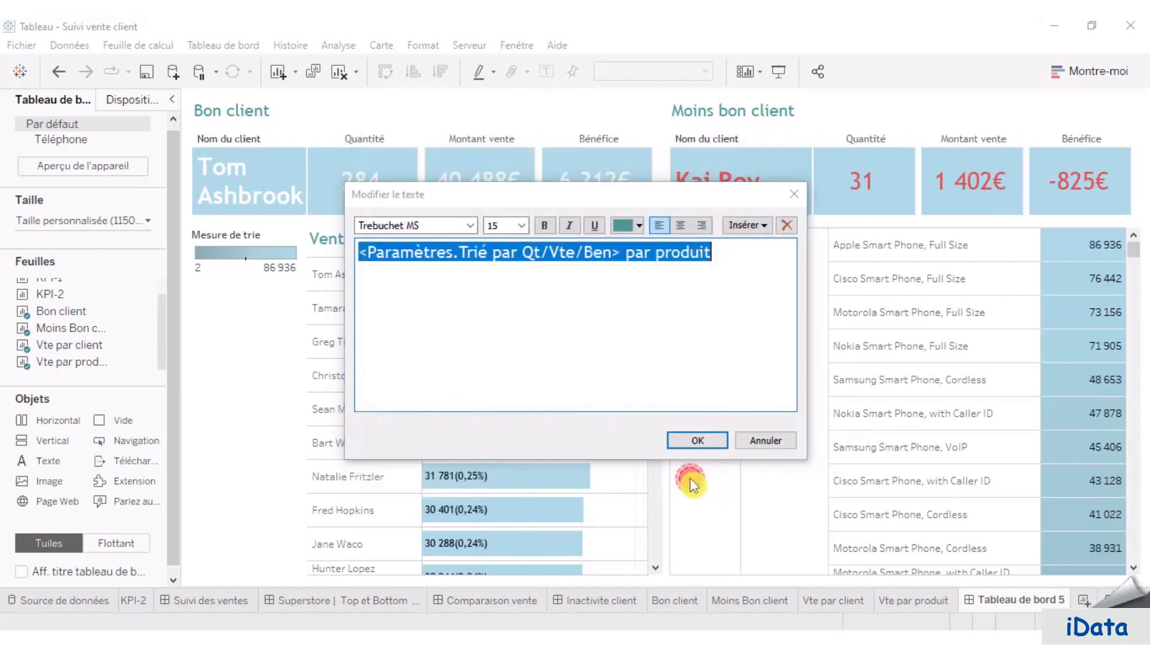
{"action": "left_click", "coordinate": [699, 437]}
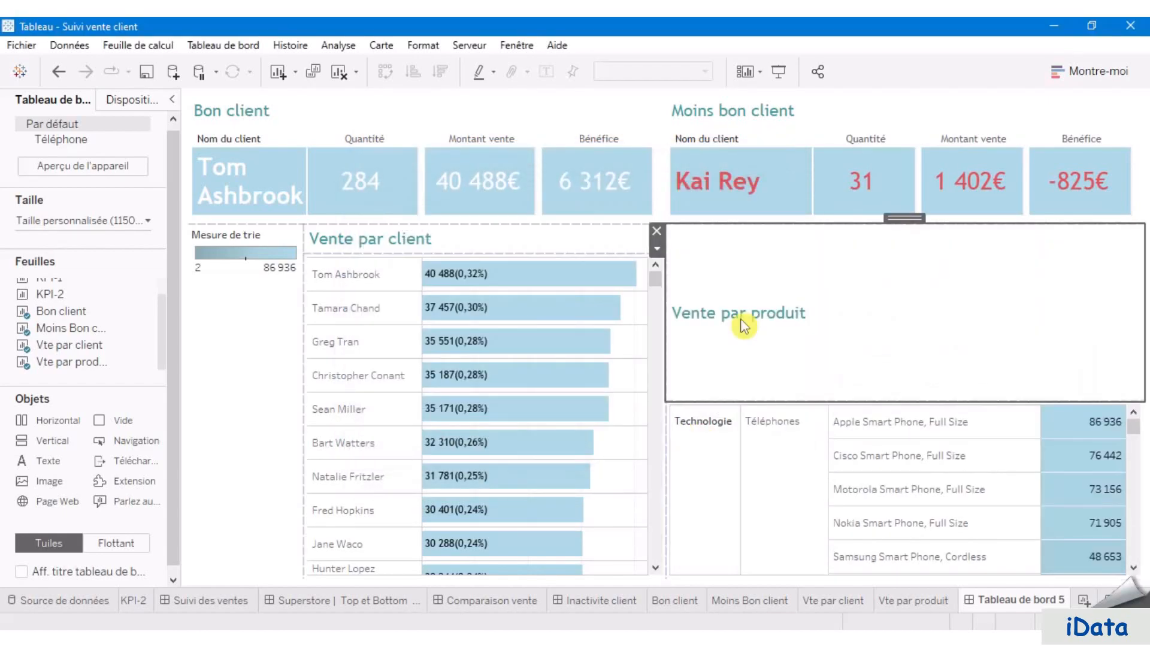
{"action": "left_click_drag", "start_coordinate": [715, 401], "coordinate": [727, 243]}
- Set the background of the dashboard's outer Tuiles container to the custom colour #e6ecf0
{"action": "left_click", "coordinate": [190, 274]}
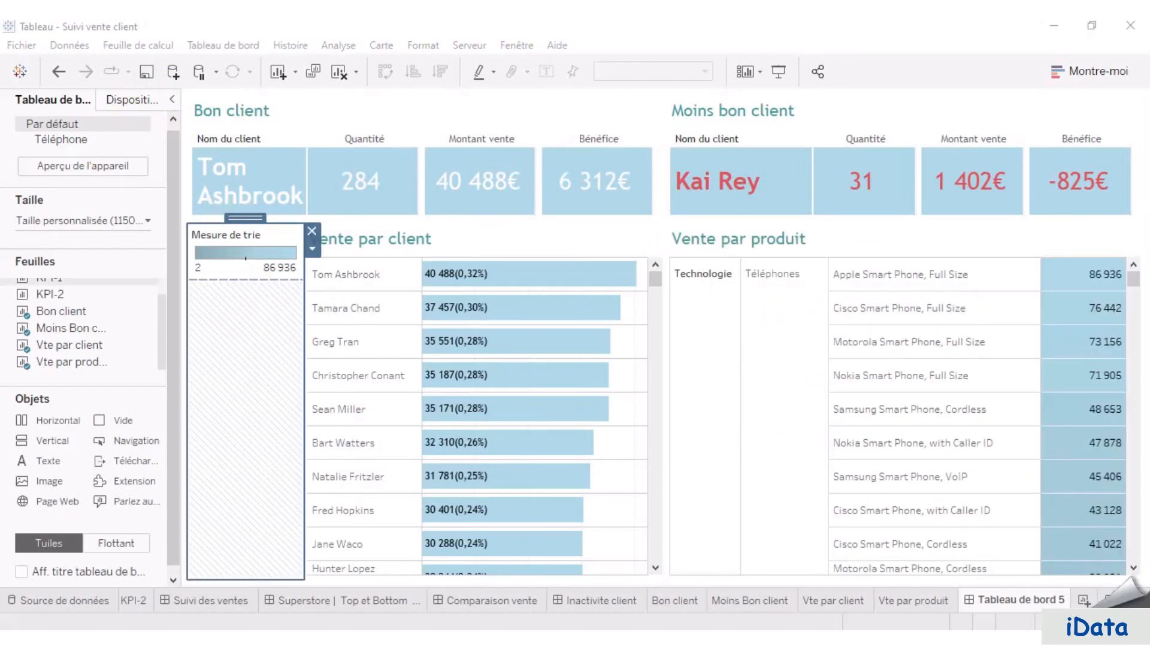
{"action": "left_click", "coordinate": [571, 102]}
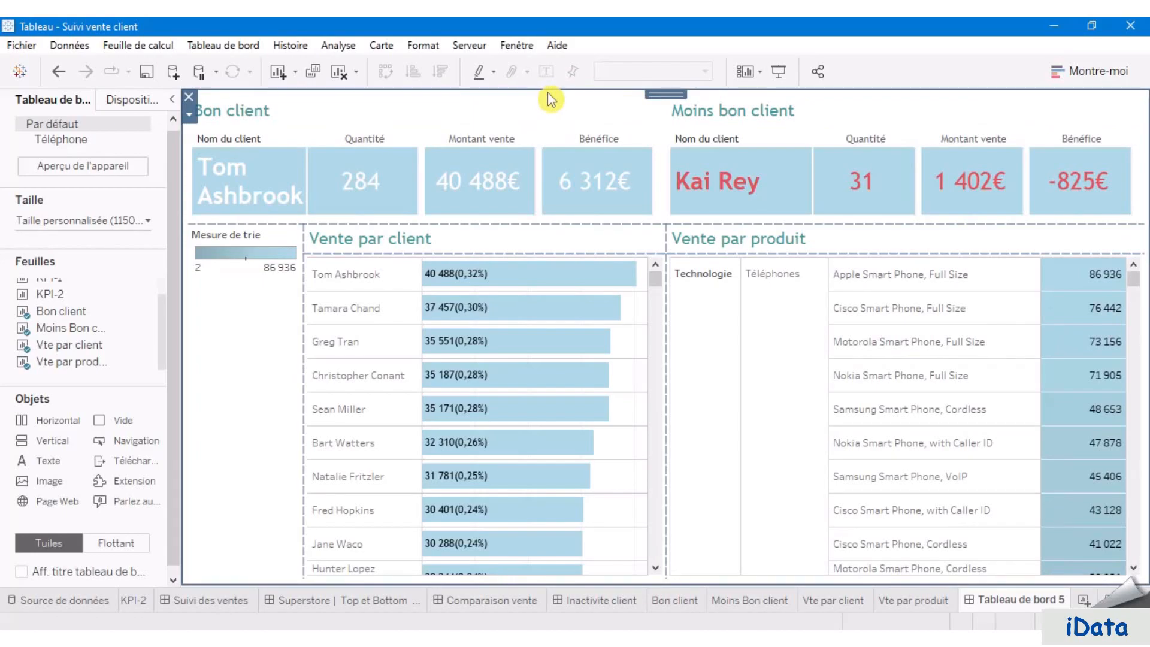
{"action": "left_click", "coordinate": [129, 99]}
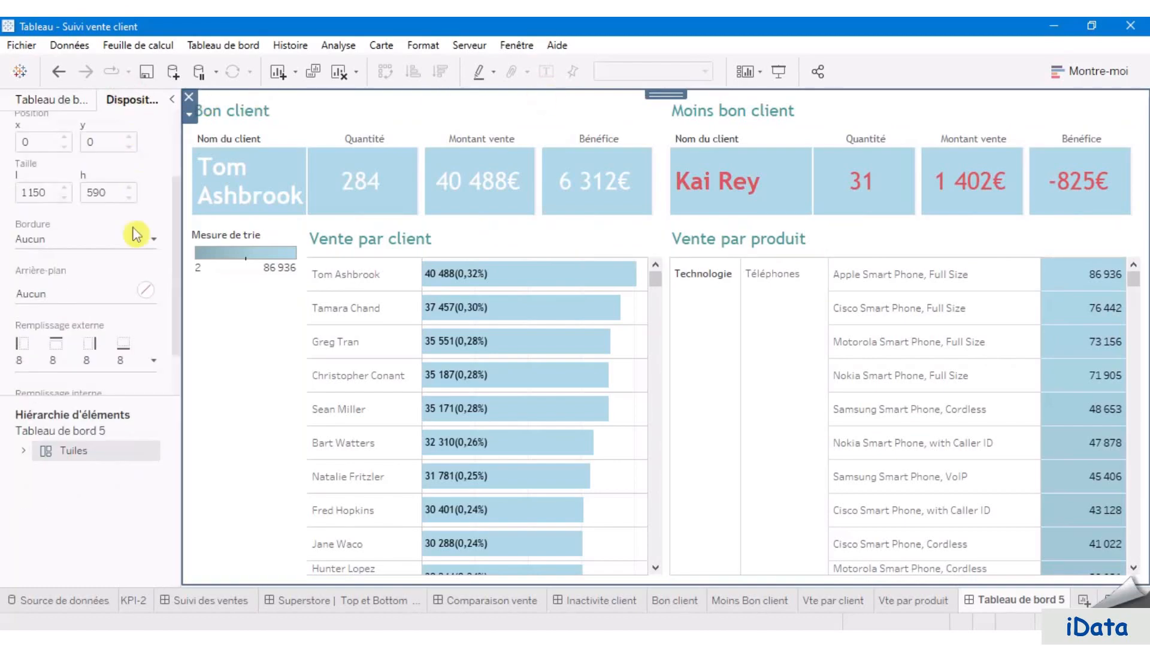
{"action": "left_click", "coordinate": [145, 294]}
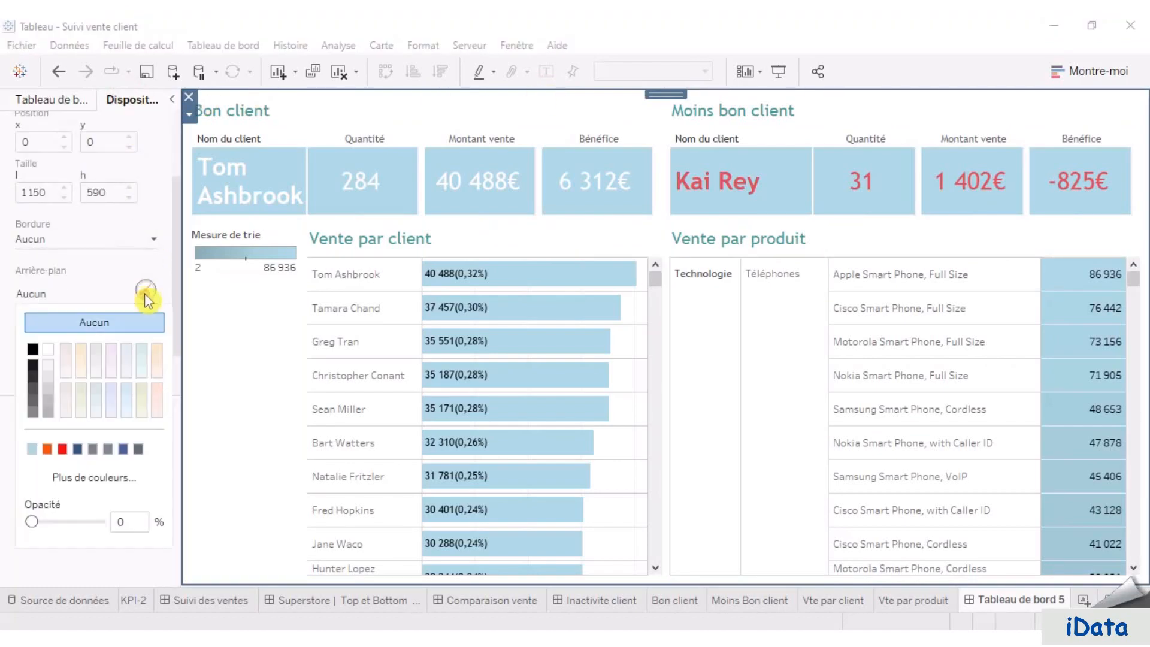
{"action": "left_click", "coordinate": [123, 478]}
{"action": "left_click_drag", "start_coordinate": [724, 451], "coordinate": [575, 449]}
{"action": "left_click_drag", "start_coordinate": [676, 452], "coordinate": [610, 449]}
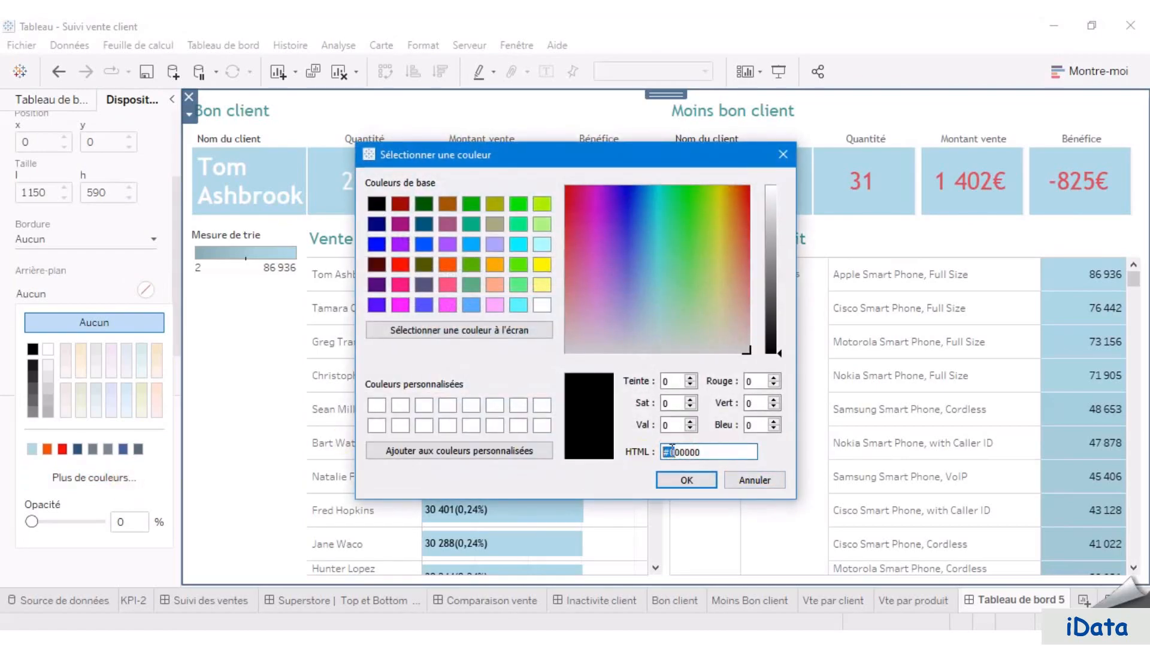
{"action": "key", "text": "ctrl+a"}
{"action": "type", "text": "#e6e8f0"}
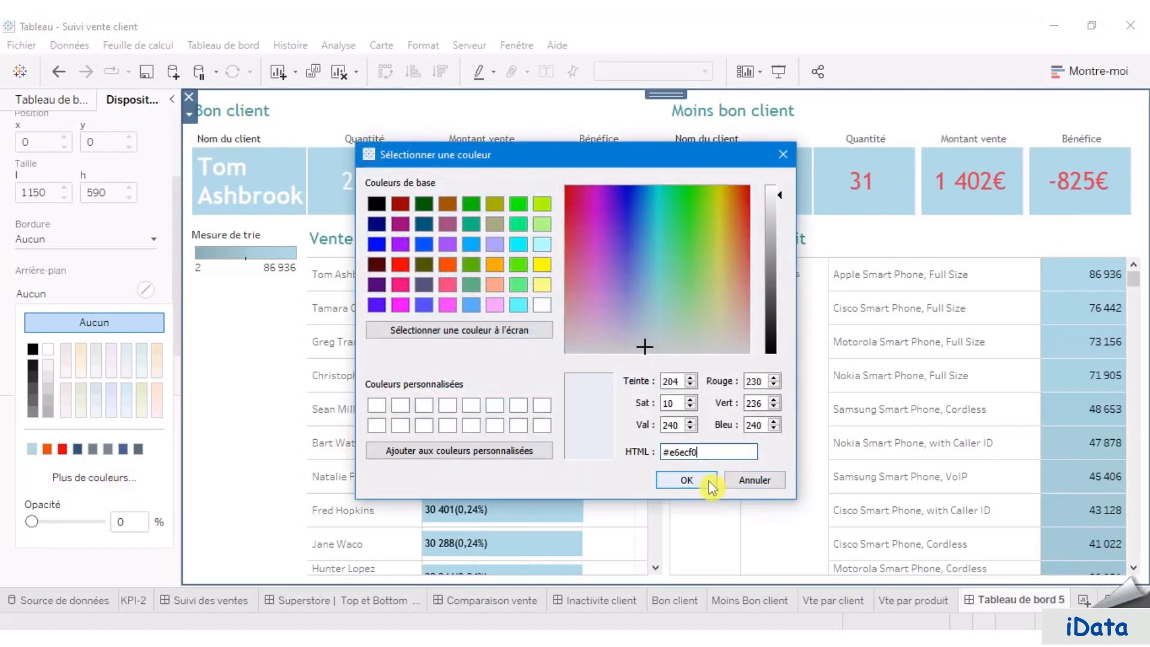
{"action": "left_click", "coordinate": [711, 484]}
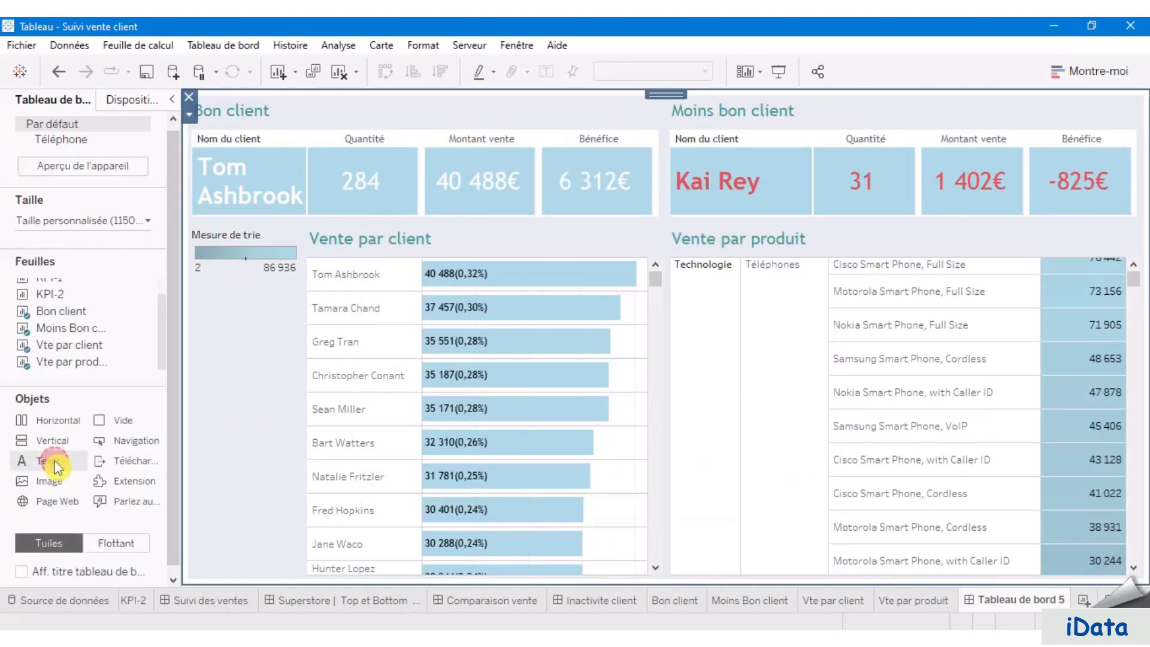
- Add a text object reading "Suivi vente client" below the Mesure de trie legend, in Trebuchet MS size 20
{"action": "left_click_drag", "start_coordinate": [57, 467], "coordinate": [259, 368]}
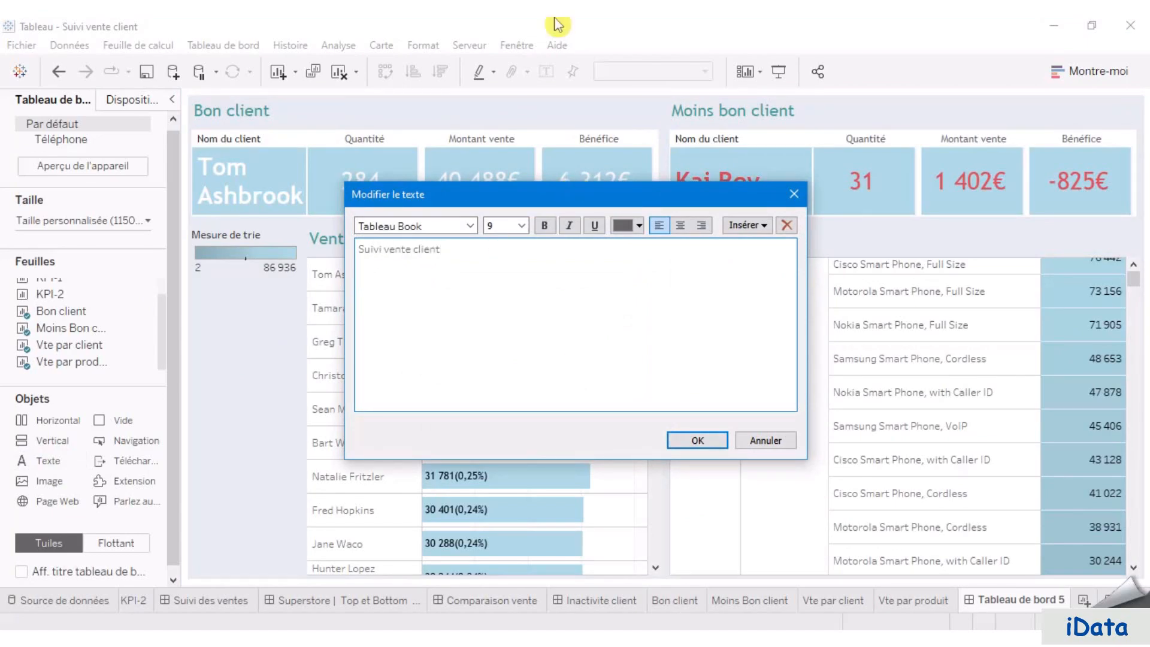
{"action": "left_click_drag", "start_coordinate": [489, 264], "coordinate": [412, 237]}
{"action": "left_click", "coordinate": [448, 225]}
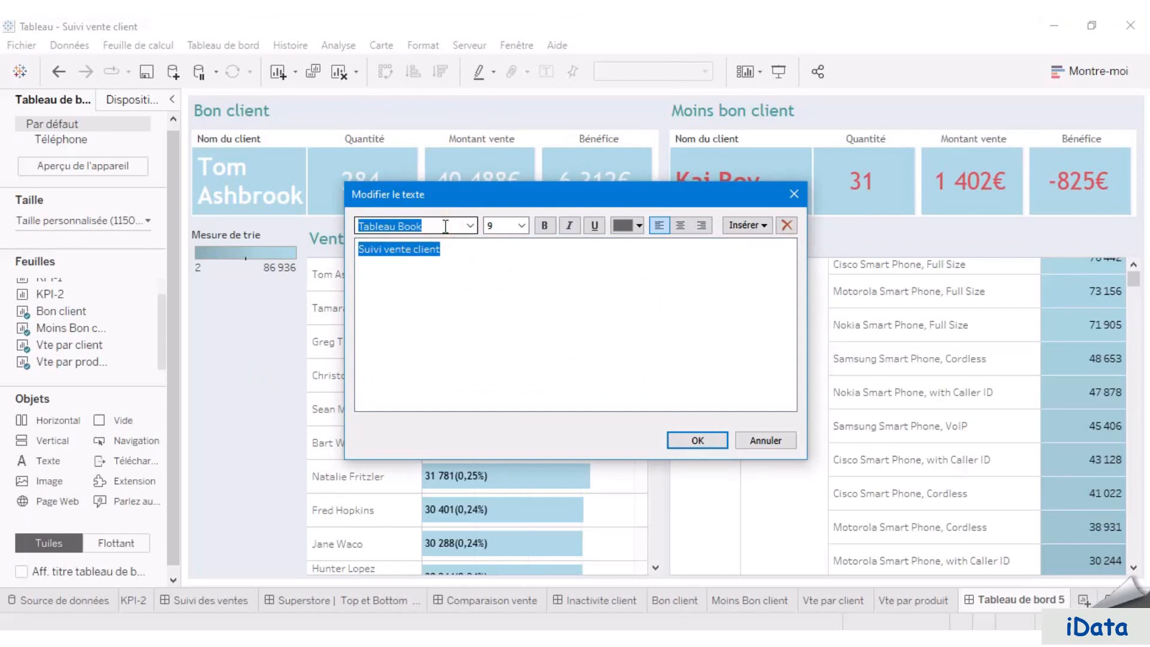
{"action": "type", "text": "trebuchet MS"}
{"action": "key", "text": "Return"}
{"action": "left_click", "coordinate": [491, 228]}
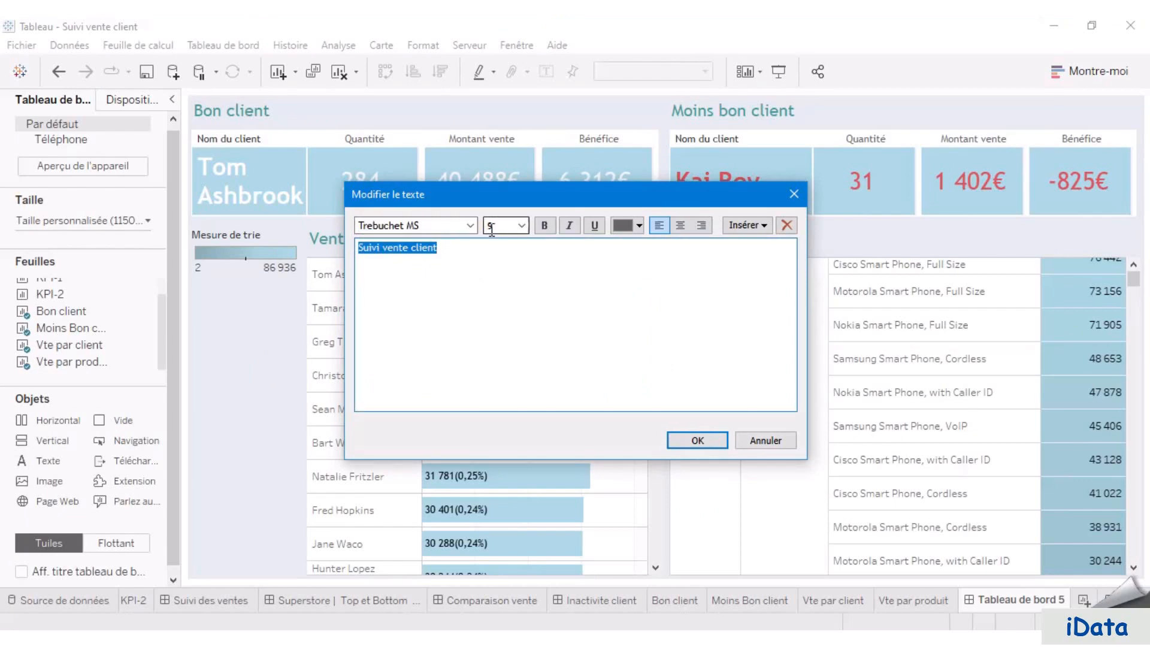
{"action": "left_click", "coordinate": [522, 225]}
{"action": "left_click", "coordinate": [501, 350]}
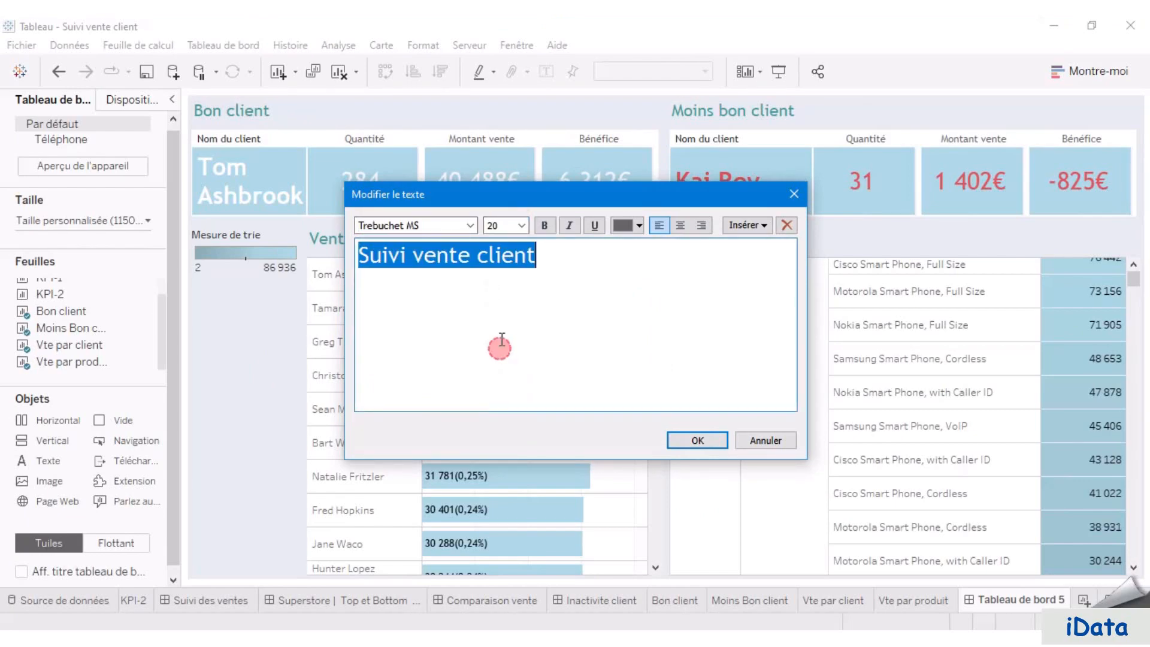
- Colour the Suivi vente client title #499894
{"action": "left_click", "coordinate": [626, 225]}
{"action": "left_click", "coordinate": [696, 363]}
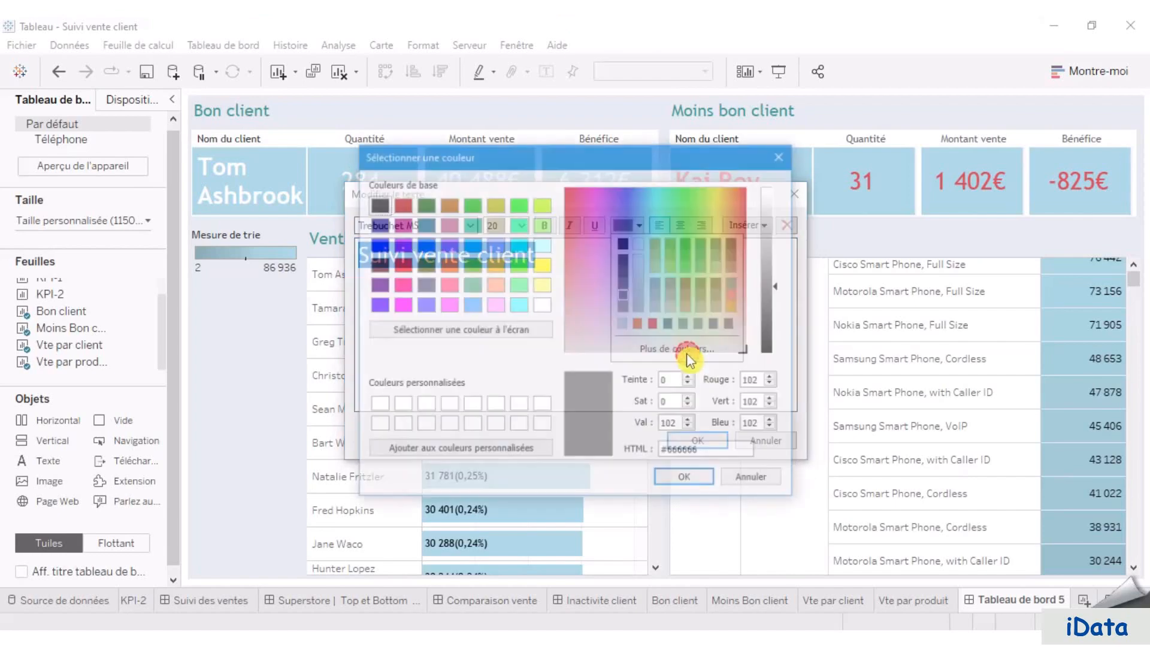
{"action": "double_click", "coordinate": [718, 457]}
{"action": "key", "text": "ctrl+v"}
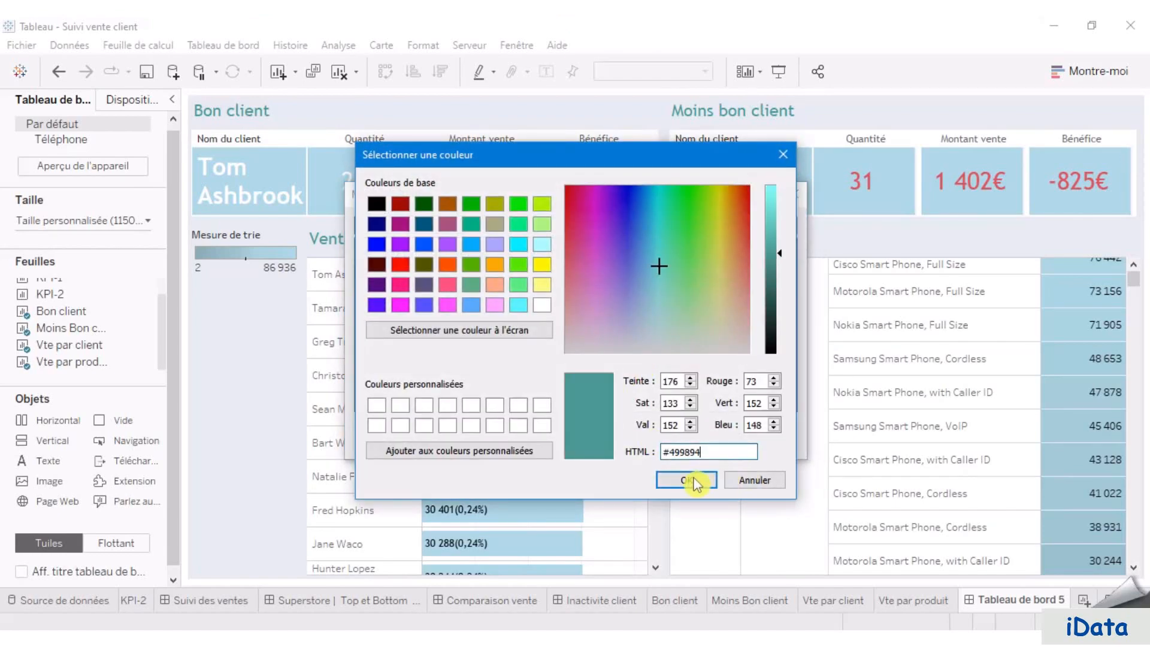
{"action": "left_click", "coordinate": [686, 480]}
{"action": "left_click", "coordinate": [698, 441]}
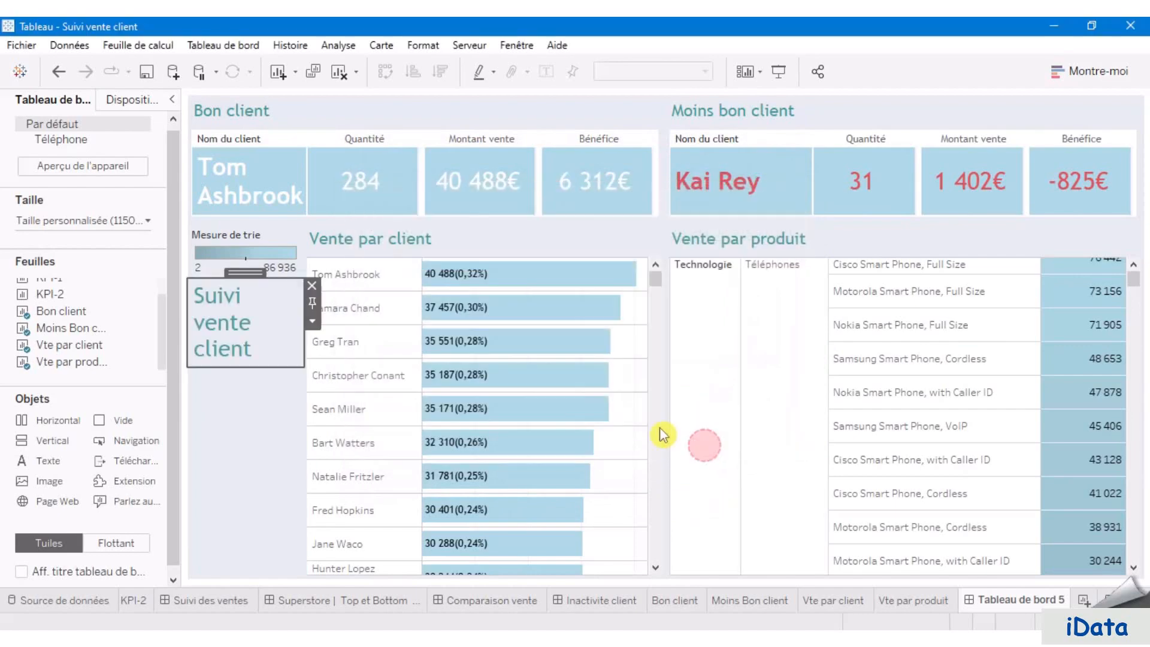
{"action": "left_click", "coordinate": [256, 411]}
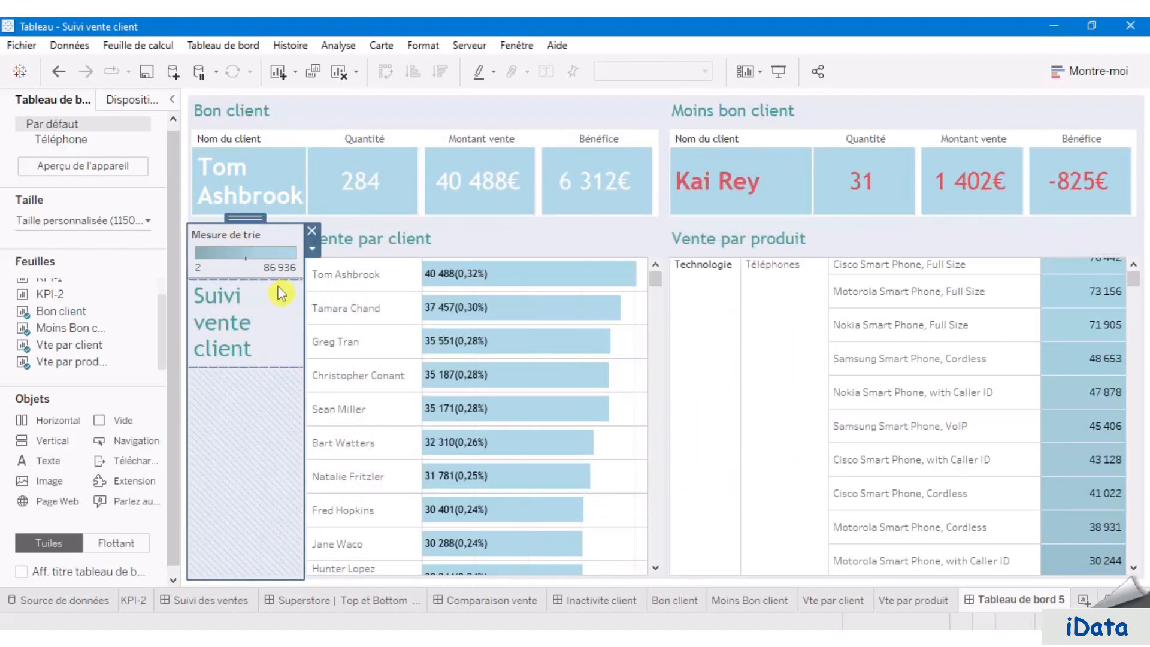
- Show the Vte par client sheet's Trié par Qt/Vte/Ben parameter on the dashboard as a single-value list
{"action": "left_click", "coordinate": [662, 262]}
{"action": "left_click", "coordinate": [674, 277]}
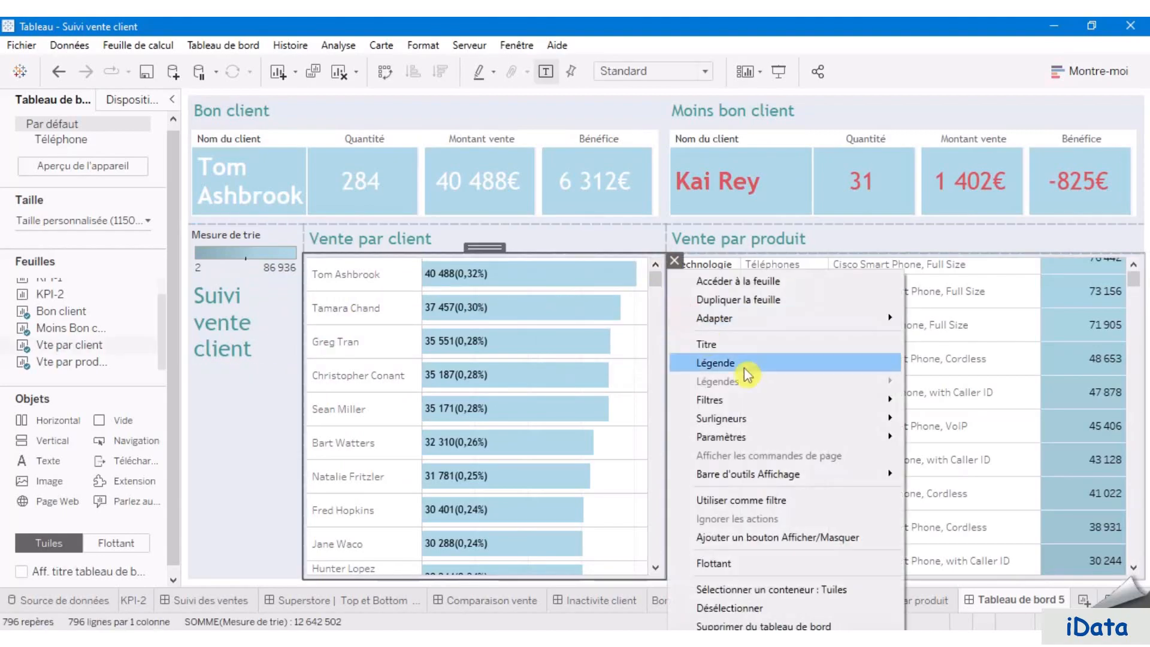
{"action": "mouse_move", "coordinate": [783, 437]}
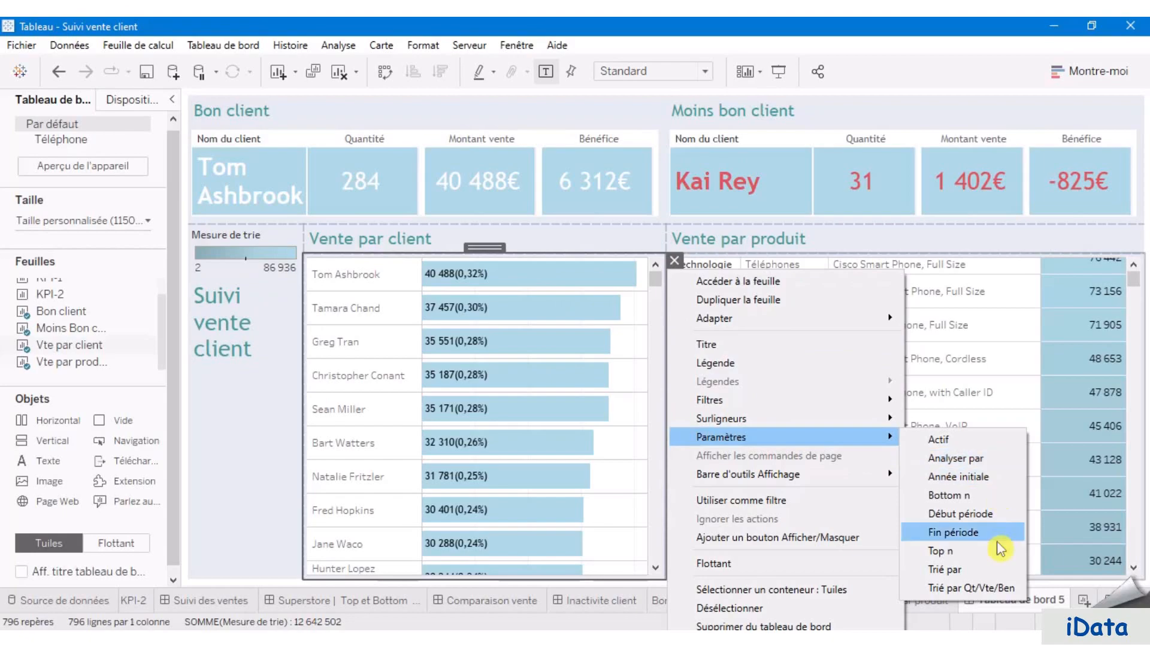
{"action": "left_click", "coordinate": [1002, 590]}
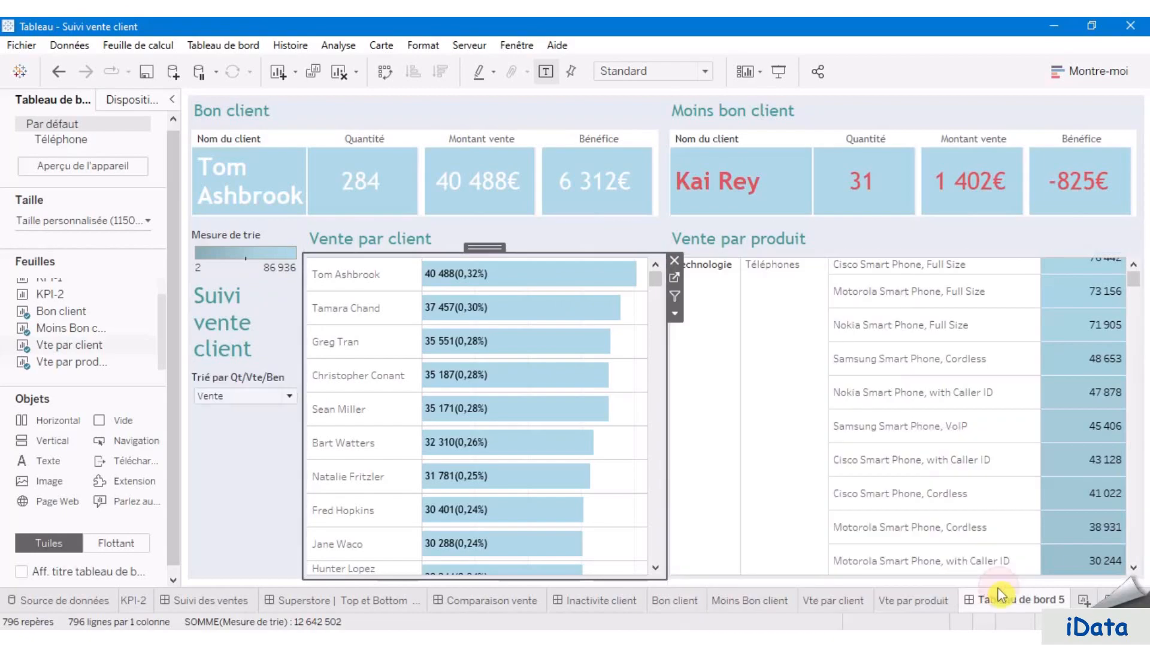
{"action": "left_click", "coordinate": [247, 388]}
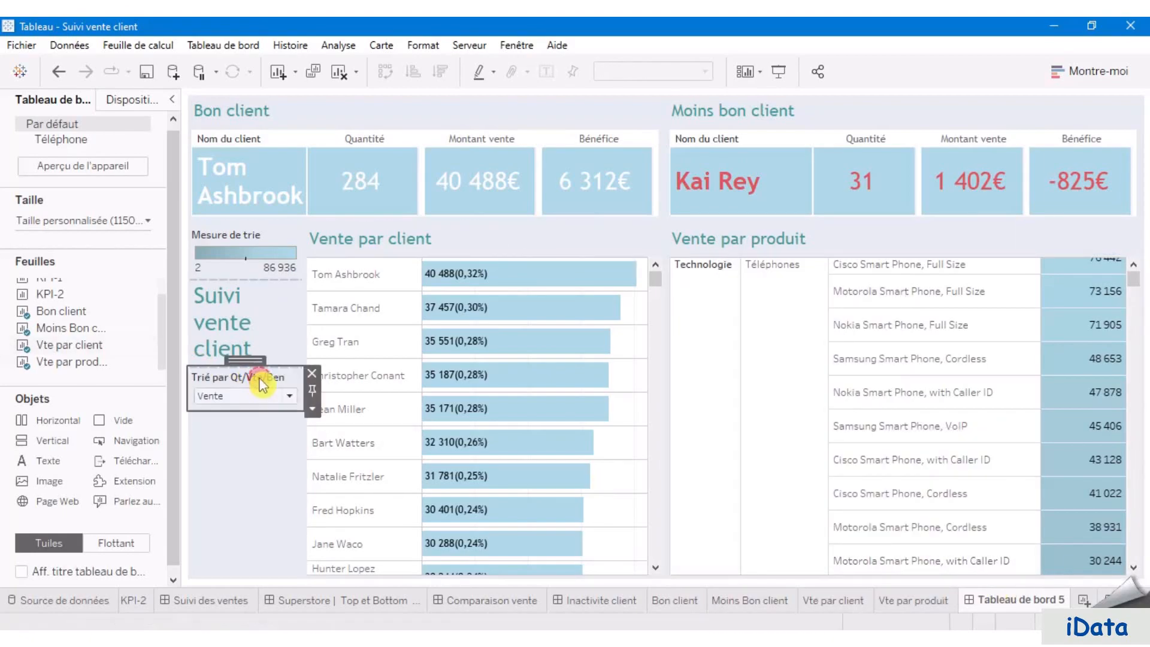
{"action": "left_click", "coordinate": [311, 409]}
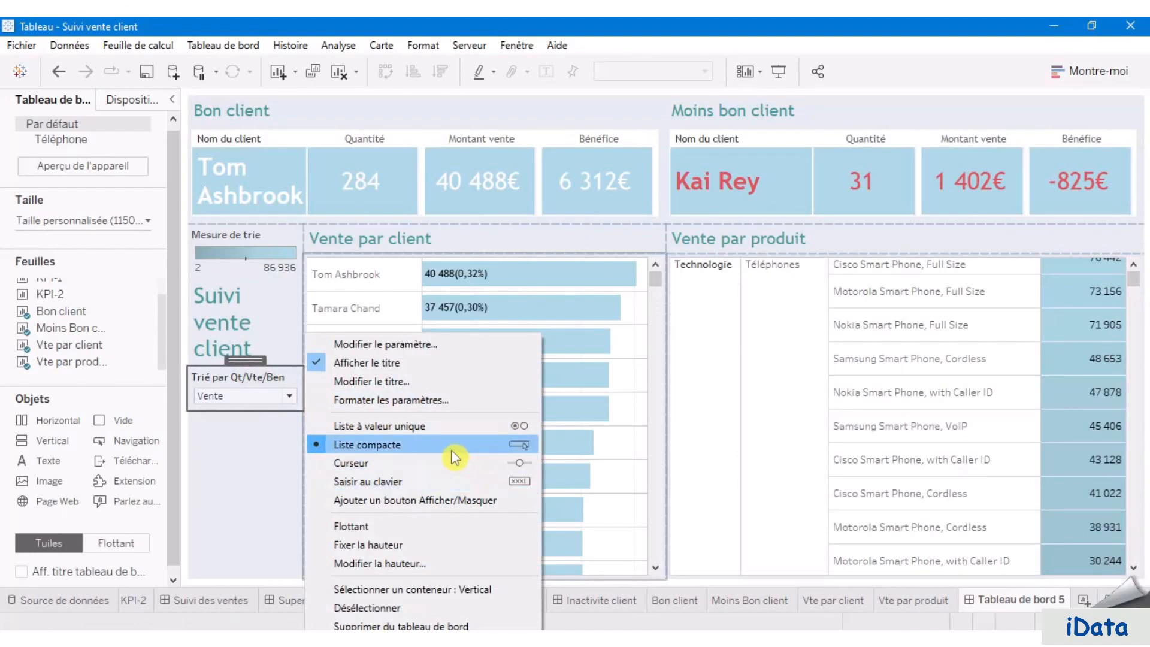
{"action": "left_click", "coordinate": [409, 429]}
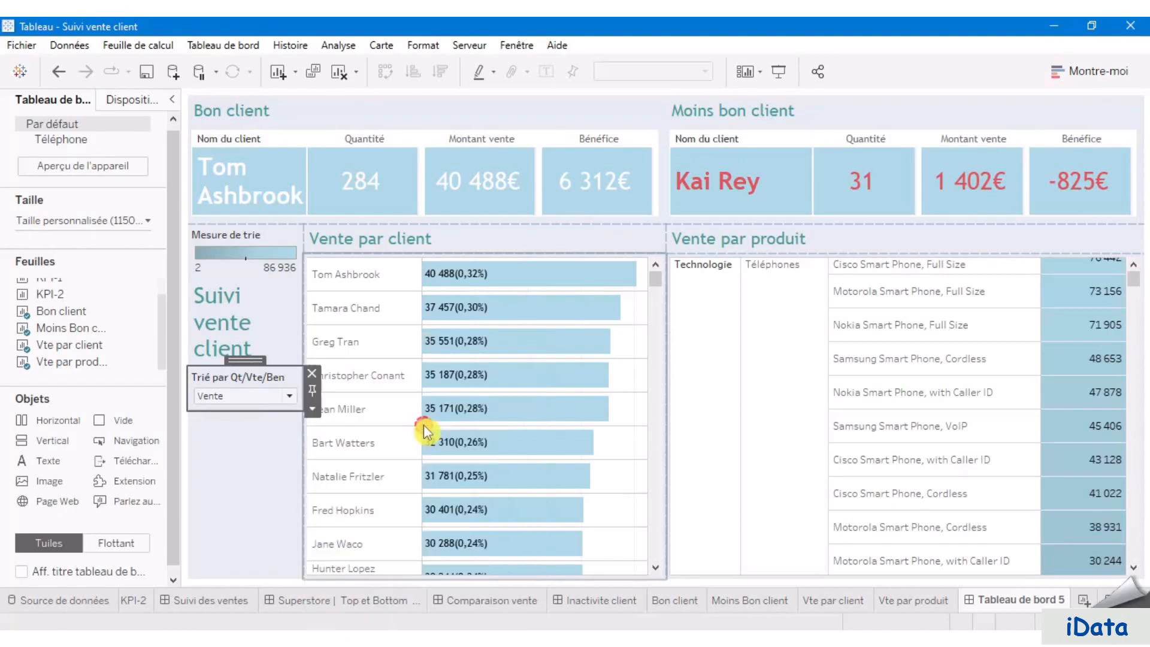
{"action": "left_click", "coordinate": [255, 480]}
- Shorten the title of the Trié par Qt/Vte/Ben parameter control to "Trié par"
{"action": "double_click", "coordinate": [256, 383]}
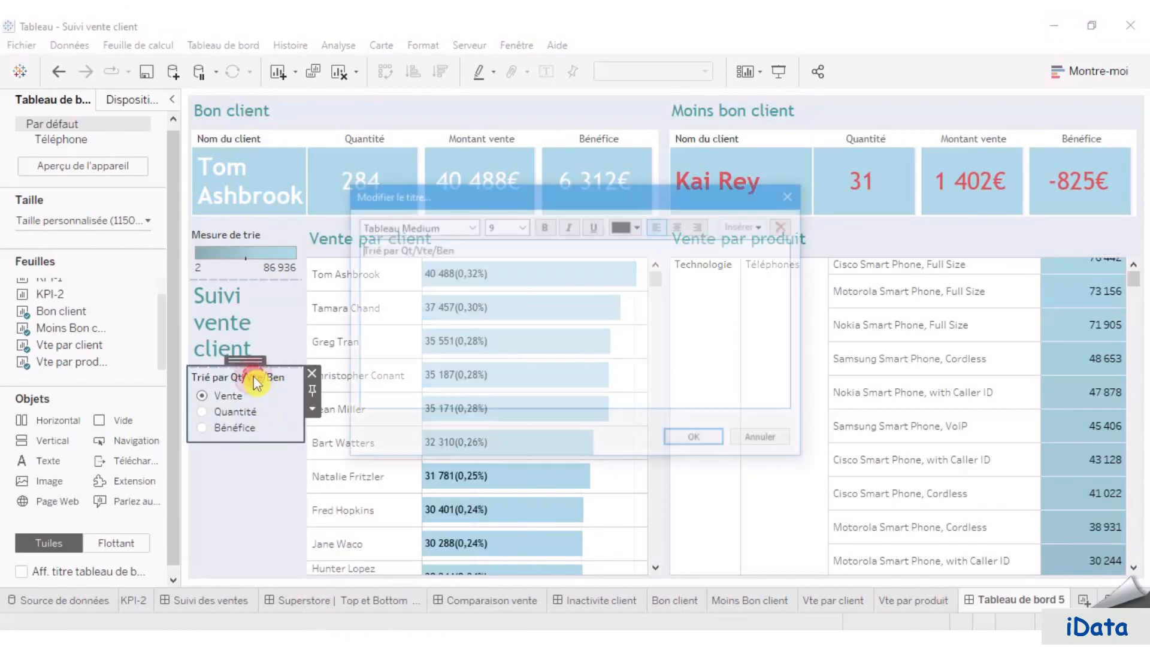
{"action": "left_click_drag", "start_coordinate": [397, 254], "coordinate": [508, 250]}
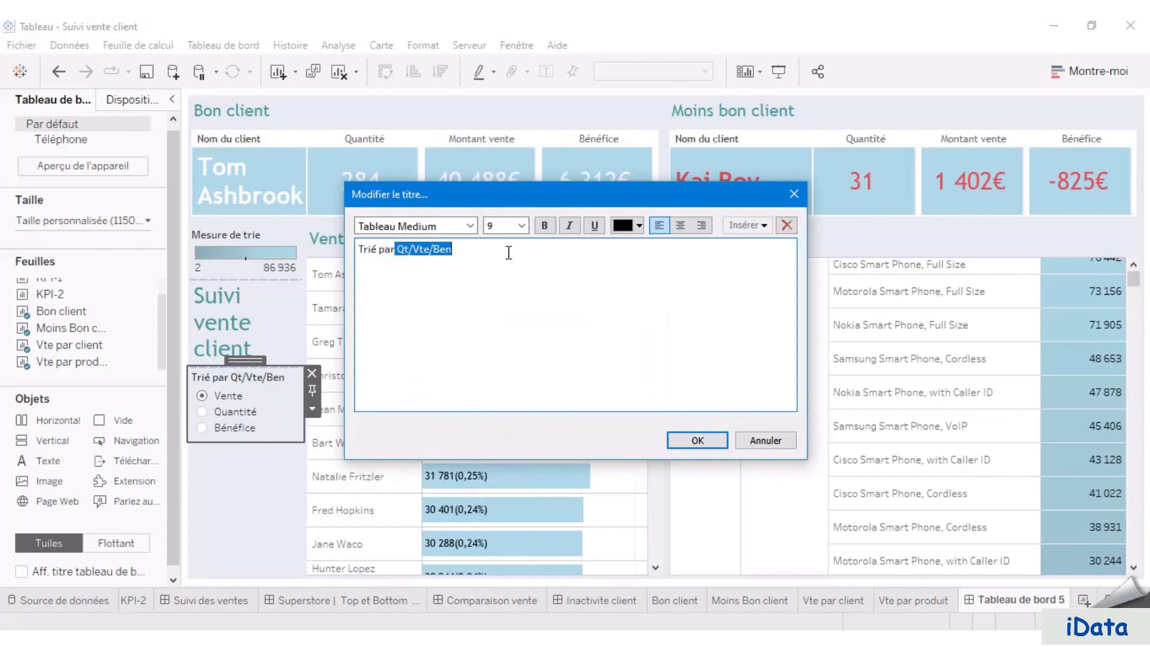
{"action": "key", "text": "BackSpace"}
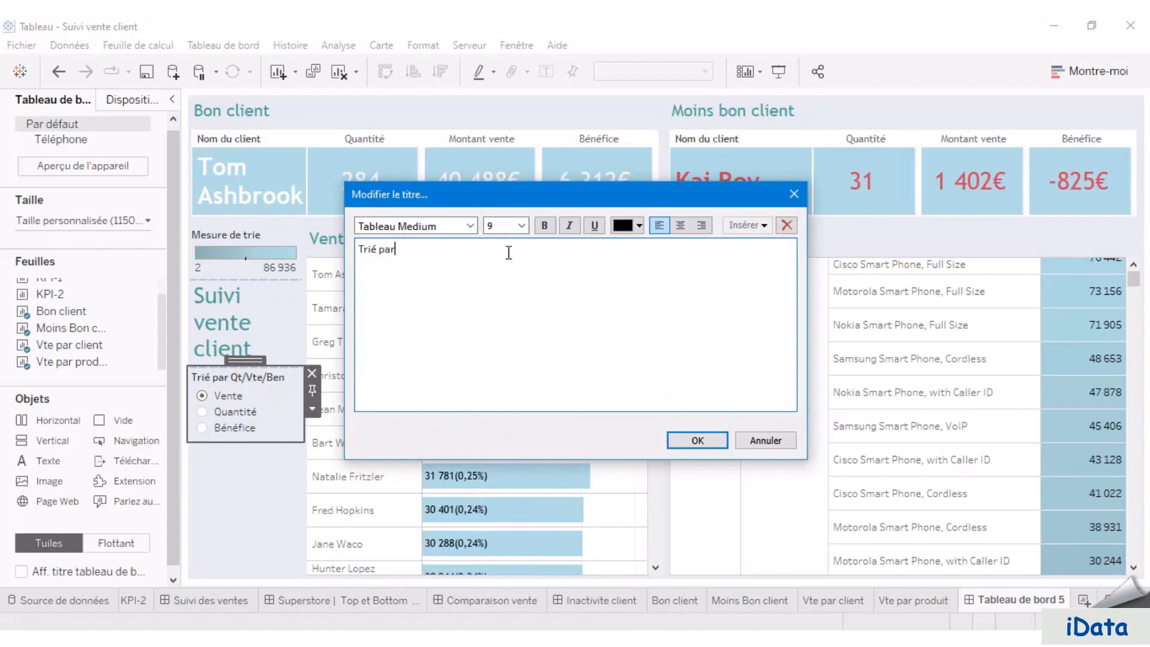
{"action": "left_click", "coordinate": [698, 441]}
{"action": "left_click", "coordinate": [243, 488]}
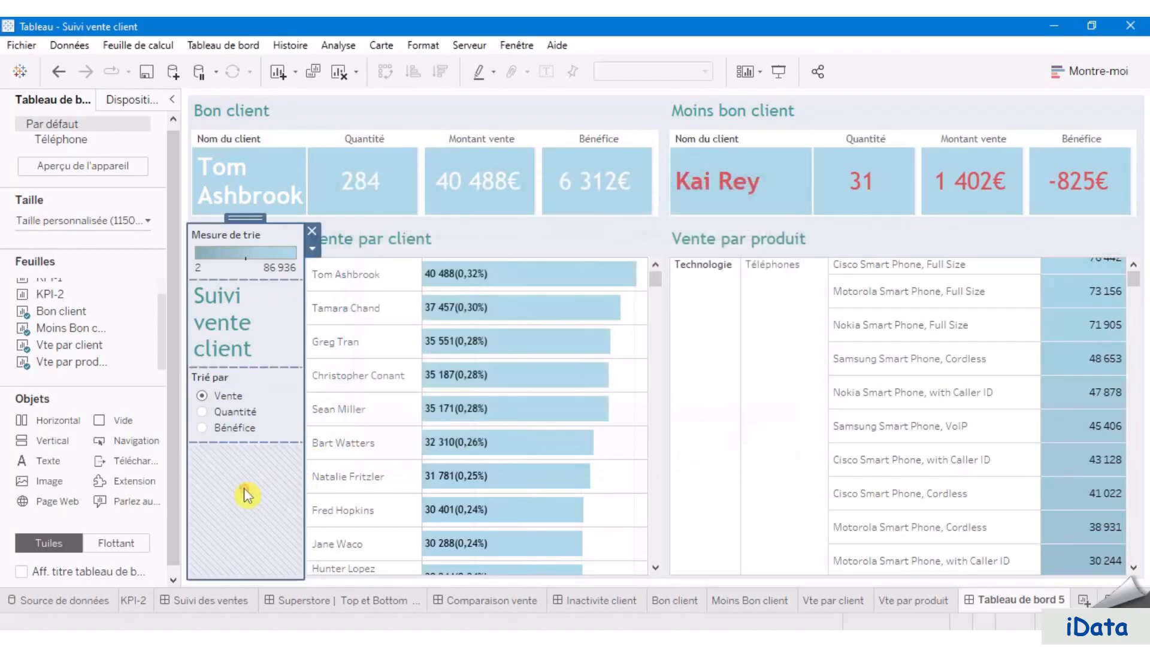
- Show the Début période and Fin période parameters of the Vte par client sheet on the dashboard
{"action": "left_click", "coordinate": [659, 264]}
{"action": "left_click", "coordinate": [675, 274]}
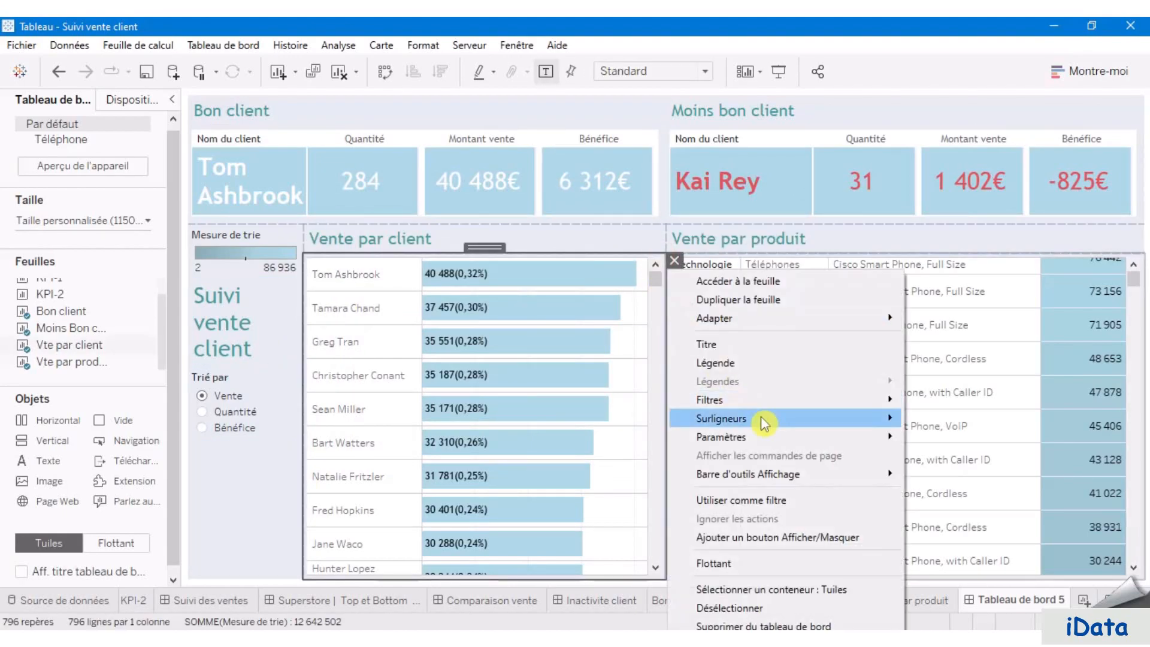
{"action": "mouse_move", "coordinate": [785, 438]}
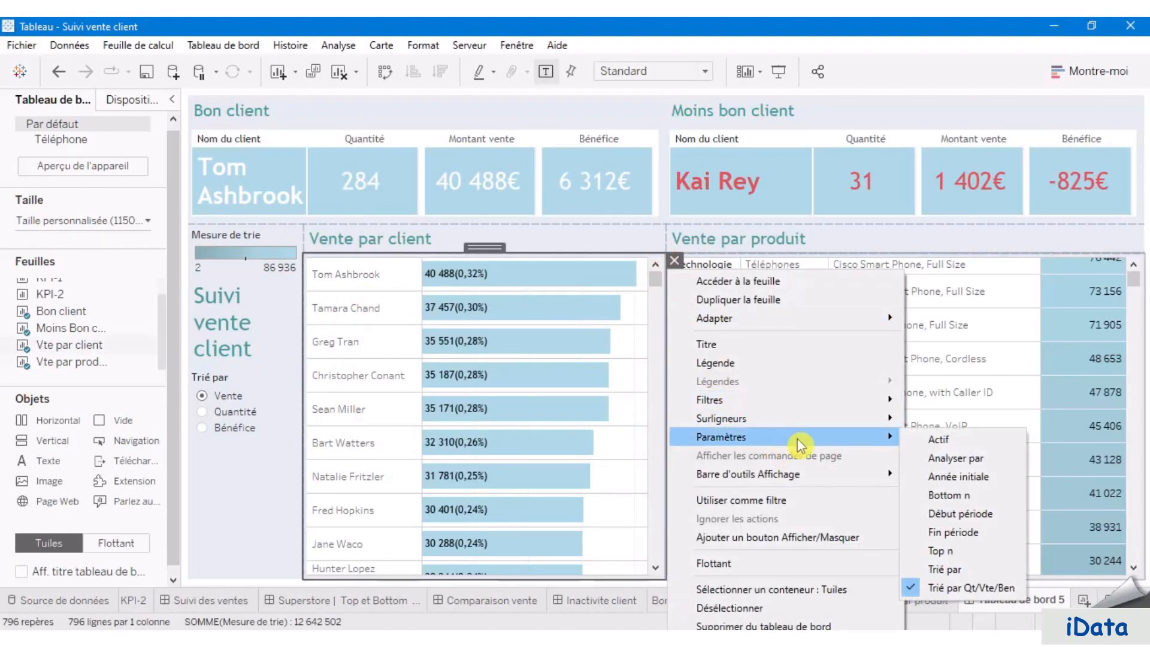
{"action": "left_click", "coordinate": [993, 517]}
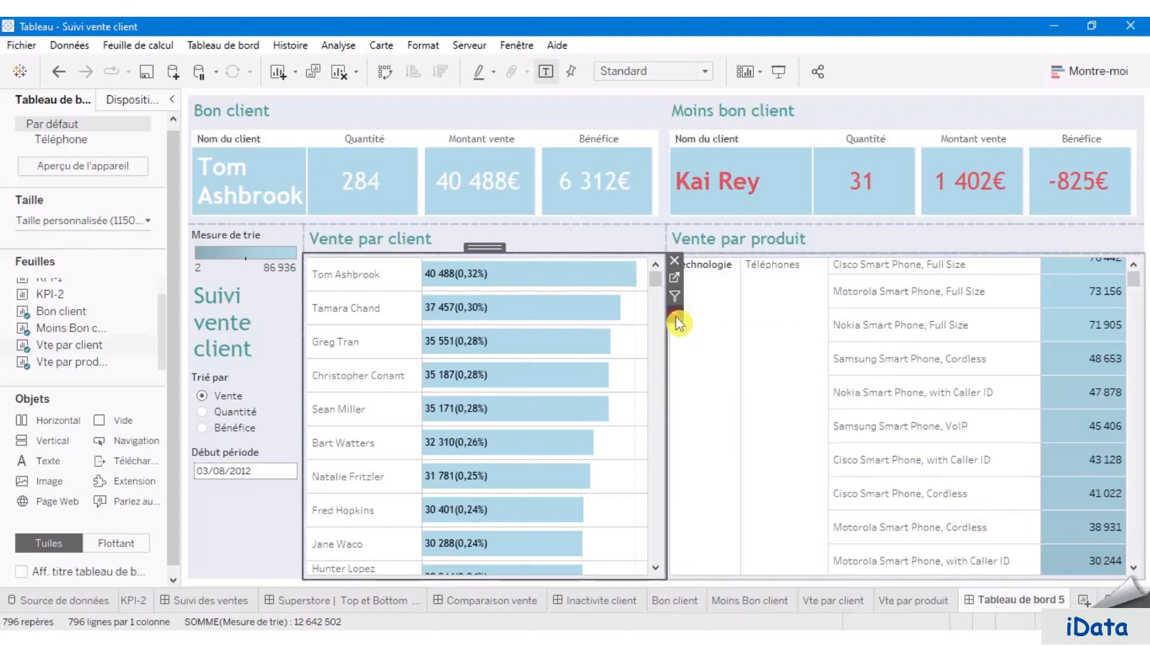
{"action": "left_click", "coordinate": [676, 315]}
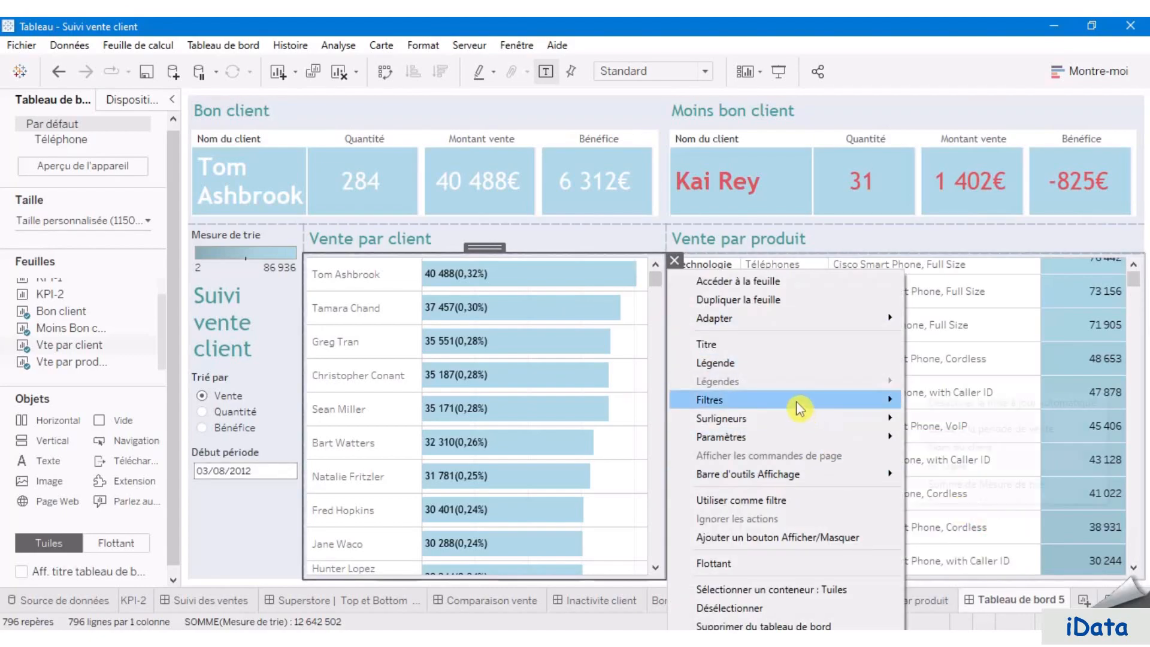
{"action": "mouse_move", "coordinate": [799, 431]}
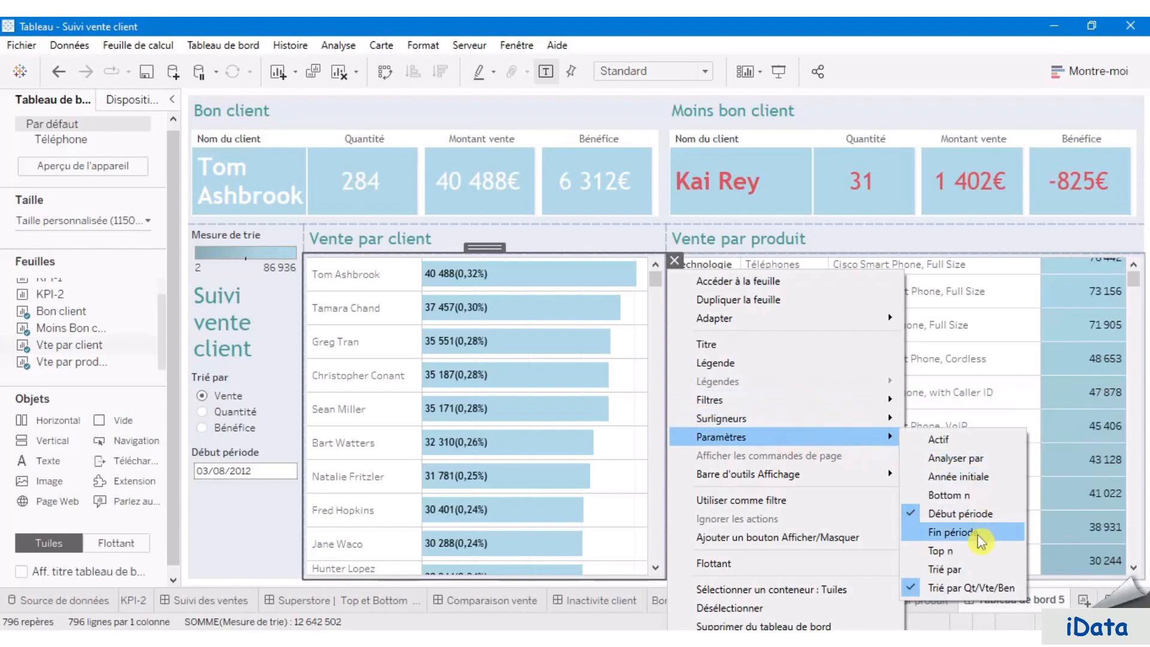
{"action": "left_click", "coordinate": [976, 535]}
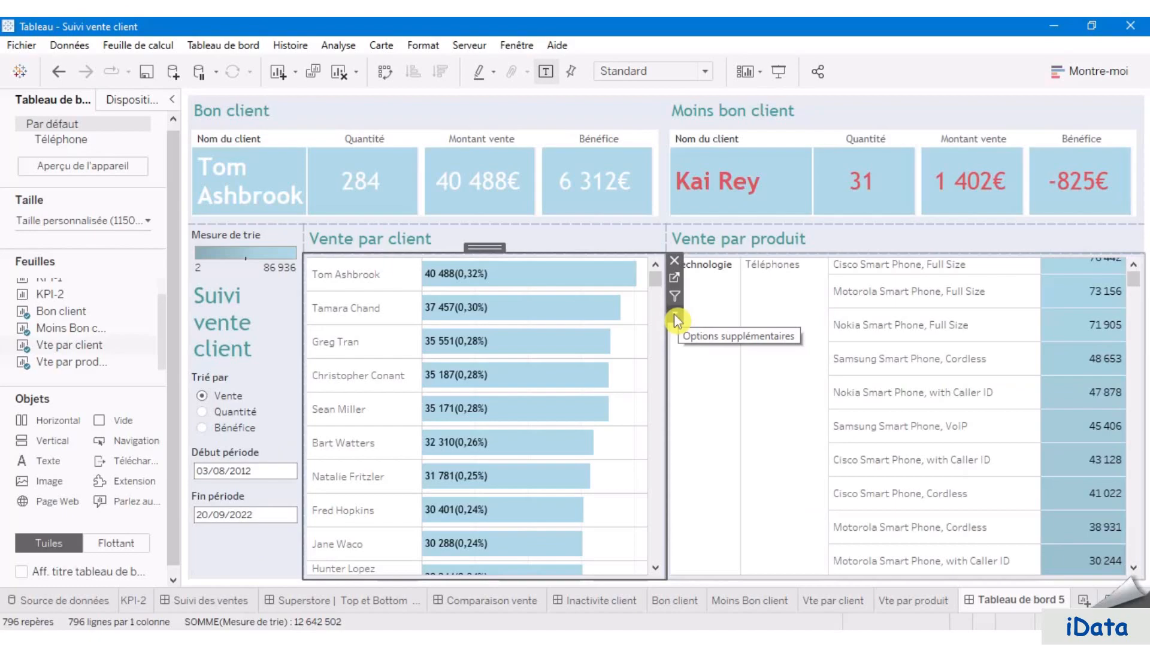
- Show the Vte par client sheet's Nom du client filter as a multiple-values custom list and remove the Mesure de trie legend
{"action": "left_click", "coordinate": [676, 323]}
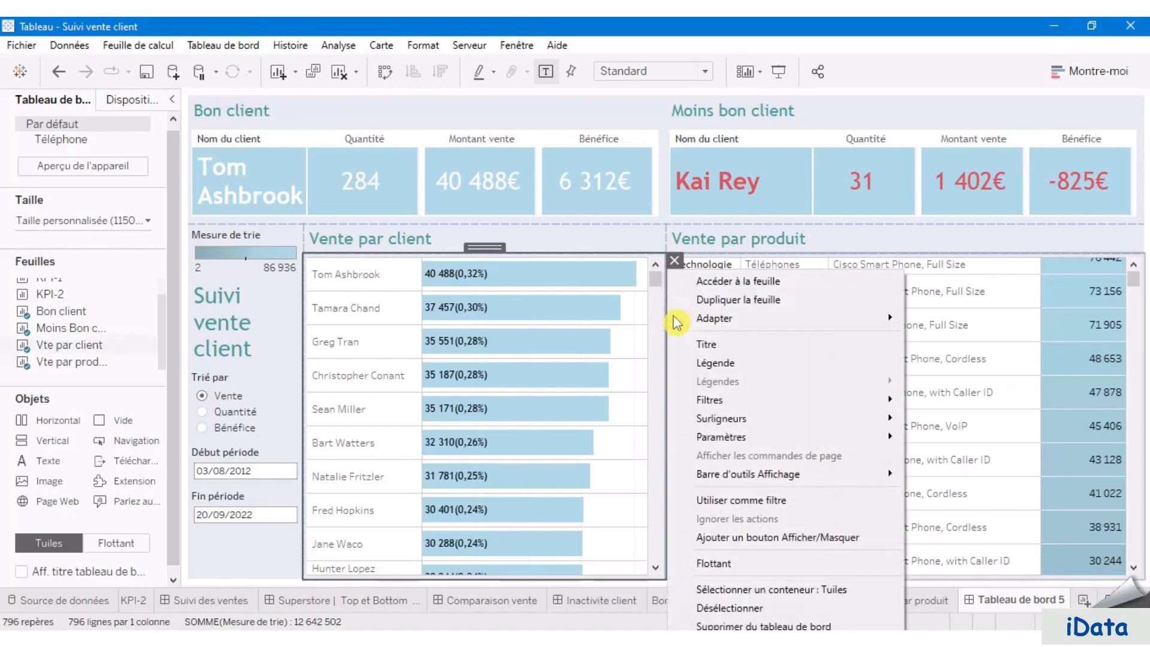
{"action": "mouse_move", "coordinate": [750, 400]}
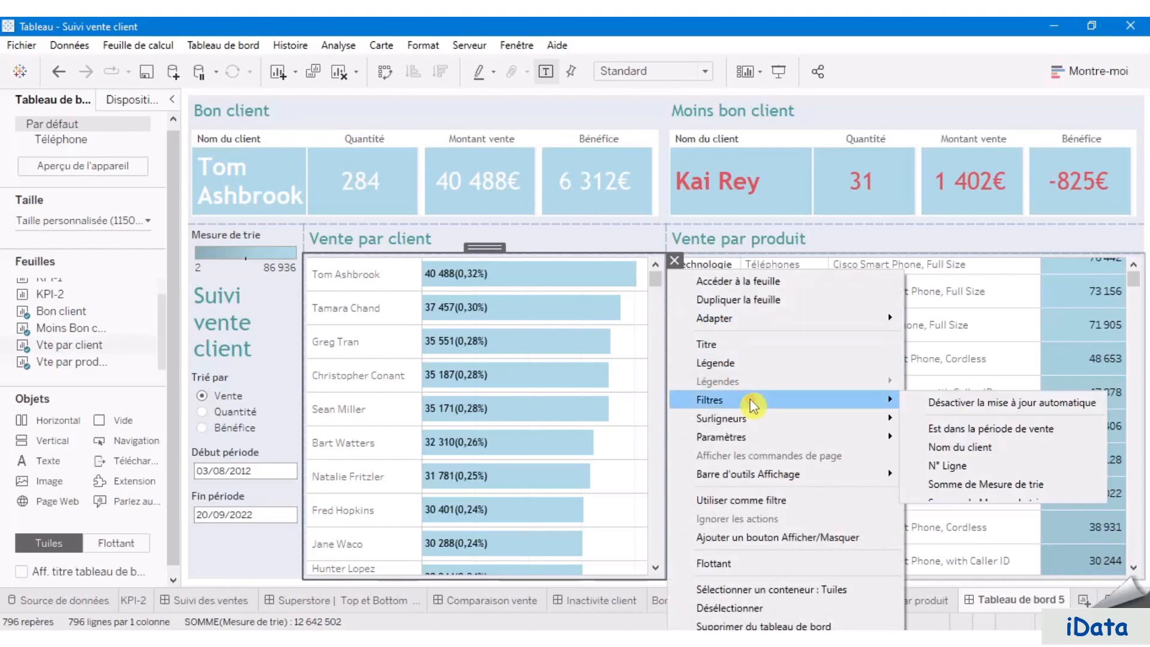
{"action": "left_click", "coordinate": [981, 451]}
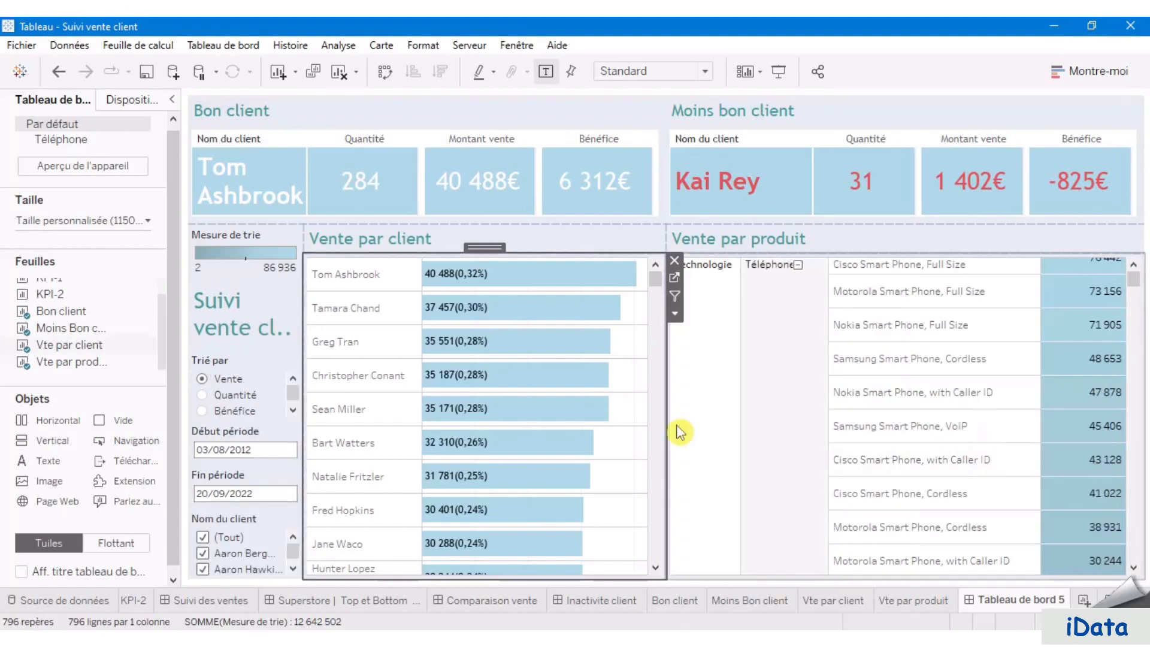
{"action": "left_click", "coordinate": [252, 525]}
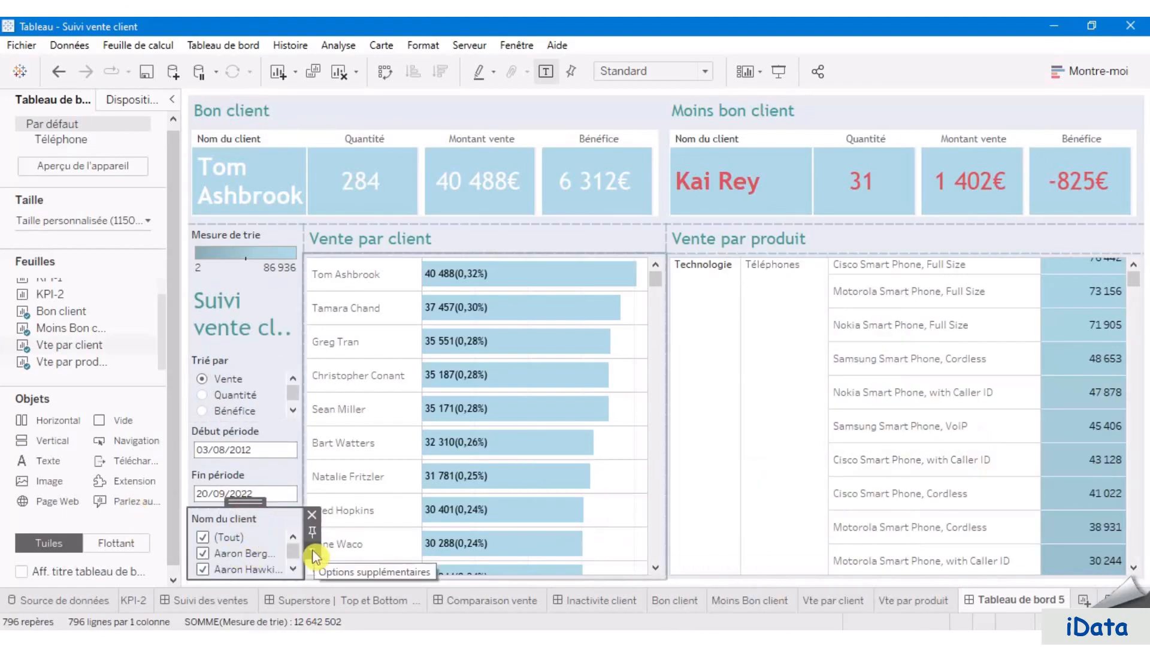
{"action": "left_click", "coordinate": [311, 549]}
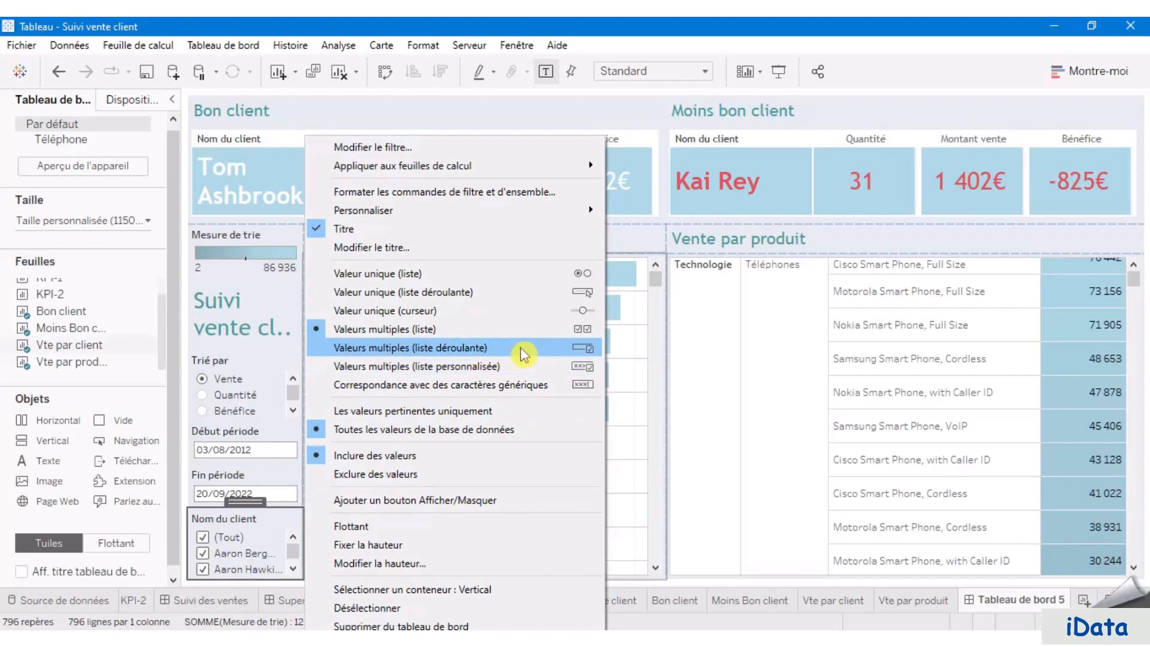
{"action": "left_click", "coordinate": [513, 366]}
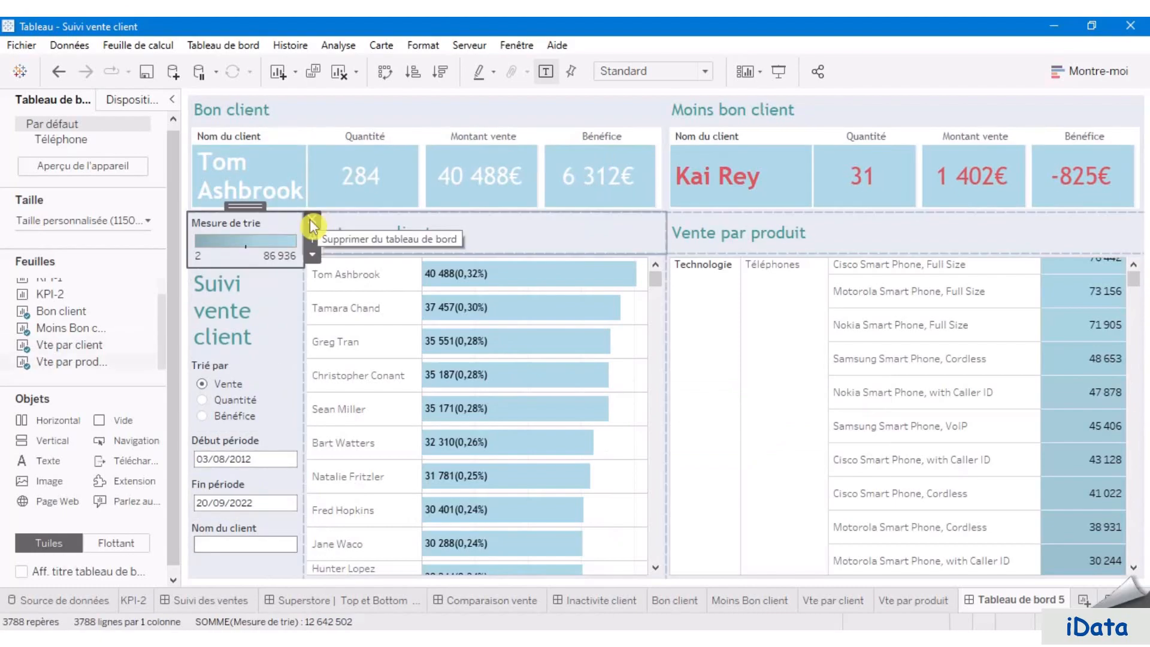
{"action": "left_click", "coordinate": [311, 222]}
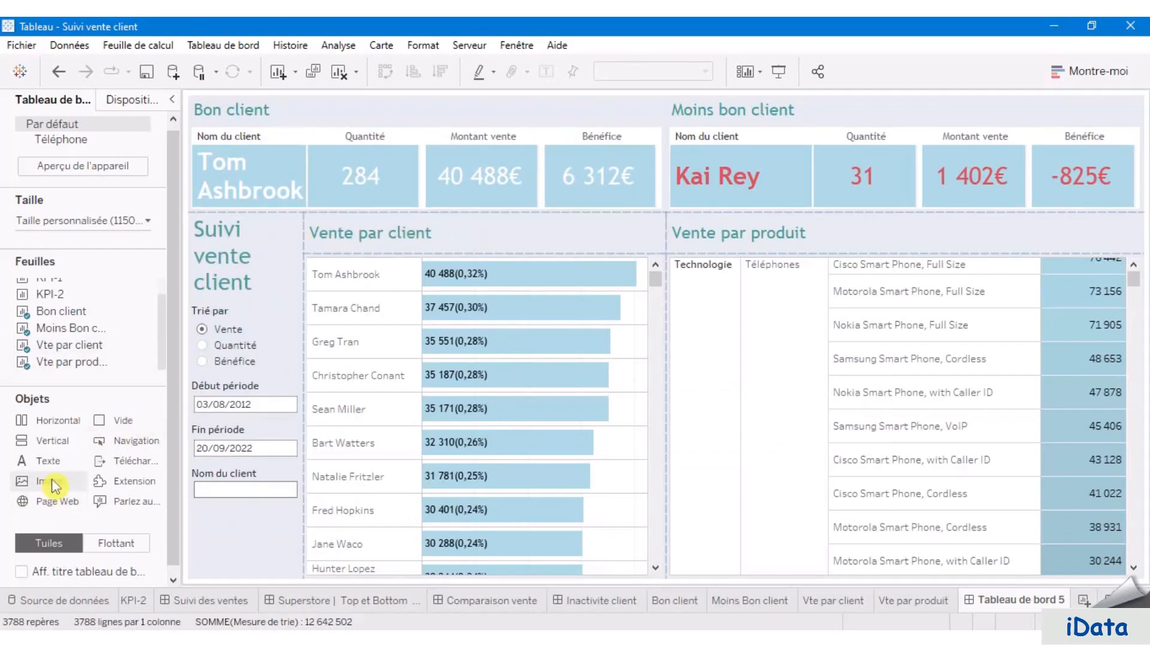
- Insert the image 13-134644_b2b-lead-generation-clipart-png-download-b2b-lead.png above the Suivi vente client title, fitted and centred
{"action": "mouse_move", "coordinate": [53, 482]}
{"action": "left_mouse_down"}
{"action": "mouse_move", "coordinate": [241, 246]}
{"action": "mouse_move", "coordinate": [256, 244]}
{"action": "left_mouse_up"}
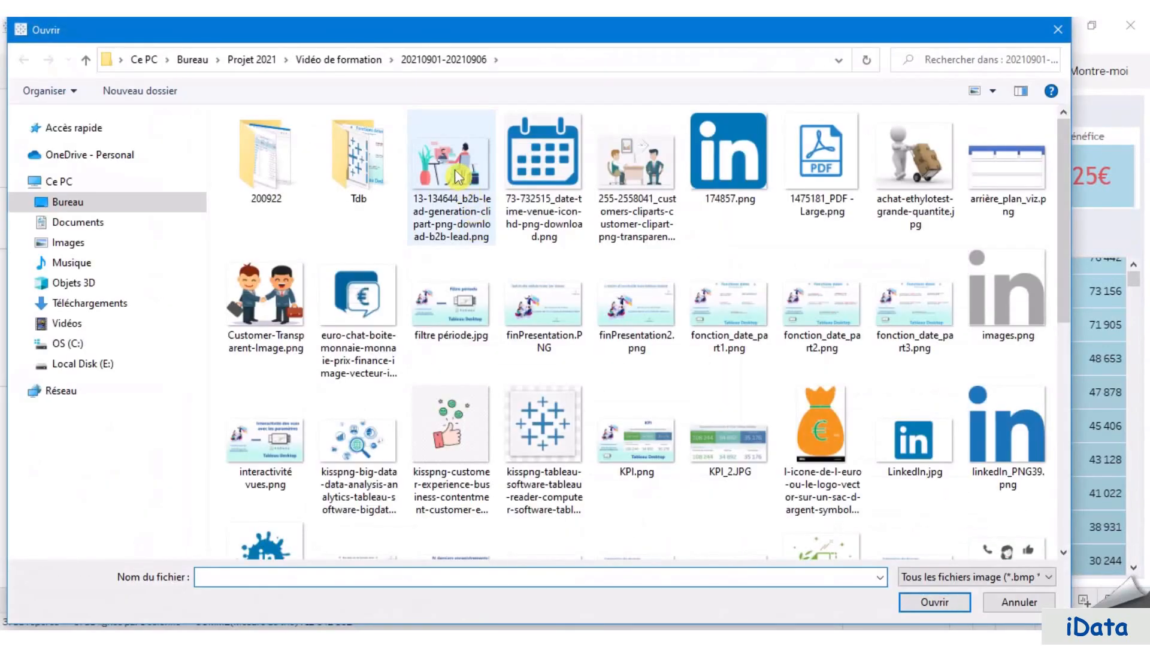
{"action": "double_click", "coordinate": [458, 178]}
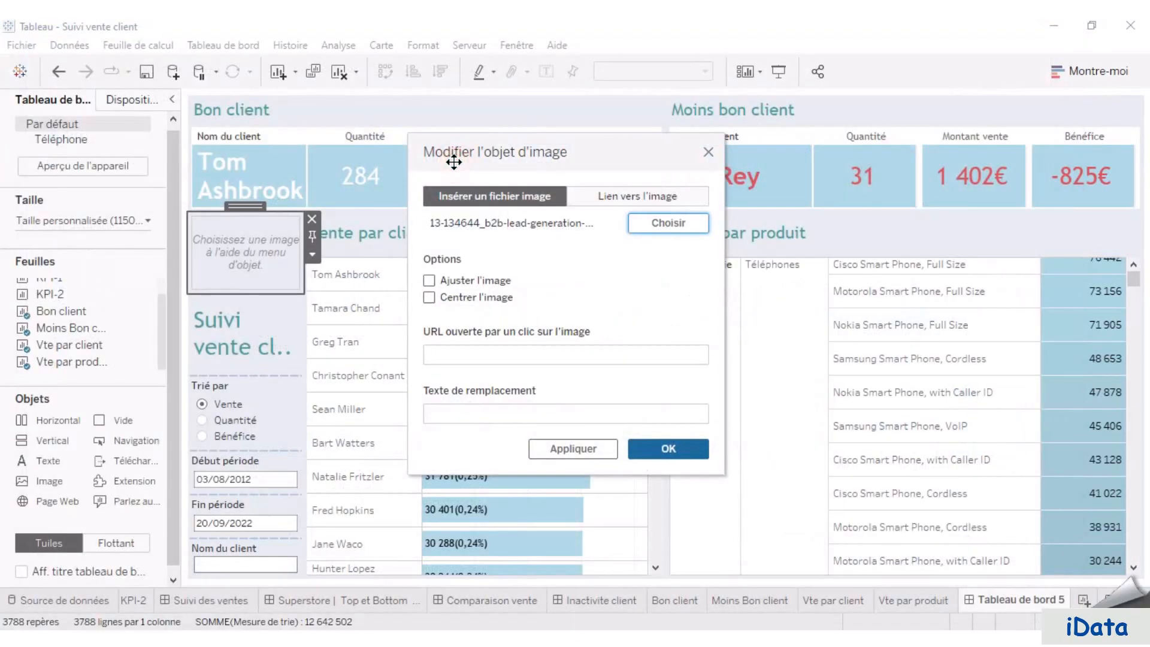
{"action": "left_click", "coordinate": [430, 297]}
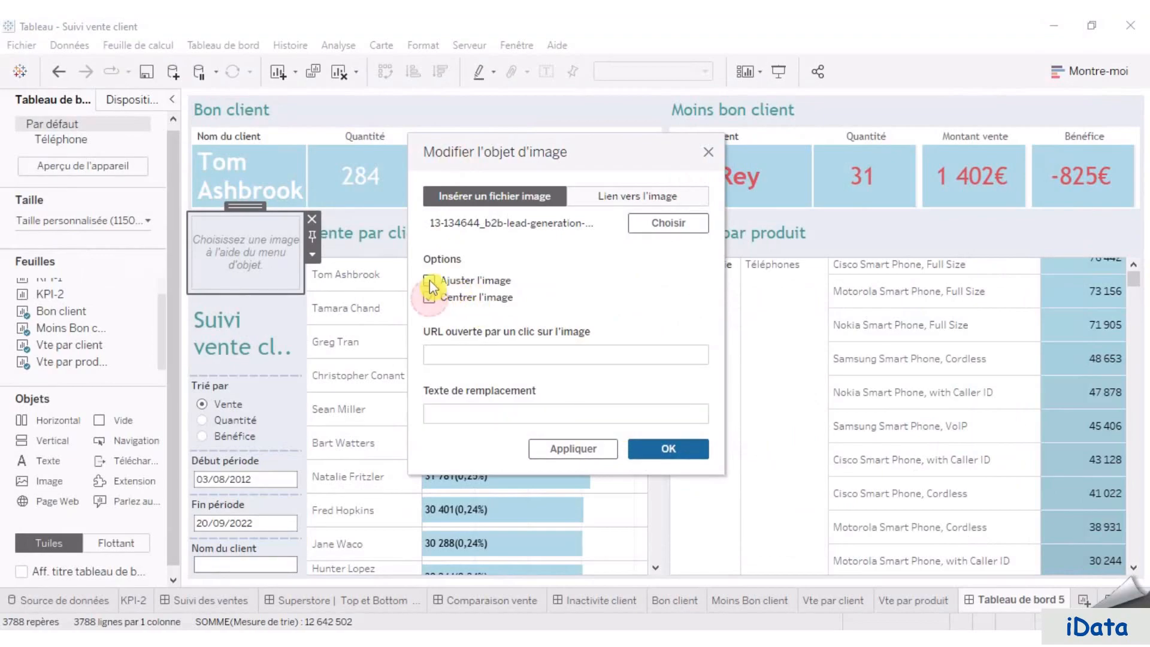
{"action": "left_click", "coordinate": [430, 280]}
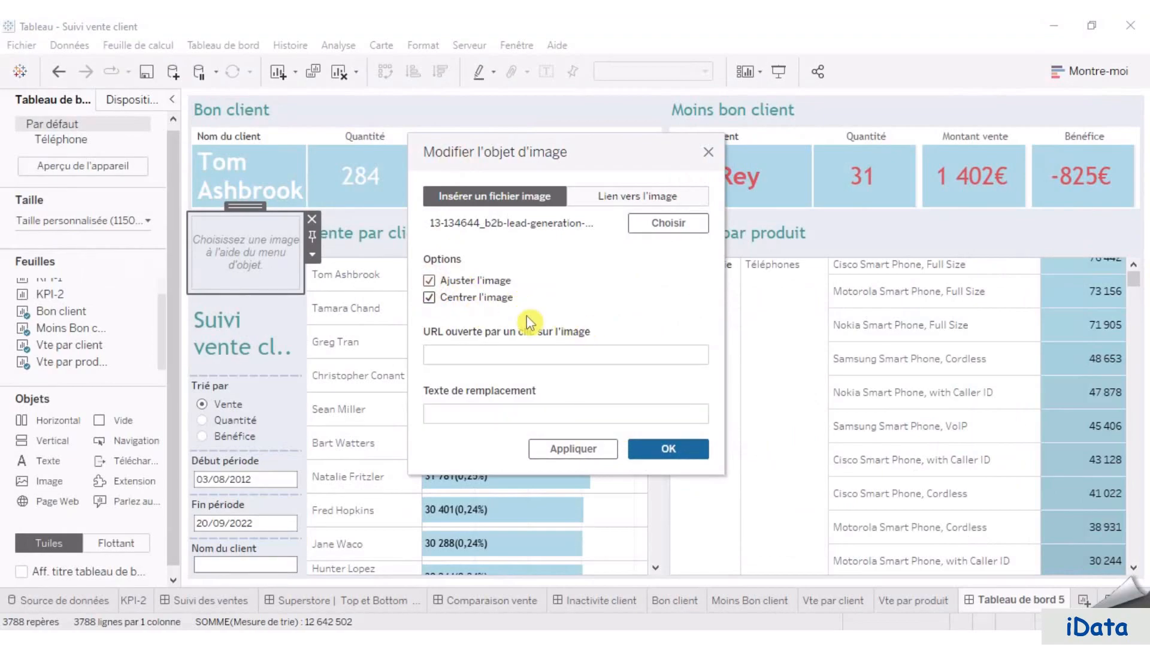
{"action": "left_click", "coordinate": [593, 449]}
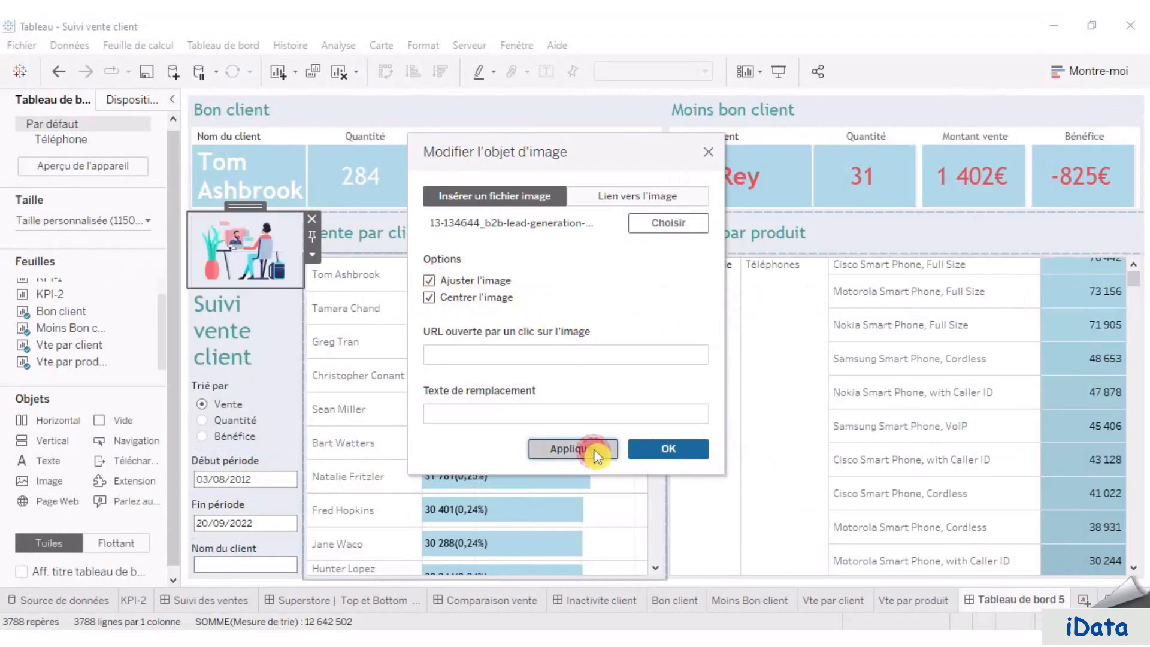
{"action": "left_click", "coordinate": [674, 456]}
{"action": "left_click", "coordinate": [420, 234]}
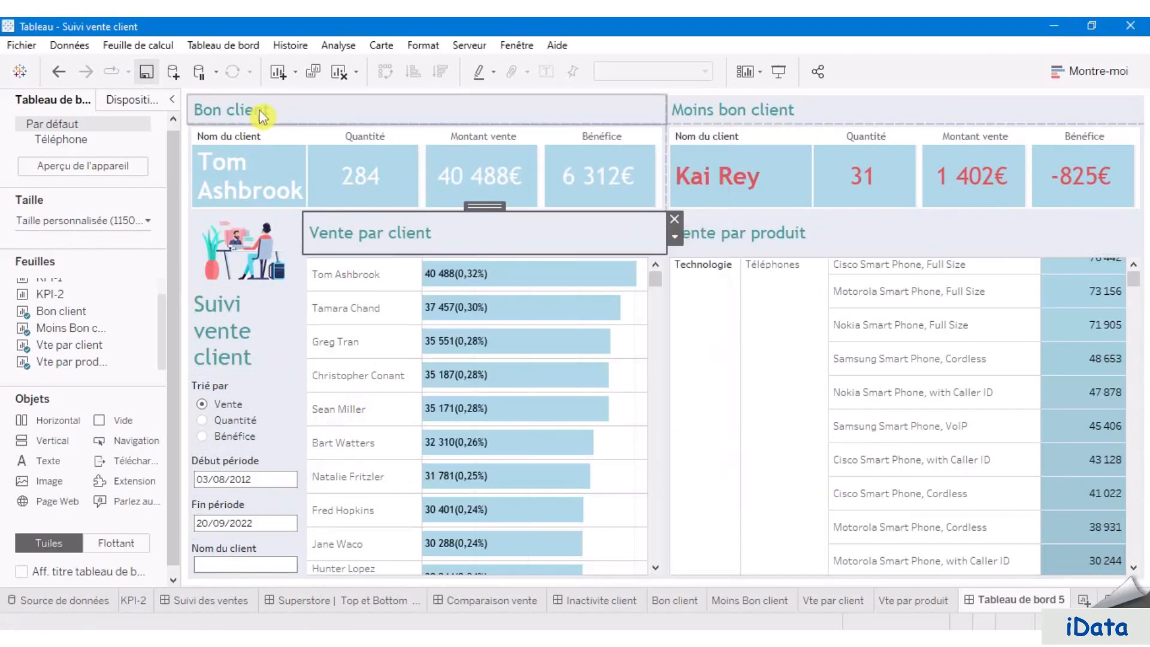
- Increase the height of the Bon client heading above the best customer's card
{"action": "left_click", "coordinate": [259, 115]}
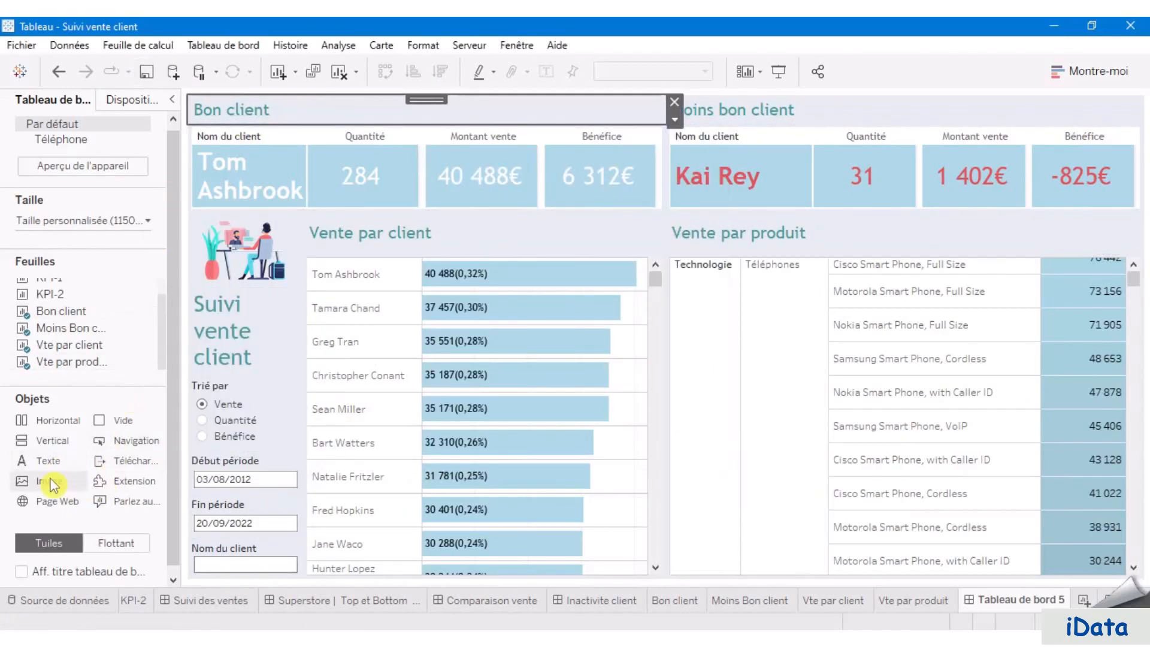
{"action": "left_click_drag", "start_coordinate": [53, 484], "coordinate": [39, 424]}
{"action": "left_click", "coordinate": [330, 114]}
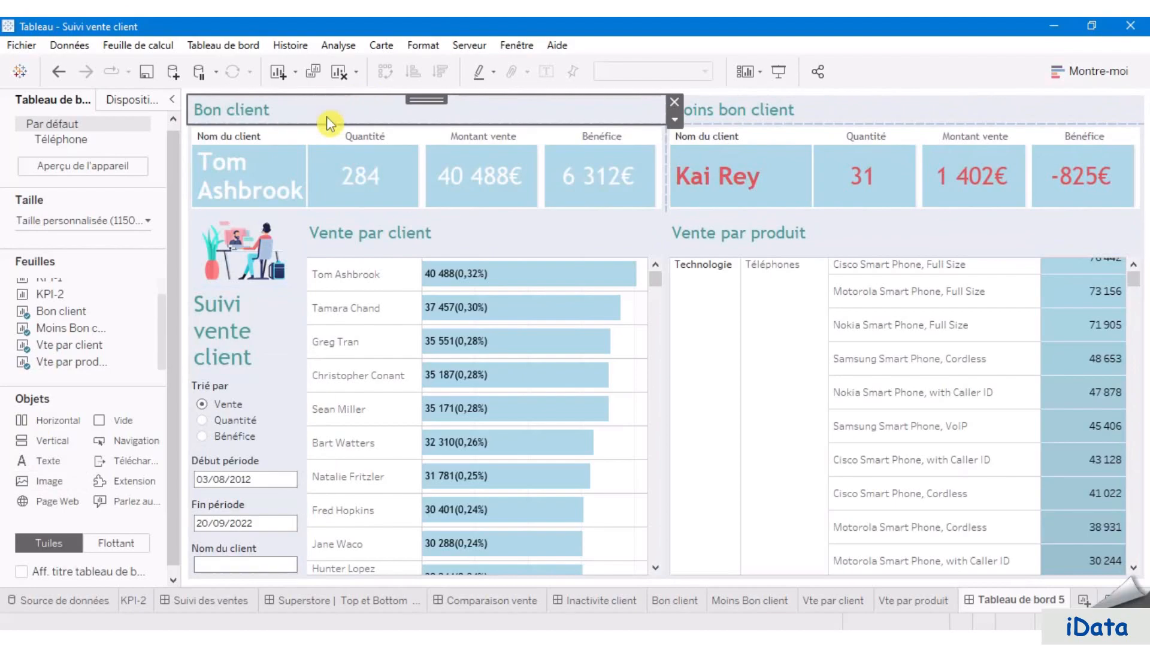
{"action": "left_click_drag", "start_coordinate": [326, 122], "coordinate": [321, 144]}
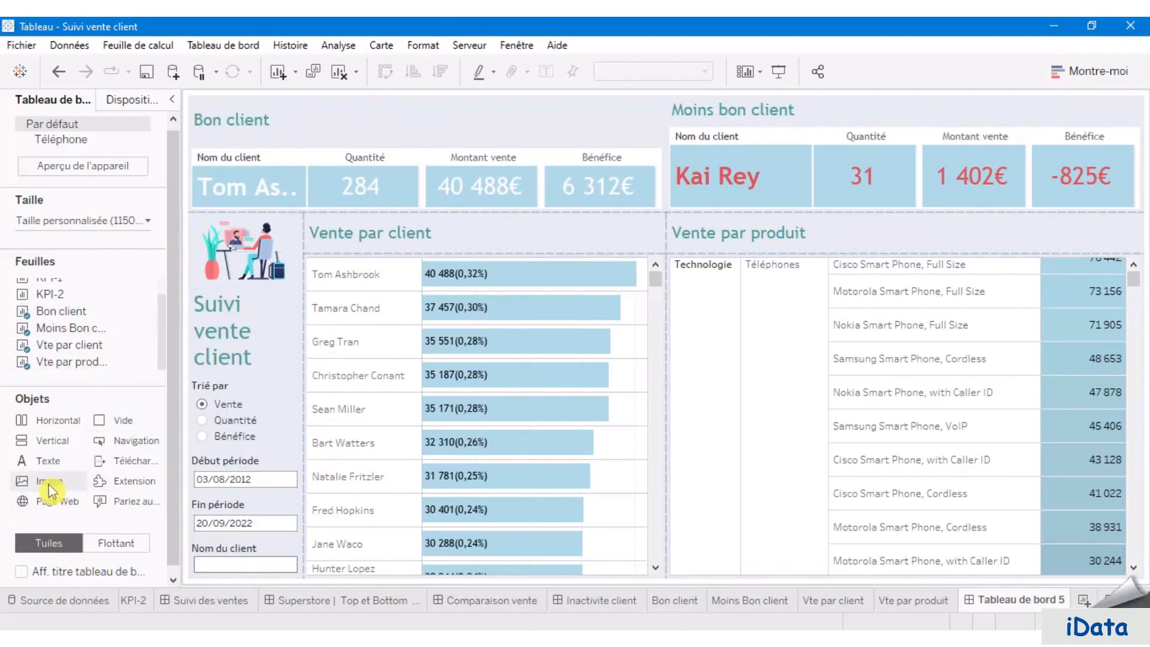
- Insert Customer-Transparent-Image.png before the Bon client heading, fitted and centred, and narrow it to icon width
{"action": "left_click_drag", "start_coordinate": [42, 460], "coordinate": [233, 135]}
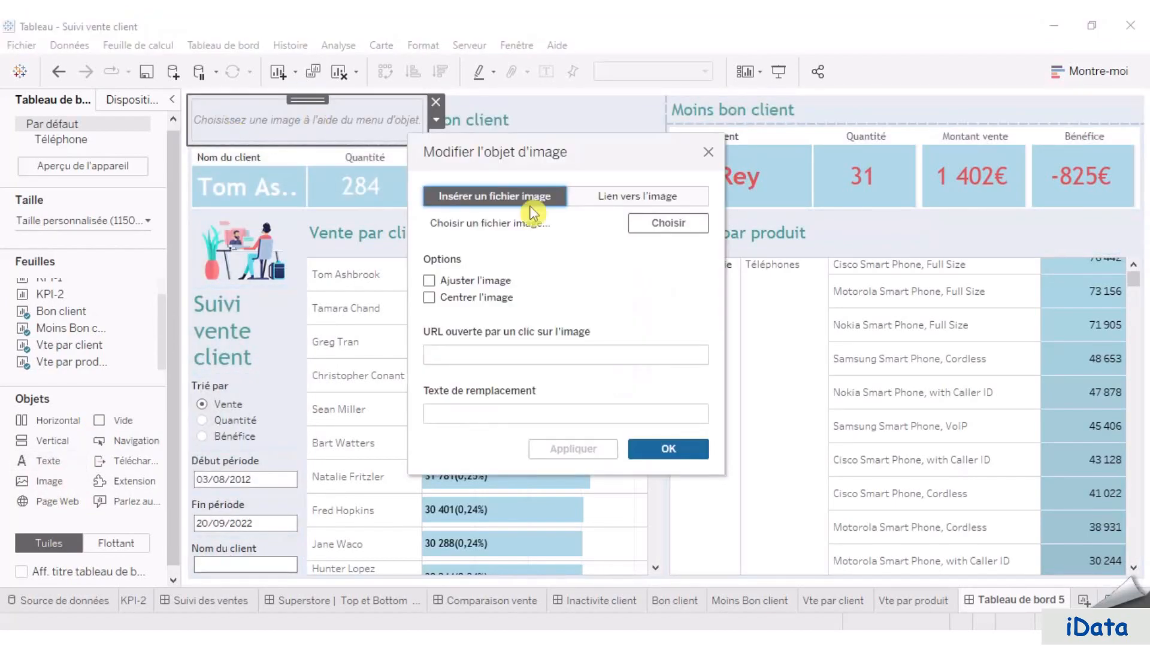
{"action": "left_click", "coordinate": [681, 226]}
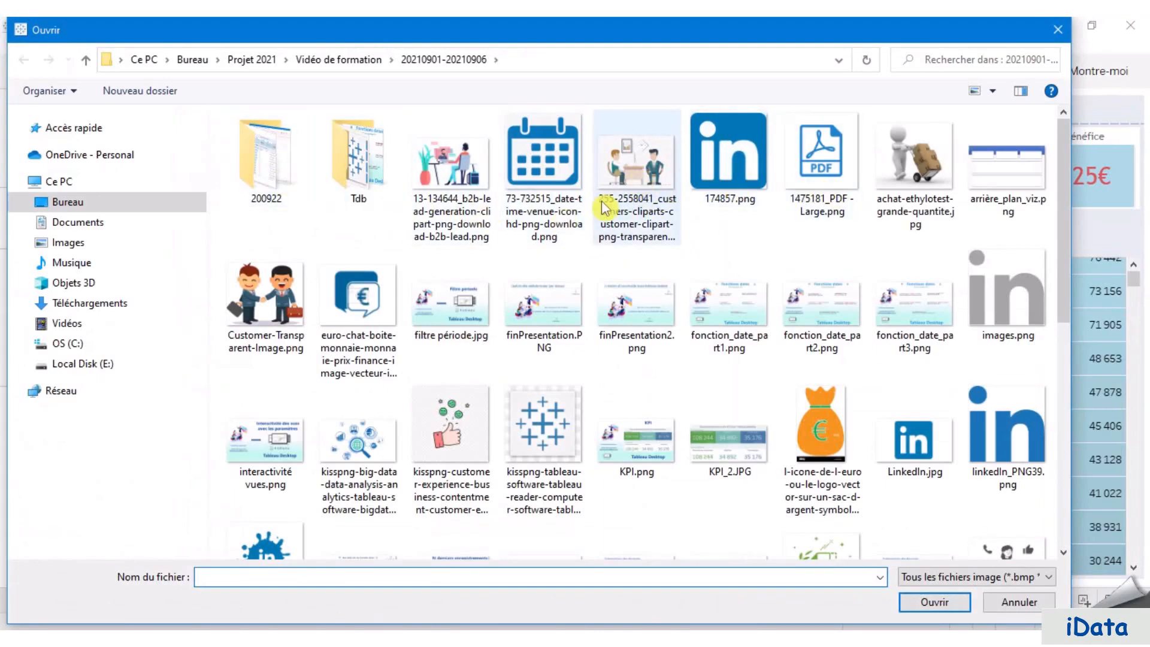
{"action": "double_click", "coordinate": [266, 293]}
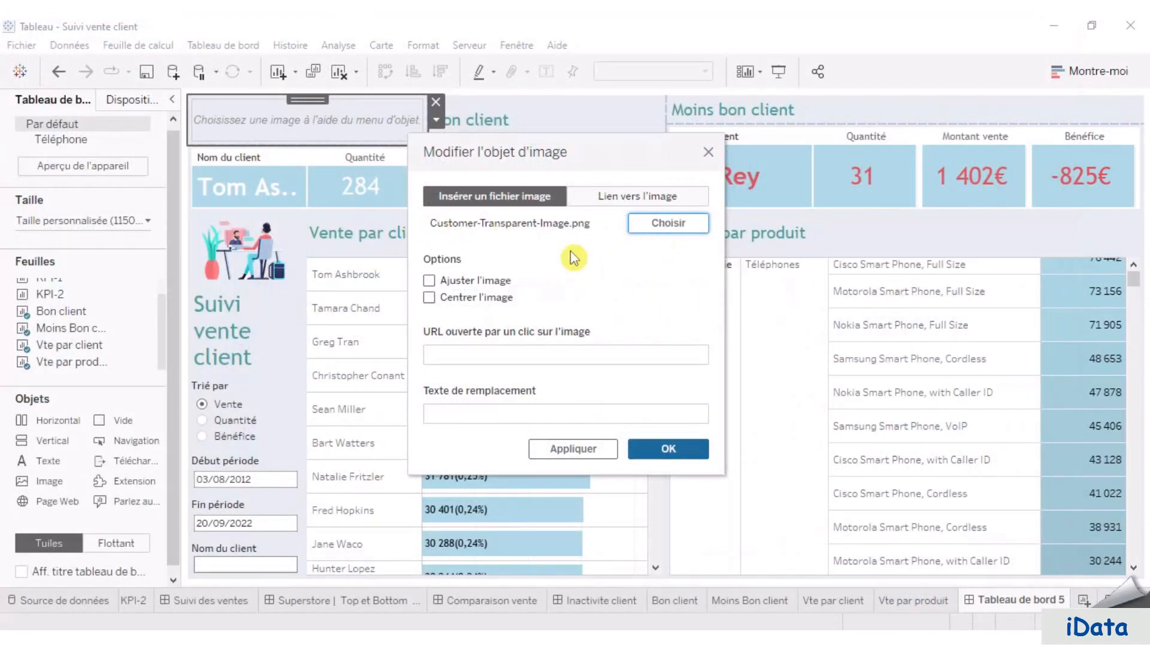
{"action": "left_click", "coordinate": [453, 282]}
{"action": "left_click", "coordinate": [458, 300]}
{"action": "left_click", "coordinate": [585, 449]}
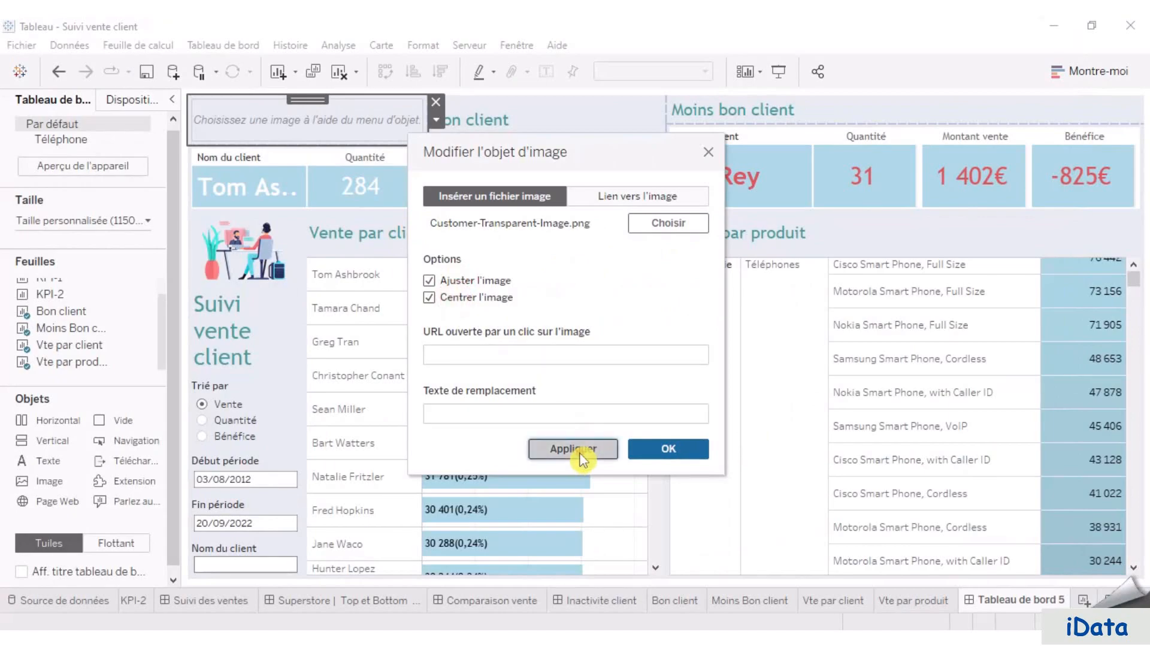
{"action": "left_click", "coordinate": [668, 451]}
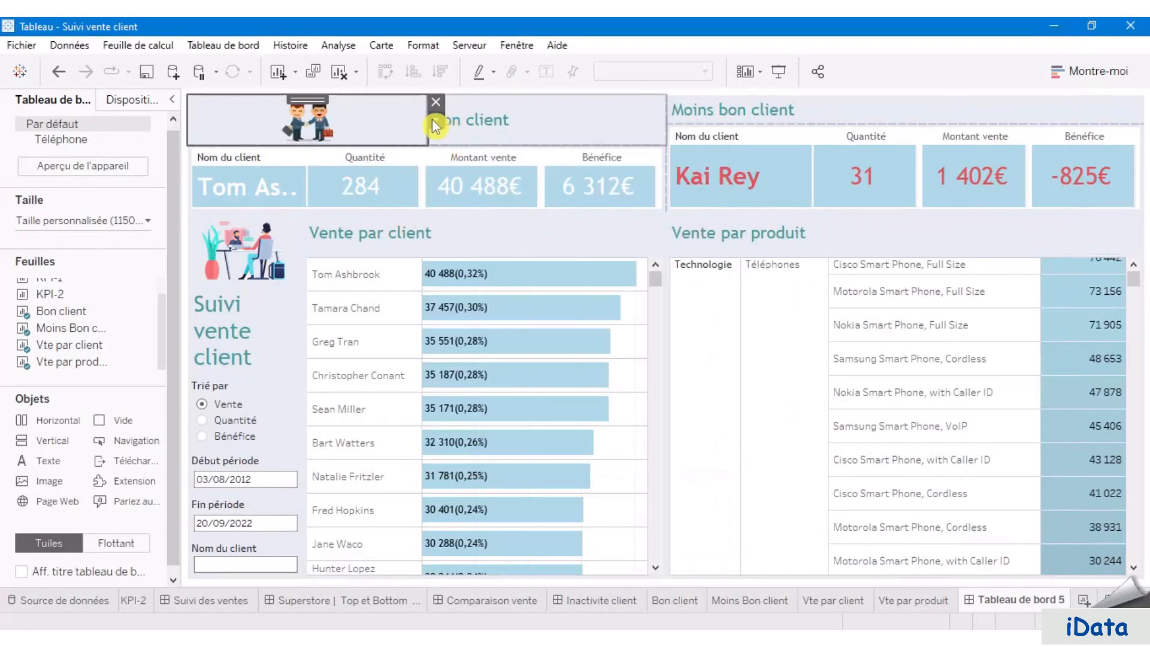
{"action": "left_click_drag", "start_coordinate": [429, 118], "coordinate": [229, 127]}
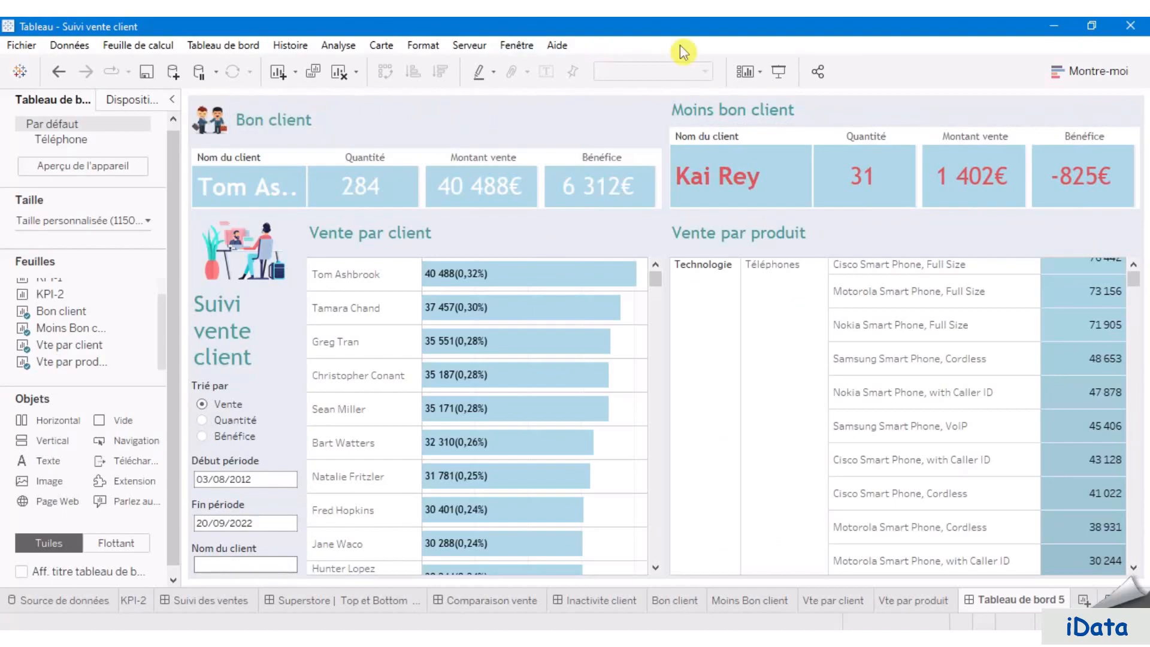
- Heighten the Moins bon client heading and insert the 13-134644_b2b-lead-generation image before it, fitted, centred and narrowed to icon width
{"action": "left_click", "coordinate": [695, 114]}
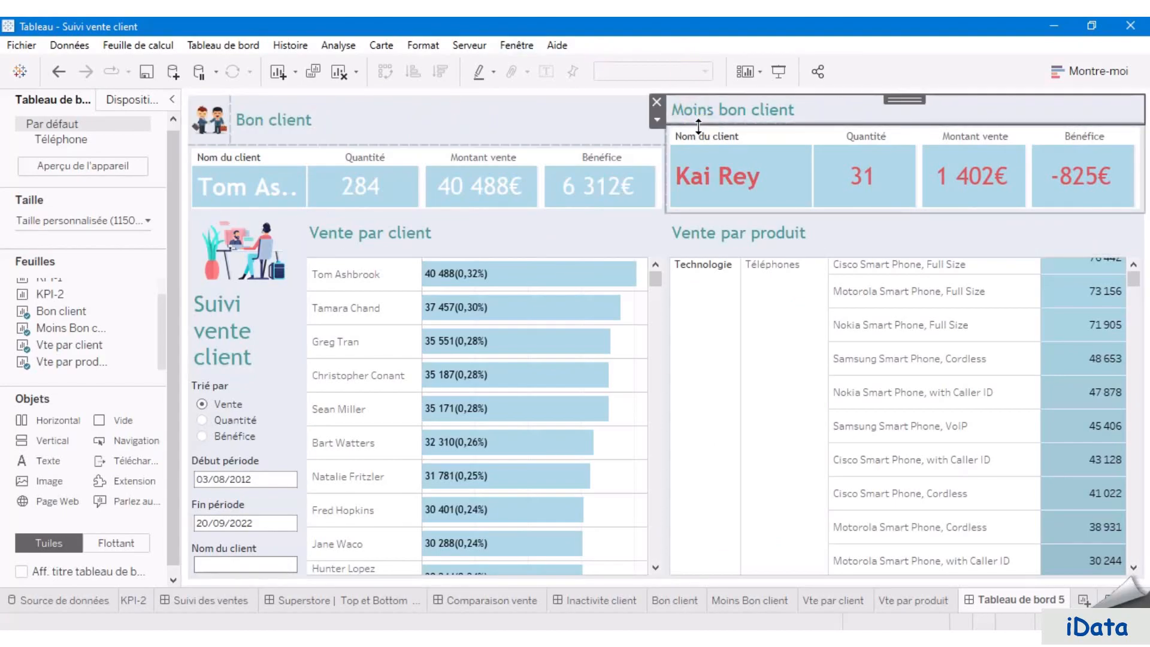
{"action": "left_click_drag", "start_coordinate": [699, 125], "coordinate": [700, 146]}
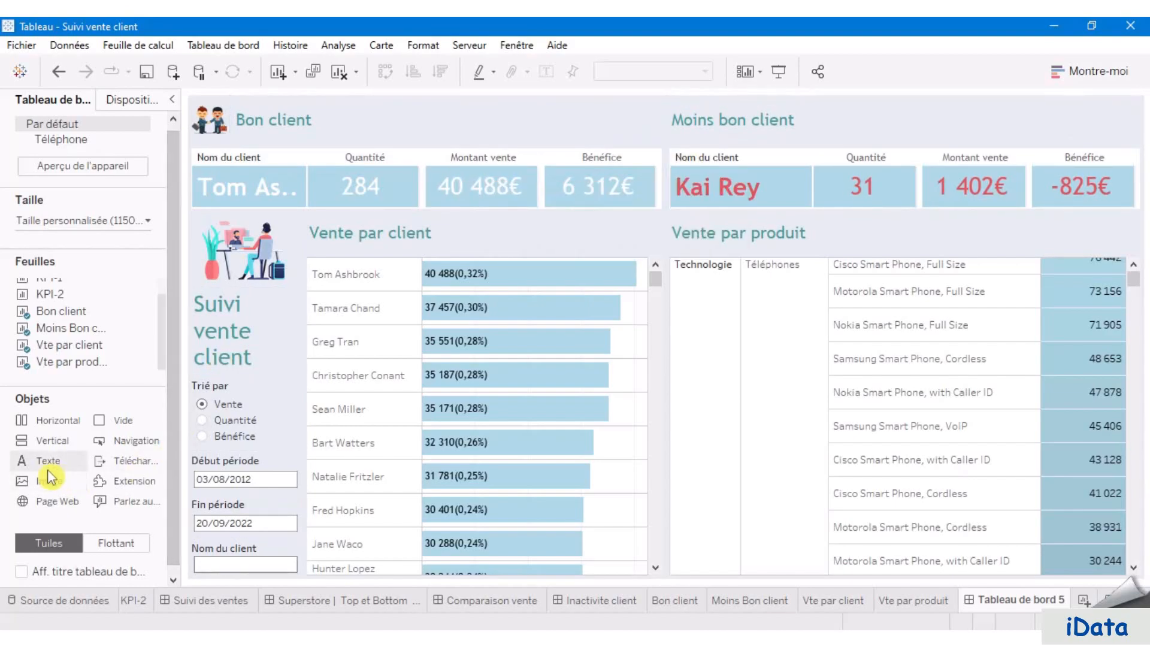
{"action": "mouse_move", "coordinate": [52, 489]}
{"action": "left_mouse_down"}
{"action": "mouse_move", "coordinate": [671, 141]}
{"action": "mouse_move", "coordinate": [741, 90]}
{"action": "mouse_move", "coordinate": [758, 114]}
{"action": "left_mouse_up"}
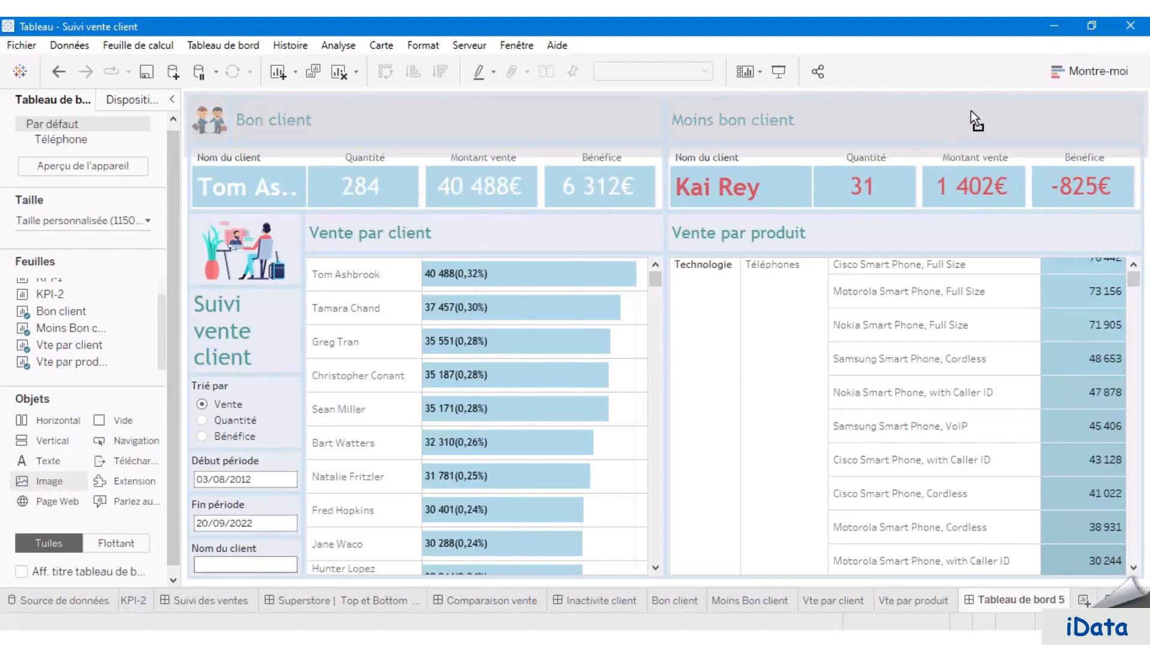
{"action": "left_click_drag", "start_coordinate": [972, 110], "coordinate": [801, 121]}
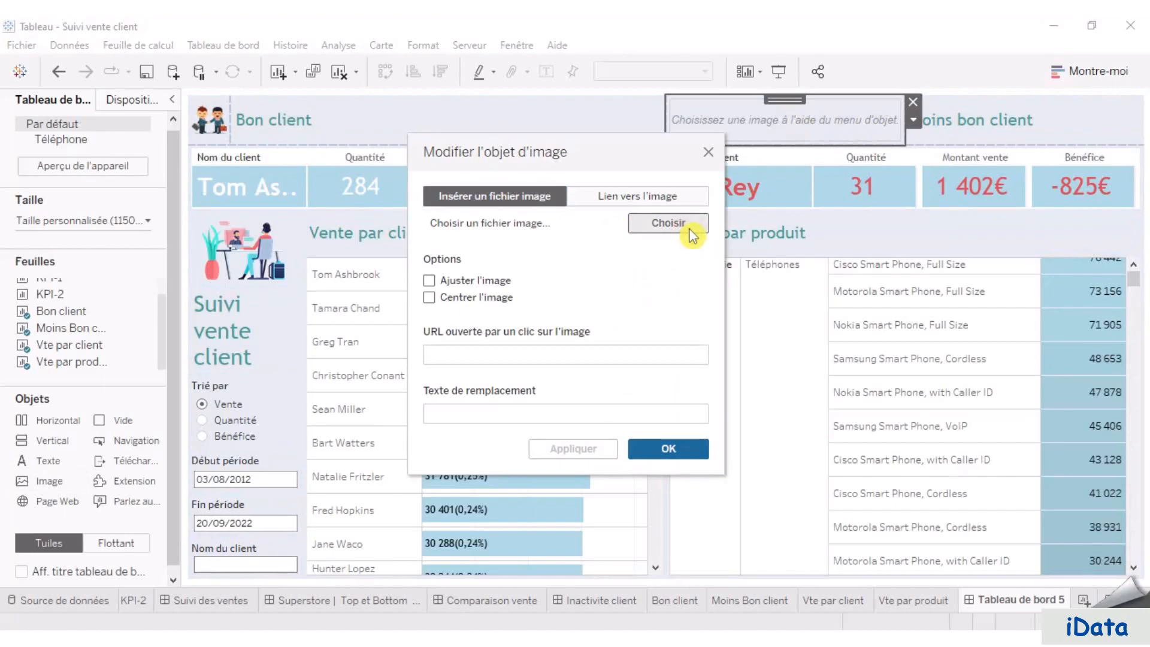
{"action": "left_click", "coordinate": [692, 235]}
{"action": "left_click", "coordinate": [462, 178]}
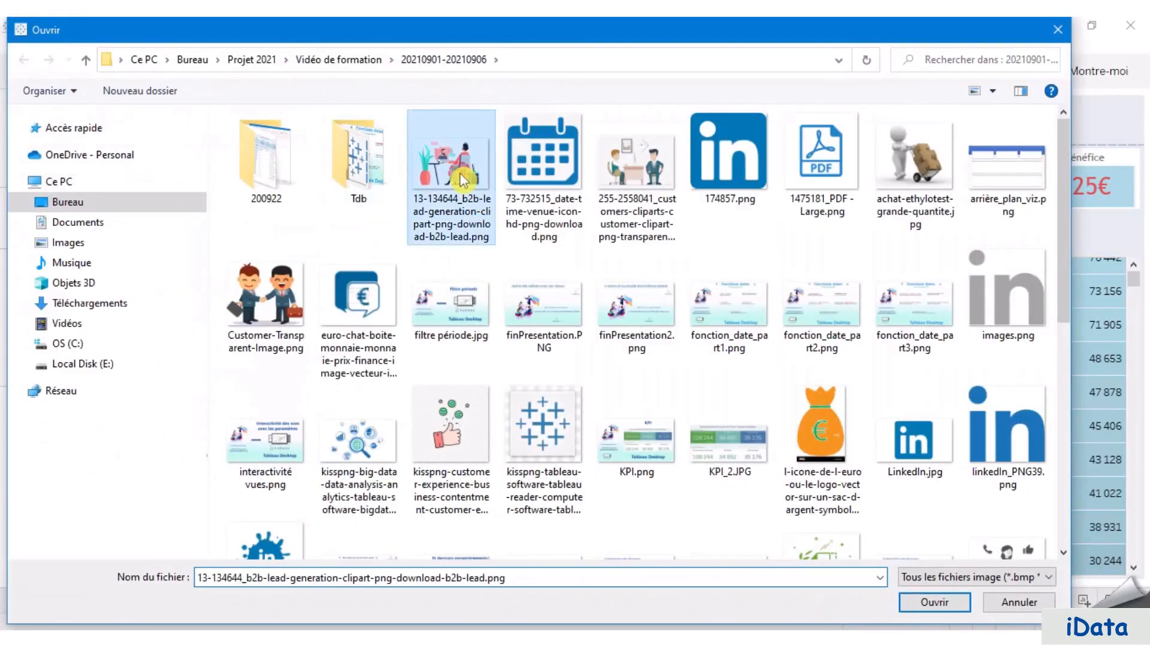
{"action": "double_click", "coordinate": [463, 178]}
{"action": "left_click", "coordinate": [439, 280]}
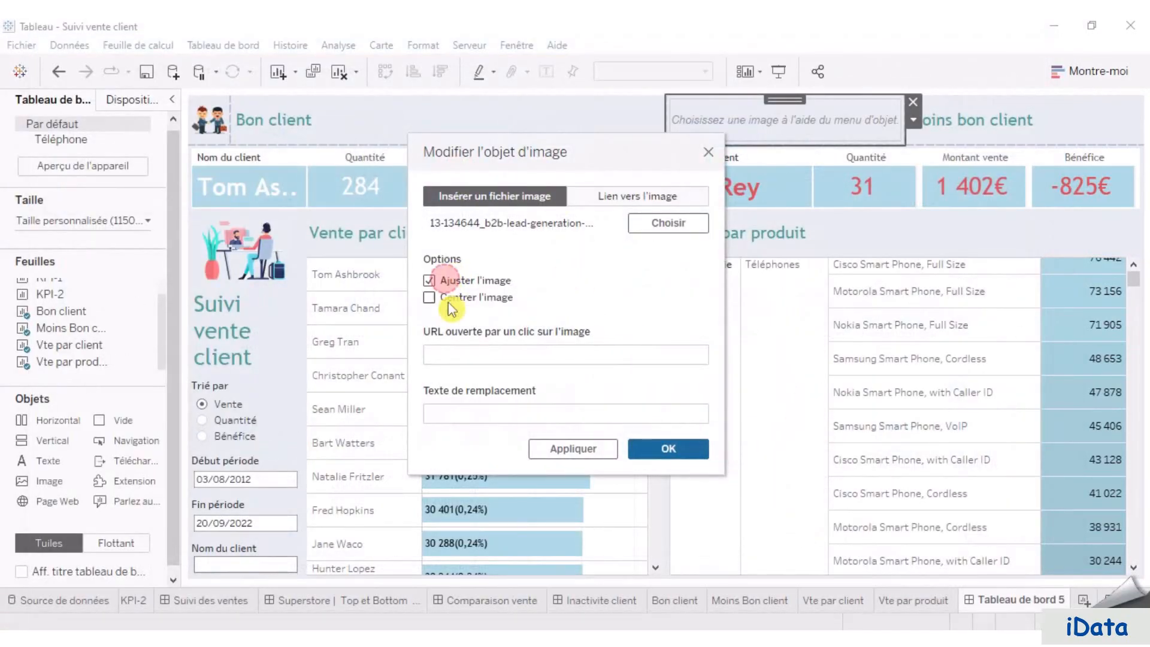
{"action": "left_click", "coordinate": [448, 298]}
{"action": "left_click", "coordinate": [574, 449]}
{"action": "left_click", "coordinate": [686, 454]}
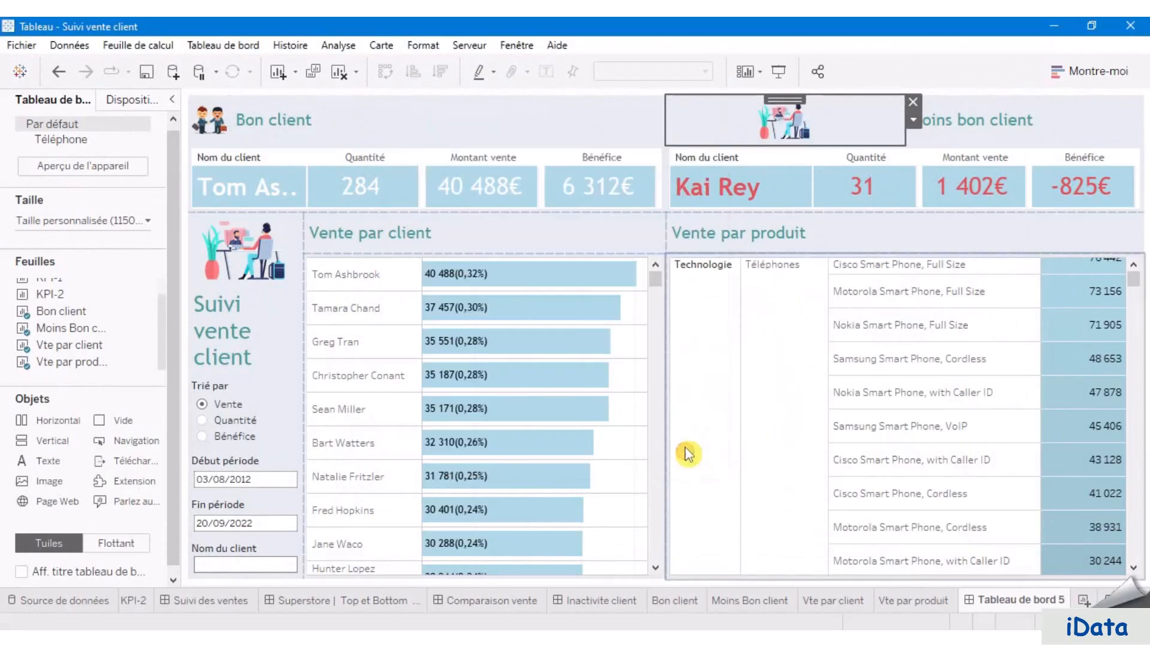
{"action": "left_click_drag", "start_coordinate": [905, 135], "coordinate": [720, 150]}
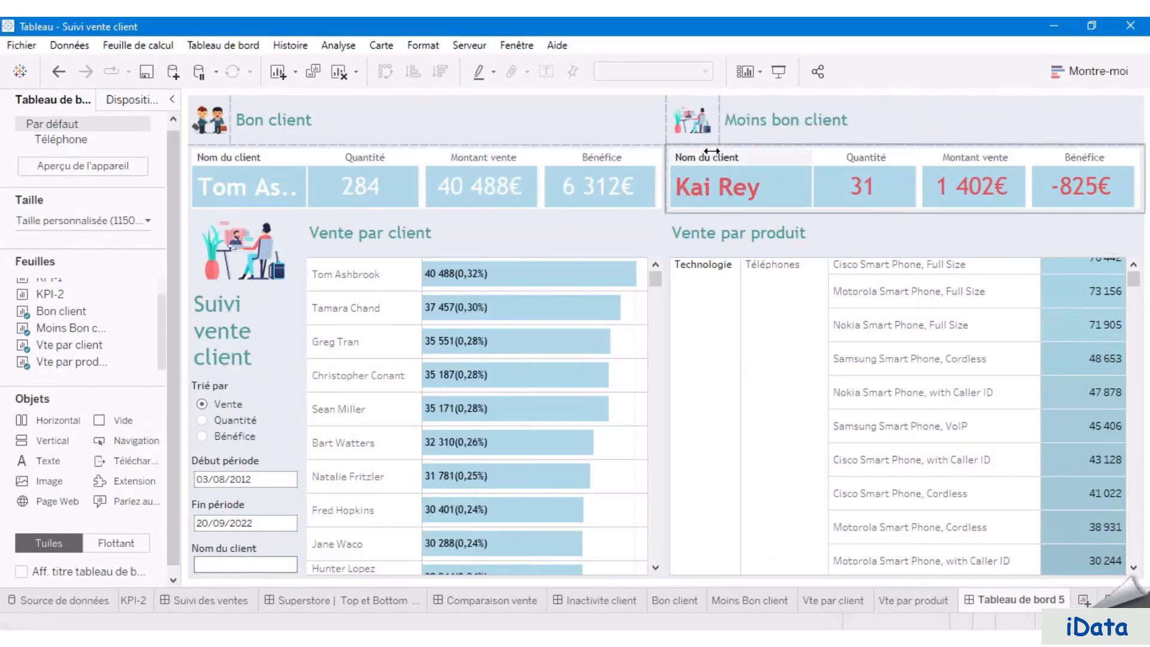
- Reduce the height of the Bon client and Moins bon client headings to give their customer cards more room
{"action": "left_click", "coordinate": [450, 155]}
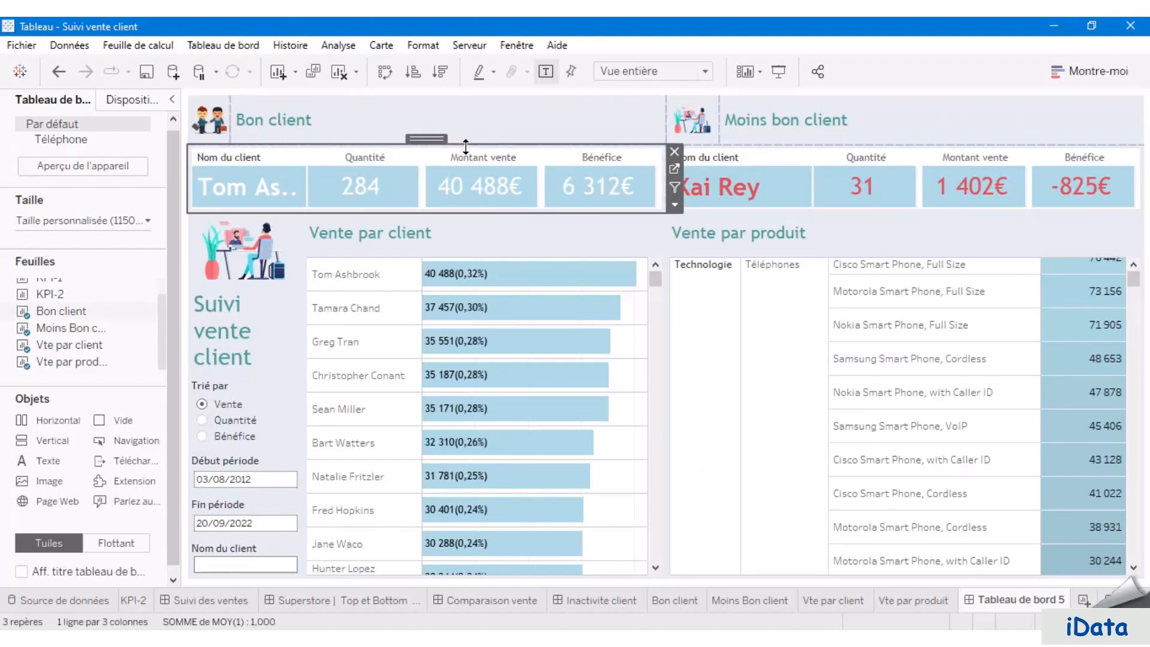
{"action": "left_click_drag", "start_coordinate": [466, 146], "coordinate": [474, 127]}
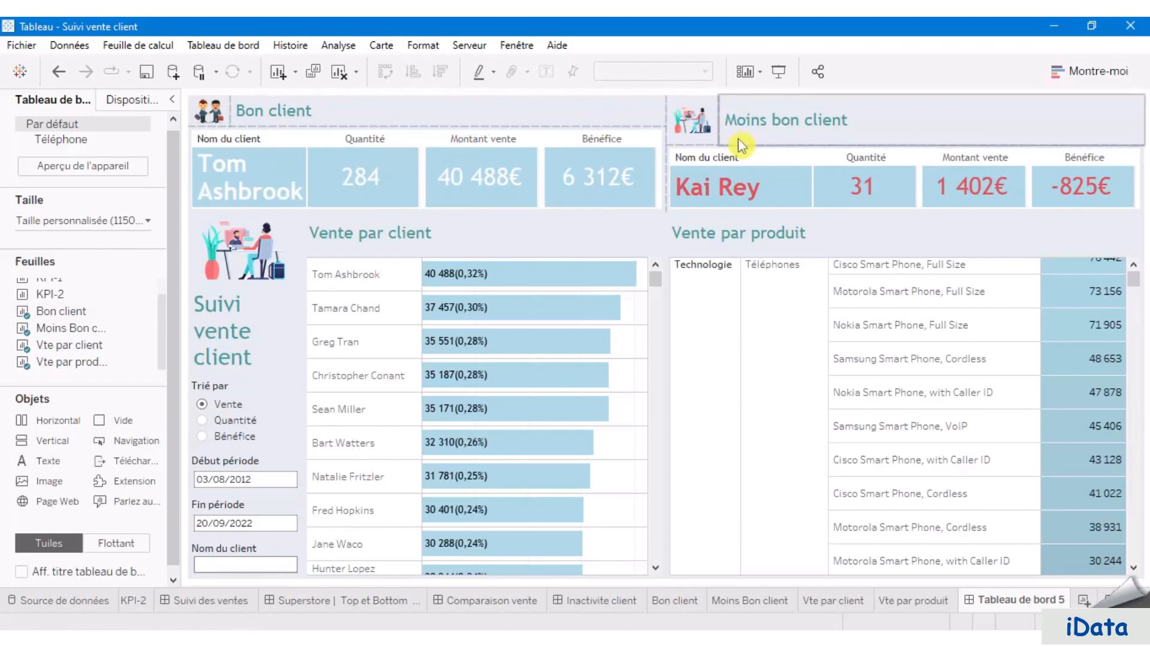
{"action": "left_click_drag", "start_coordinate": [740, 144], "coordinate": [740, 128]}
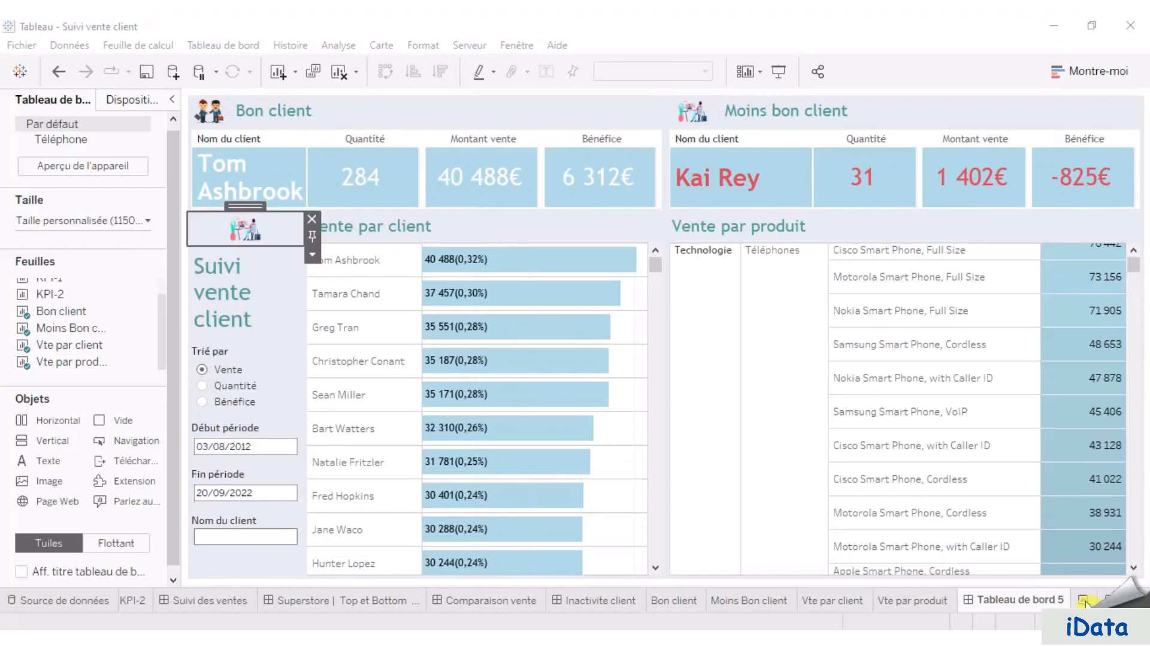
- Create a new worksheet and show the Mesure de trie field and the Trié par Qt/Vte/Ben parameter as its text
{"action": "left_click", "coordinate": [1084, 601]}
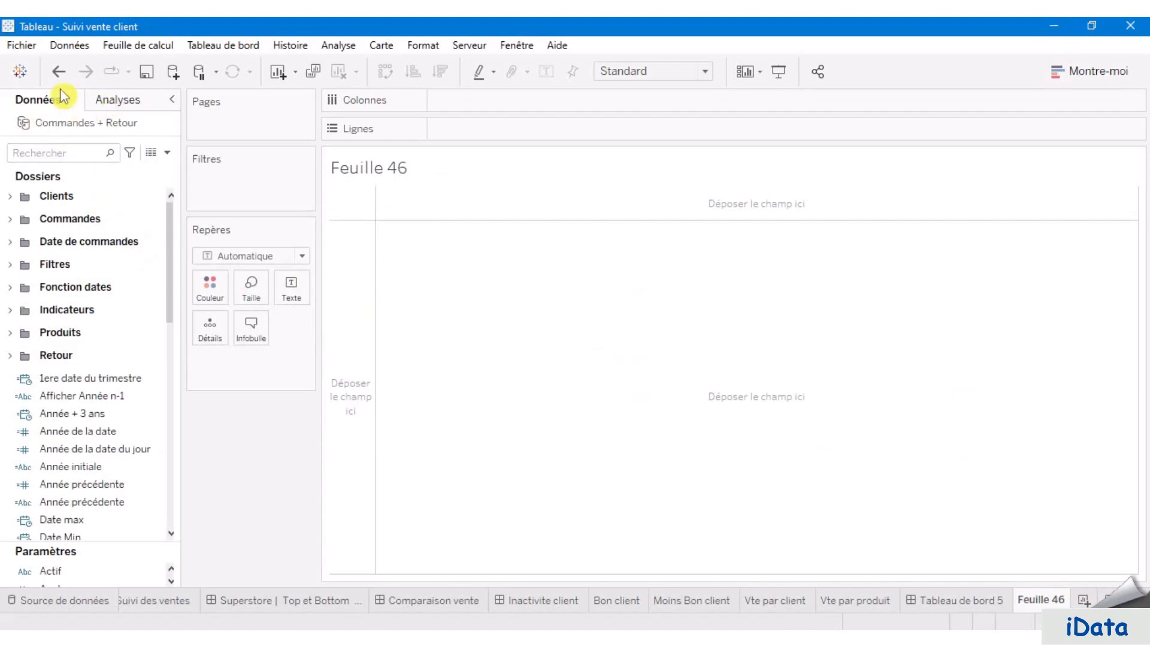
{"action": "left_click", "coordinate": [50, 154]}
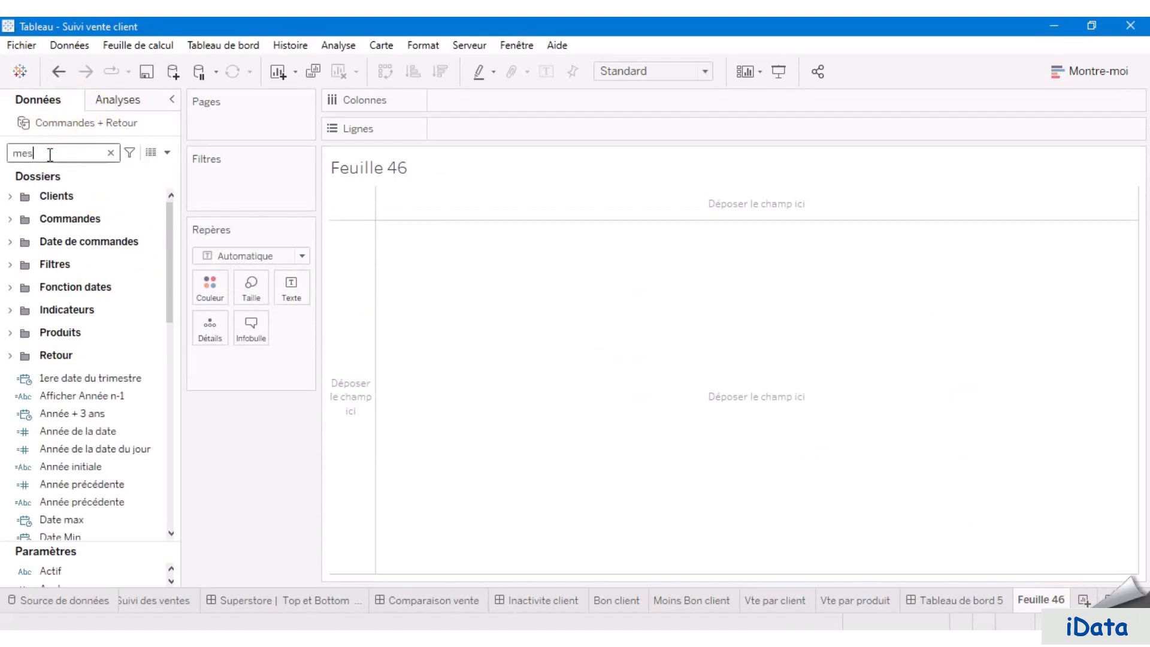
{"action": "left_click", "coordinate": [110, 263]}
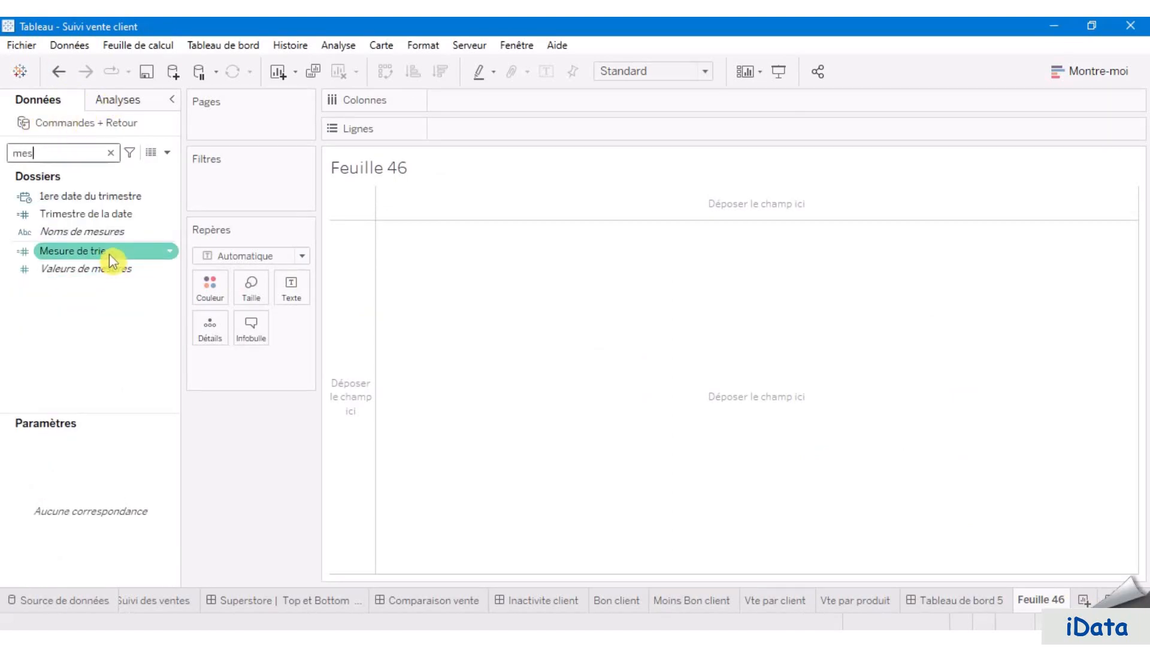
{"action": "left_click_drag", "start_coordinate": [109, 254], "coordinate": [296, 293]}
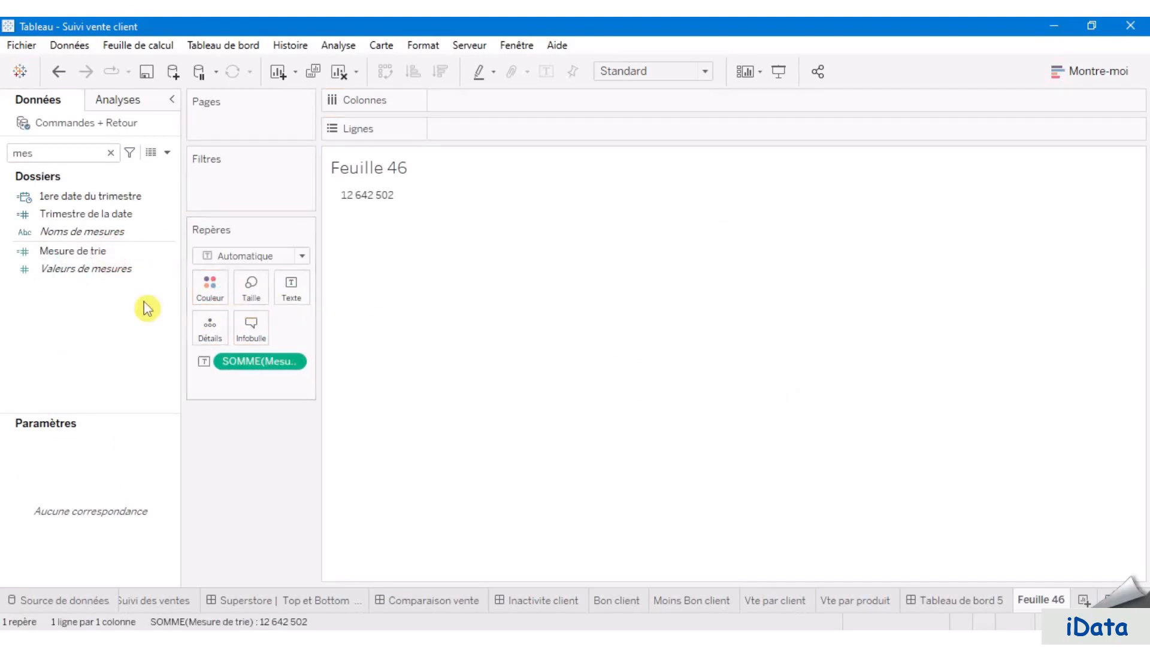
{"action": "double_click", "coordinate": [60, 159]}
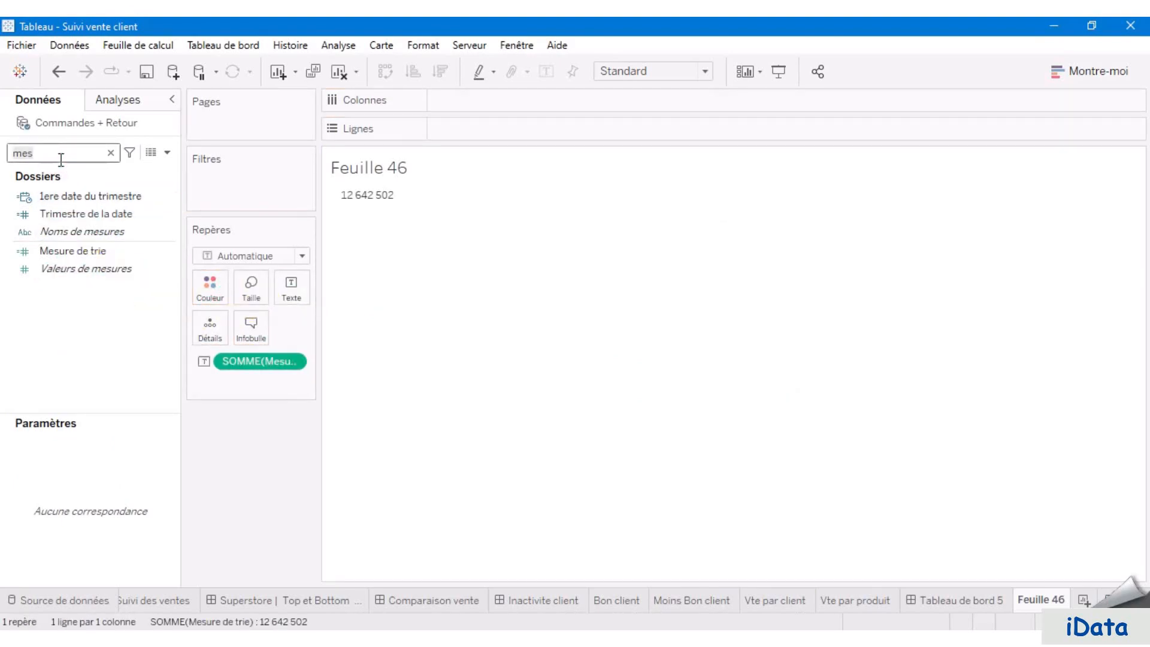
{"action": "left_click_drag", "start_coordinate": [92, 479], "coordinate": [298, 293]}
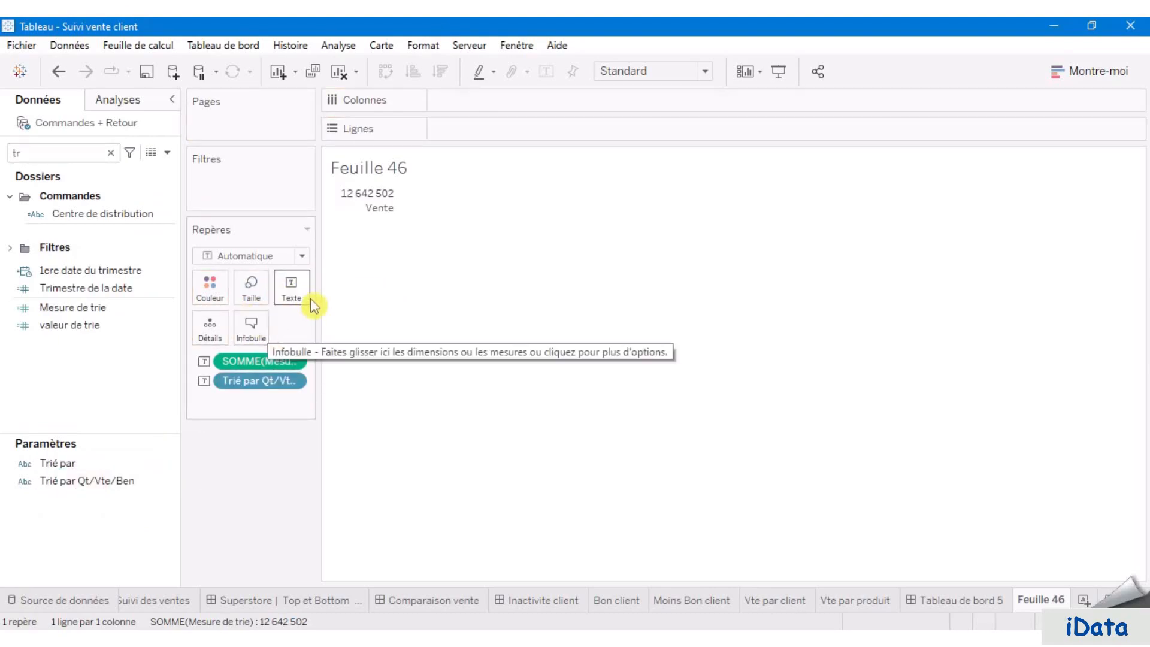
- Rewrite the label as "Total <Paramètres.Trié par Qt/Vte/Ben> : <SOMME(Mesure de trie)>" in left-aligned bold Trebuchet MS 12
{"action": "left_click", "coordinate": [291, 289]}
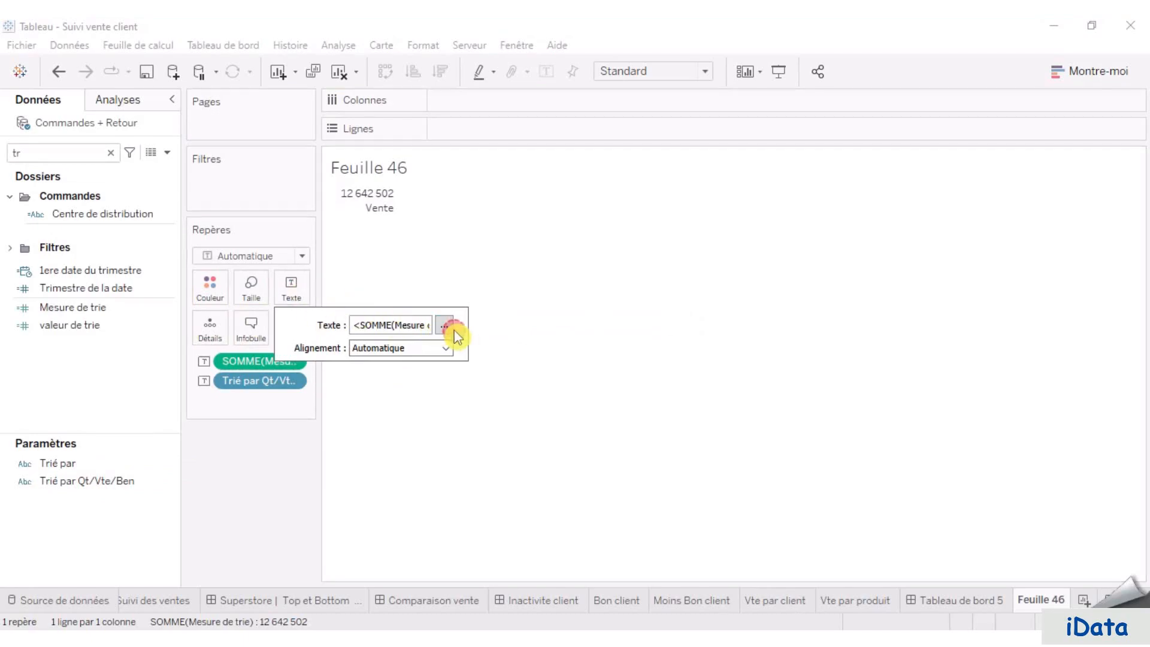
{"action": "left_click", "coordinate": [450, 330]}
{"action": "left_click", "coordinate": [586, 133]}
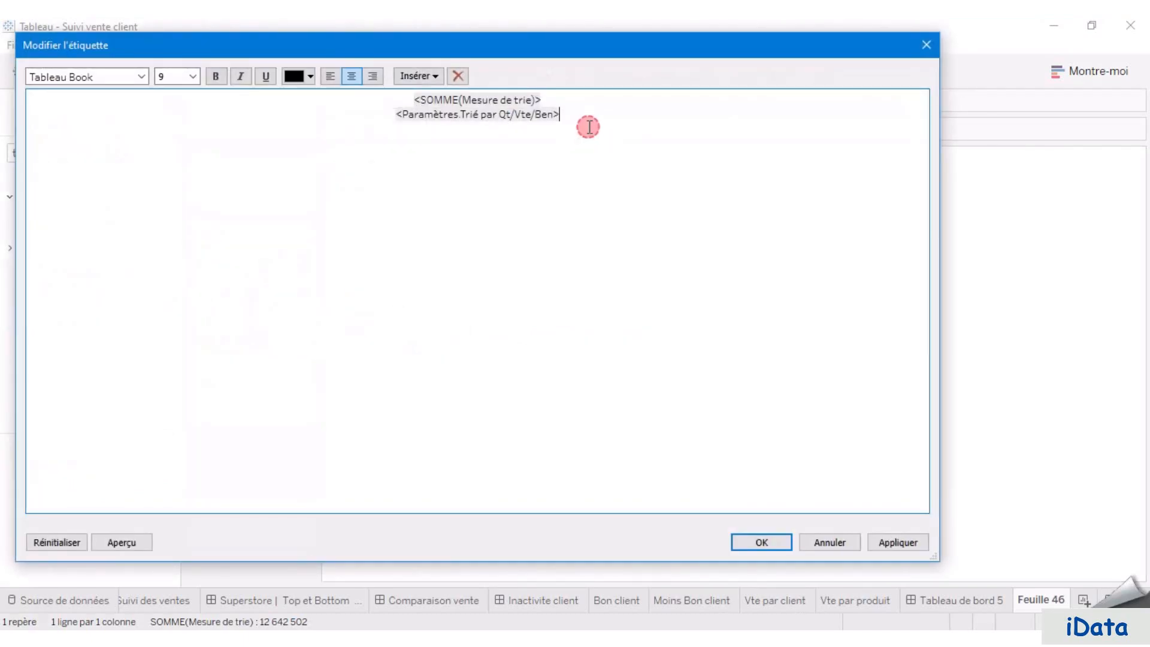
{"action": "key", "text": "ctrl+a"}
{"action": "key", "text": "Delete"}
{"action": "type", "text": "Total <Paramètres.Trié par Qt/Vte/Ben> : <SOMME(Mesure de trie)>"}
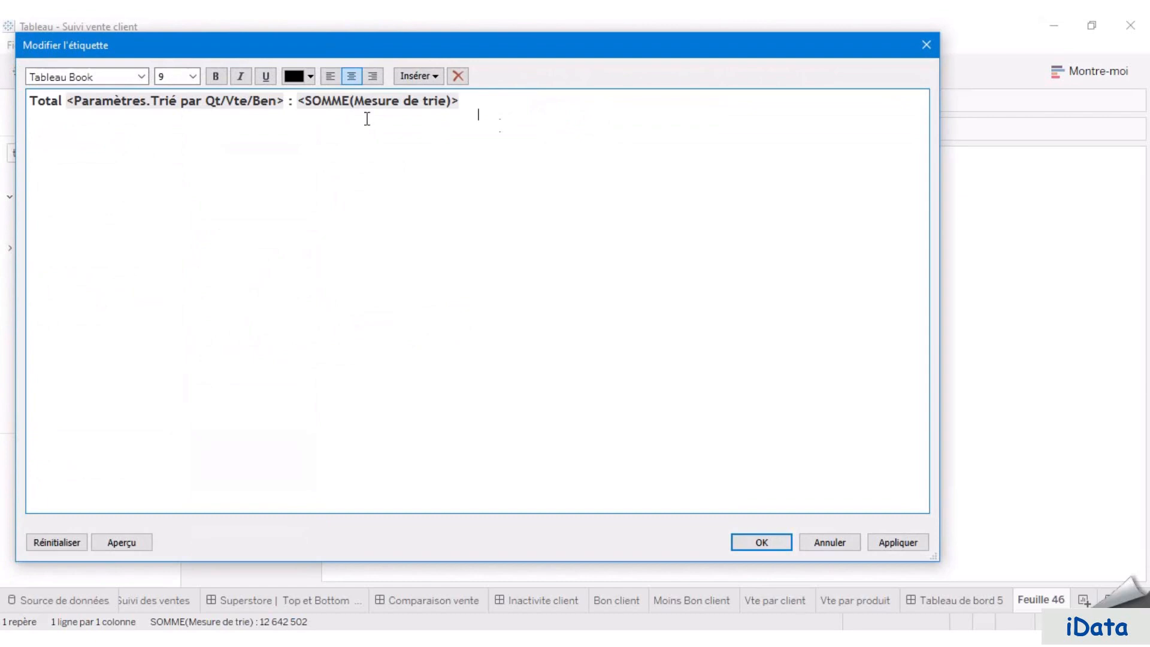
{"action": "double_click", "coordinate": [340, 105]}
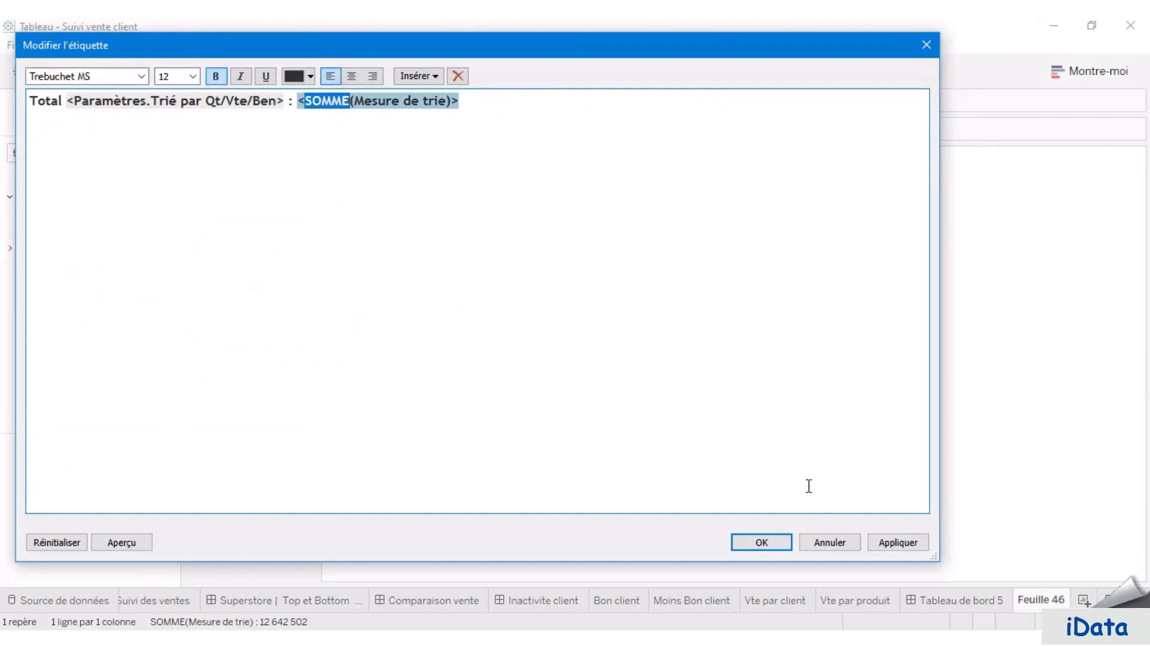
{"action": "left_click", "coordinate": [920, 549]}
{"action": "left_click", "coordinate": [771, 542]}
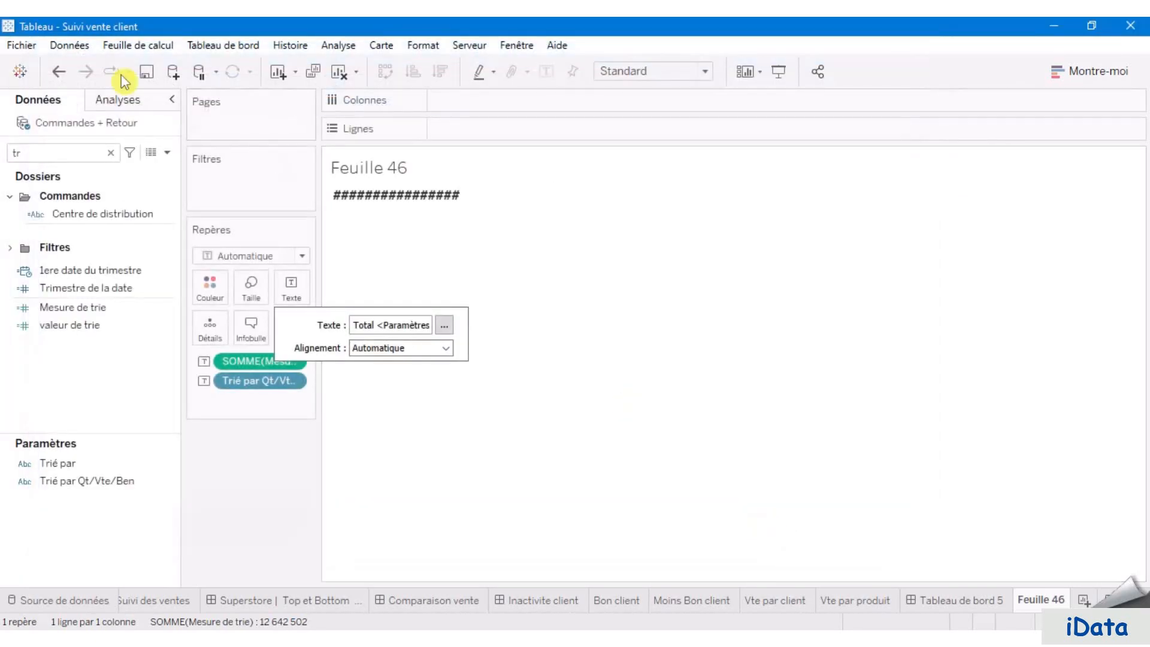
- Find the Est dans la période de vente field and filter the worksheet to its Vrai value
{"action": "left_click", "coordinate": [111, 152]}
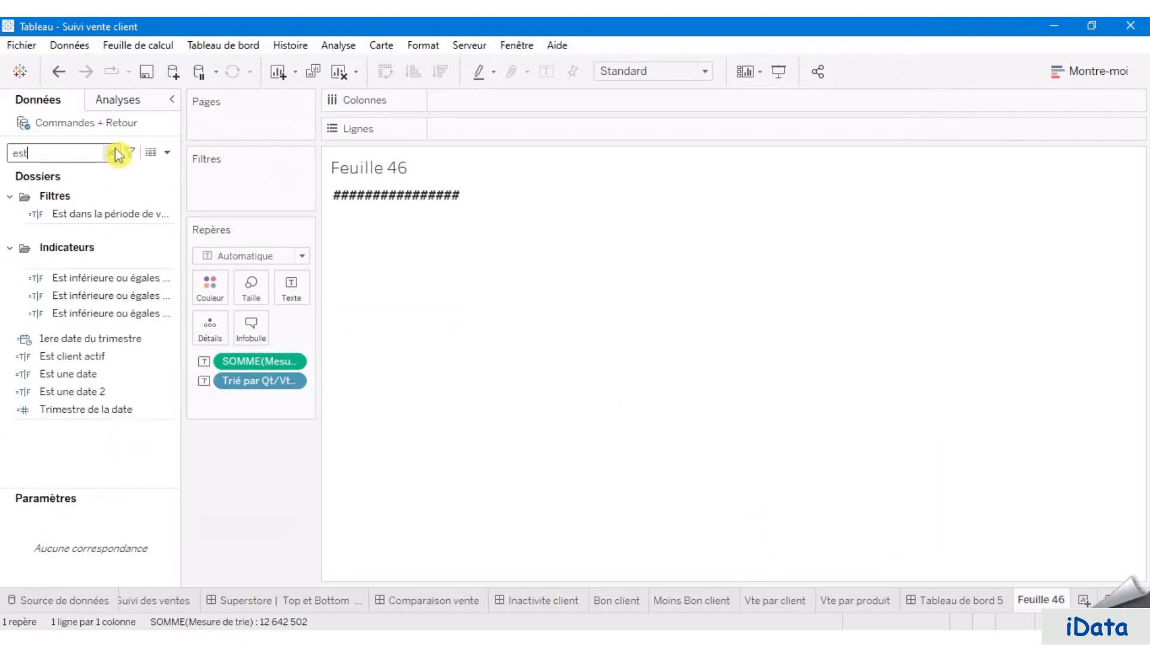
{"action": "left_click_drag", "start_coordinate": [117, 215], "coordinate": [262, 178]}
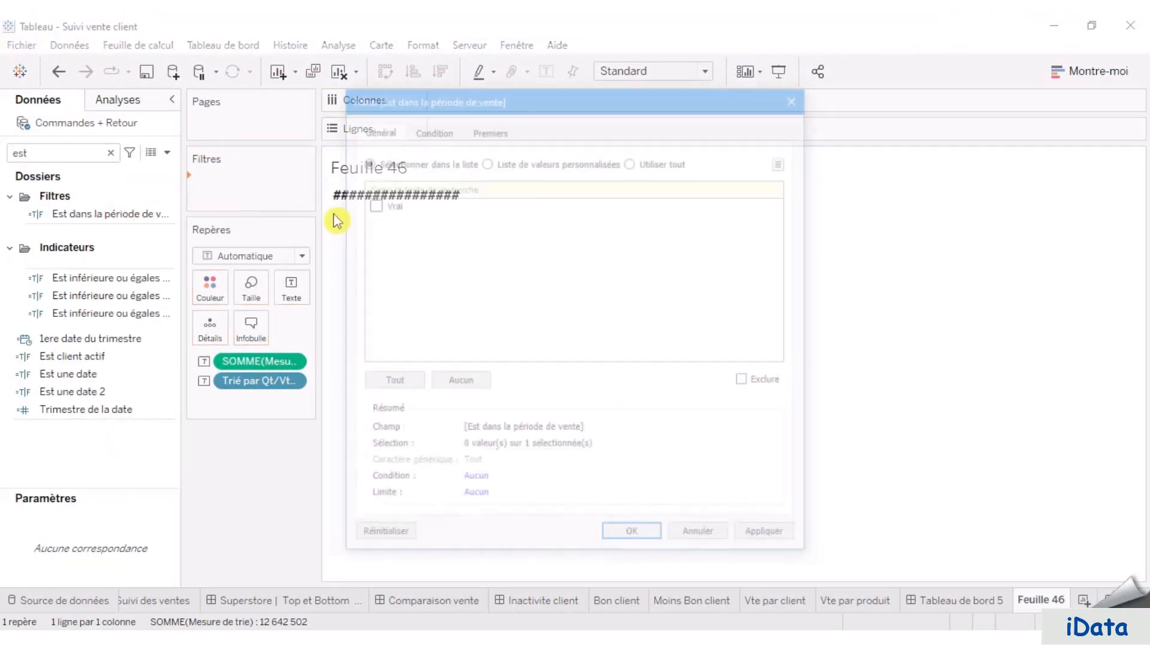
{"action": "left_click", "coordinate": [370, 203]}
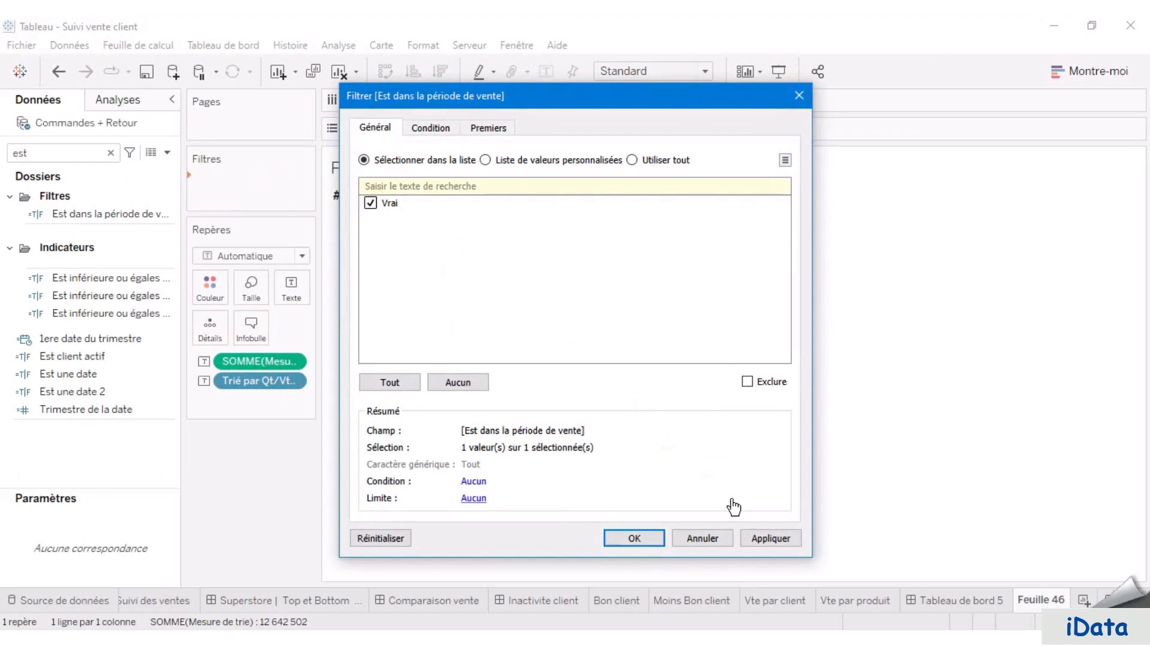
{"action": "left_click", "coordinate": [634, 538]}
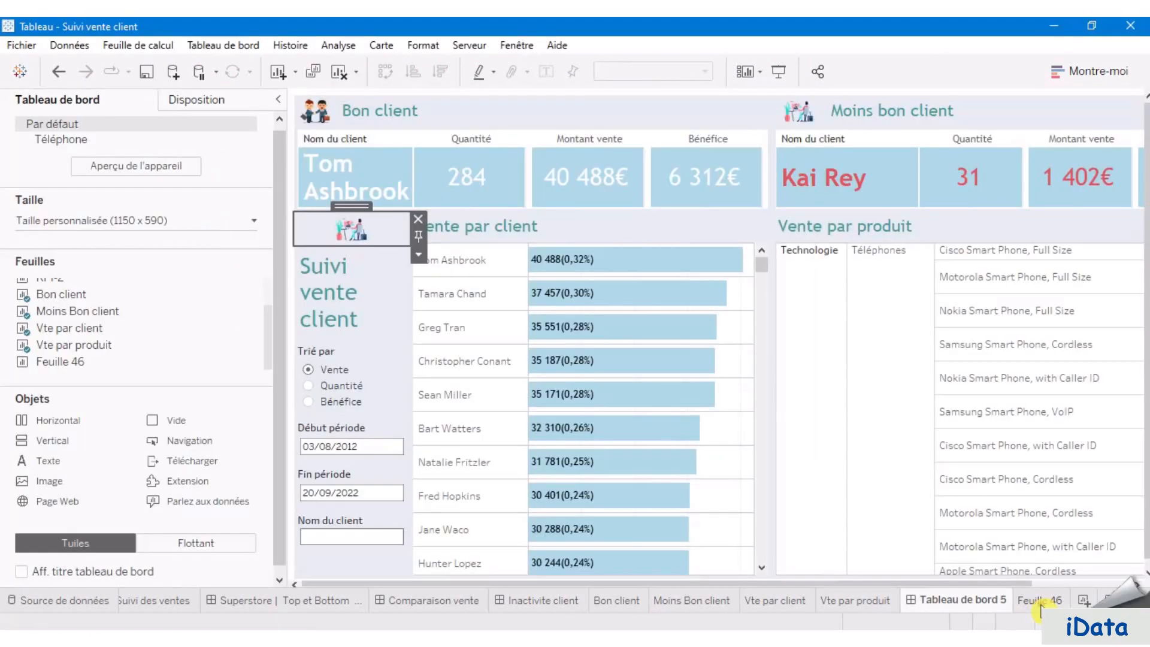
- Rename worksheet Feuille 46 as Total vente
{"action": "left_click", "coordinate": [1041, 600]}
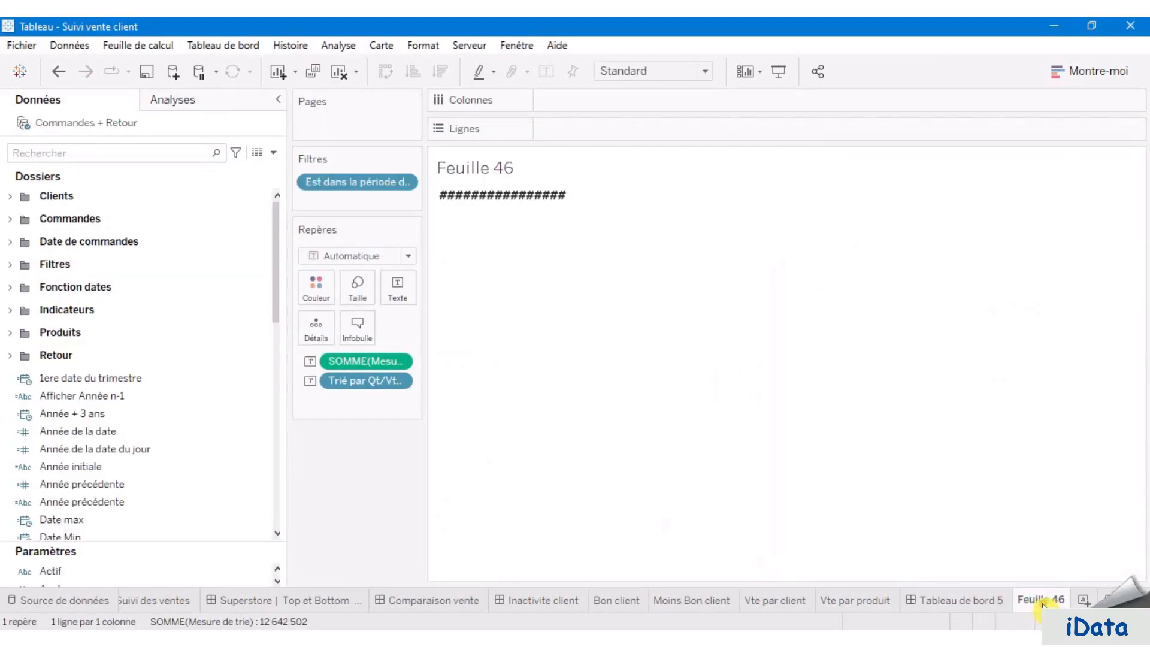
{"action": "double_click", "coordinate": [1043, 602]}
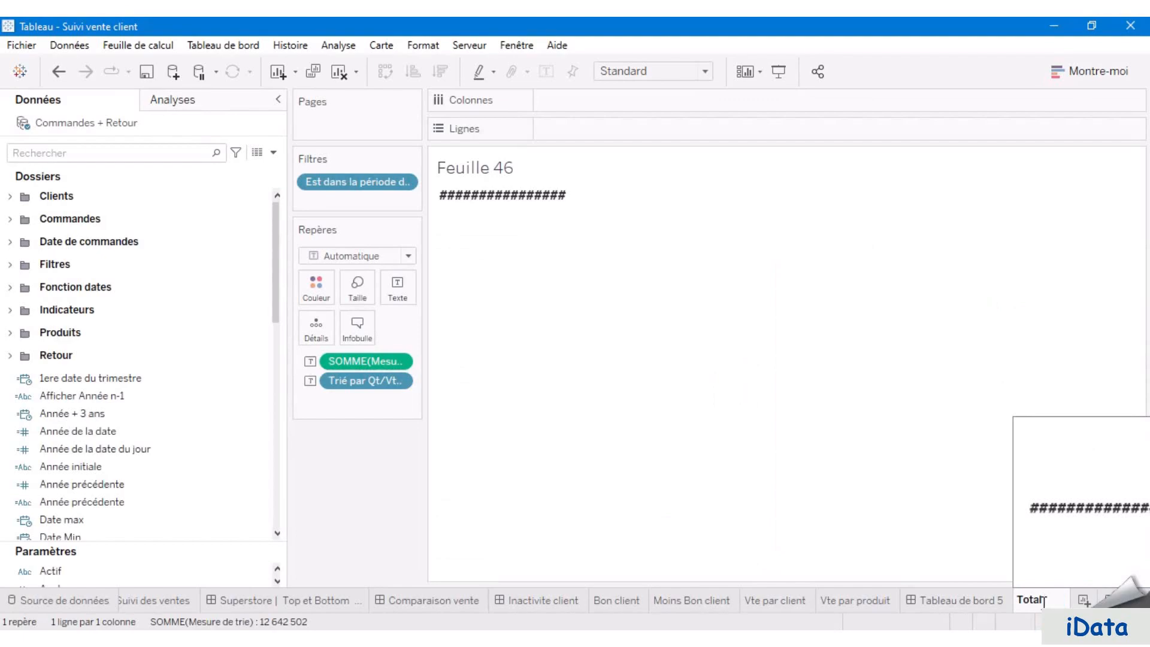
{"action": "type", "text": "Total vente"}
{"action": "key", "text": "Return"}
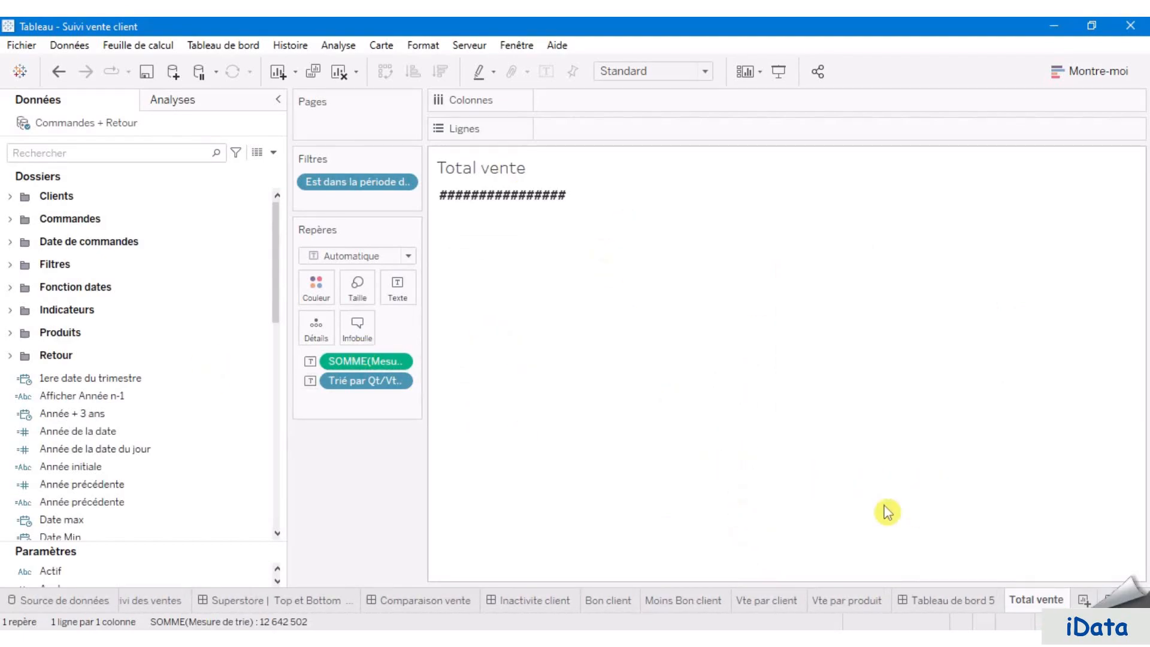
- Add the Total vente sheet to Tableau de bord 5 beneath the Vente par client heading and make it floating
{"action": "left_click", "coordinate": [960, 601]}
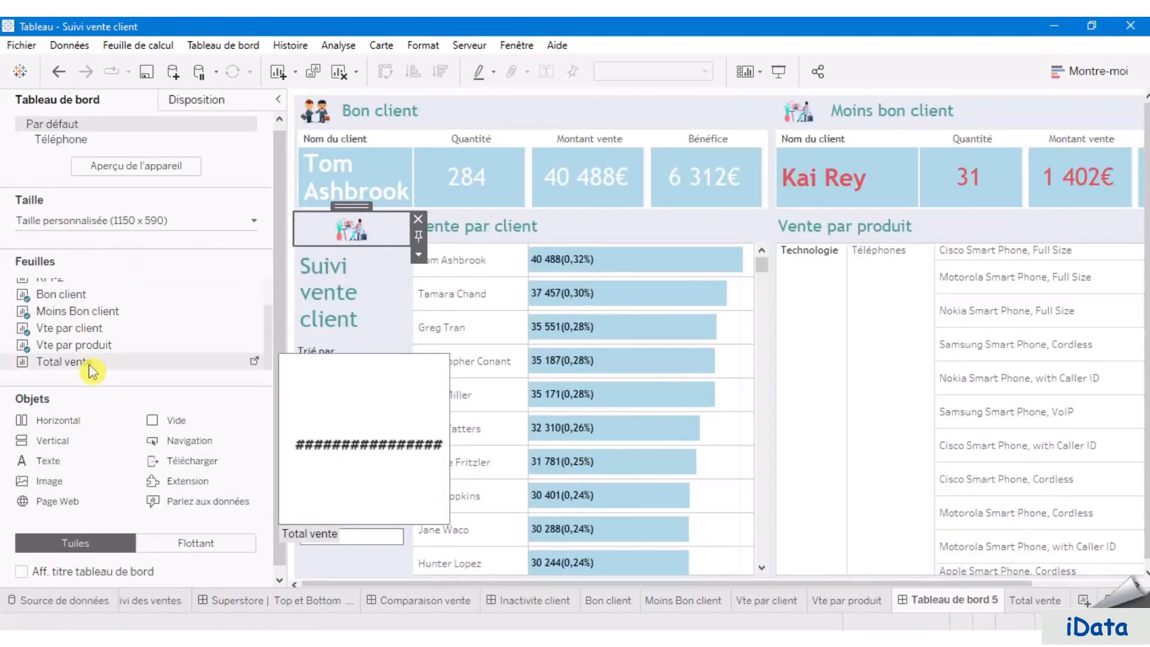
{"action": "mouse_move", "coordinate": [90, 371]}
{"action": "left_mouse_down"}
{"action": "mouse_move", "coordinate": [482, 247]}
{"action": "mouse_move", "coordinate": [678, 222]}
{"action": "mouse_move", "coordinate": [630, 259]}
{"action": "left_mouse_up"}
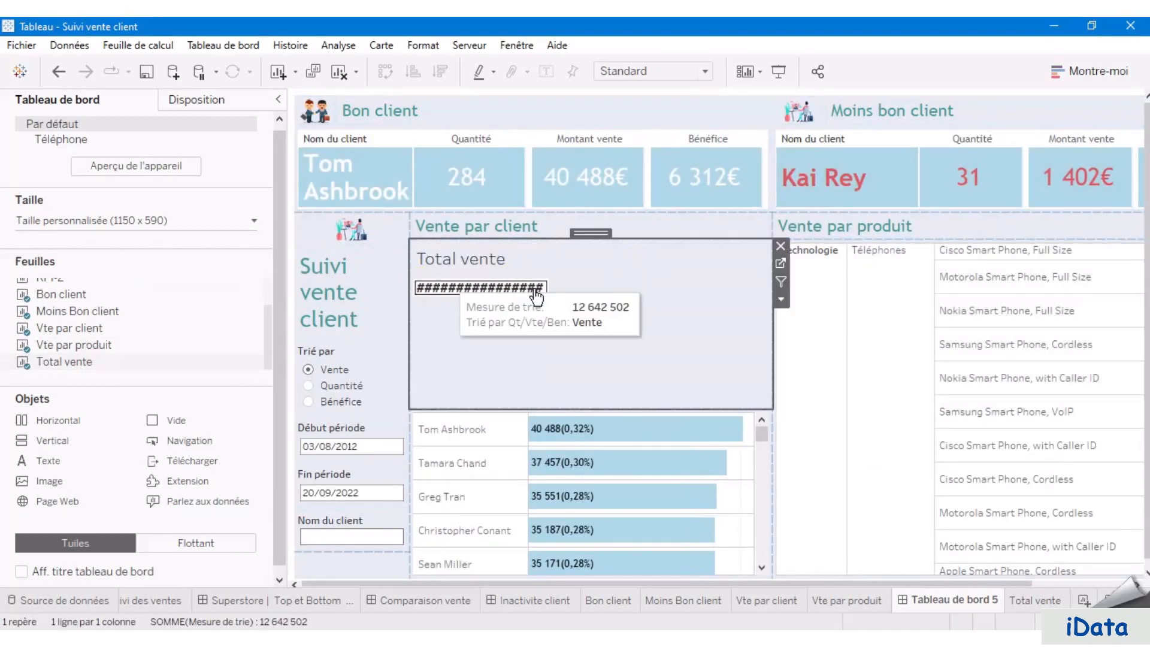
{"action": "left_click", "coordinate": [784, 304]}
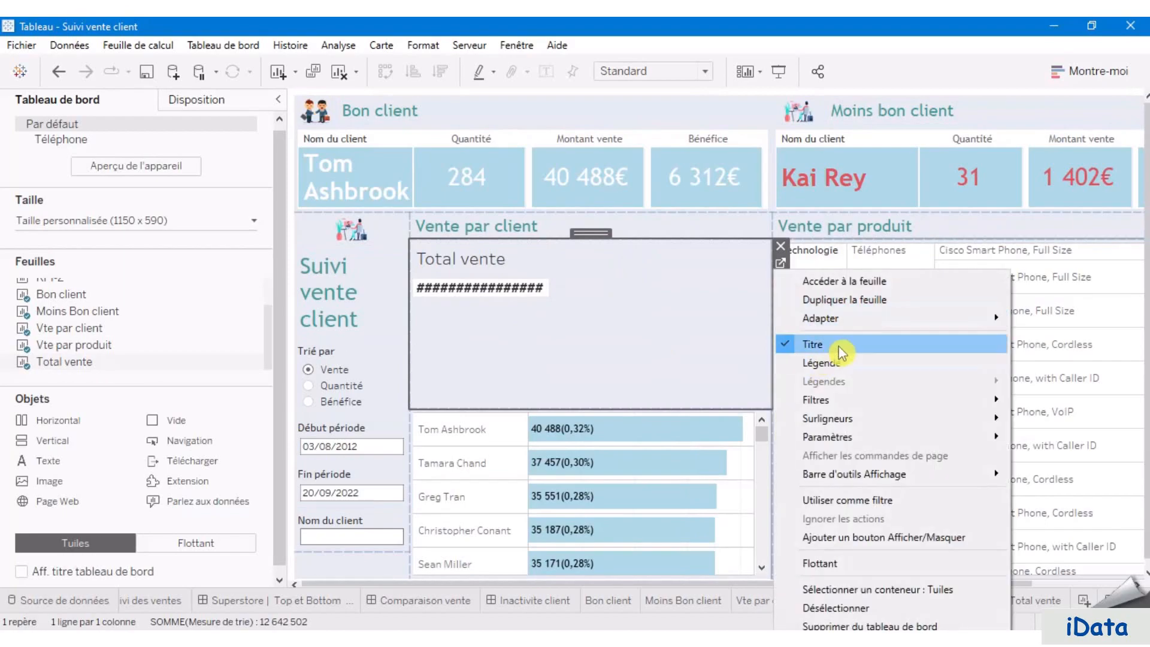
{"action": "left_click", "coordinate": [837, 570]}
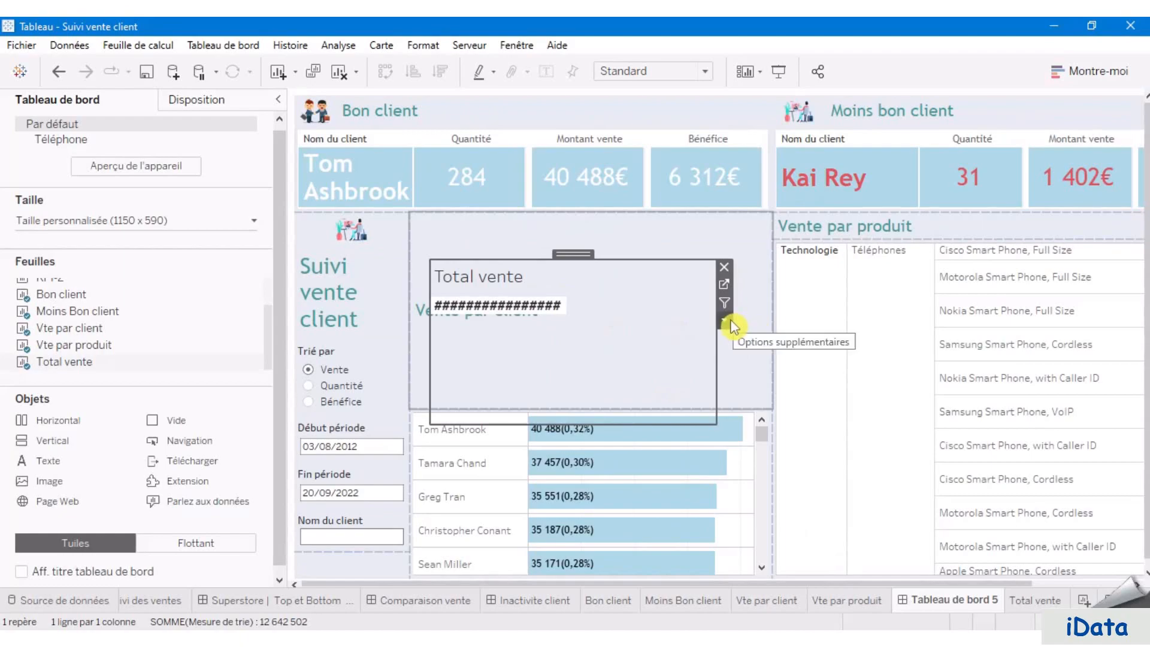
- Hide the title of the floating Total vente object and set its fit to Vue entière
{"action": "left_click", "coordinate": [733, 326]}
{"action": "left_click", "coordinate": [761, 345]}
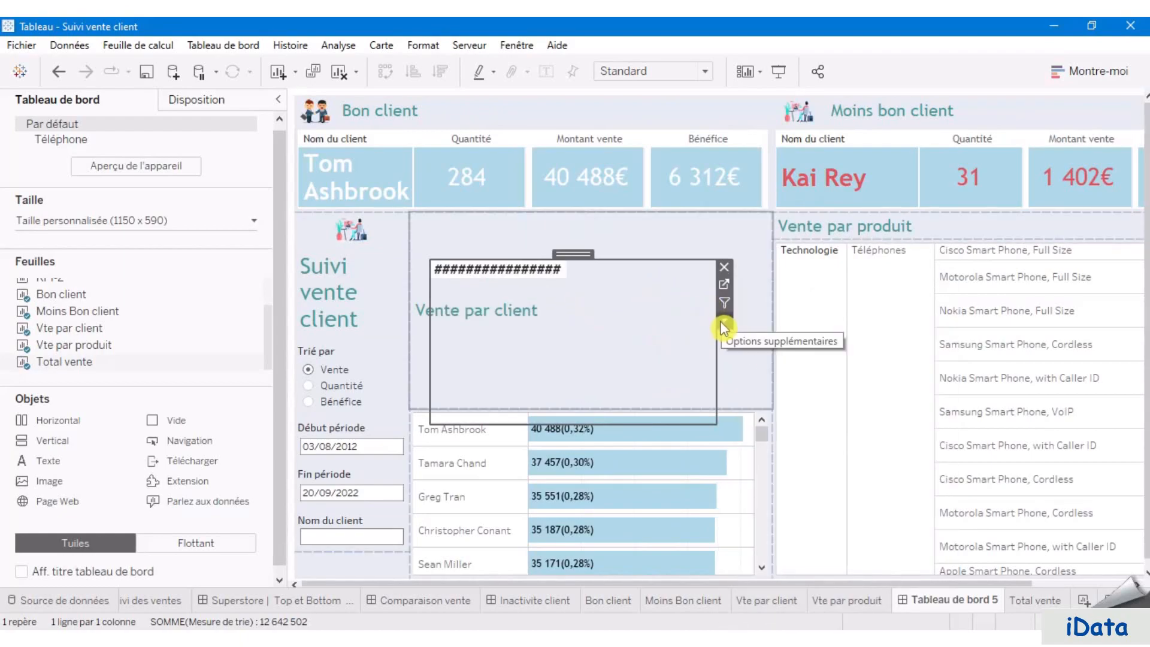
{"action": "left_click", "coordinate": [706, 72]}
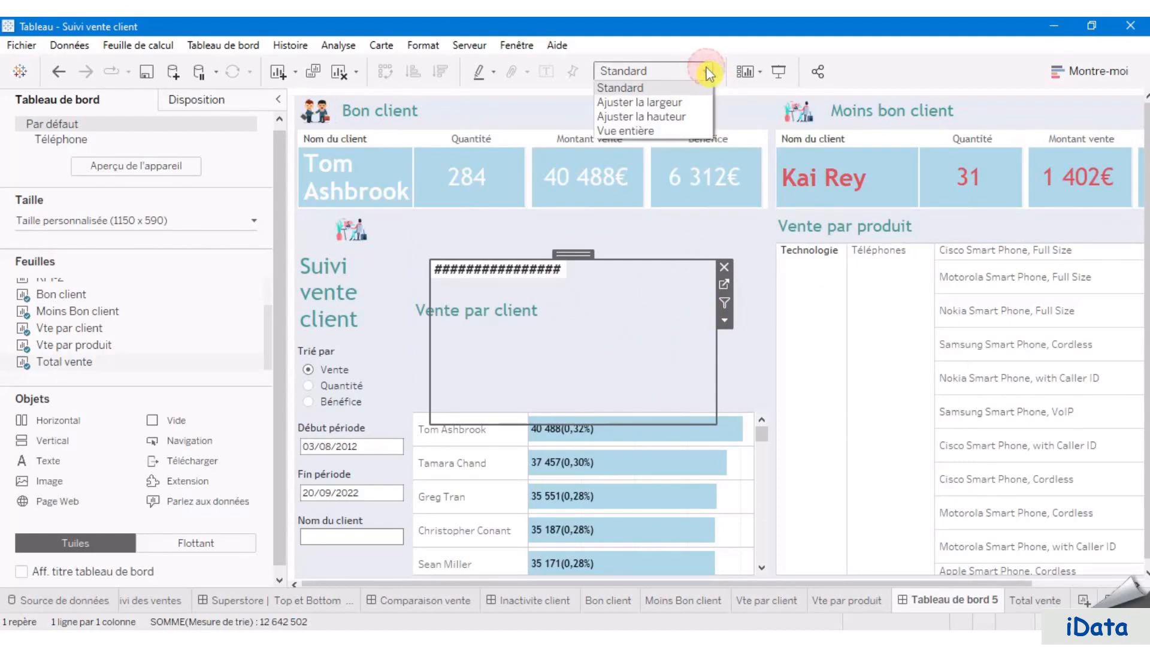
{"action": "left_click", "coordinate": [668, 132]}
- Open the Total vente worksheet and set its whole-sheet background shading to the custom colour #e6ecf0
{"action": "left_click", "coordinate": [726, 292]}
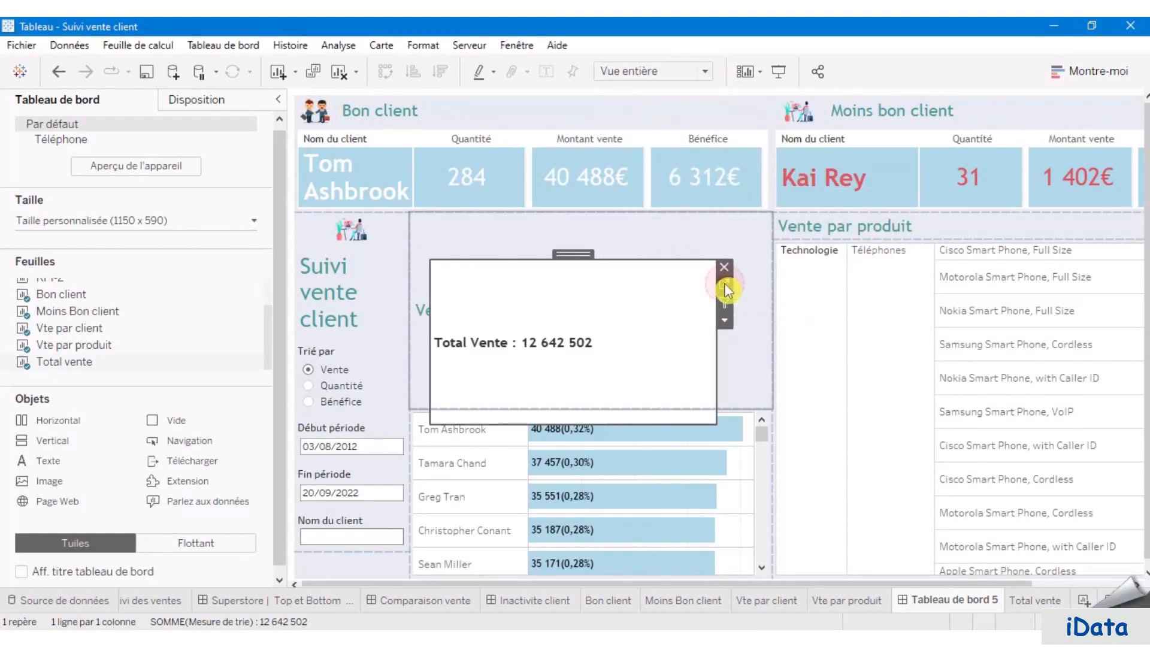
{"action": "right_click", "coordinate": [510, 198]}
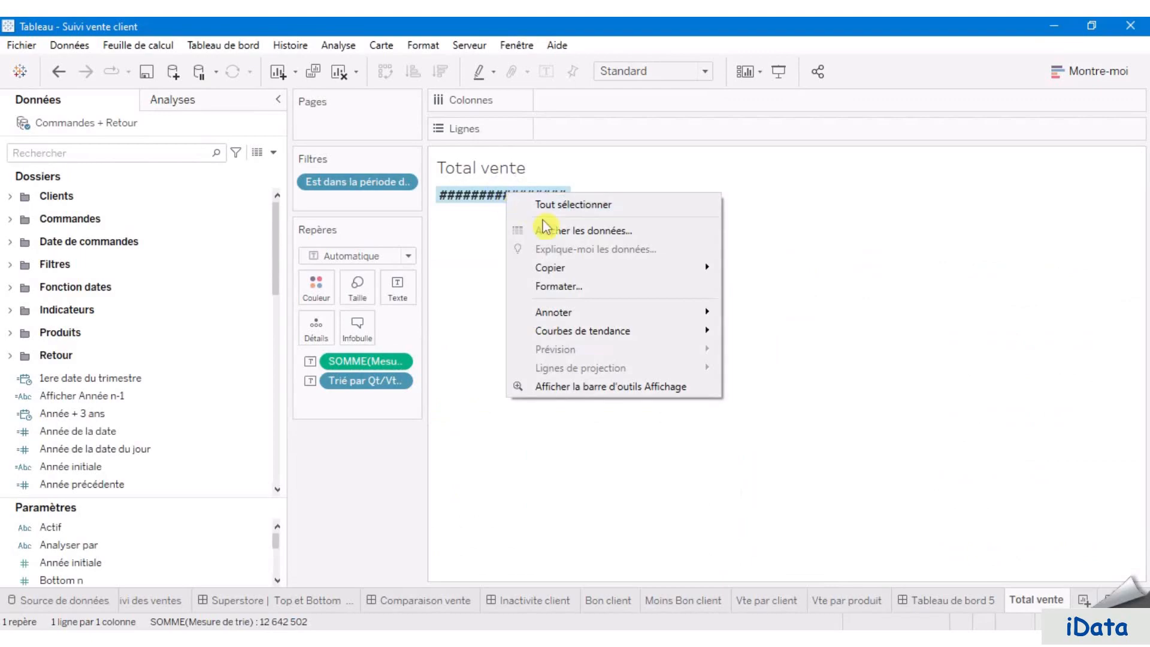
{"action": "left_click", "coordinate": [554, 286]}
{"action": "left_click", "coordinate": [65, 130]}
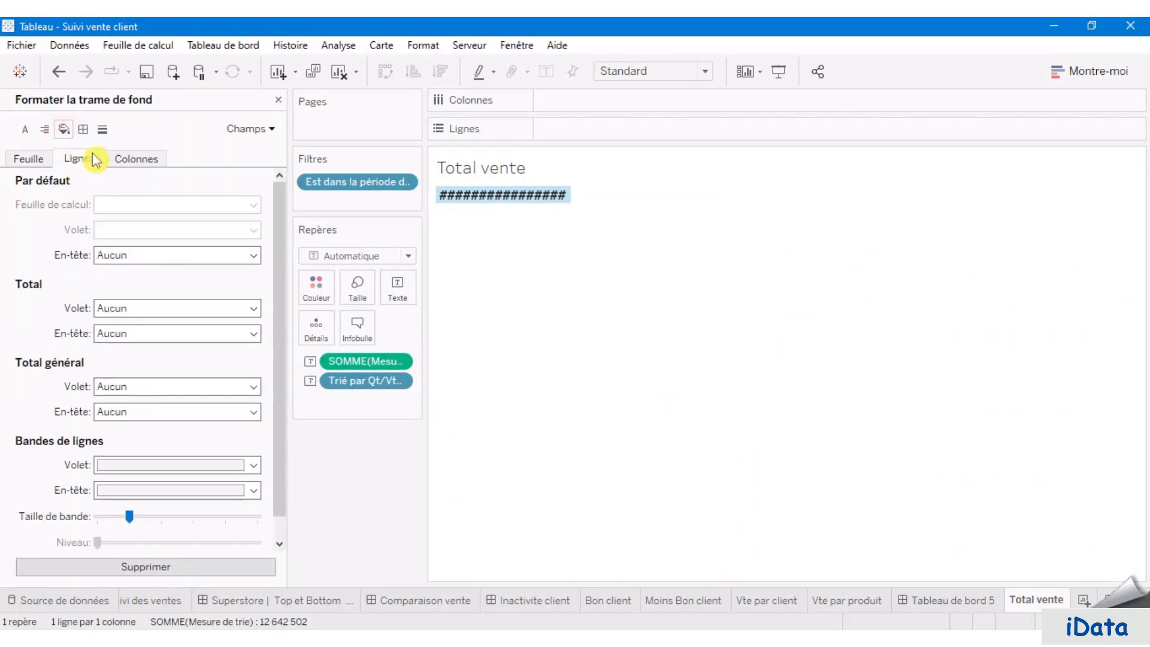
{"action": "left_click", "coordinate": [28, 158]}
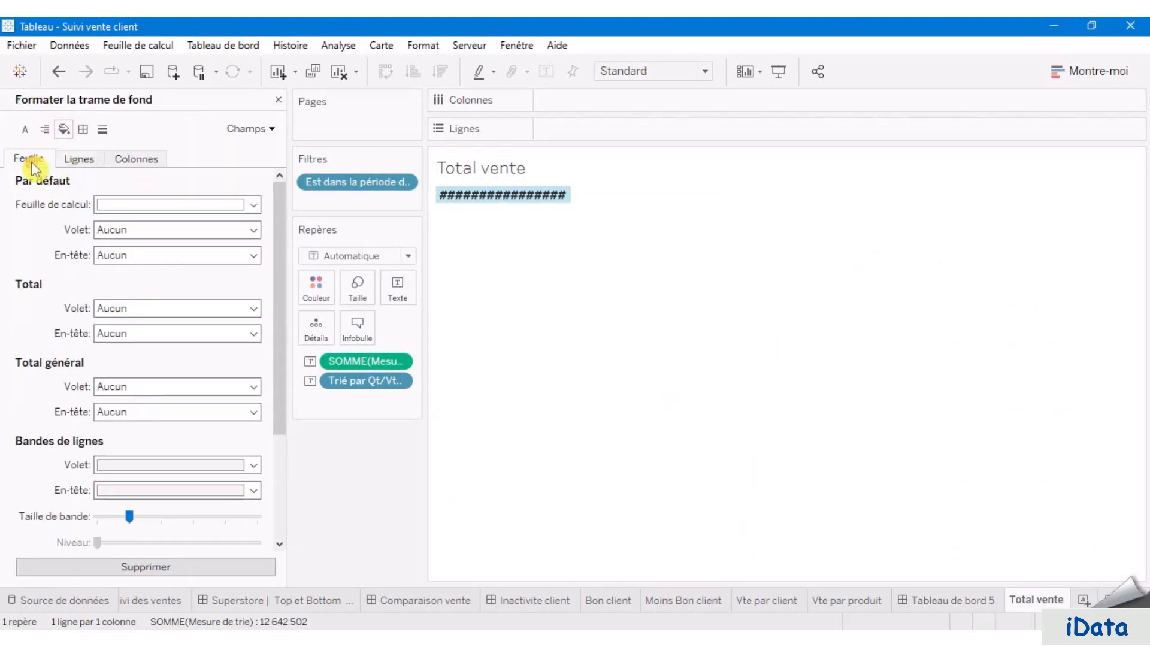
{"action": "left_click", "coordinate": [192, 206]}
{"action": "left_click", "coordinate": [195, 351]}
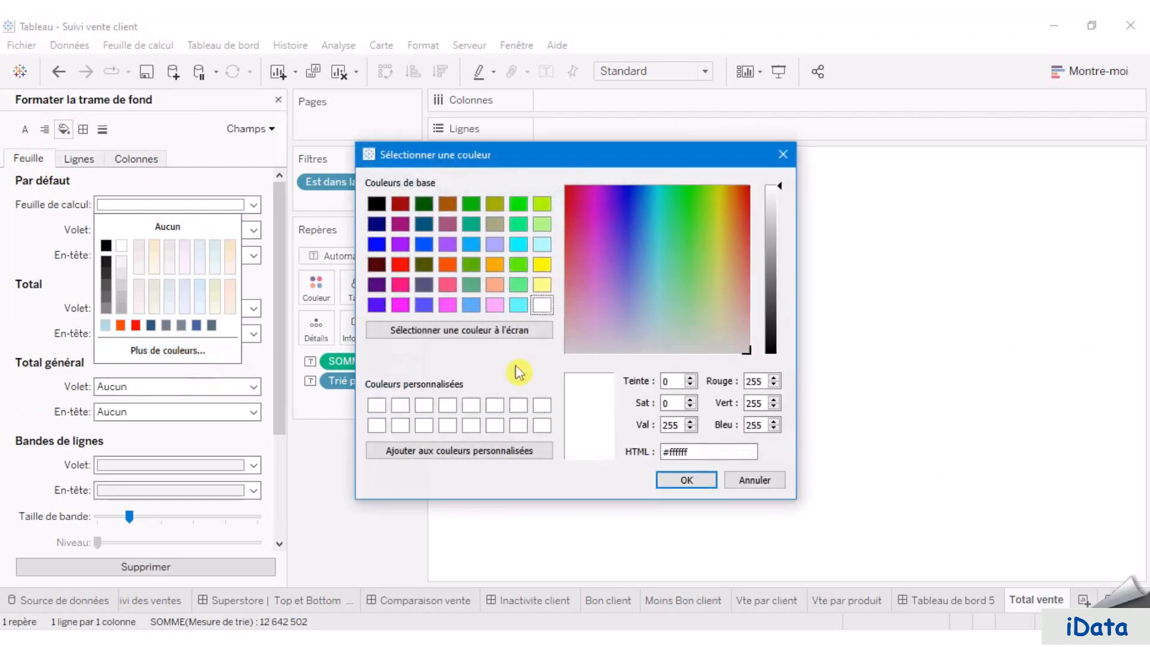
{"action": "left_click", "coordinate": [707, 452]}
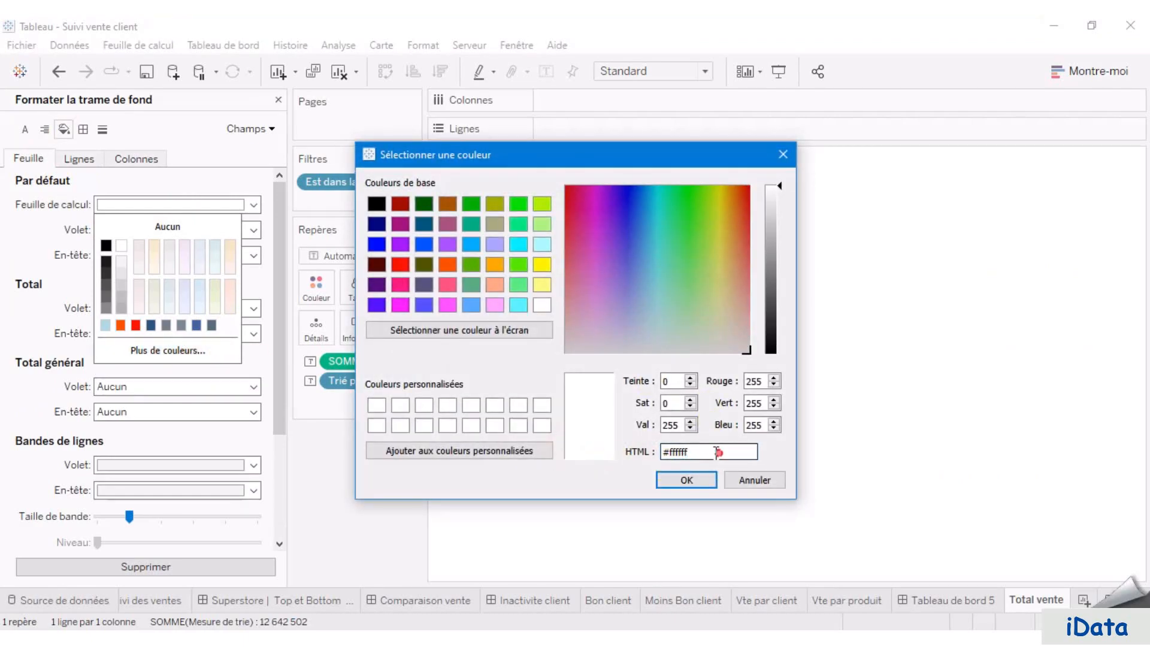
{"action": "double_click", "coordinate": [696, 452]}
{"action": "key", "text": "ctrl+v"}
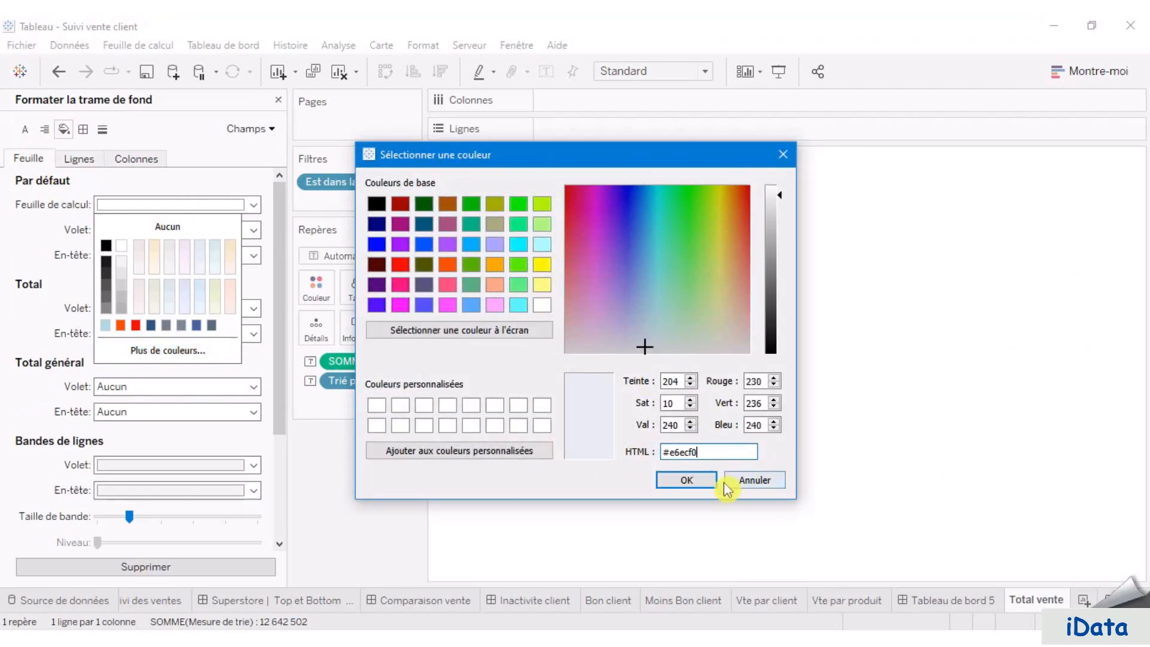
{"action": "left_click", "coordinate": [686, 480]}
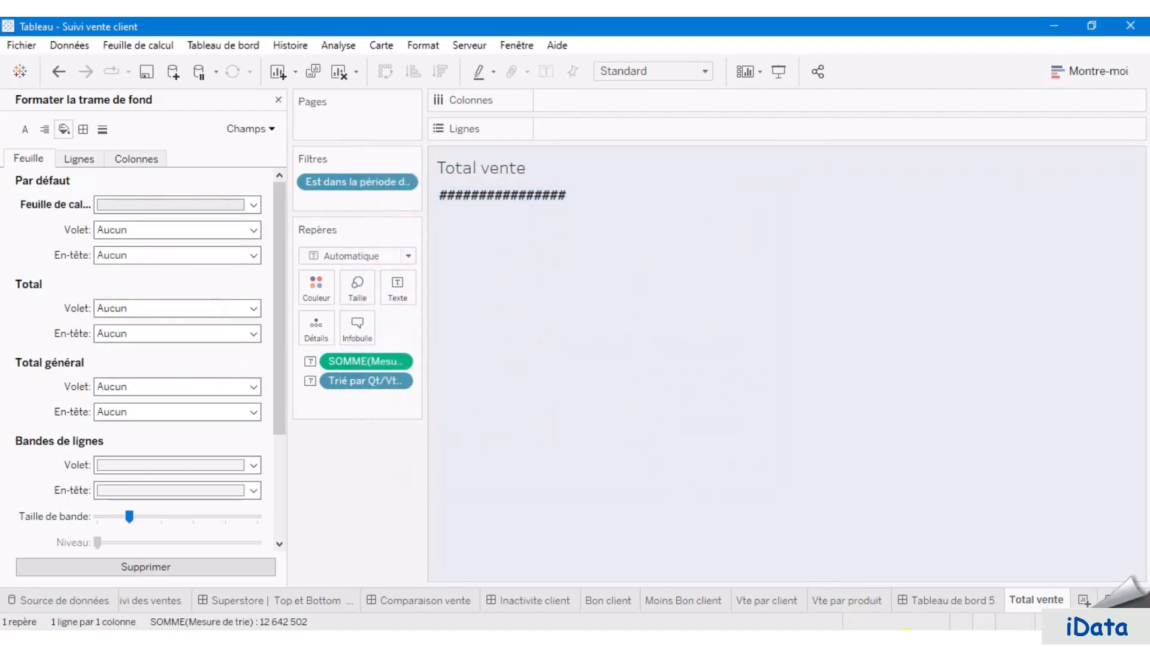
- On Tableau de bord 5, shrink the floating Total vente label to one line and place it at the far end of the Vente par produit heading
{"action": "left_click", "coordinate": [951, 601]}
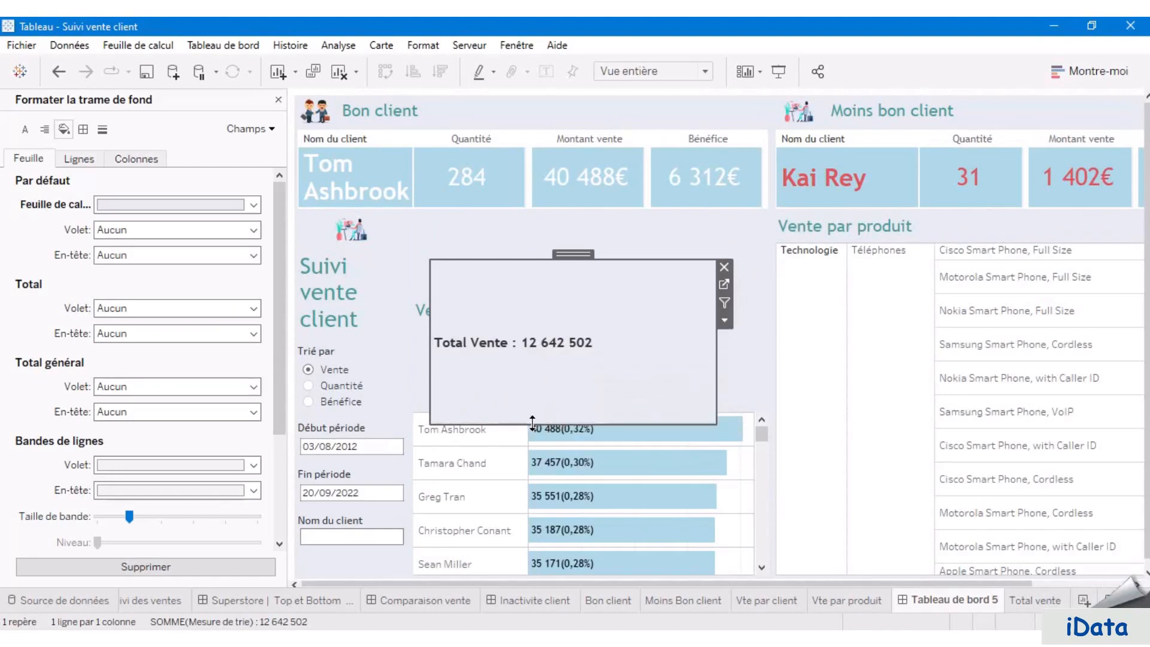
{"action": "left_click_drag", "start_coordinate": [532, 422], "coordinate": [546, 305]}
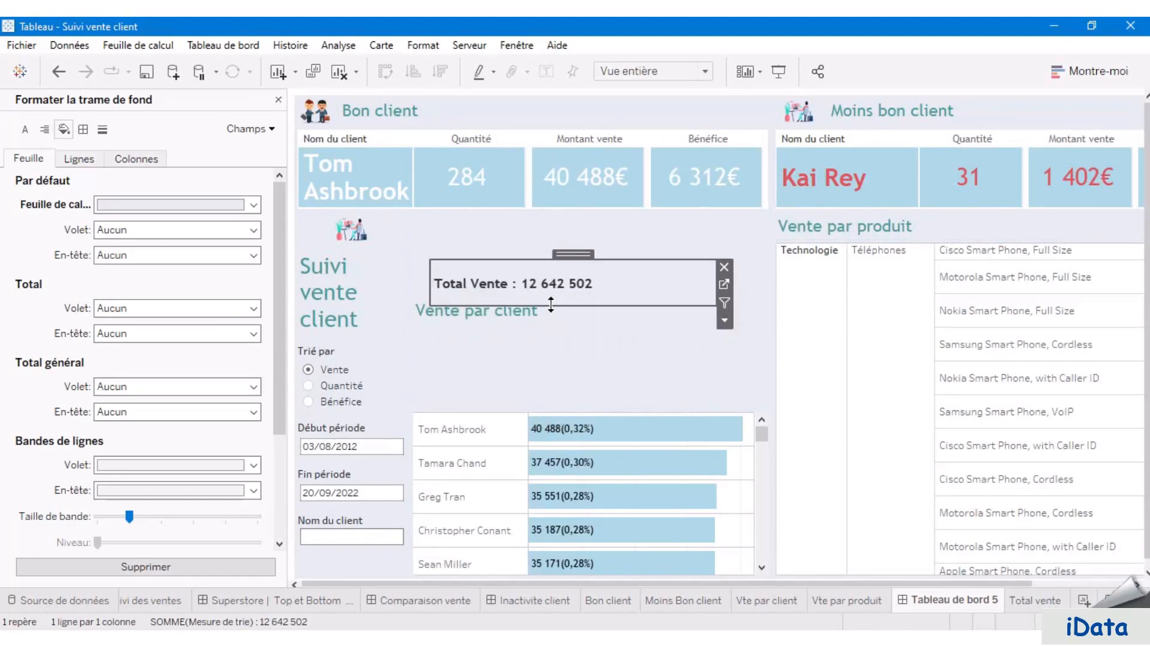
{"action": "left_click_drag", "start_coordinate": [545, 307], "coordinate": [872, 234]}
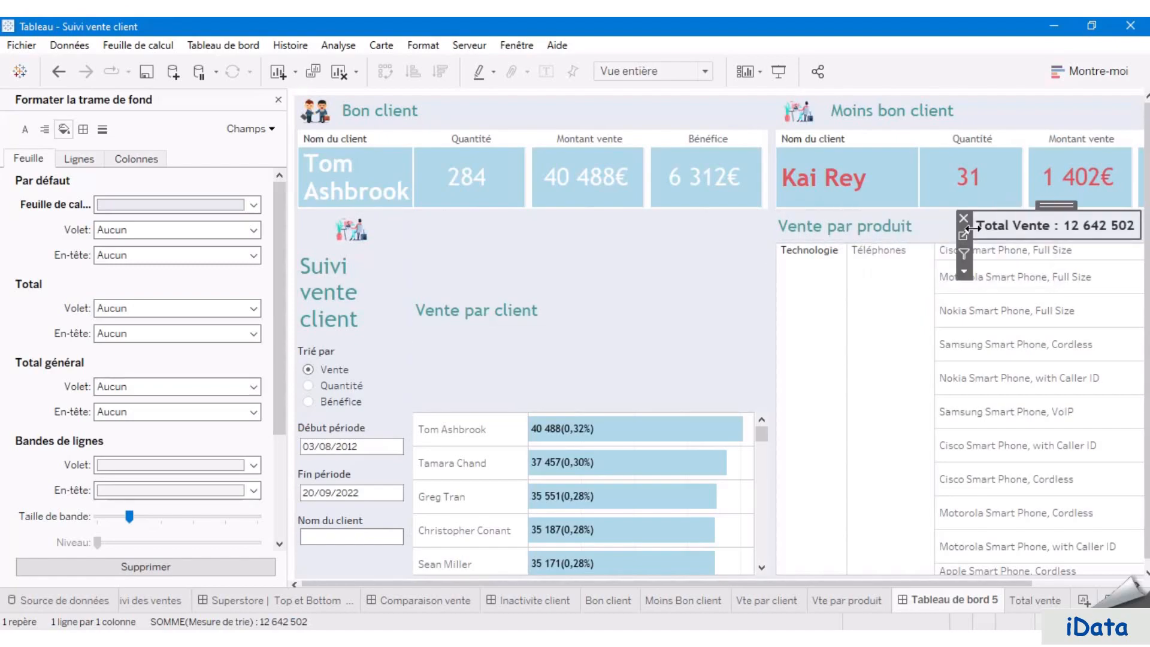
- Reduce the Vente par client heading to a single-line height directly above its chart and save the workbook
{"action": "left_click", "coordinate": [564, 307]}
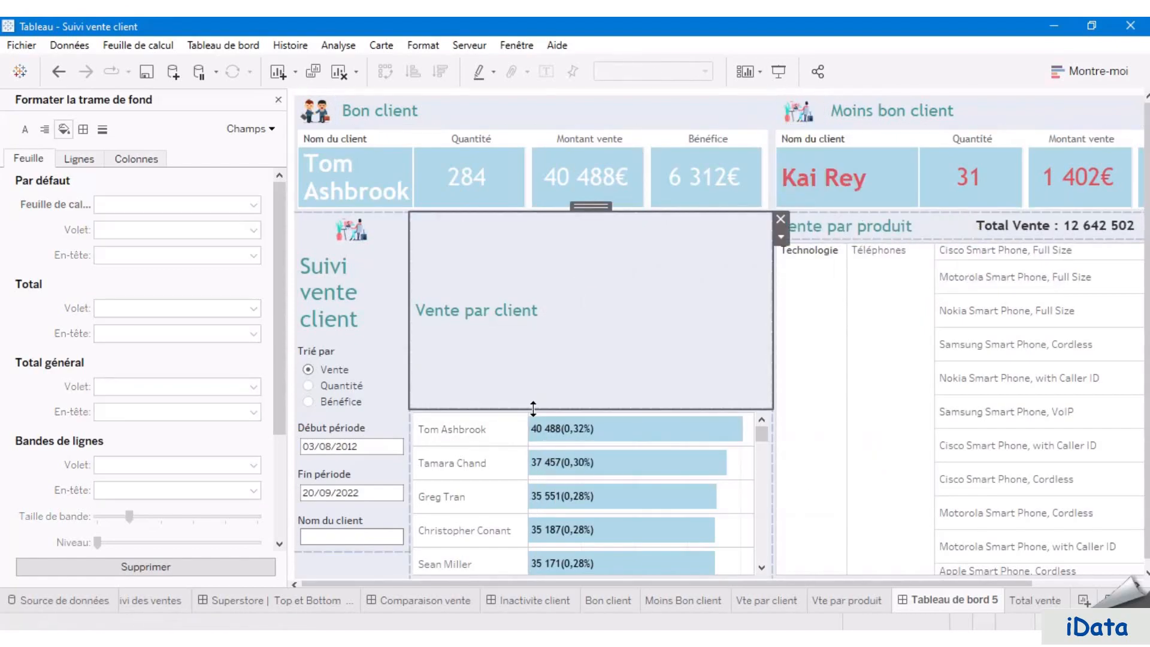
{"action": "left_click_drag", "start_coordinate": [532, 410], "coordinate": [544, 237]}
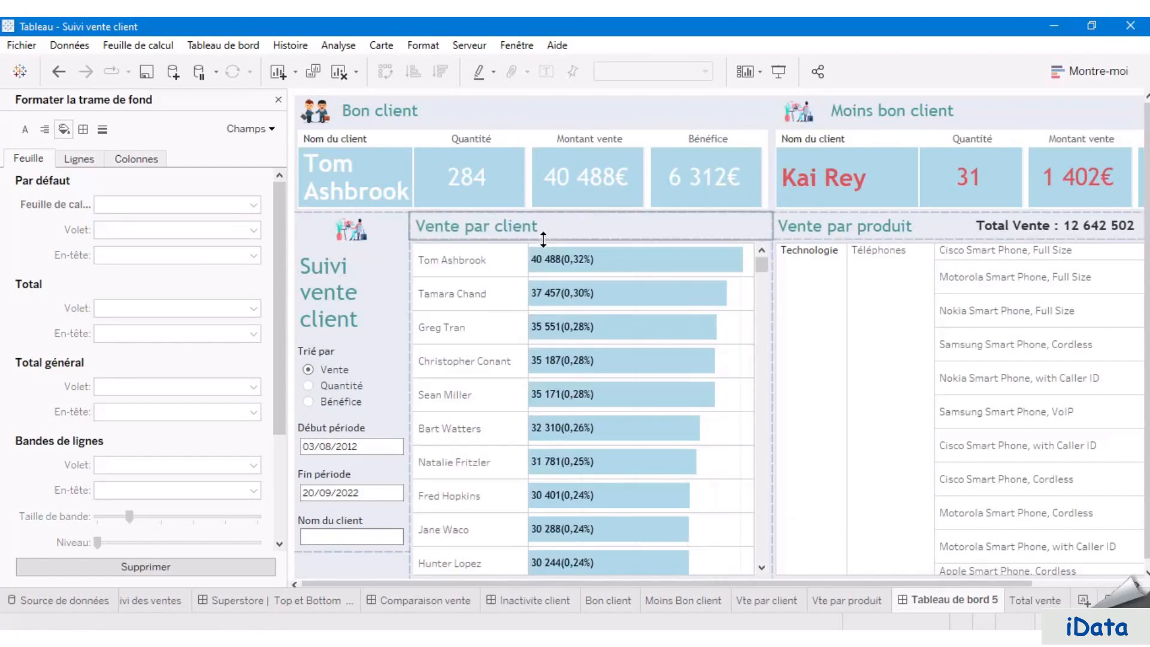
{"action": "left_click", "coordinate": [148, 73]}
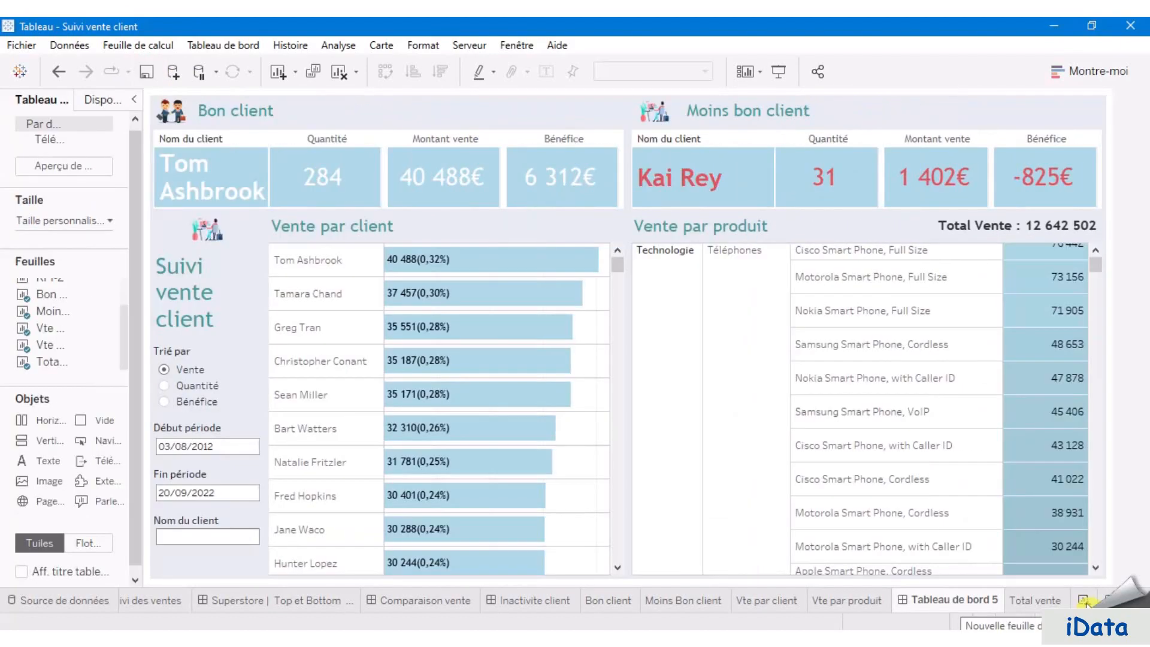
- Add a new worksheet, widen its data pane and start a calculated field named Nombre de clients
{"action": "left_click", "coordinate": [1084, 600]}
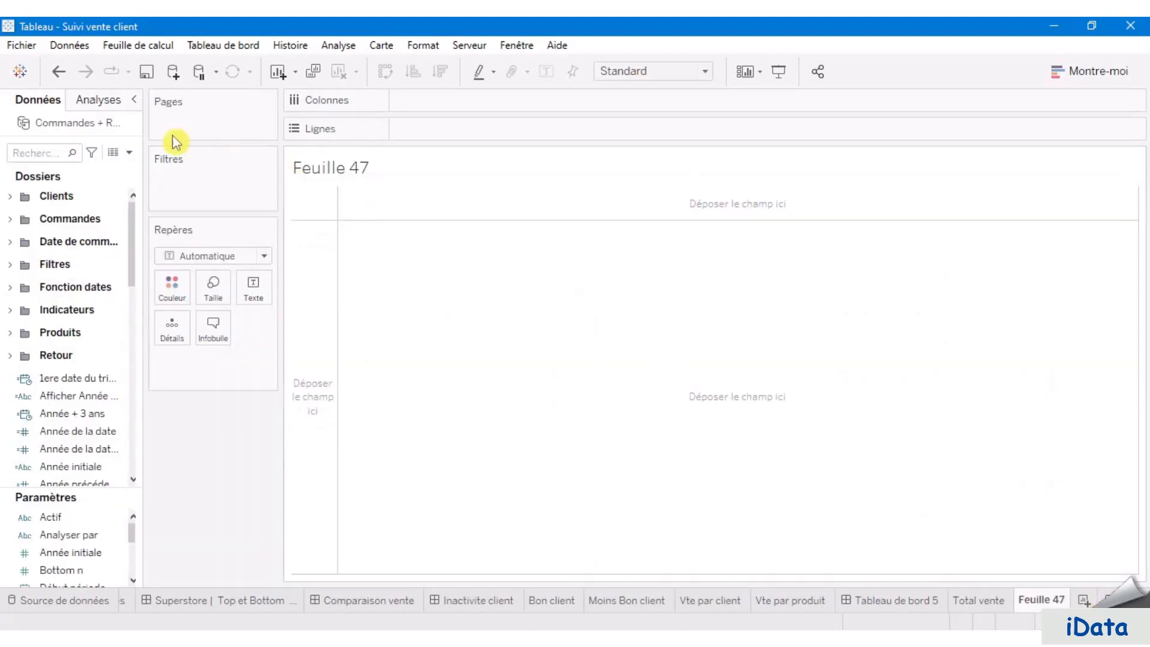
{"action": "left_click_drag", "start_coordinate": [145, 226], "coordinate": [246, 226]}
{"action": "left_click", "coordinate": [232, 153]}
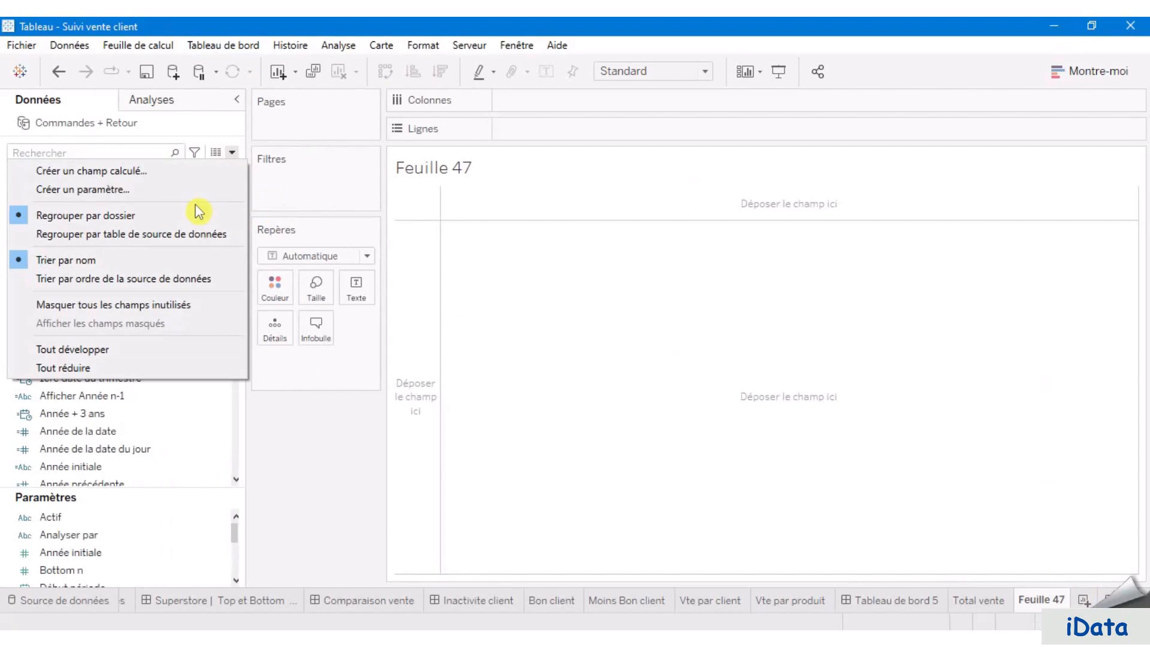
{"action": "left_click", "coordinate": [150, 174]}
{"action": "type", "text": "Nombre de"}
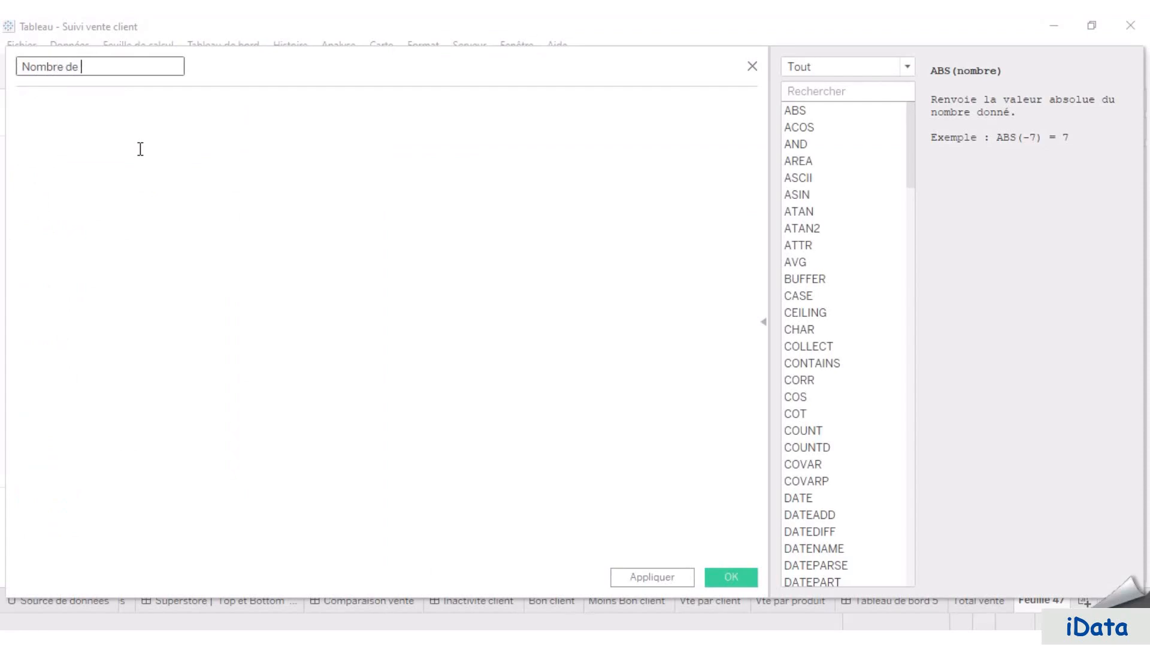
{"action": "type", "text": " clients"}
{"action": "key", "text": "Tab"}
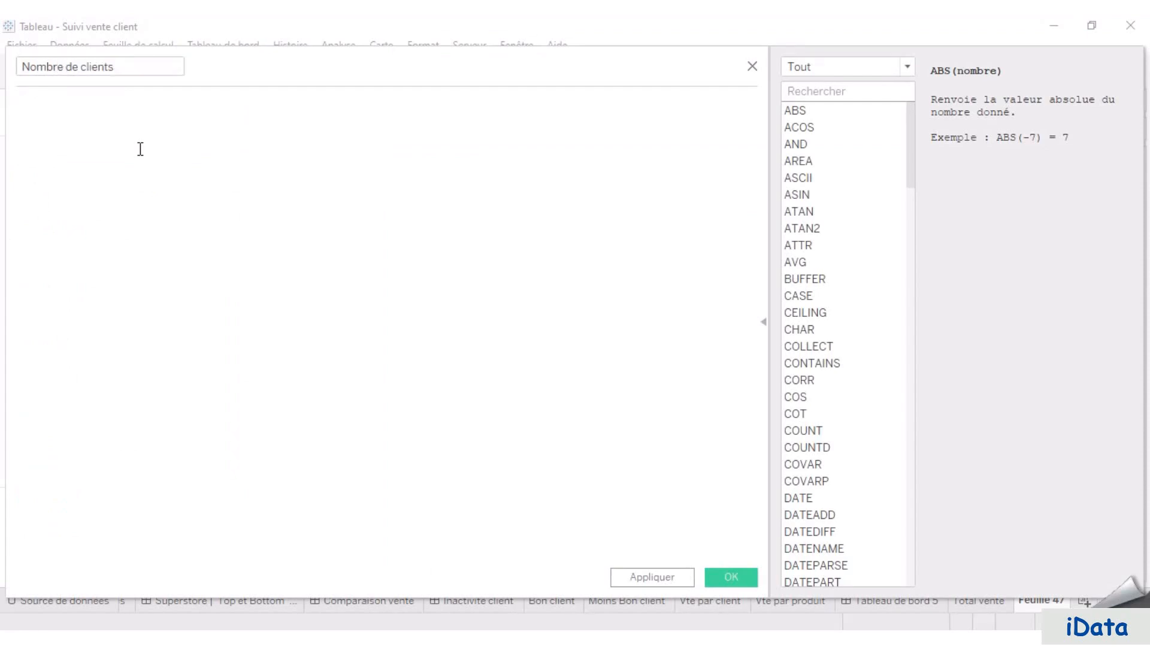
- Define the Nombre de clients calculation as COUNTD([Nom du client]), copy its name and validate the field
{"action": "type", "text": "coun"}
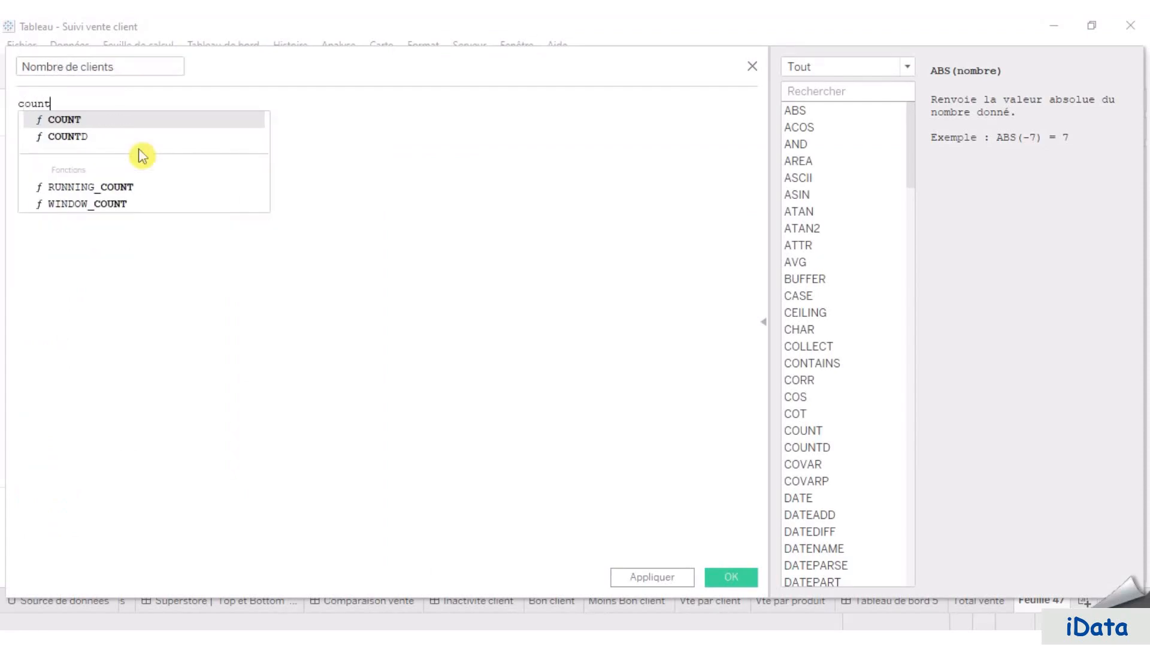
{"action": "type", "text": "t"}
{"action": "key", "text": "Down"}
{"action": "key", "text": "Return"}
{"action": "type", "text": "nom"}
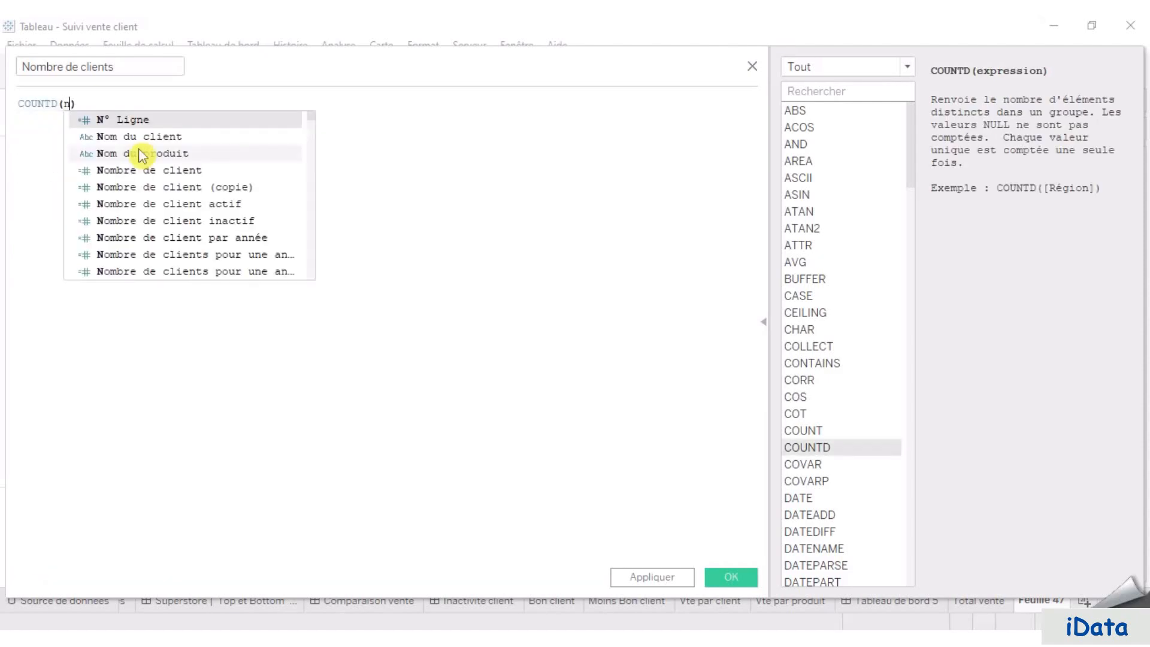
{"action": "left_click", "coordinate": [171, 119]}
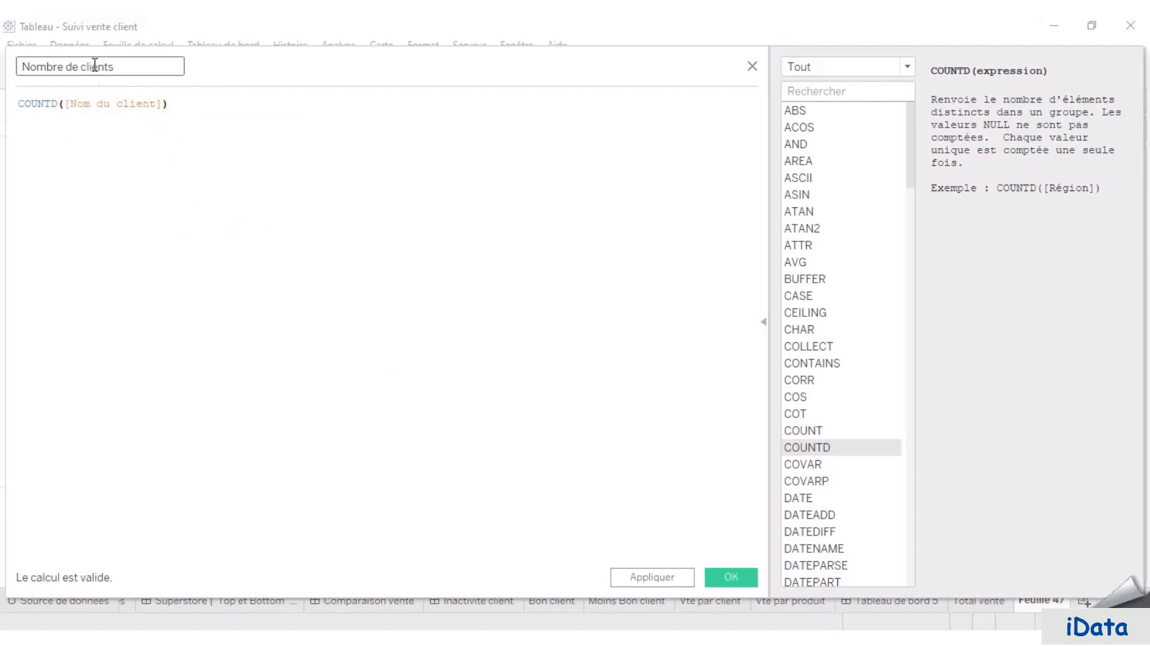
{"action": "left_click_drag", "start_coordinate": [93, 66], "coordinate": [20, 67]}
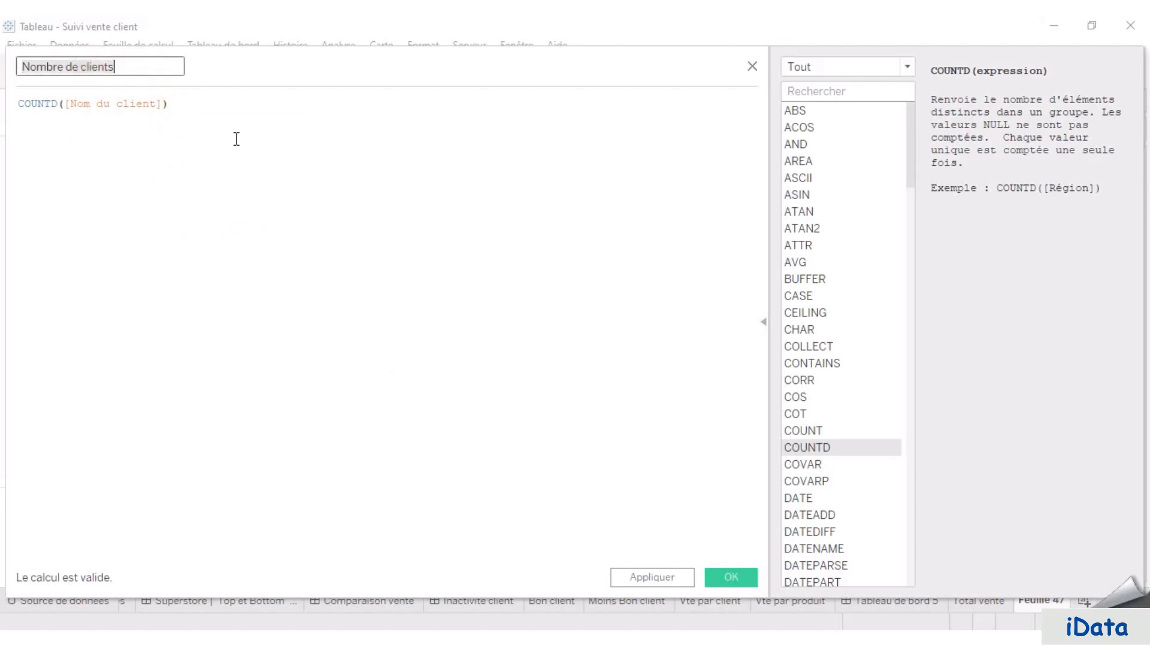
{"action": "left_click", "coordinate": [742, 573]}
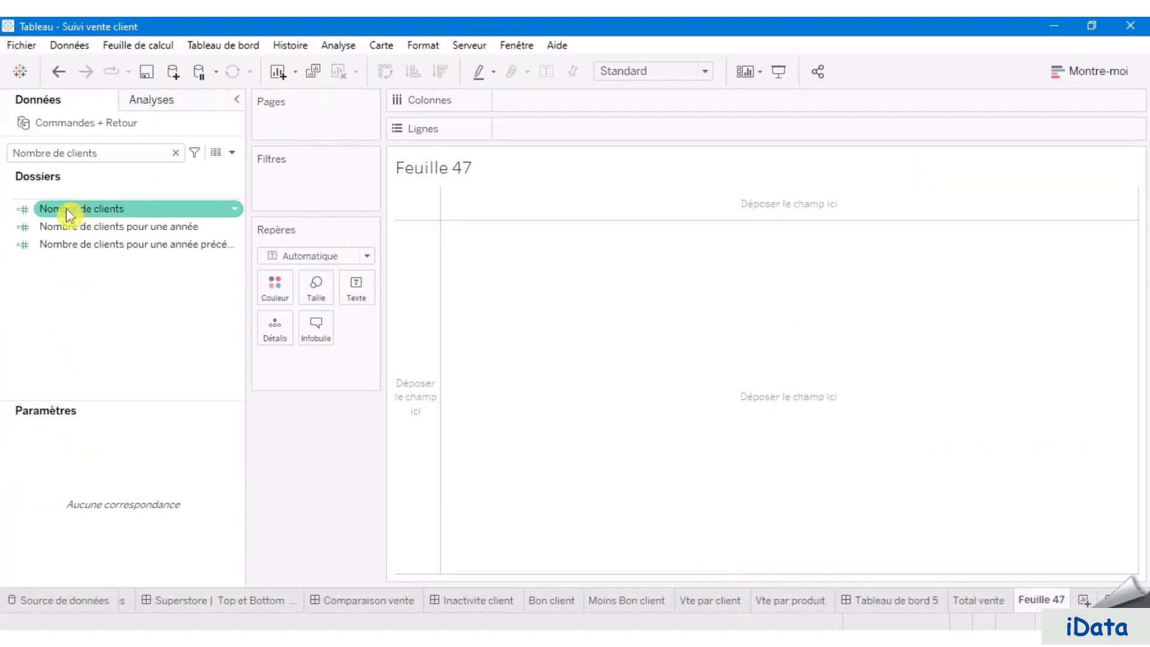
- Show Nombre de clients as the left-aligned text label "Nombre de clients : <AGG(Nombre de clients)>" in bold 12 pt Trebuchet MS and hide the sheet title
{"action": "left_click_drag", "start_coordinate": [67, 209], "coordinate": [367, 305]}
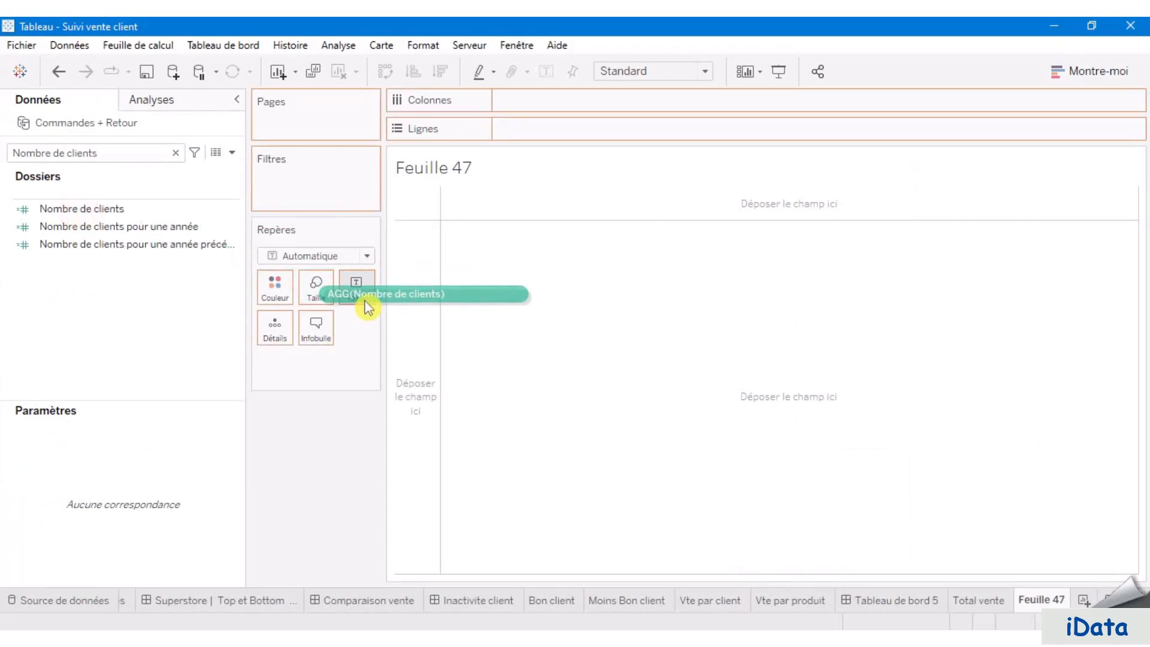
{"action": "left_click", "coordinate": [364, 289]}
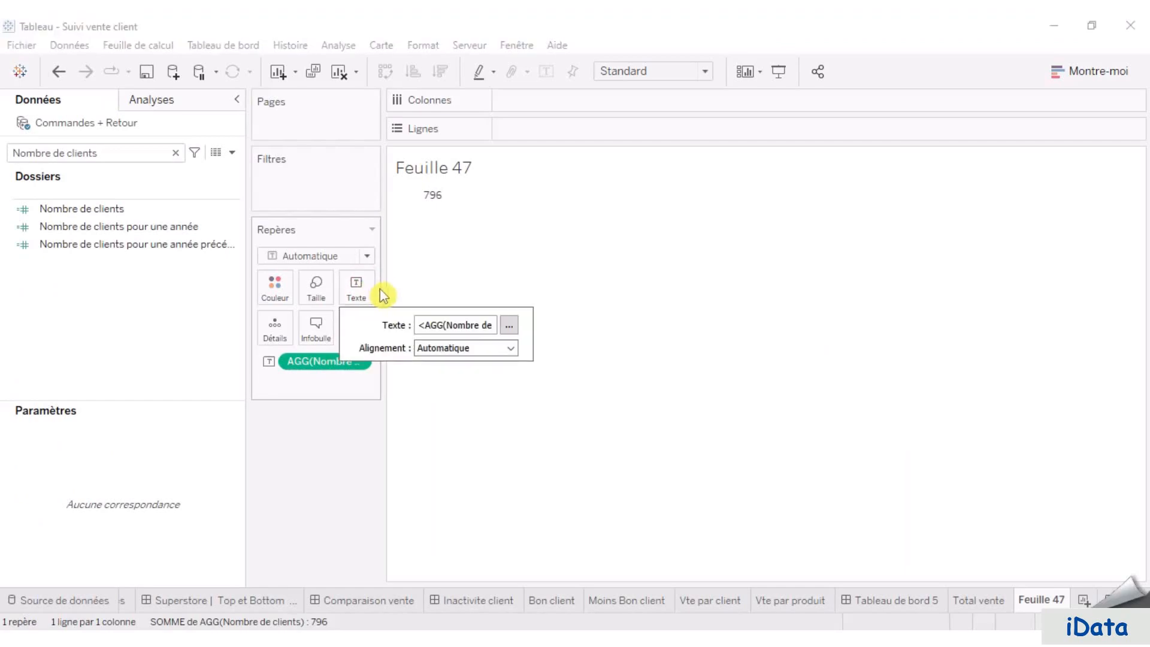
{"action": "left_click", "coordinate": [511, 328]}
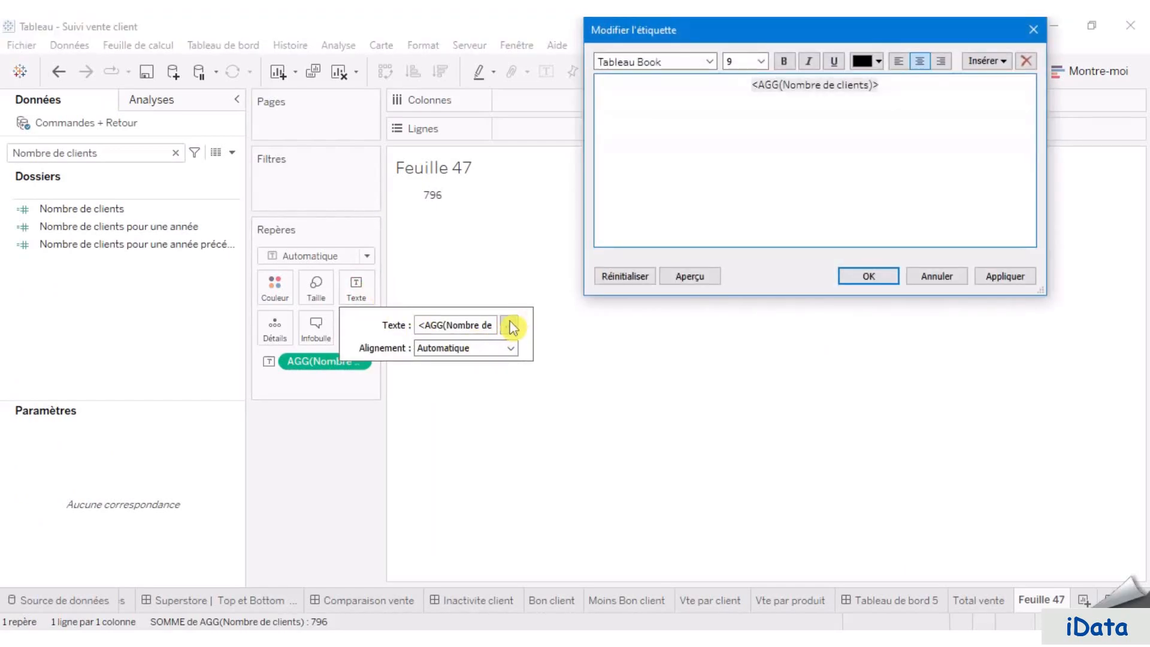
{"action": "key", "text": "ctrl+a"}
{"action": "type", "text": "Nombre de clients : <AGG(Nombre de clients)>"}
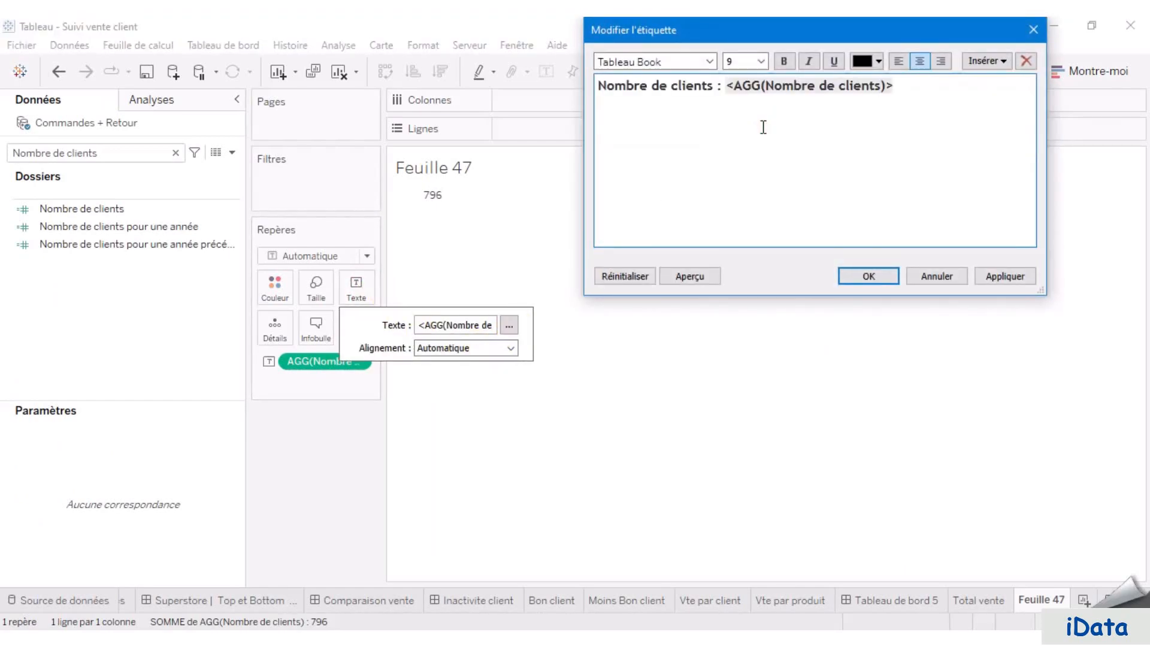
{"action": "double_click", "coordinate": [755, 88]}
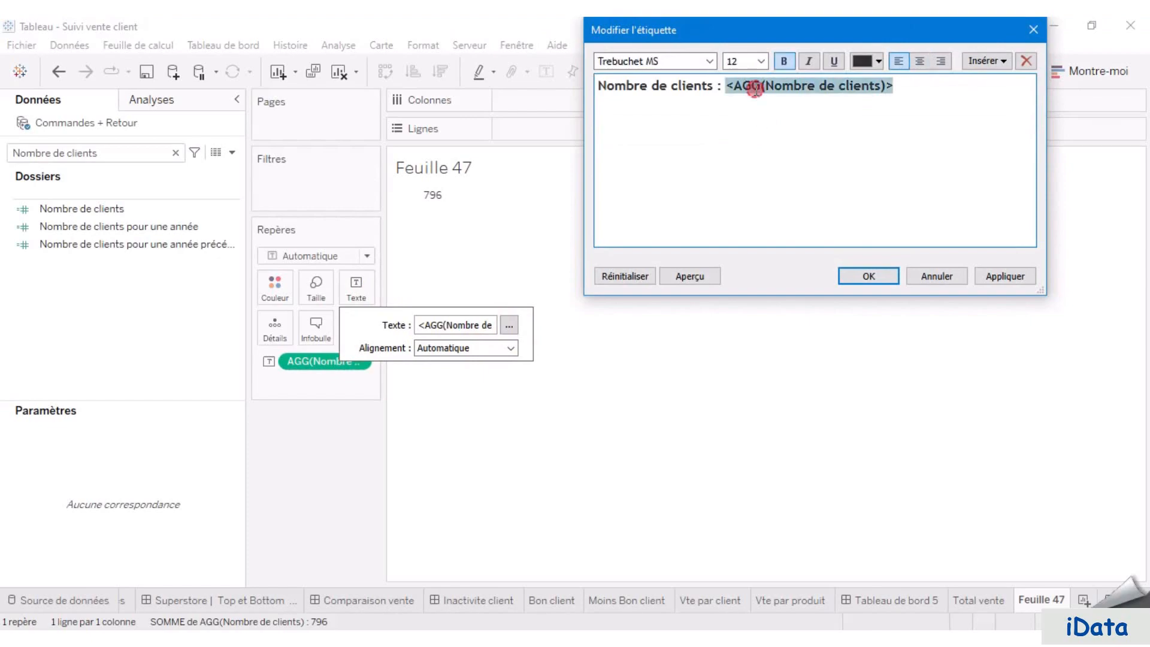
{"action": "left_click", "coordinate": [855, 276]}
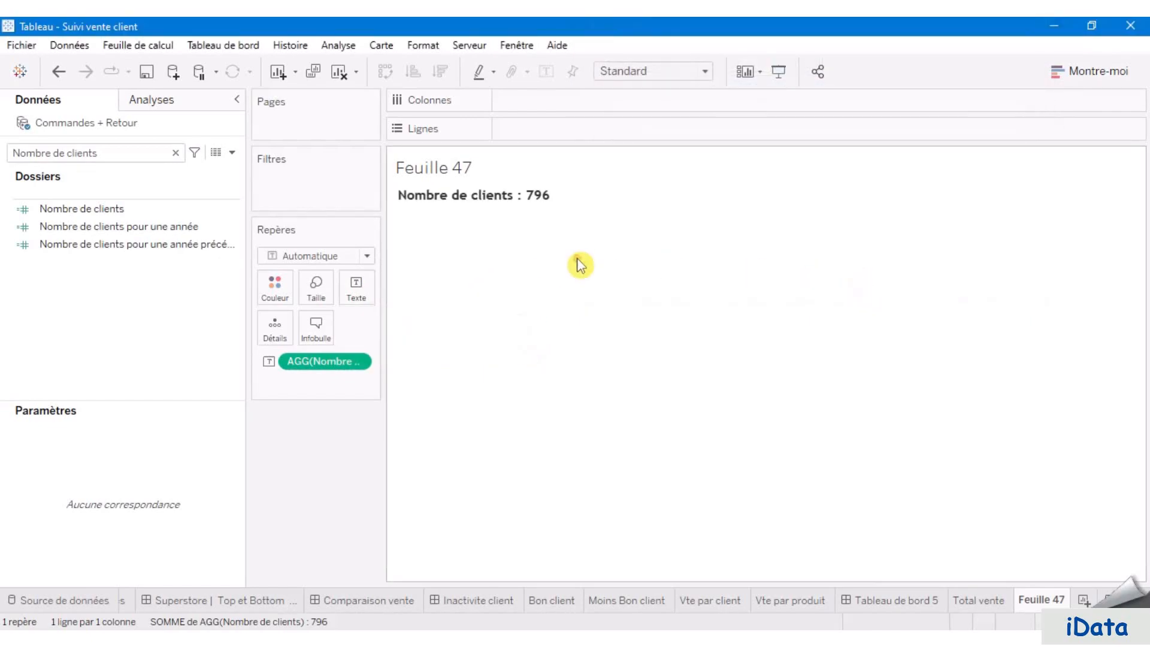
{"action": "right_click", "coordinate": [462, 171]}
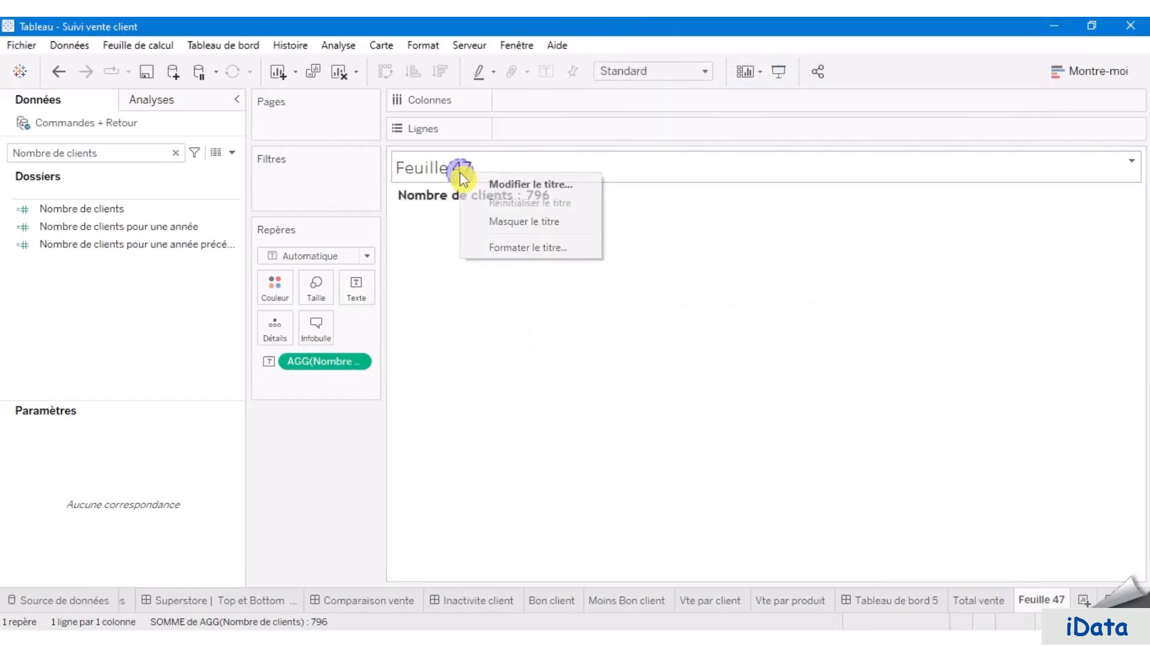
{"action": "left_click", "coordinate": [566, 223]}
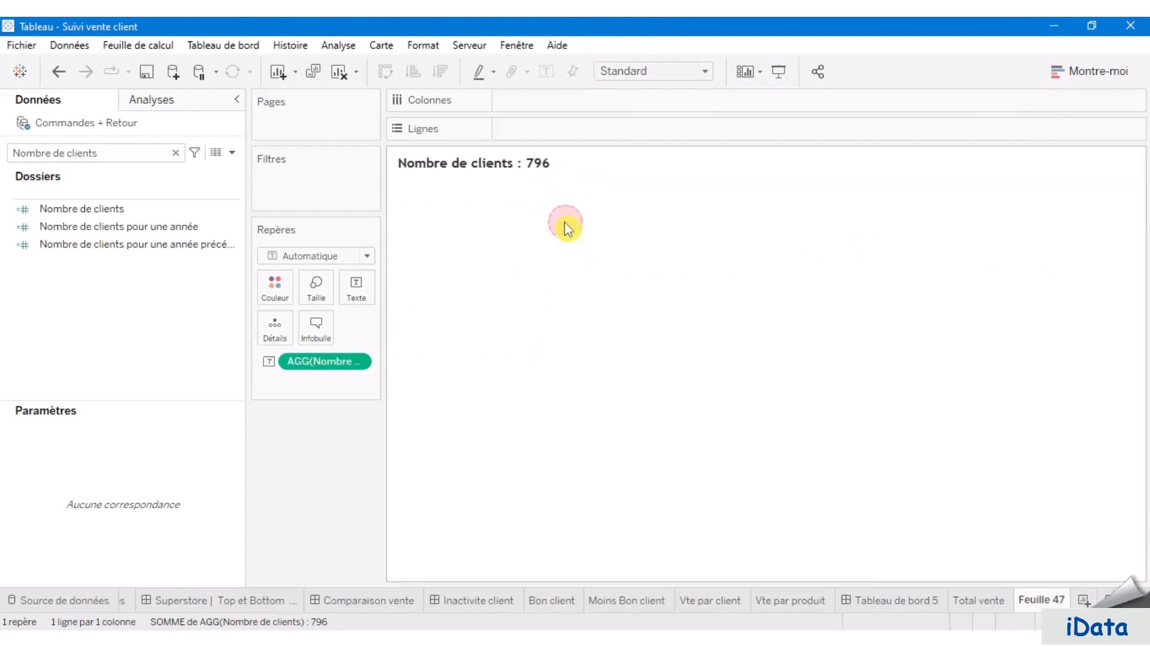
- Filter the sheet with Est dans la période de vente set to Vrai and save the workbook
{"action": "triple_click", "coordinate": [118, 150]}
{"action": "type", "text": "es"}
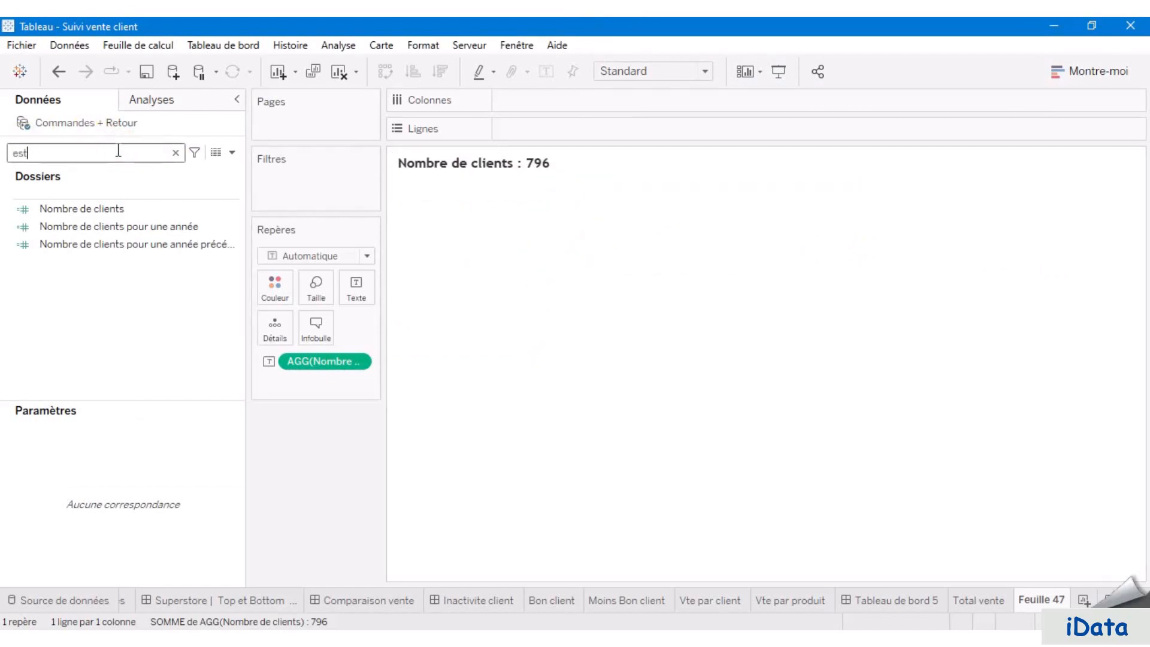
{"action": "type", "text": "t"}
{"action": "left_click_drag", "start_coordinate": [110, 216], "coordinate": [322, 187]}
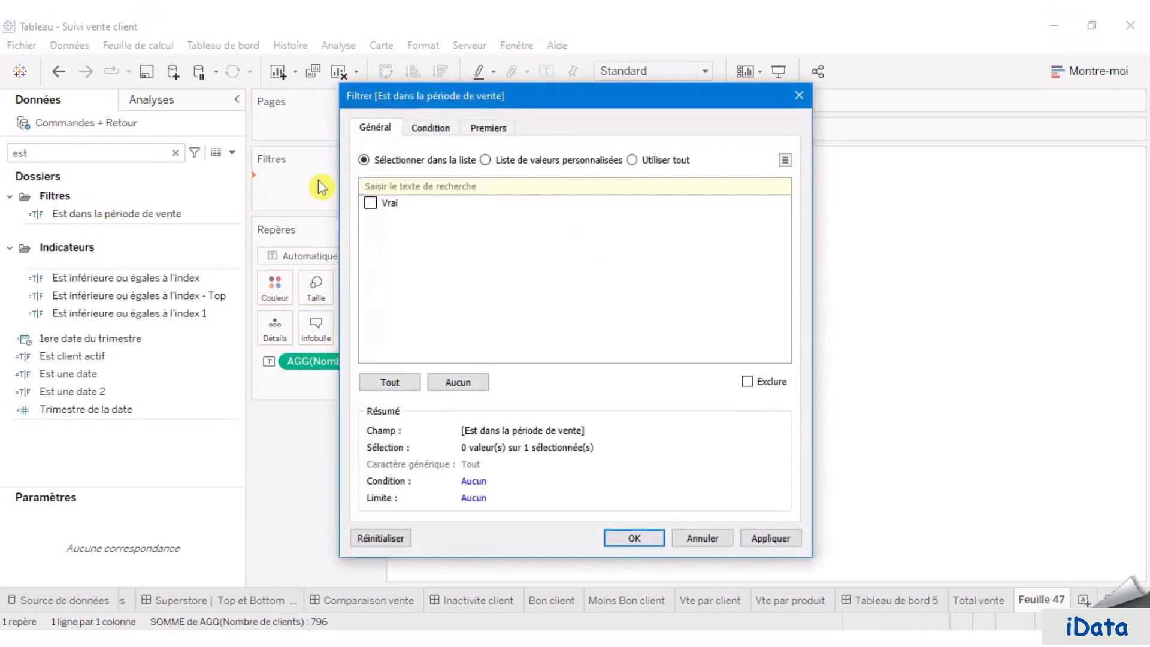
{"action": "left_click", "coordinate": [378, 204]}
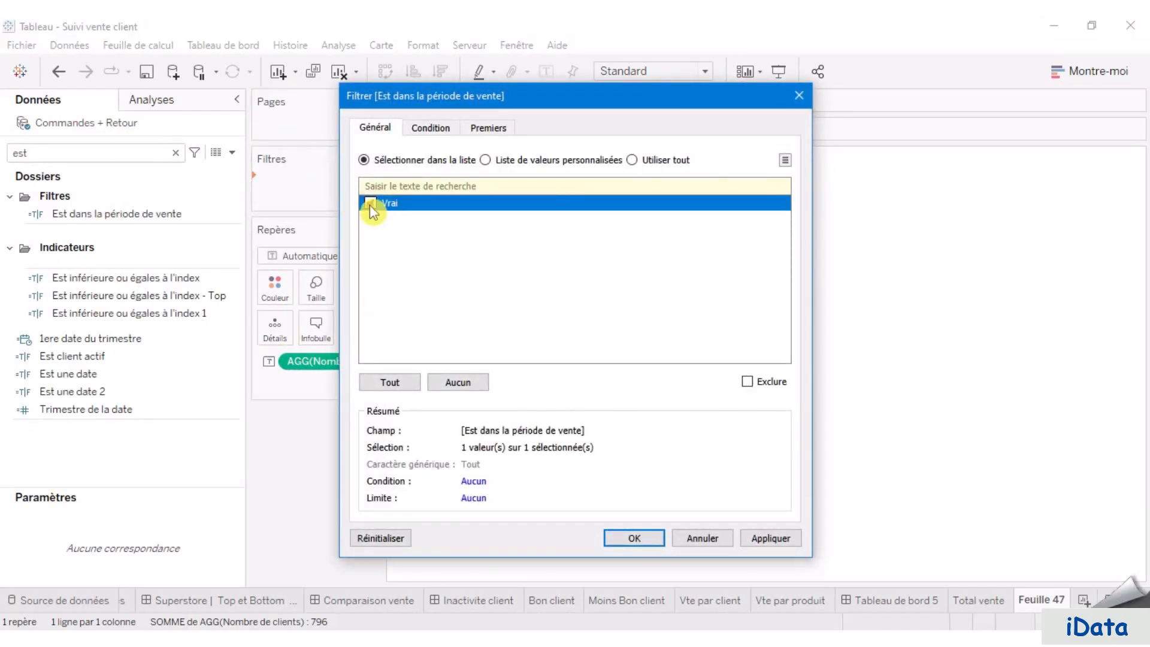
{"action": "left_click", "coordinate": [770, 539]}
{"action": "left_click", "coordinate": [640, 538]}
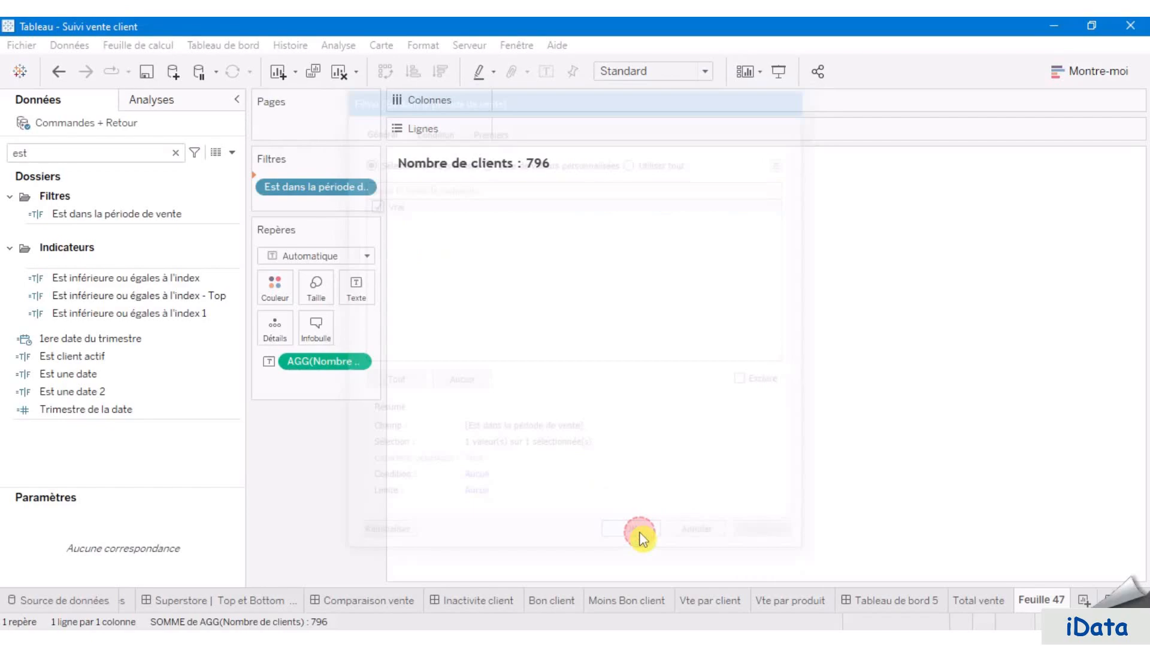
{"action": "left_click", "coordinate": [146, 71]}
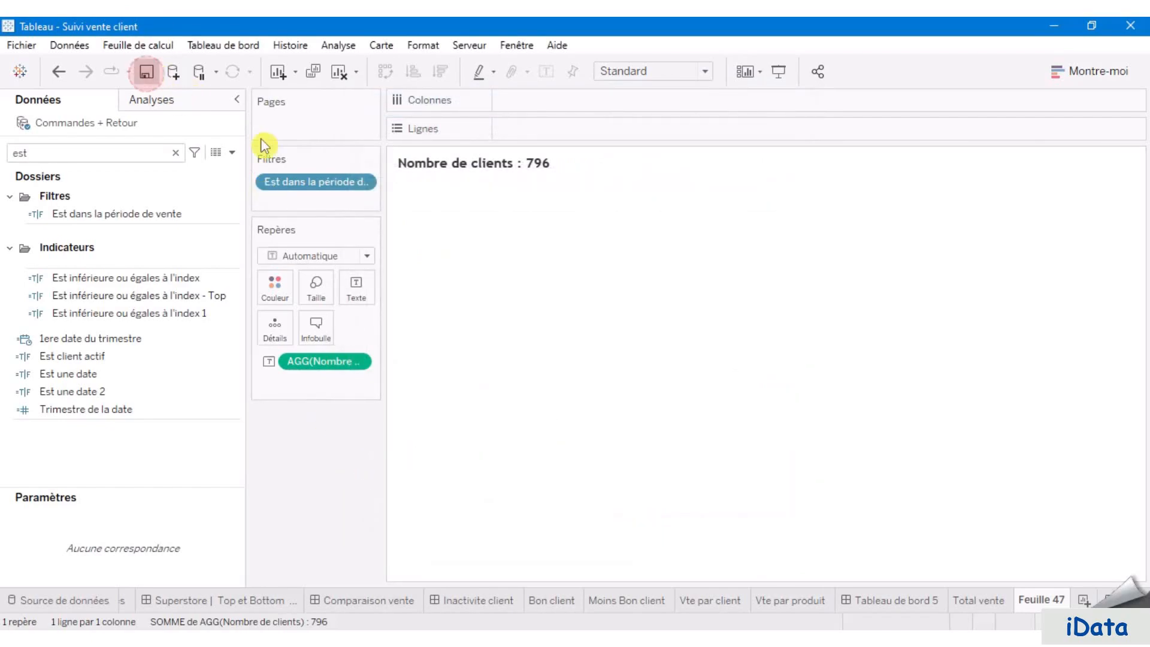
- Rename the Feuille 47 worksheet as Total client
{"action": "left_click", "coordinate": [888, 607]}
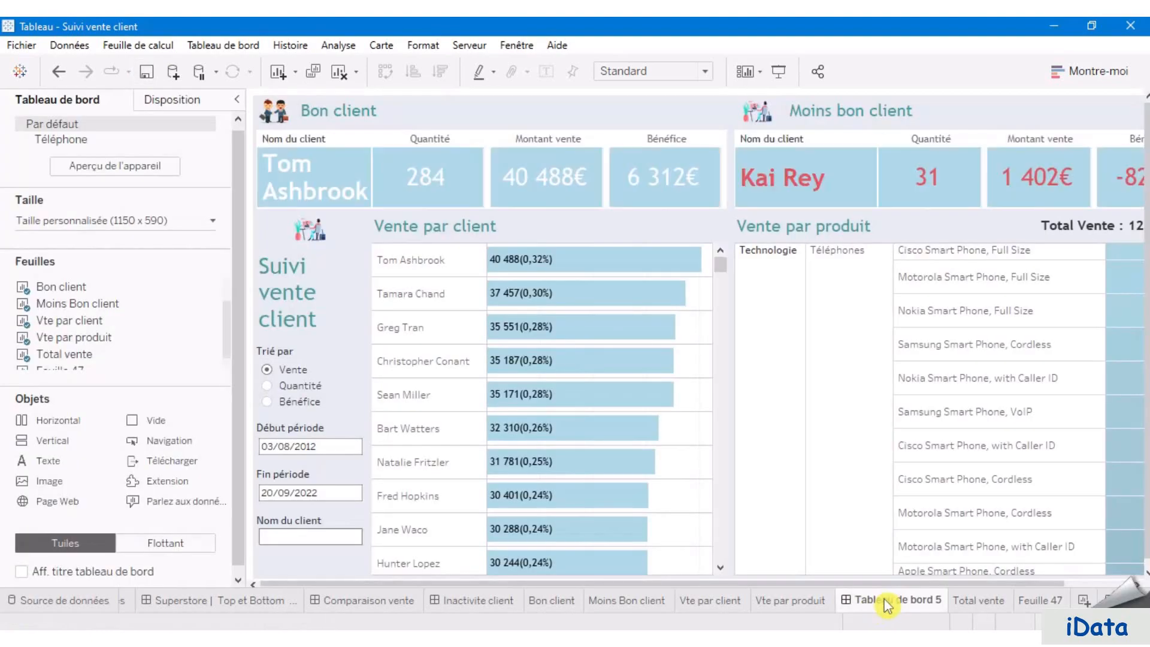
{"action": "mouse_move", "coordinate": [153, 375]}
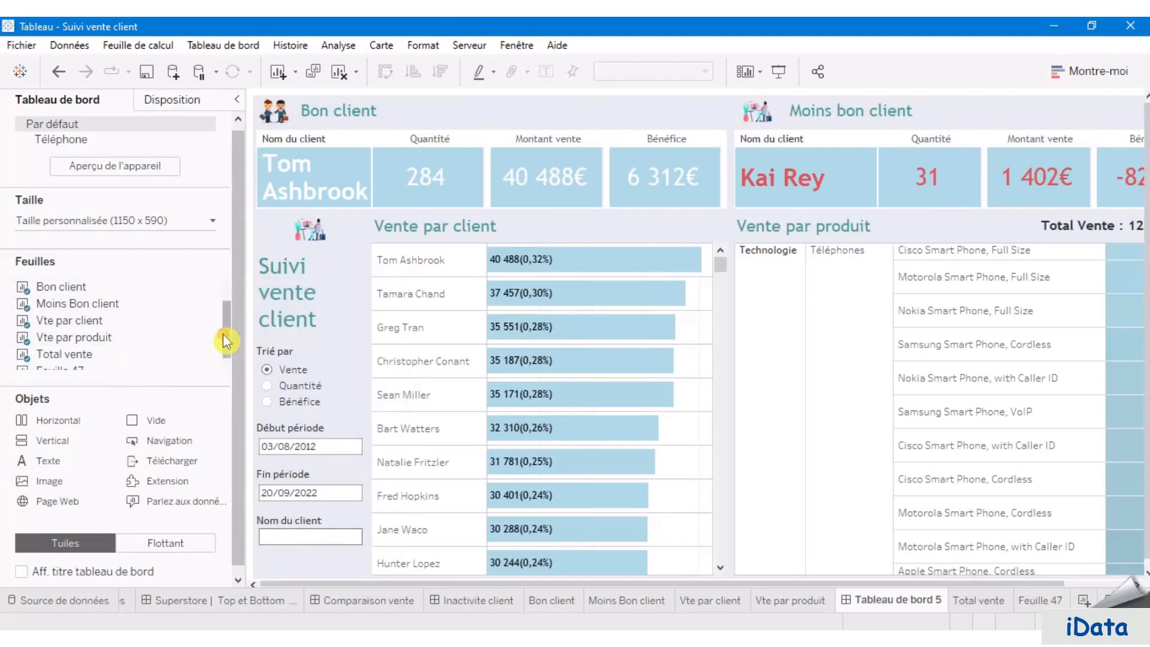
{"action": "left_click_drag", "start_coordinate": [228, 326], "coordinate": [228, 362]}
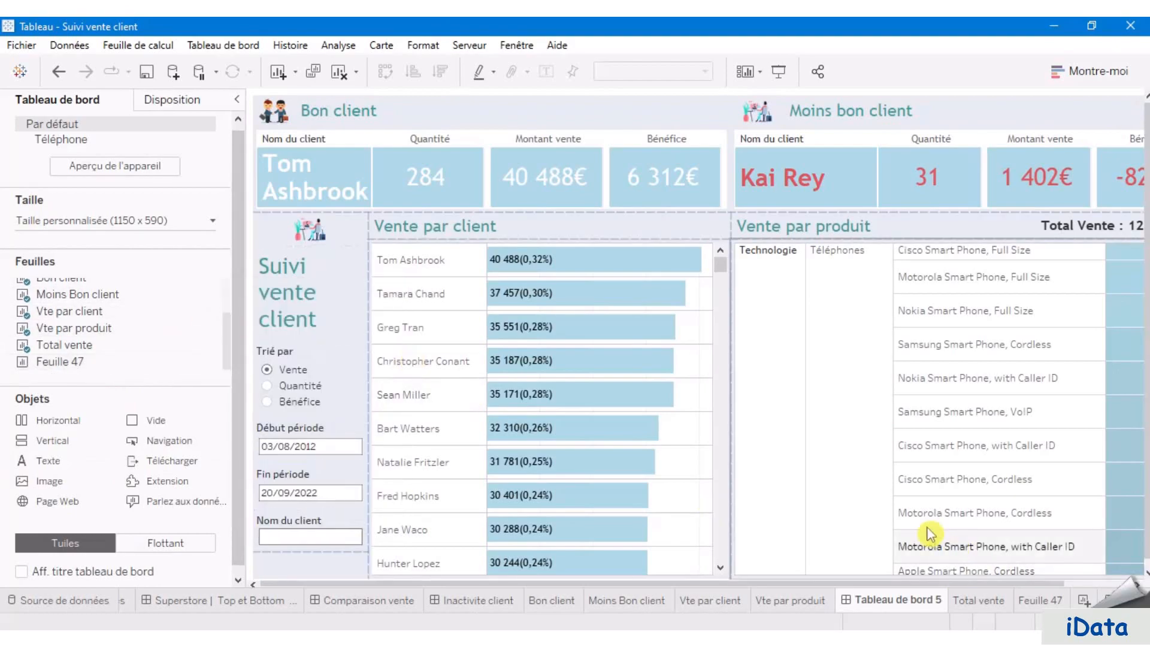
{"action": "double_click", "coordinate": [1045, 602]}
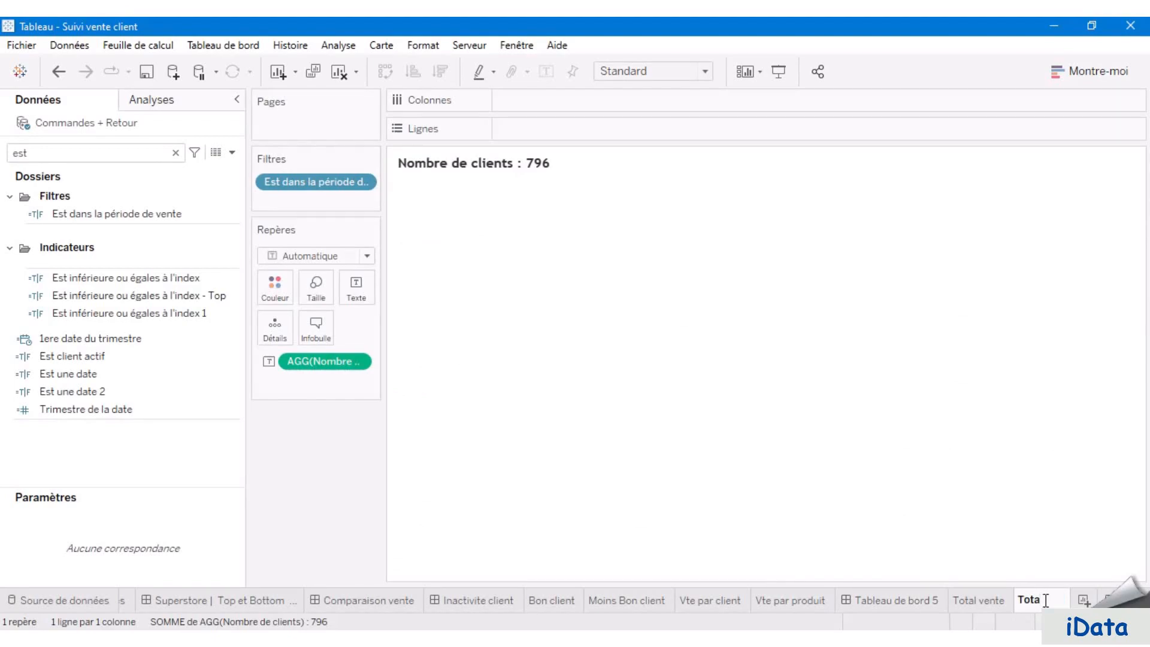
{"action": "type", "text": "Total client"}
{"action": "key", "text": "Return"}
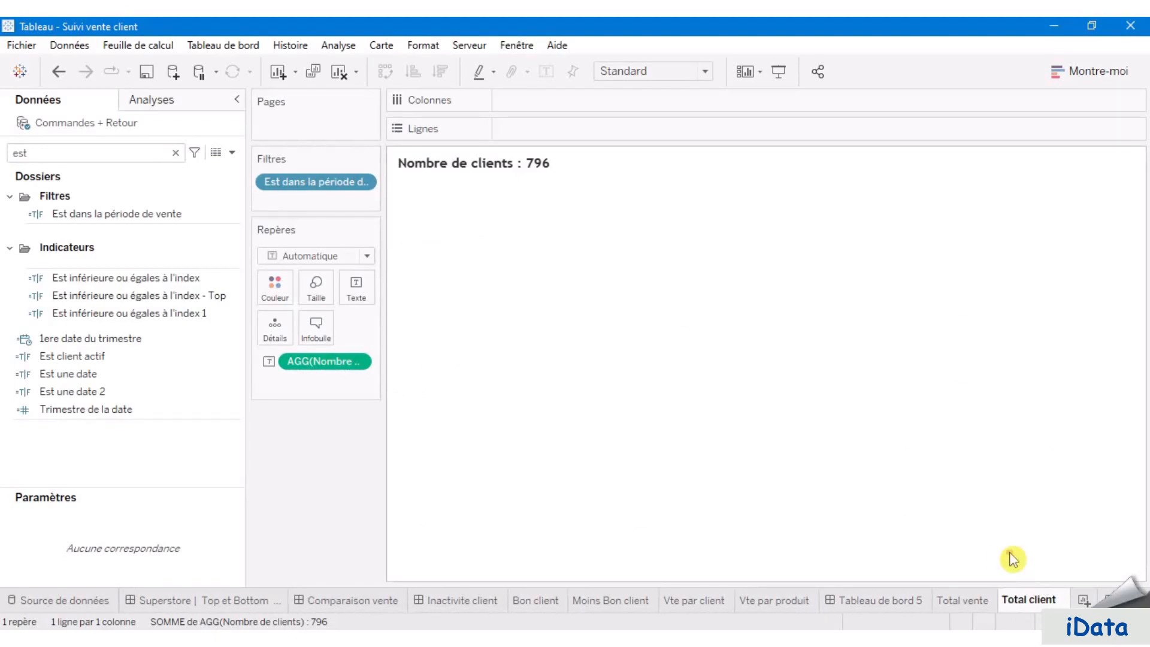
- Place the Total client sheet on Tableau de bord 5 between the Vente par client heading and its chart, and hide its title
{"action": "left_click", "coordinate": [971, 602]}
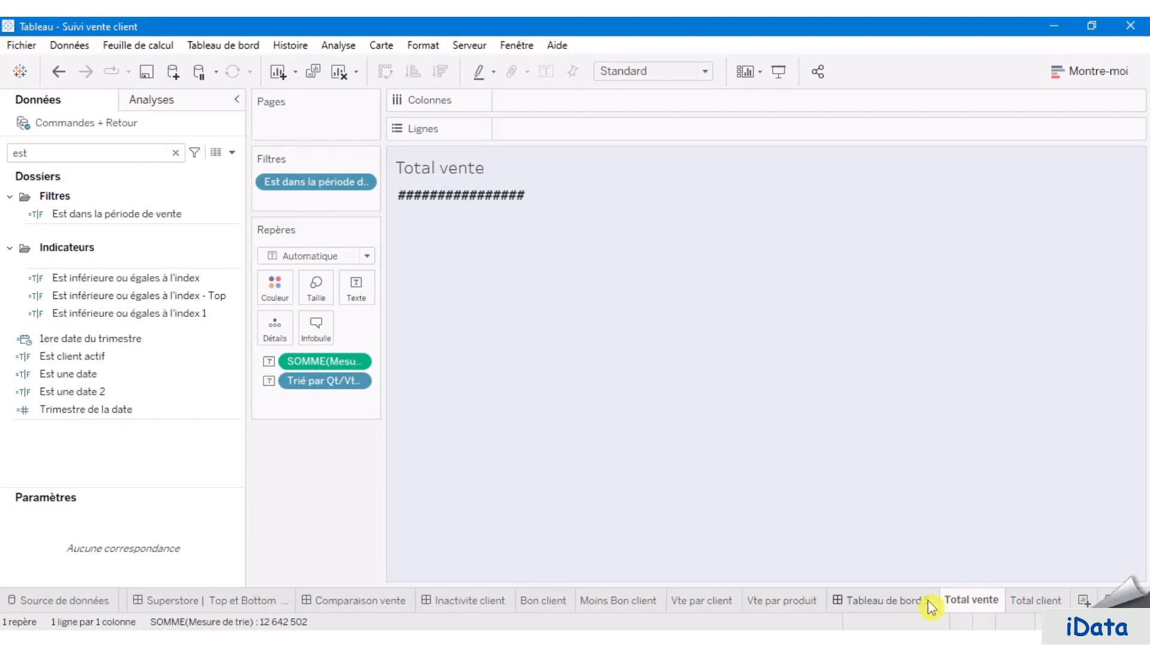
{"action": "left_click", "coordinate": [904, 602]}
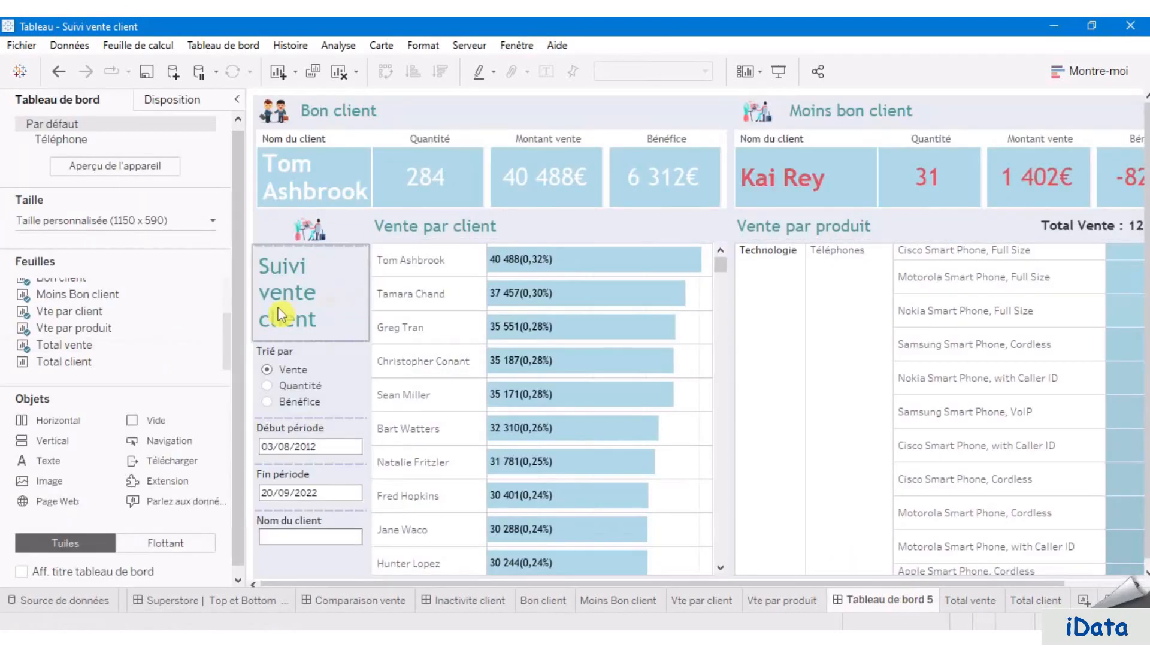
{"action": "mouse_move", "coordinate": [64, 362]}
{"action": "left_mouse_down"}
{"action": "mouse_move", "coordinate": [464, 262]}
{"action": "mouse_move", "coordinate": [509, 228]}
{"action": "mouse_move", "coordinate": [502, 218]}
{"action": "mouse_move", "coordinate": [509, 265]}
{"action": "left_mouse_up"}
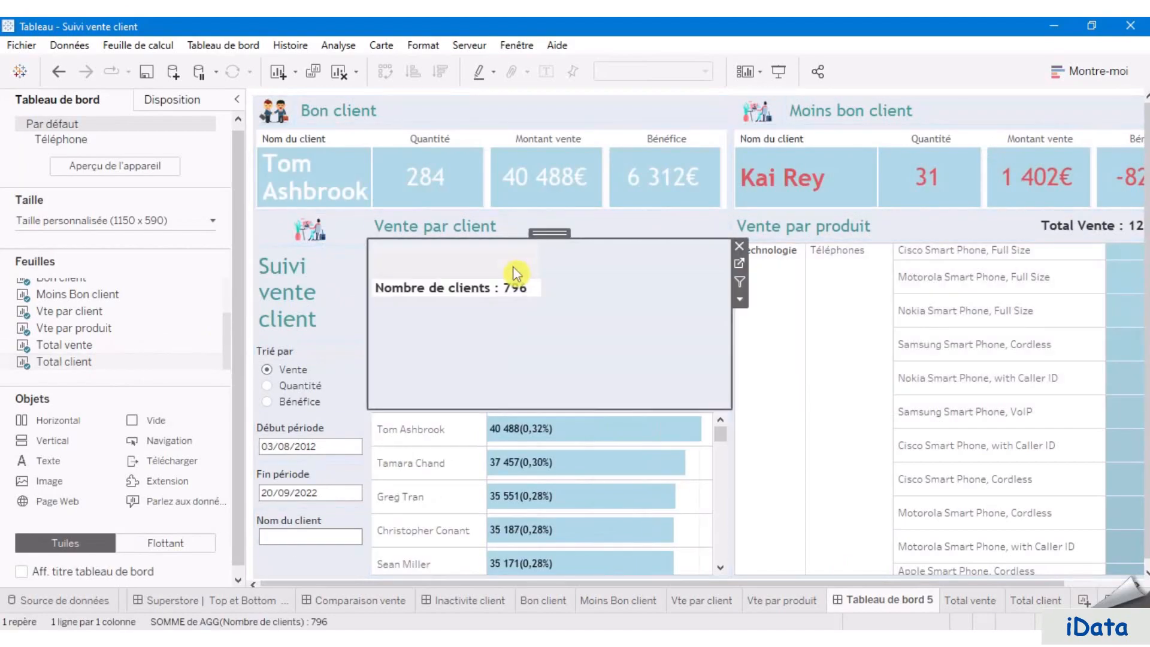
{"action": "left_click", "coordinate": [741, 305]}
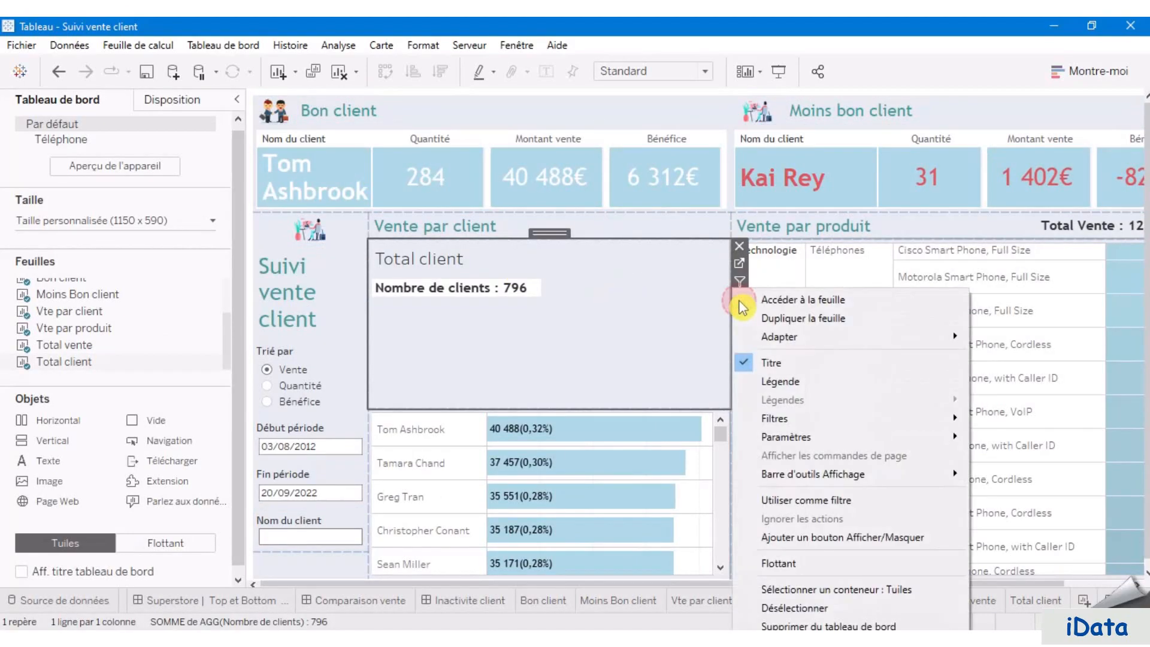
{"action": "left_click", "coordinate": [804, 365]}
- Set the Total client sheet's worksheet shading to the copied lavender HTML colour that matches the dashboard background
{"action": "right_click", "coordinate": [509, 255]}
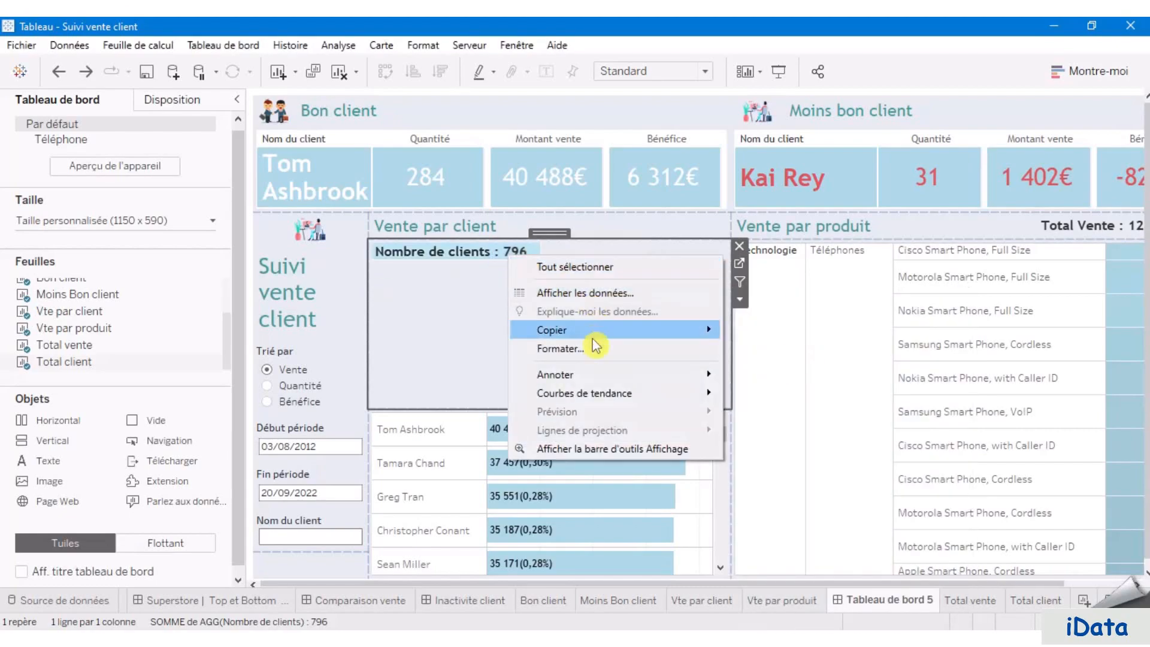
{"action": "left_click", "coordinate": [589, 352]}
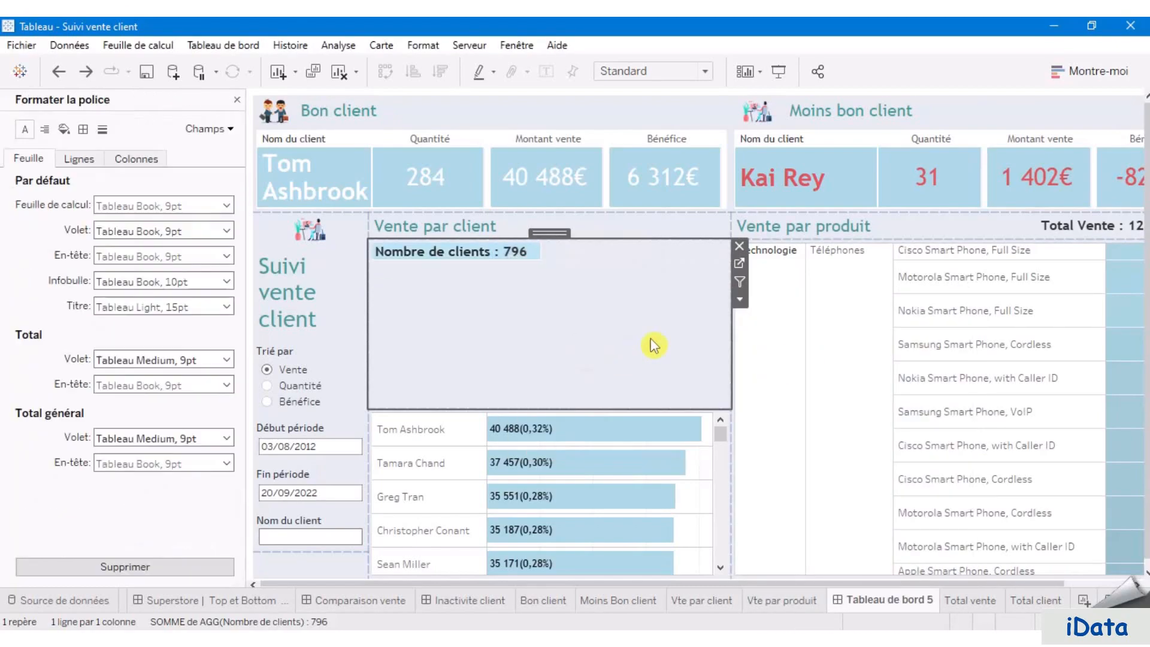
{"action": "left_click", "coordinate": [64, 130]}
{"action": "left_click", "coordinate": [112, 205]}
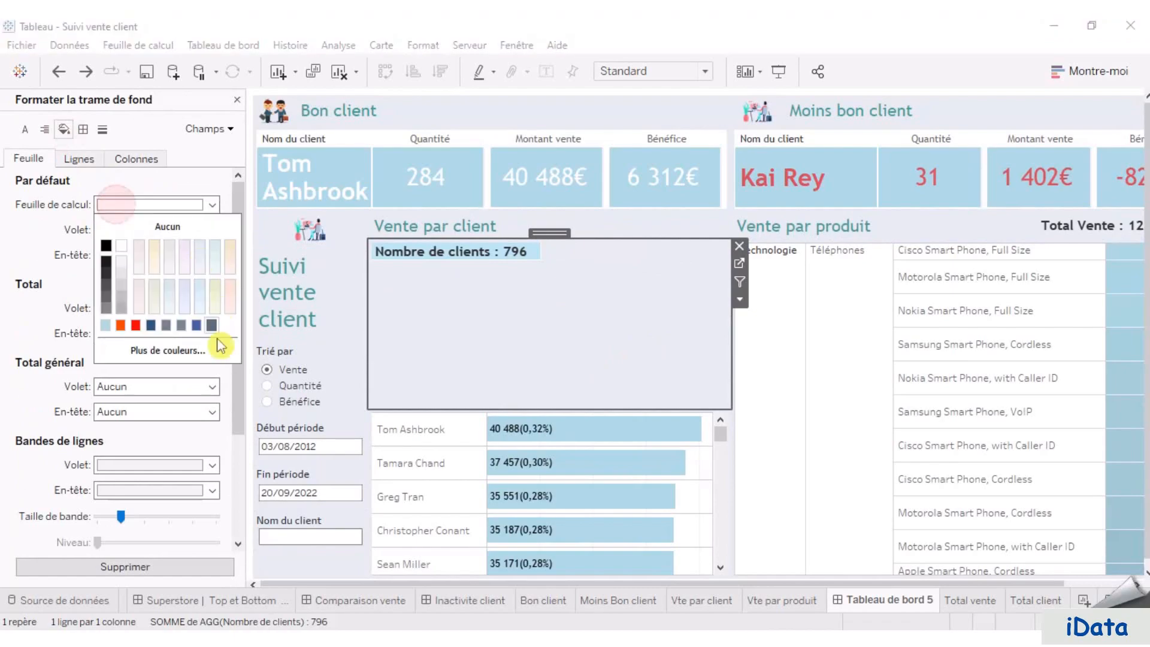
{"action": "left_click", "coordinate": [186, 351]}
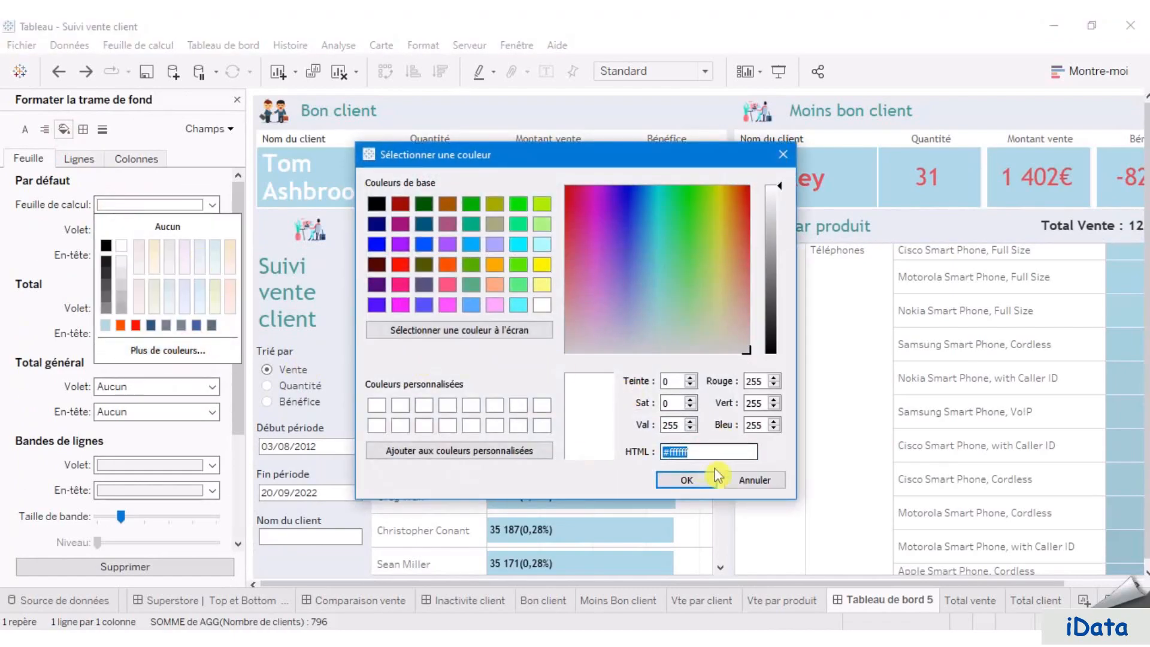
{"action": "key", "text": "ctrl+v"}
{"action": "left_click", "coordinate": [686, 480]}
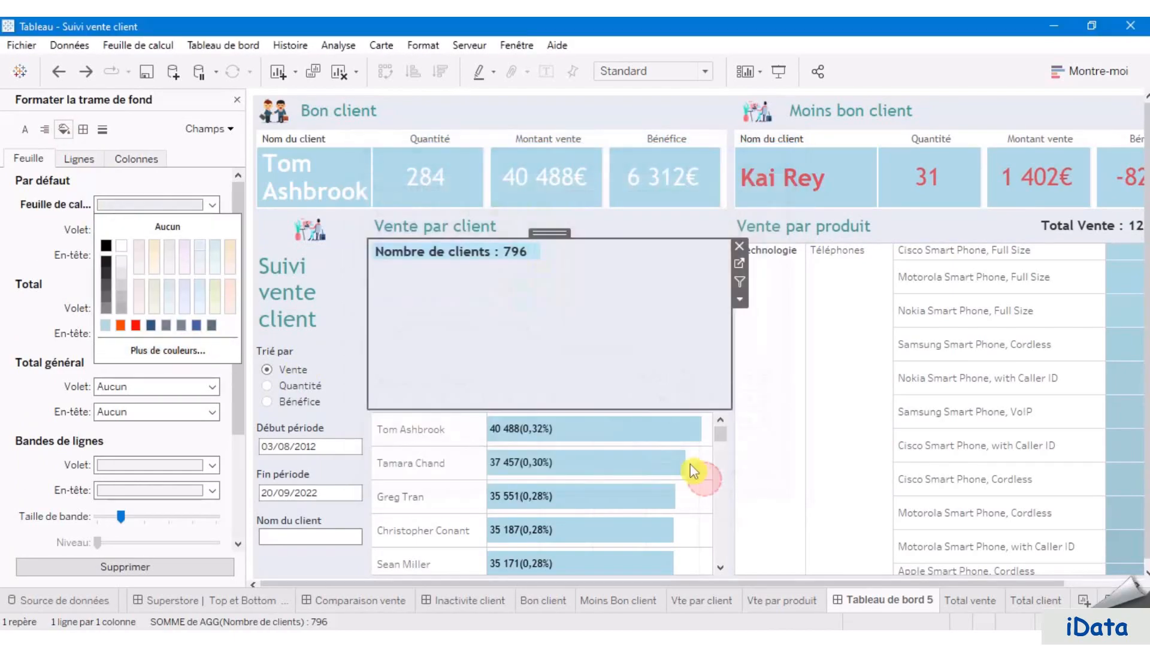
{"action": "left_click", "coordinate": [204, 191]}
{"action": "left_click", "coordinate": [237, 99]}
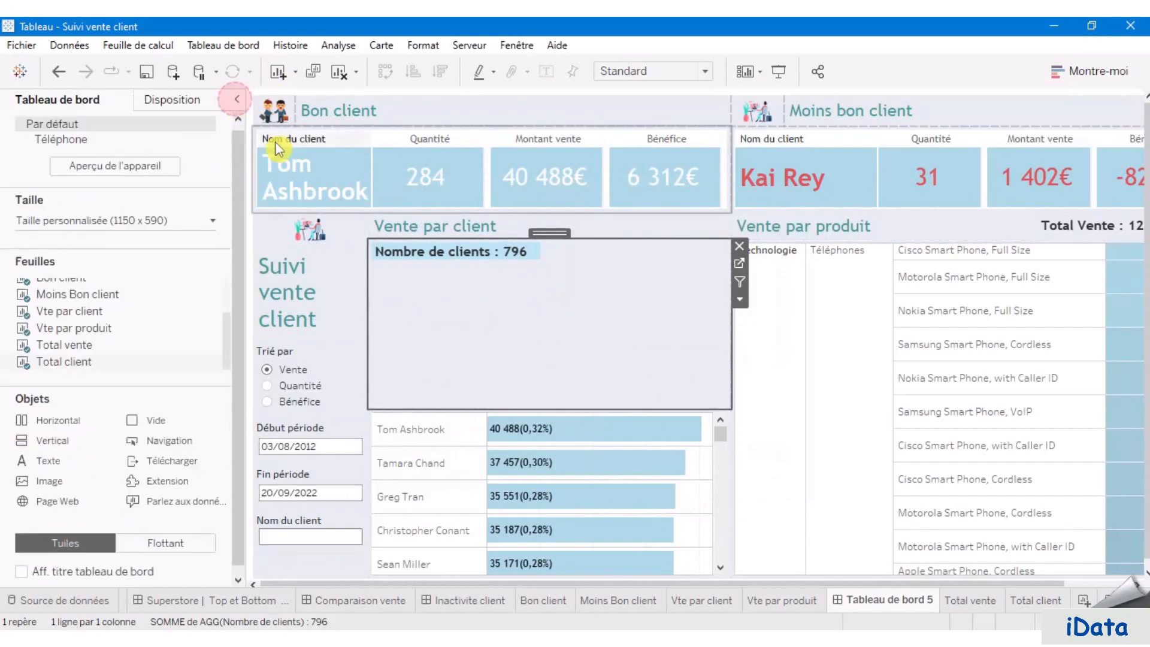
{"action": "left_click", "coordinate": [595, 336]}
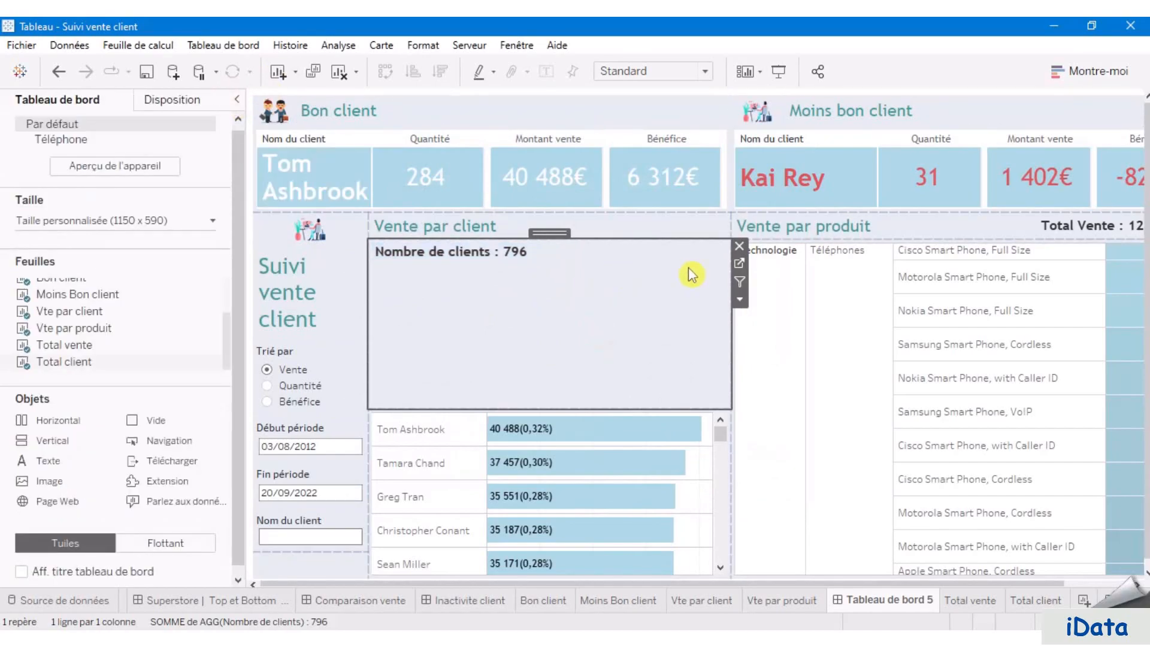
- Make the Total client sheet floating, shrink it to one text line high and move it up to the Vente par client heading row
{"action": "left_click", "coordinate": [740, 299]}
{"action": "left_click", "coordinate": [782, 570]}
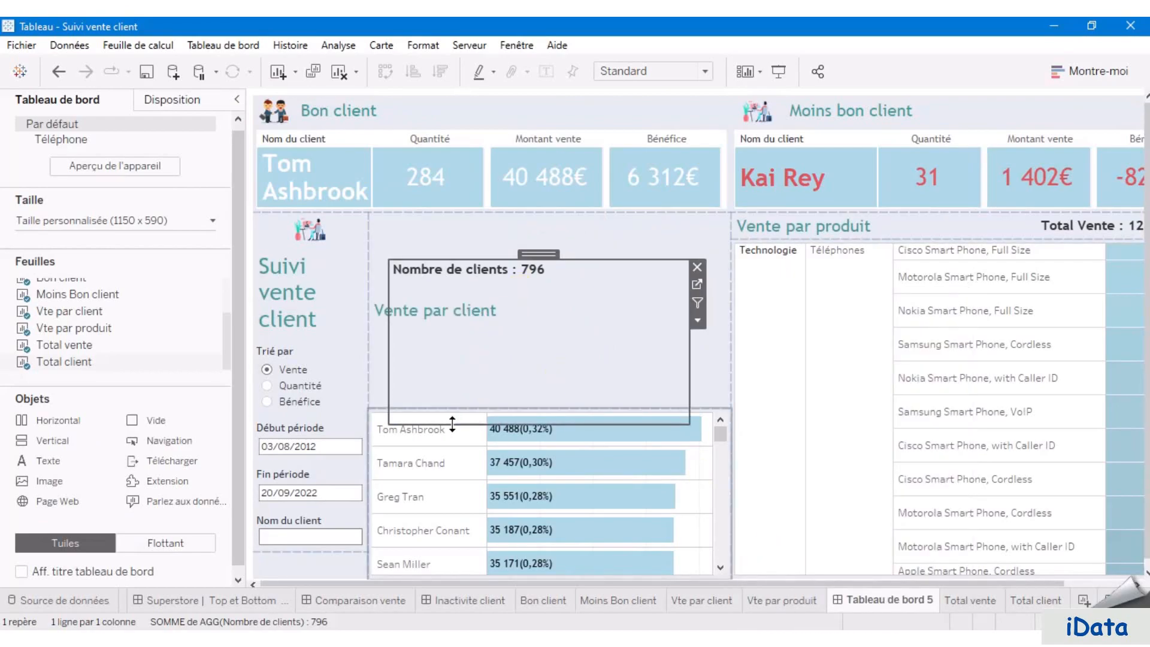
{"action": "left_click_drag", "start_coordinate": [452, 423], "coordinate": [473, 287]}
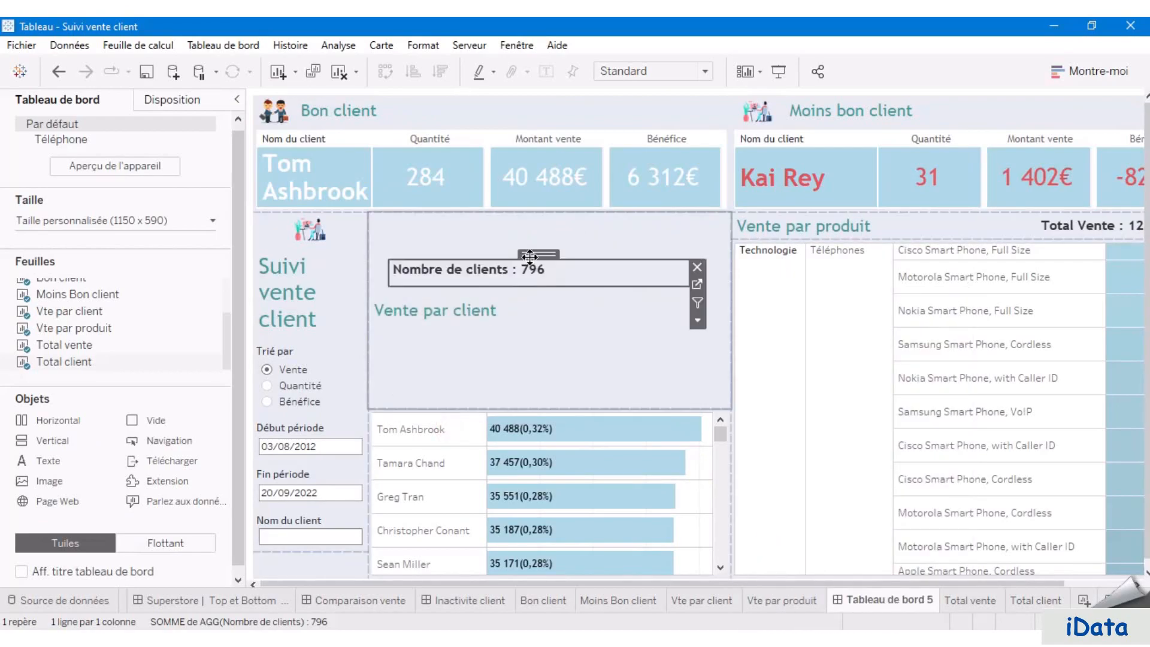
{"action": "left_click_drag", "start_coordinate": [529, 256], "coordinate": [687, 233]}
- Reduce the Vente par client heading to a single-line height and align the floating customer count with the end of its row
{"action": "left_click", "coordinate": [516, 353]}
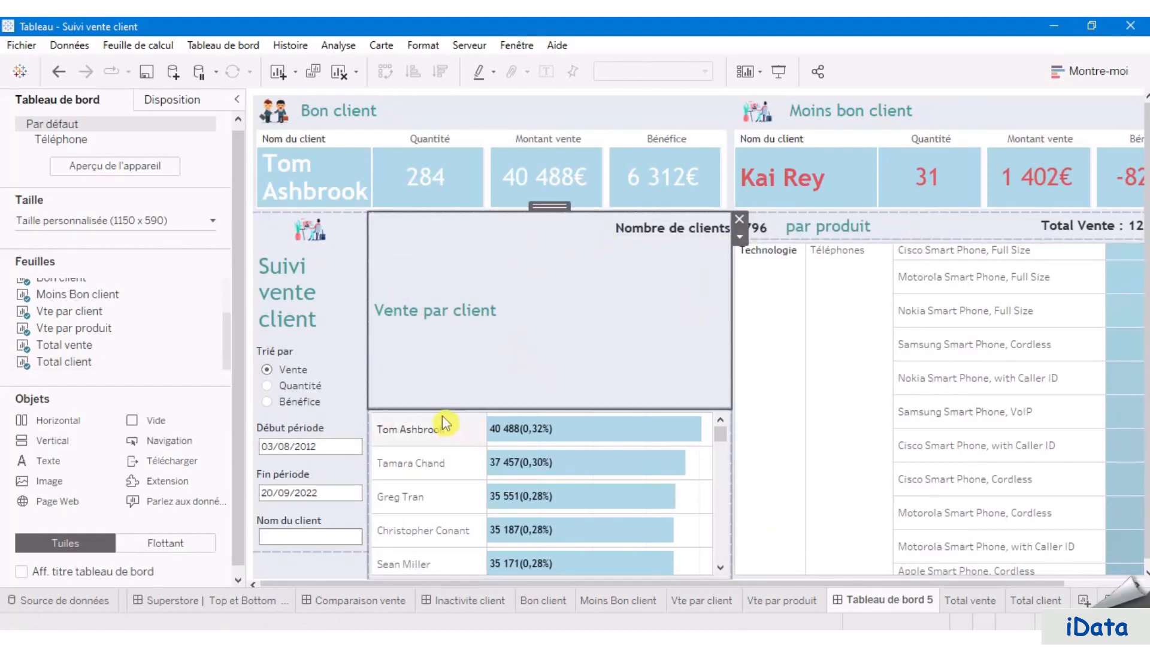
{"action": "left_click_drag", "start_coordinate": [439, 403], "coordinate": [489, 231]}
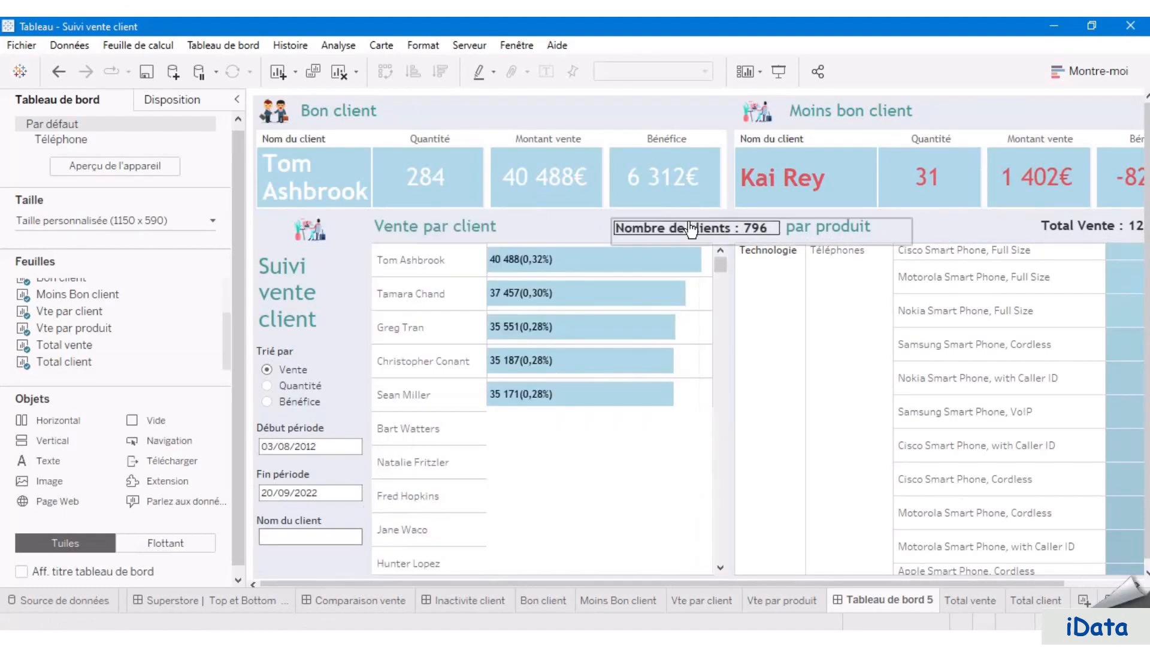
{"action": "left_click", "coordinate": [757, 234]}
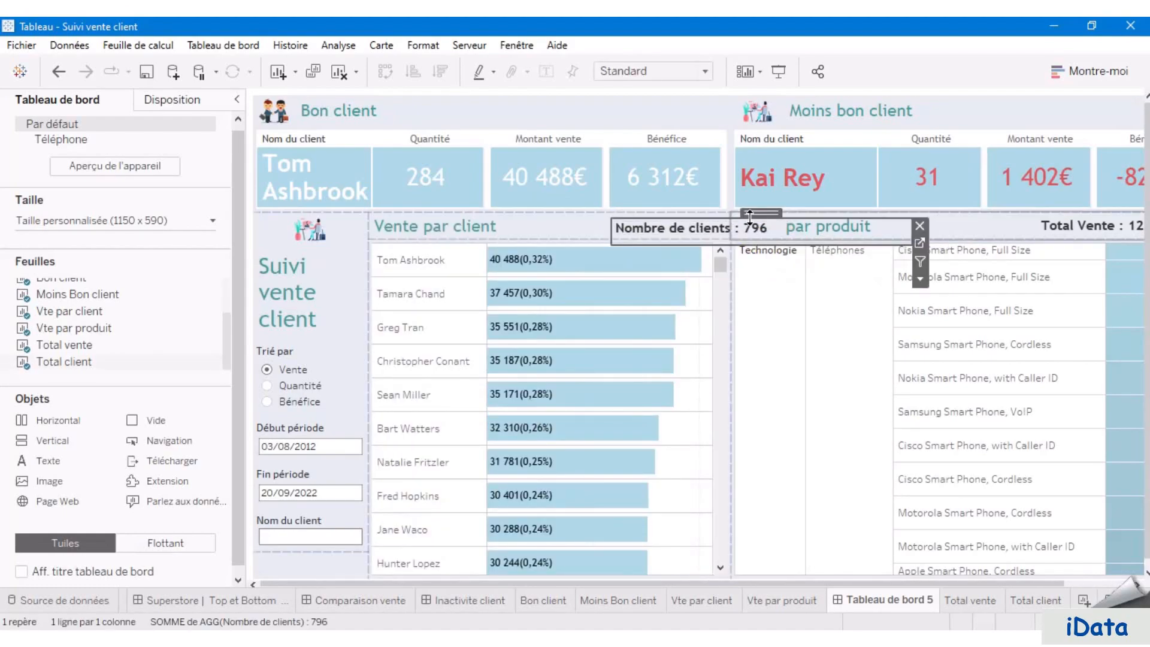
{"action": "left_click_drag", "start_coordinate": [764, 213], "coordinate": [625, 210]}
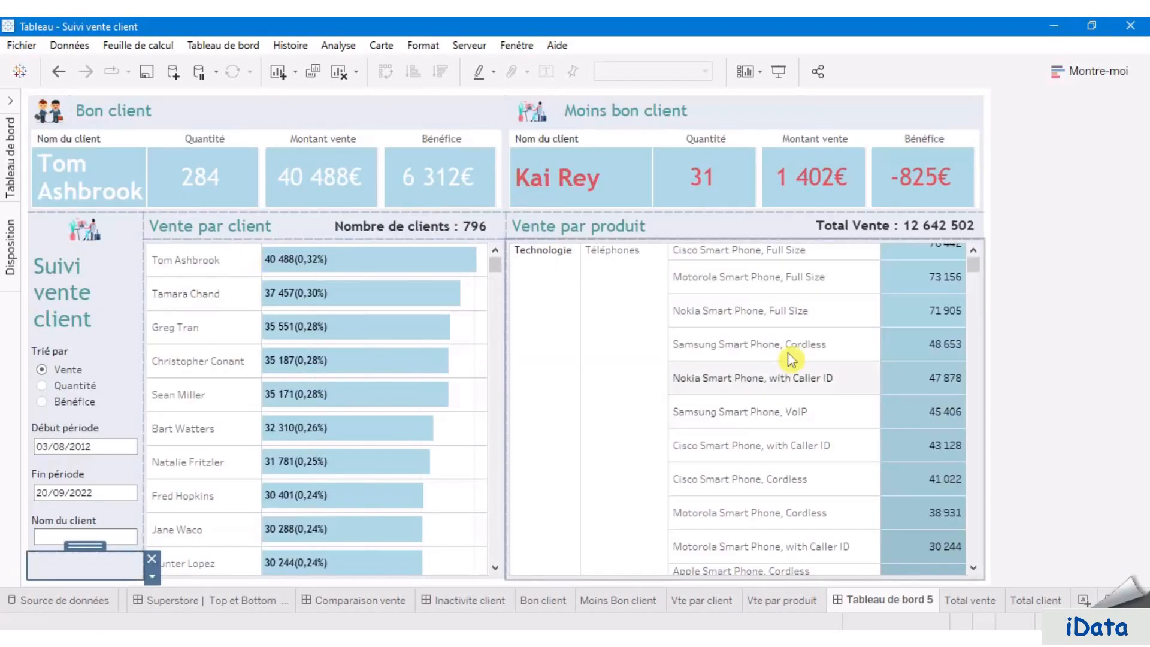
{"action": "left_click", "coordinate": [1049, 248]}
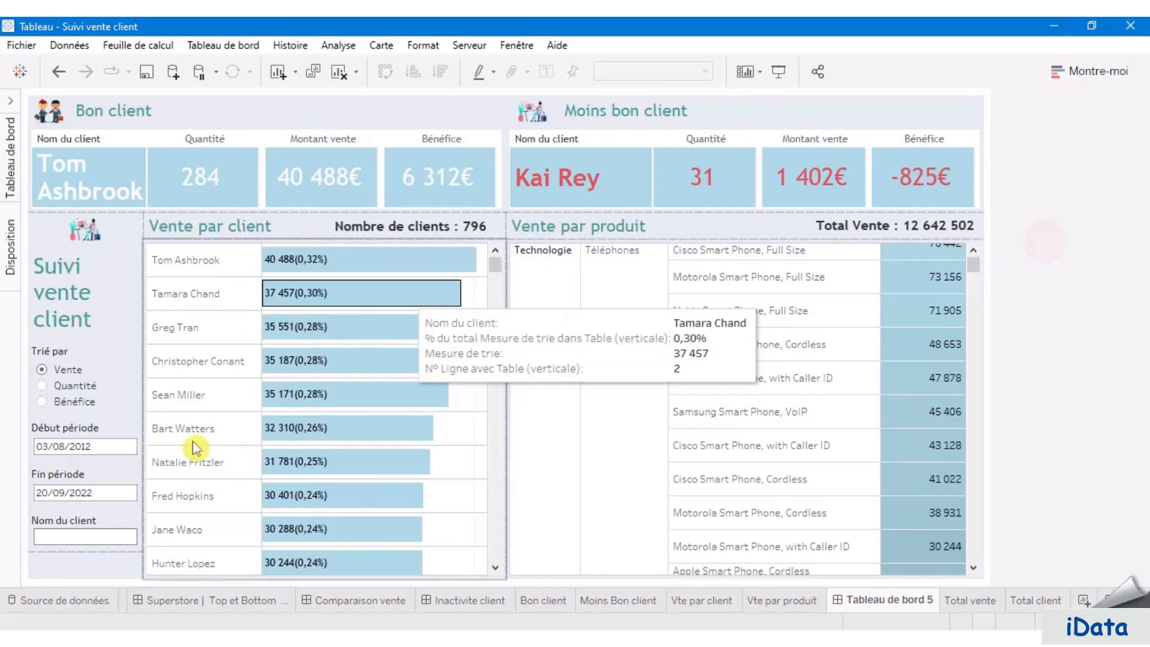
{"action": "left_click", "coordinate": [82, 529]}
{"action": "left_click", "coordinate": [156, 559]}
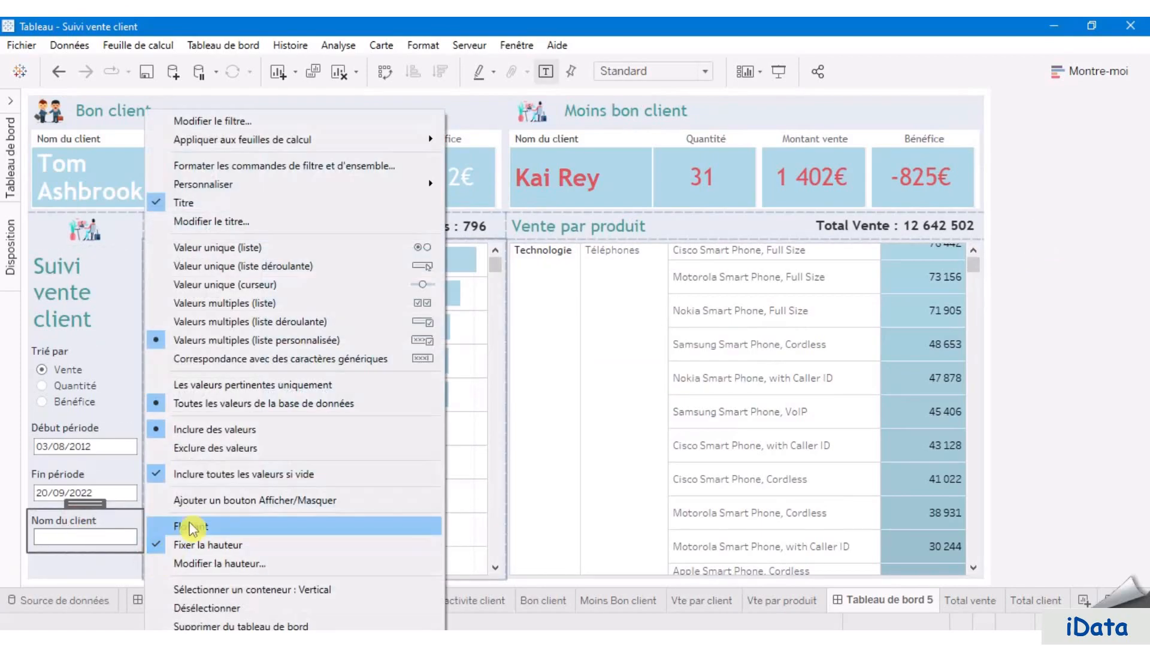
{"action": "left_click", "coordinate": [67, 566]}
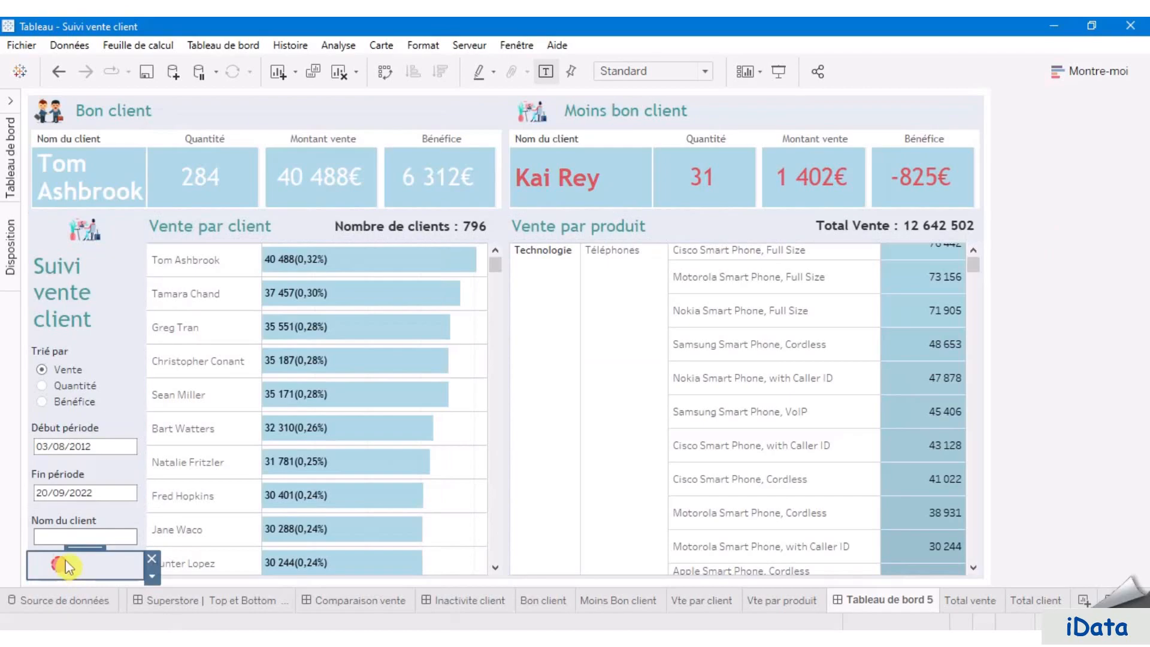
- Apply the Nom du client filter to the Bon client, Moins Bon client, Vte par produit, Total vente and Total client worksheets
{"action": "left_click", "coordinate": [90, 532]}
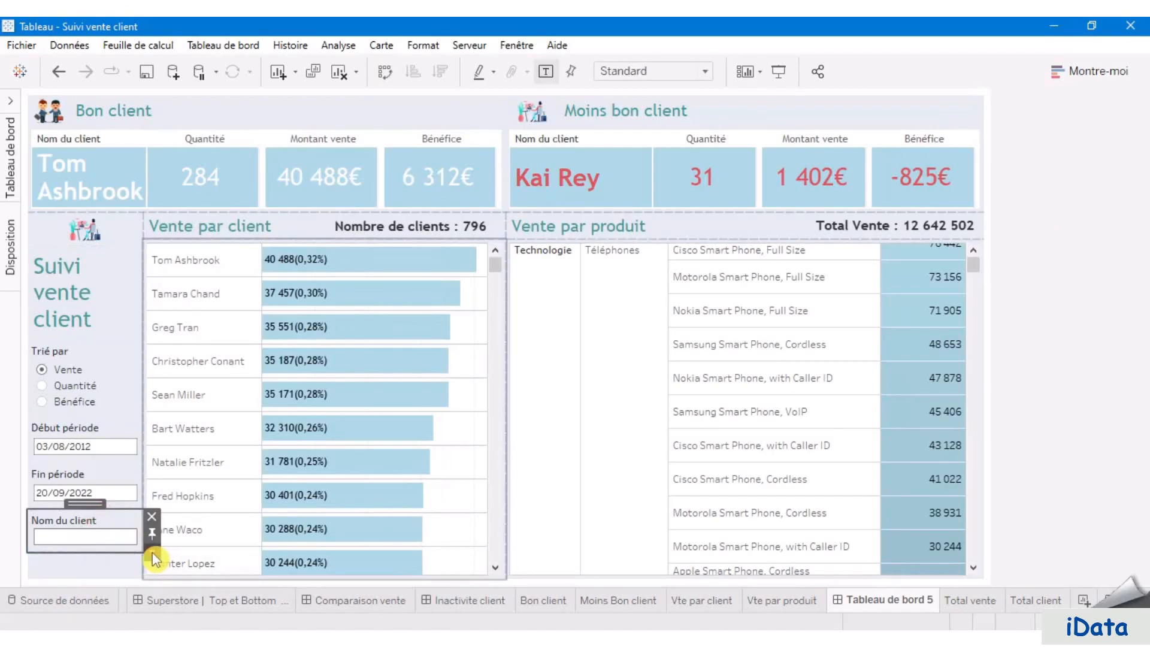
{"action": "left_click", "coordinate": [155, 559]}
{"action": "mouse_move", "coordinate": [305, 140]}
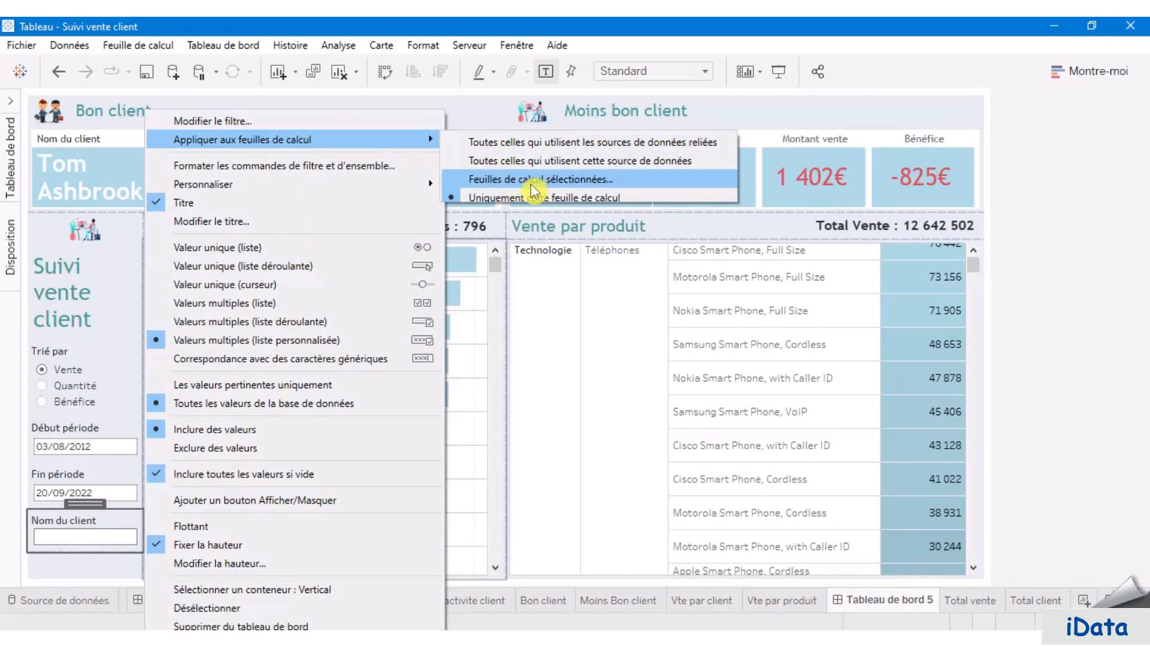
{"action": "left_click", "coordinate": [560, 183]}
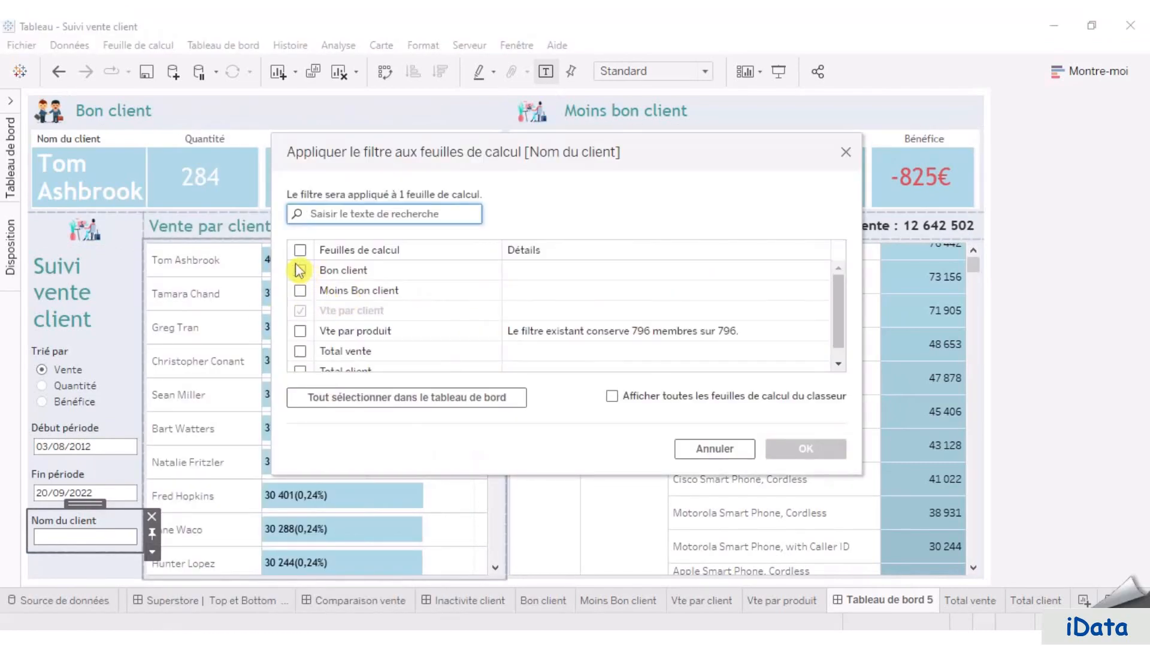
{"action": "left_click", "coordinate": [299, 270]}
{"action": "left_click", "coordinate": [300, 291]}
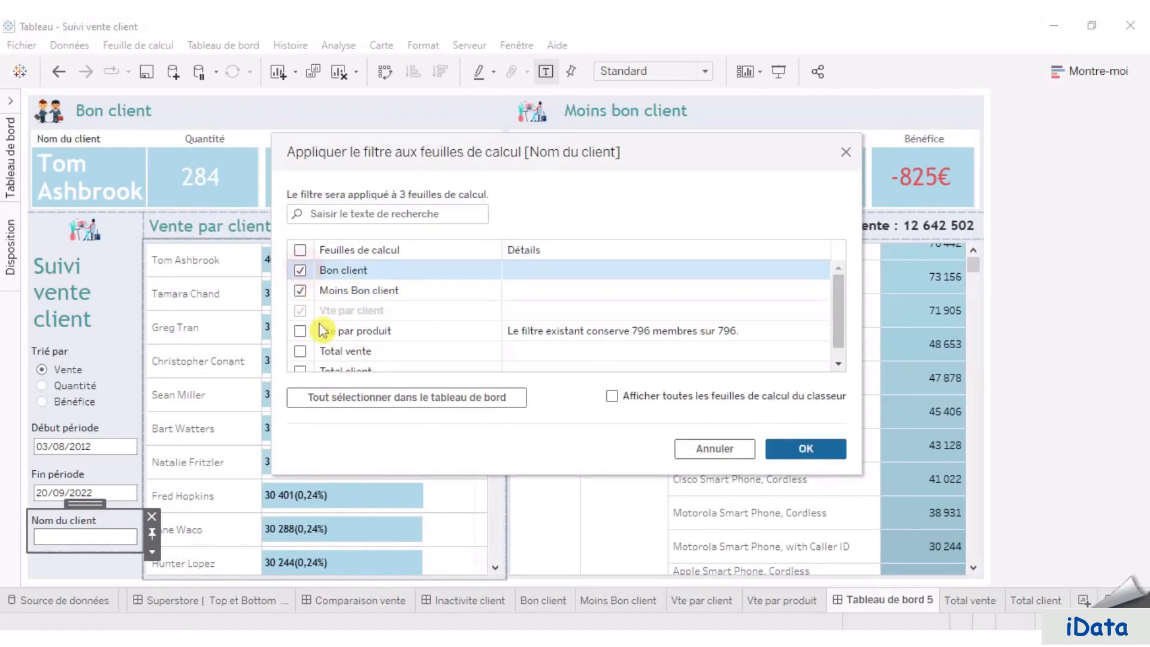
{"action": "left_click", "coordinate": [301, 330]}
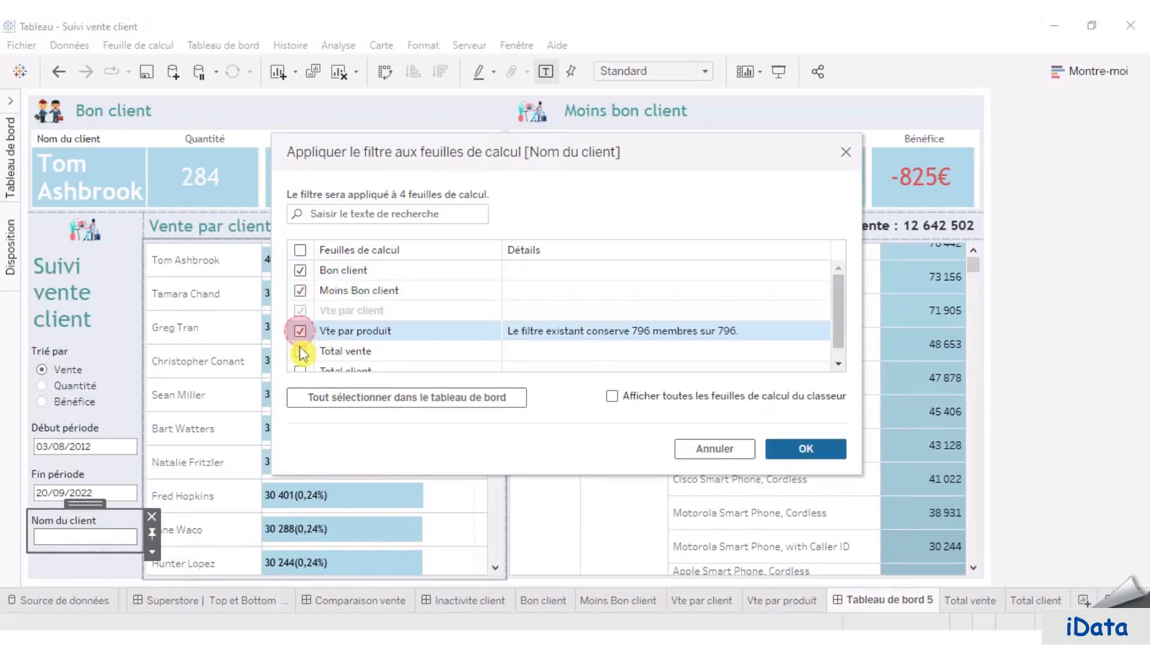
{"action": "left_click", "coordinate": [300, 351]}
{"action": "scroll", "coordinate": [296, 348], "scroll_direction": "down", "scroll_amount": 1}
{"action": "left_click", "coordinate": [300, 358]}
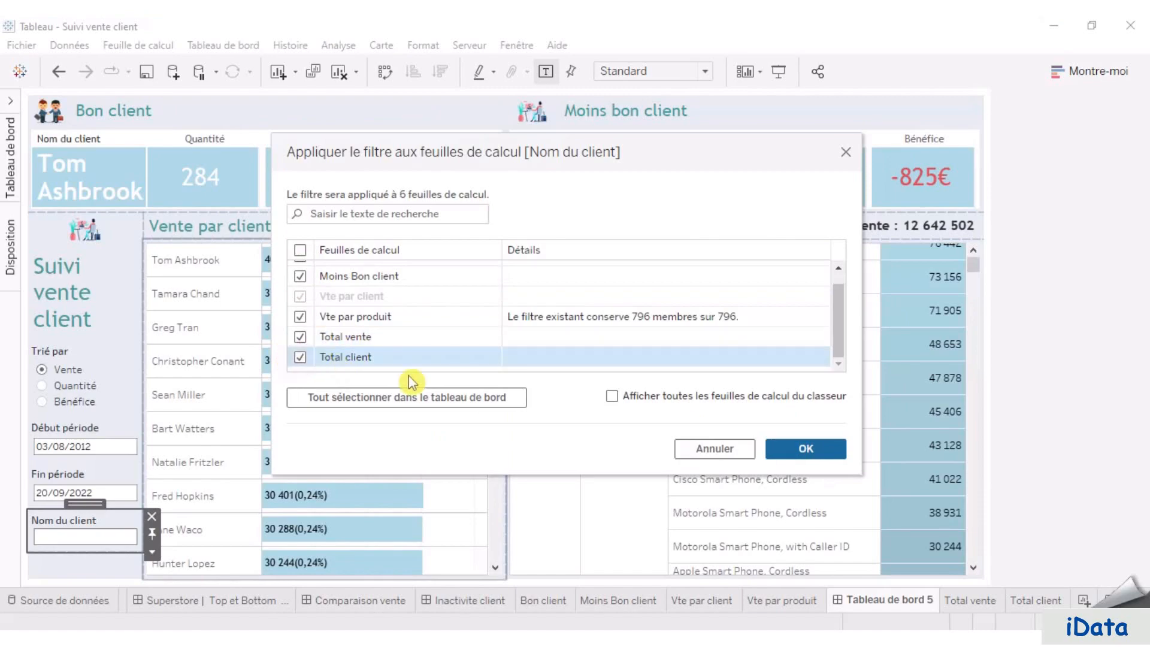
{"action": "left_click", "coordinate": [798, 450]}
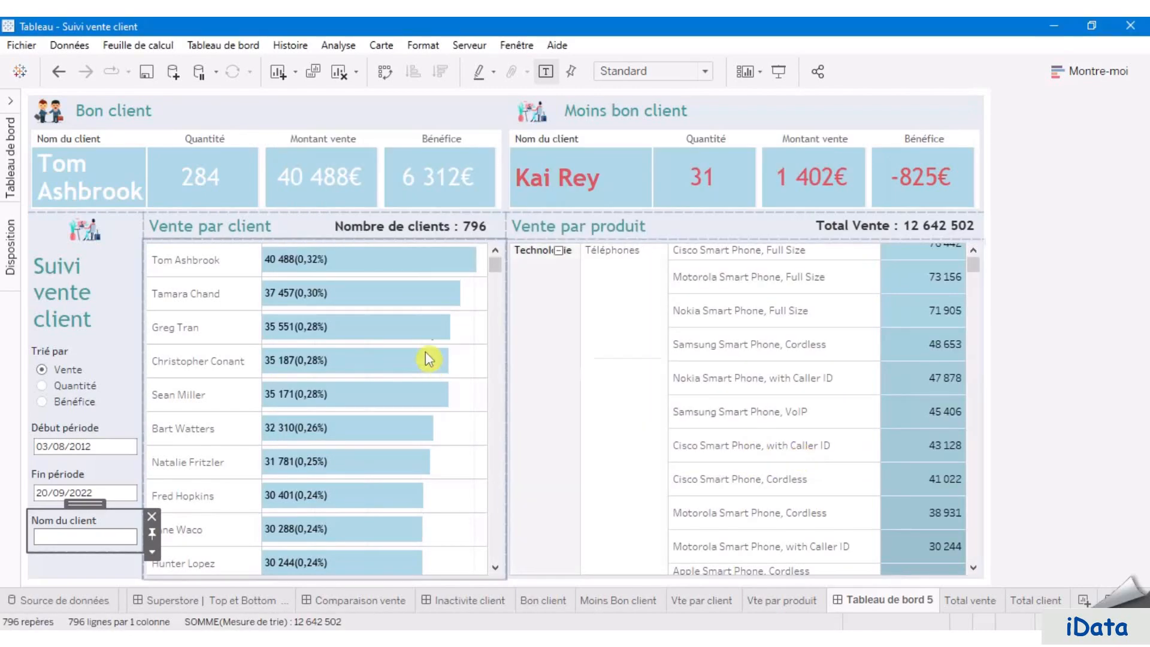
- Use both the Vente par client and Vente par produit charts as dashboard filters and save the workbook
{"action": "left_click", "coordinate": [496, 251]}
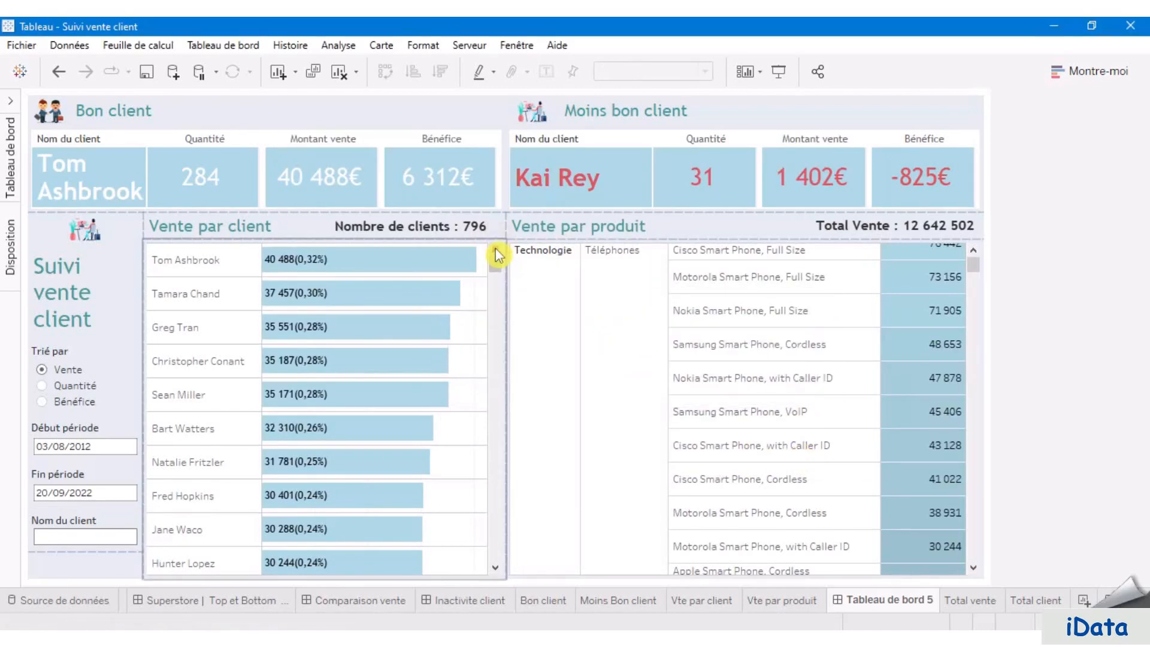
{"action": "left_click", "coordinate": [496, 255]}
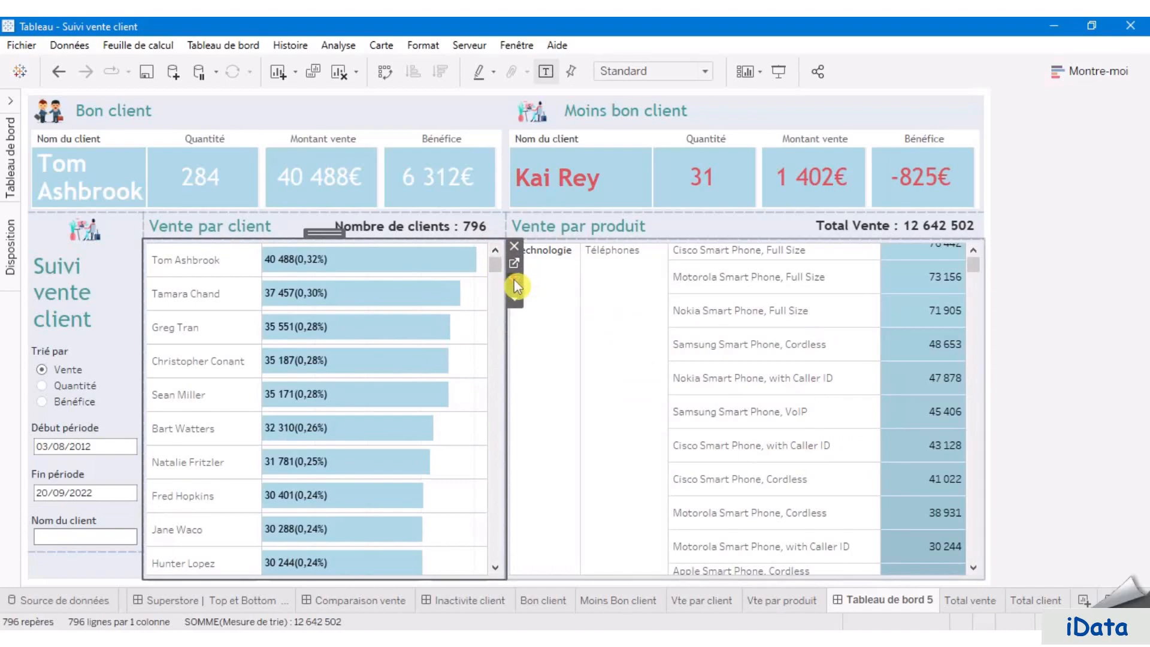
{"action": "left_click", "coordinate": [515, 286]}
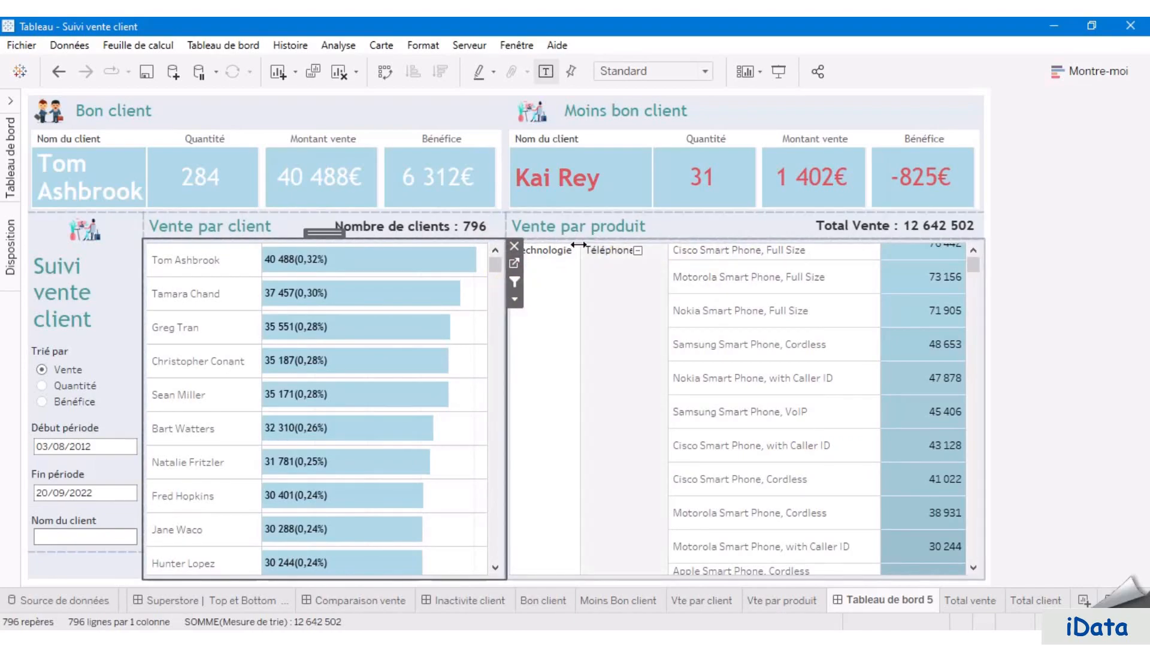
{"action": "left_click", "coordinate": [531, 250]}
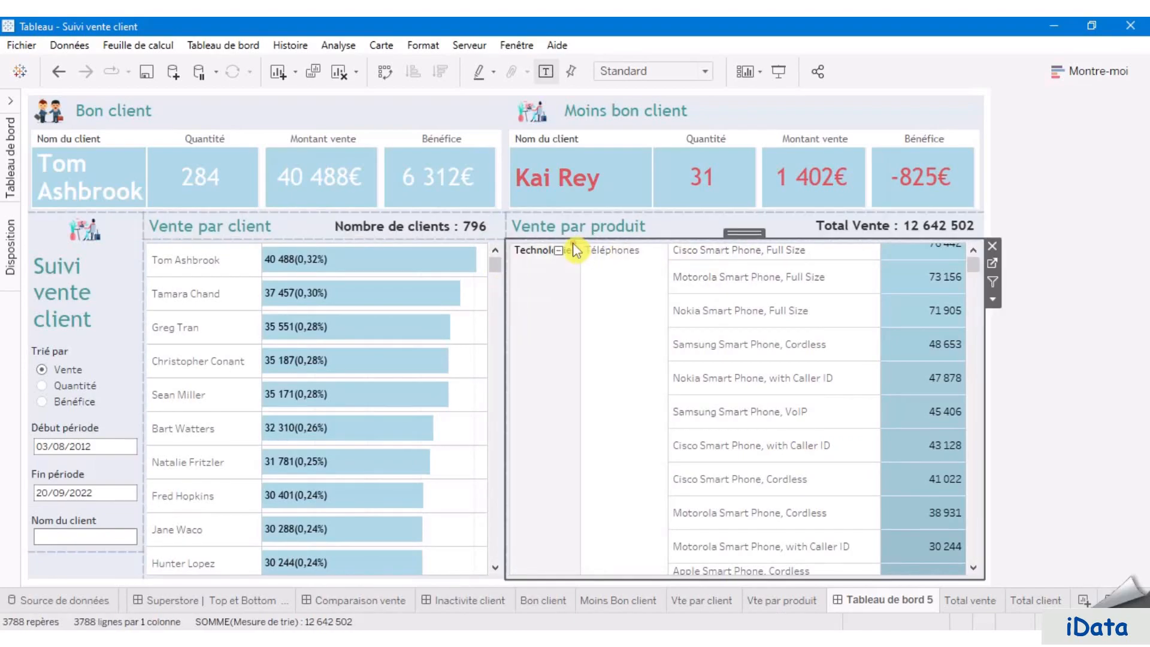
{"action": "left_click", "coordinate": [993, 282]}
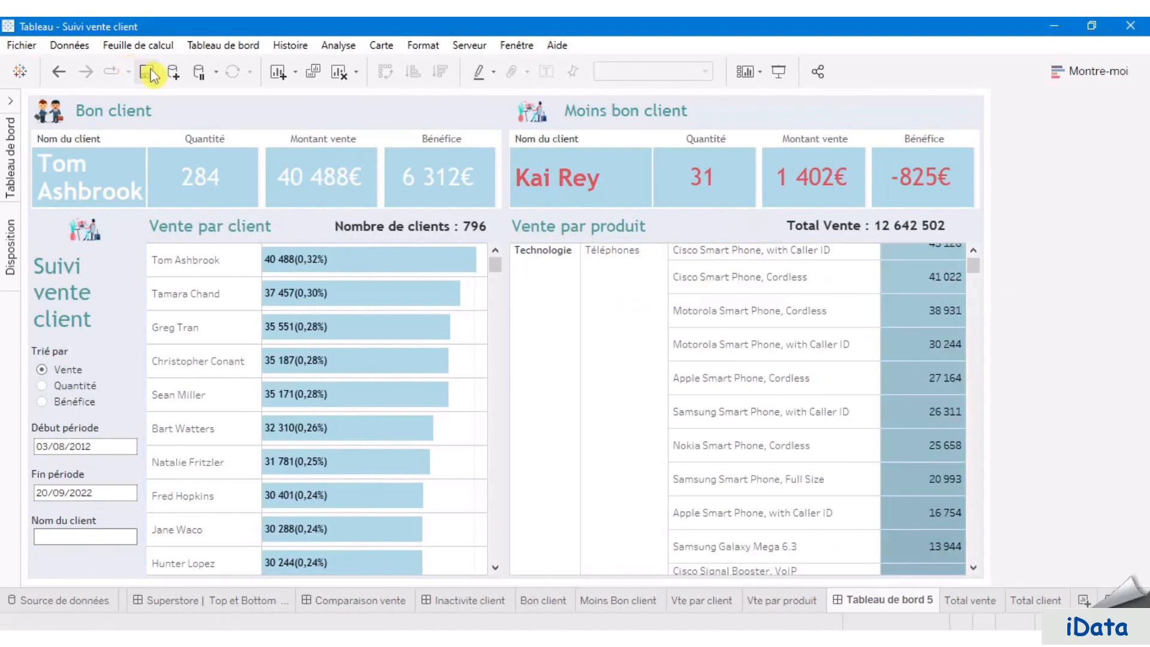
{"action": "left_click", "coordinate": [149, 73]}
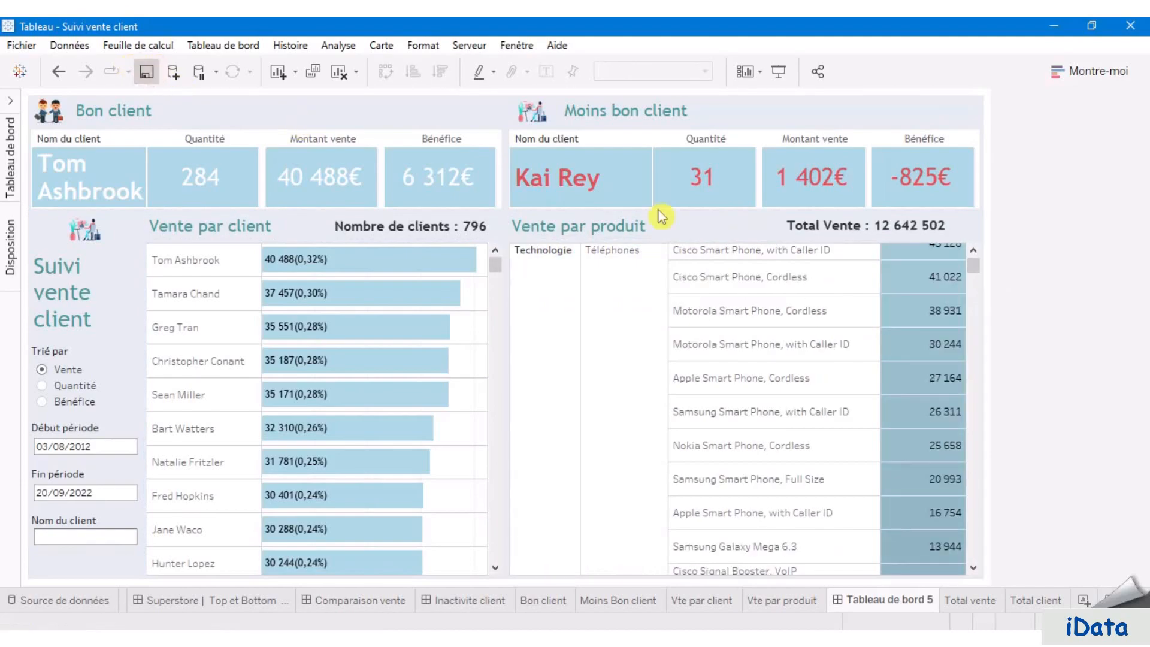